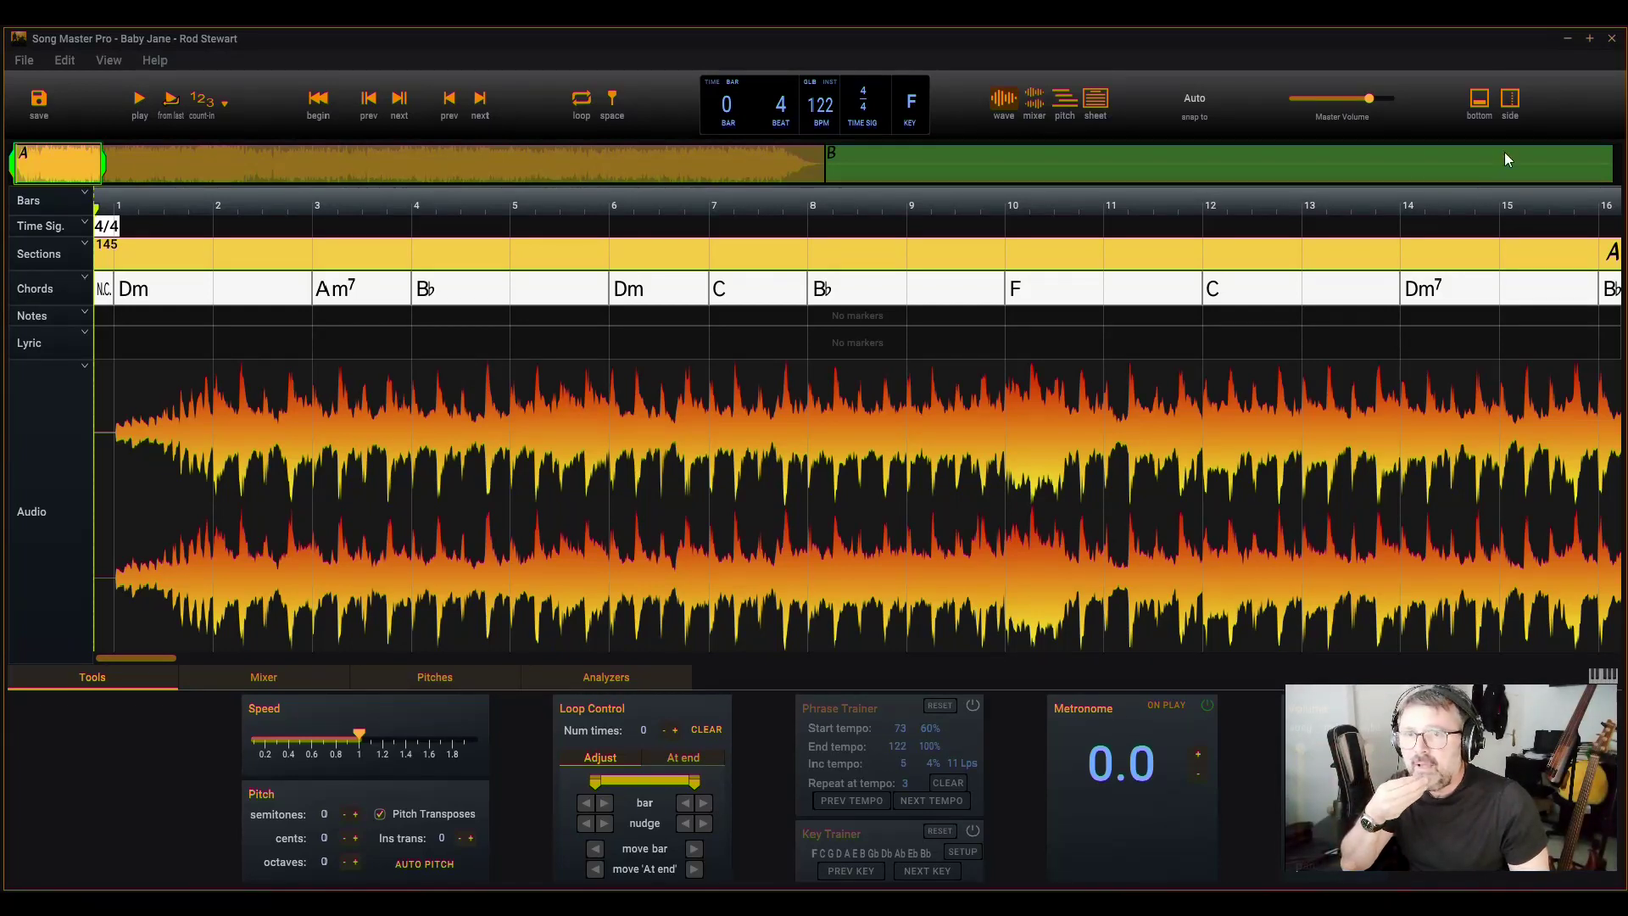
# - Load Believe.wav from the audio file browser and close the browser panel
pyautogui.click(1510, 100)
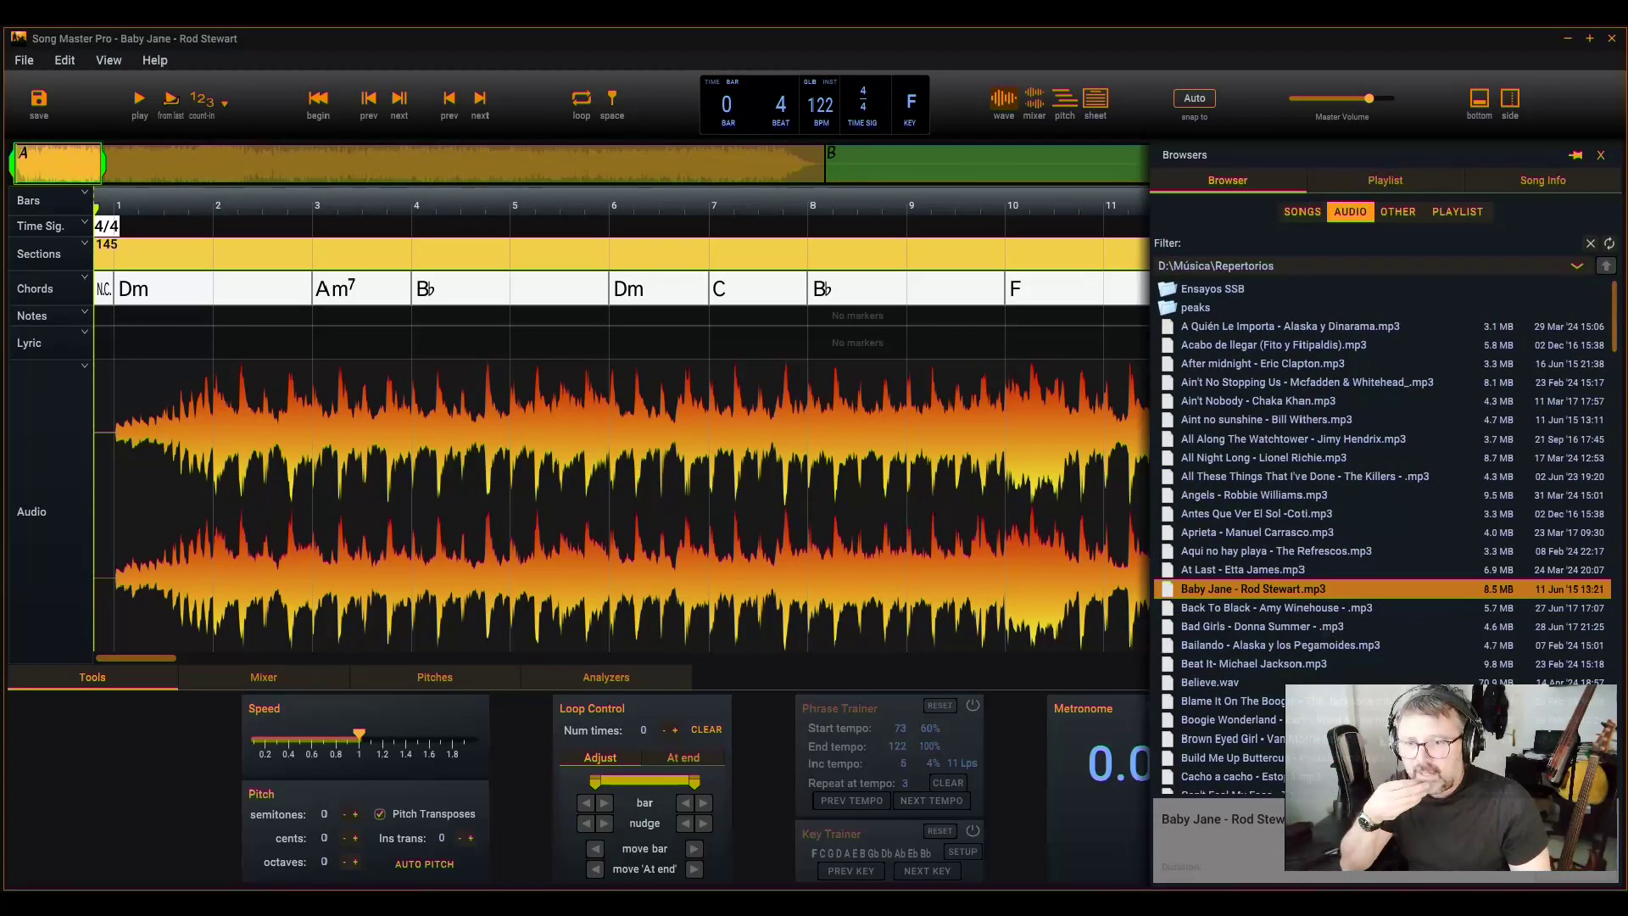
pyautogui.click(1211, 685)
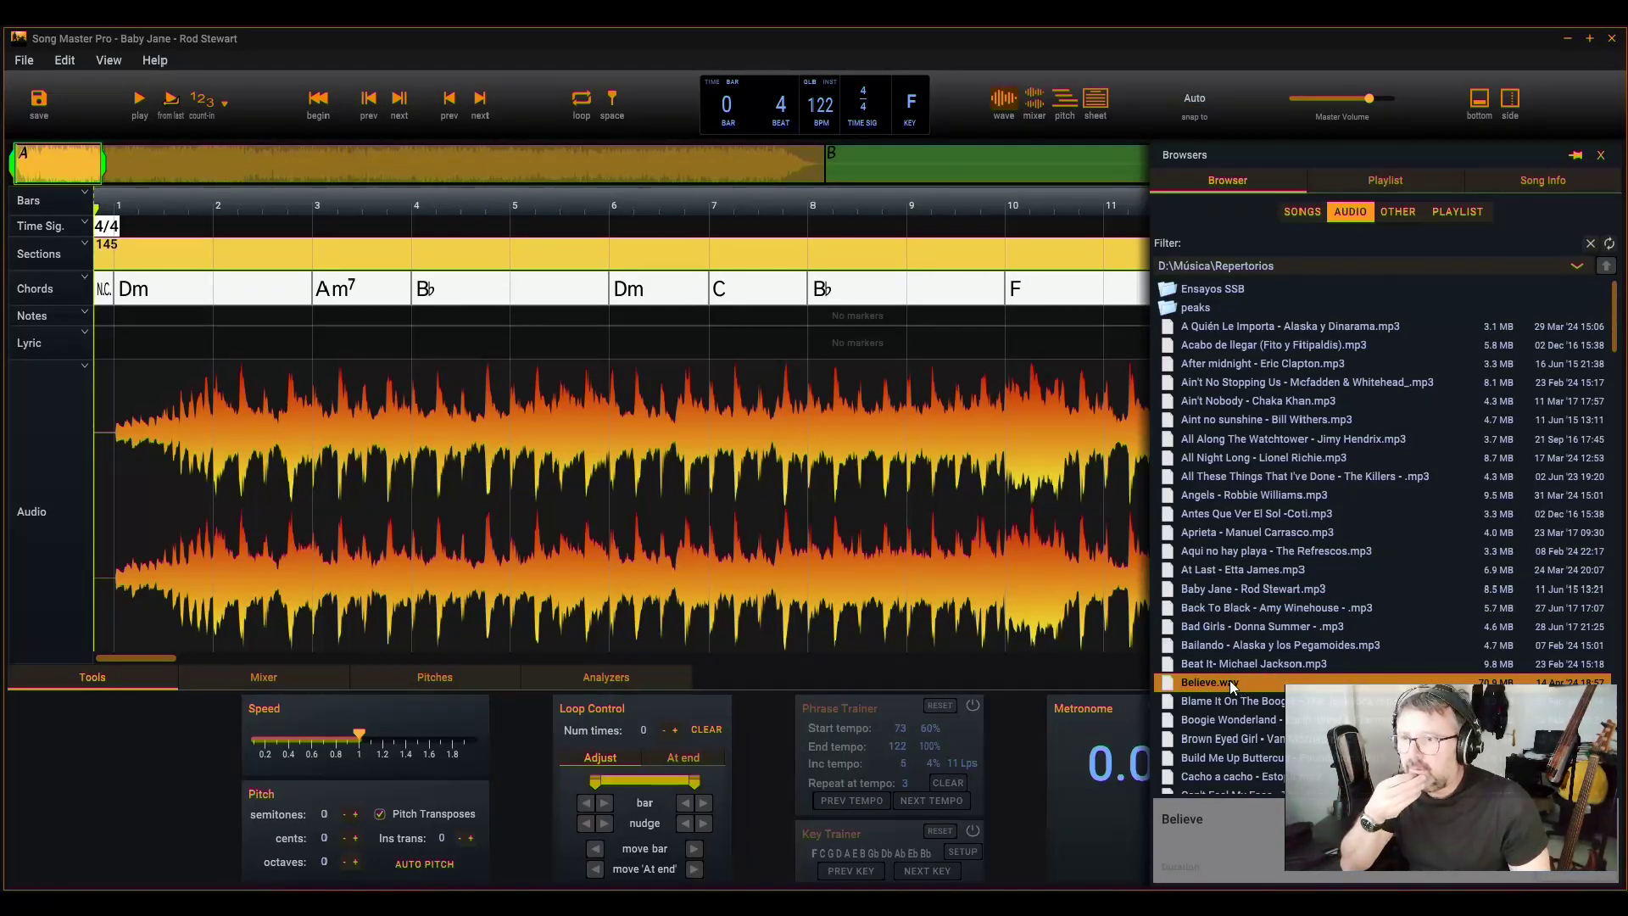
pyautogui.doubleClick(1235, 682)
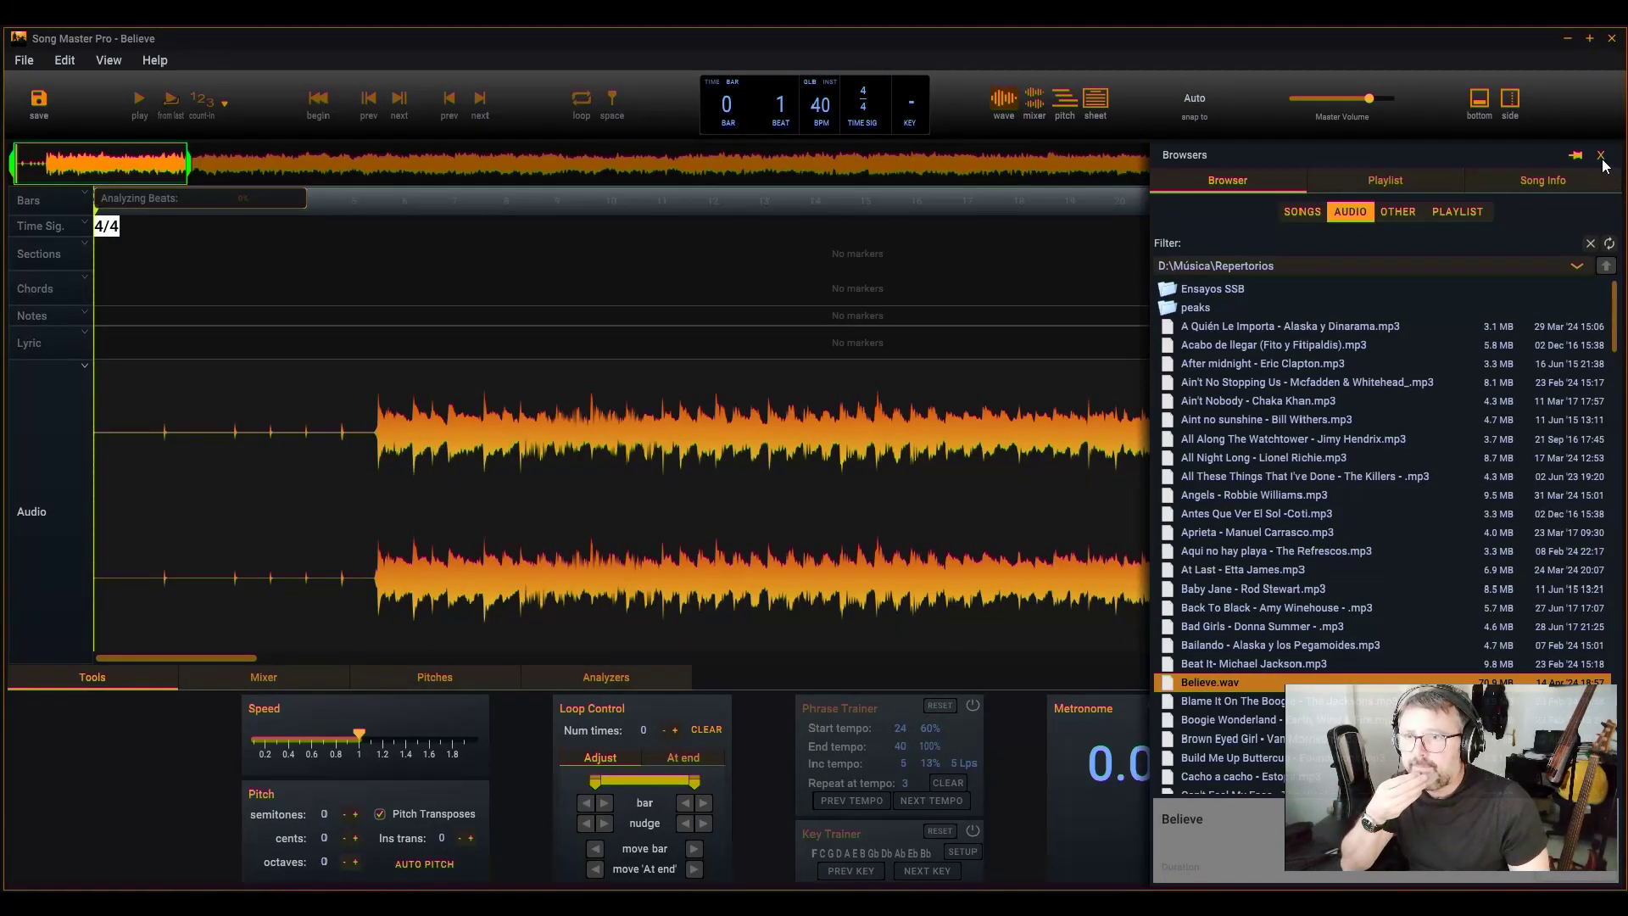
pyautogui.click(1601, 155)
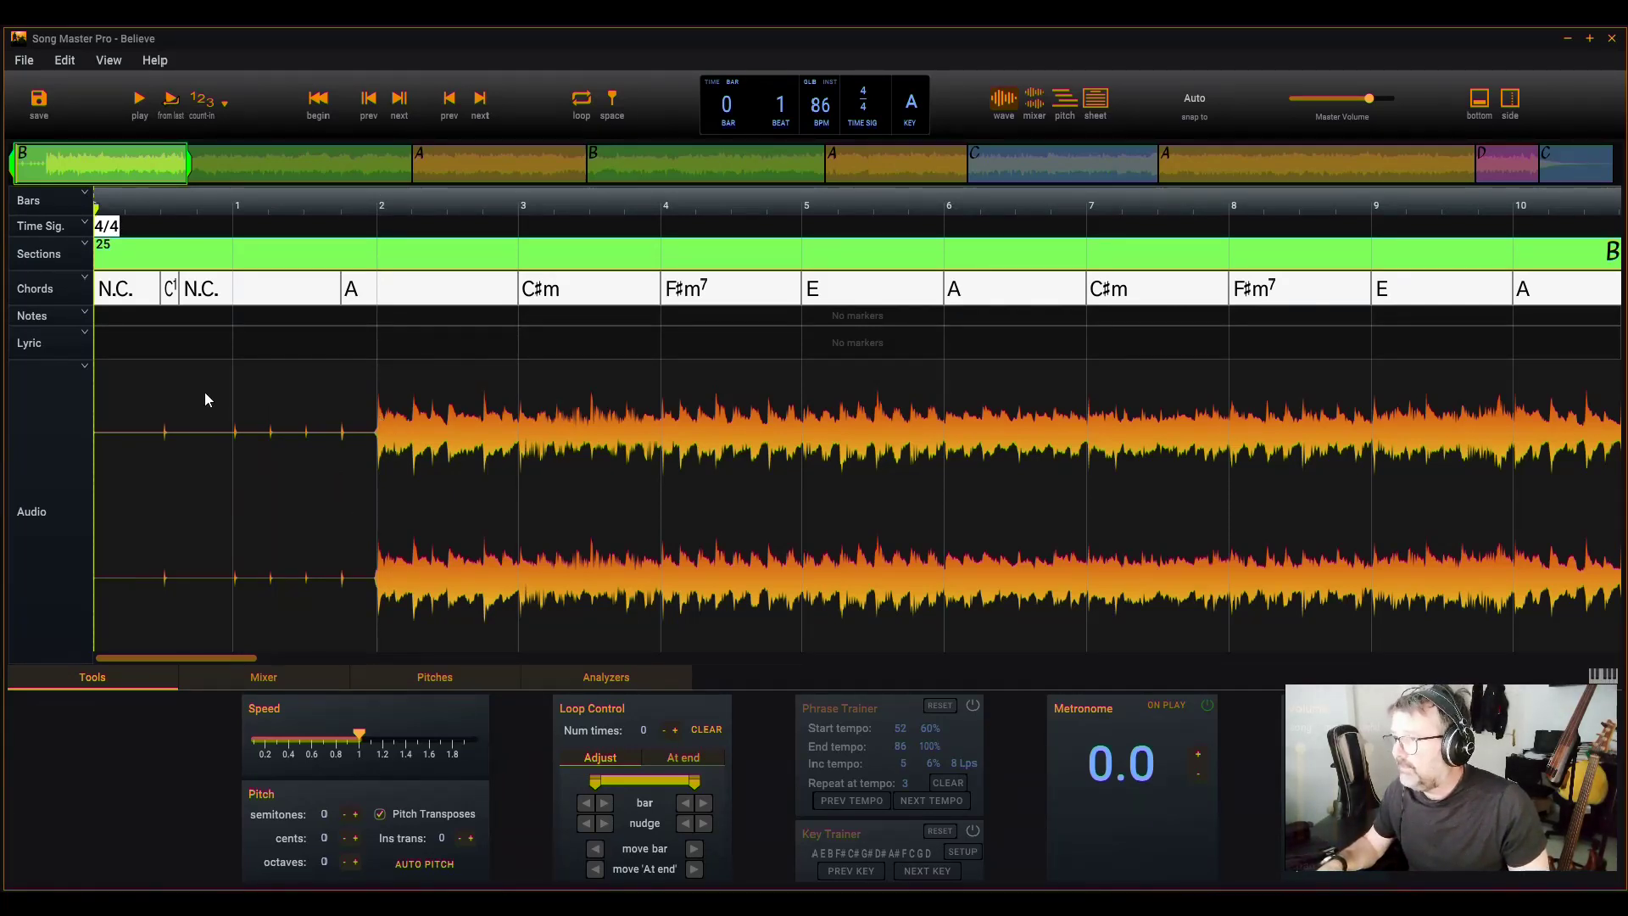
# - Play the song from within bar 0 to check the detected beats and chords, and pause the playback
pyautogui.click(144, 392)
pyautogui.press('space')
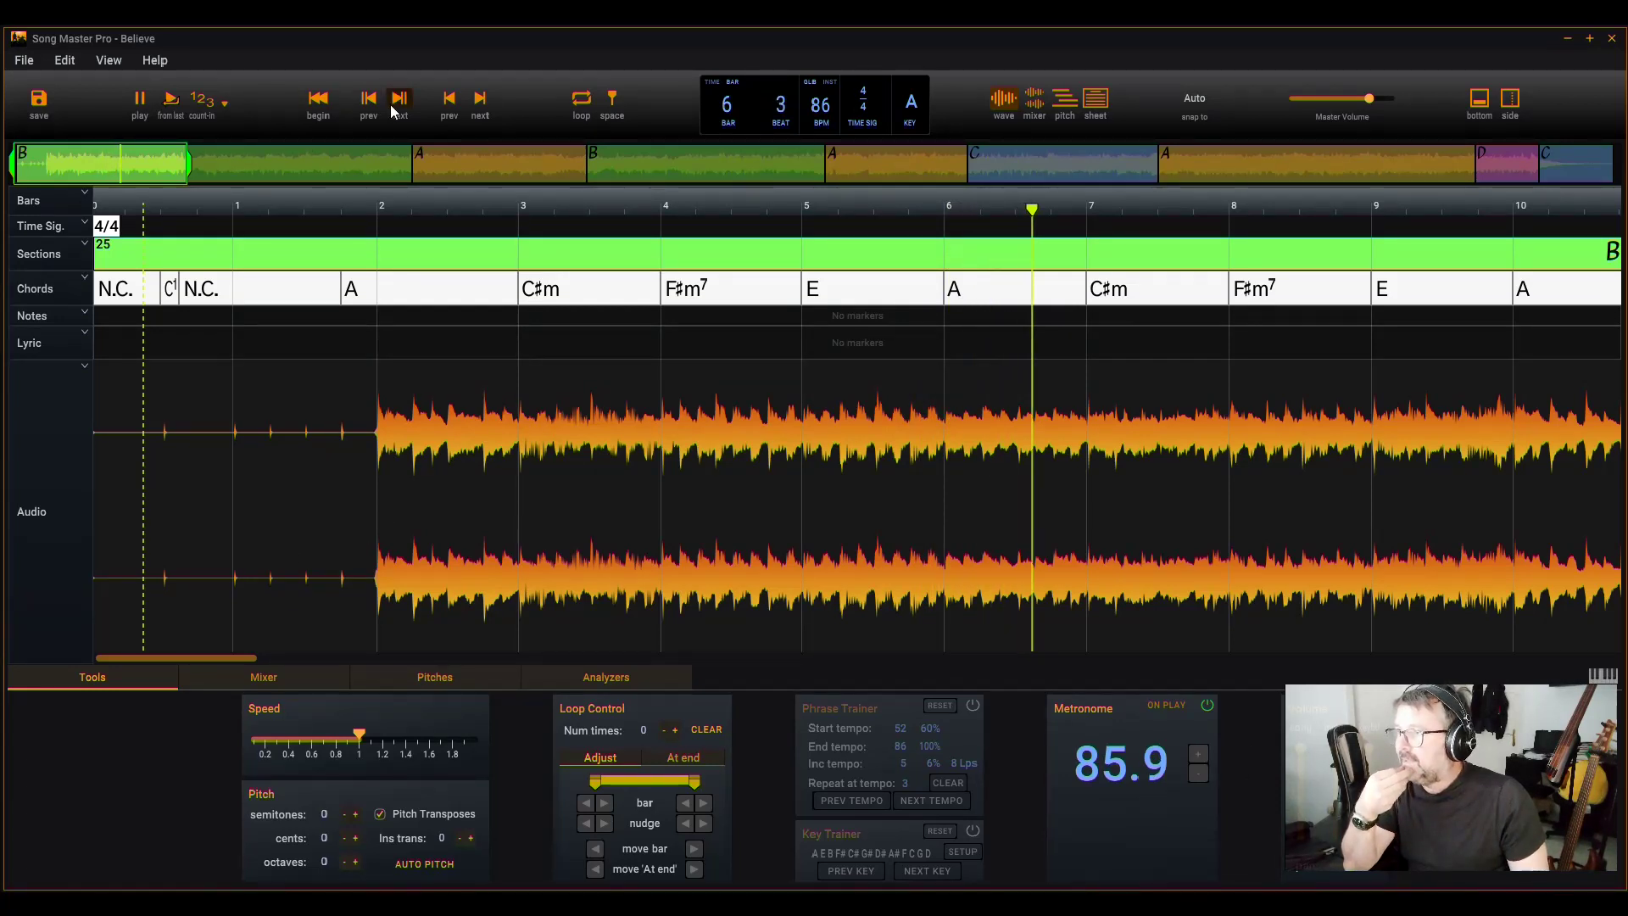
pyautogui.click(140, 100)
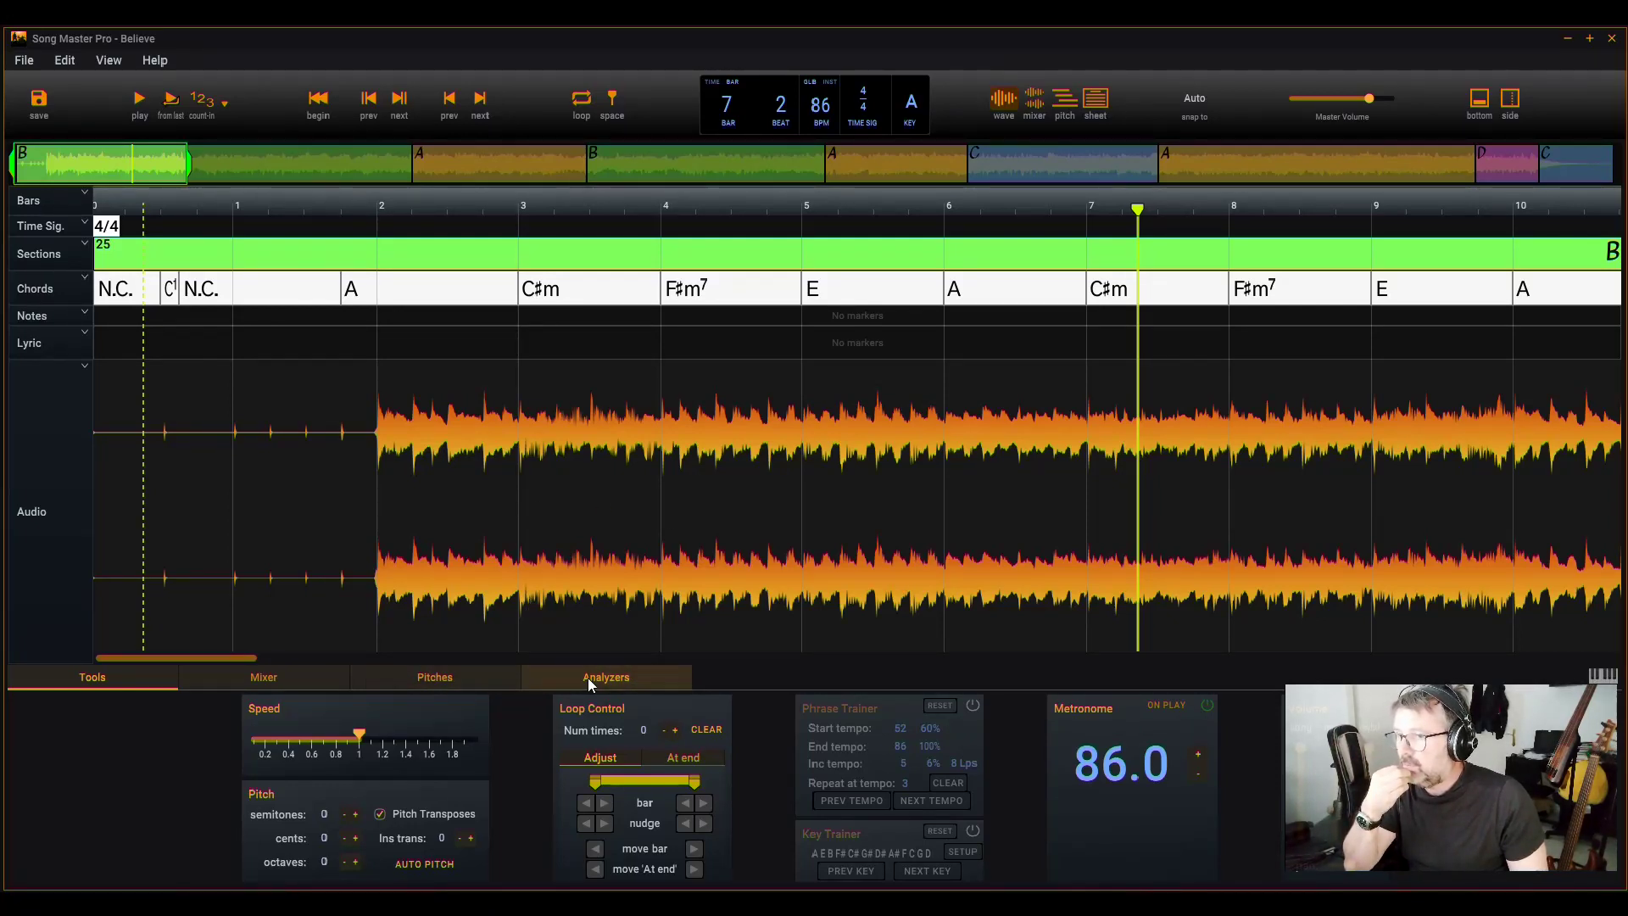
# - Enable bar-time editing, shift the bar lines so bar 2 meets the start of the music, and disable bar-time editing
pyautogui.click(88, 193)
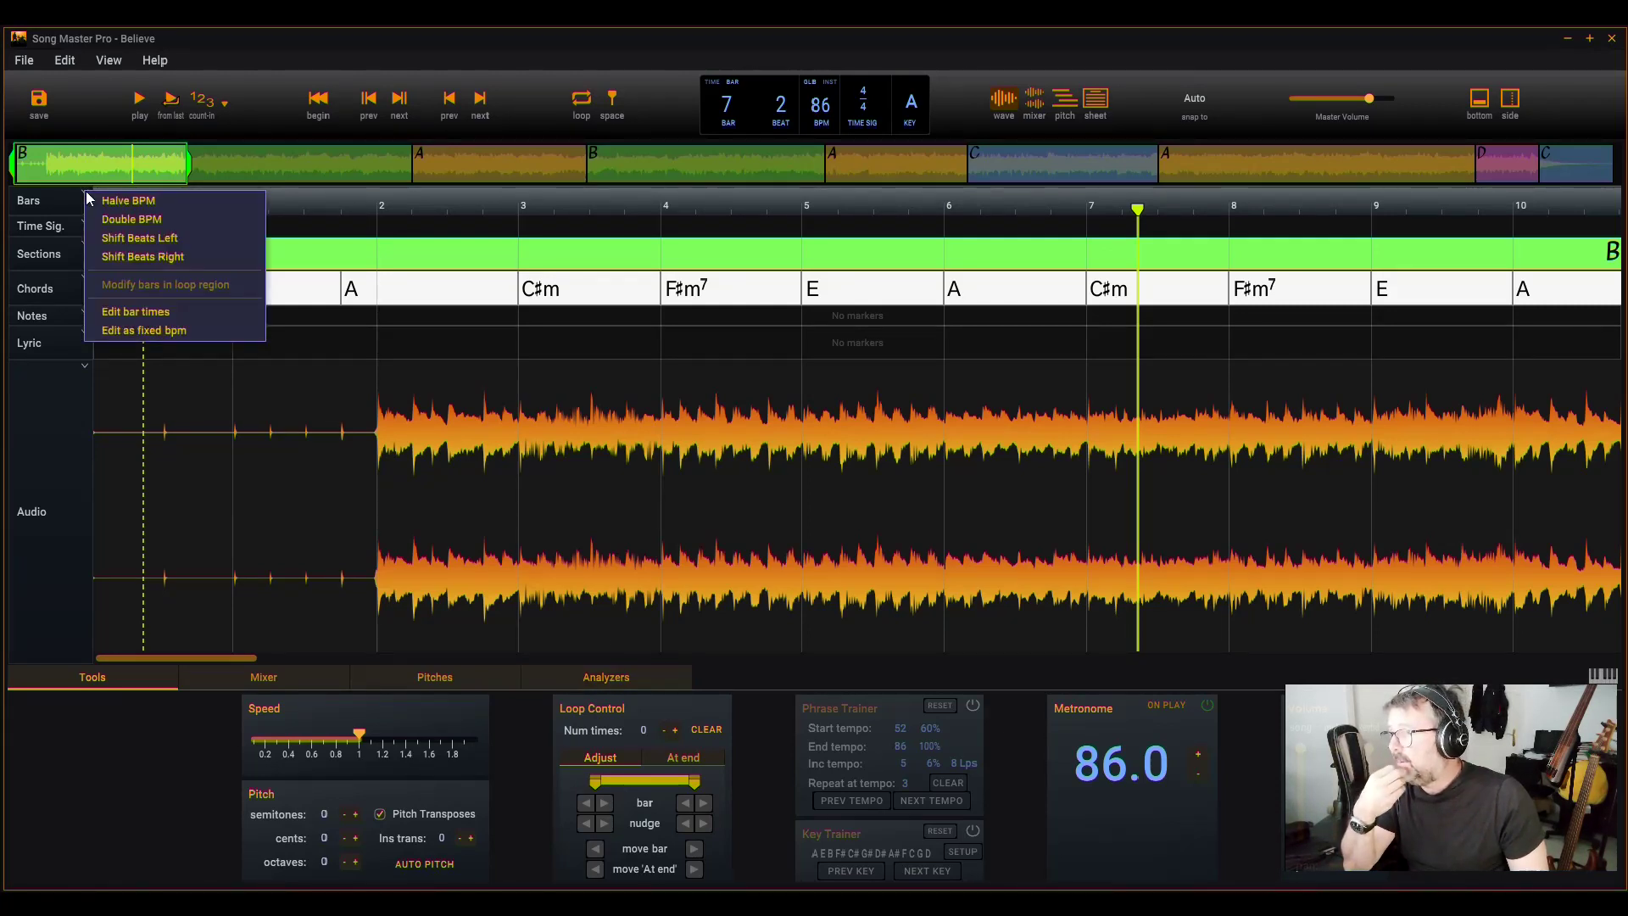
pyautogui.click(135, 311)
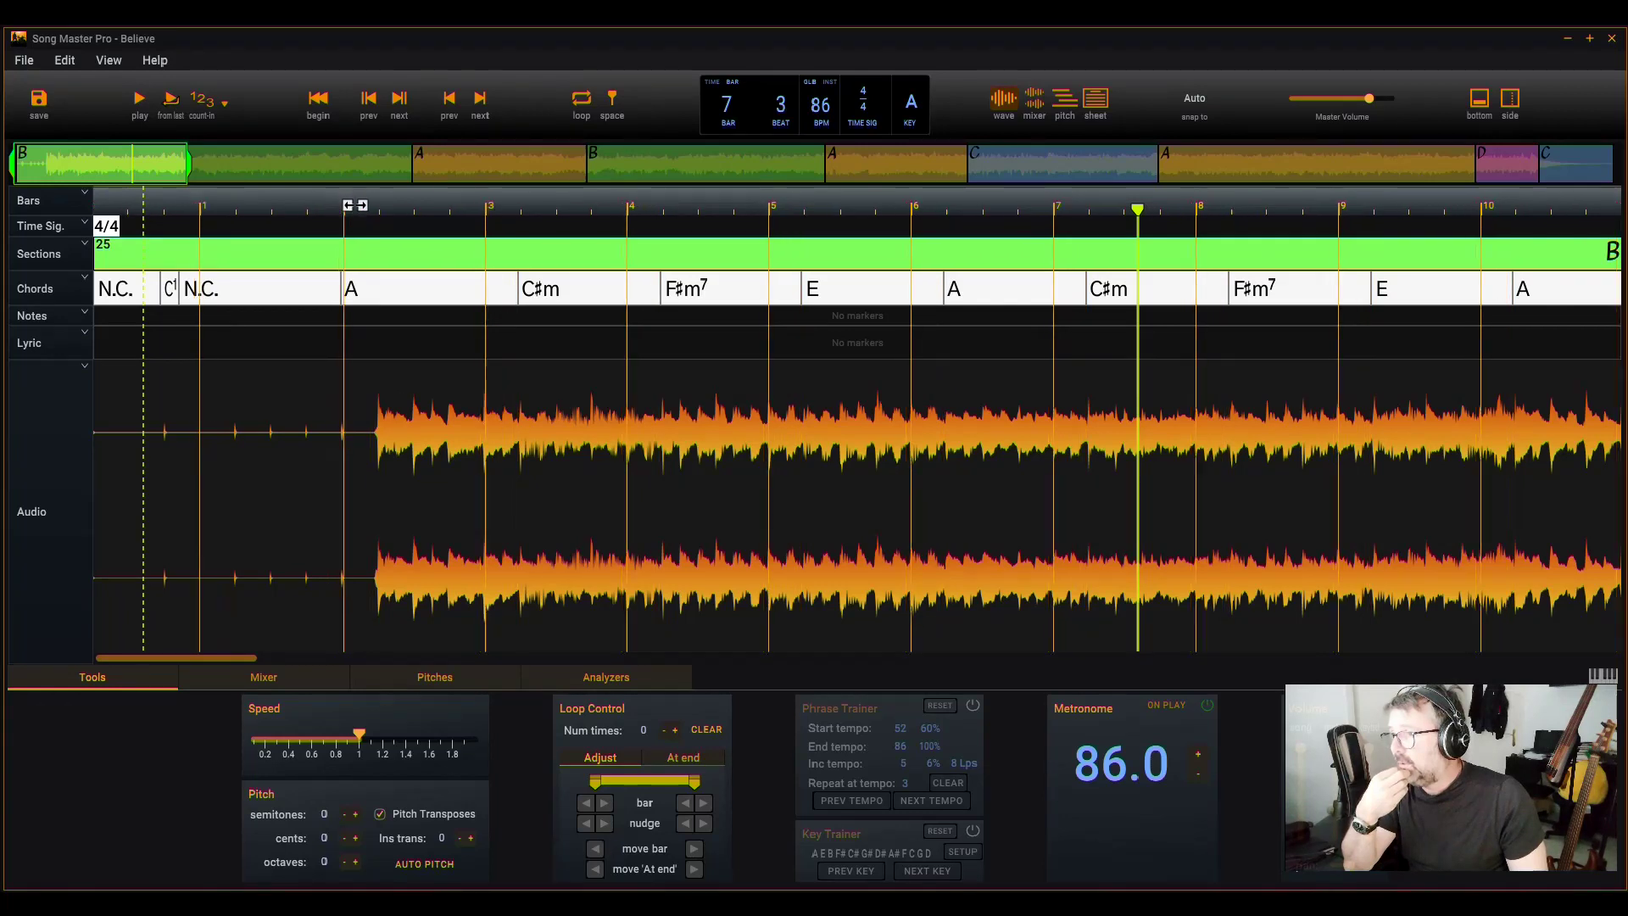
pyautogui.moveTo(355, 205); pyautogui.dragTo(388, 205)
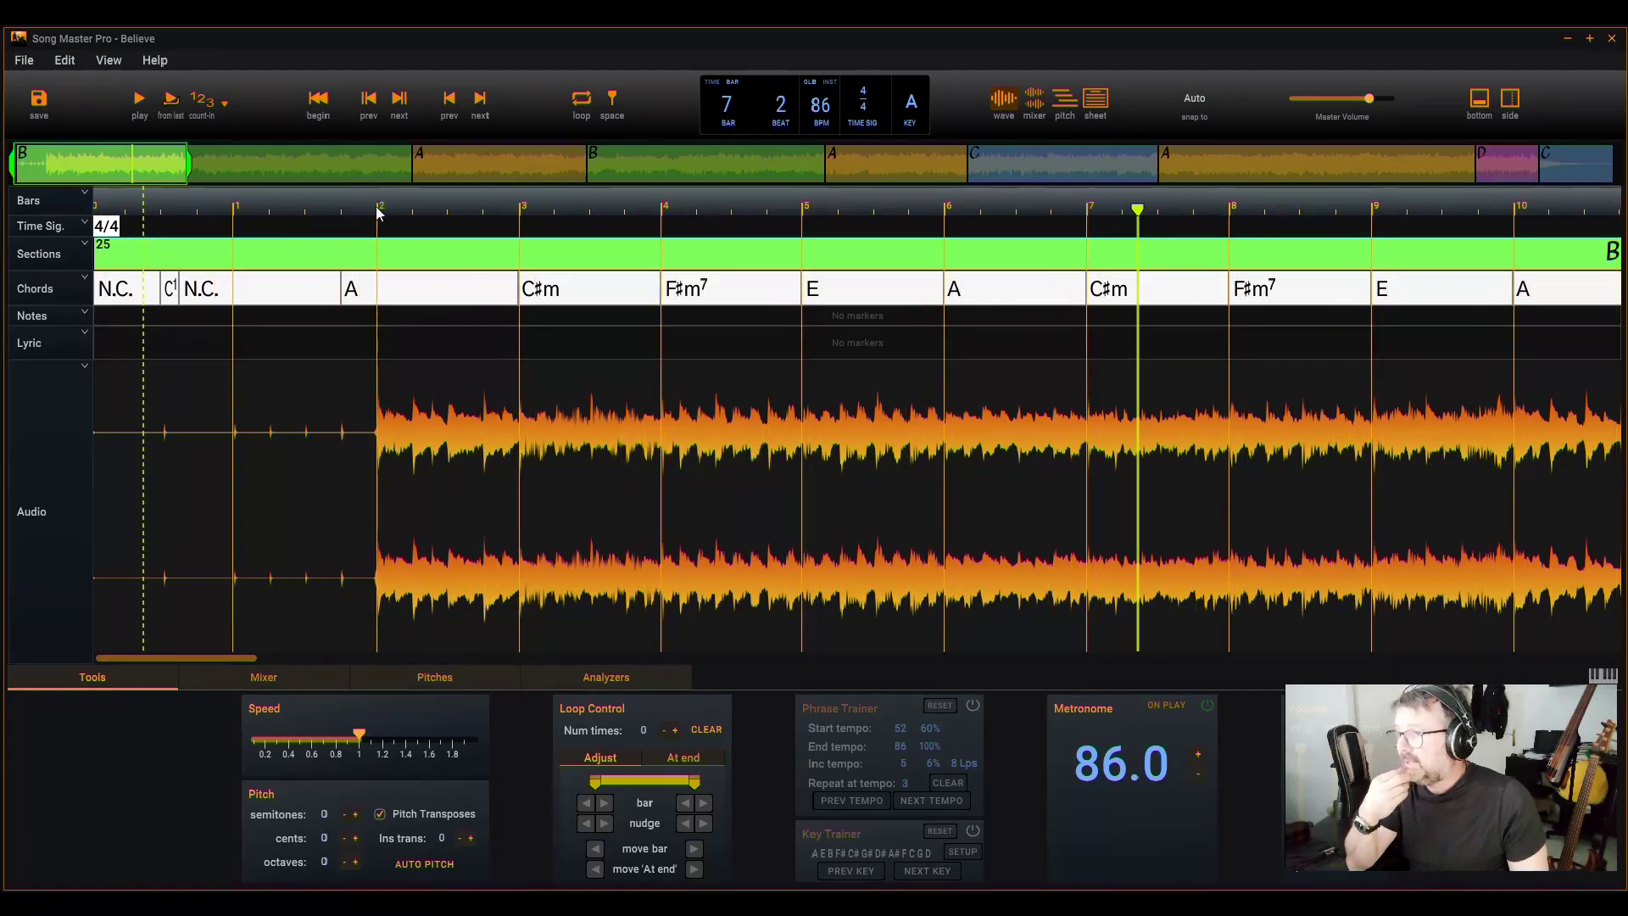
pyautogui.click(582, 436)
pyautogui.click(85, 193)
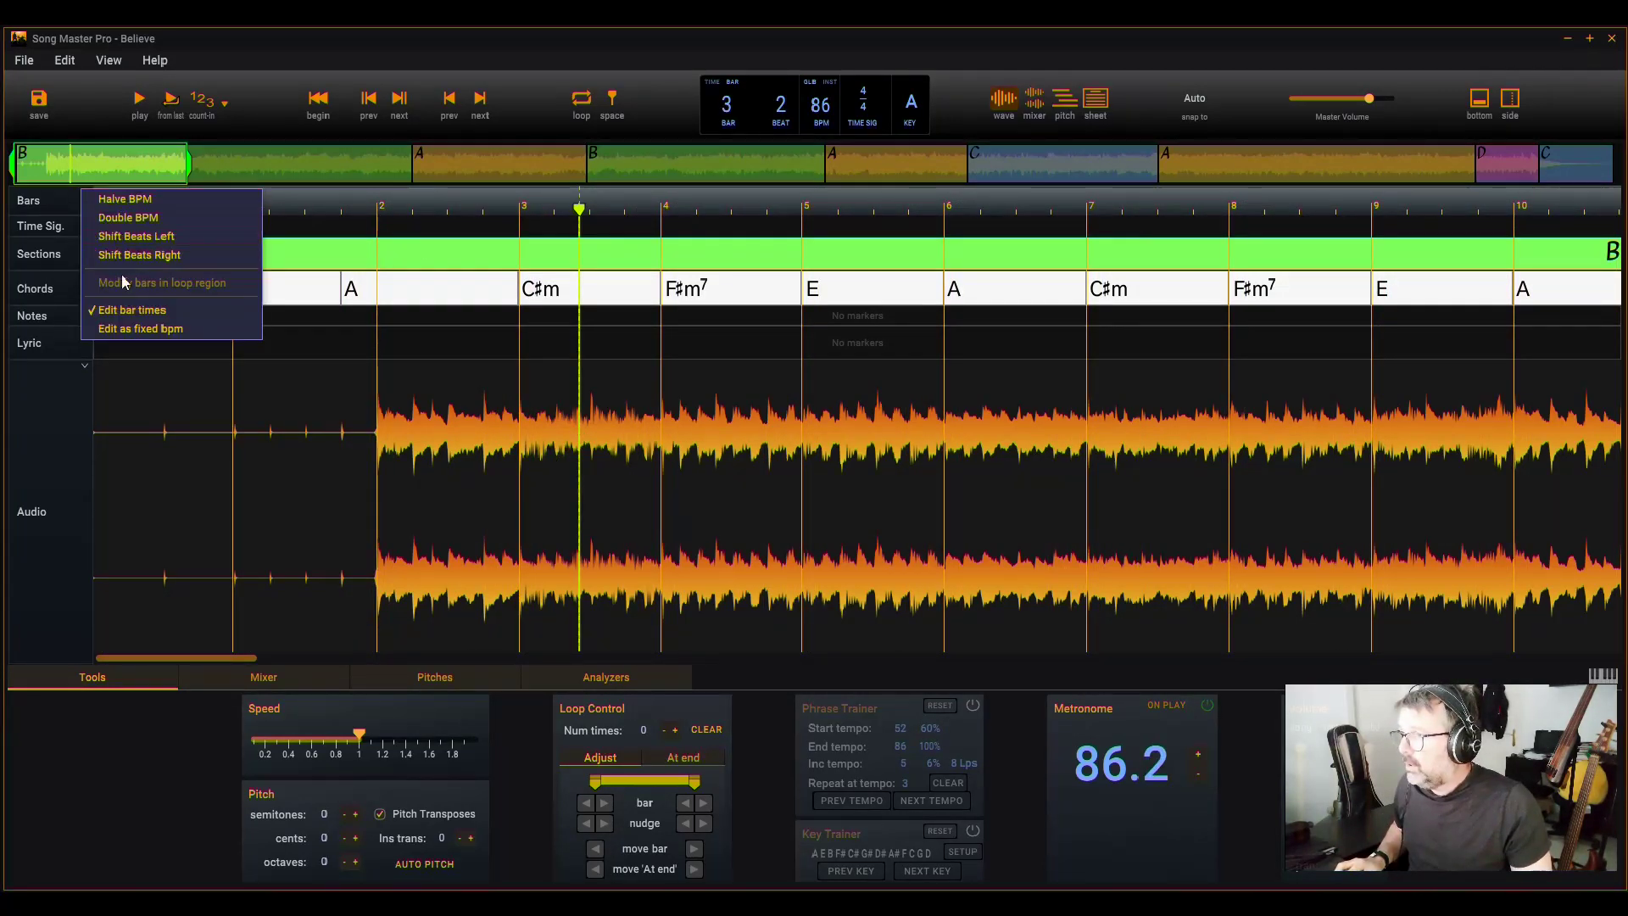
pyautogui.click(135, 311)
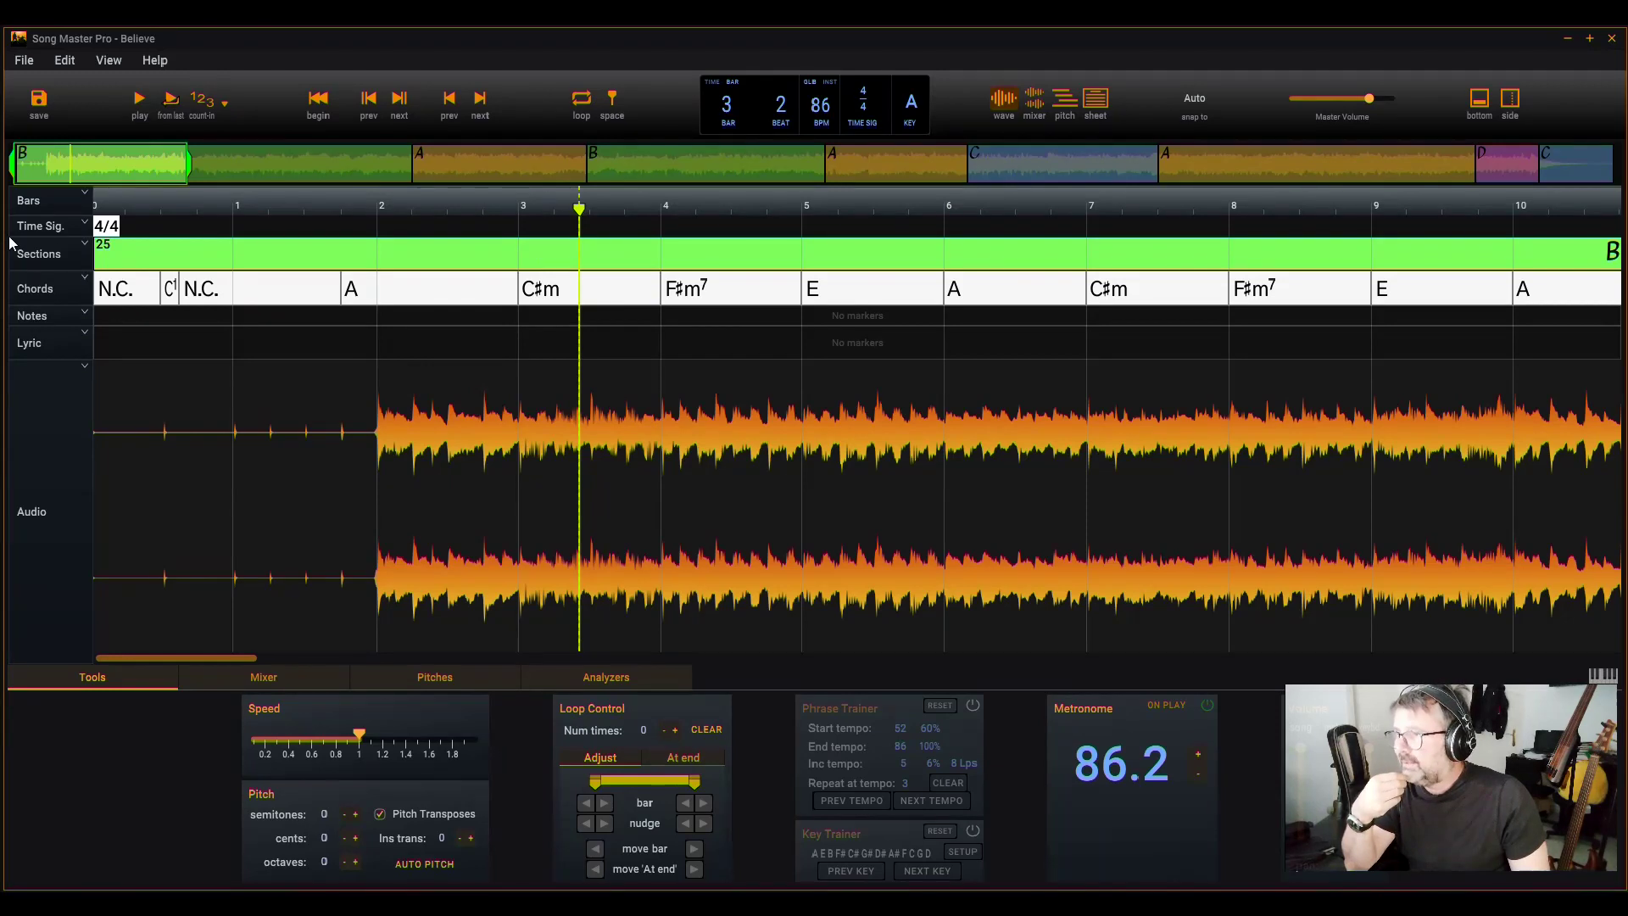
# - Add a 3/4 time signature marker at bar 3, keeping the existing beats
pyautogui.rightClick(521, 225)
pyautogui.moveTo(526, 231)
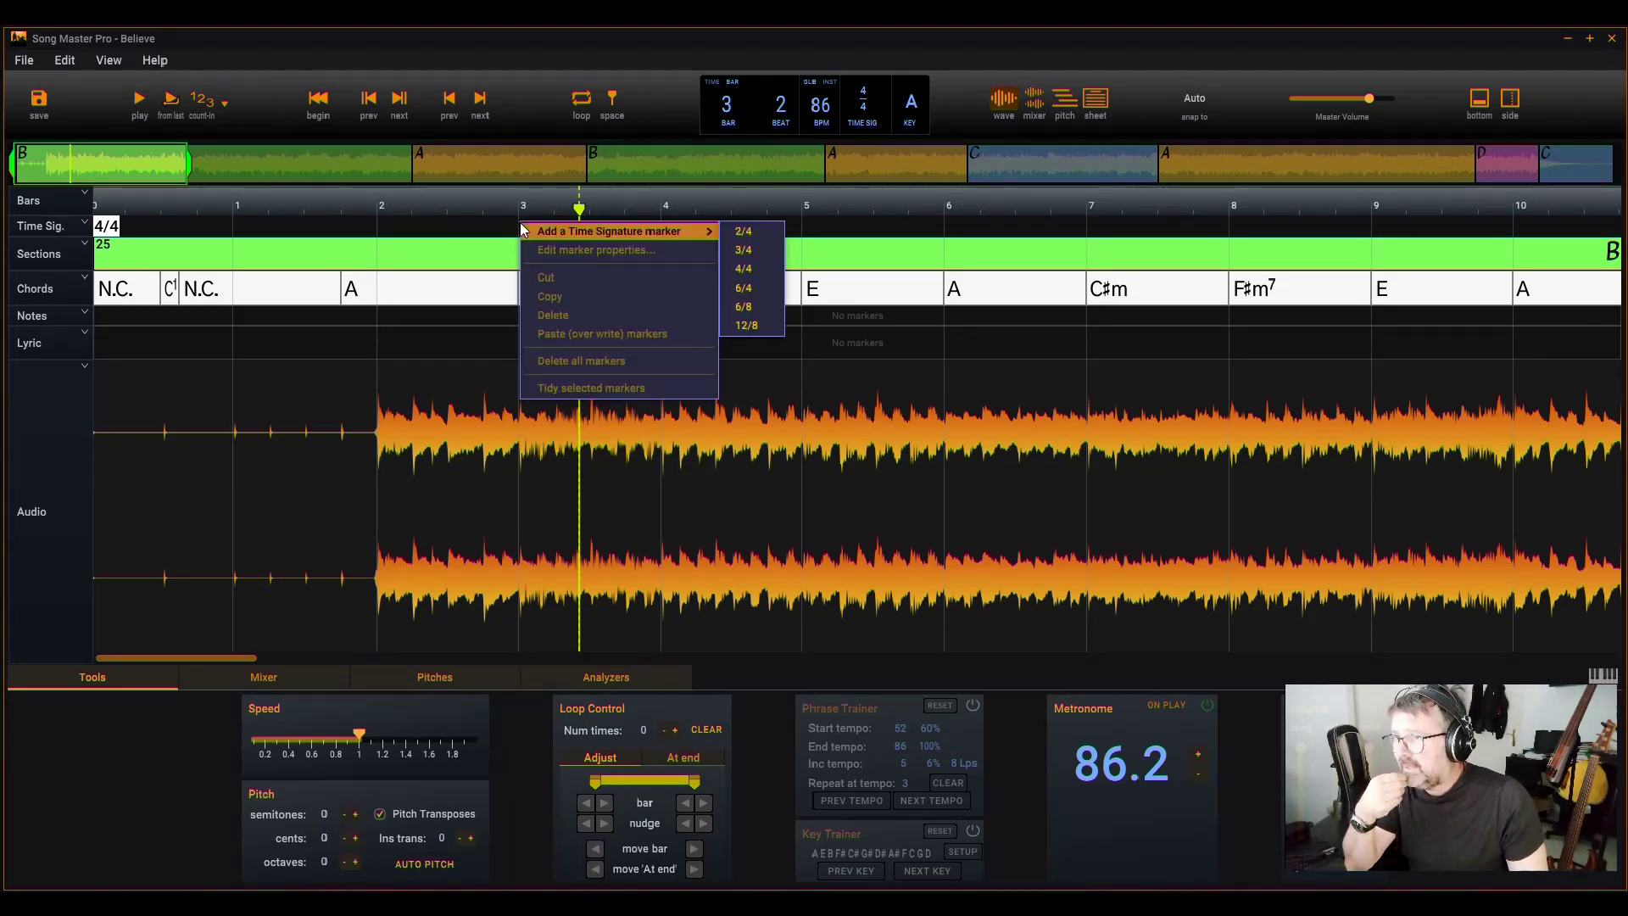
pyautogui.click(739, 249)
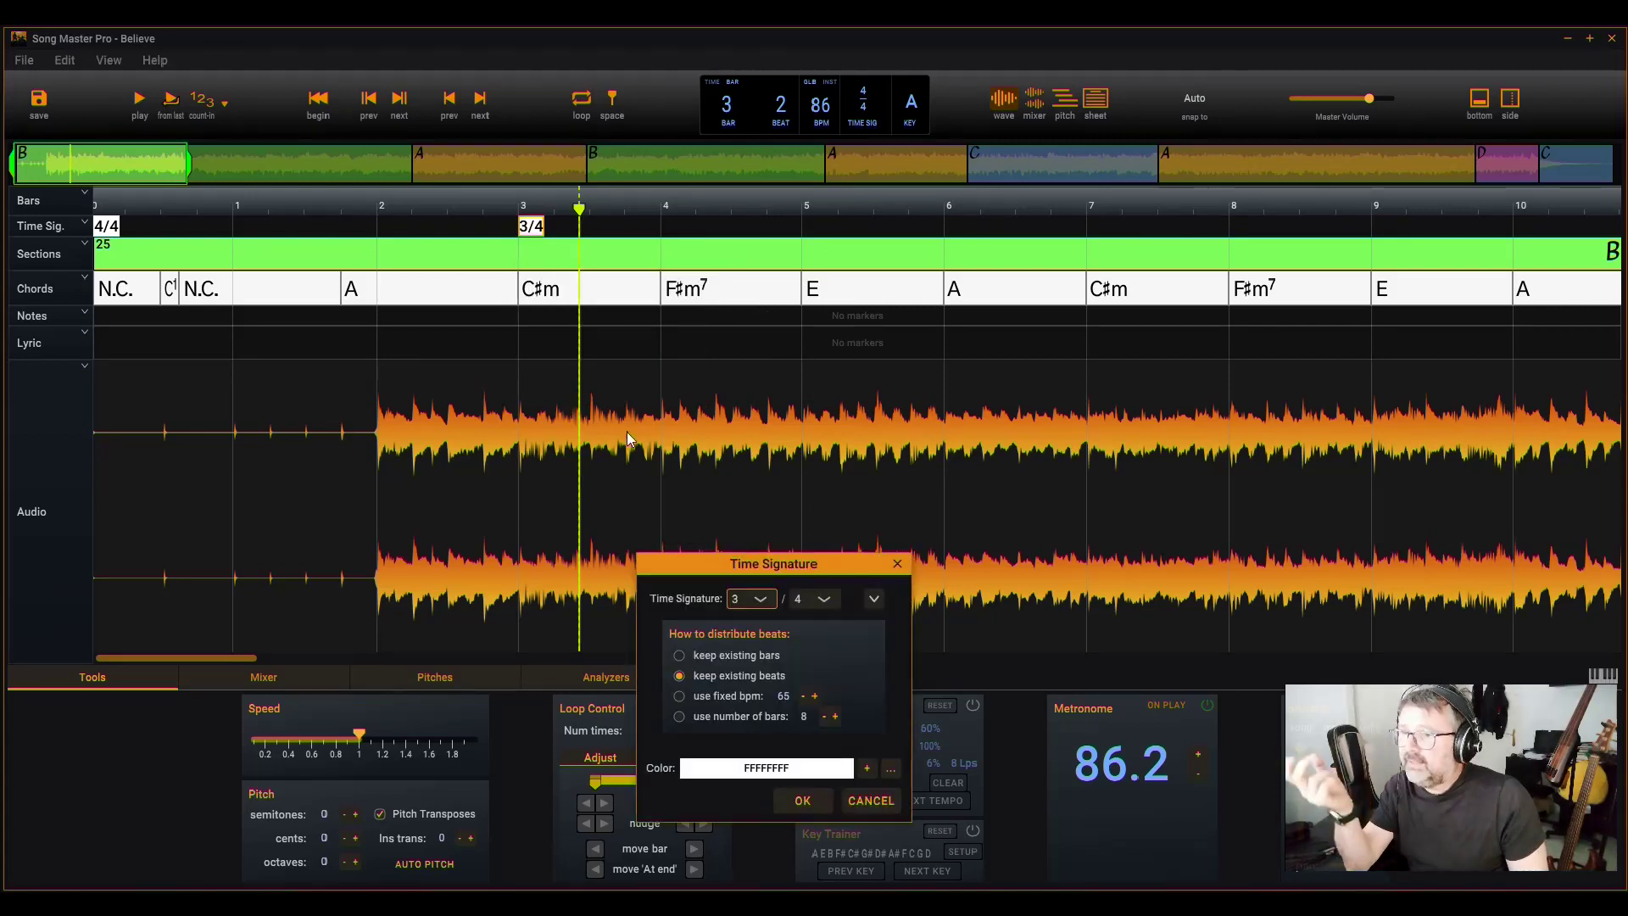
pyautogui.click(781, 801)
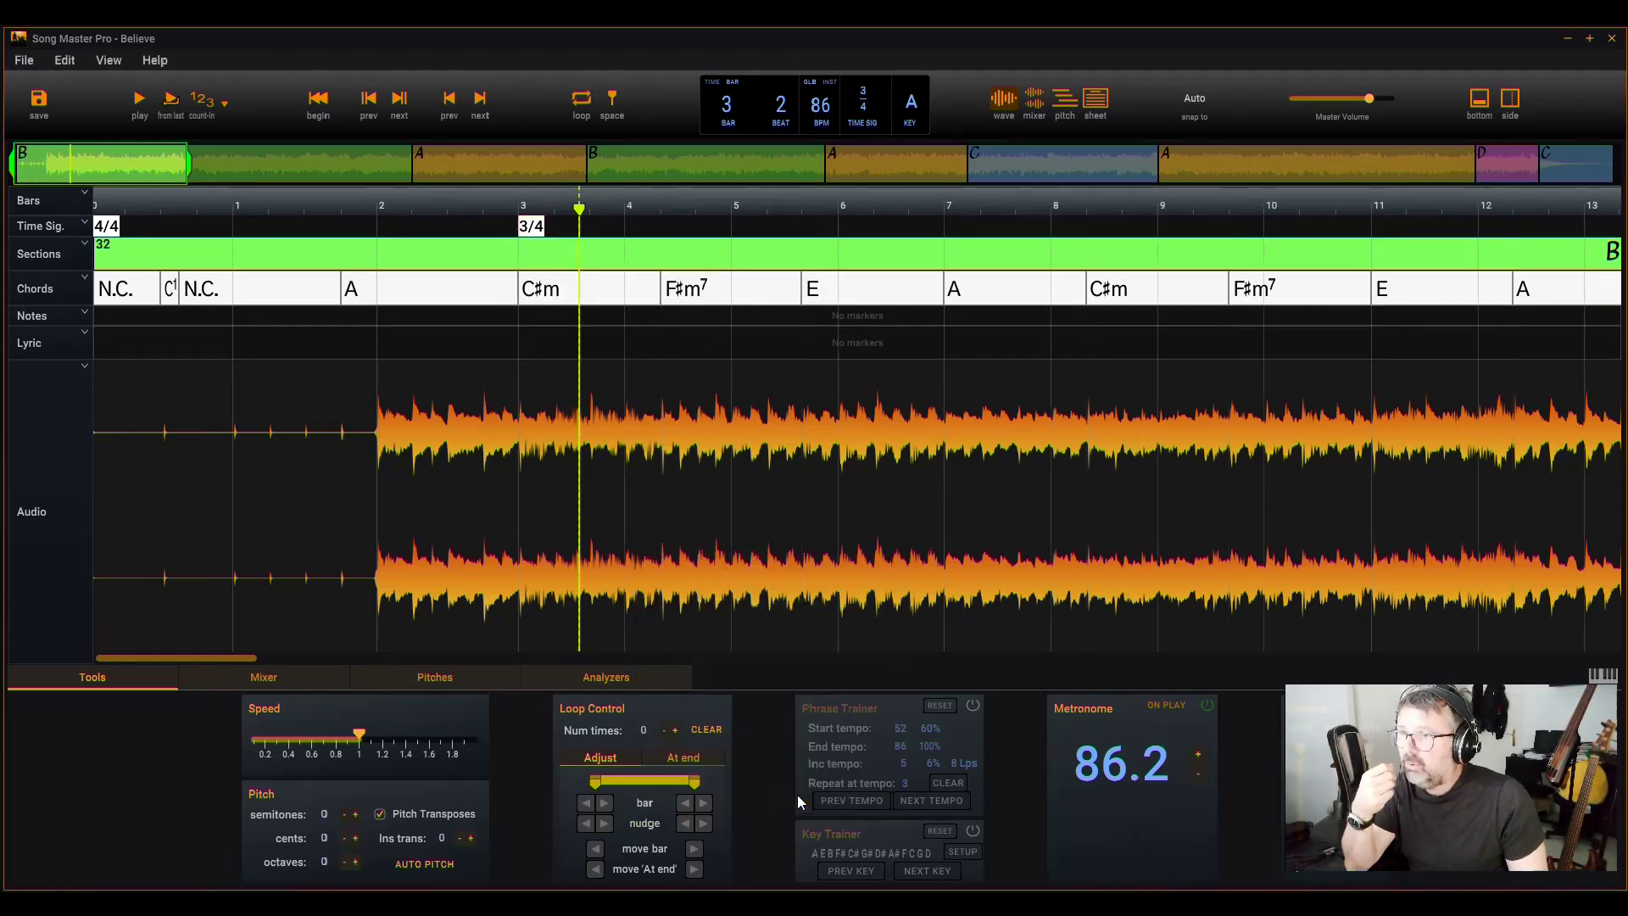
# - Add a 4/4 time signature marker at bar 4
pyautogui.rightClick(628, 225)
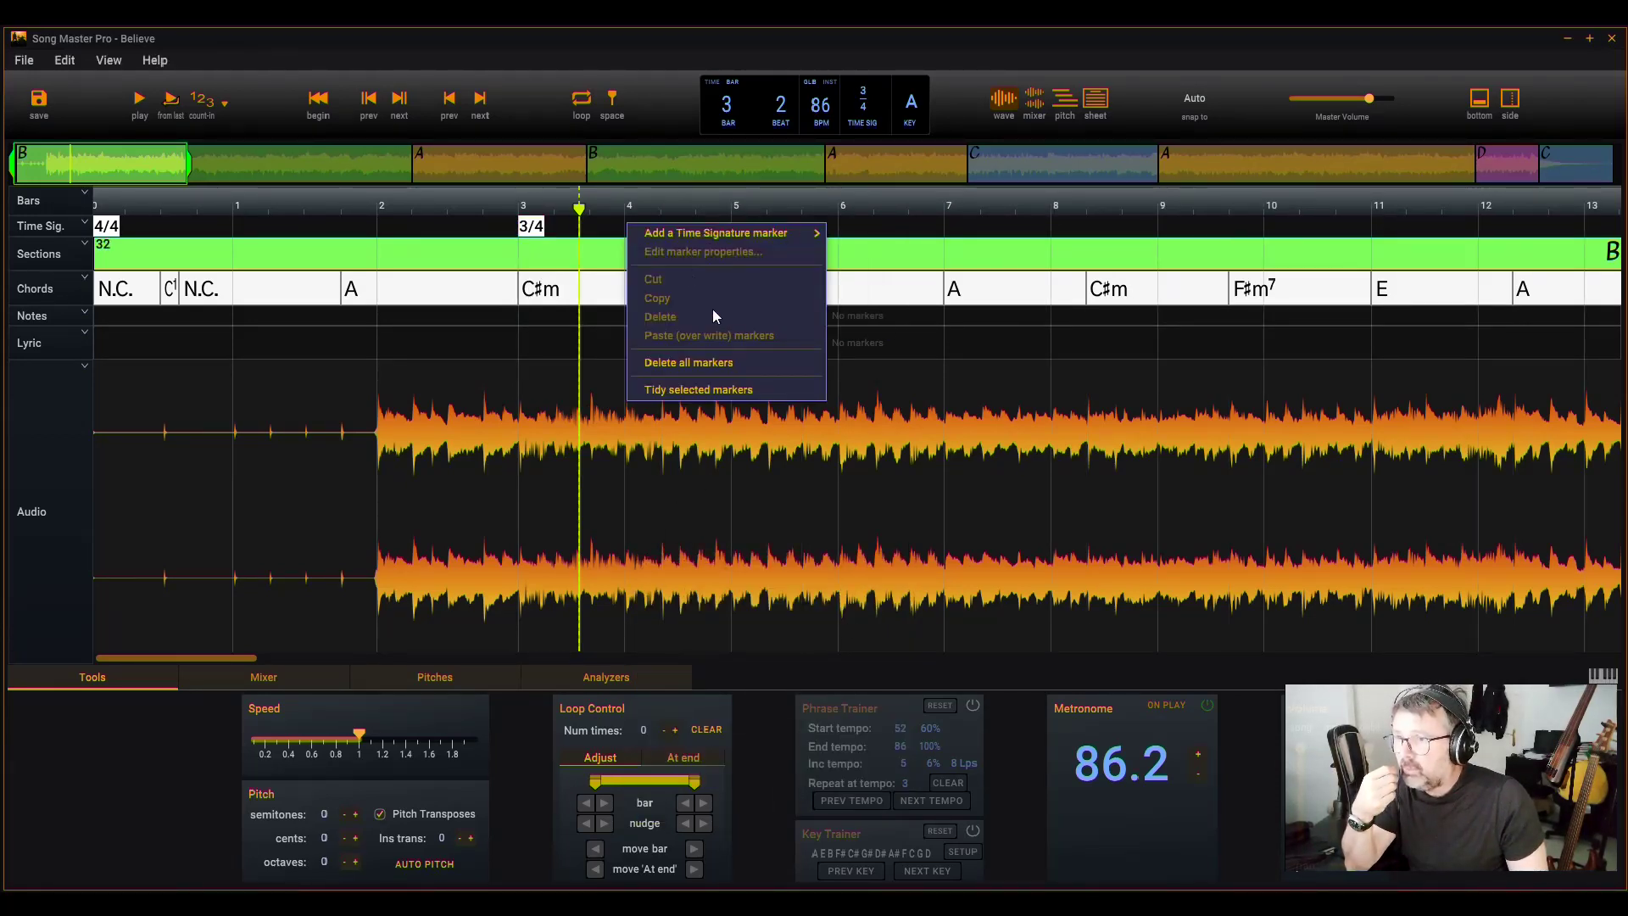
pyautogui.moveTo(725, 231)
pyautogui.click(848, 273)
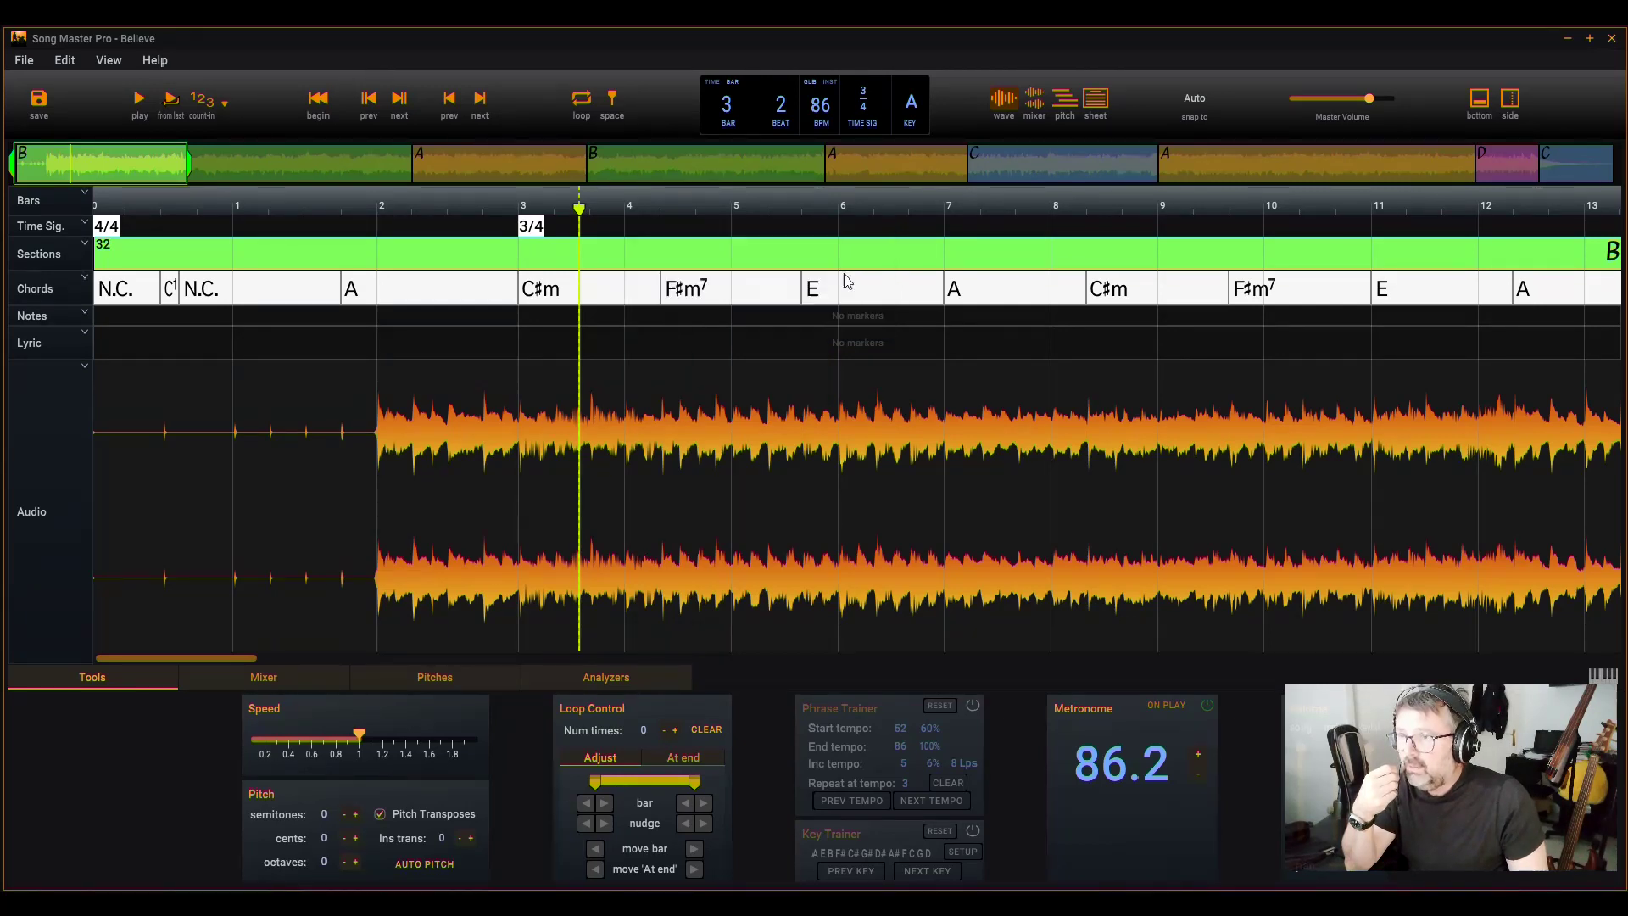
pyautogui.click(802, 800)
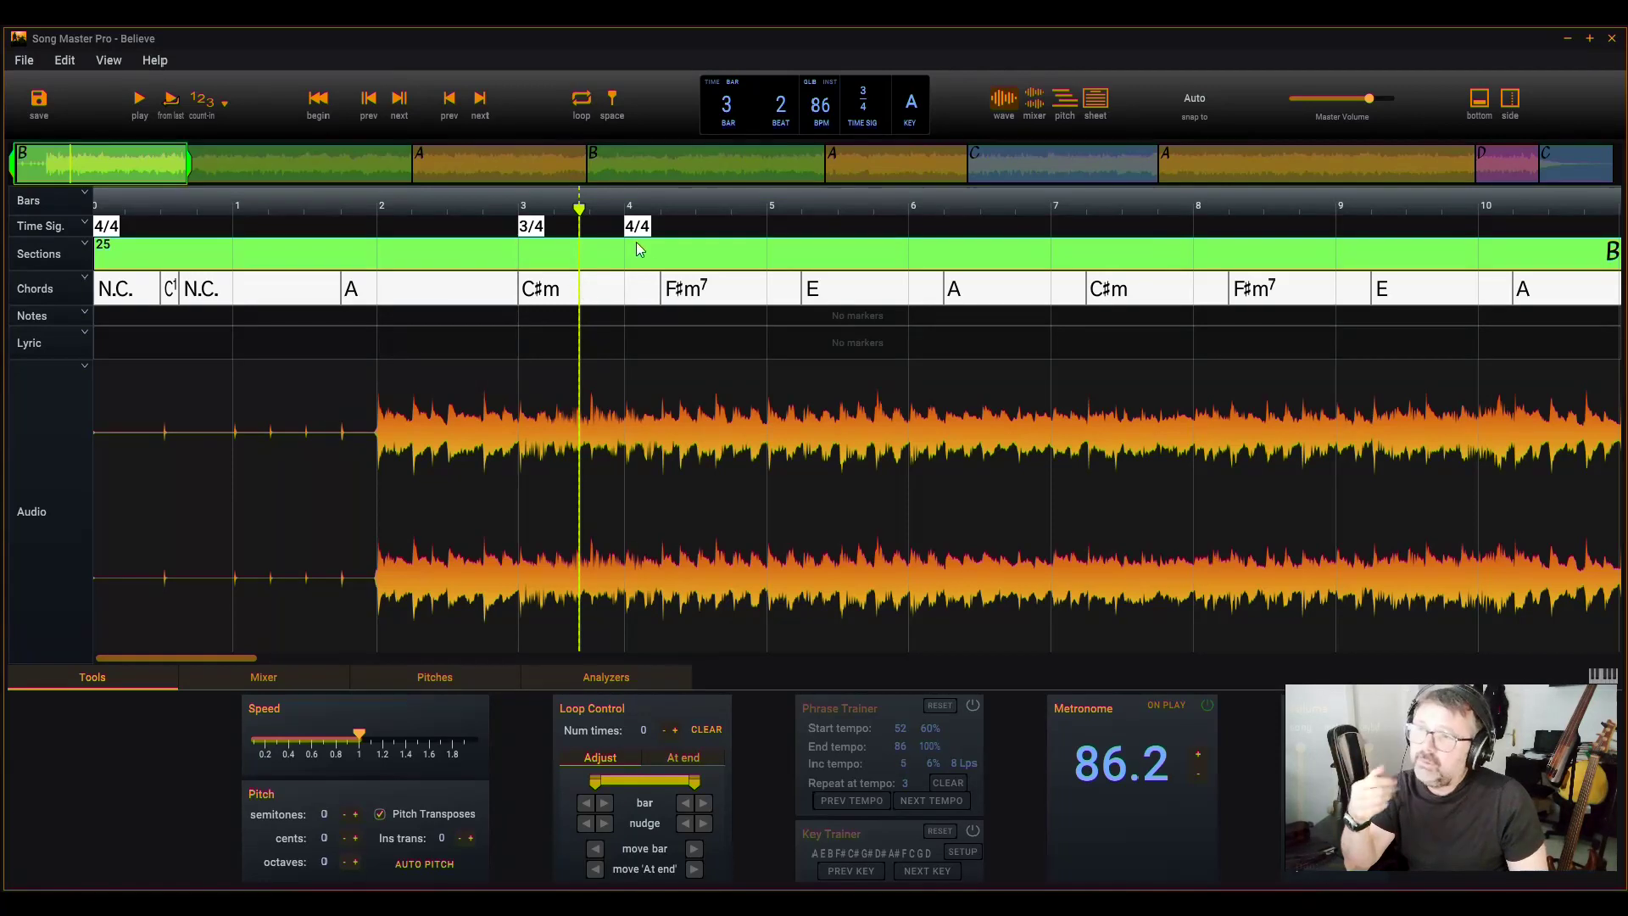
# - Undo the two added time signature markers
pyautogui.click(577, 395)
pyautogui.hotkey('ctrl', 'z')
pyautogui.hotkey('ctrl', 'z')
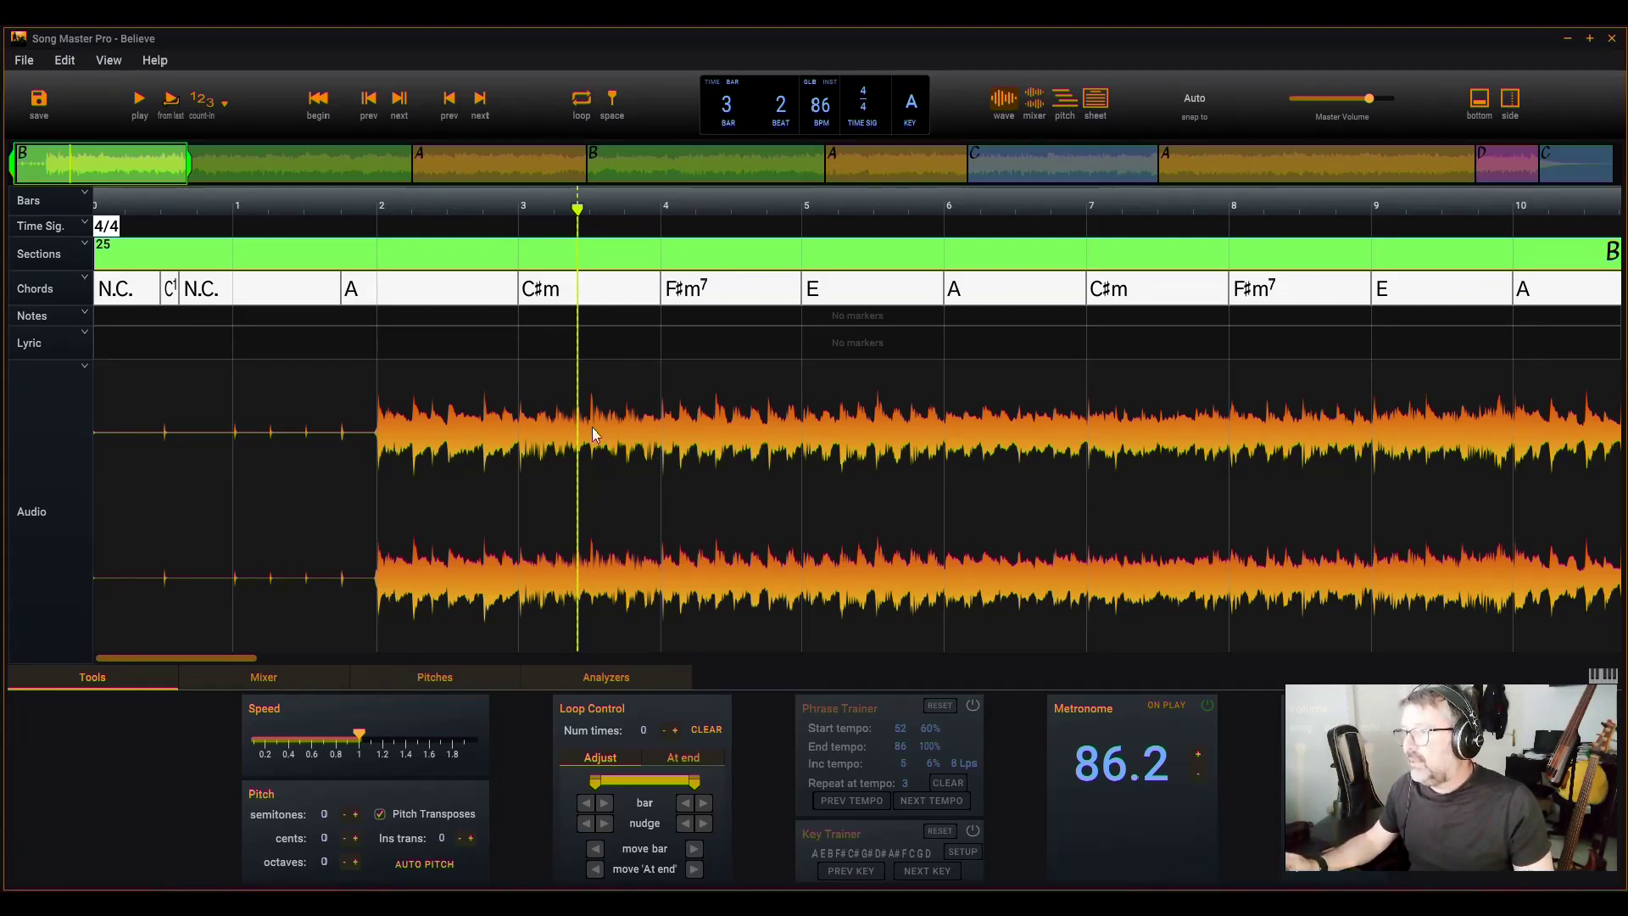
# - Split the first section at bar 2 and rename the opening count-in part as "---"
pyautogui.click(376, 251)
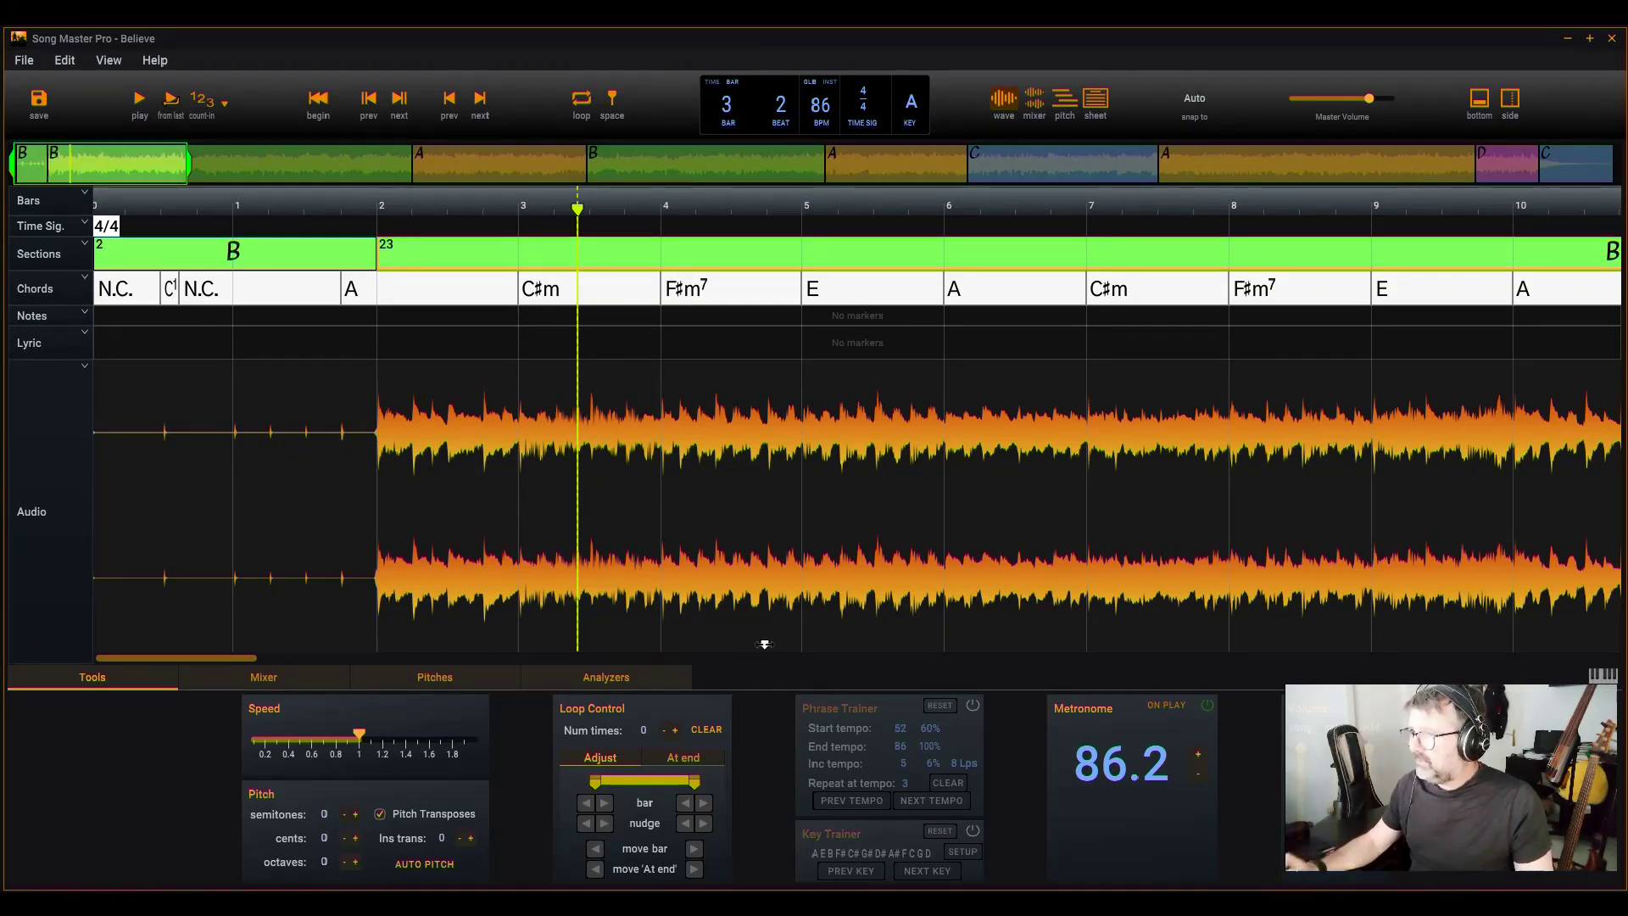
pyautogui.rightClick(238, 262)
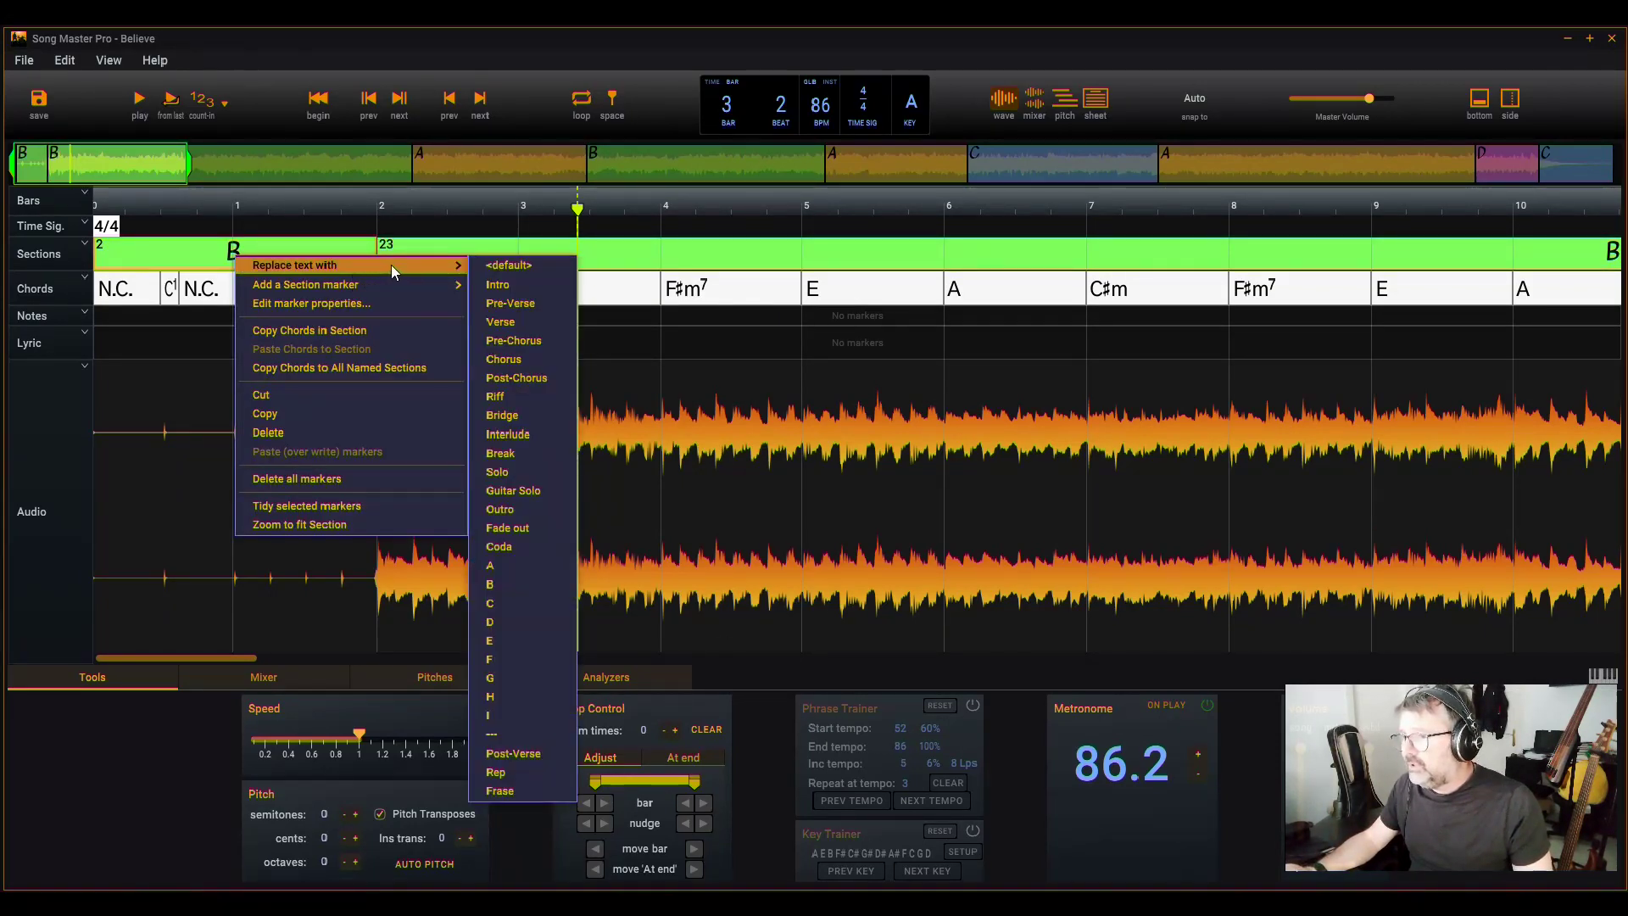
pyautogui.click(498, 733)
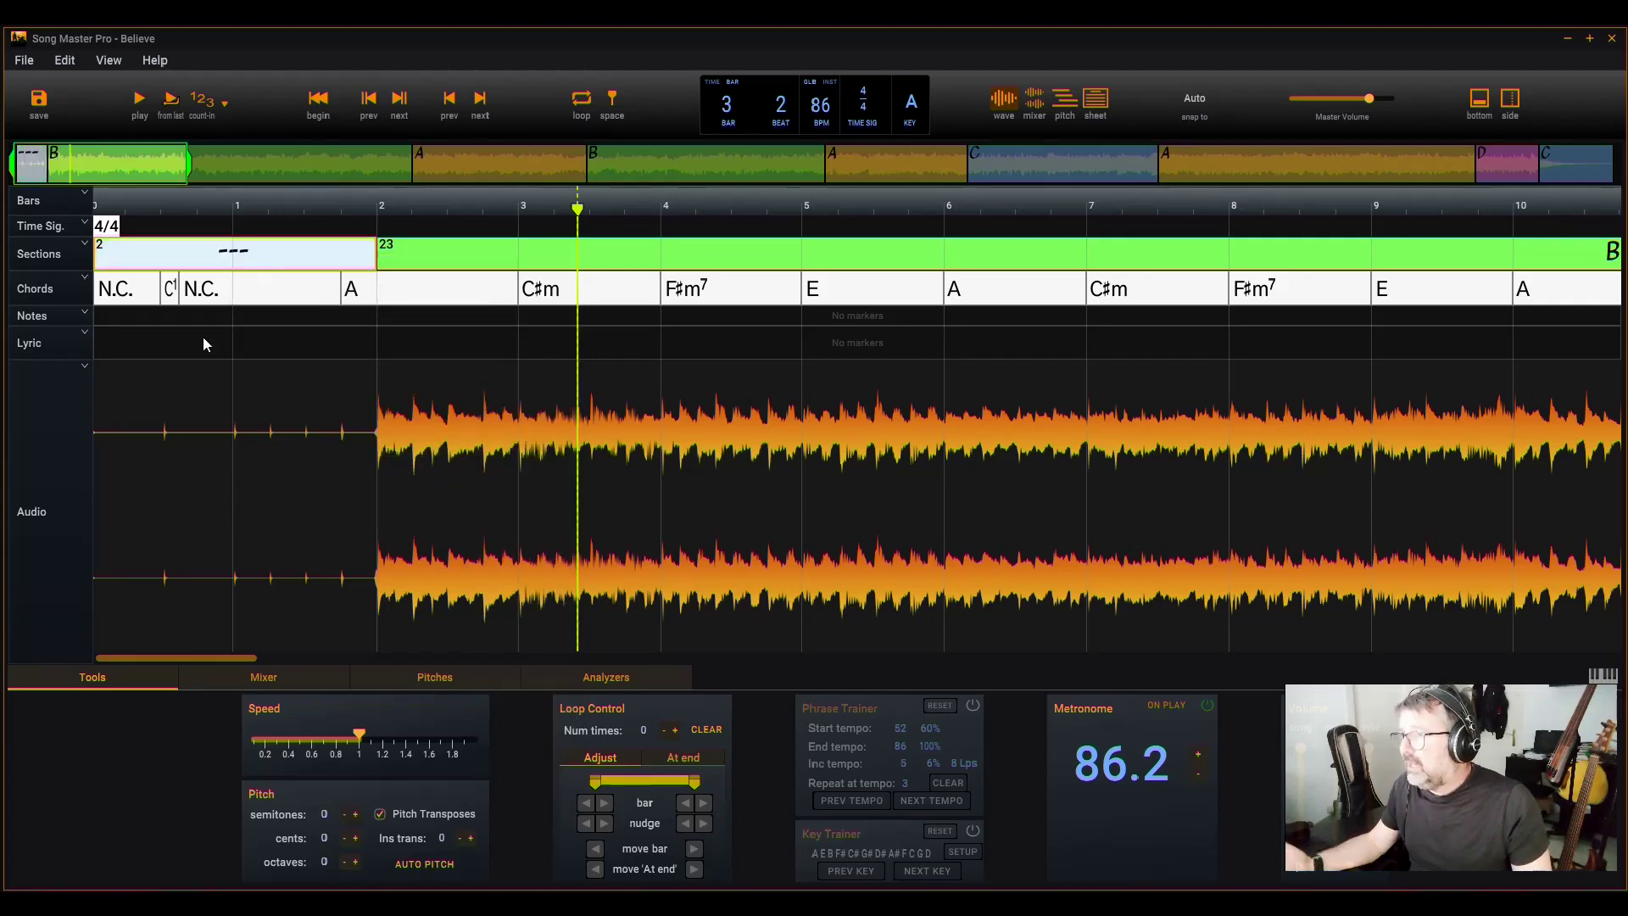
# - Delete the stray C chord in the count-in and move the start of the first A chord to bar 2
pyautogui.click(170, 290)
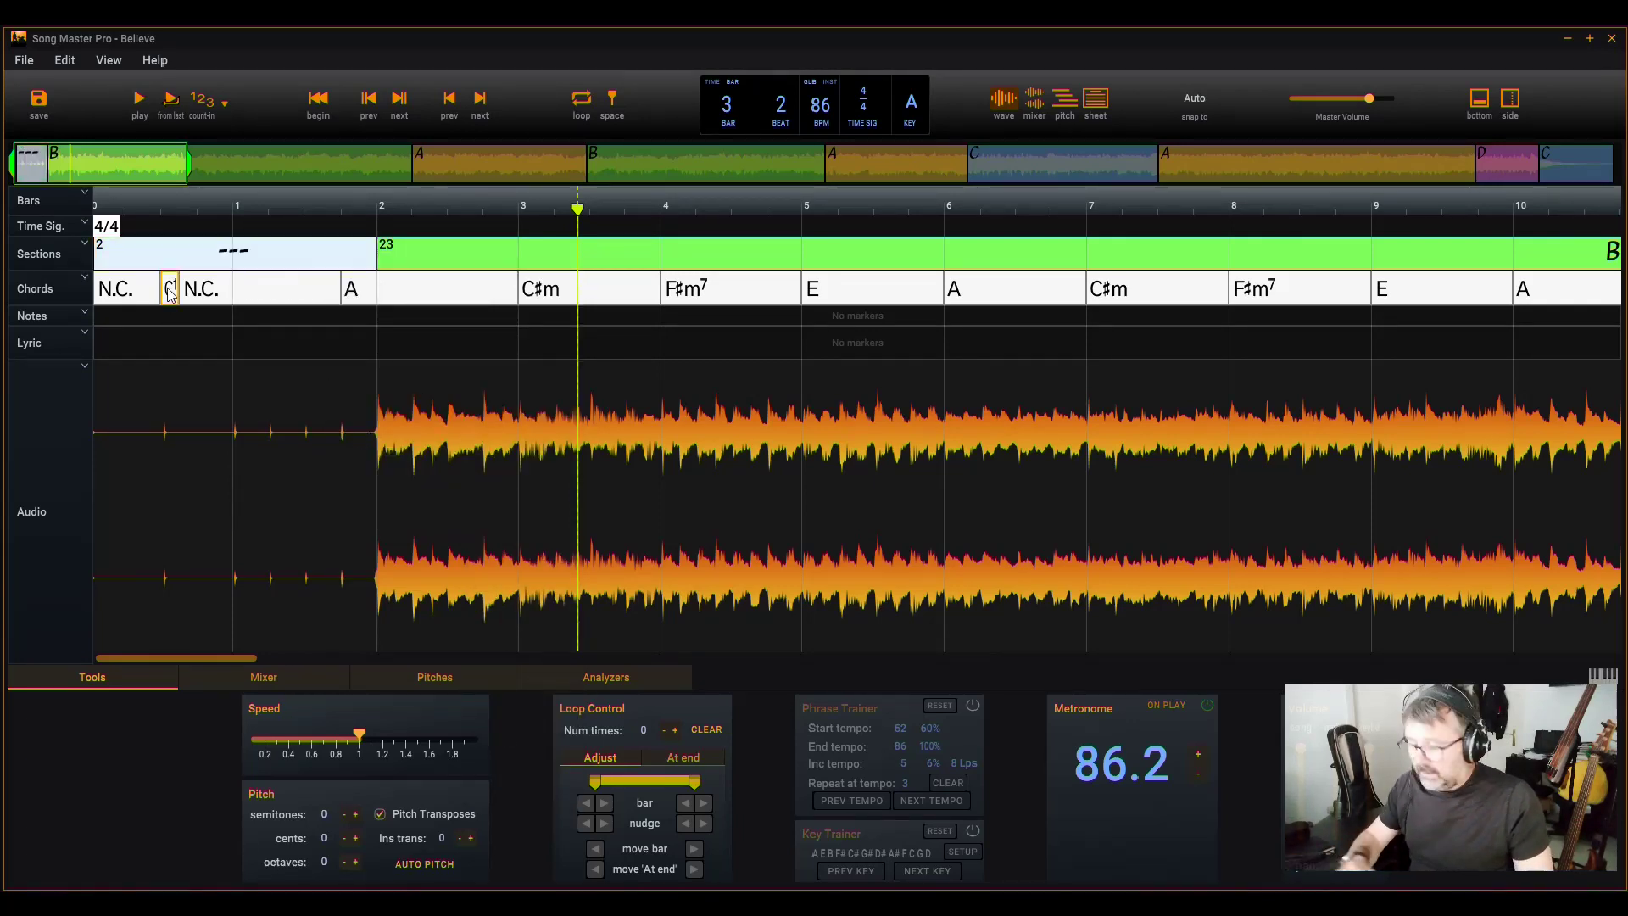
pyautogui.press('Delete')
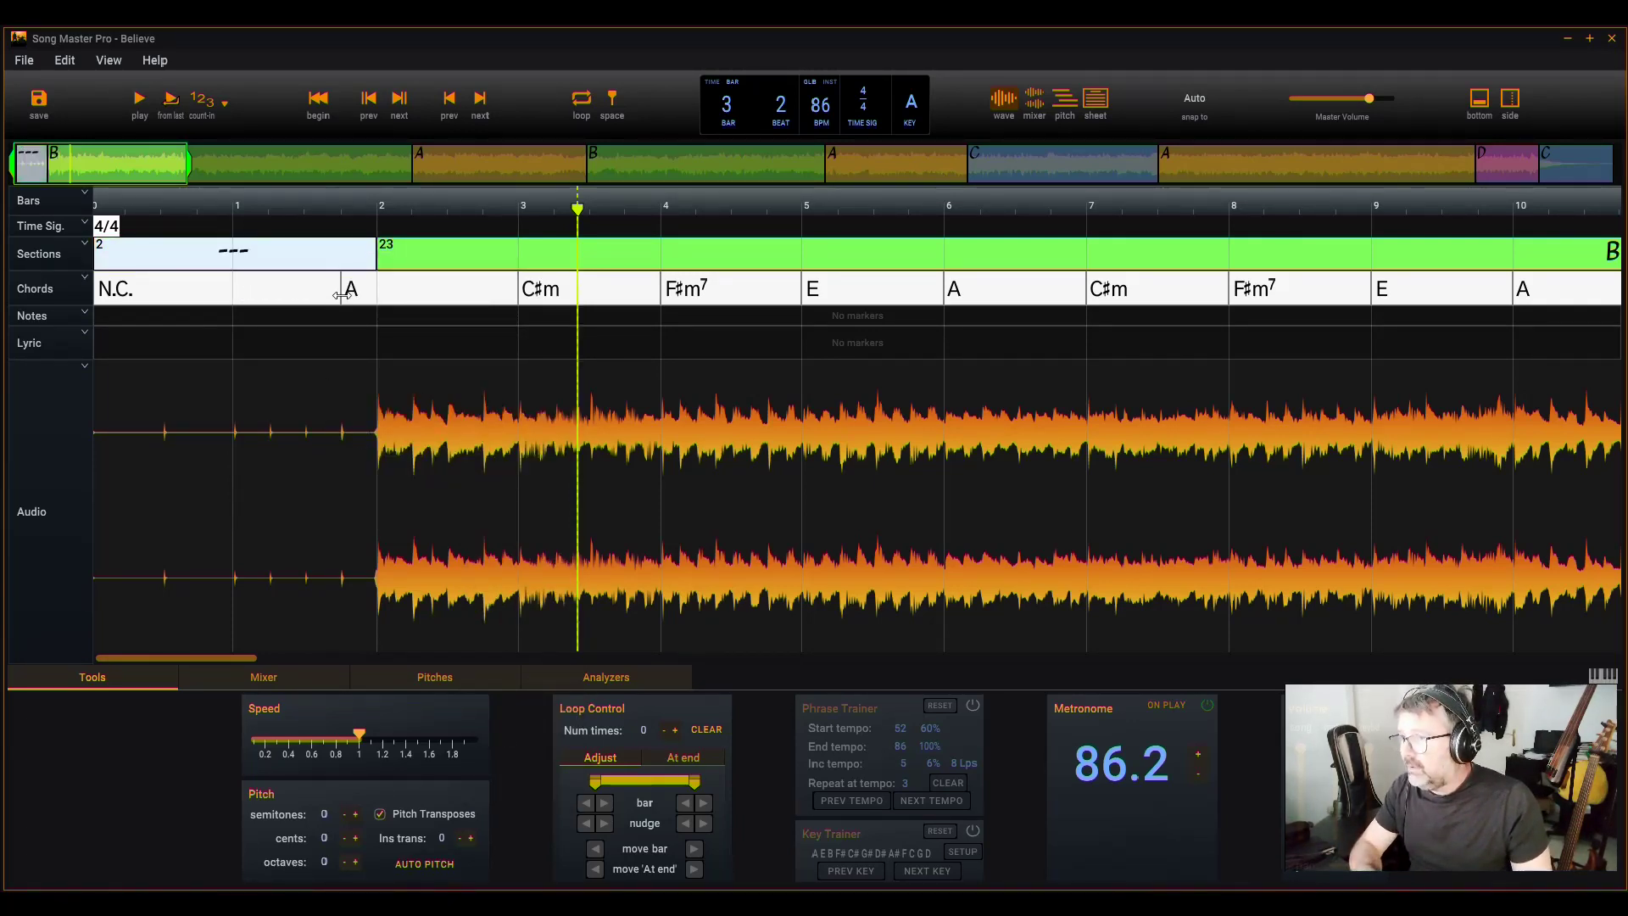
pyautogui.moveTo(341, 294); pyautogui.dragTo(377, 294)
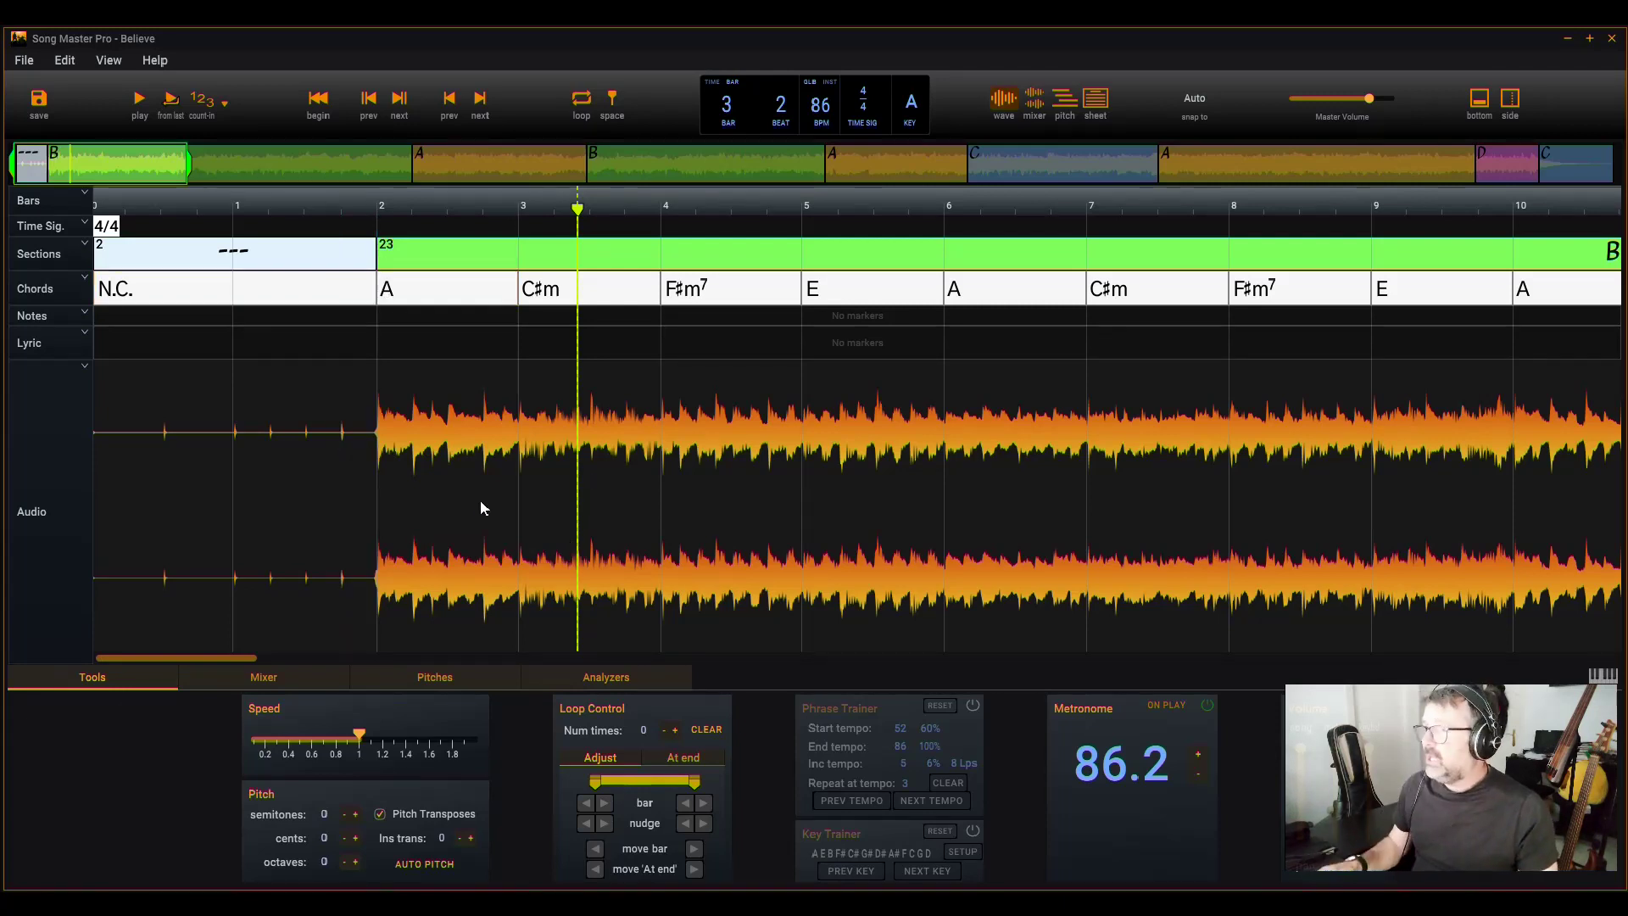
# - Play the count-in from bar 0 to check the corrected opening, and stop the playback
pyautogui.click(147, 397)
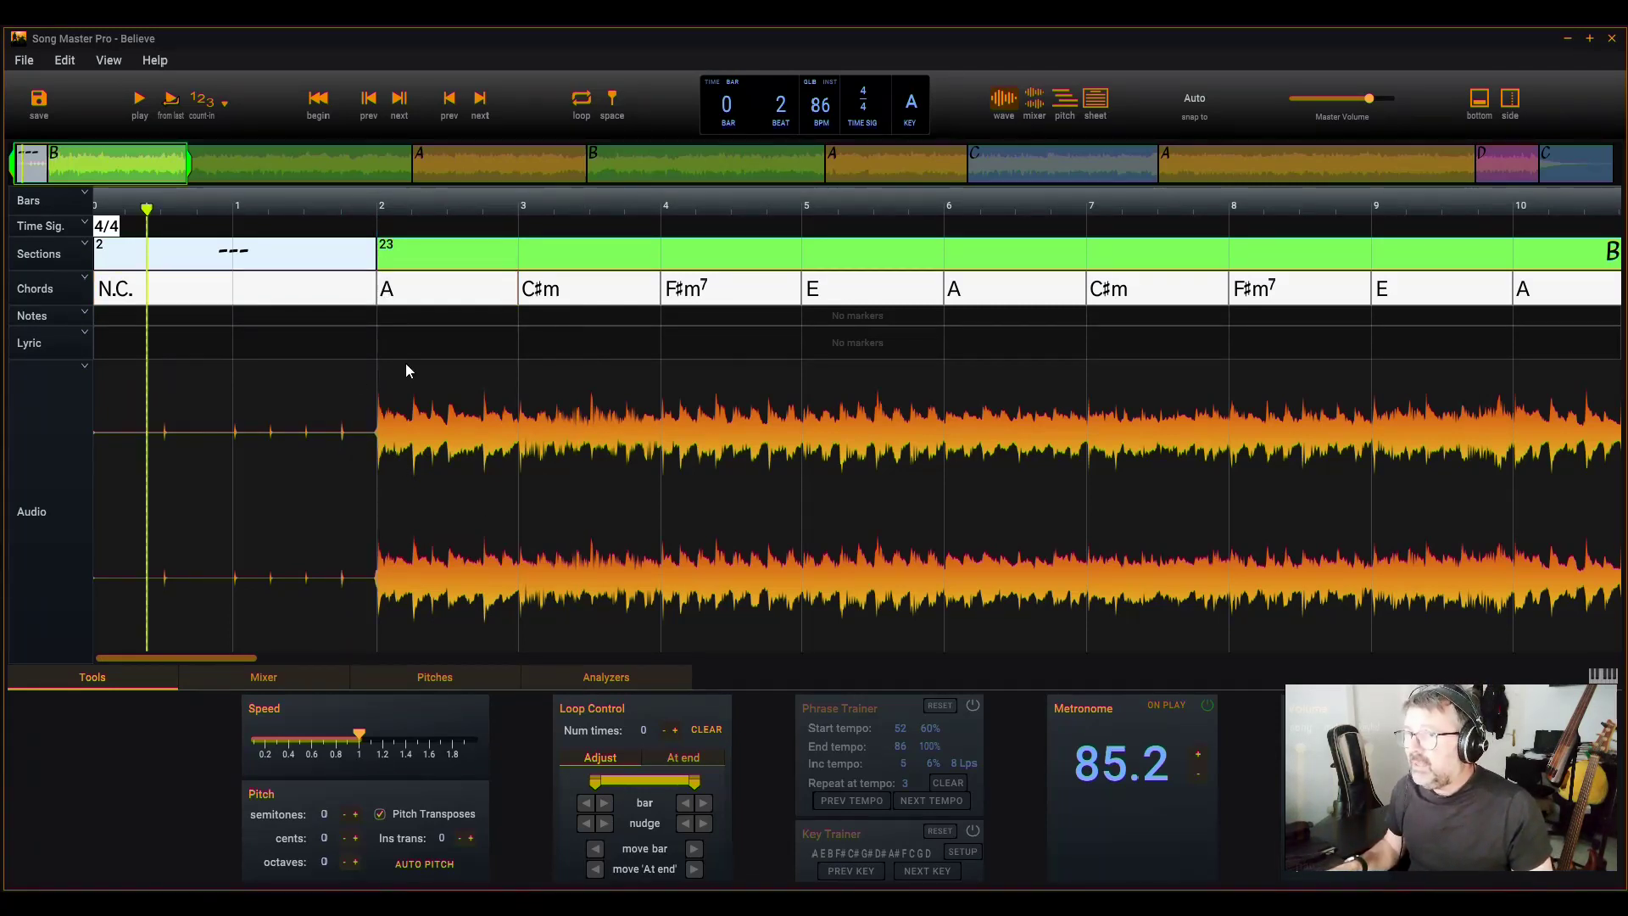
pyautogui.scroll(-2, 405, 370)
pyautogui.press('space')
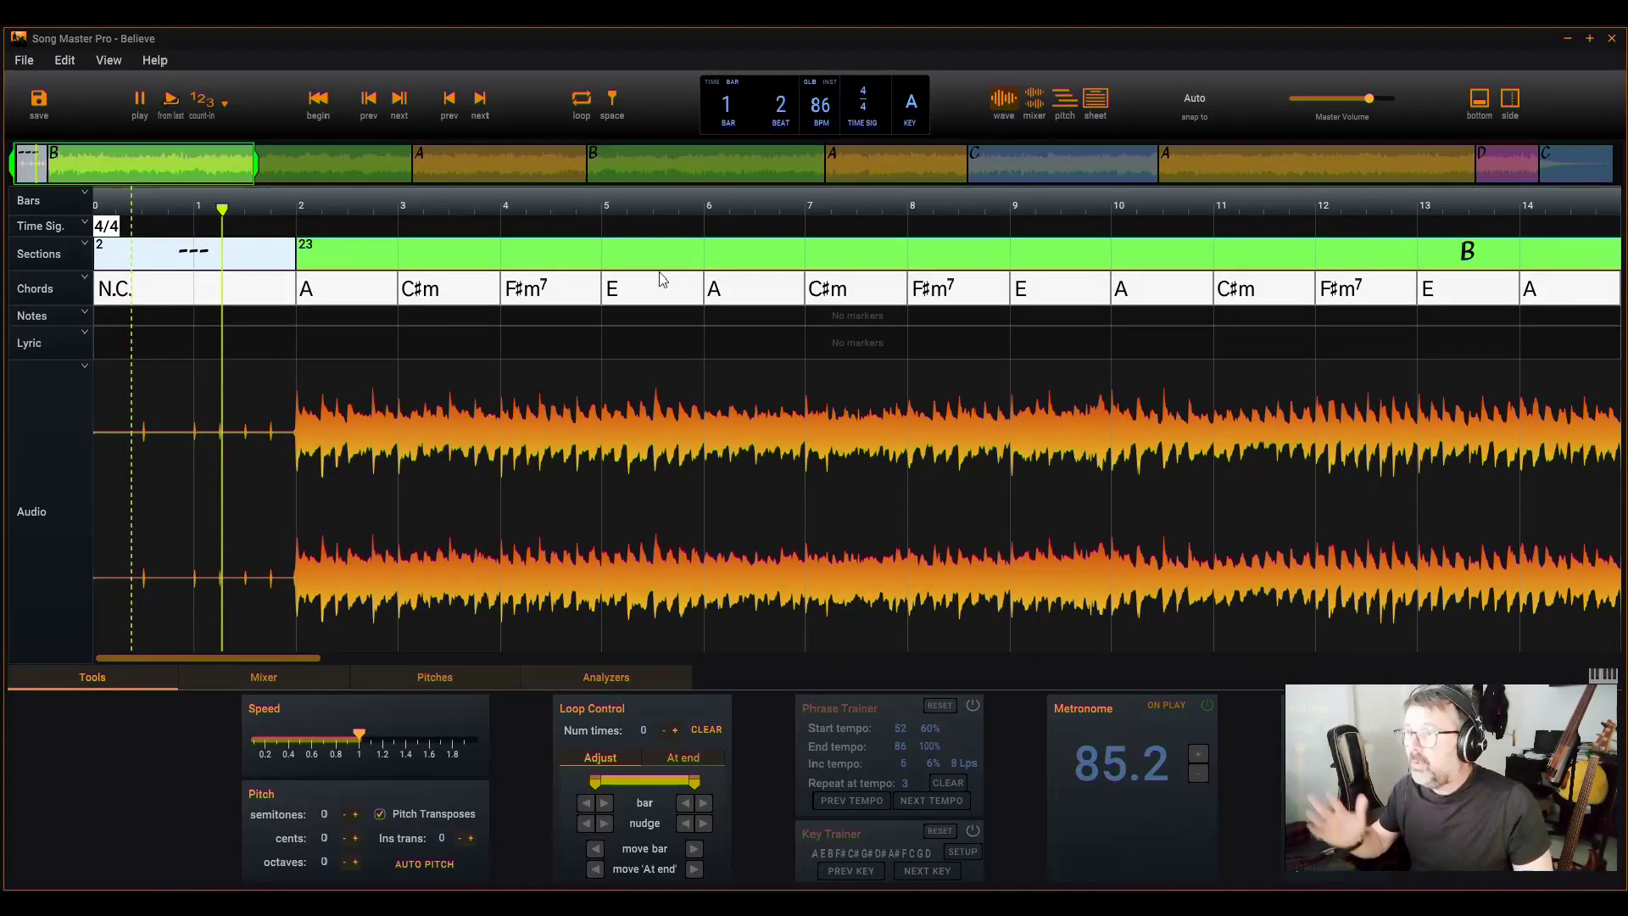
pyautogui.press('space')
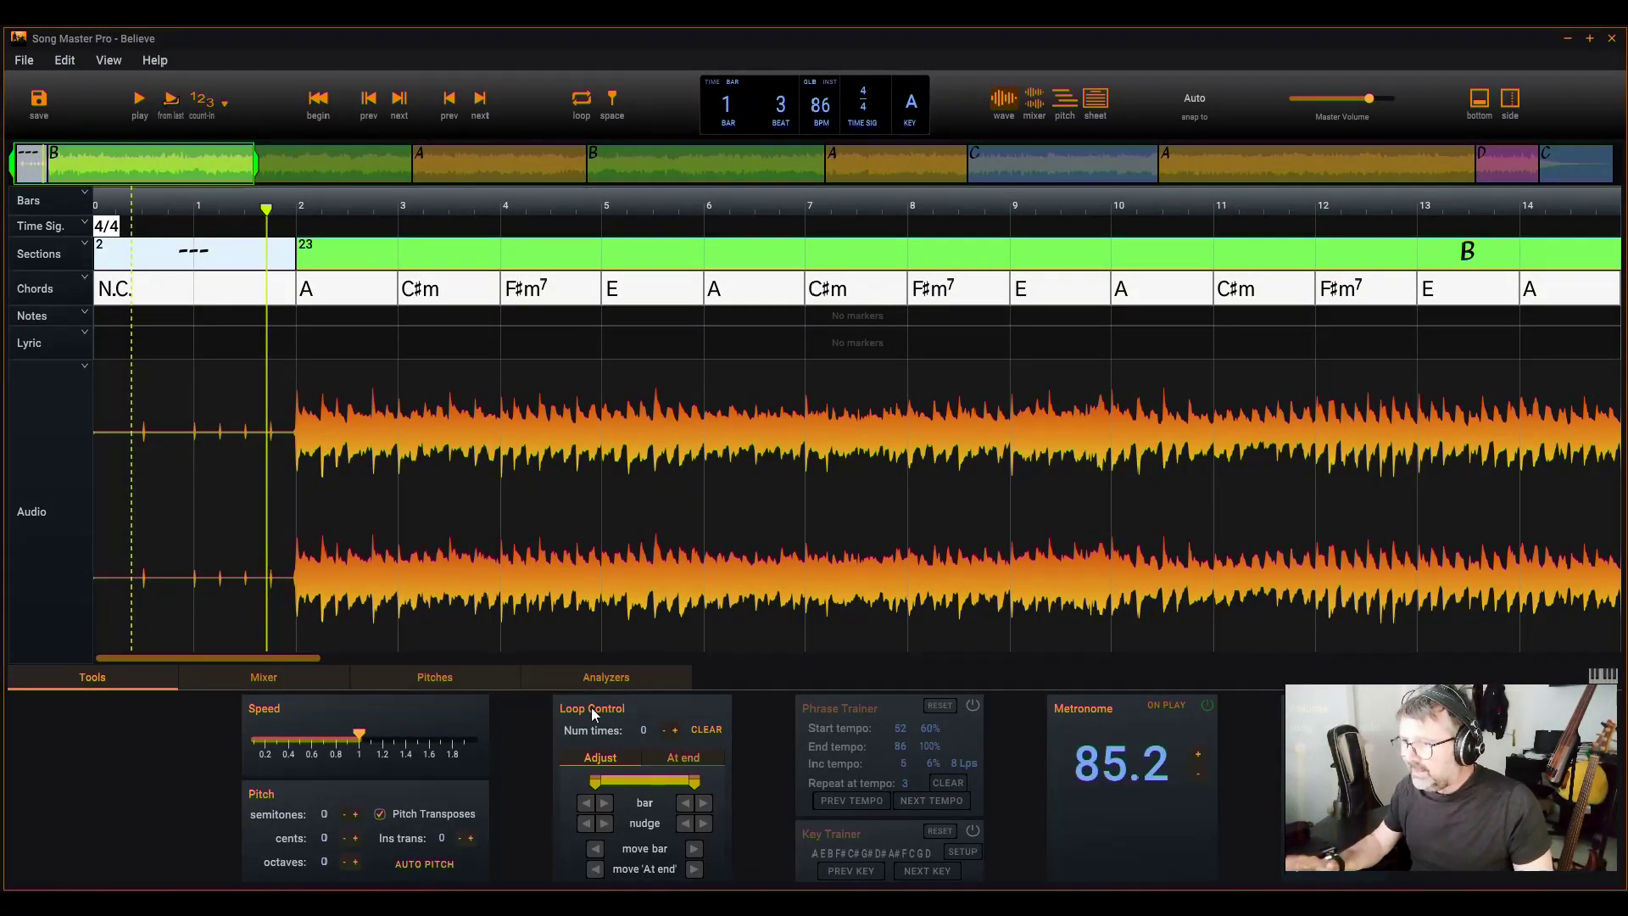
# - Show the analyzer controls and display the Sub-section track
pyautogui.click(602, 679)
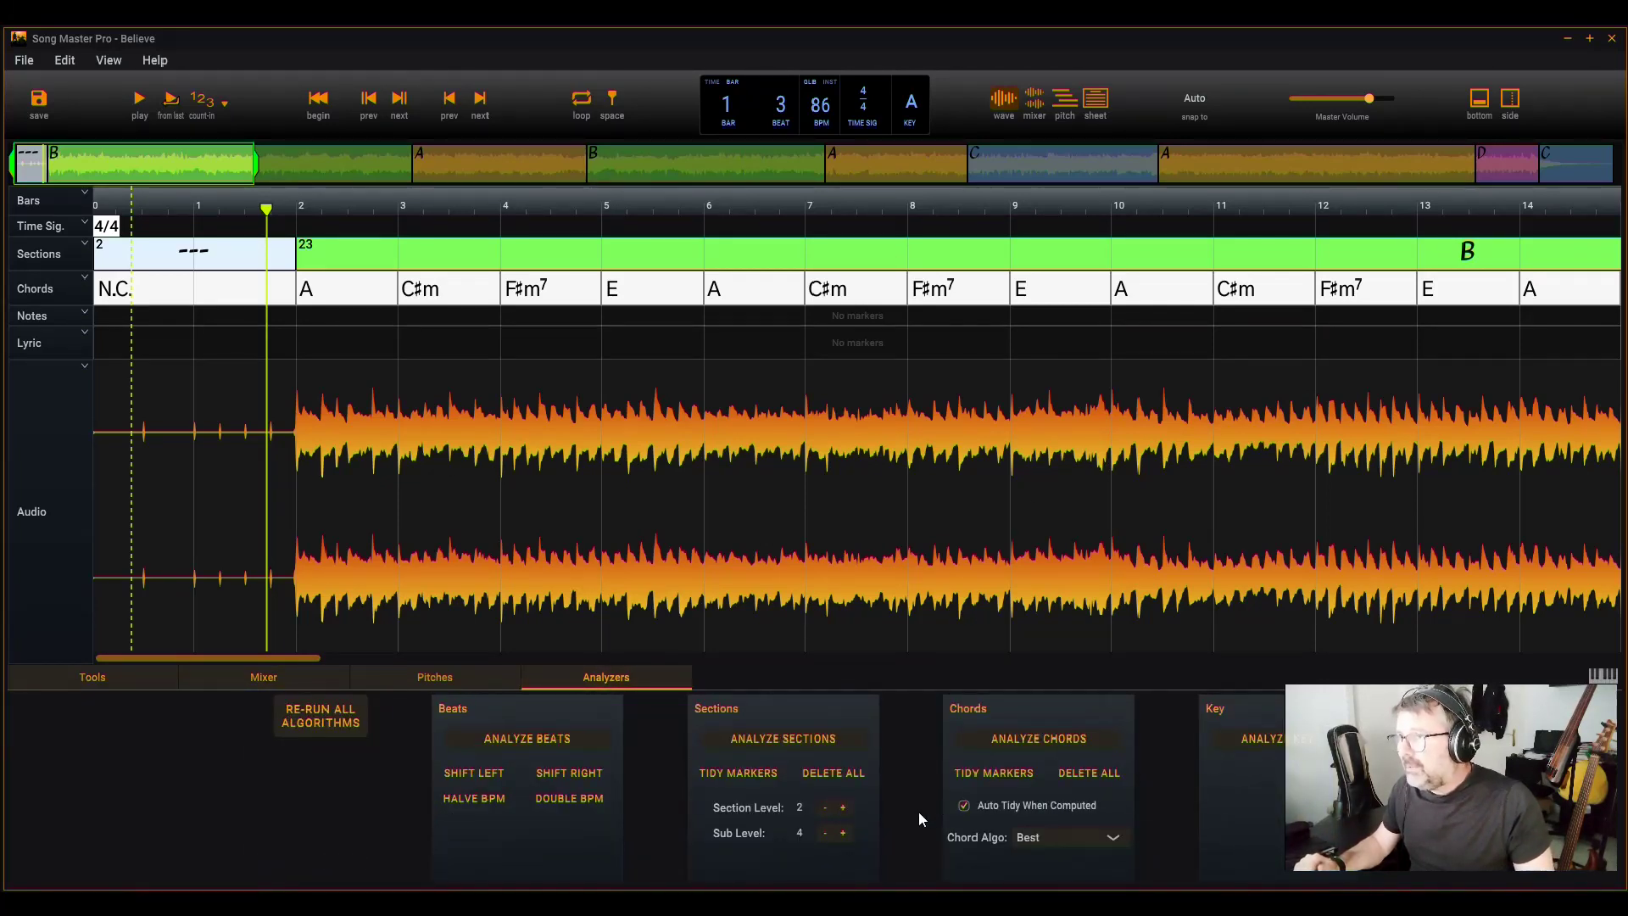
pyautogui.click(92, 63)
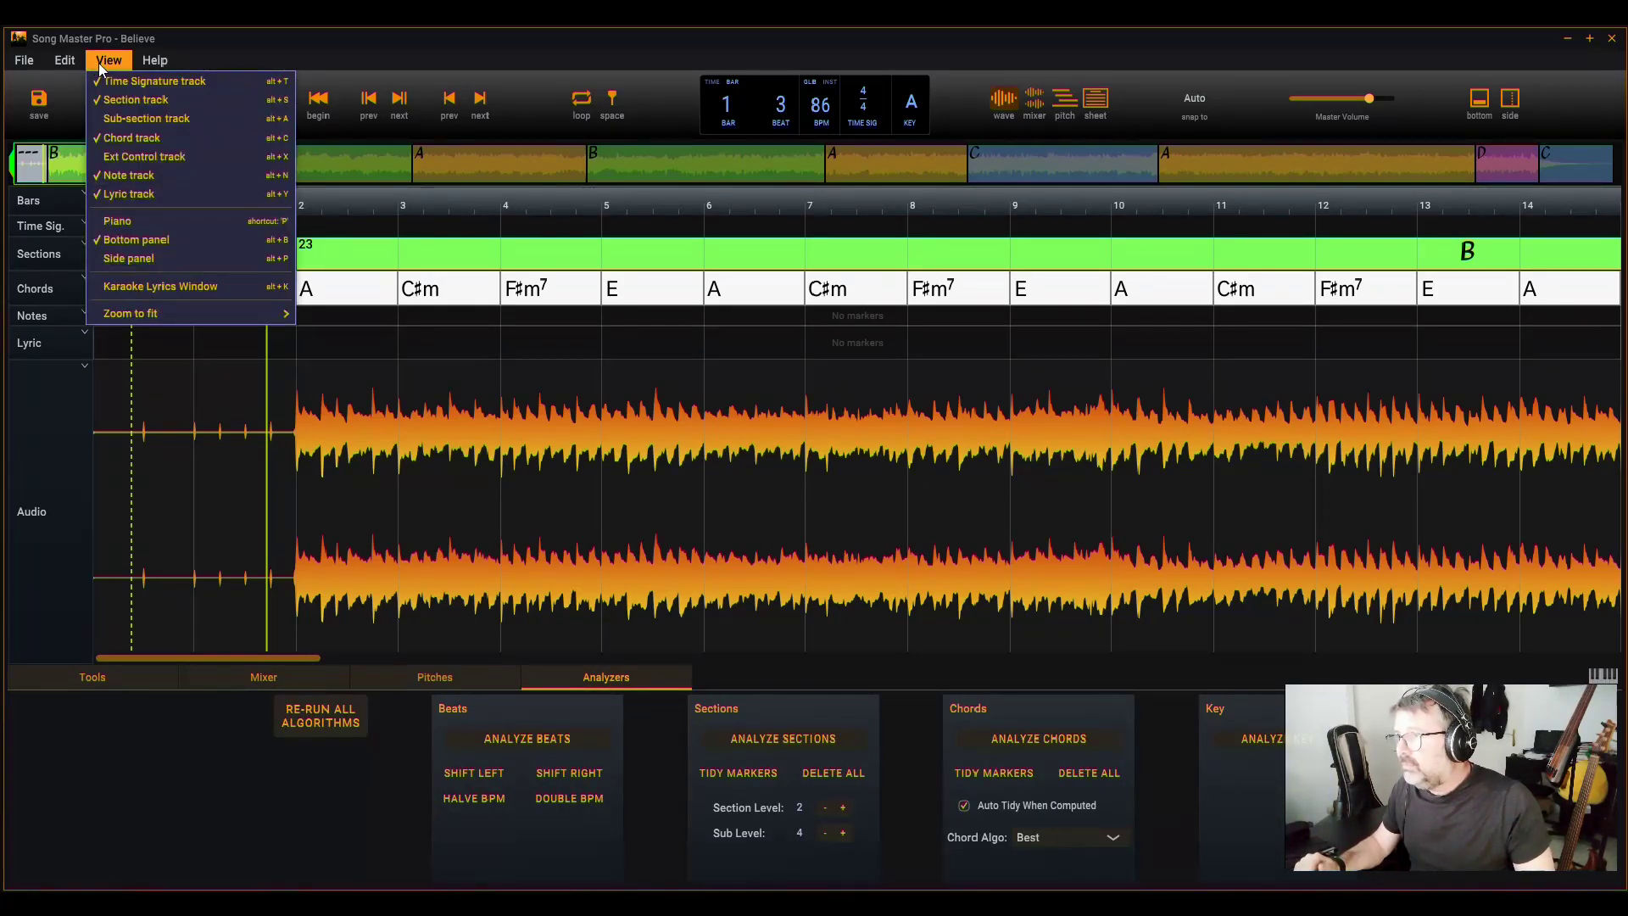
pyautogui.click(146, 118)
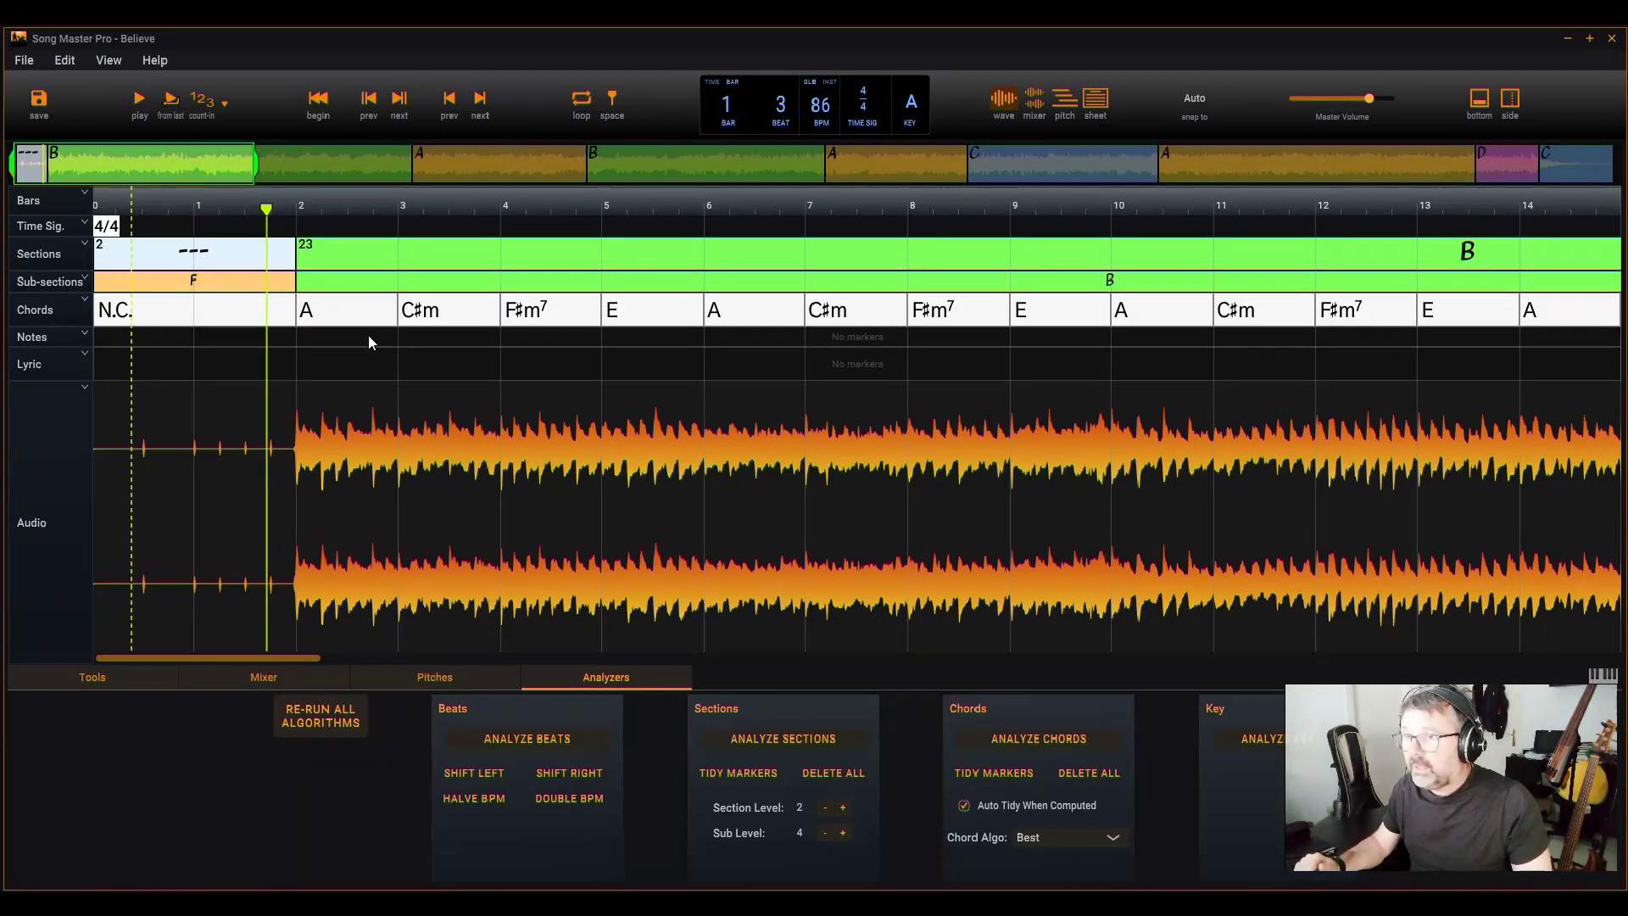
# - Rename the B section starting at bar 2 as Verse
pyautogui.scroll(-5, 603, 368)
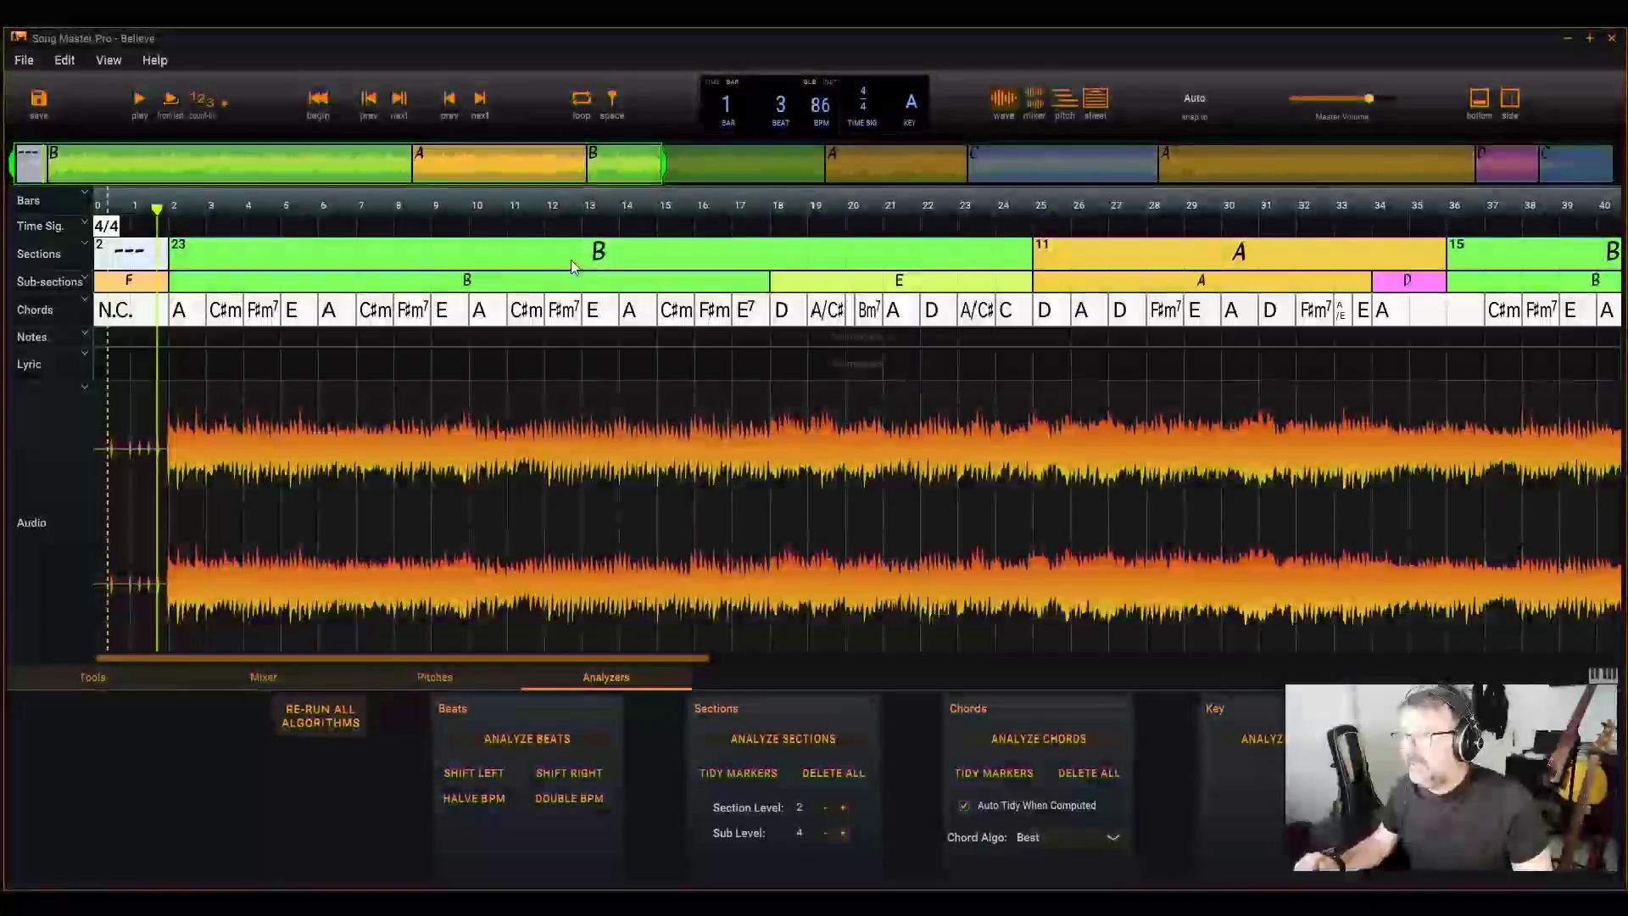
pyautogui.rightClick(570, 259)
pyautogui.moveTo(651, 263)
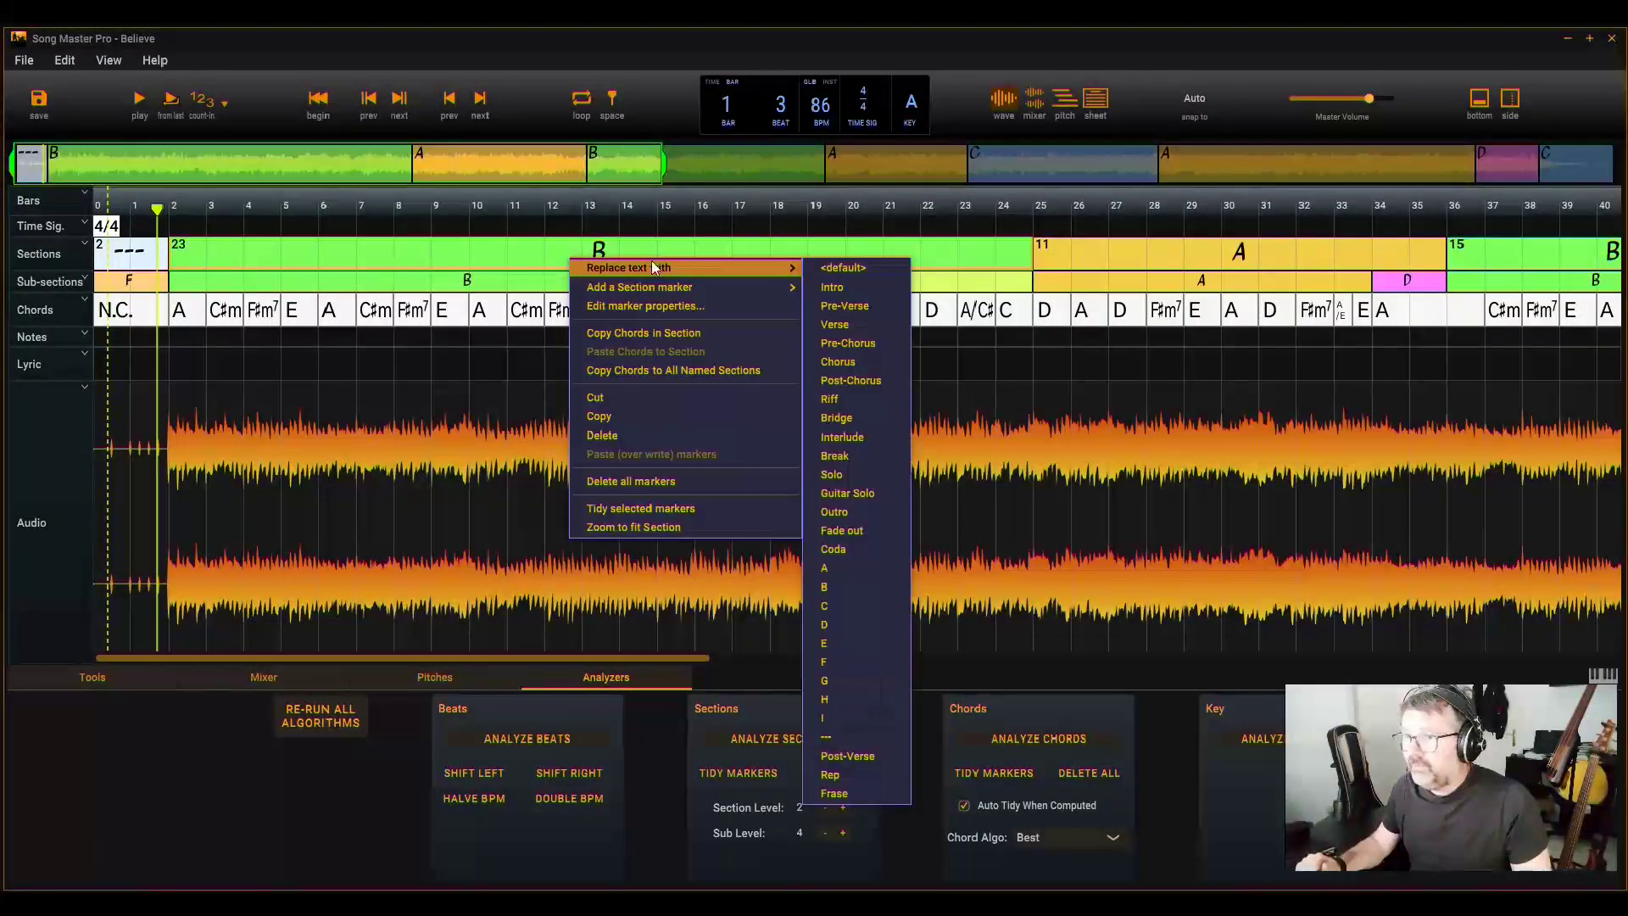
pyautogui.click(857, 324)
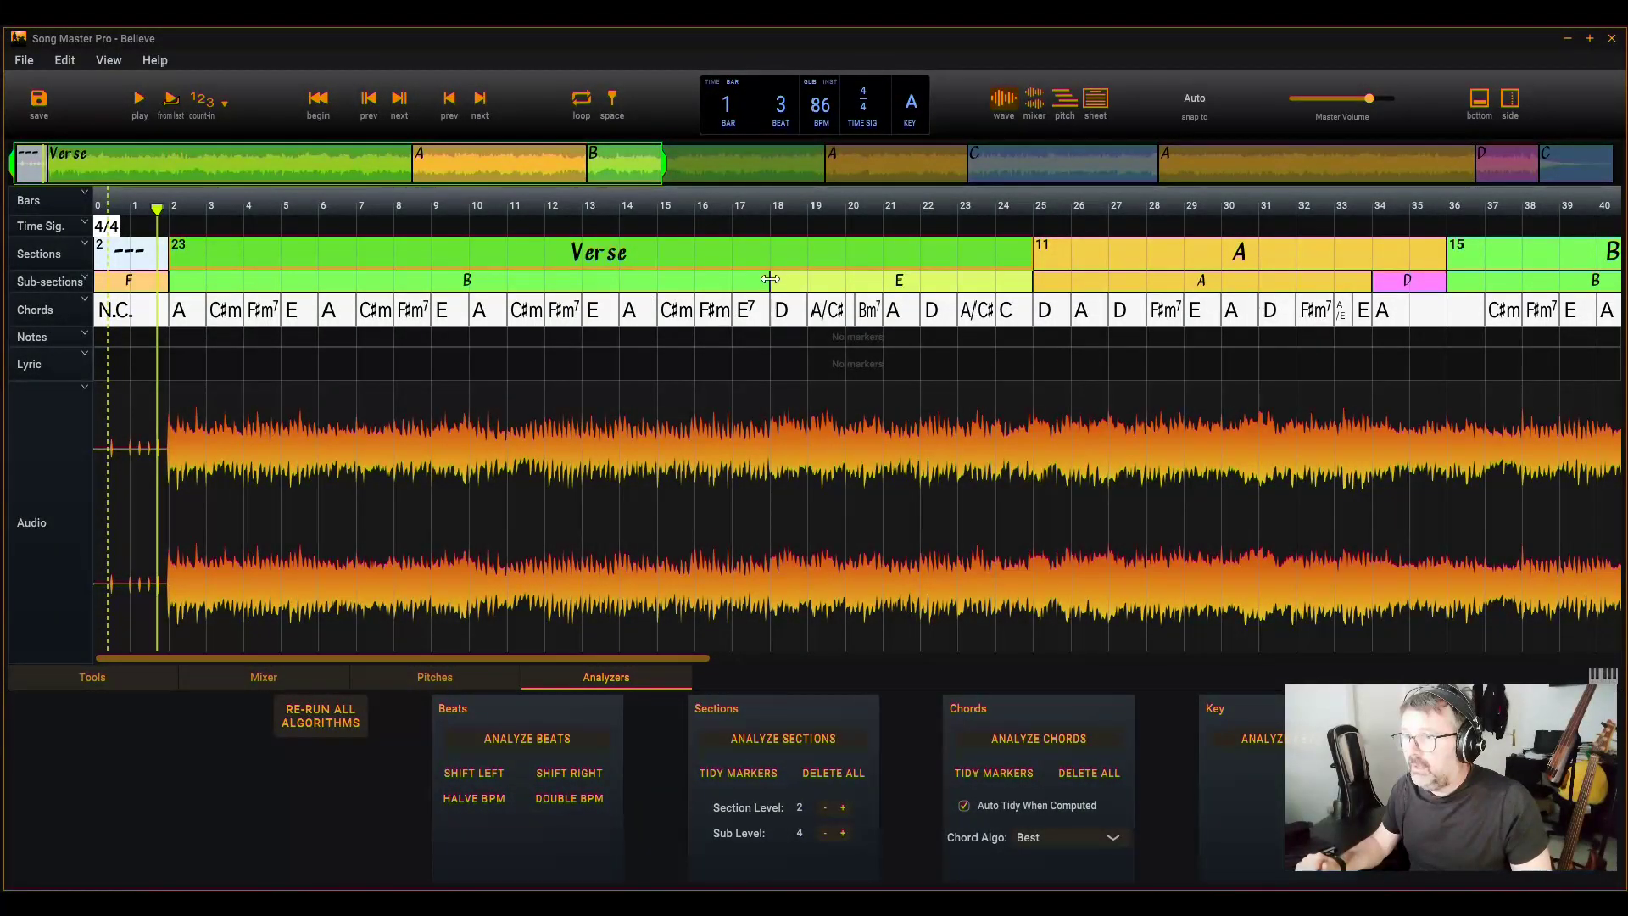
# - Move the start of the E sub-section to bar 13 and relabel the B sub-section starting at bar 2 with the test text Bddffgdg
pyautogui.moveTo(770, 279); pyautogui.dragTo(582, 280)
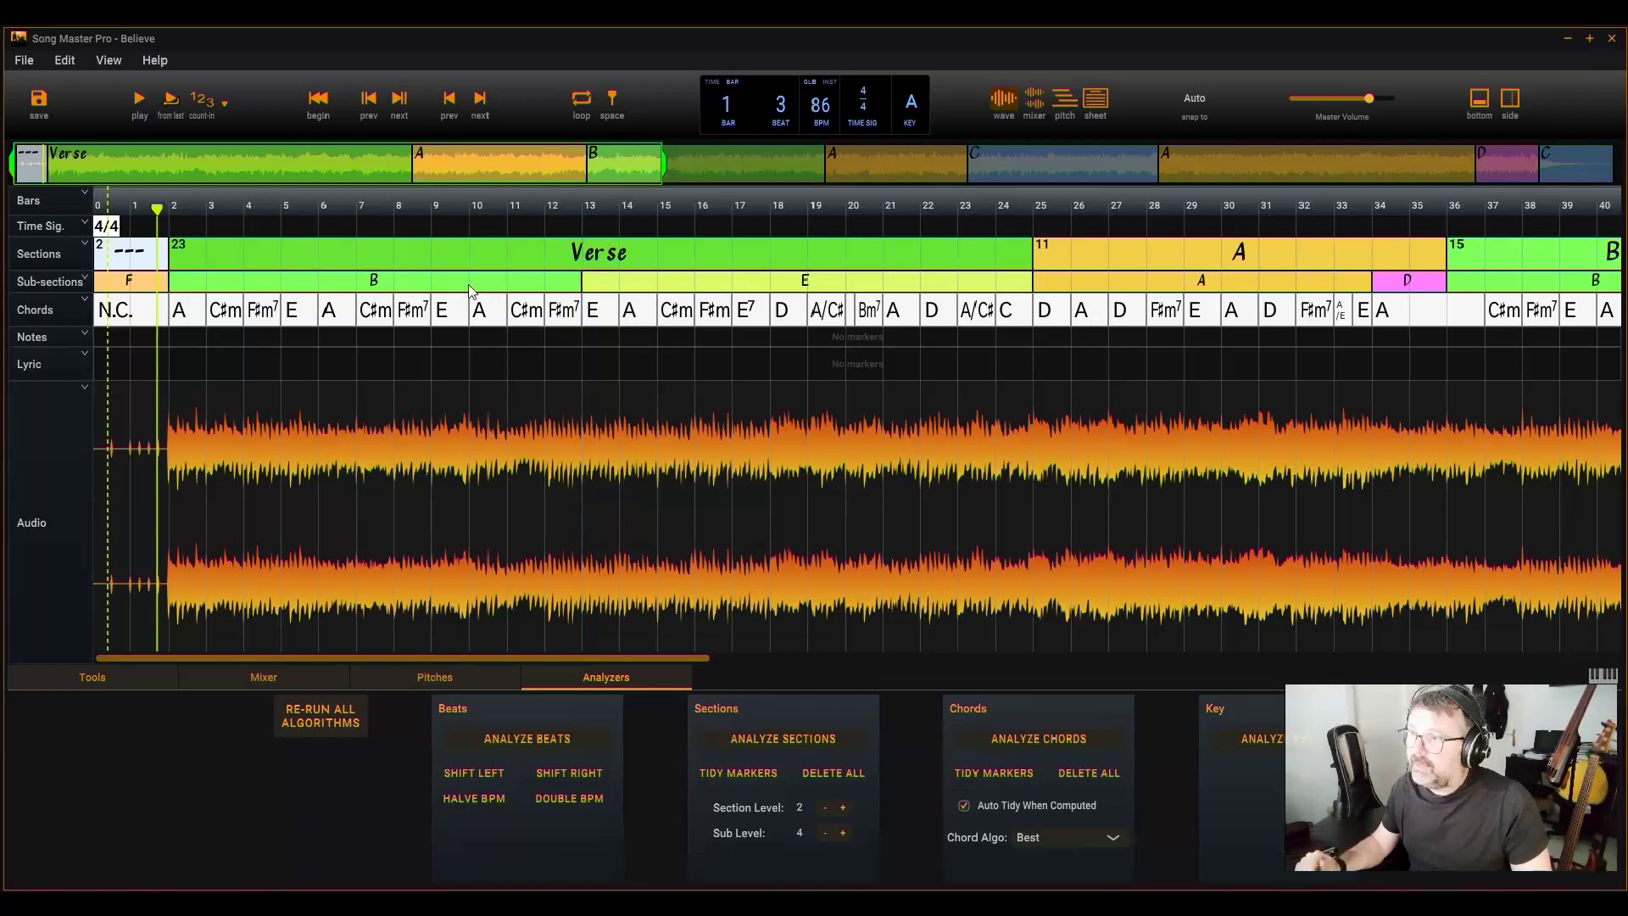
pyautogui.doubleClick(380, 287)
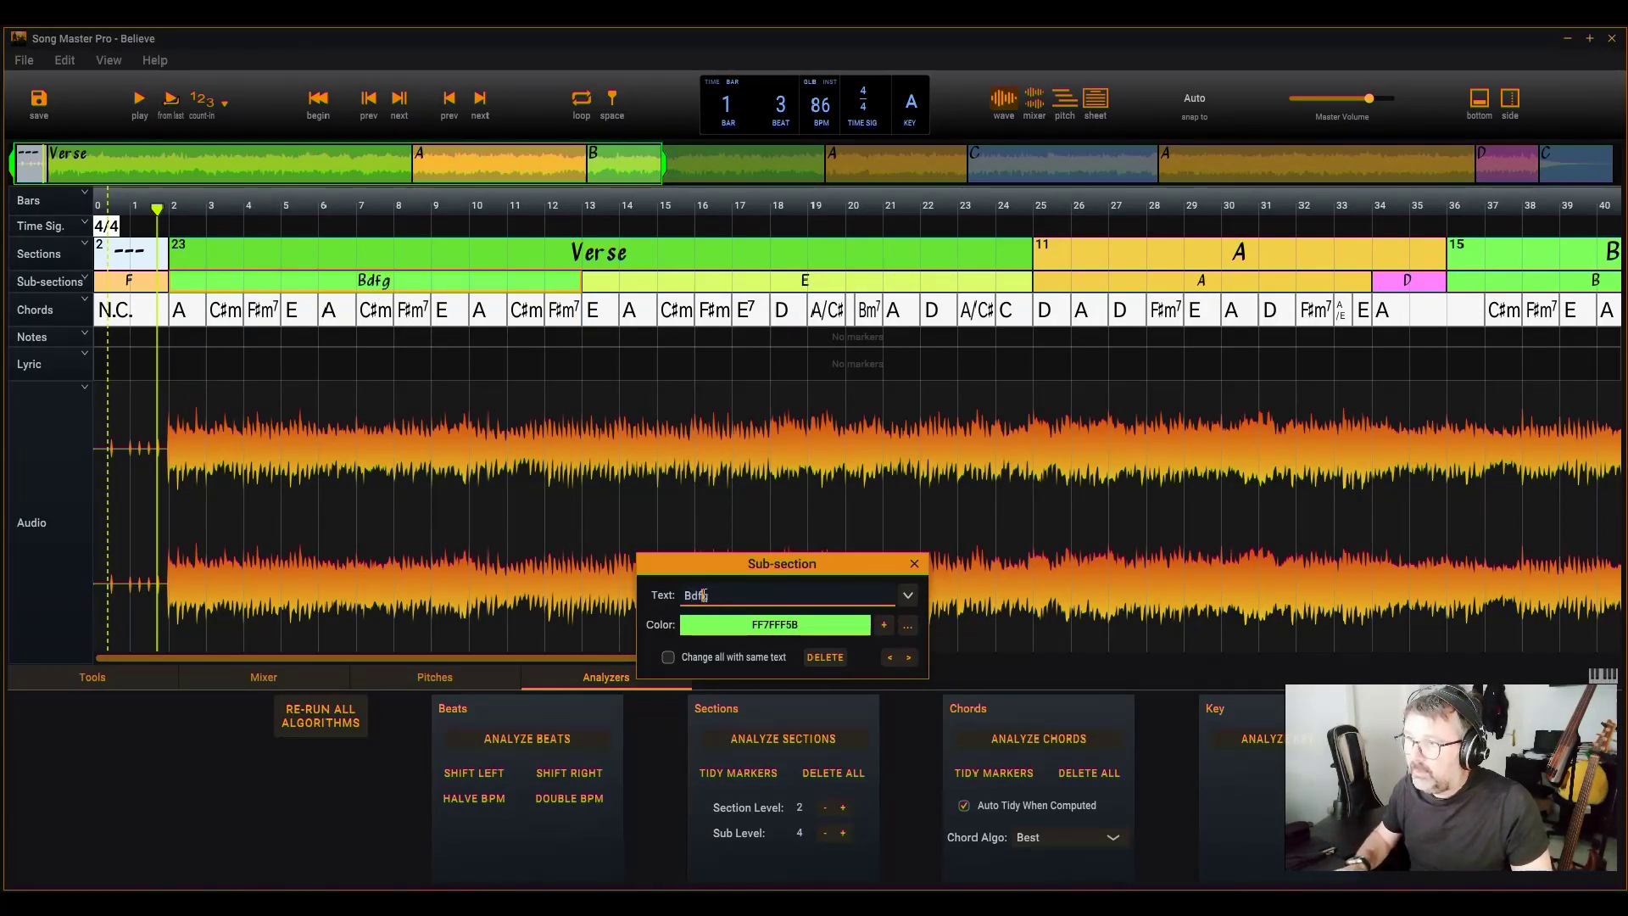
pyautogui.write('dfgd')
pyautogui.click(914, 563)
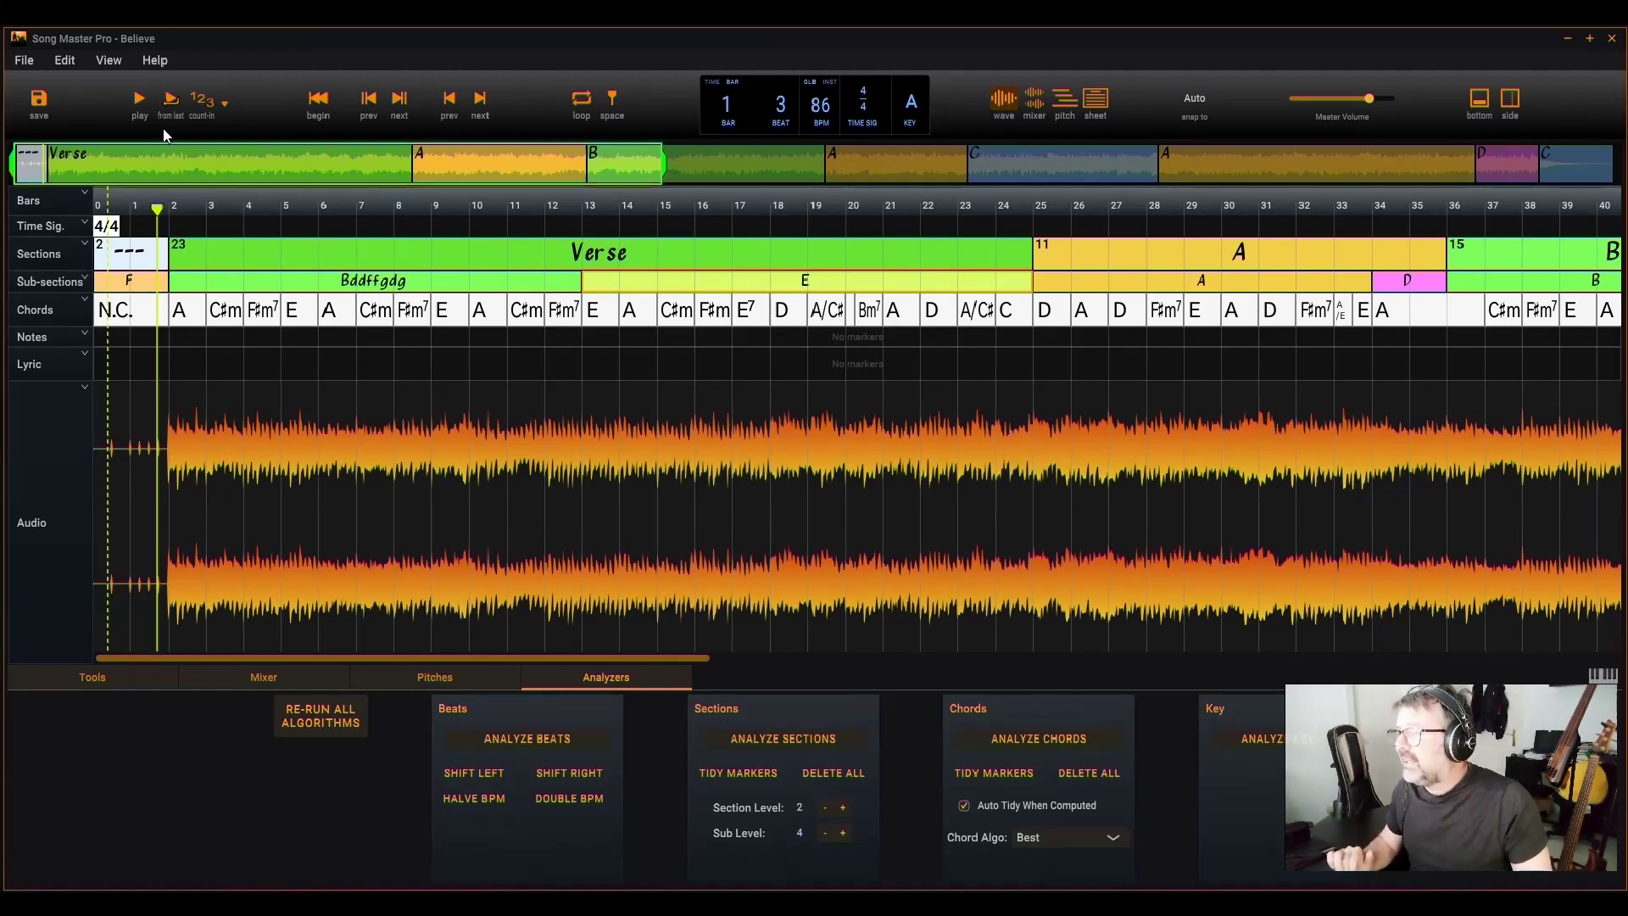
# - Hide the Sub-section track
pyautogui.click(110, 60)
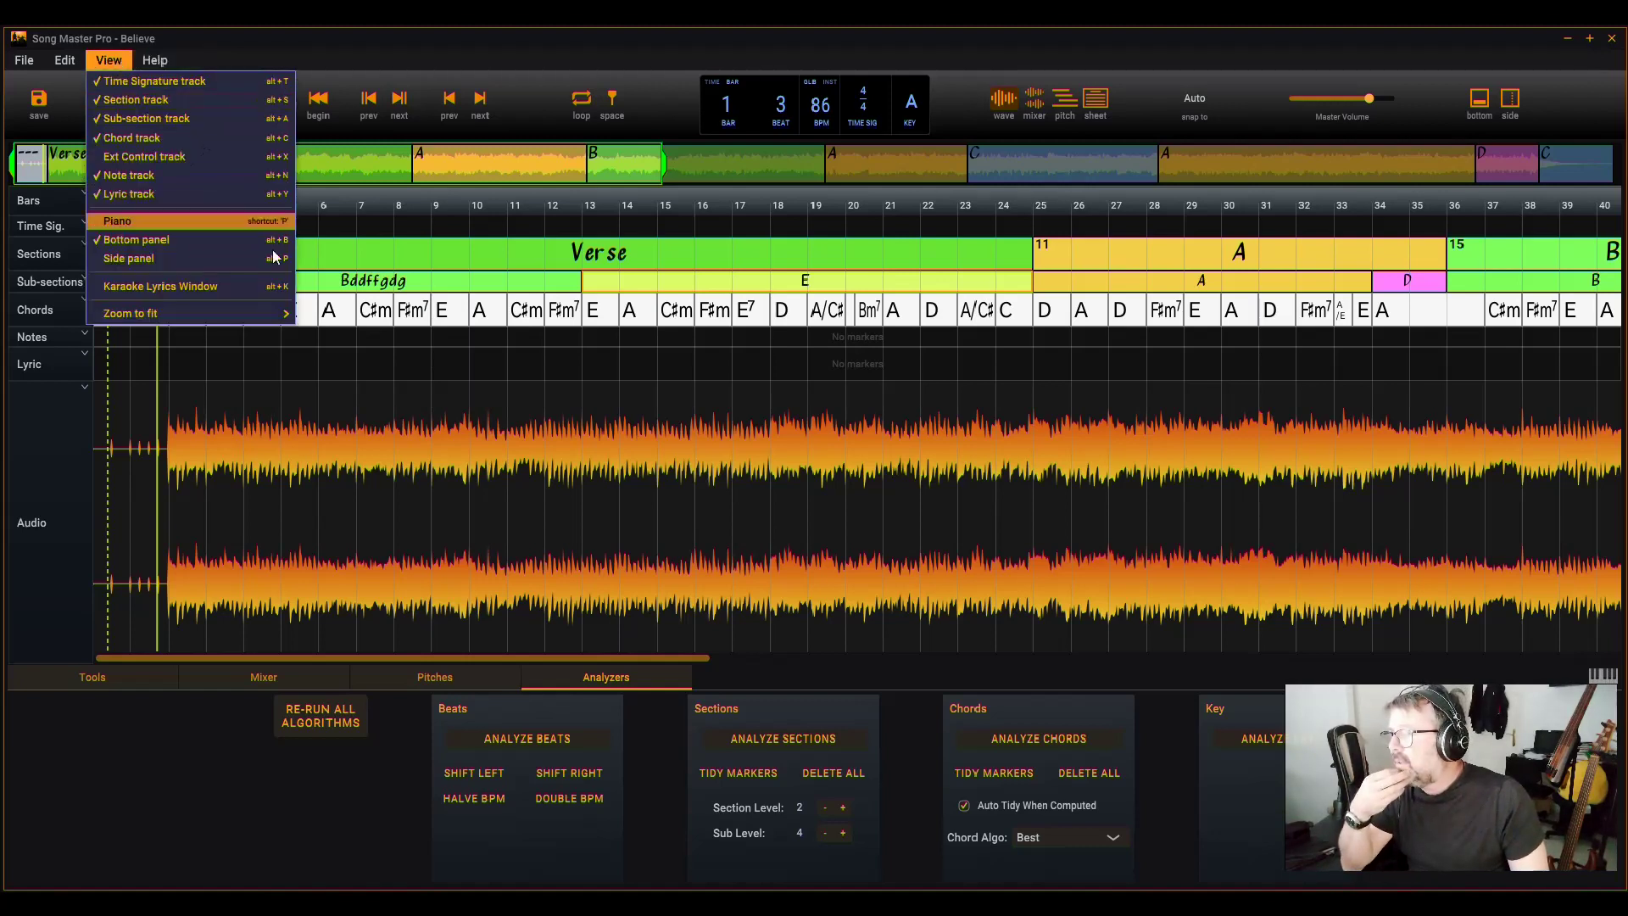
pyautogui.click(139, 123)
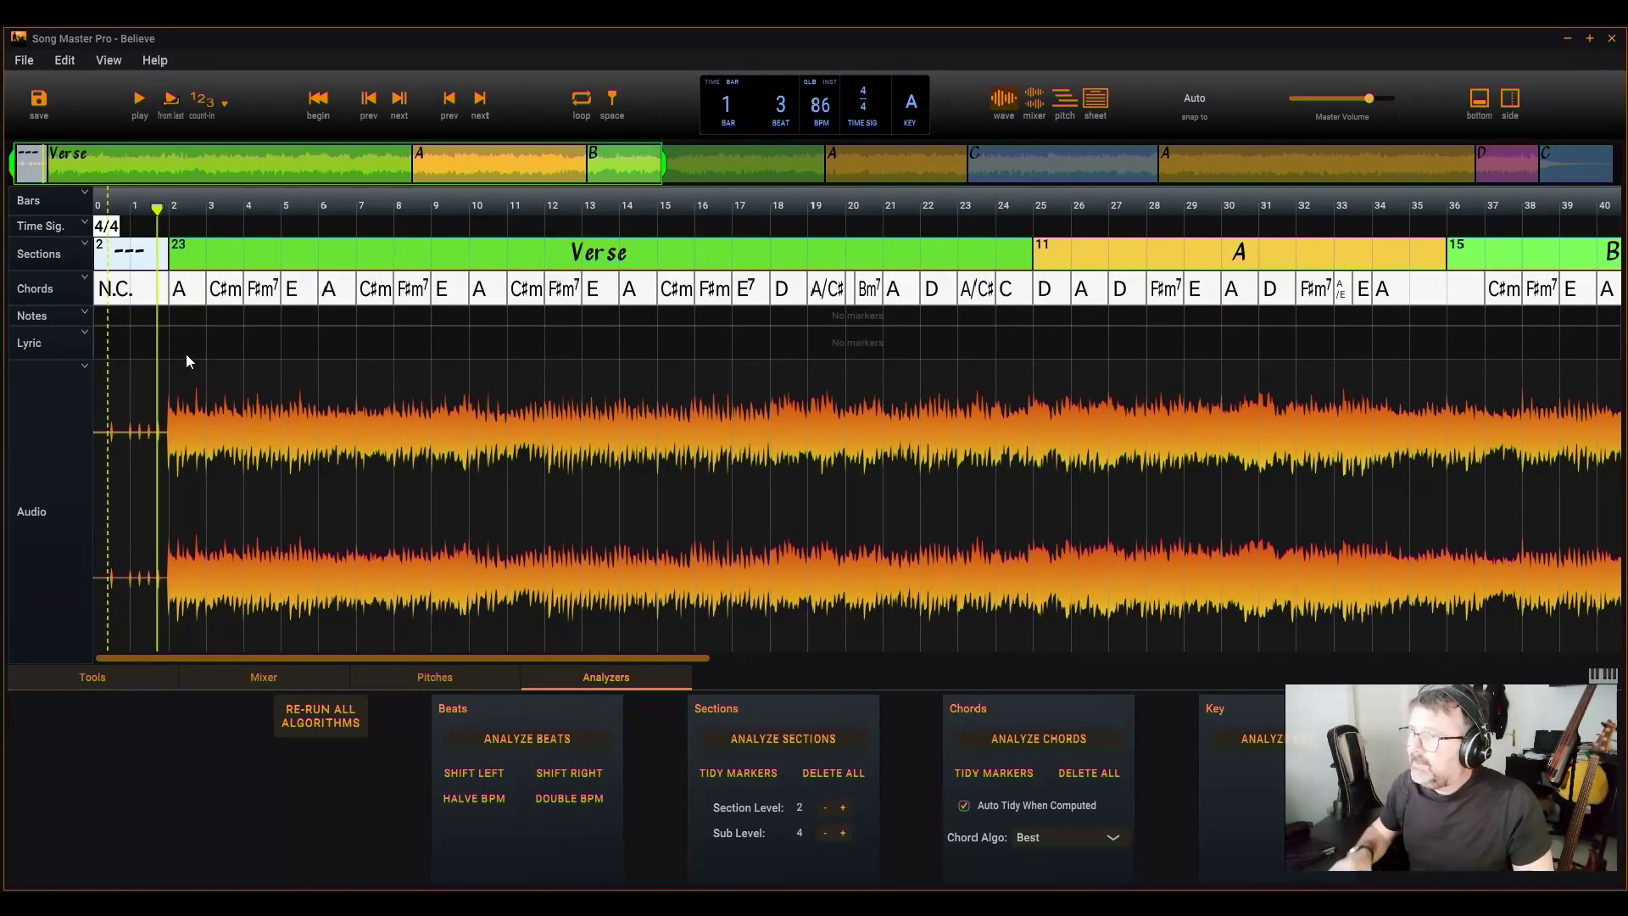
# - Play the opening, split the Verse section at bar 10 and rename its first part Intro
pyautogui.press('space')
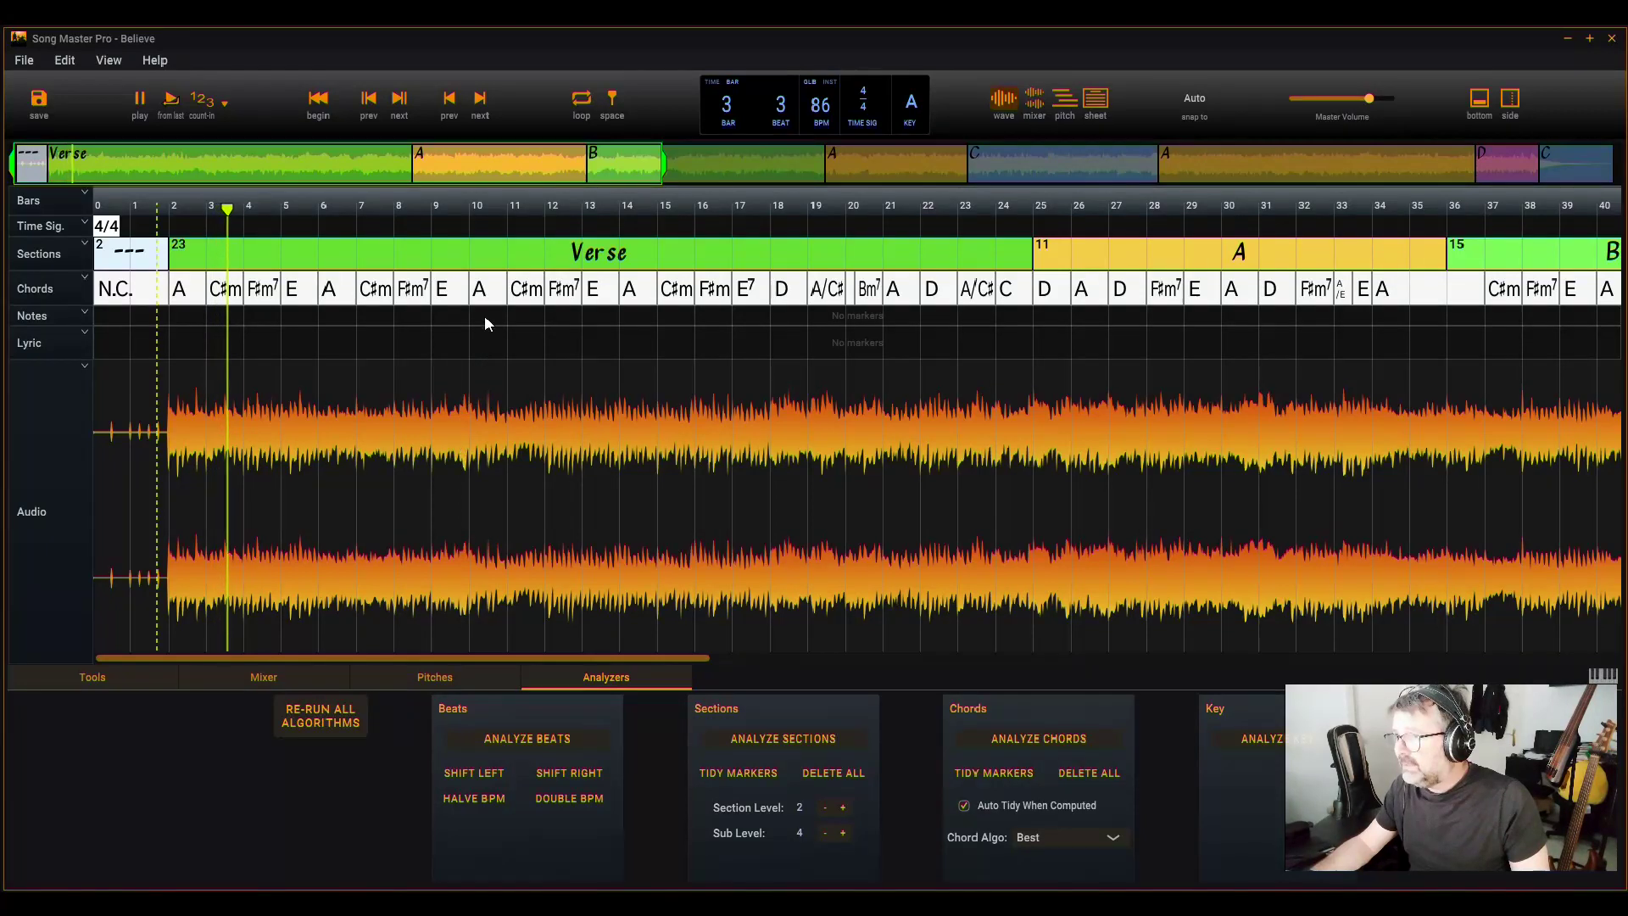
pyautogui.click(433, 362)
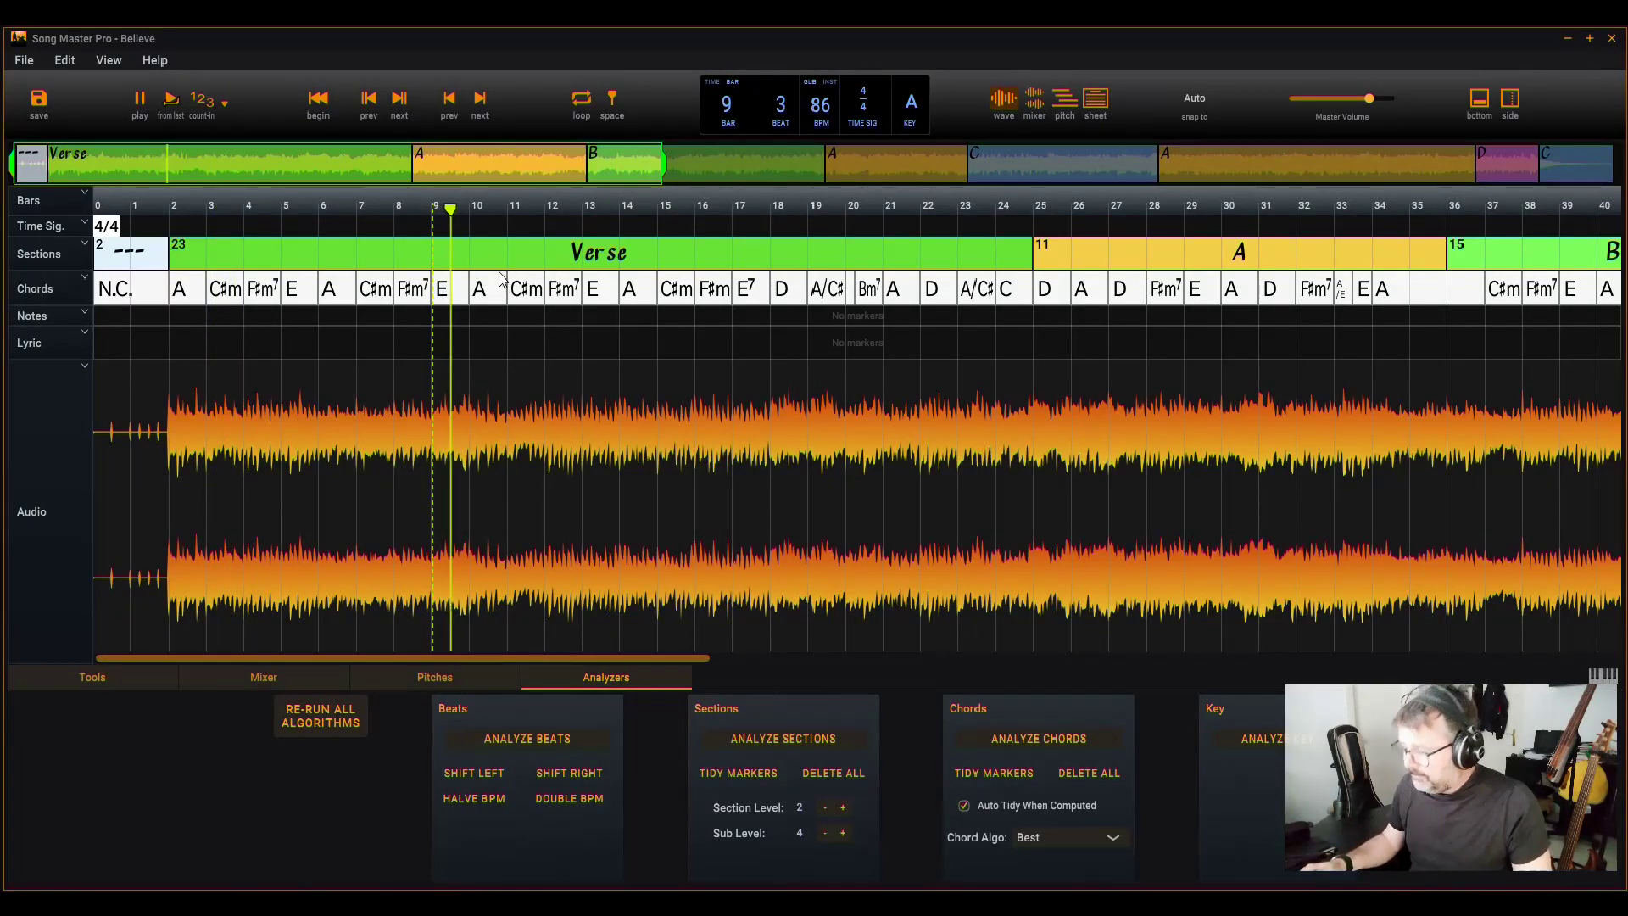
pyautogui.doubleClick(475, 261)
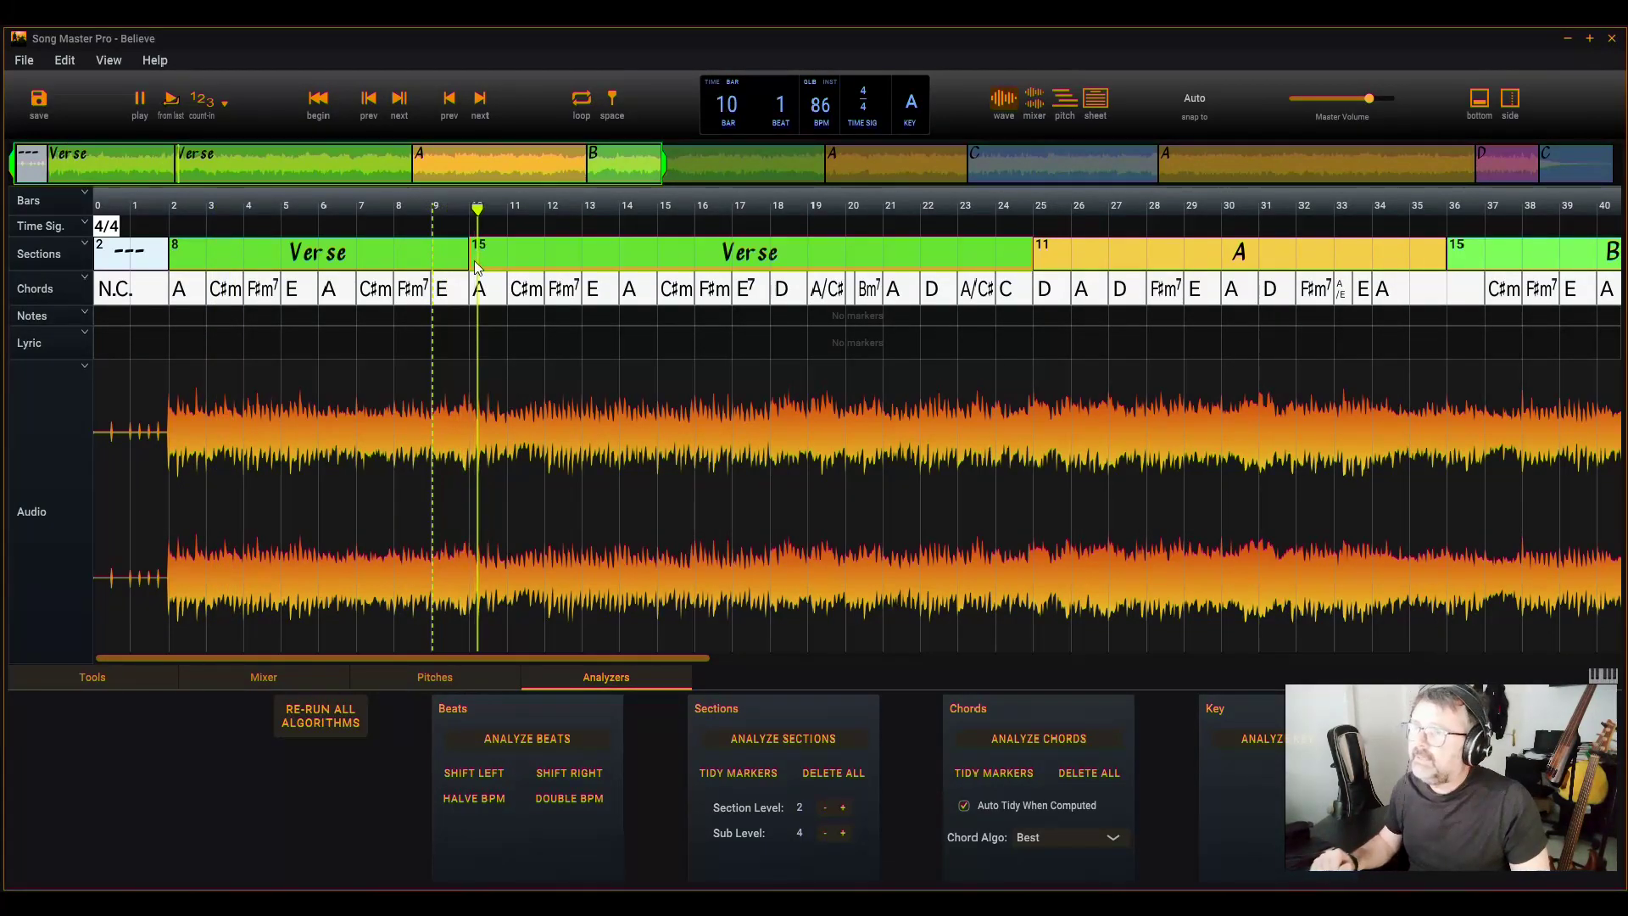
pyautogui.rightClick(328, 256)
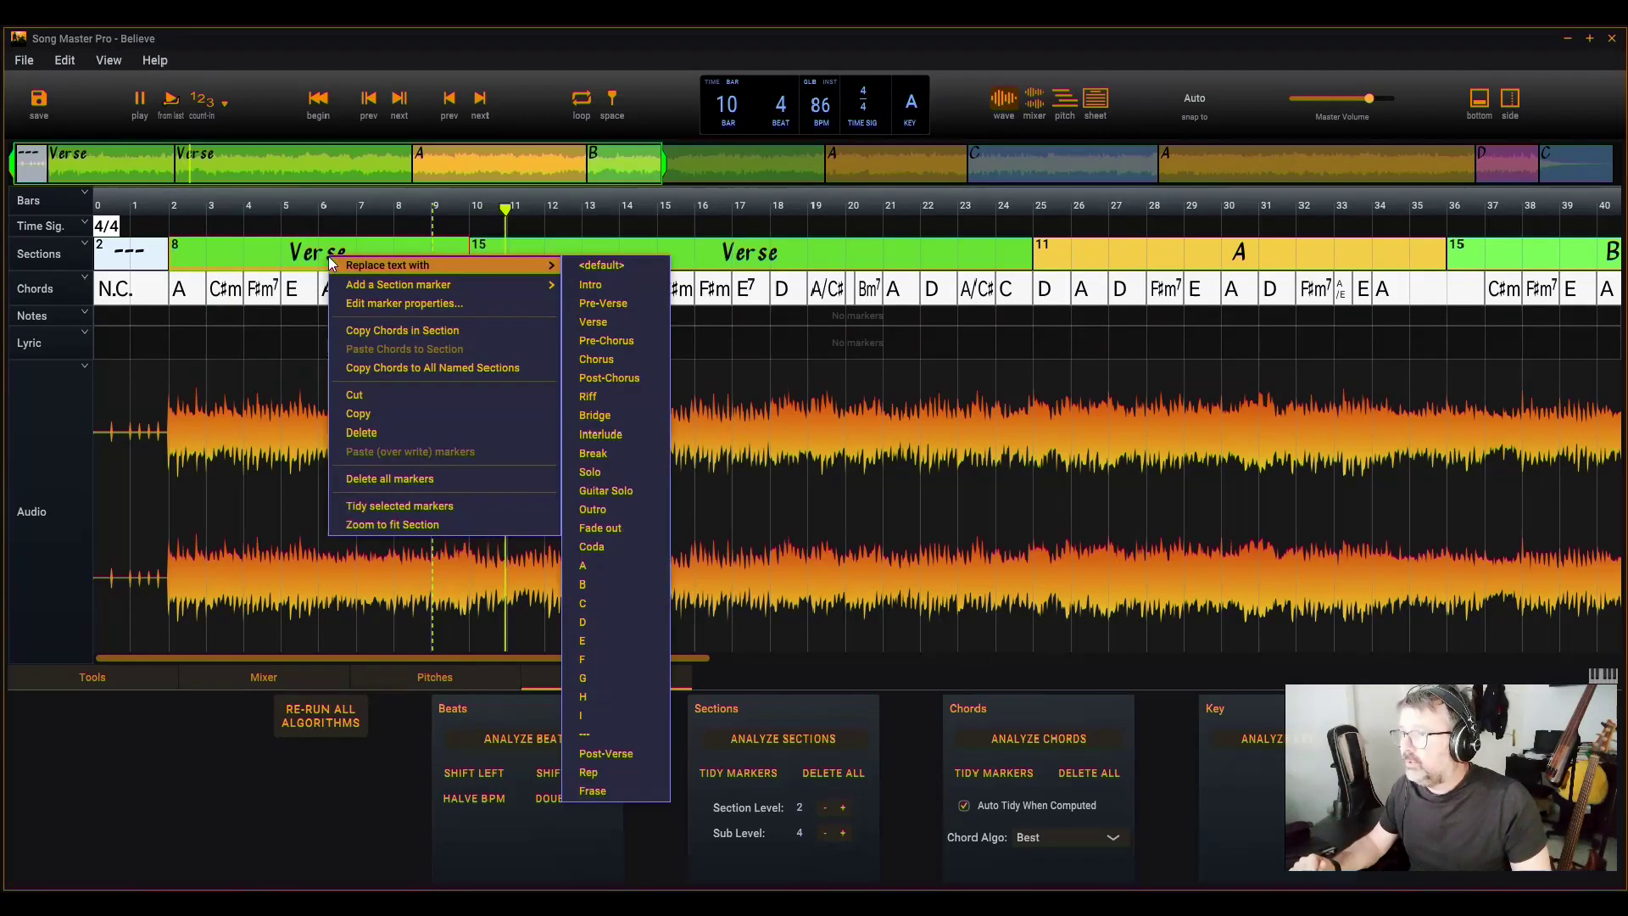
pyautogui.click(592, 286)
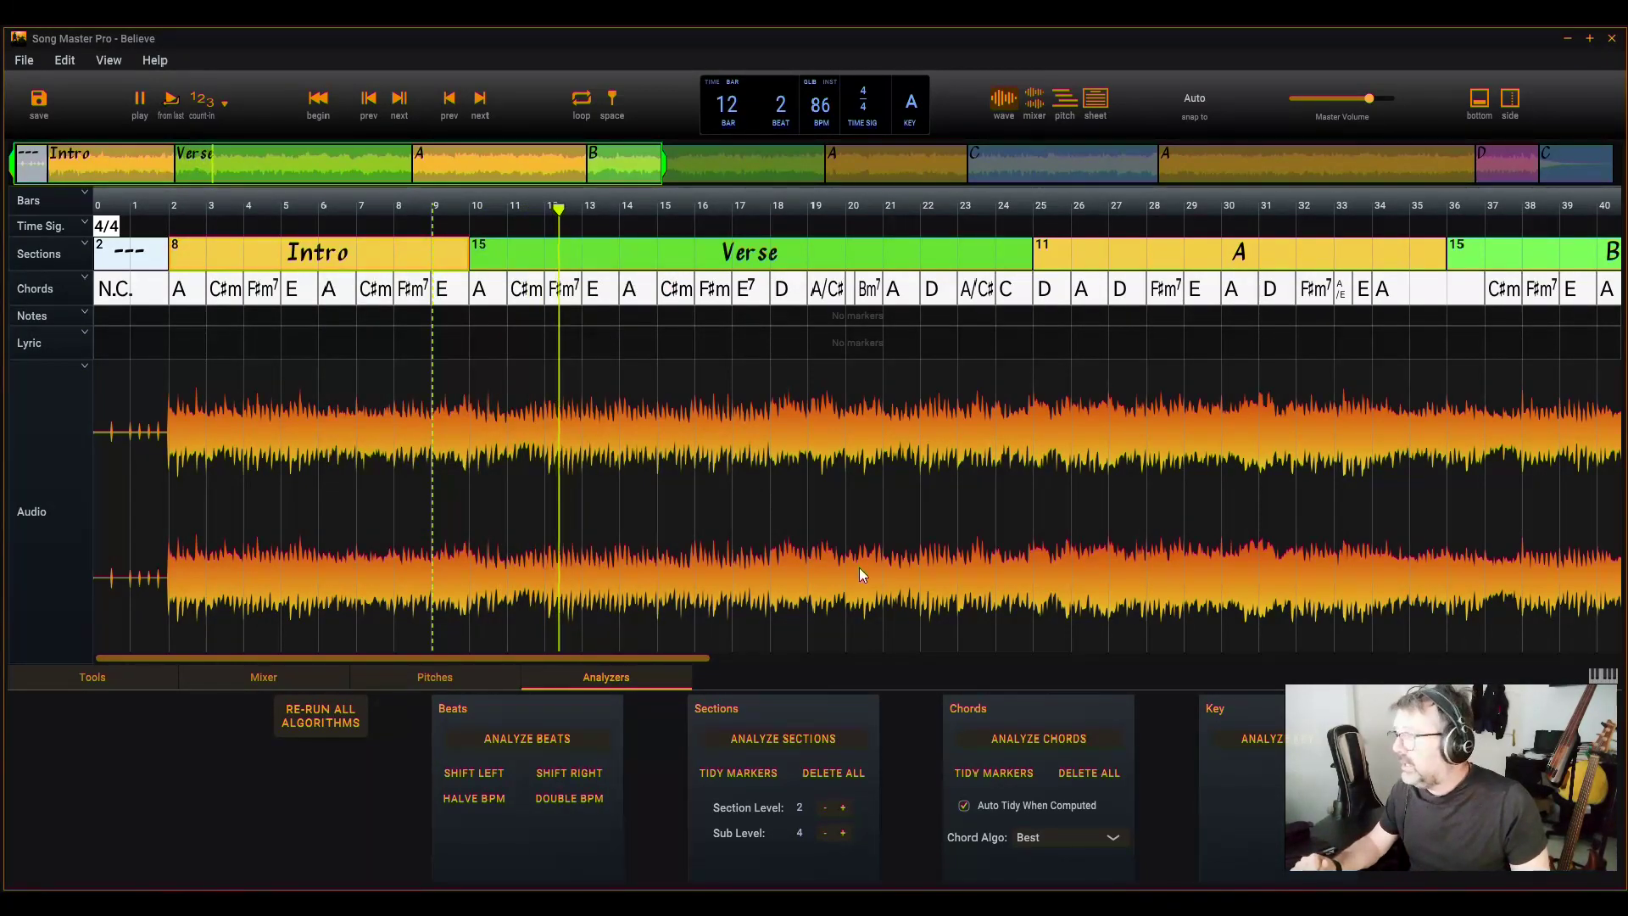
# - Listen from bar 17, split the Verse section at bar 18 and rename its second part Pre-Chorus
pyautogui.click(736, 272)
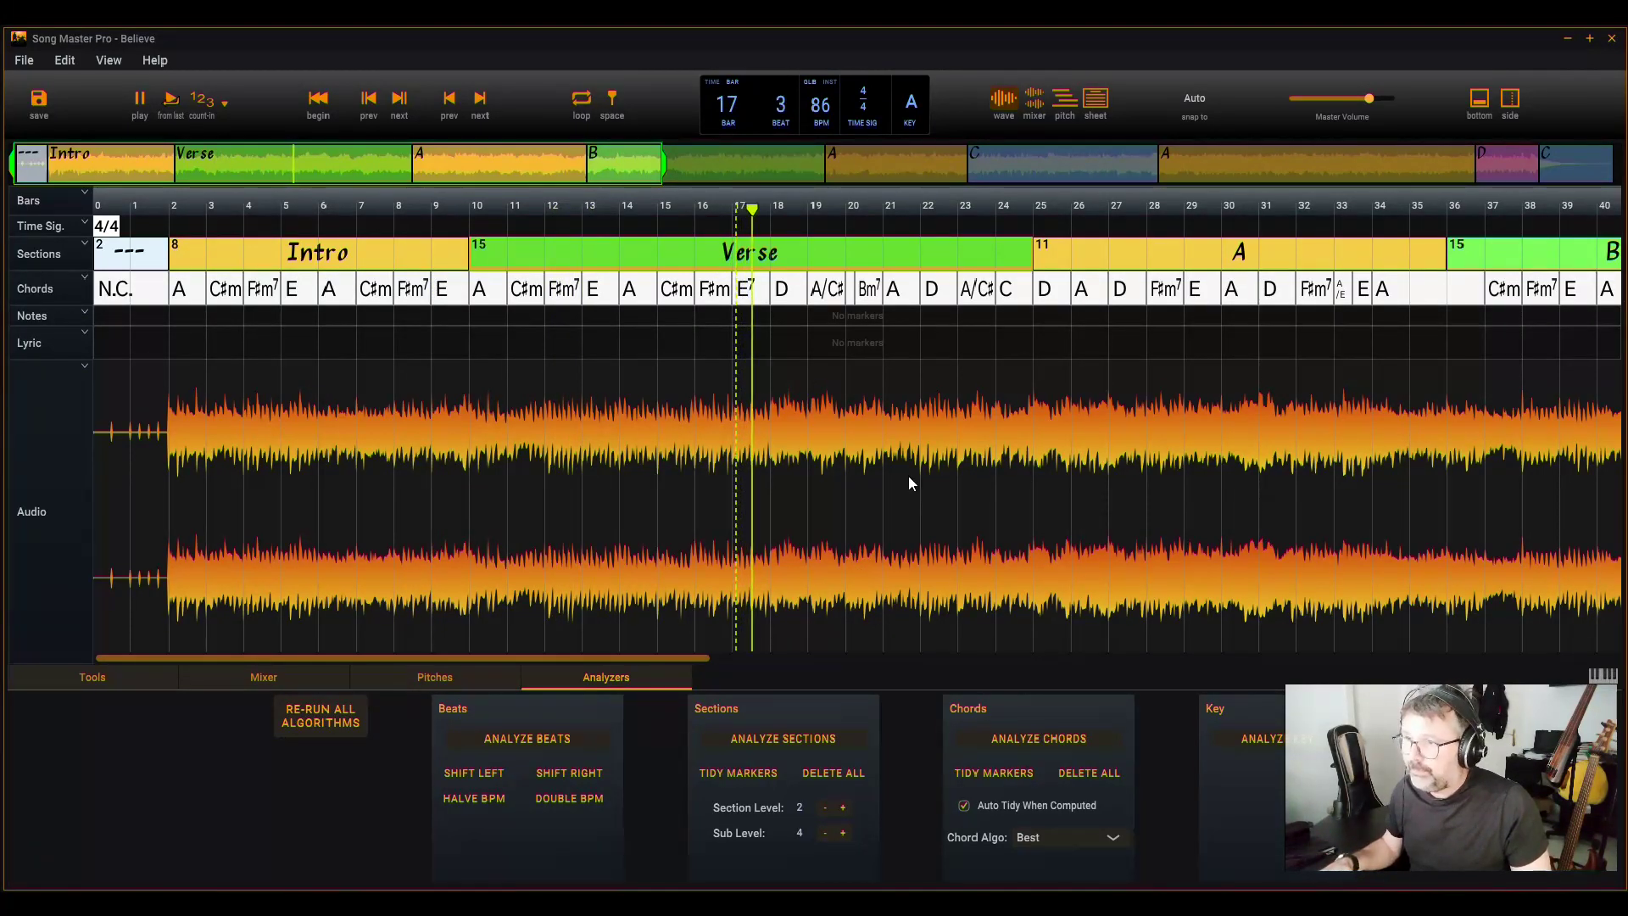
pyautogui.press('s')
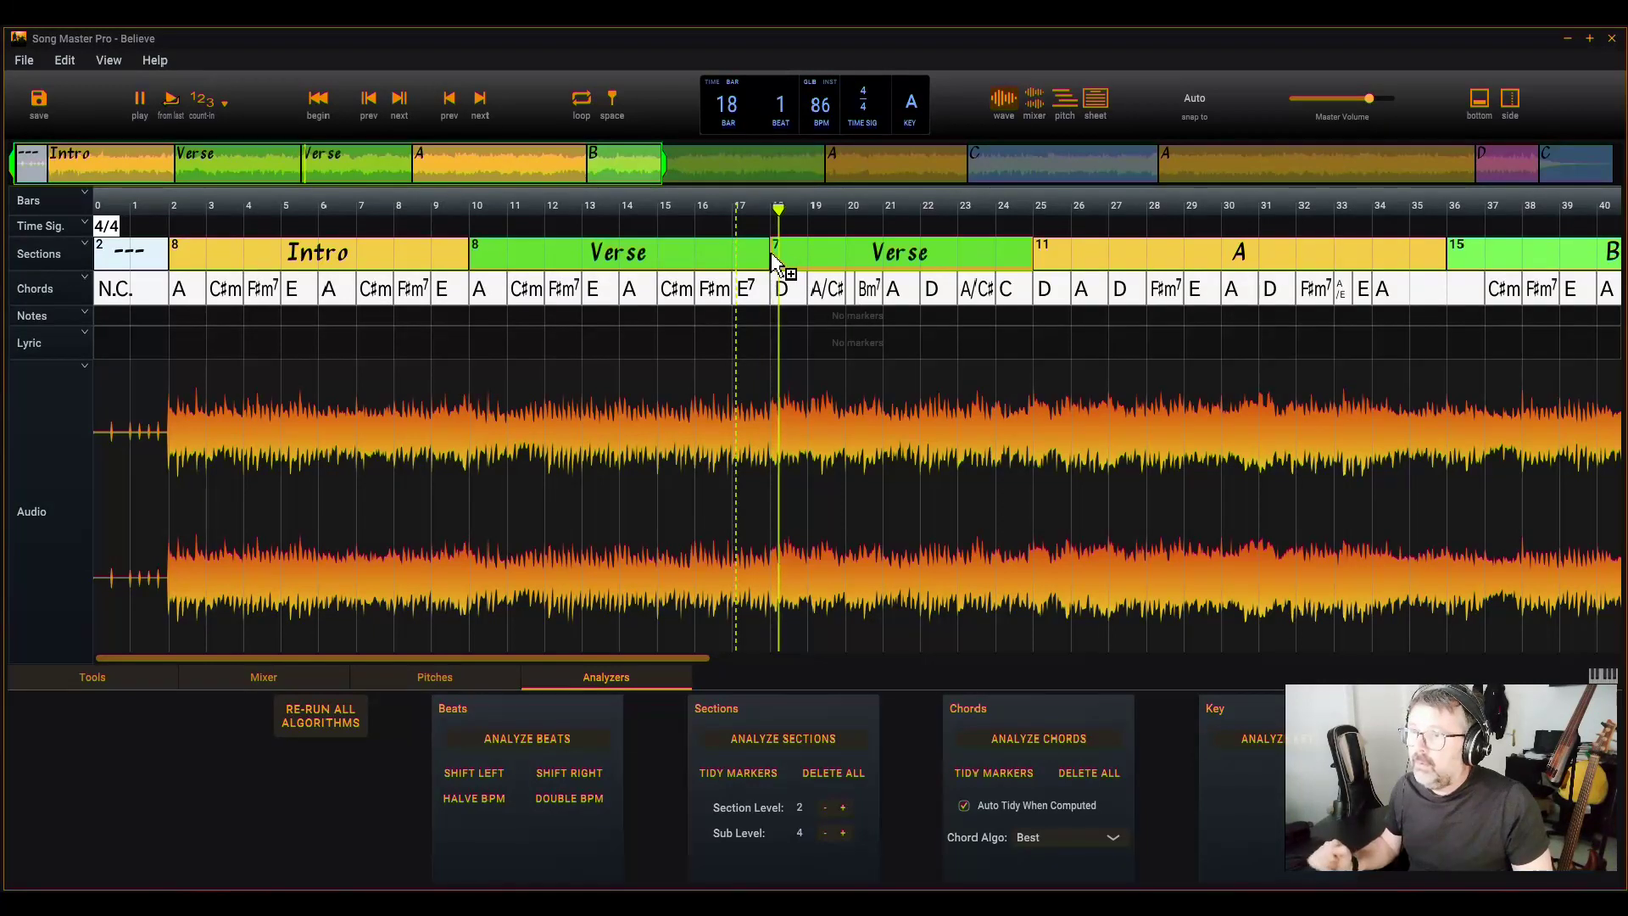
pyautogui.rightClick(870, 259)
pyautogui.moveTo(797, 256)
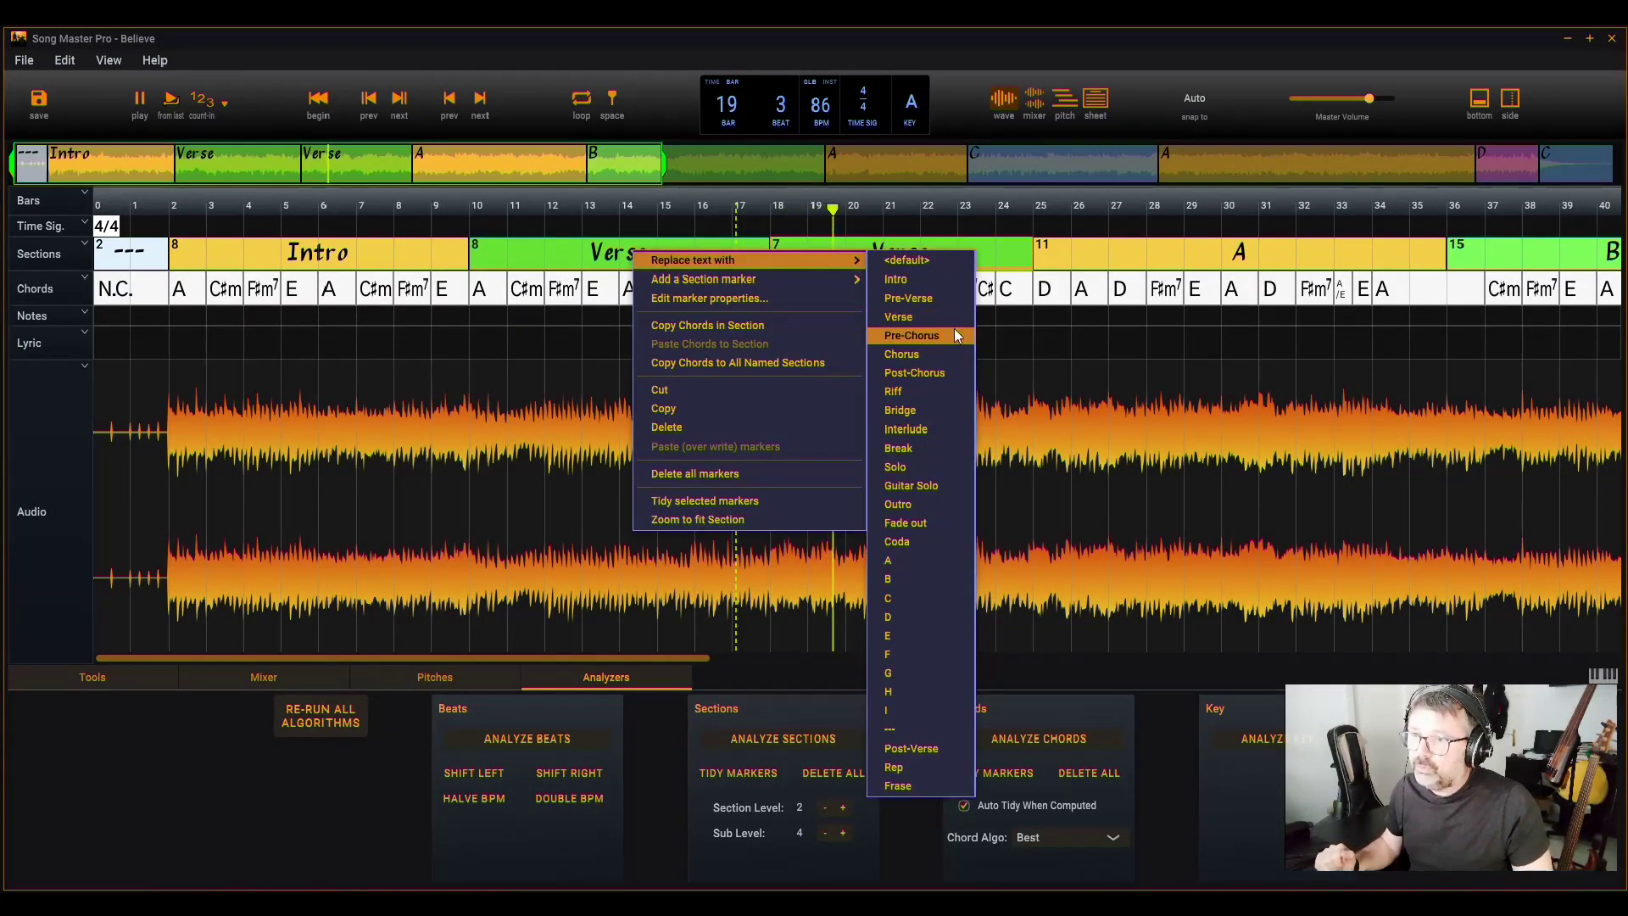
pyautogui.click(932, 339)
# - Extend the Pre-Chorus by moving the start of the following A section to bar 26
pyautogui.scroll(-2, 831, 400)
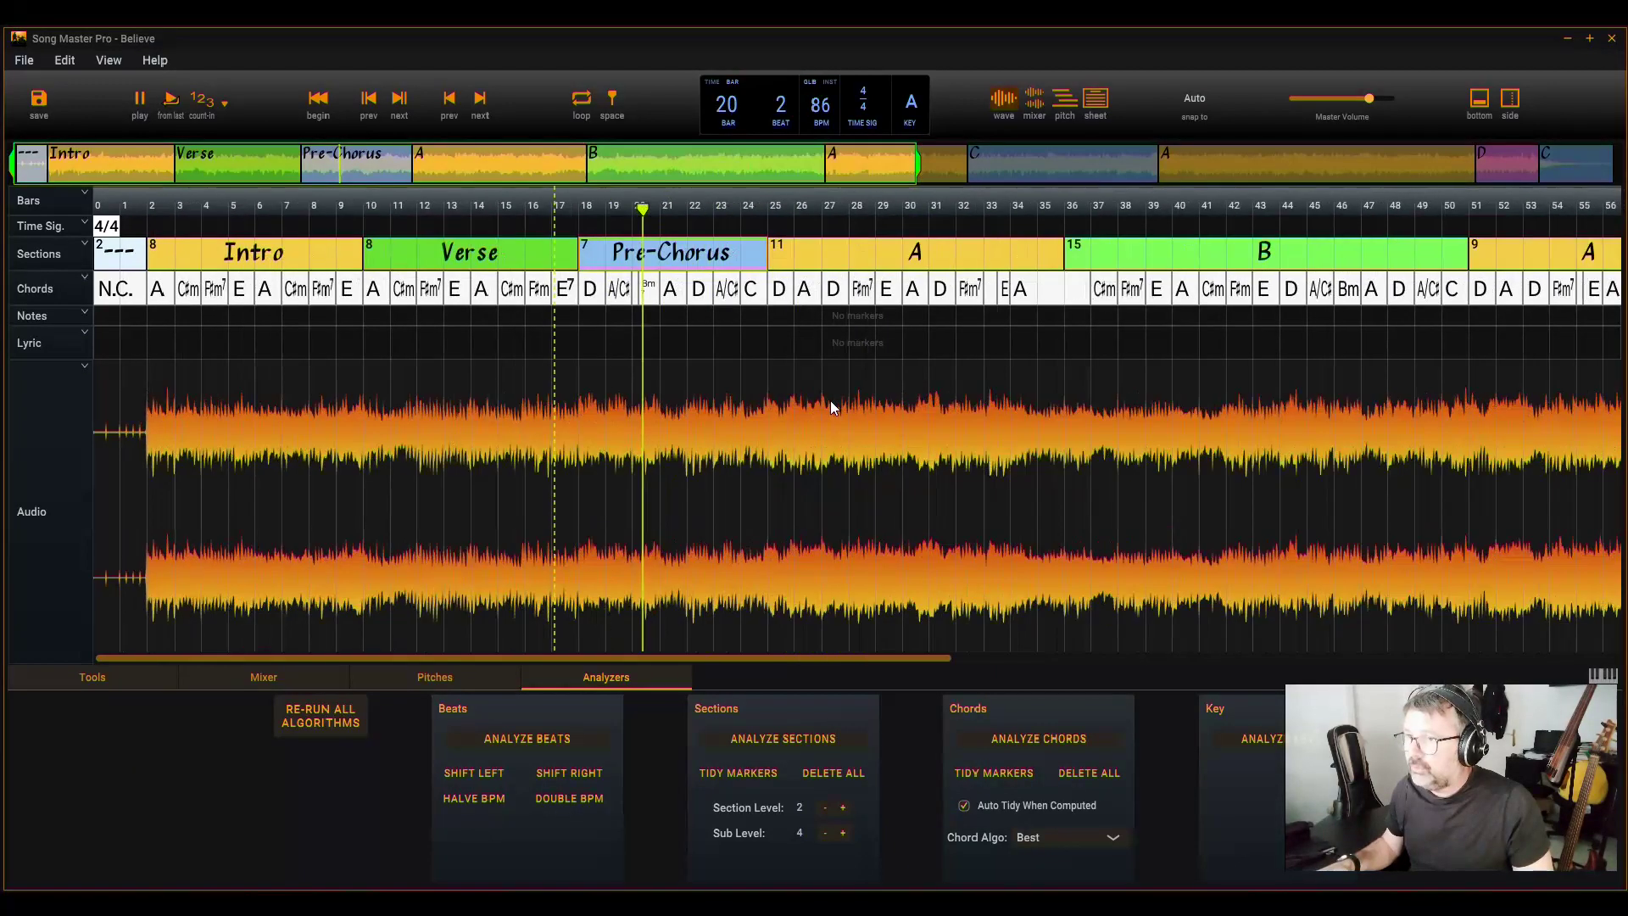
pyautogui.scroll(1, 743, 453)
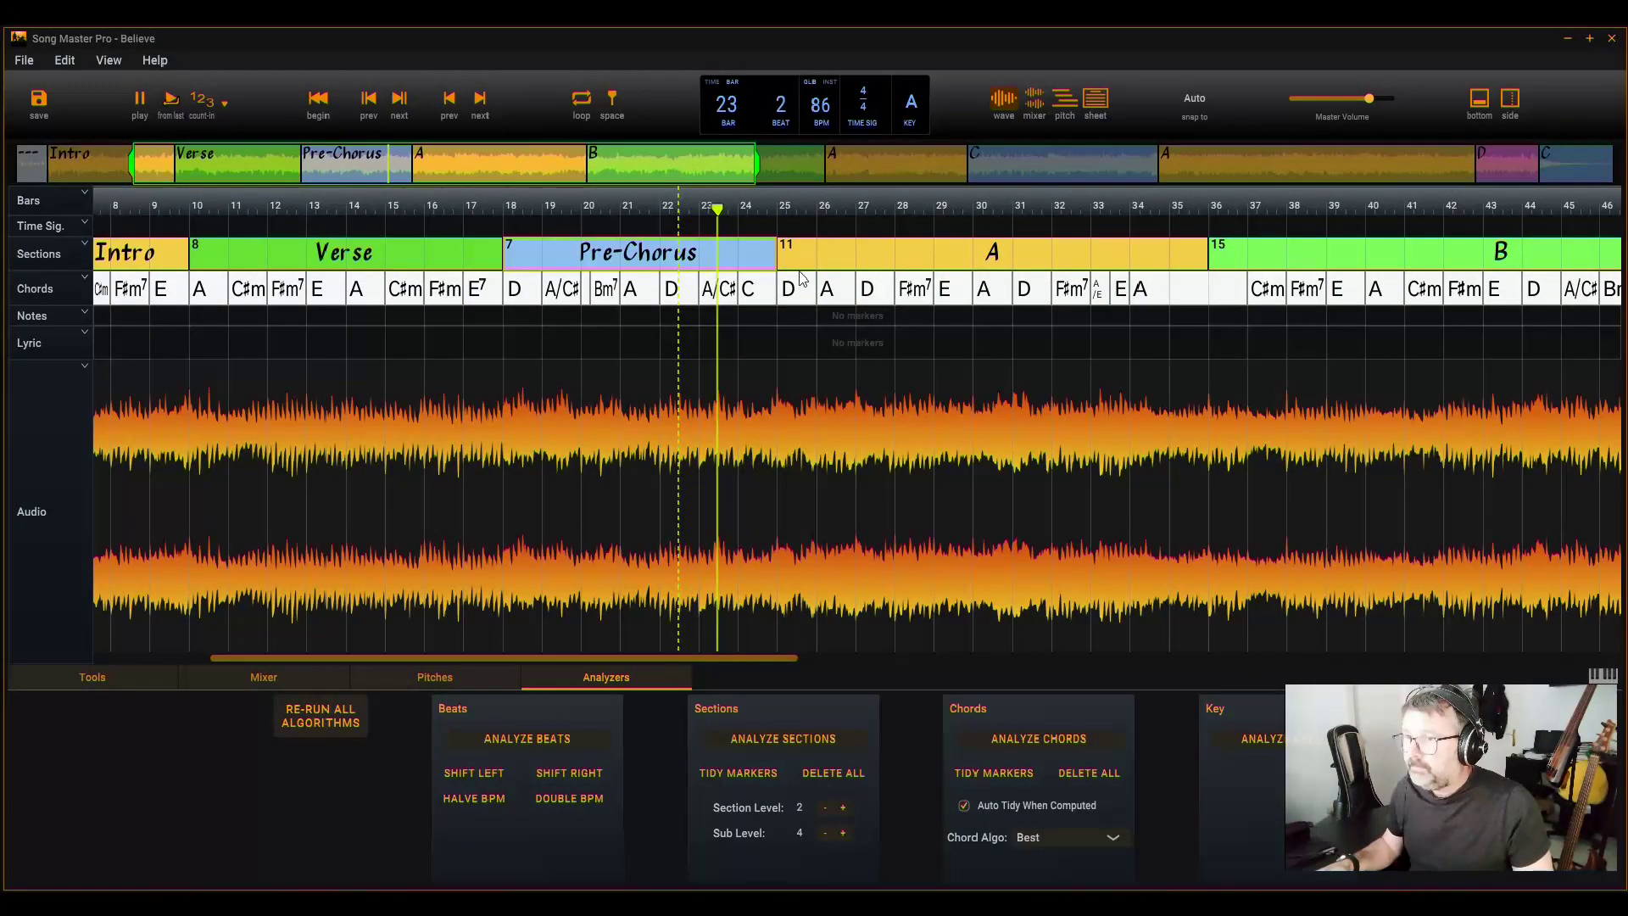
pyautogui.moveTo(781, 248); pyautogui.dragTo(816, 254)
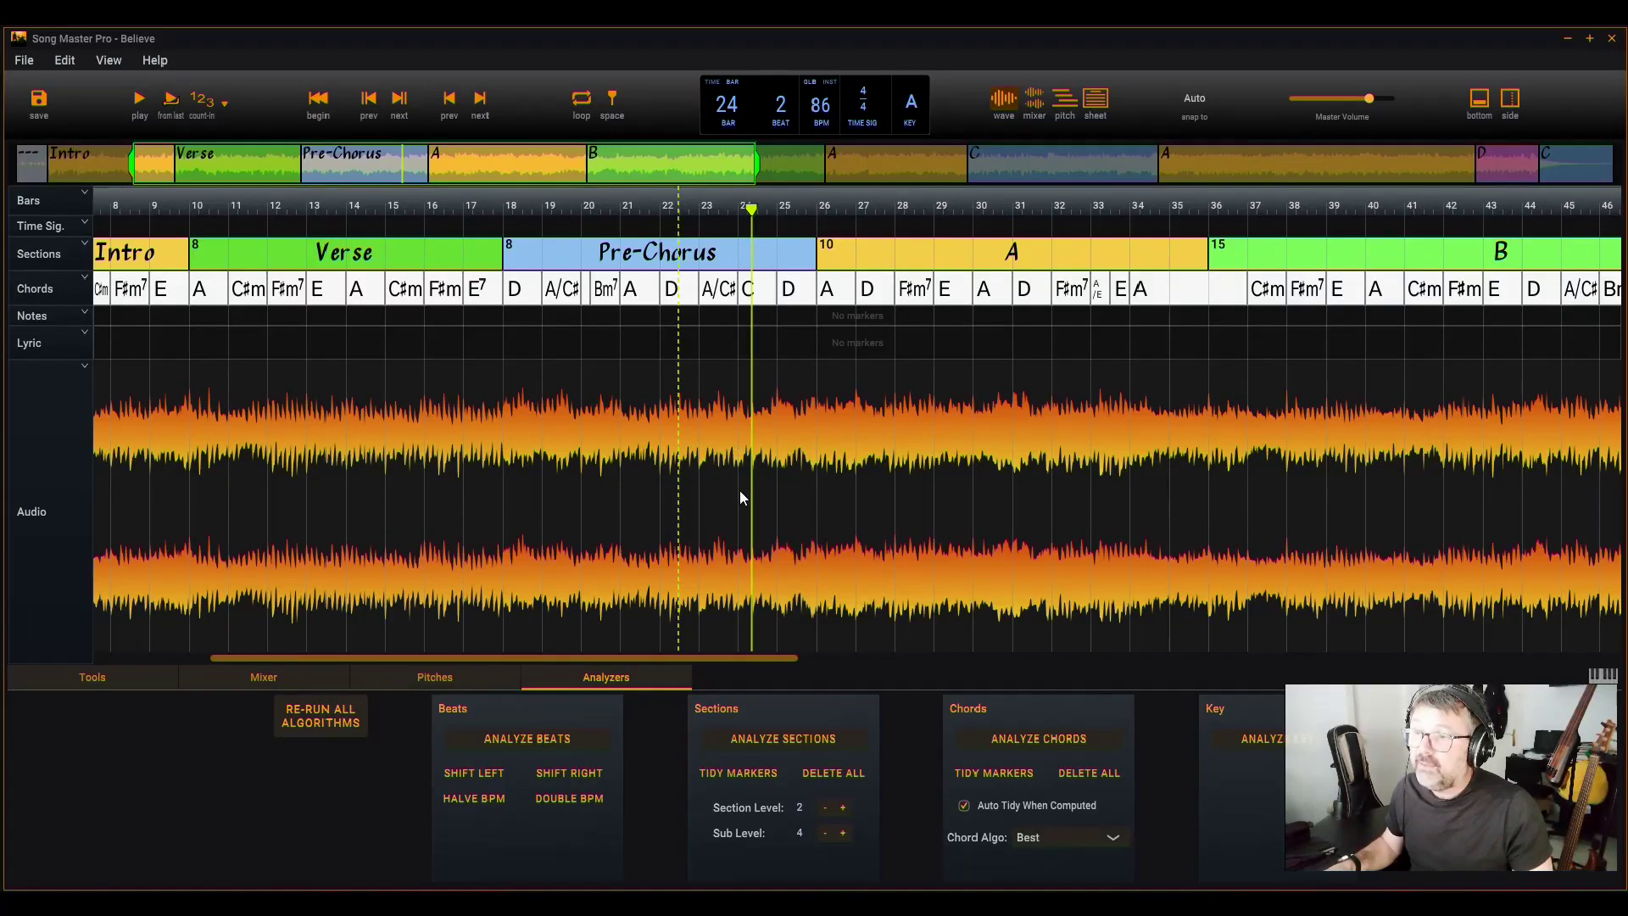
# - Play the transition from bar 24 and rename the A section starting at bar 26 as Chorus
pyautogui.click(750, 368)
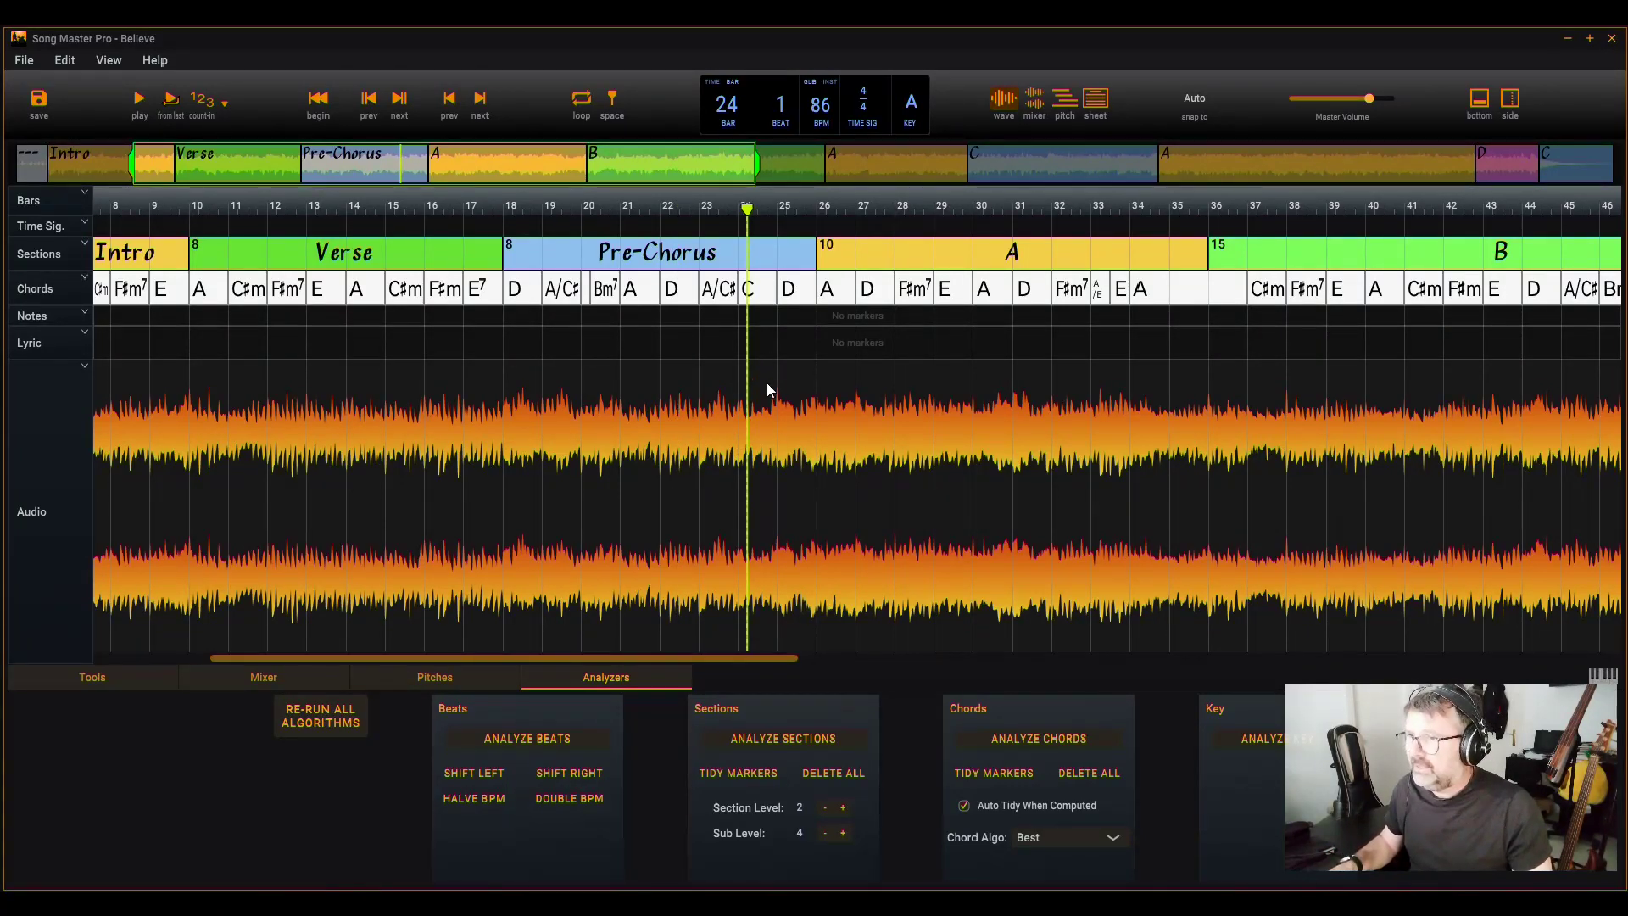
pyautogui.press('space')
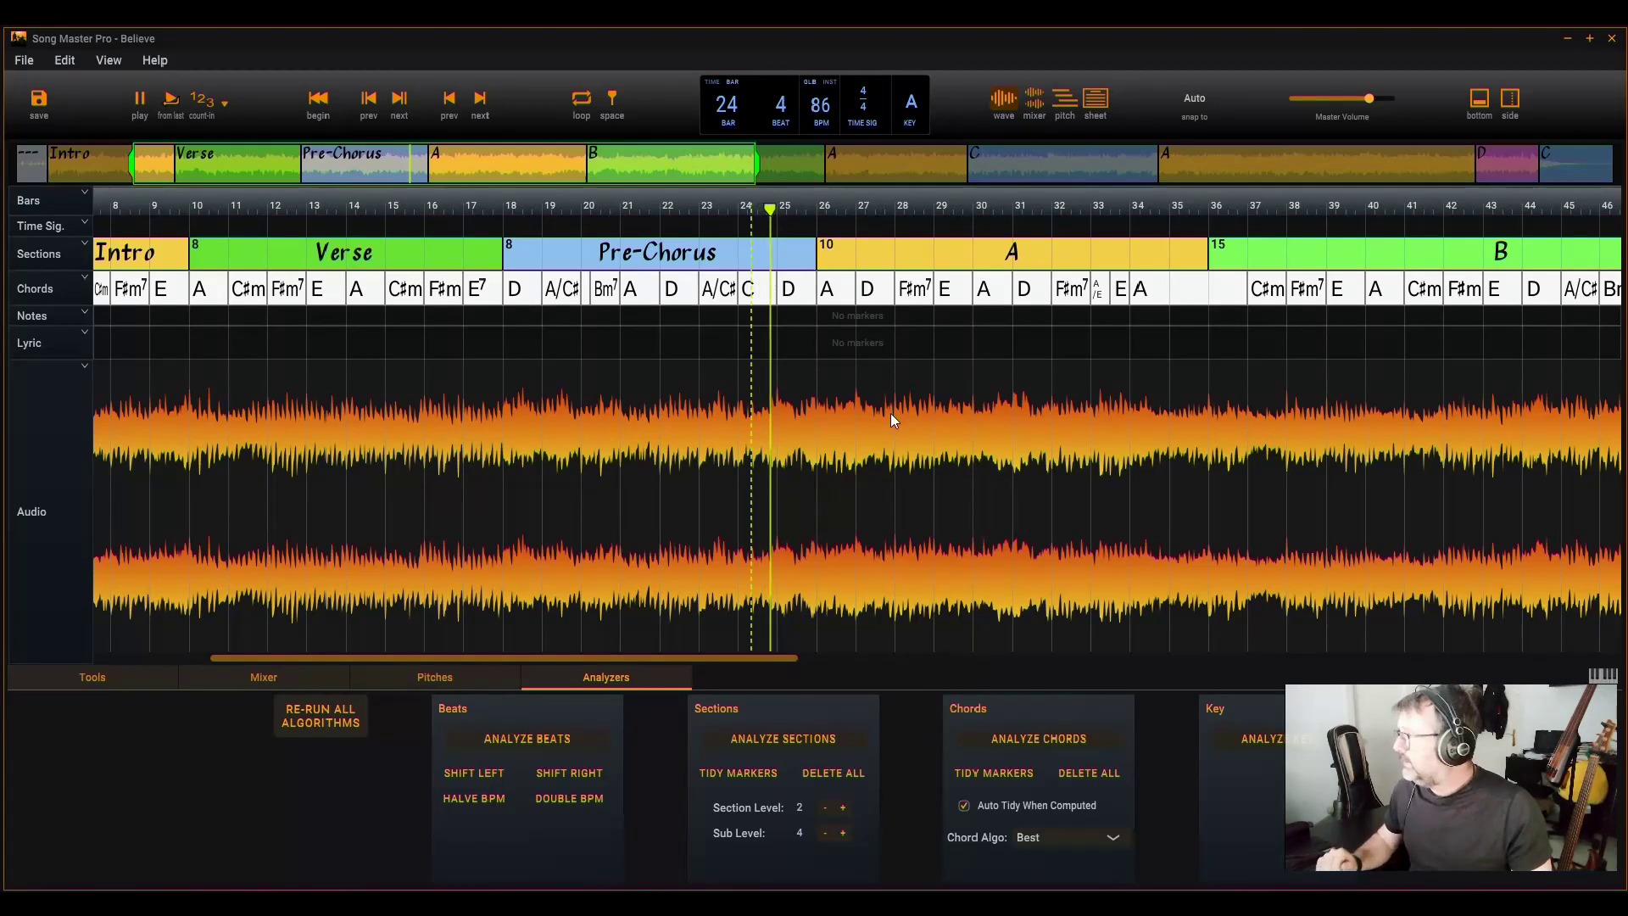
pyautogui.rightClick(884, 258)
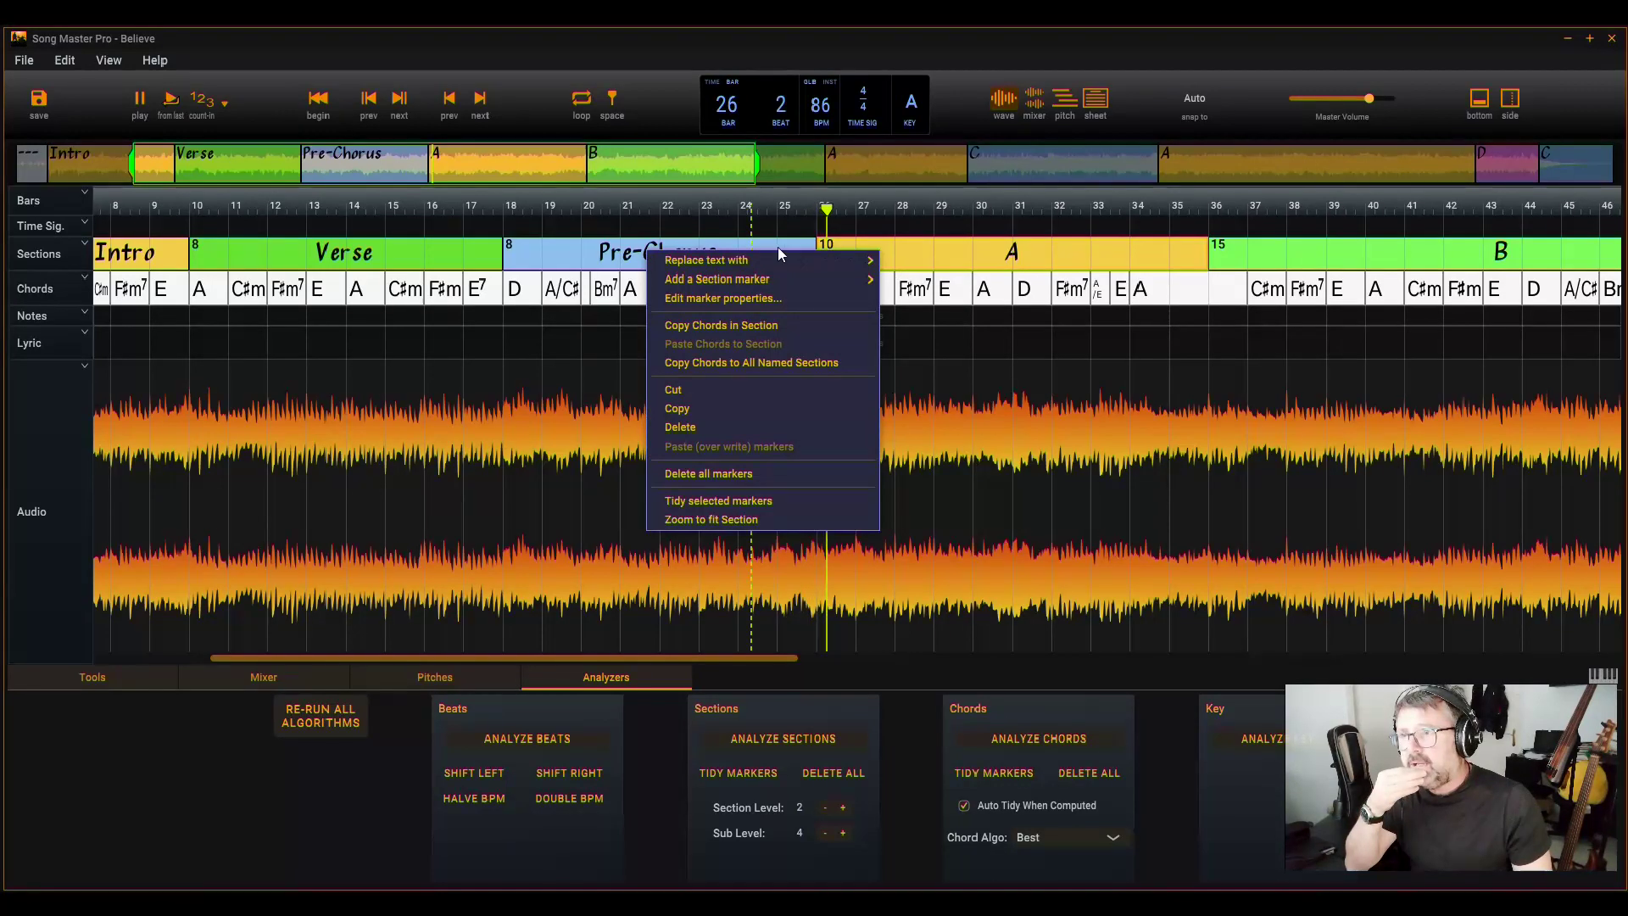
pyautogui.moveTo(759, 256)
pyautogui.click(929, 356)
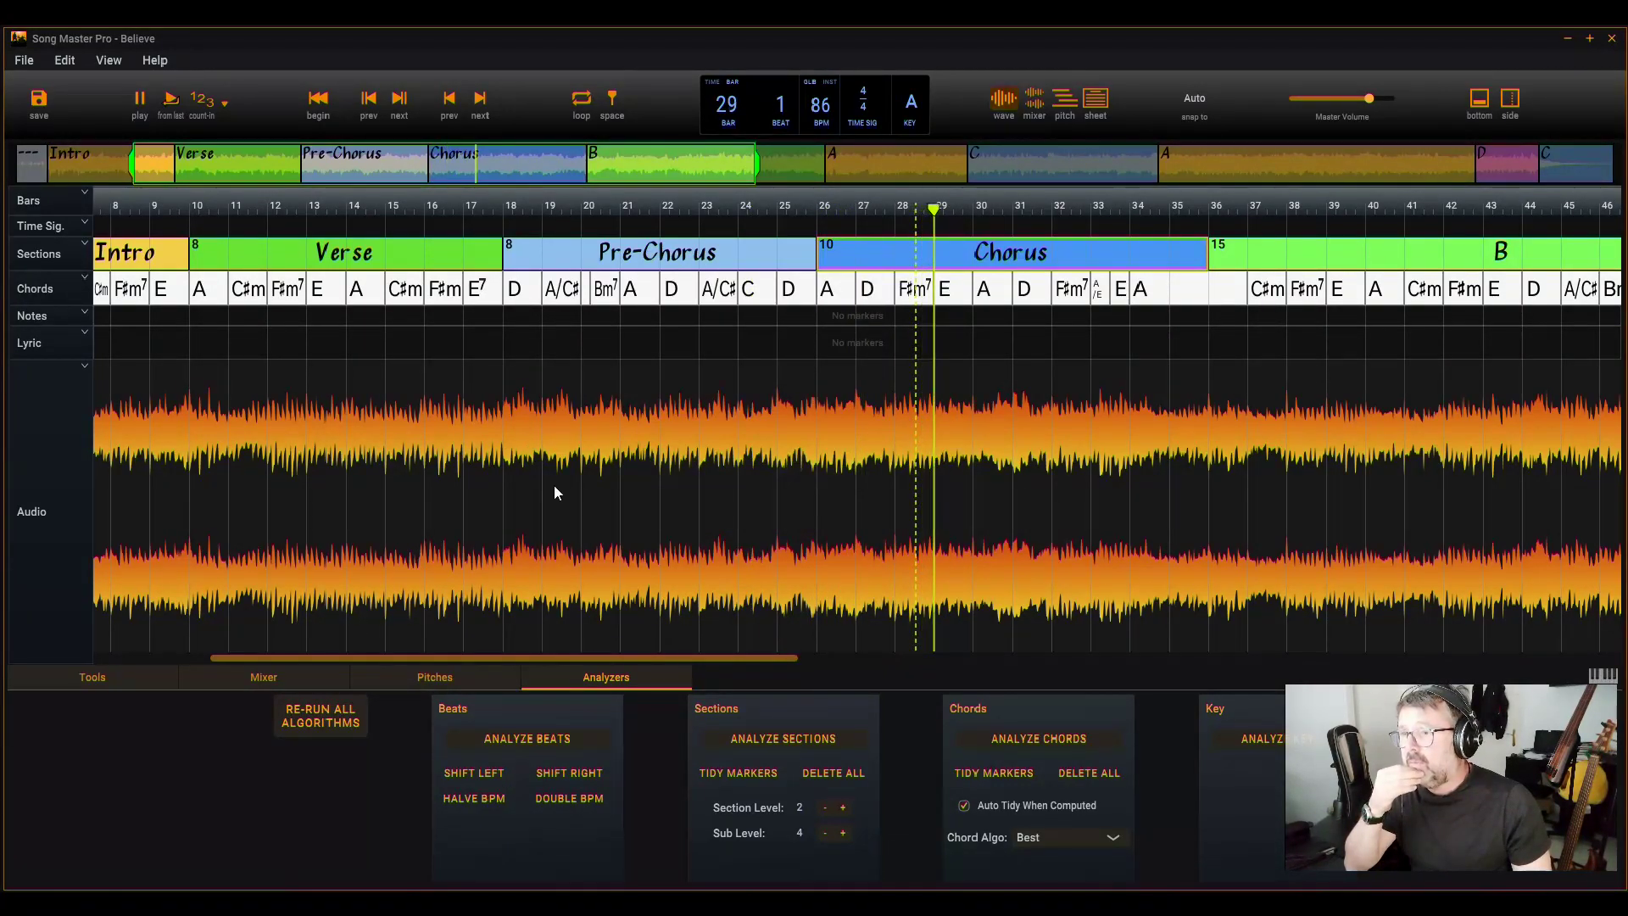
# - Listen from bar 33, split the Chorus at bar 34 and rename its short second part Post-Chorus
pyautogui.moveTo(720, 659); pyautogui.dragTo(862, 658)
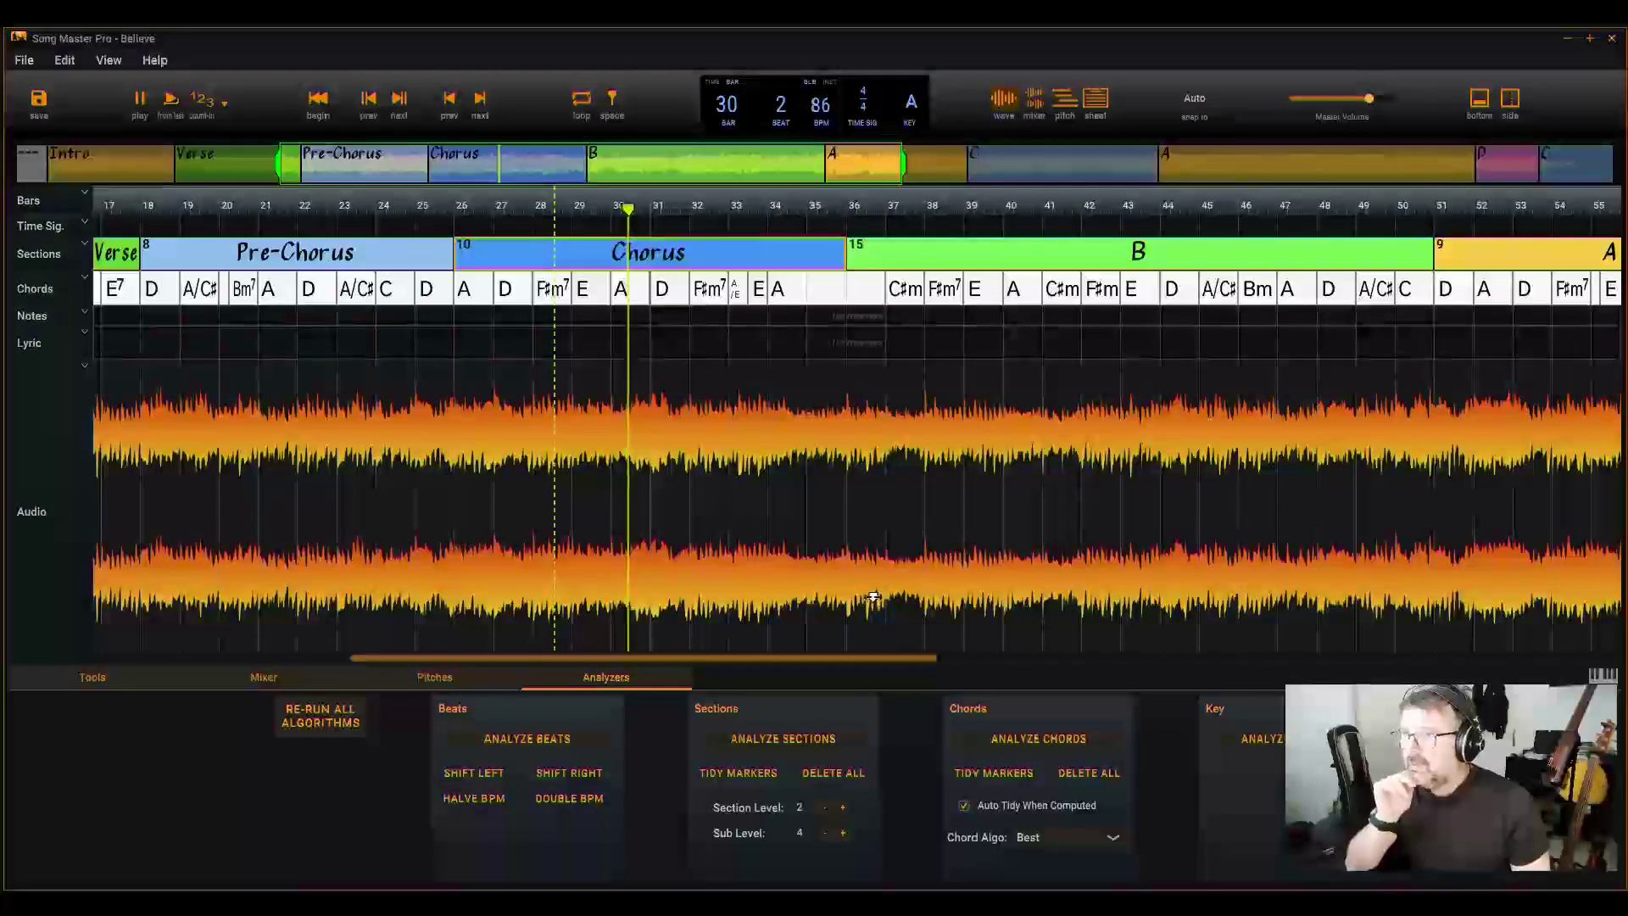
pyautogui.click(735, 369)
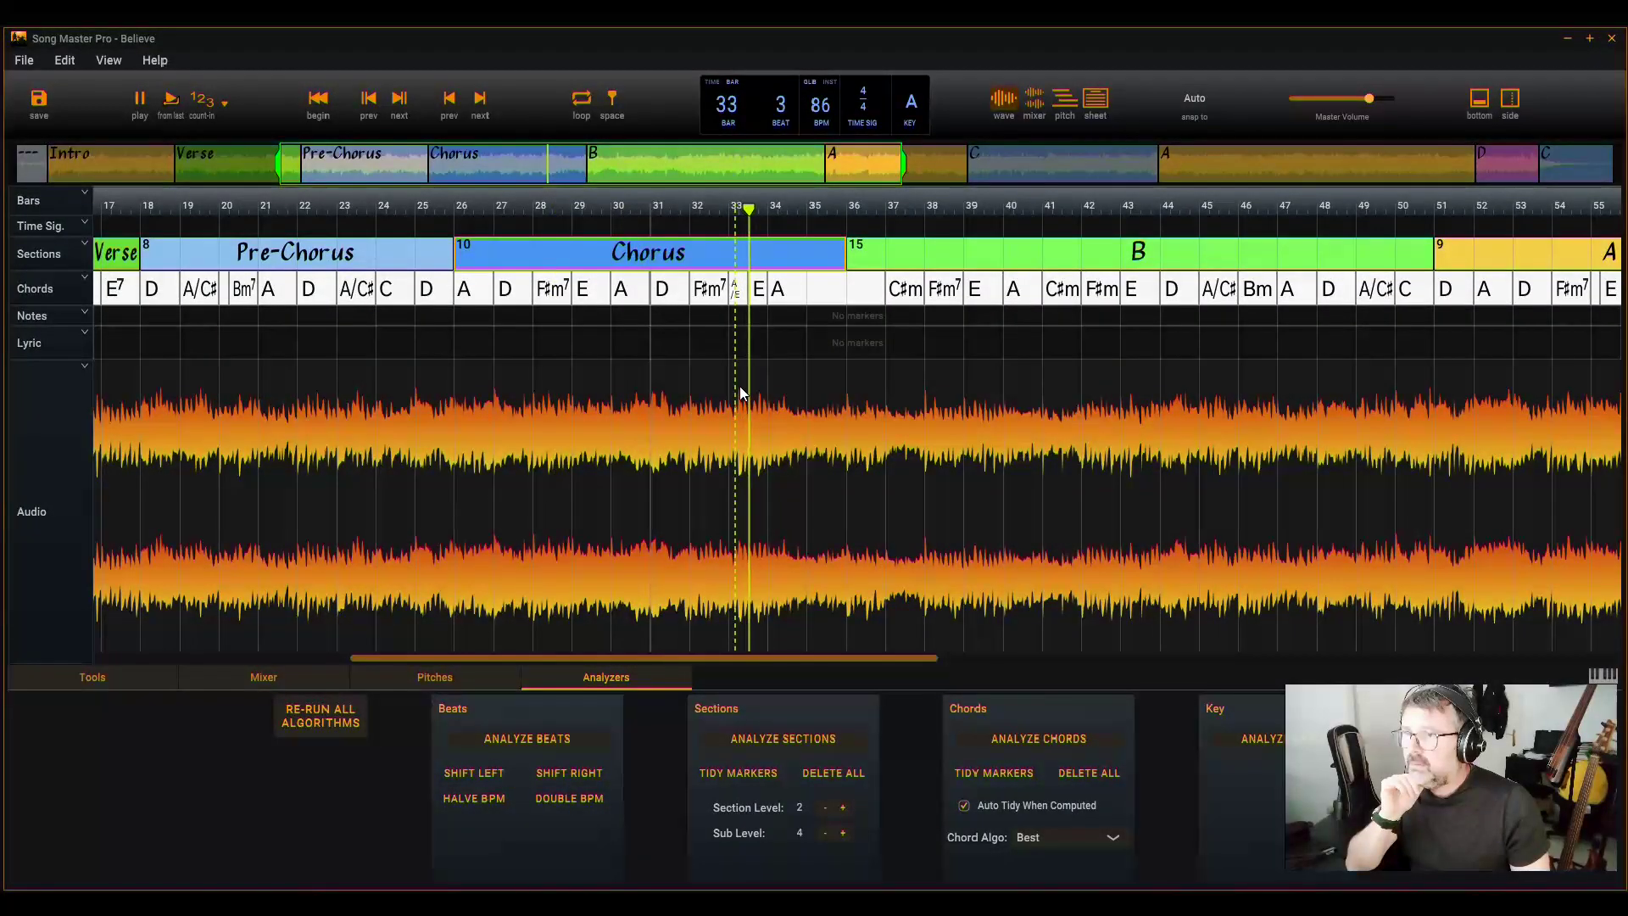
pyautogui.doubleClick(772, 246)
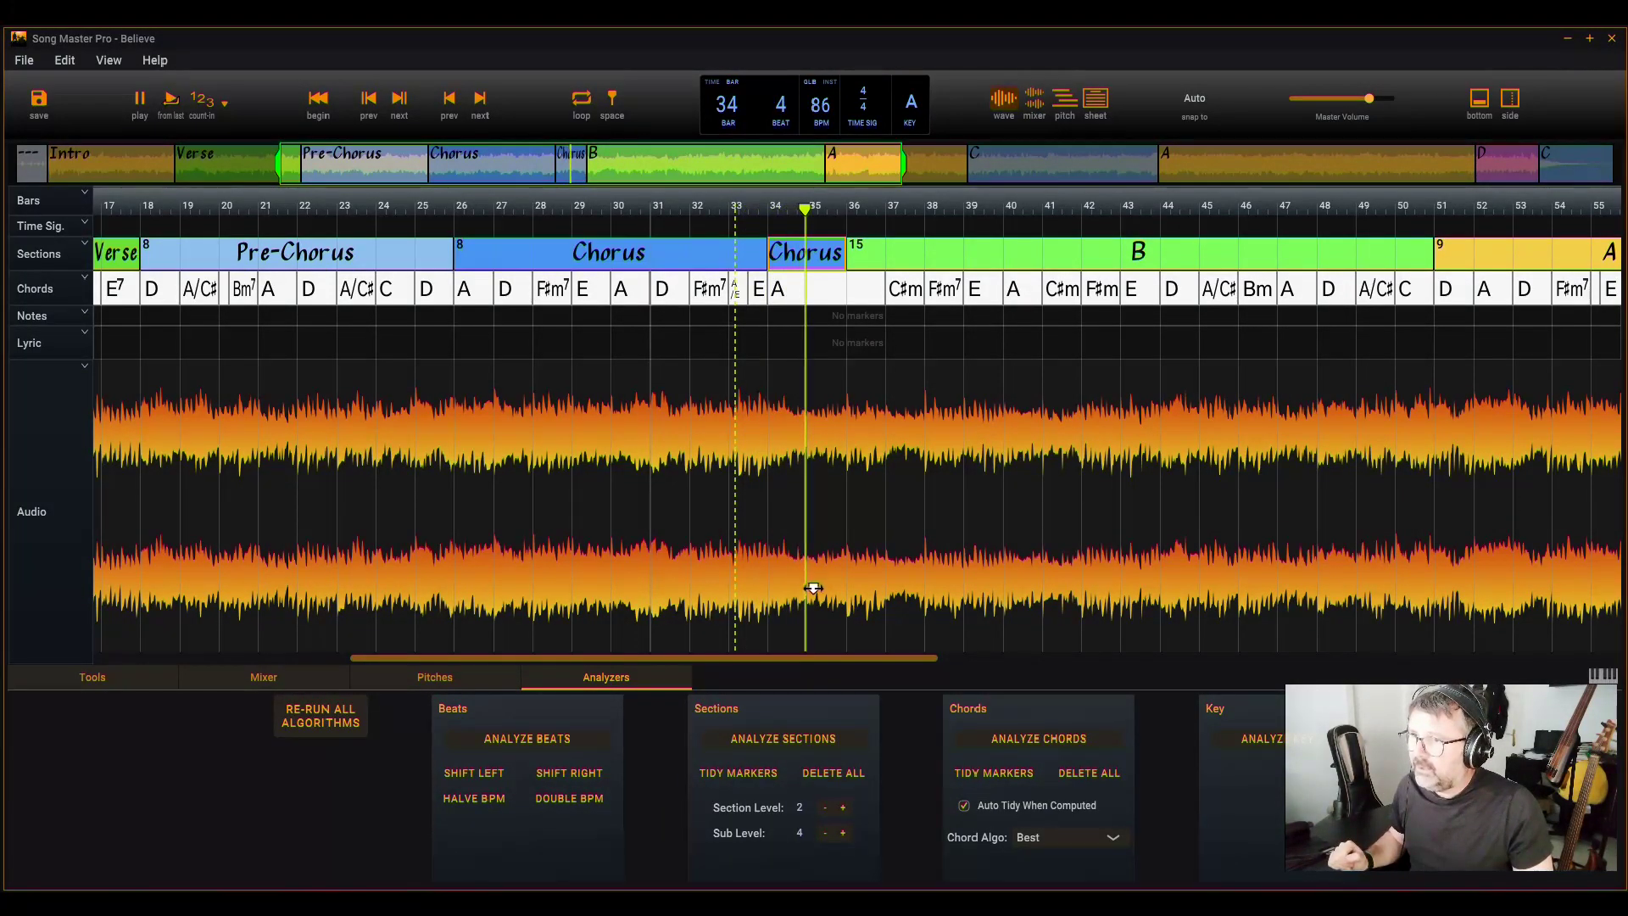
pyautogui.rightClick(798, 249)
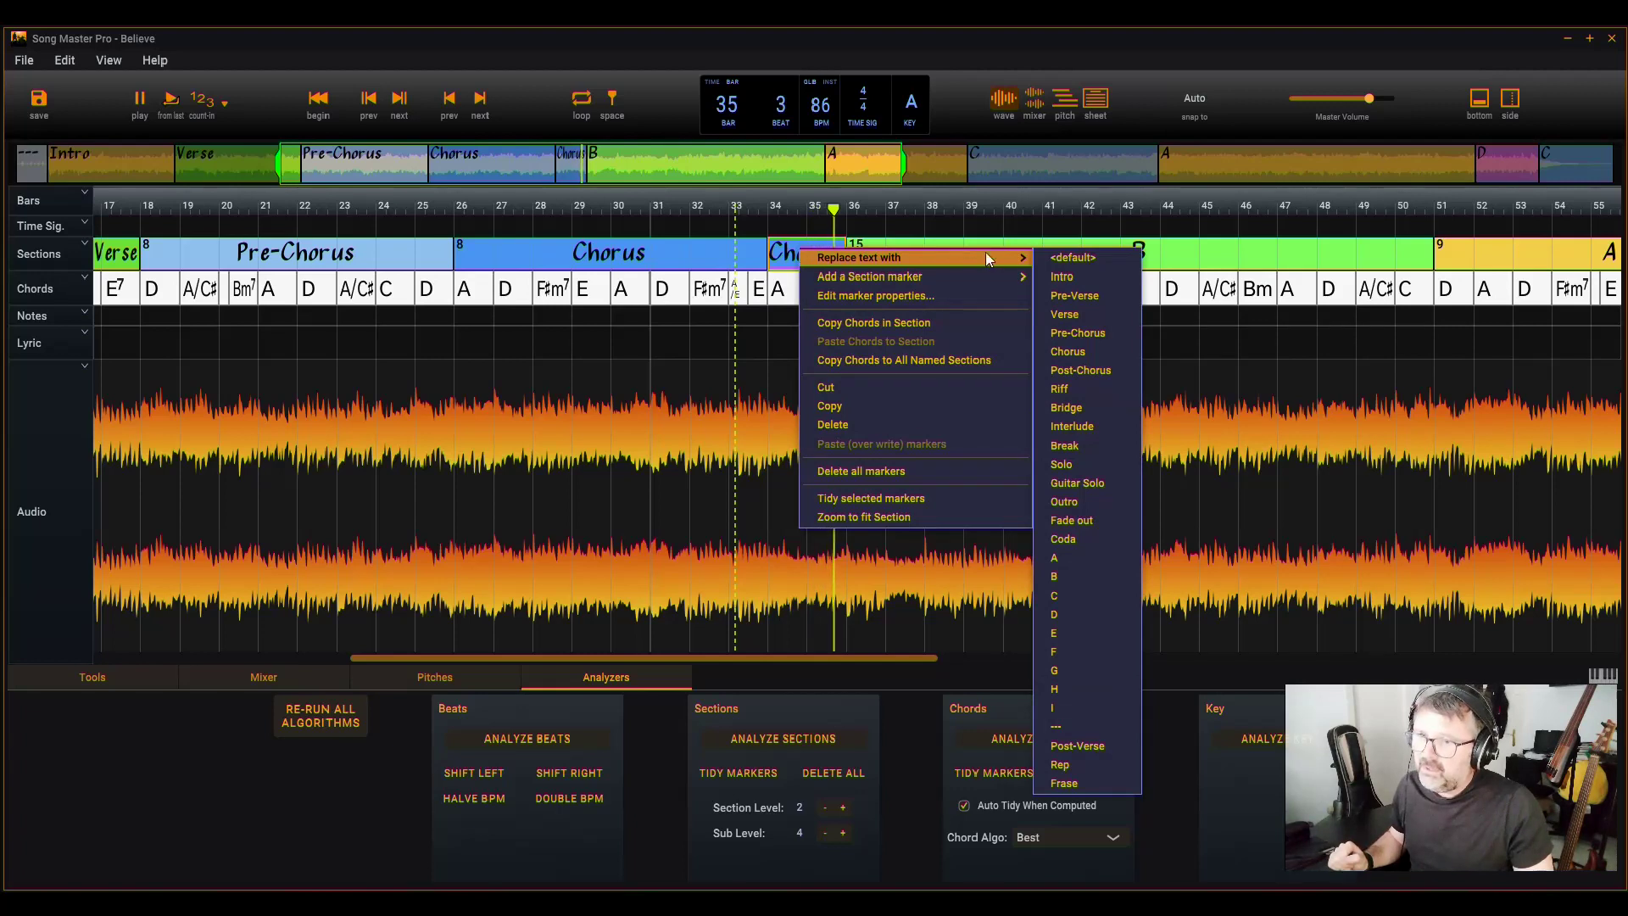
pyautogui.click(1085, 370)
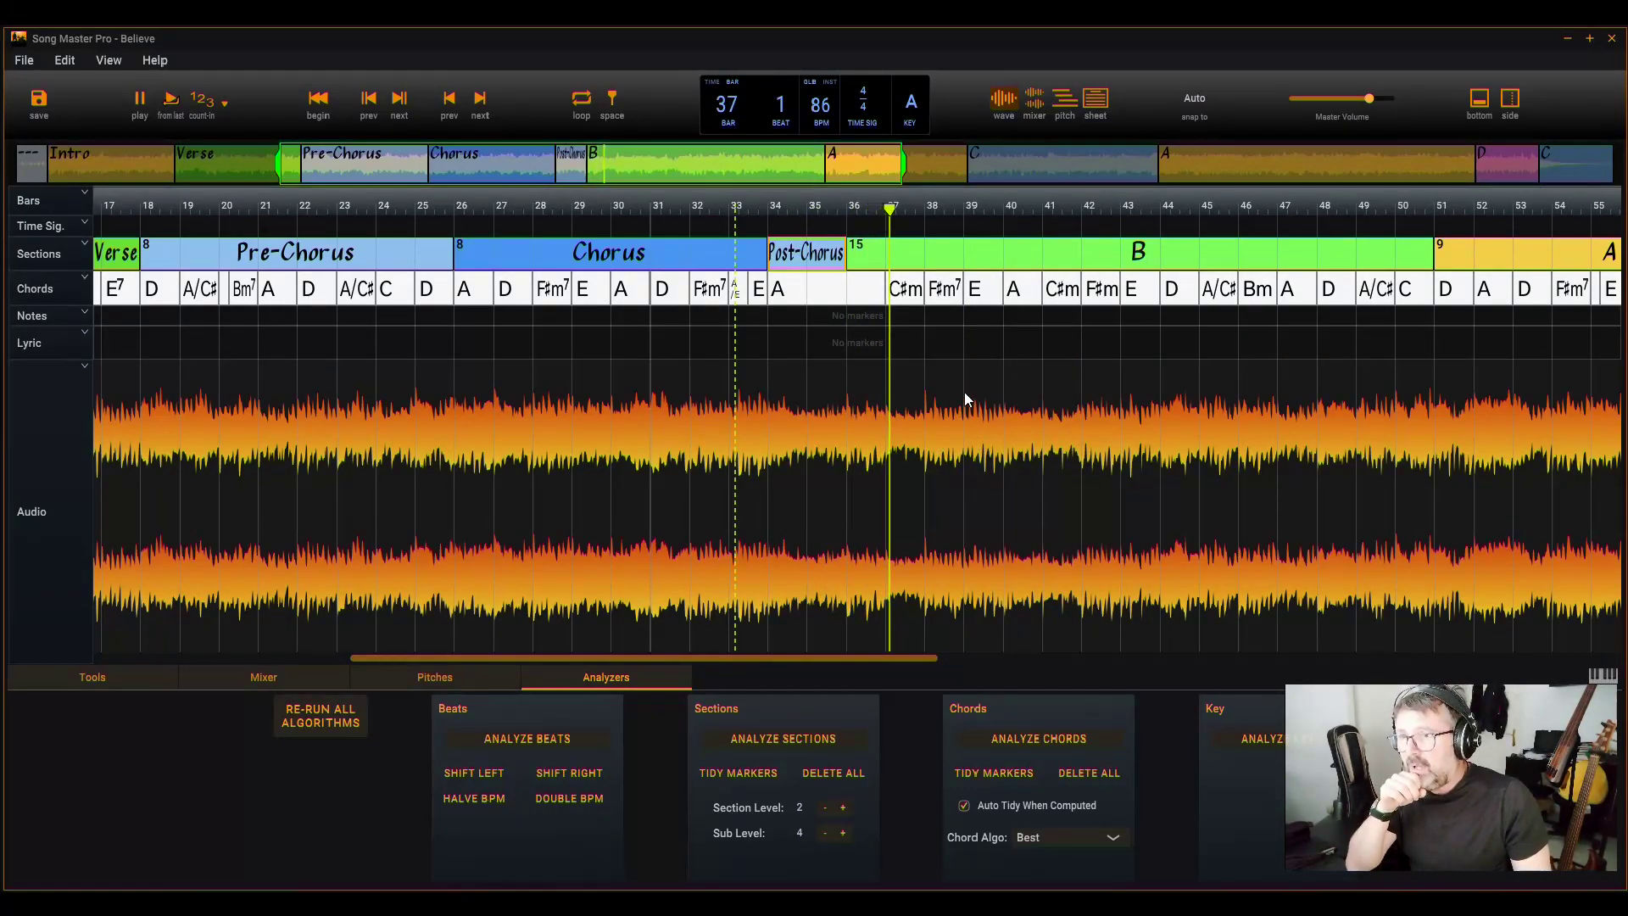
# - Rename the B section starting at bar 36 as Verse
pyautogui.rightClick(939, 247)
pyautogui.moveTo(877, 258)
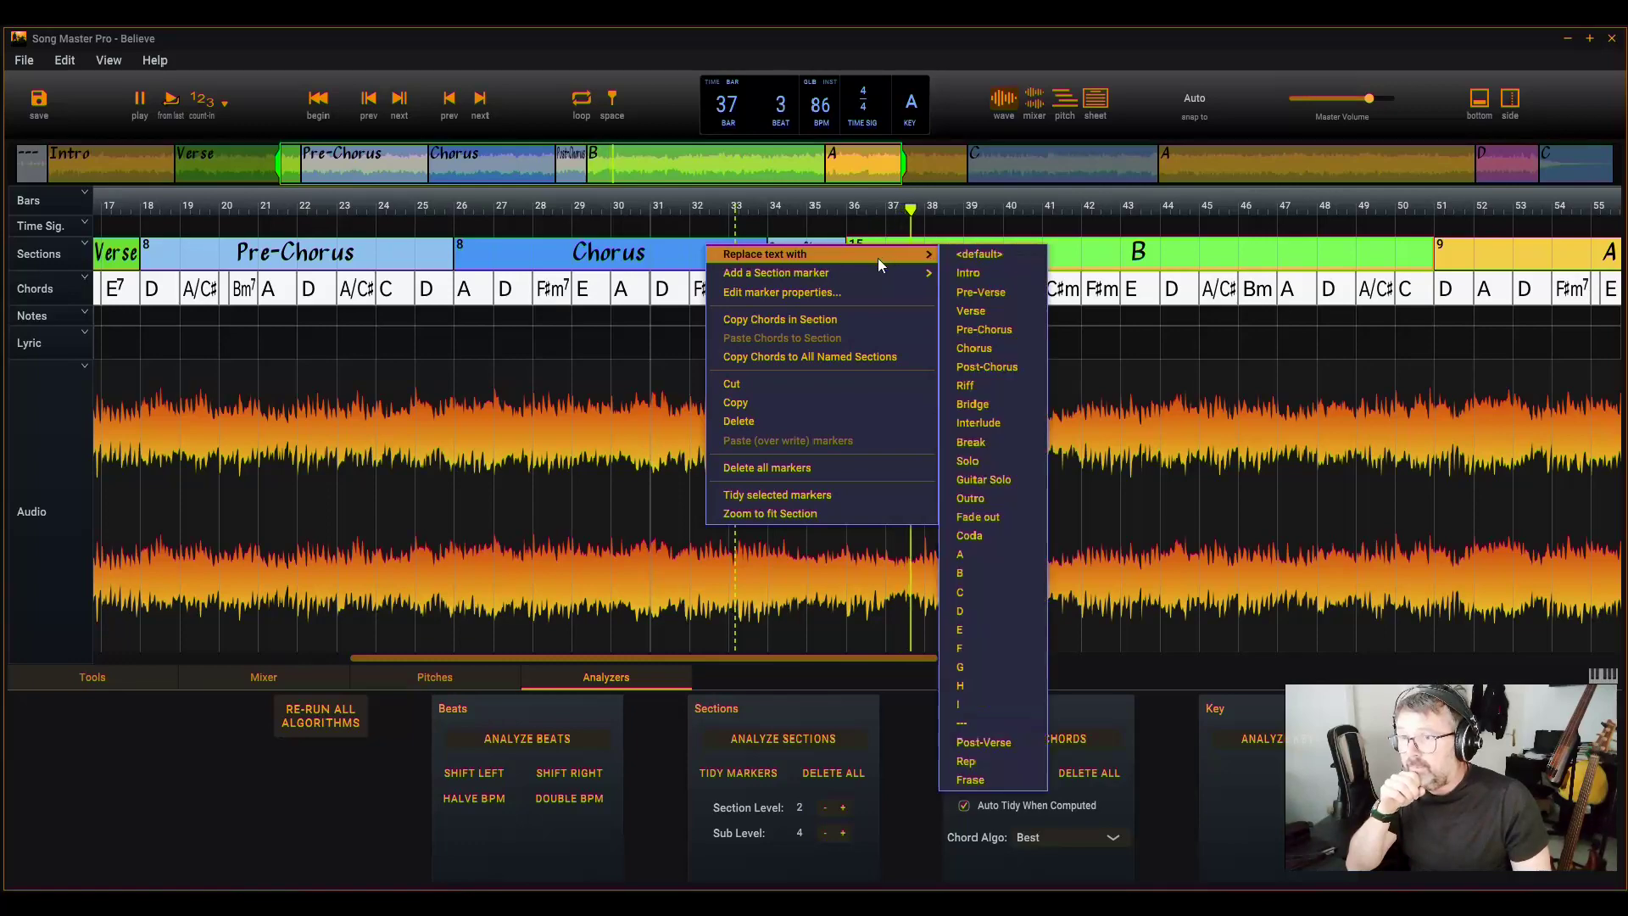
pyautogui.click(988, 312)
# - Split the second Verse at bar 44 and turn its latter part into a Pre-Chorus that runs up to bar 52
pyautogui.scroll(-2, 979, 380)
pyautogui.click(1037, 363)
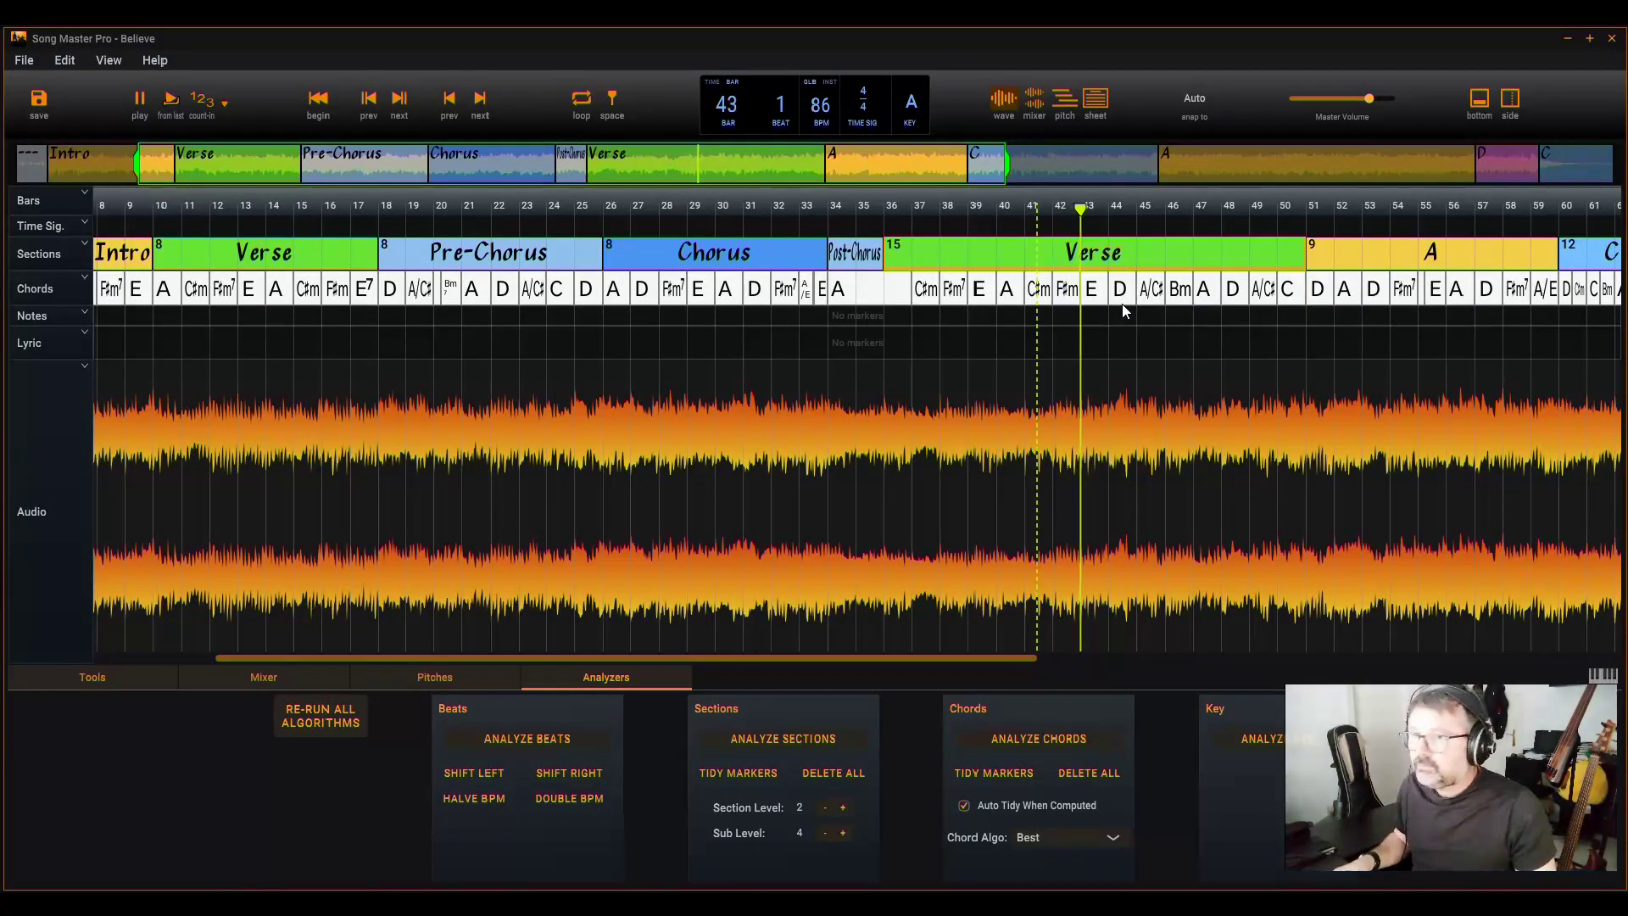
pyautogui.click(1112, 257)
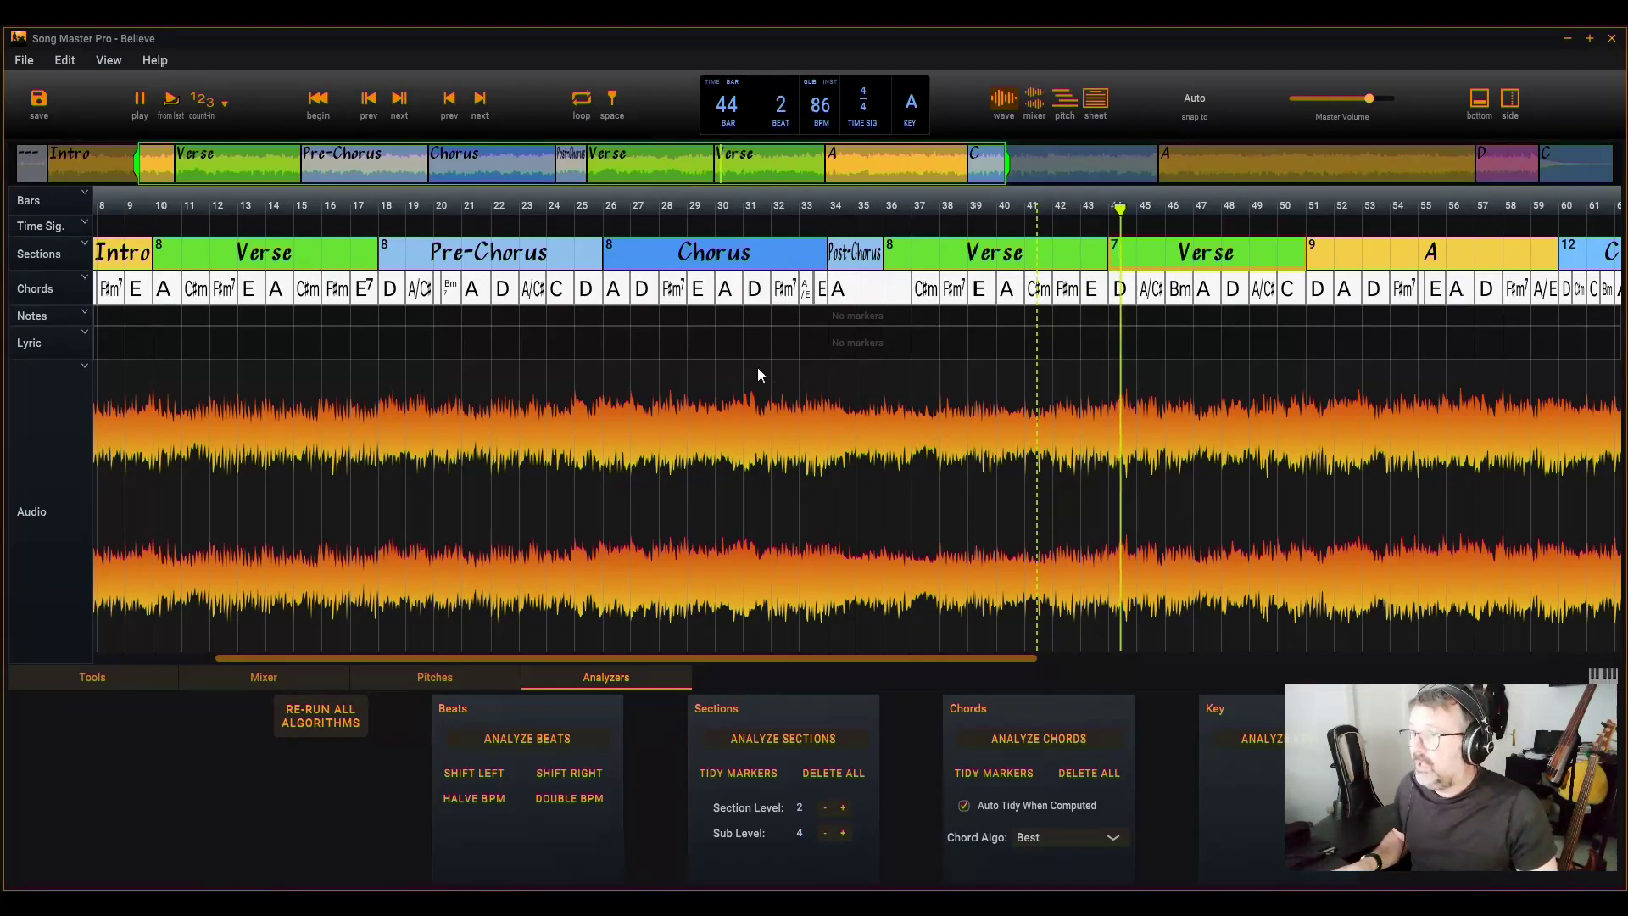
pyautogui.rightClick(1142, 257)
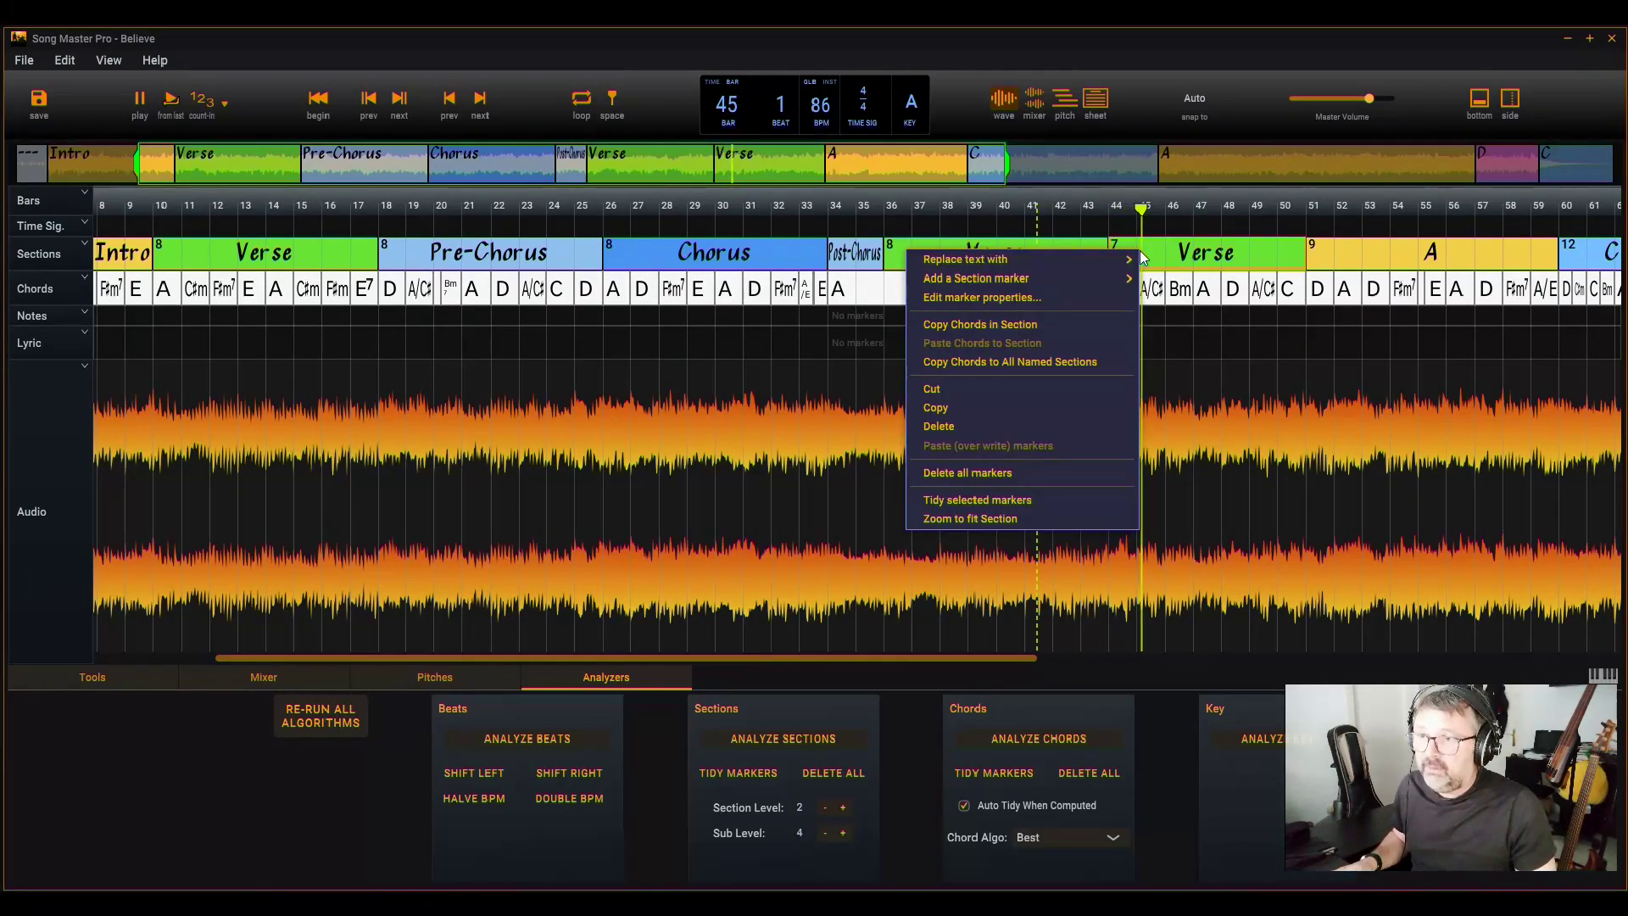
pyautogui.moveTo(1091, 258)
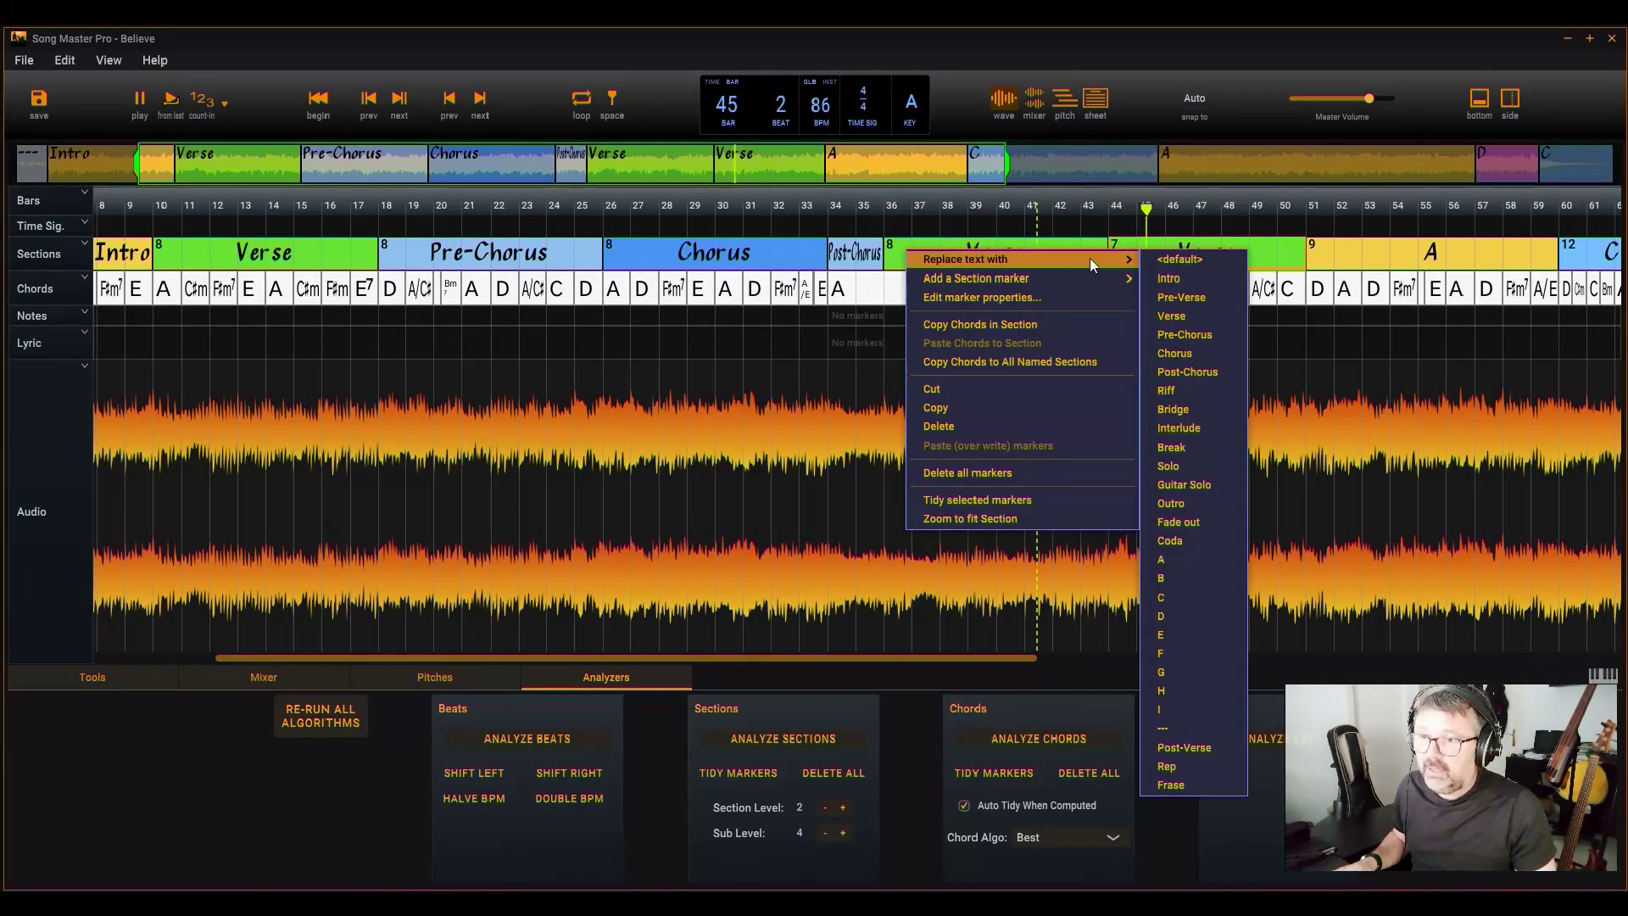
pyautogui.click(1179, 337)
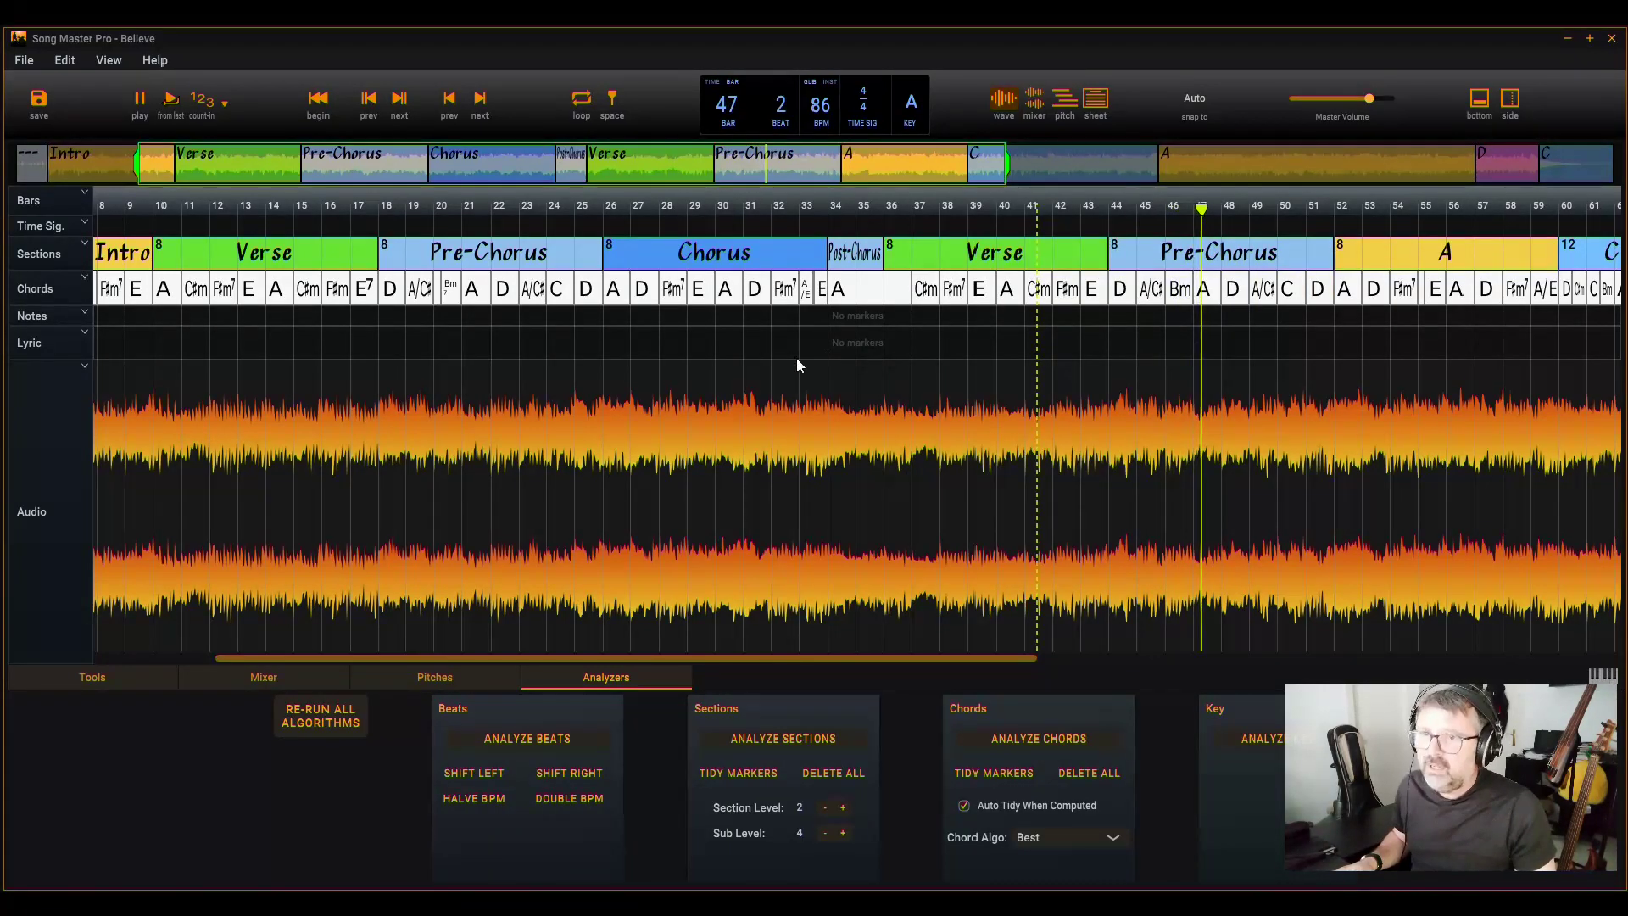
# - Play the end of the second Pre-Chorus and the end of the following A section into the C section, and stop the playback
pyautogui.click(1328, 424)
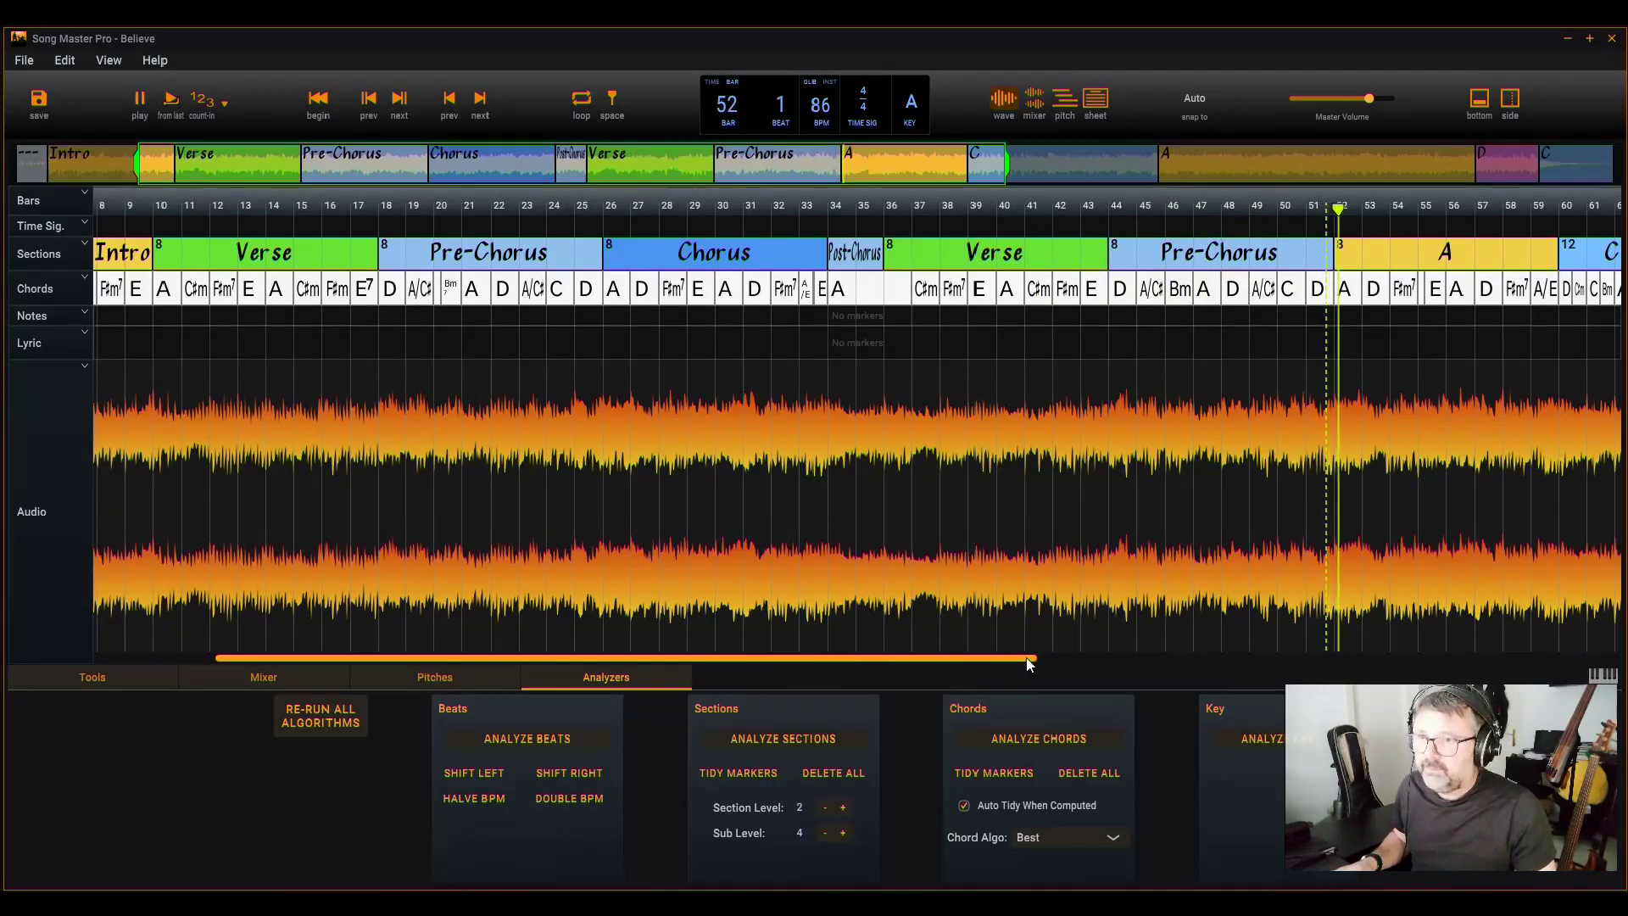
pyautogui.moveTo(1074, 652); pyautogui.dragTo(1233, 649)
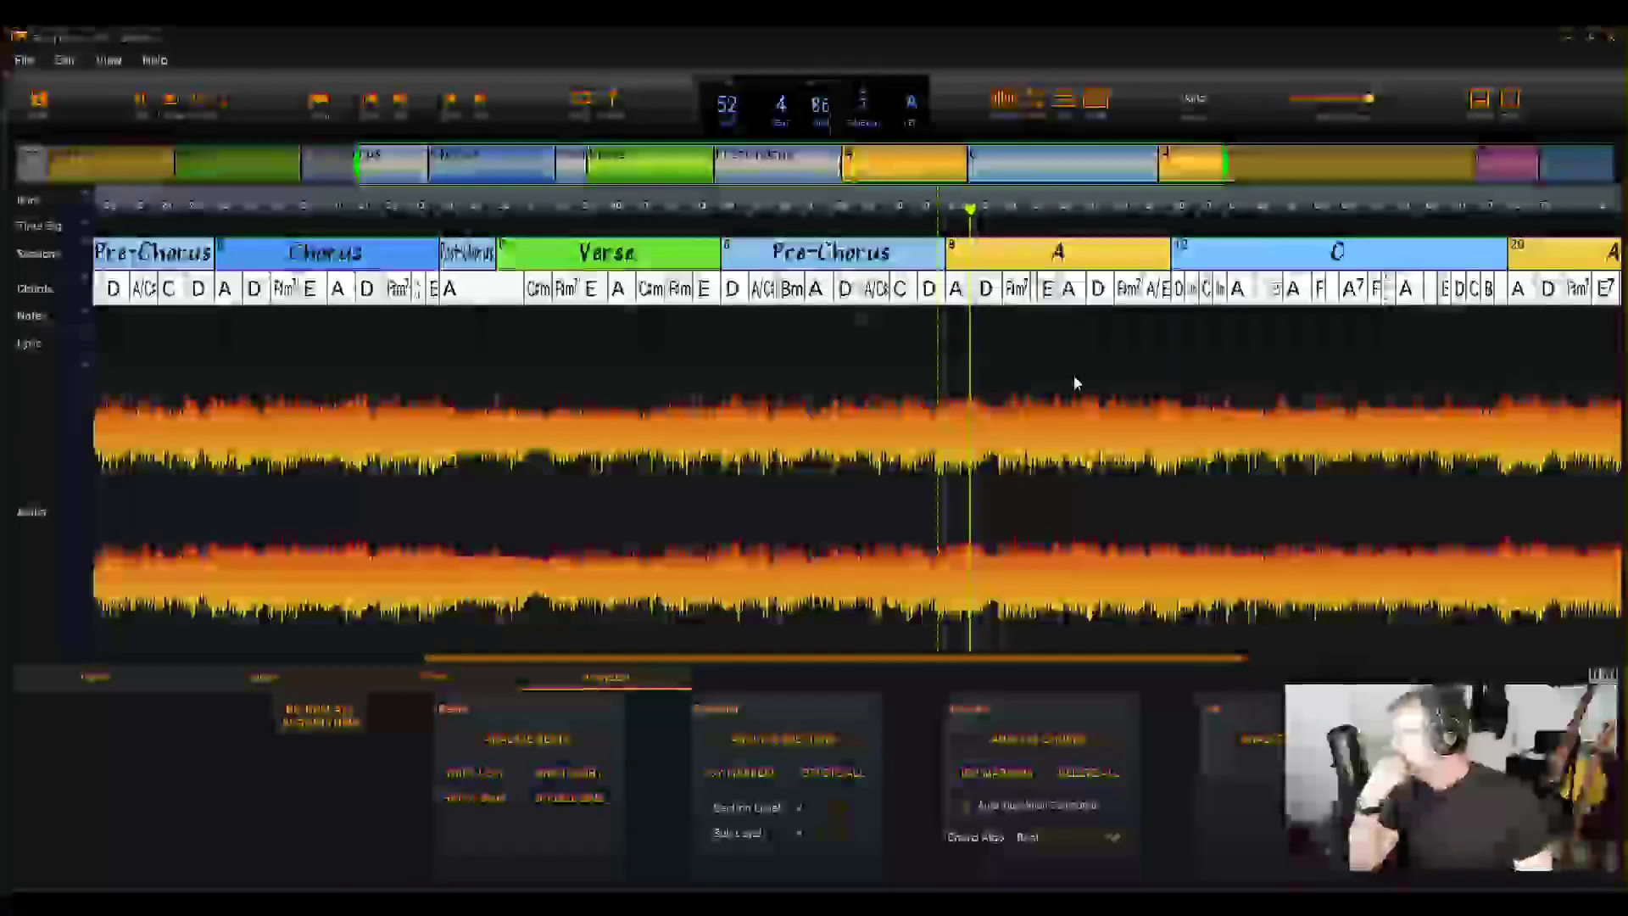
pyautogui.click(1123, 373)
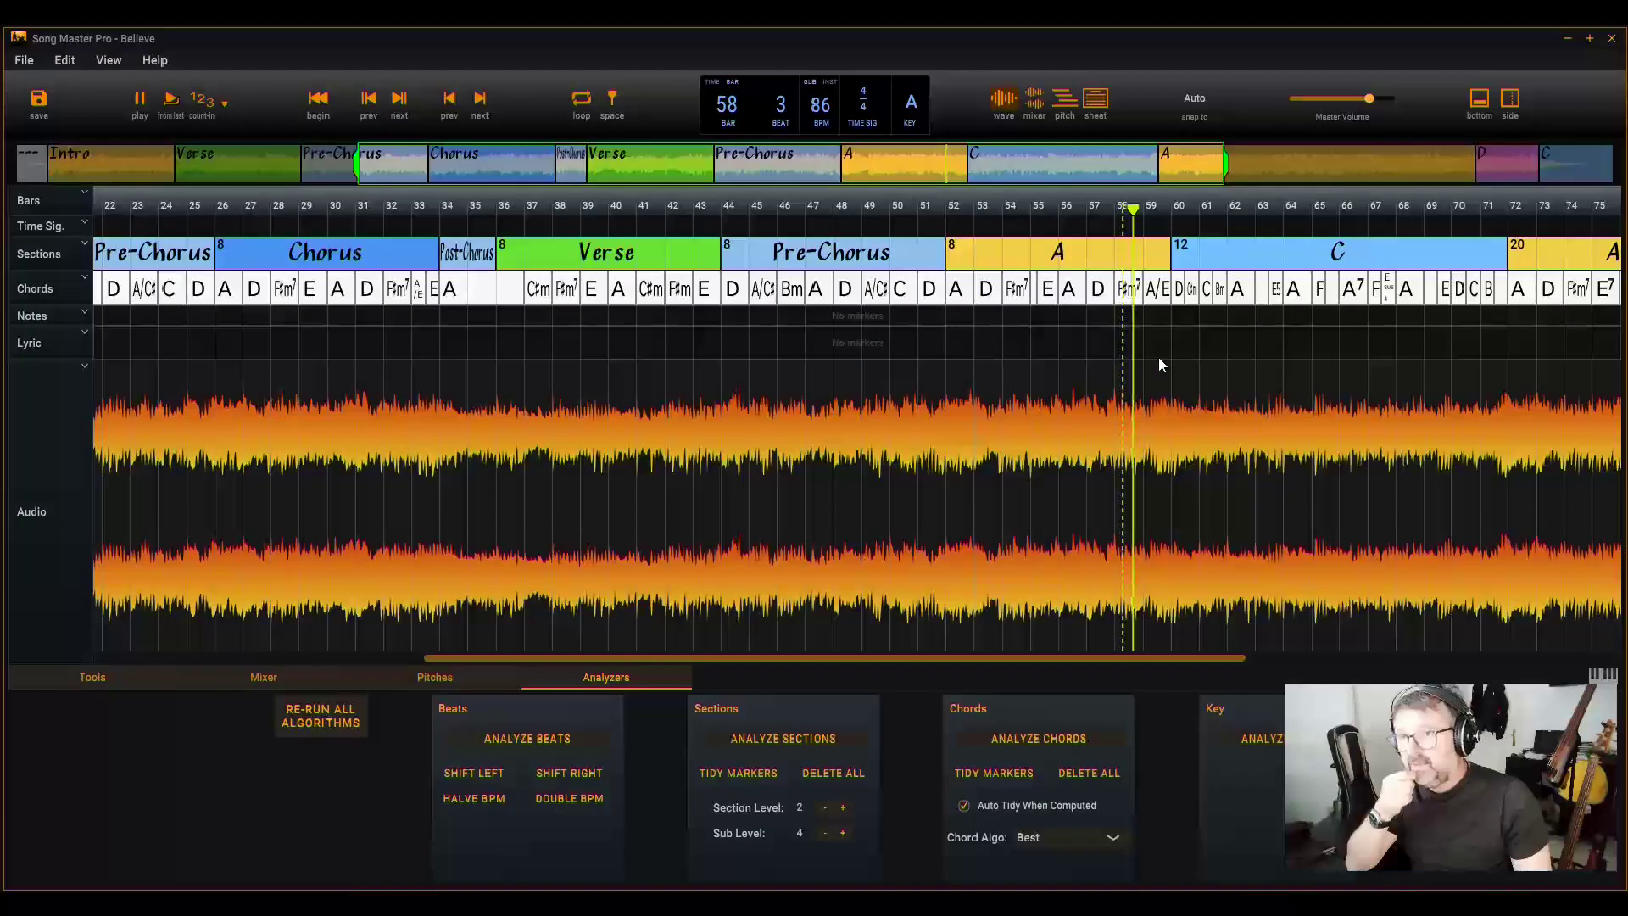
pyautogui.click(1152, 420)
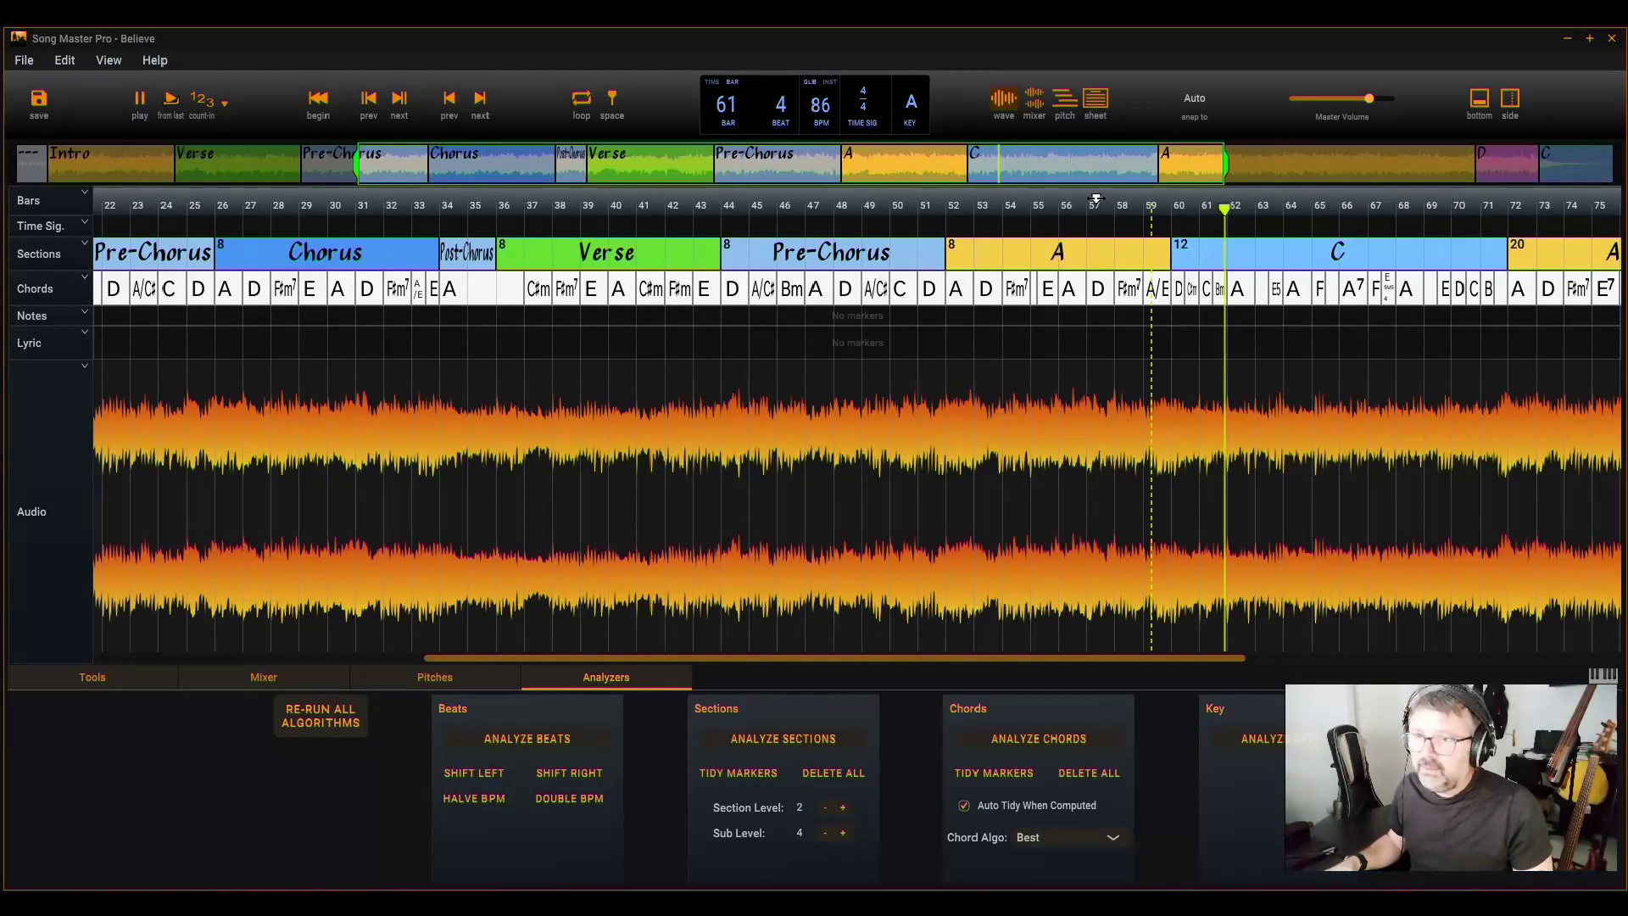
# - Split the C section that starts at bar 60 at bar 64 and rename its first part Post-Chorus
pyautogui.click(1285, 253)
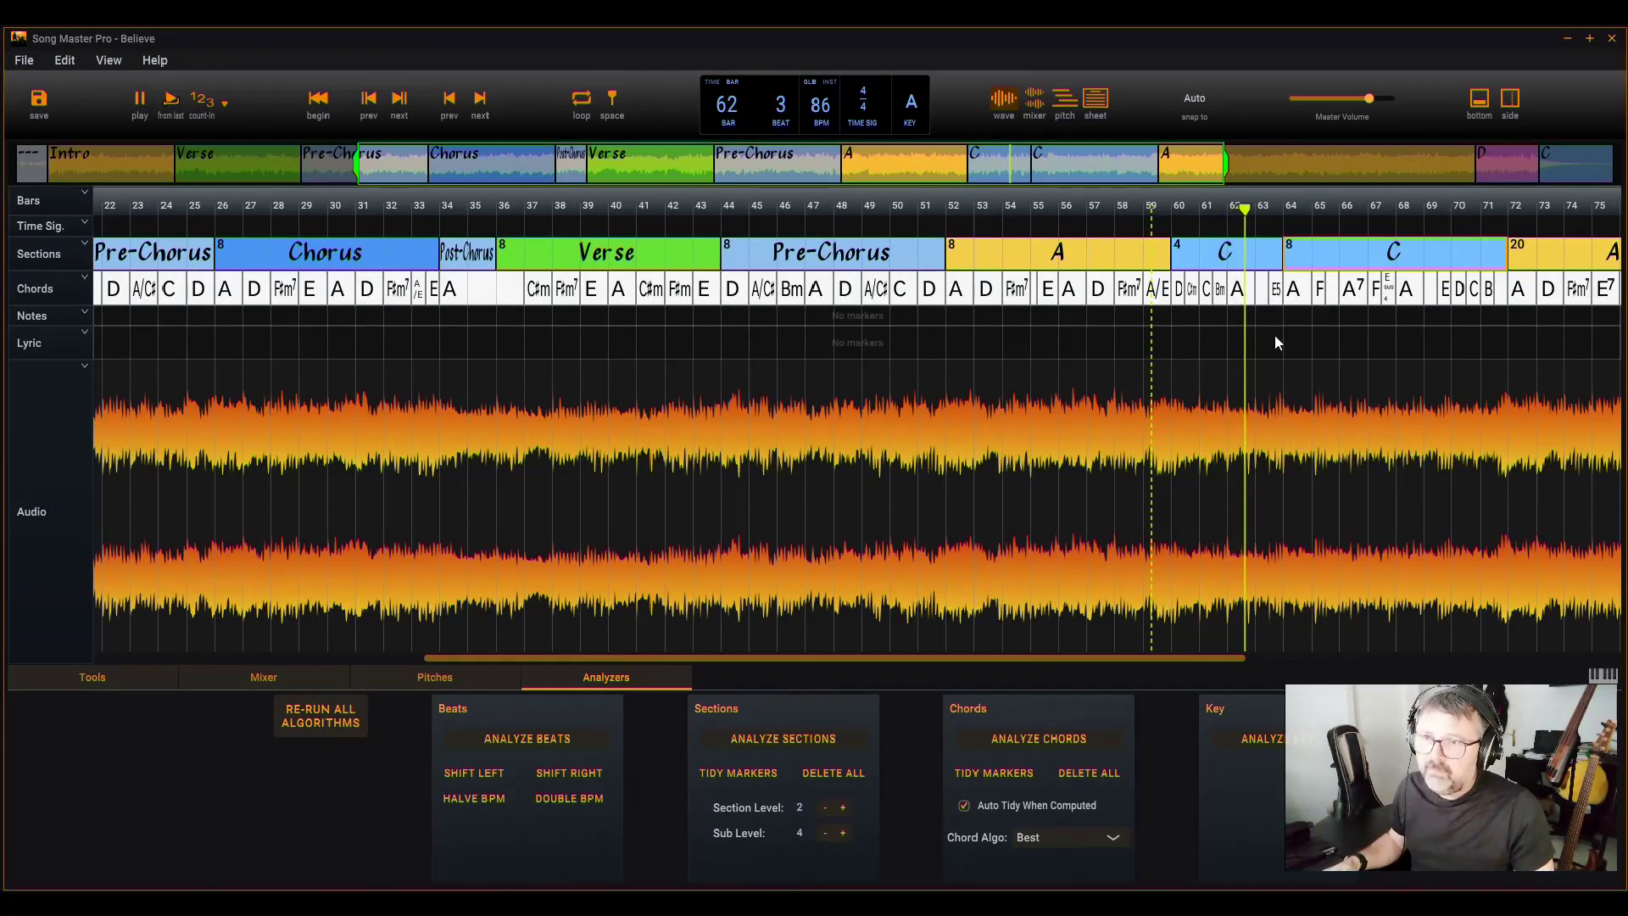
pyautogui.rightClick(989, 255)
pyautogui.moveTo(1148, 257)
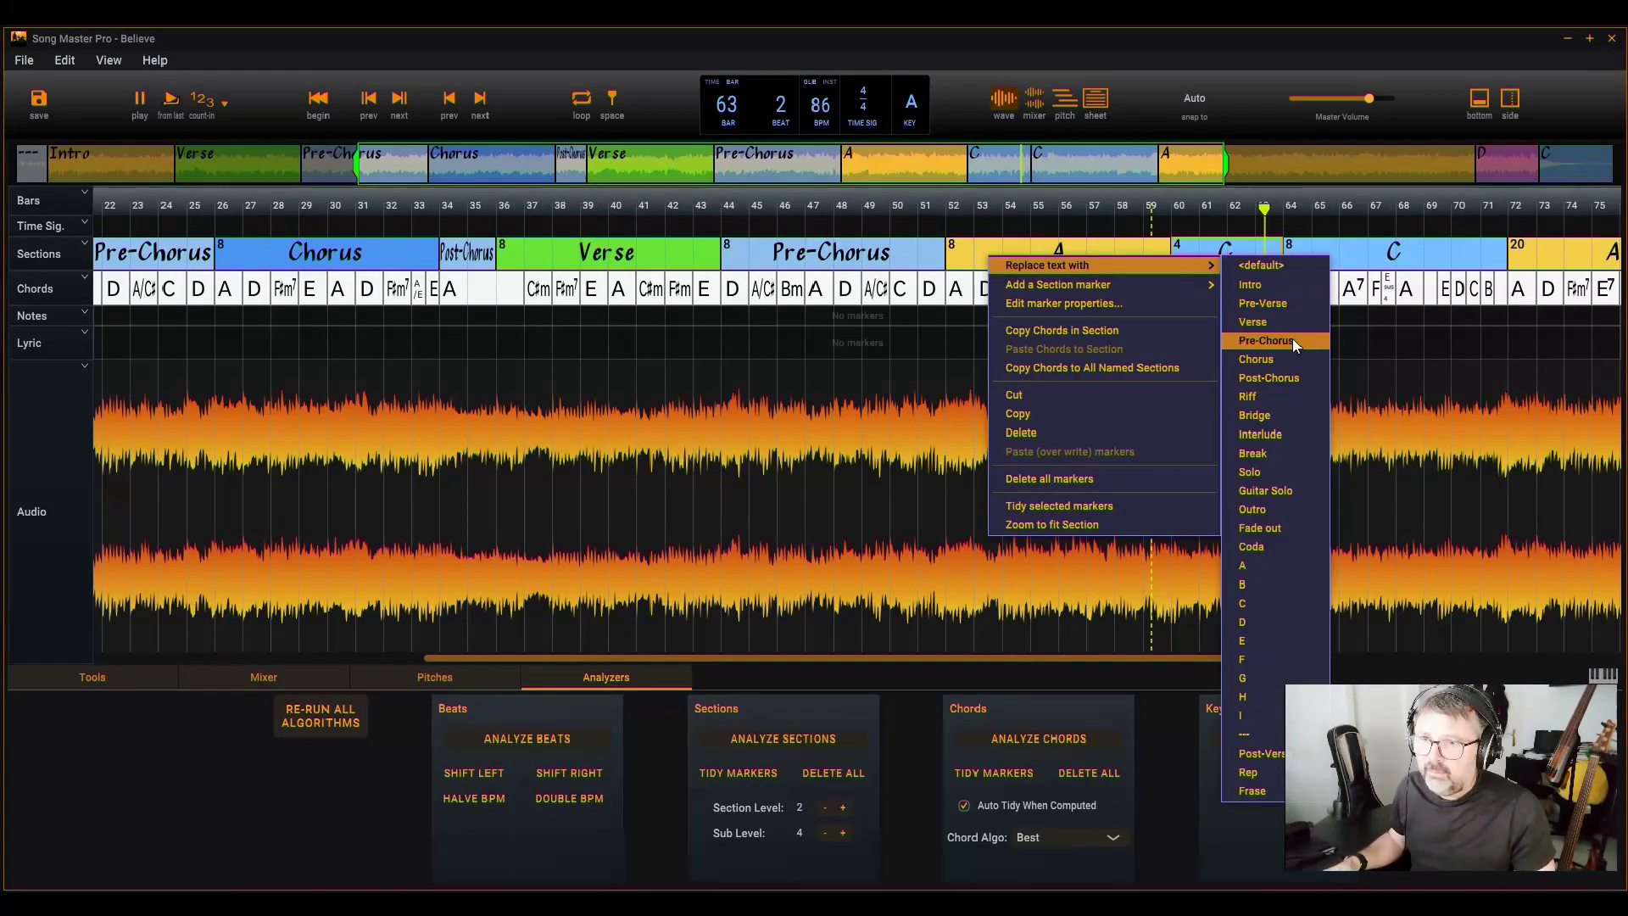
pyautogui.click(1279, 379)
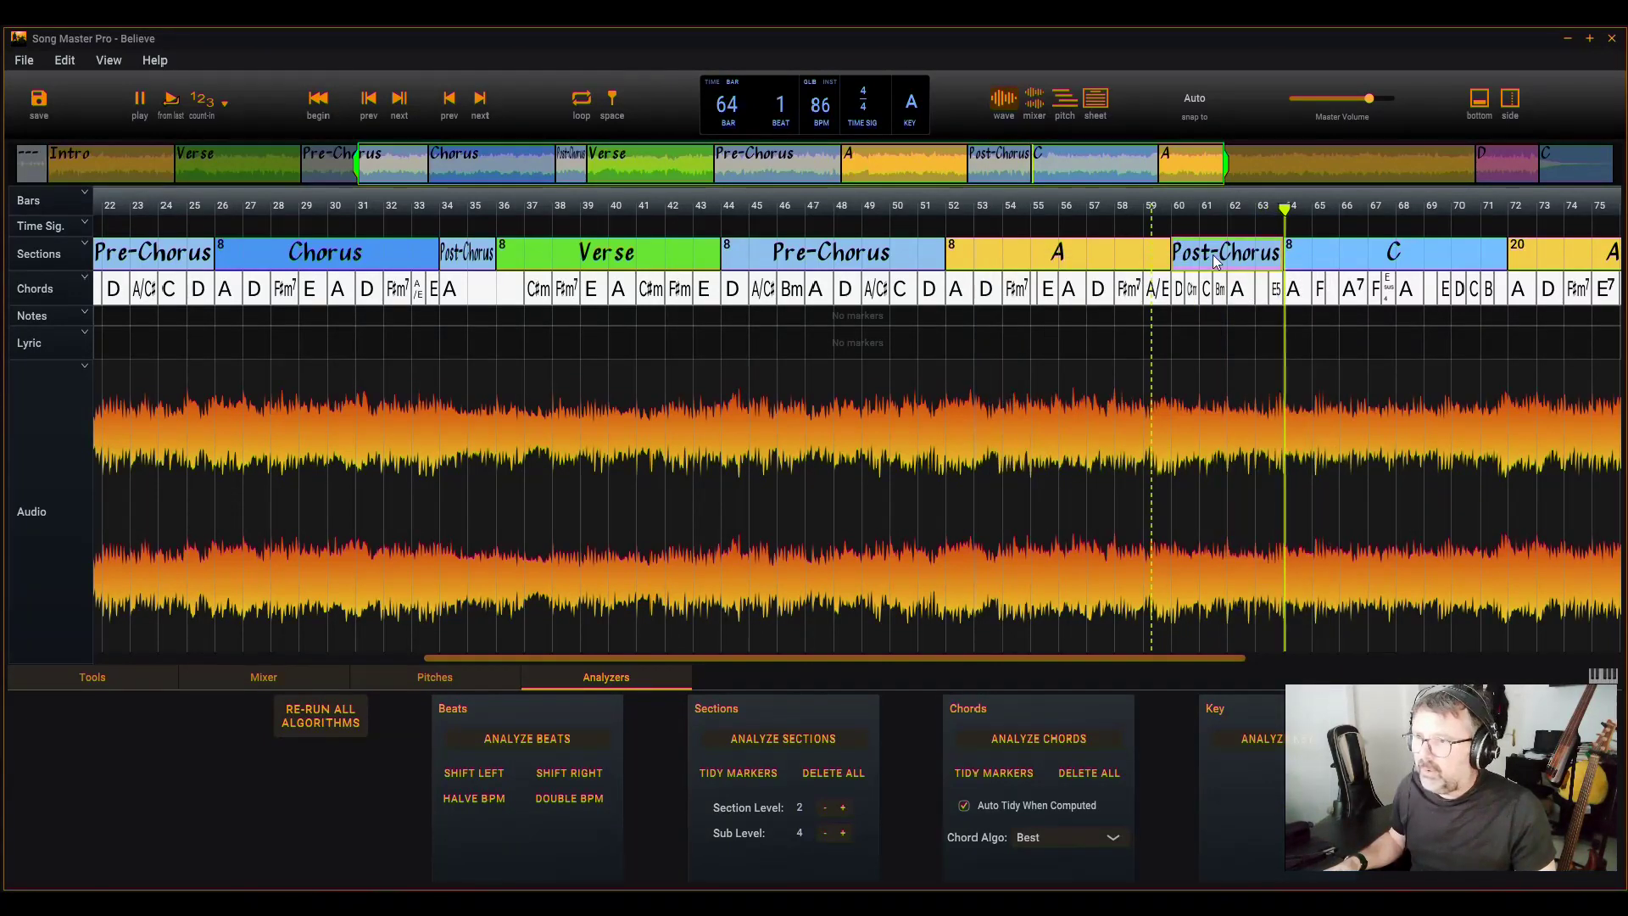
# - Rename the Post-Chorus at bar 60 as Post-Chorus 2 and the one at bar 34 as Post-Chorus 1
pyautogui.doubleClick(1216, 261)
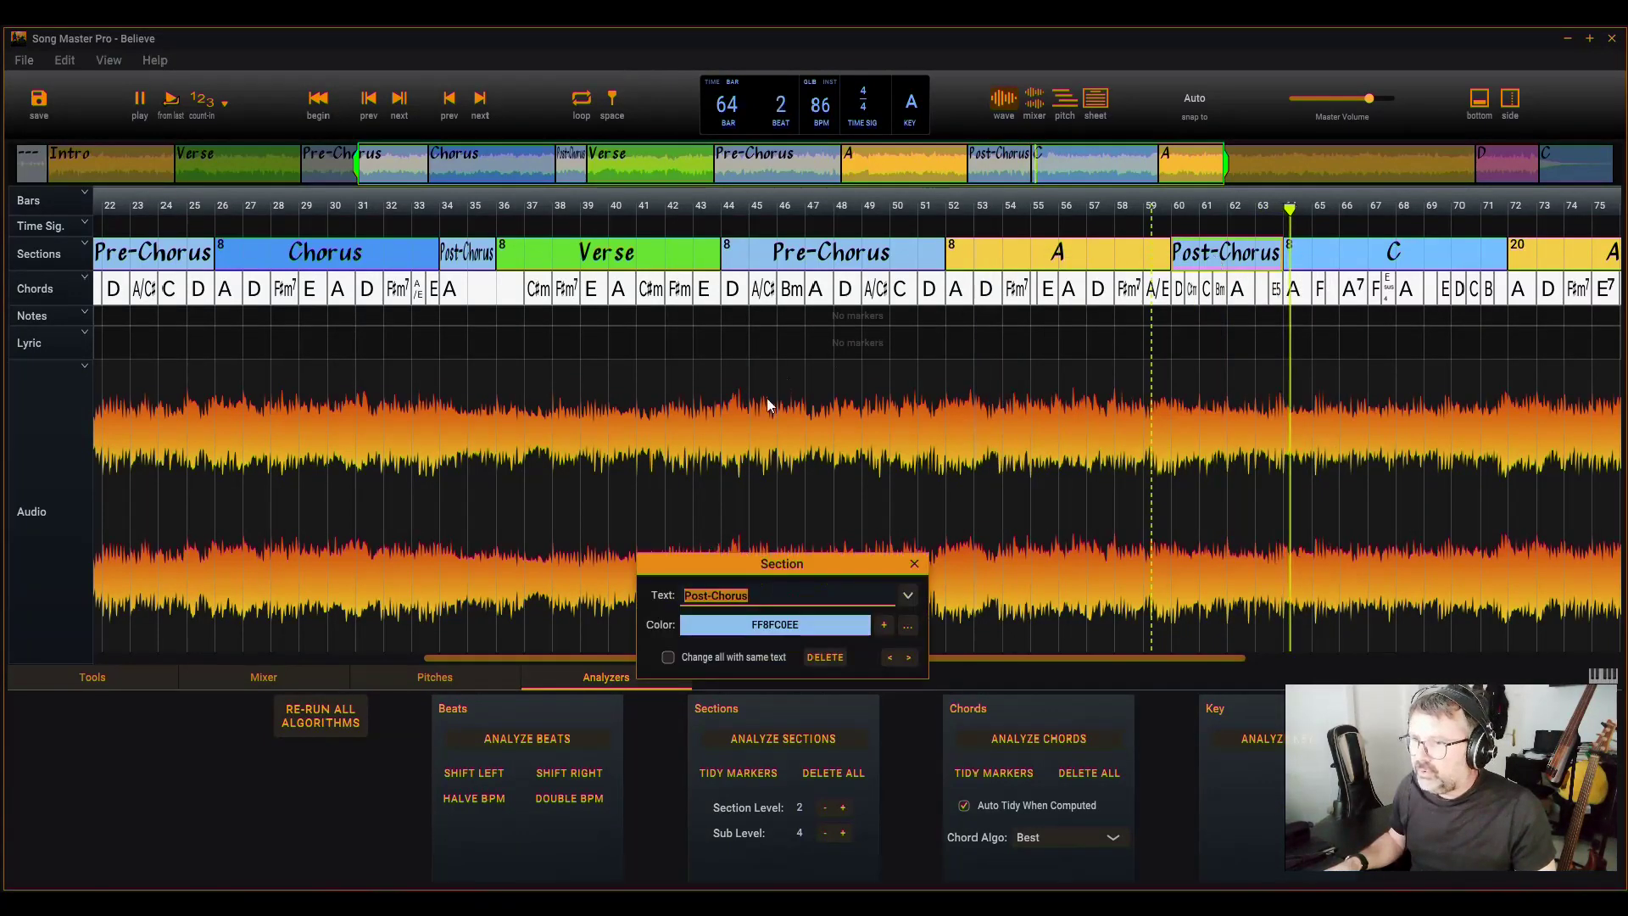
pyautogui.click(770, 598)
pyautogui.write('2')
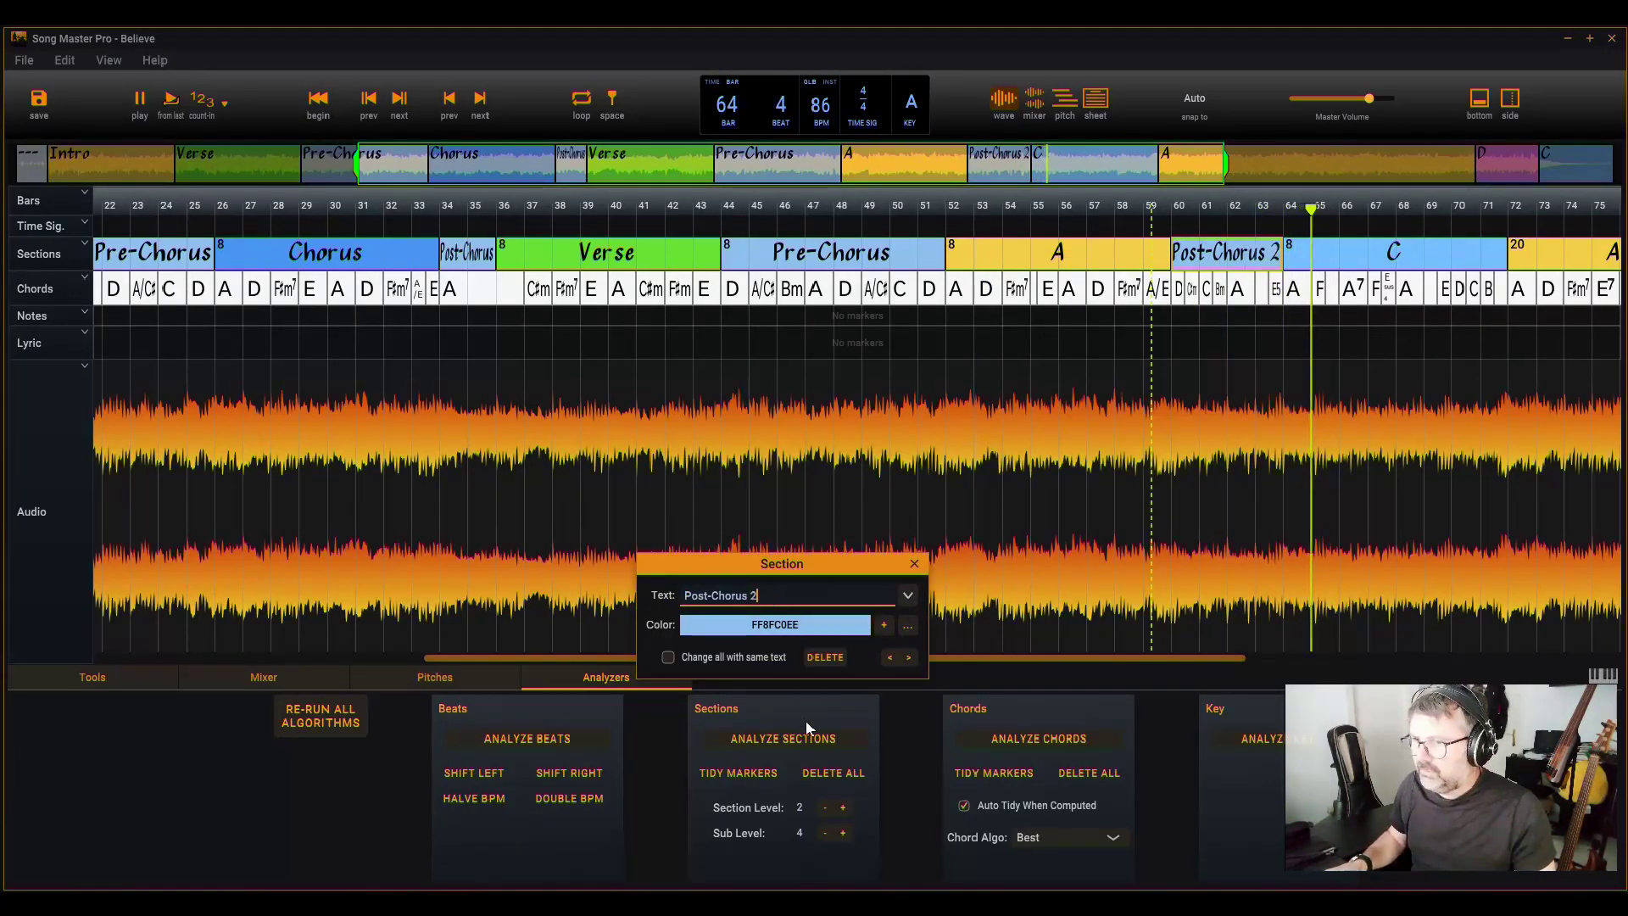
pyautogui.click(918, 562)
pyautogui.click(476, 260)
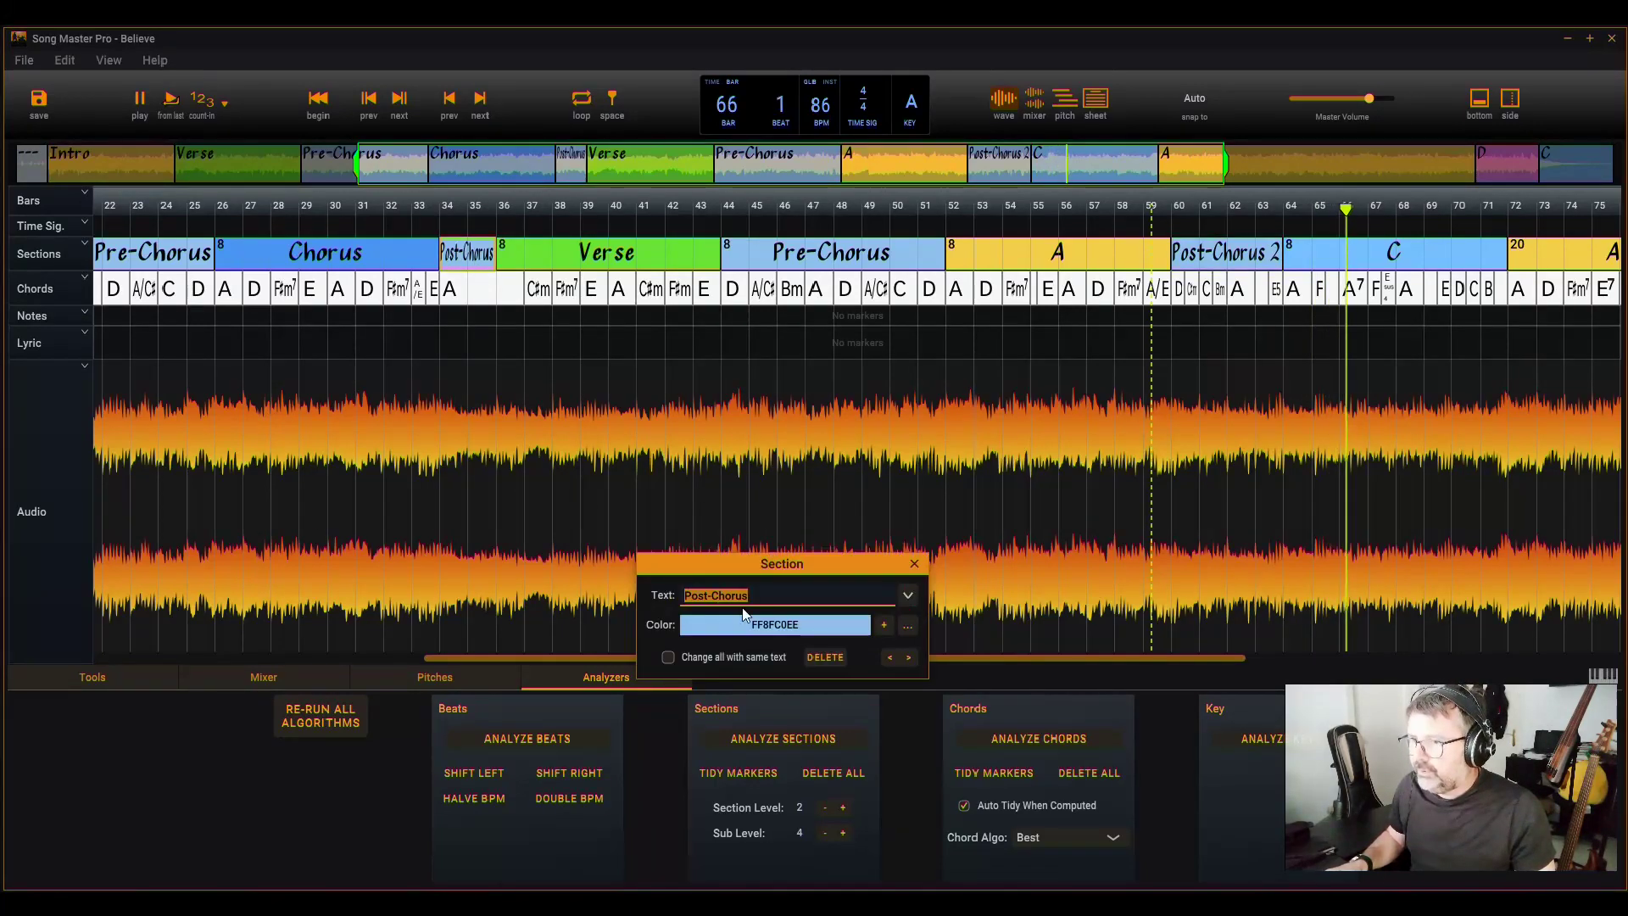
pyautogui.press('End')
pyautogui.write('1')
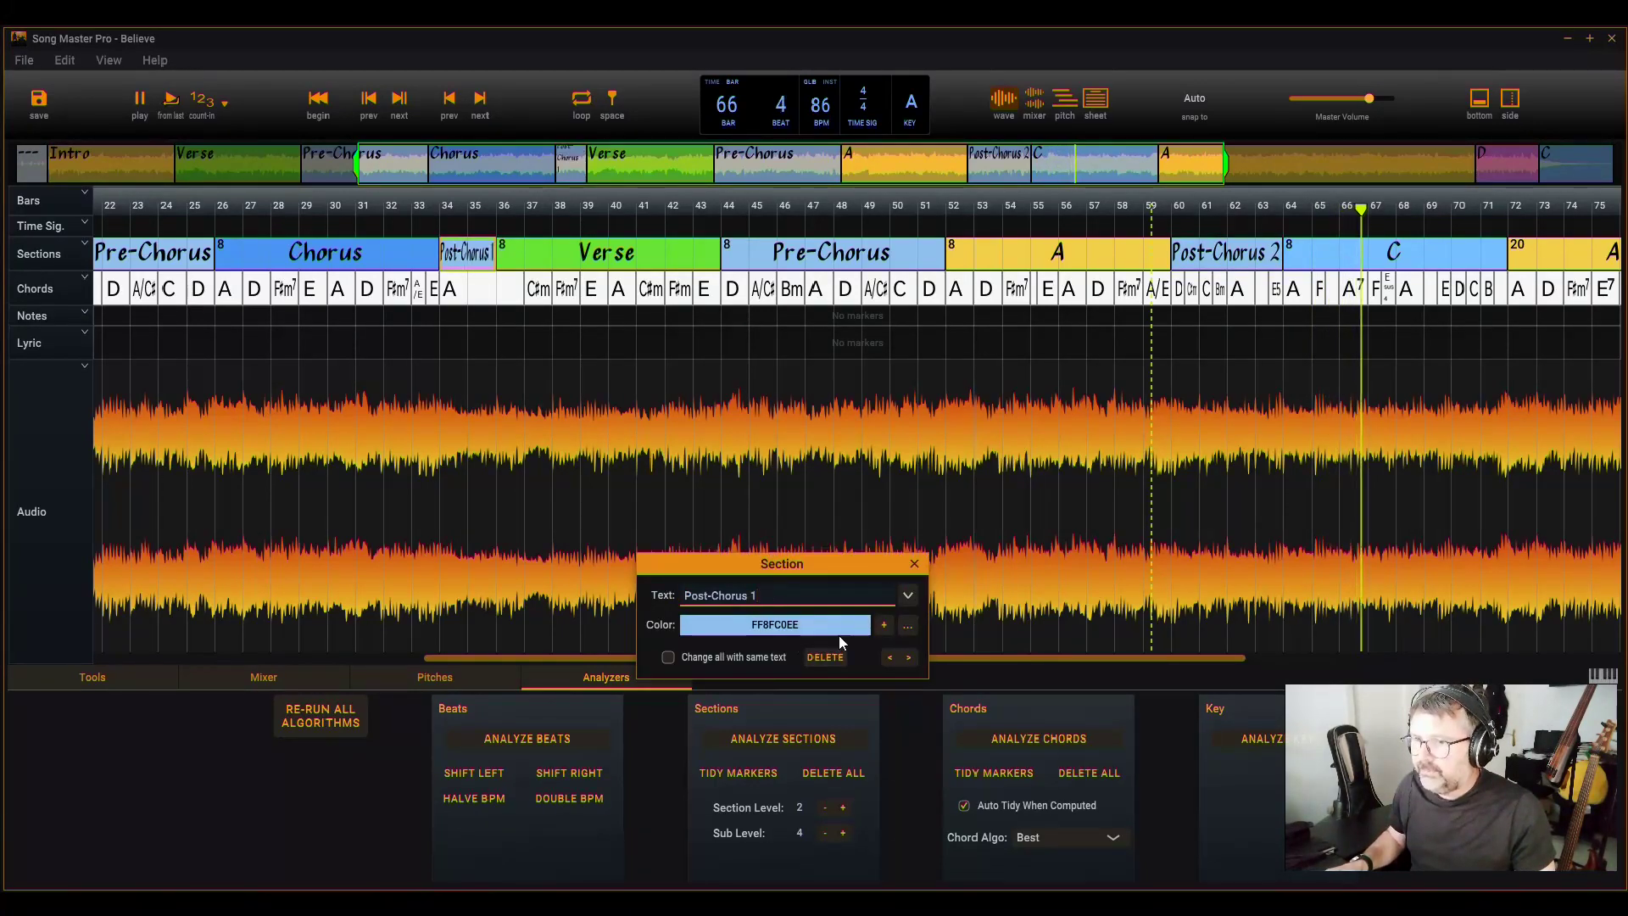
pyautogui.click(914, 563)
# - Play from bar 63, add a Bridge section marker within the C section and delete the remaining C marker before it
pyautogui.click(1271, 424)
pyautogui.rightClick(1367, 264)
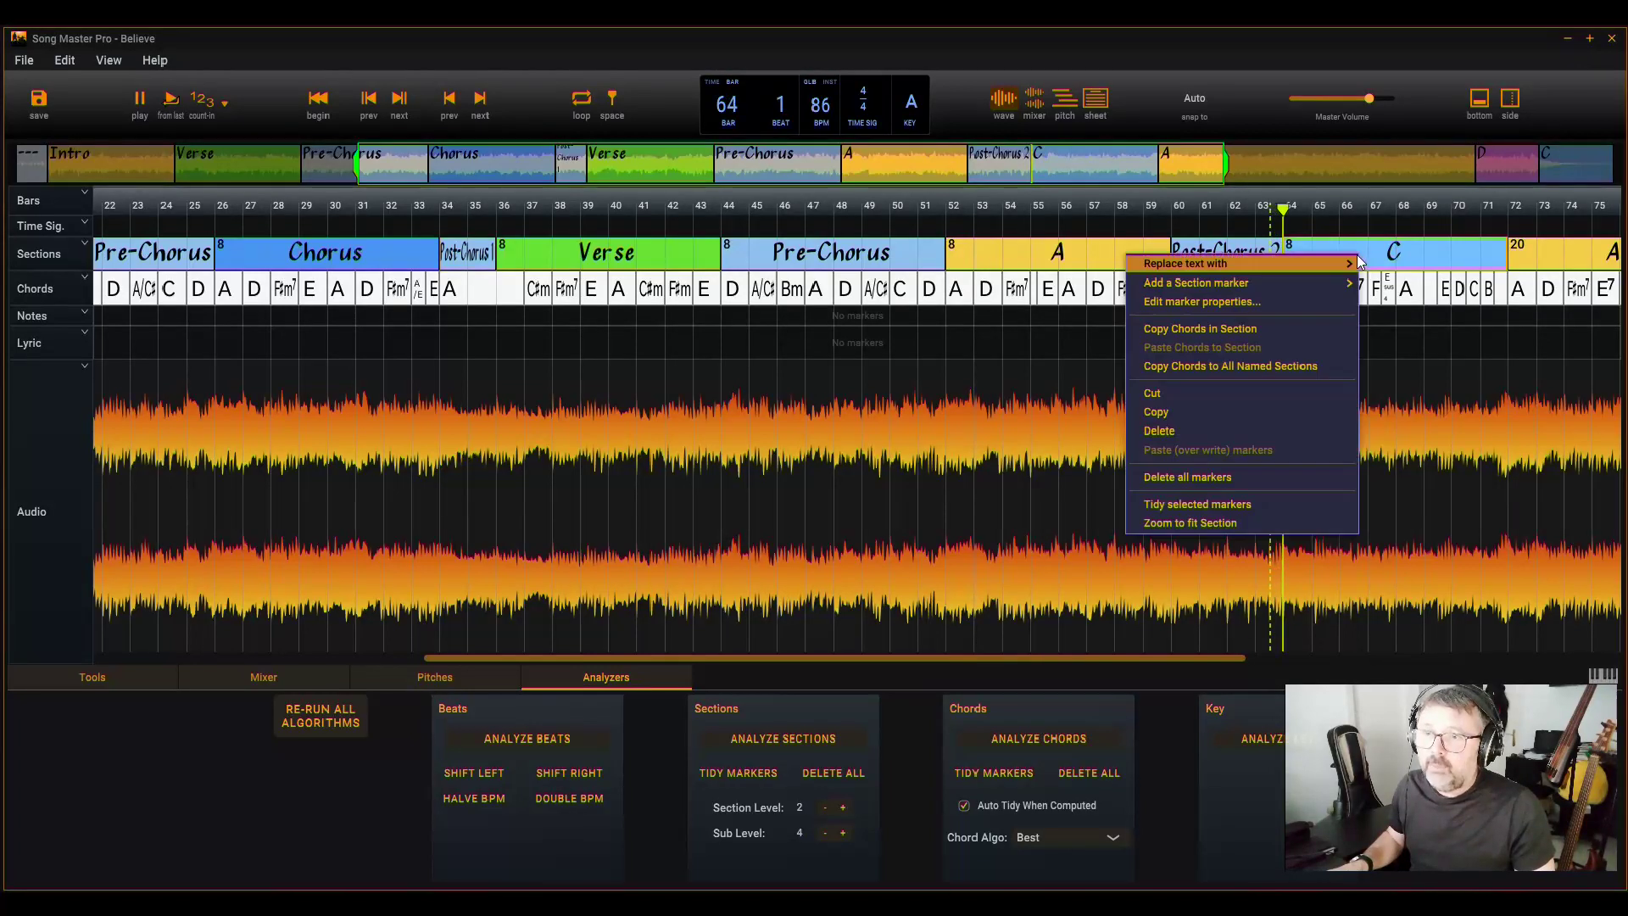
pyautogui.moveTo(1272, 282)
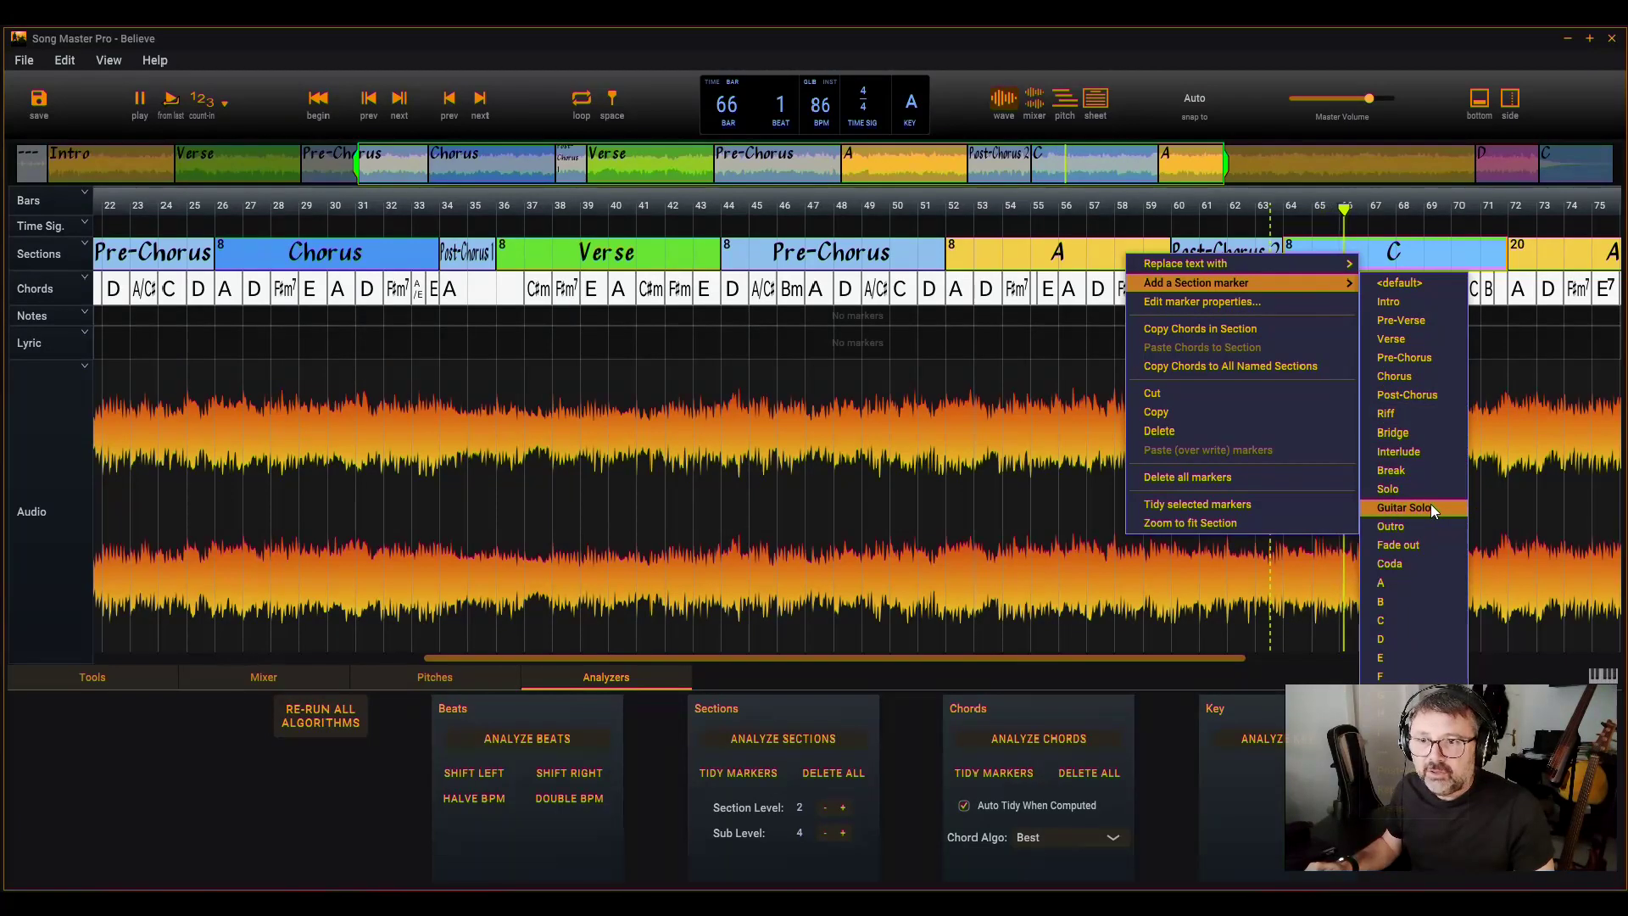
pyautogui.click(1413, 435)
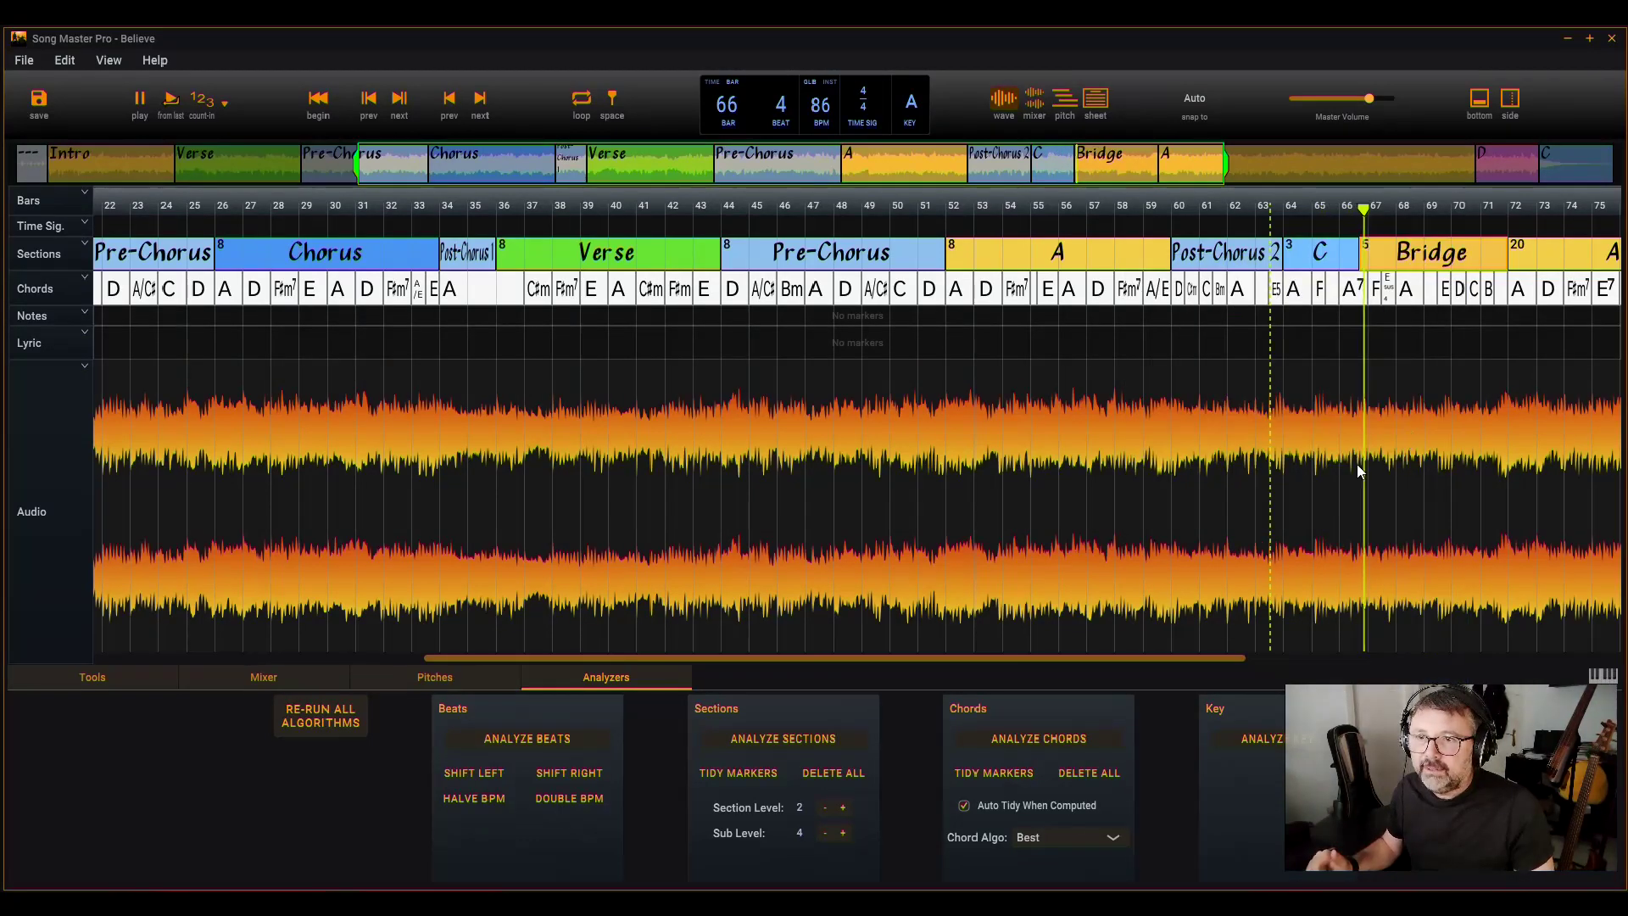
pyautogui.press('Delete')
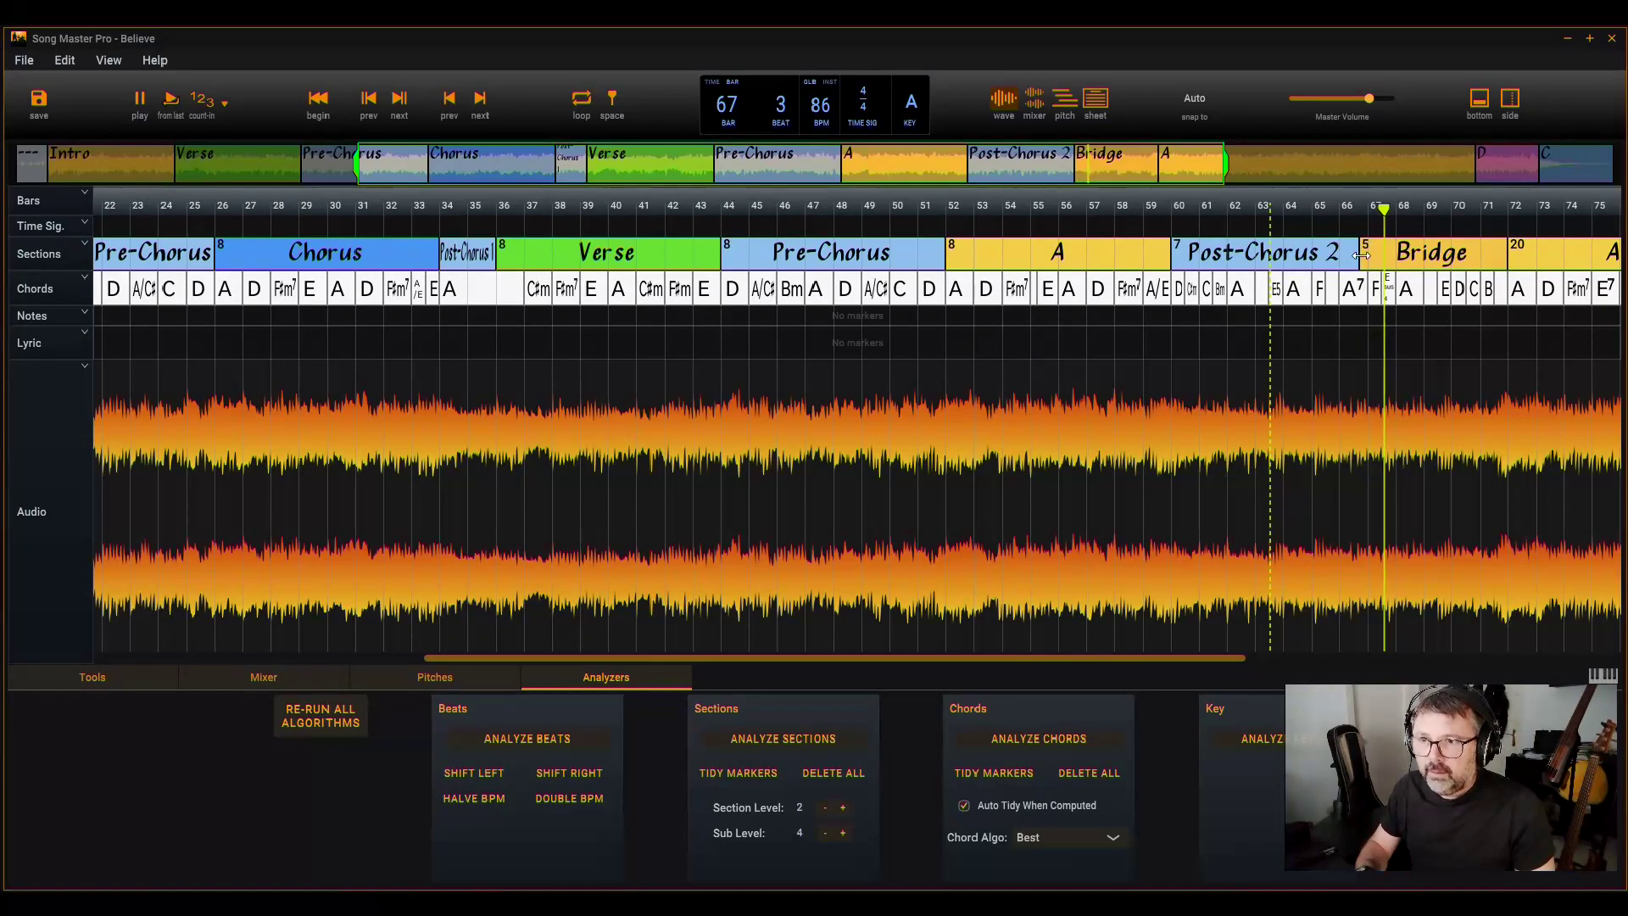
# - Move the start of the Bridge back to bar 64, replaying the end of the preceding A section
pyautogui.moveTo(1361, 254); pyautogui.dragTo(1261, 260)
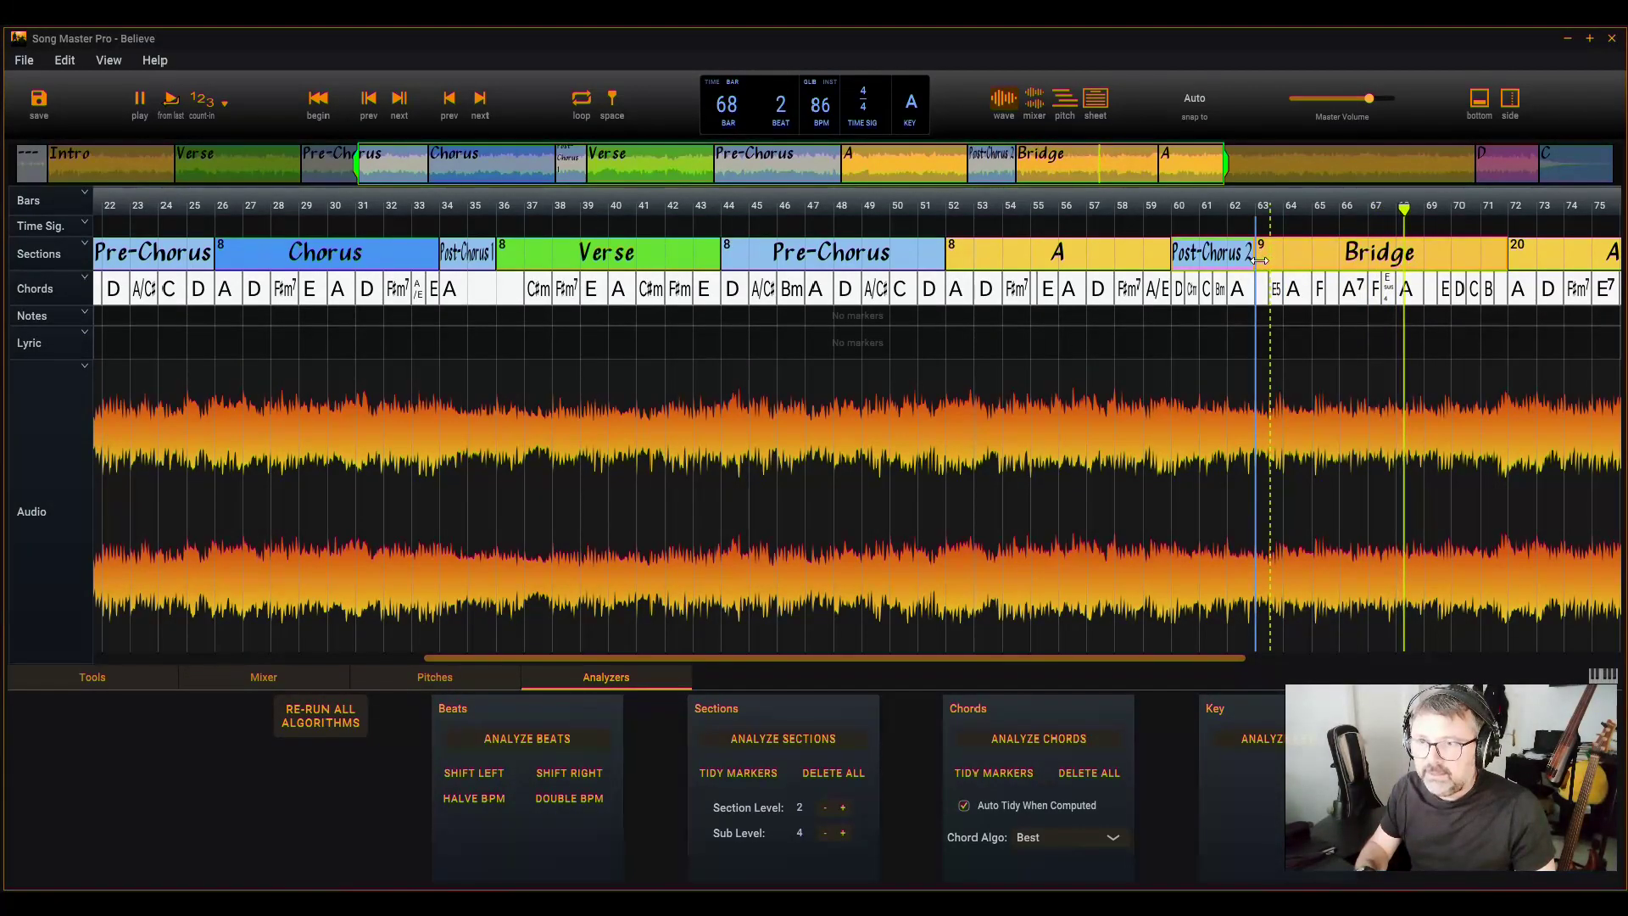
pyautogui.scroll(3, 1365, 378)
pyautogui.scroll(-2, 642, 413)
pyautogui.scroll(-1, 642, 413)
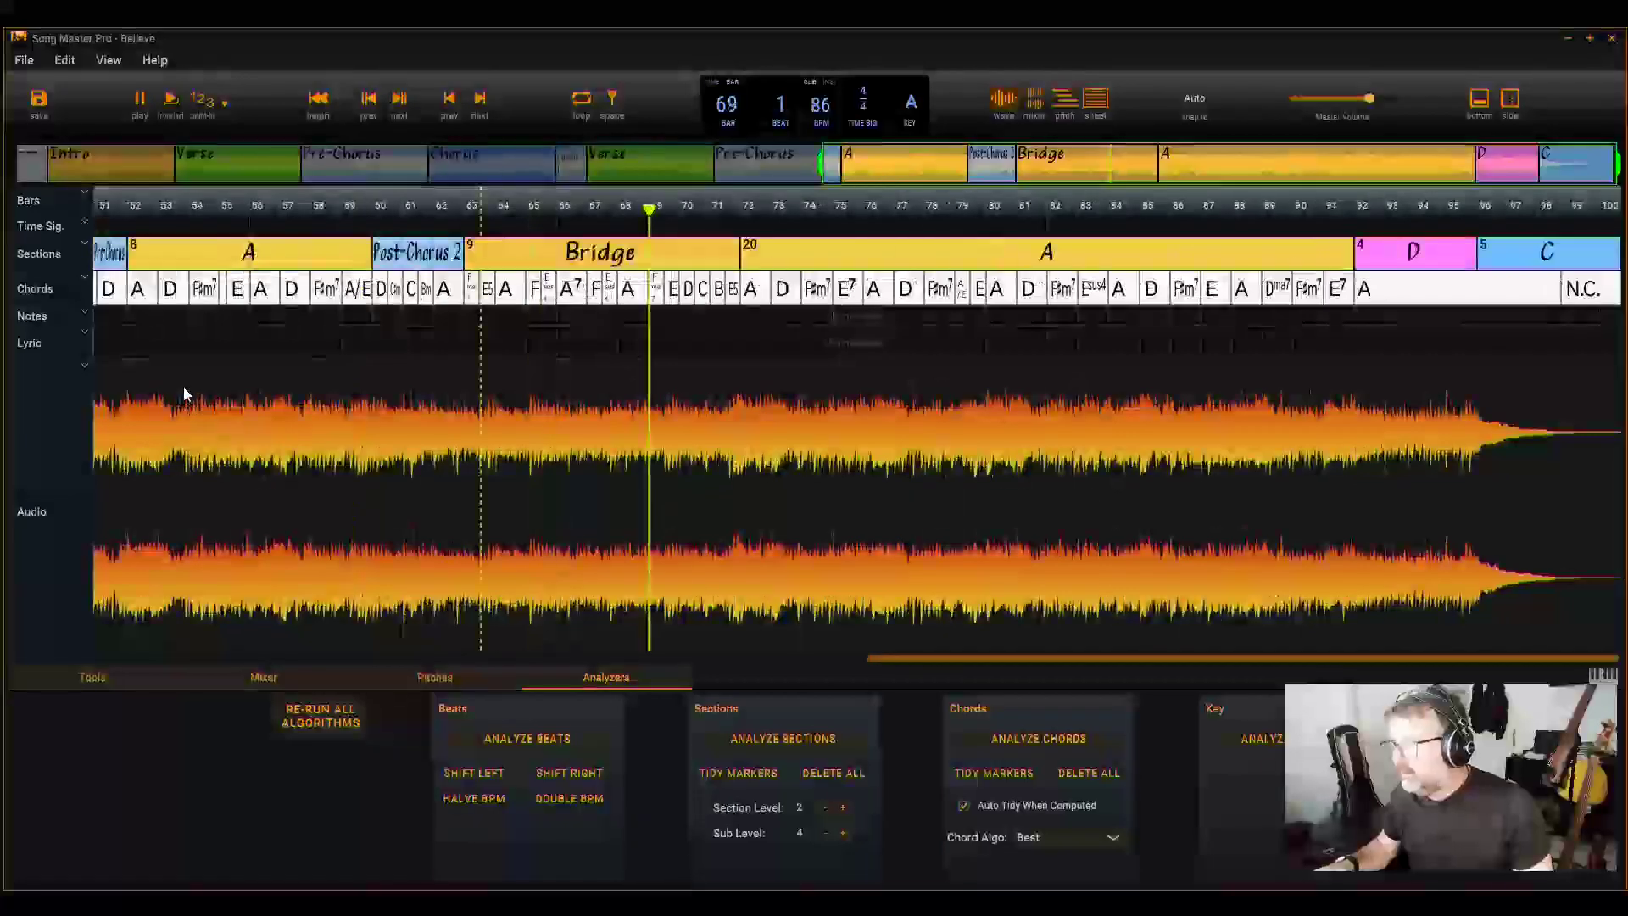
pyautogui.click(332, 365)
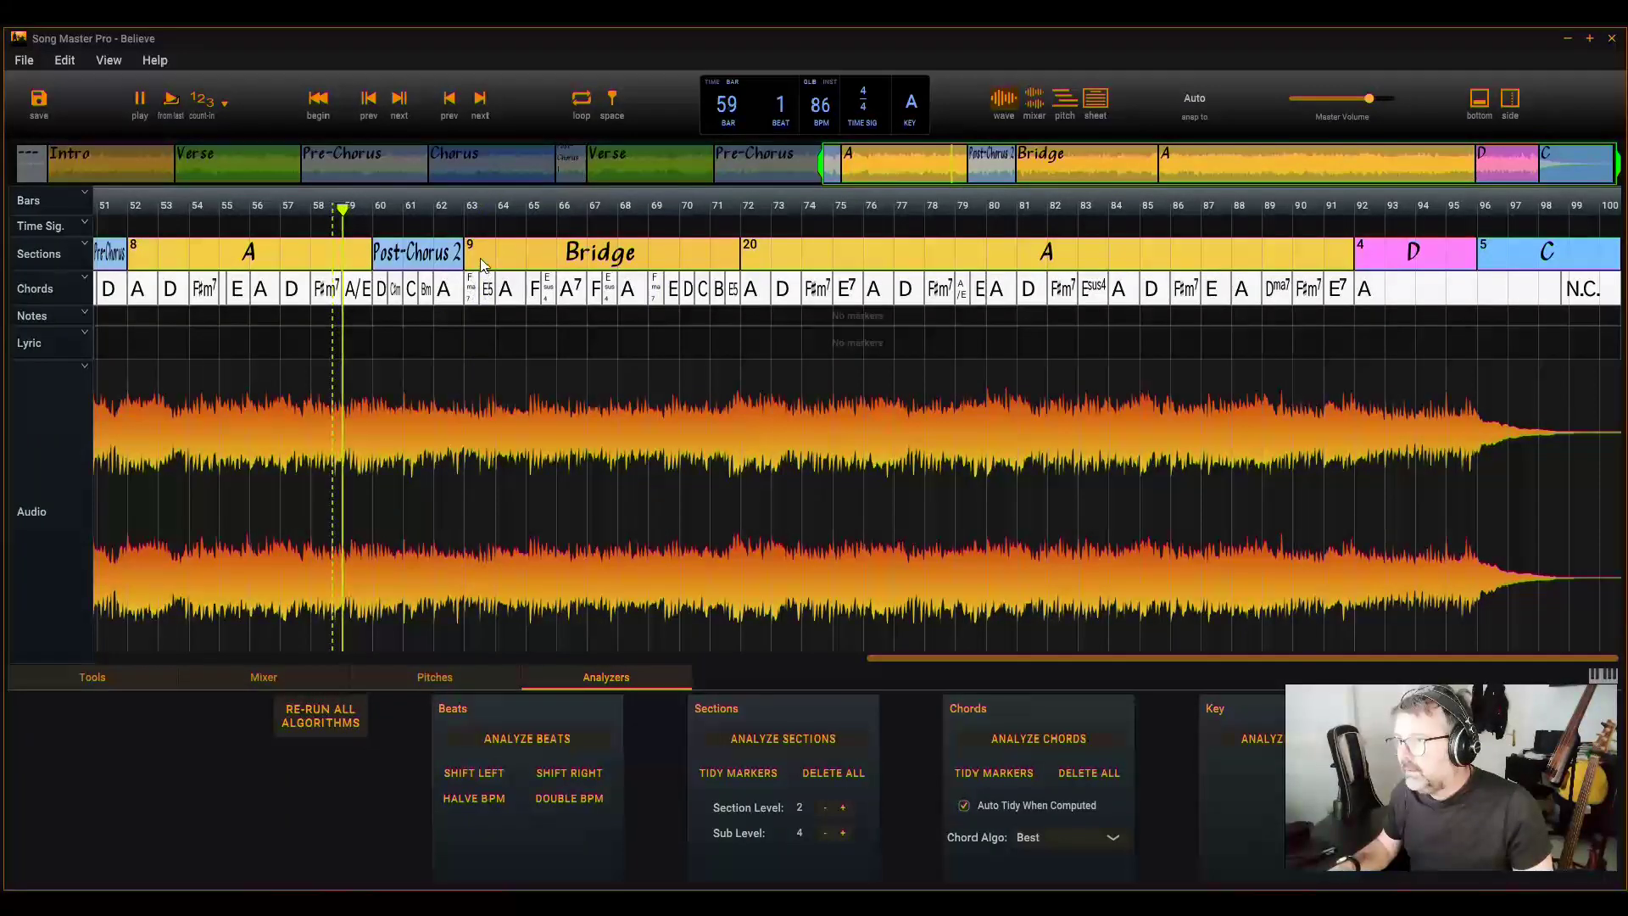
pyautogui.moveTo(464, 258); pyautogui.dragTo(490, 260)
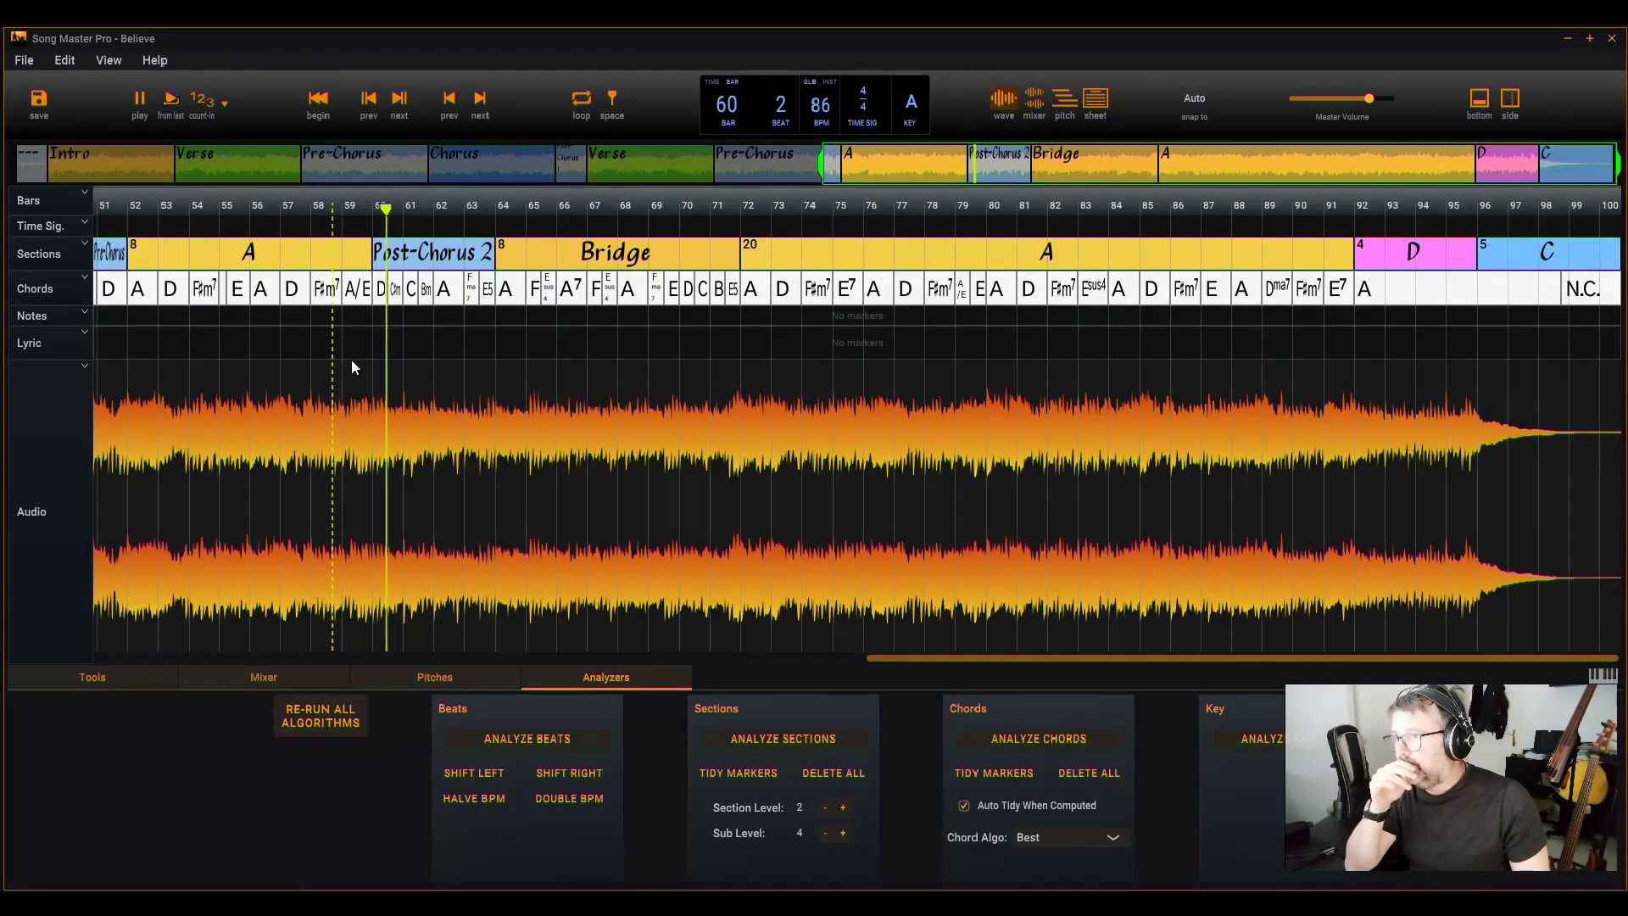
# - Listen to the end of the Bridge and rename the A section starting at bar 72 as Chorus
pyautogui.scroll(1, 351, 359)
pyautogui.scroll(-1, 539, 377)
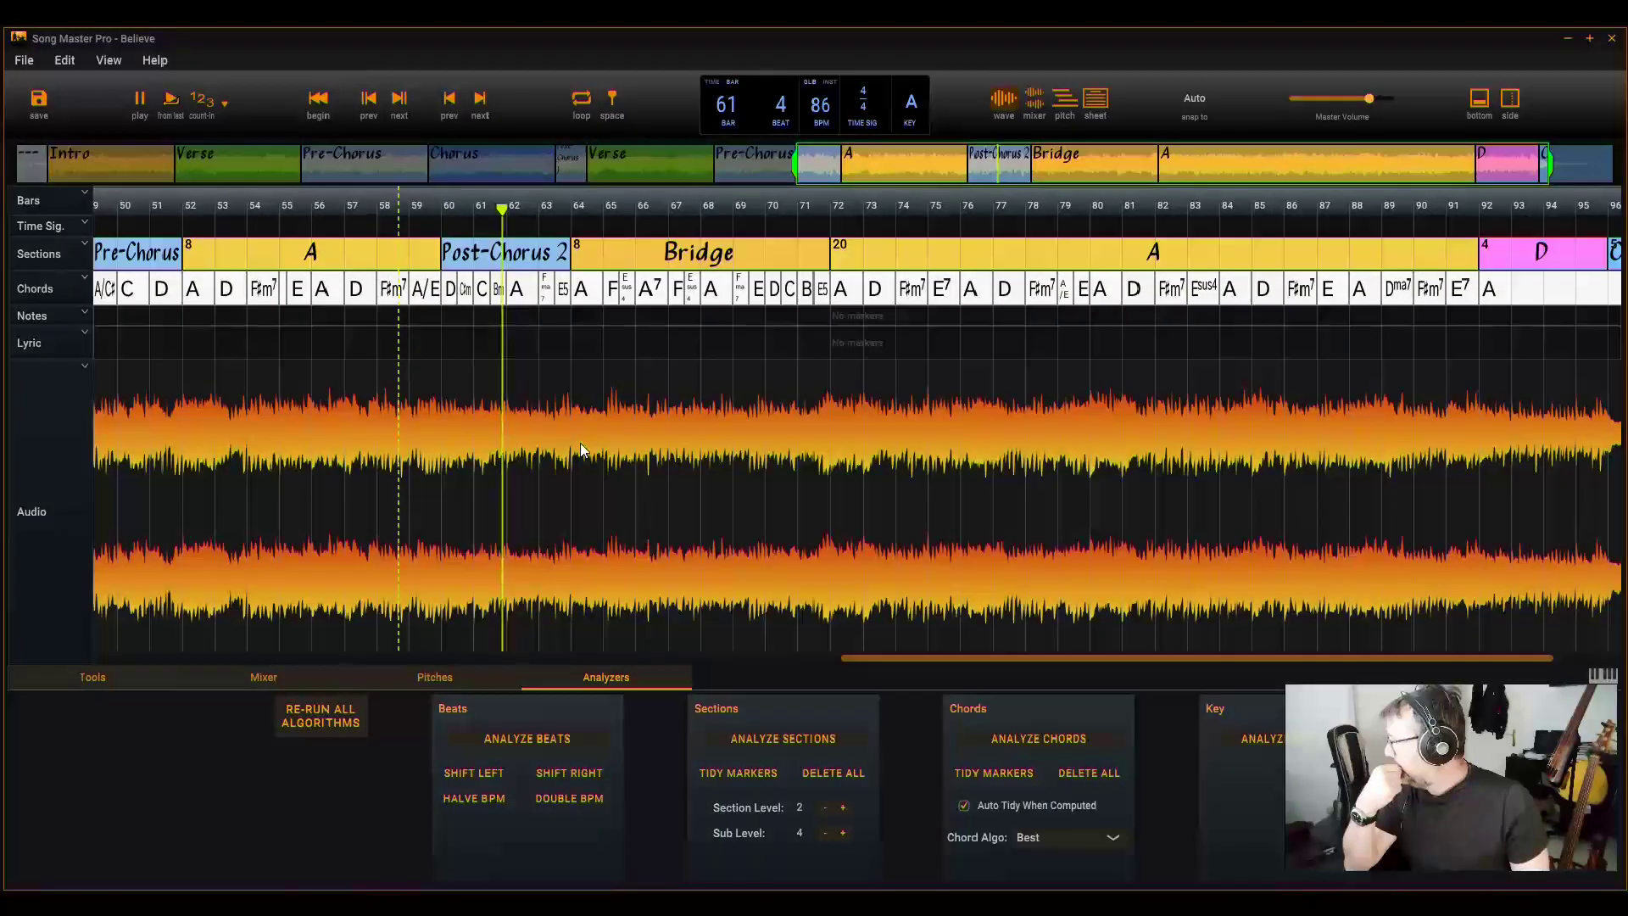
pyautogui.click(797, 378)
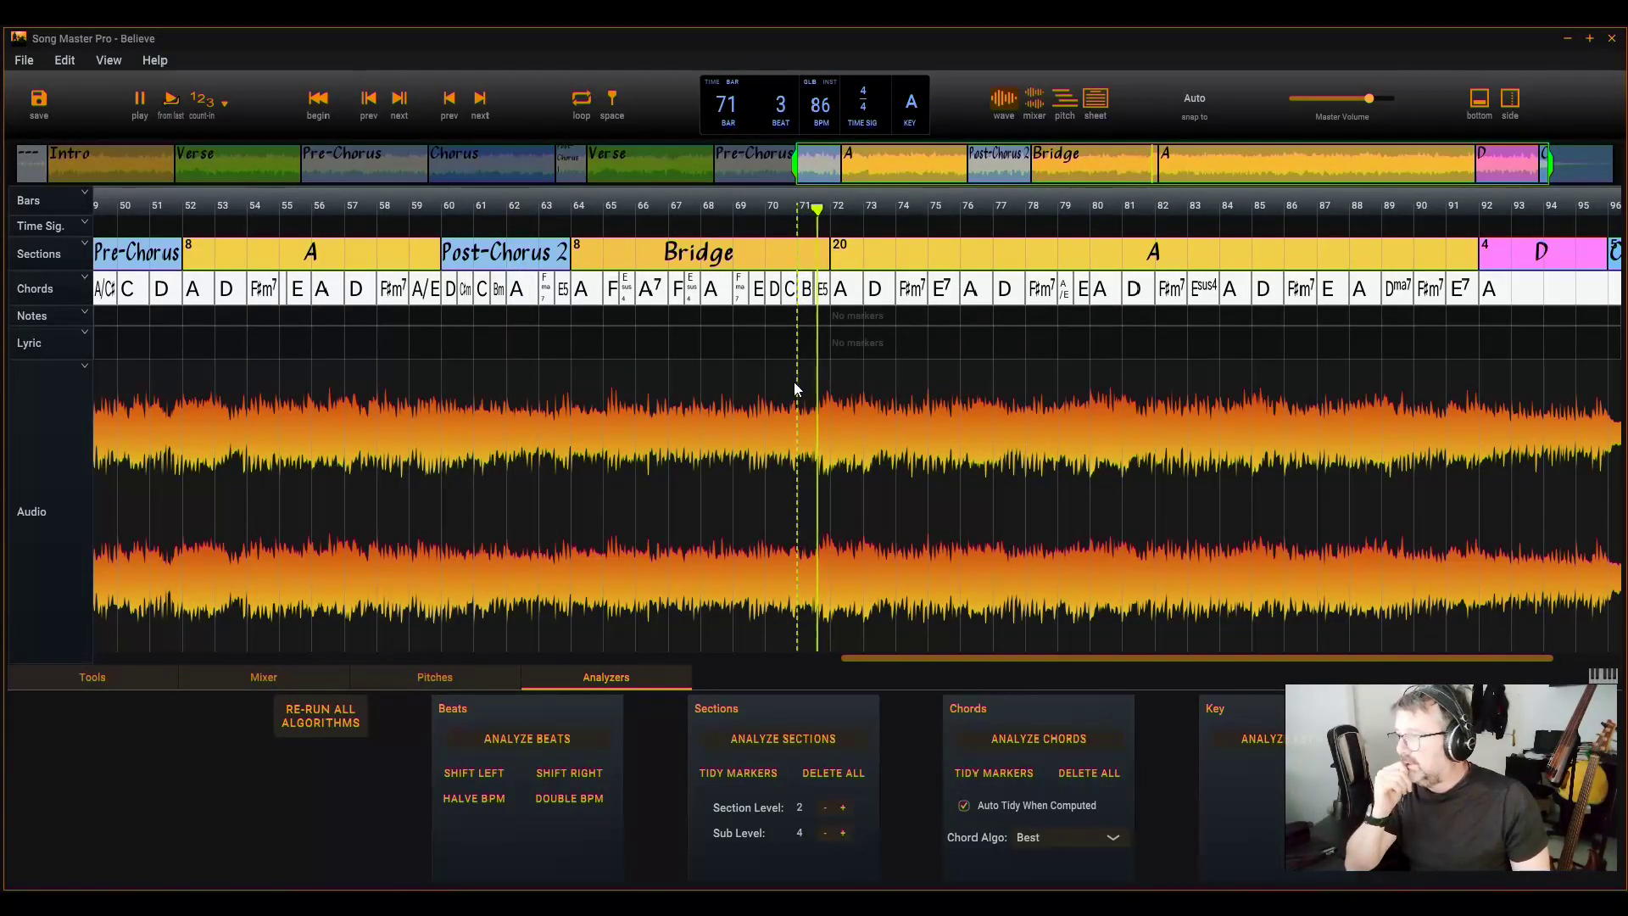
pyautogui.rightClick(892, 247)
pyautogui.moveTo(844, 254)
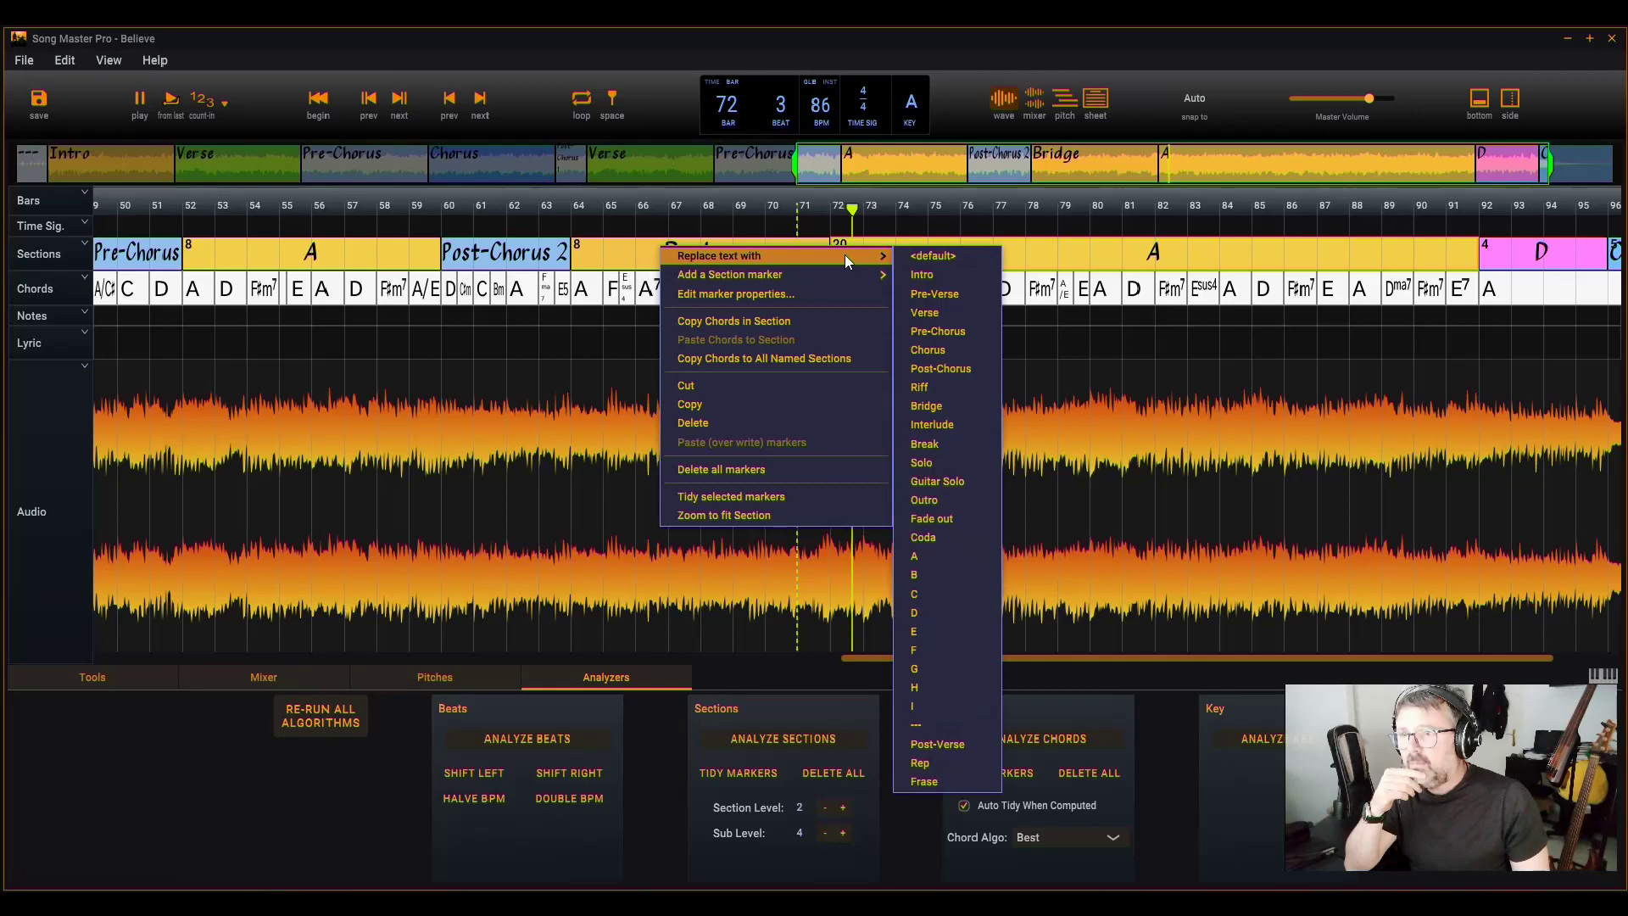
pyautogui.click(933, 350)
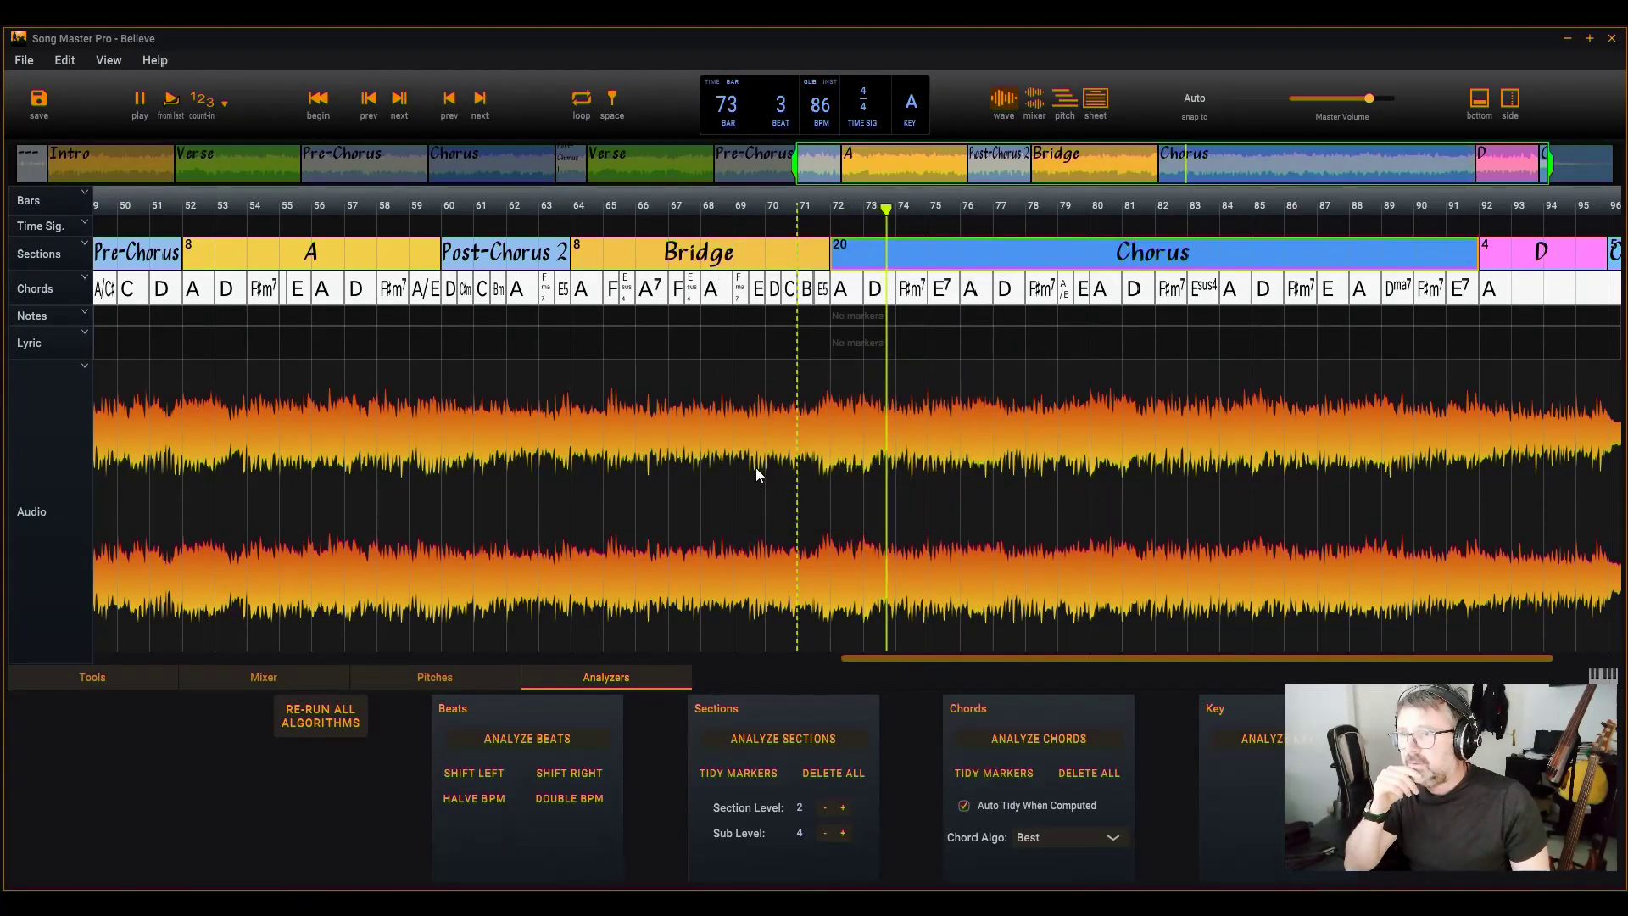
# - Rename the A section starting at bar 52 as Chorus
pyautogui.scroll(-3, 613, 405)
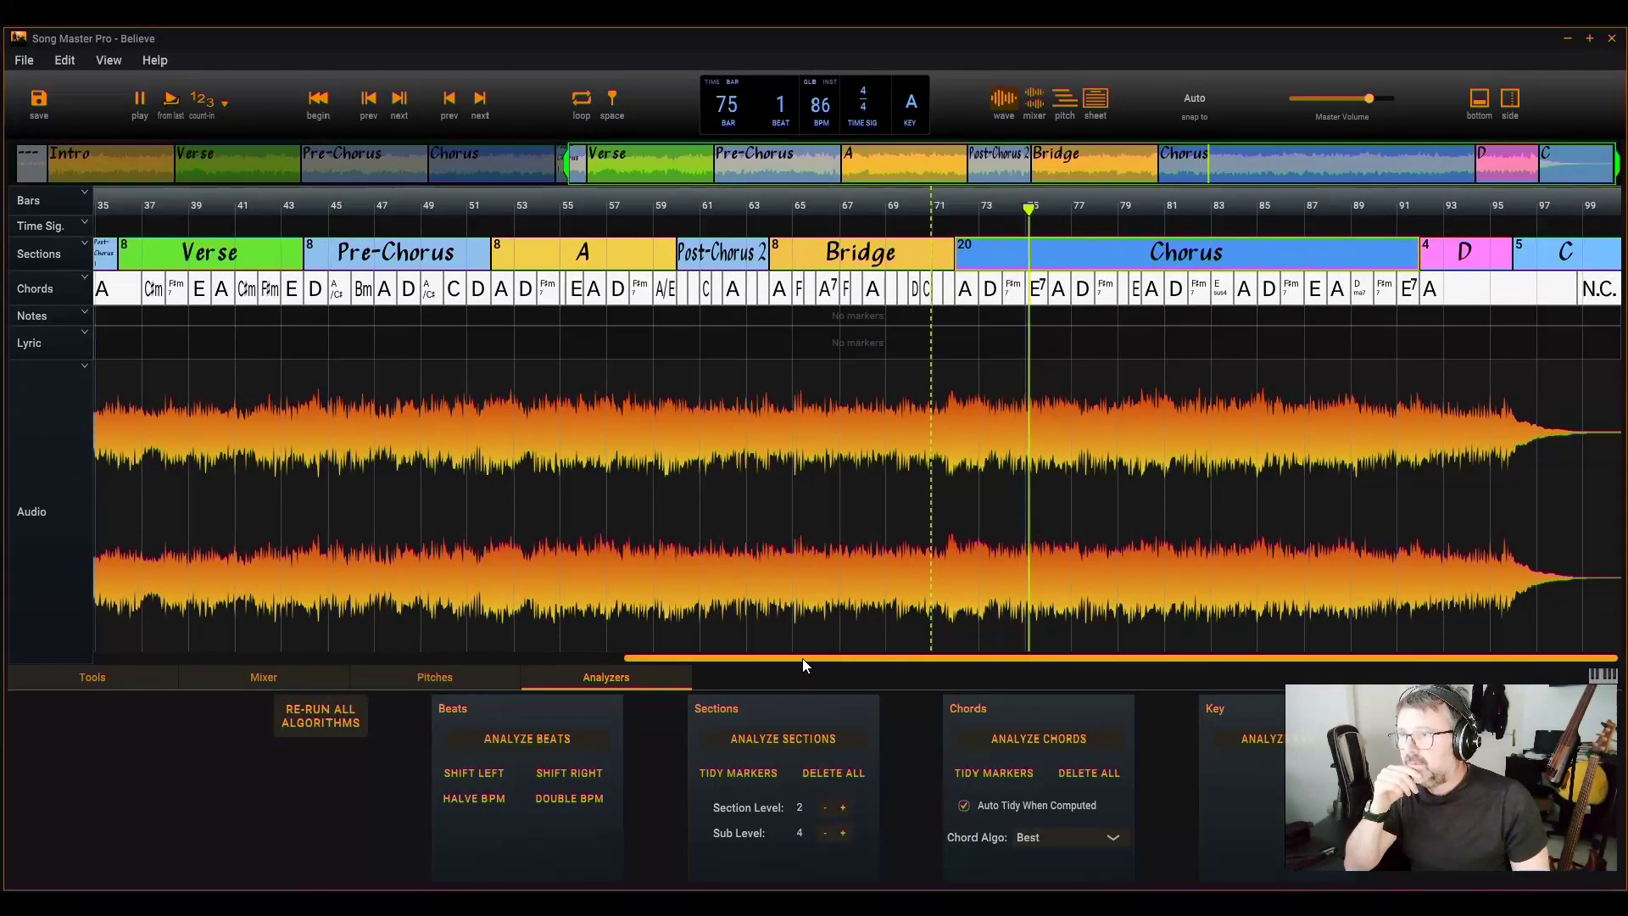
pyautogui.moveTo(802, 658); pyautogui.dragTo(752, 659)
pyautogui.rightClick(595, 251)
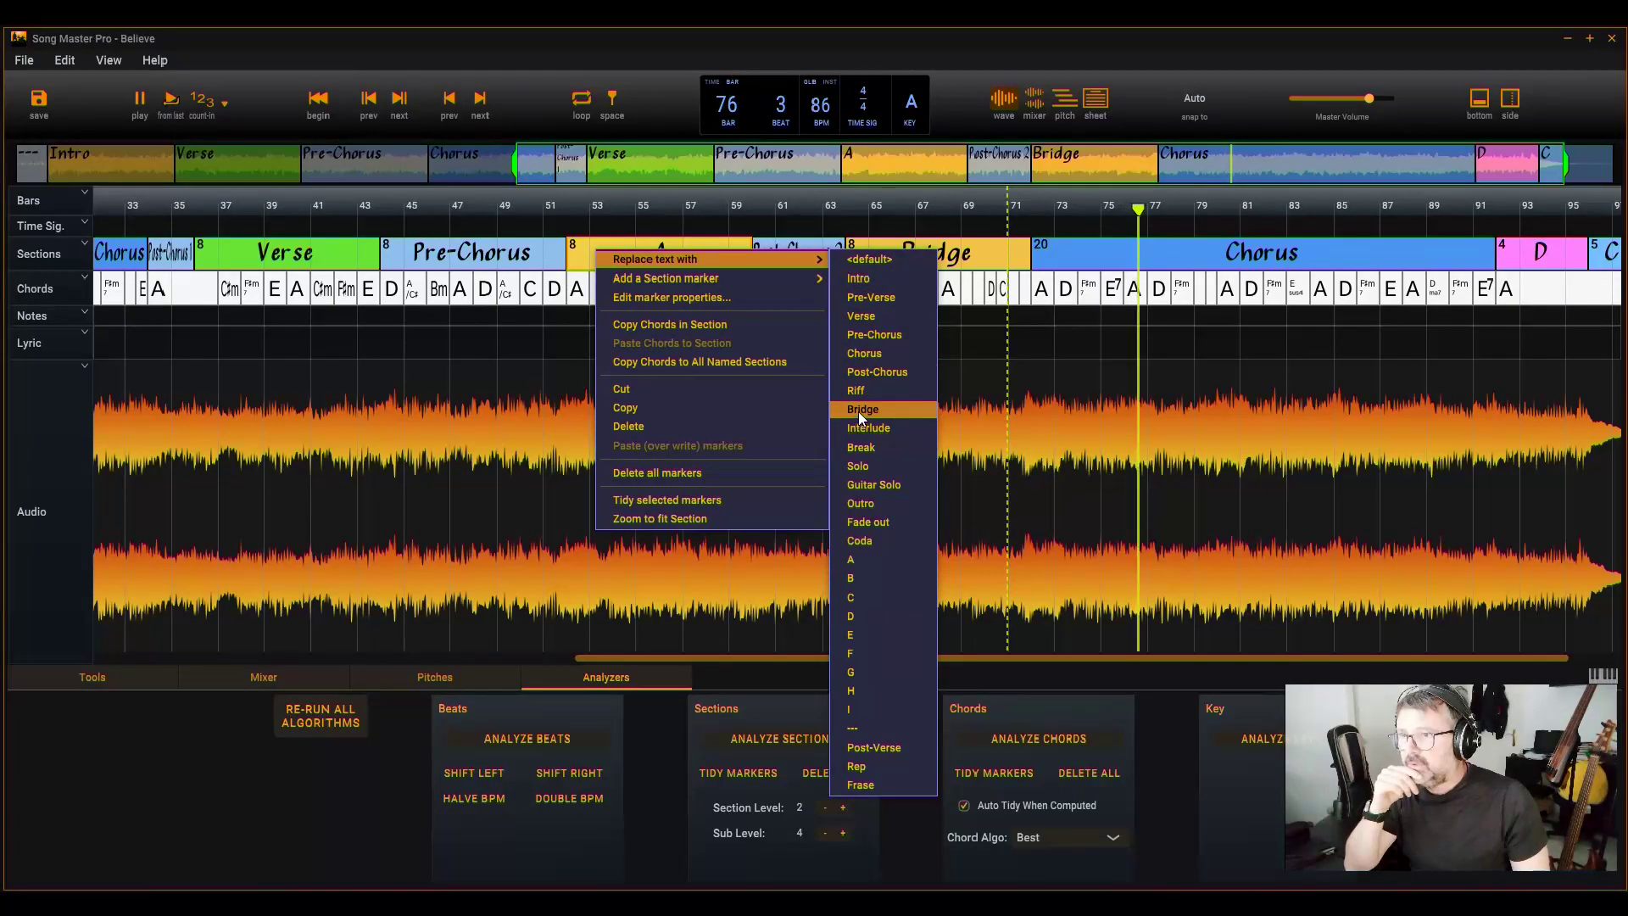
pyautogui.click(870, 353)
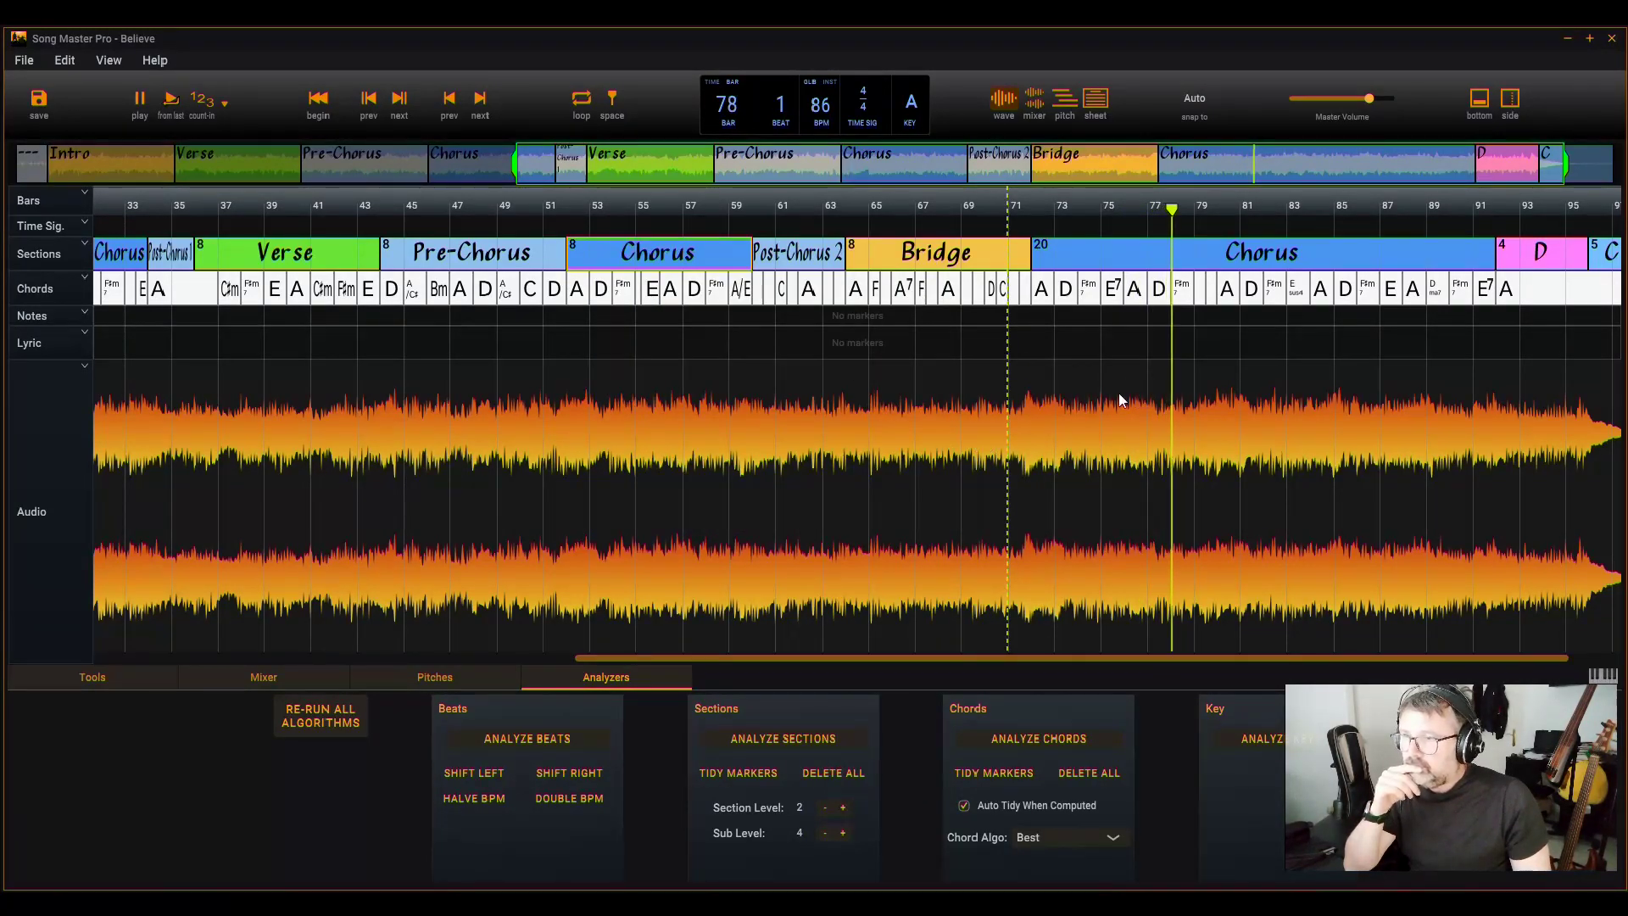
# - Compare the openings of the Choruses at bars 52 and 72 by ear, and split the latter at bar 80
pyautogui.click(574, 377)
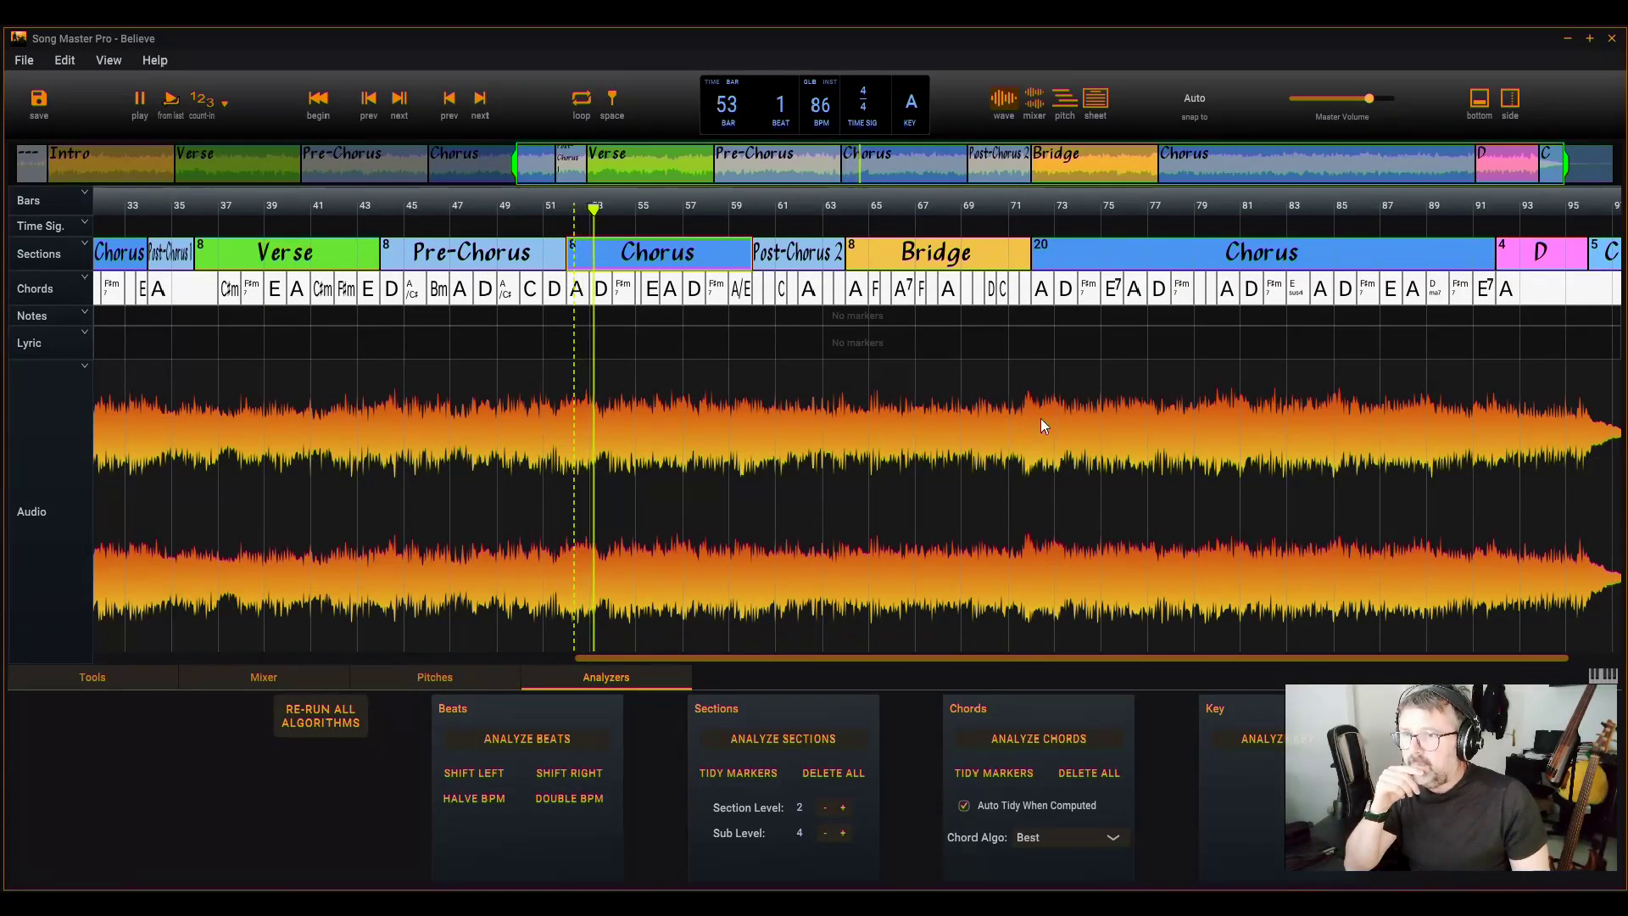
pyautogui.click(1036, 370)
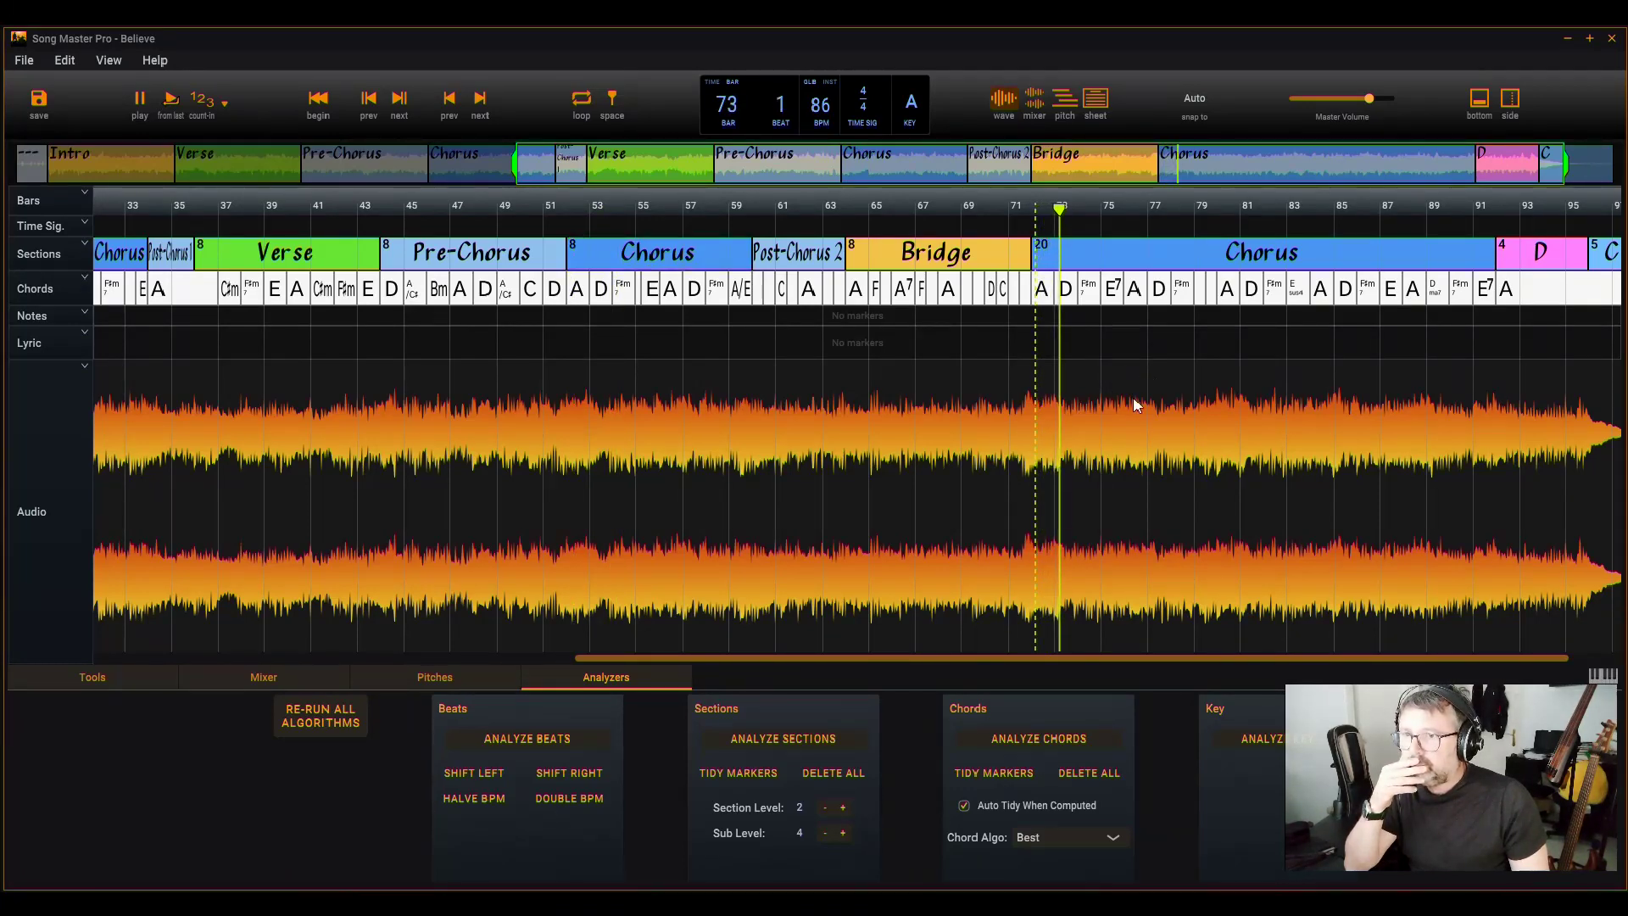
pyautogui.click(1130, 373)
pyautogui.scroll(3, 1166, 411)
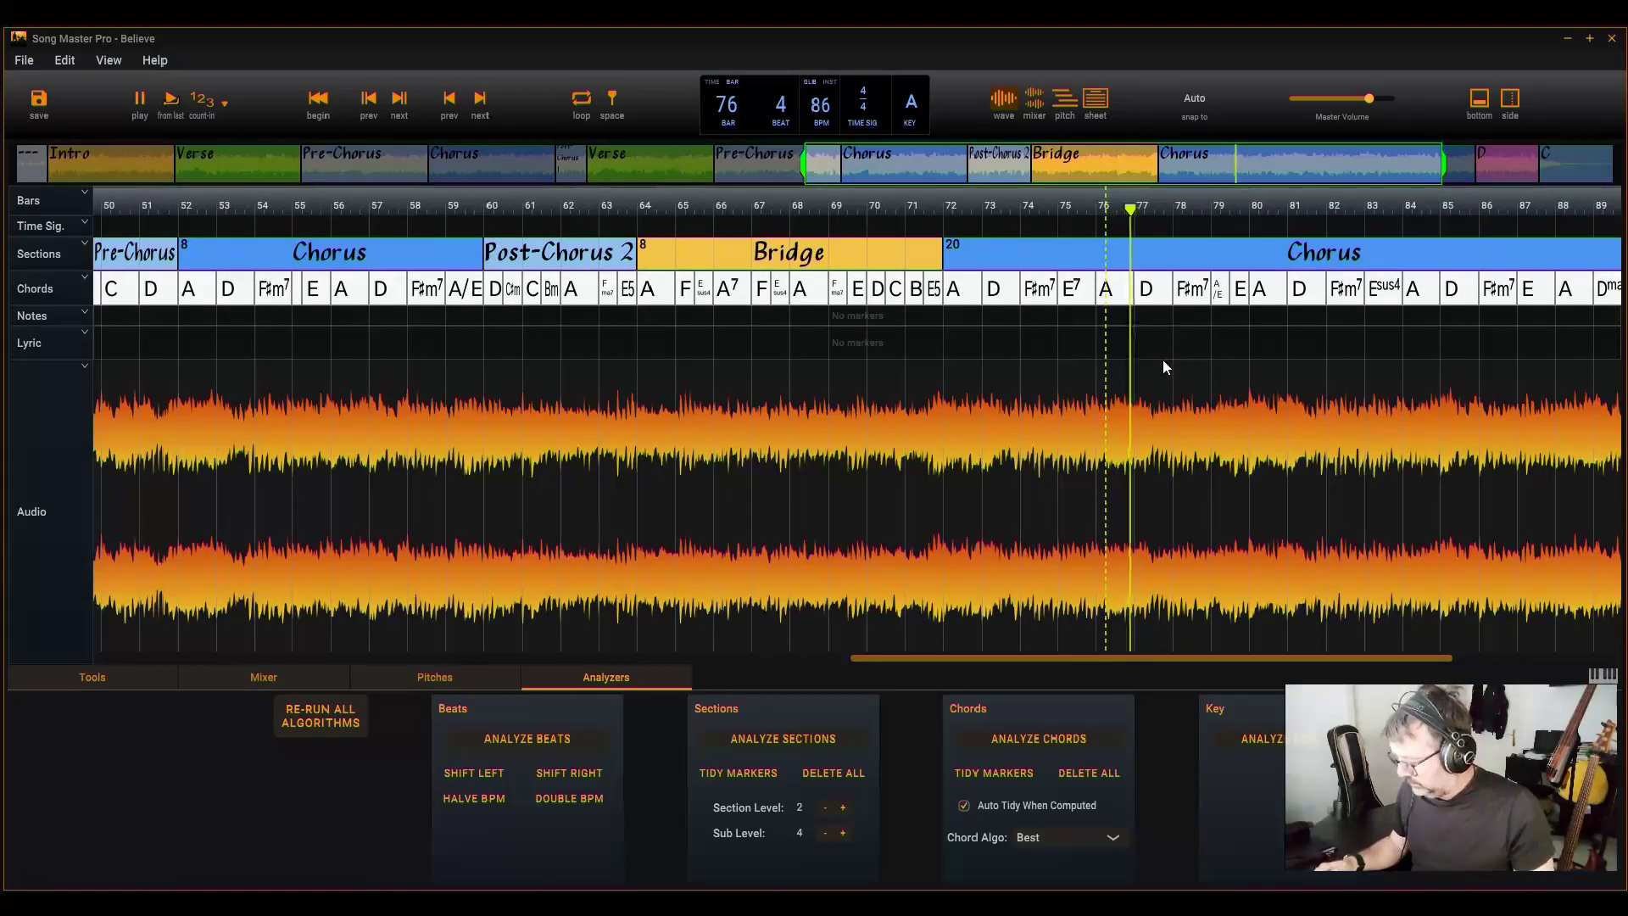
pyautogui.doubleClick(1208, 250)
pyautogui.moveTo(1212, 256); pyautogui.dragTo(1246, 255)
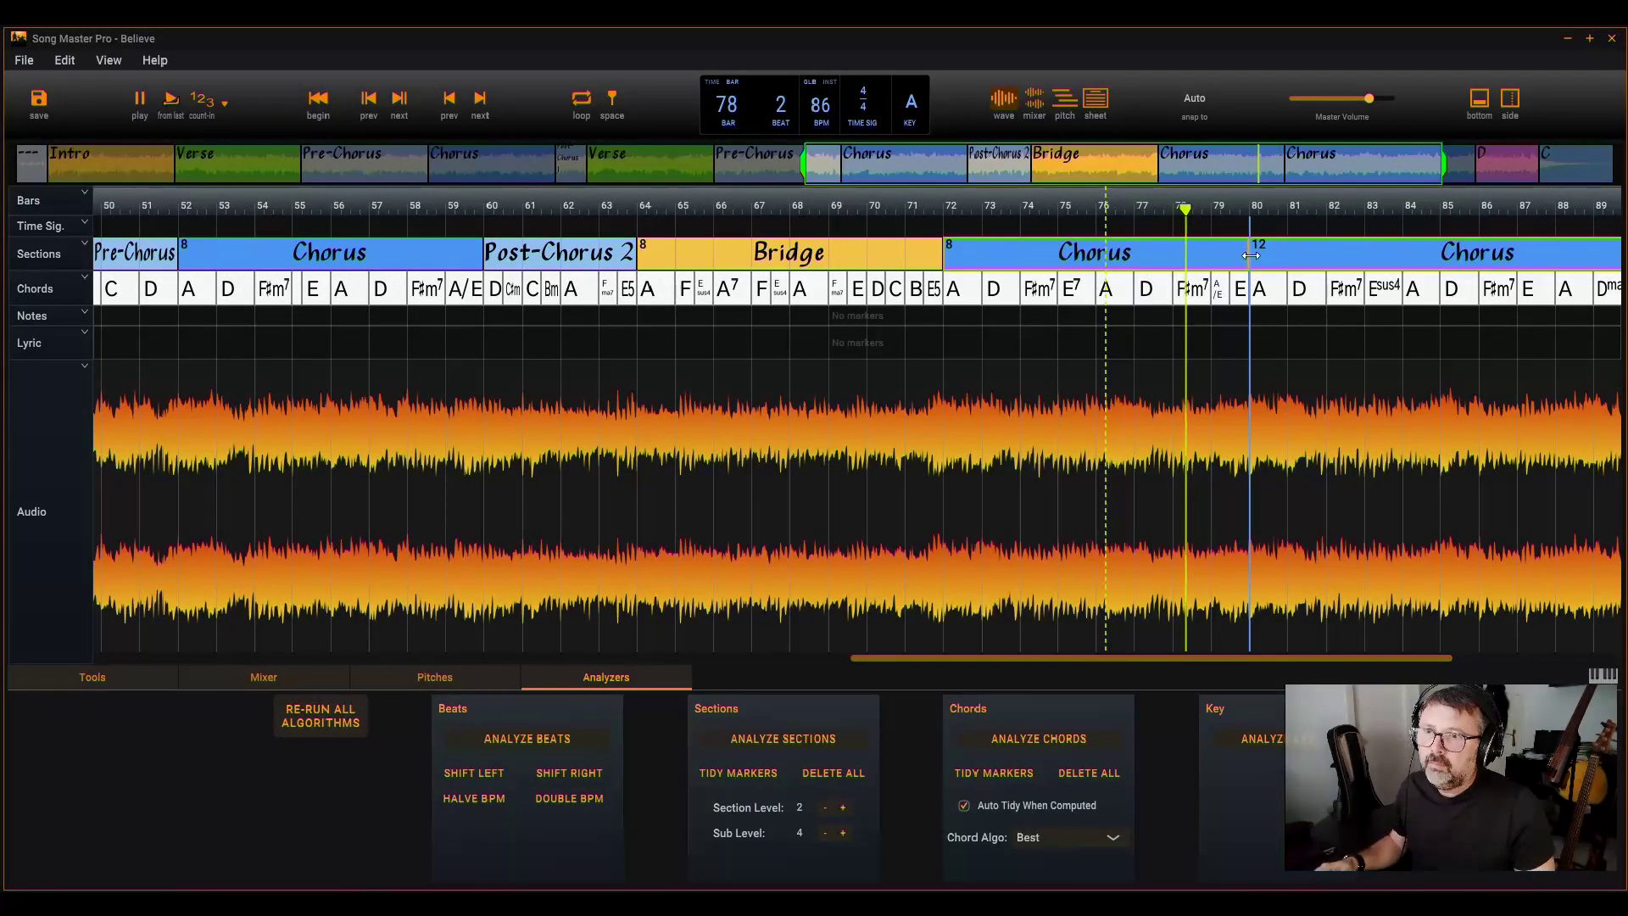
# - Split the Chorus starting at bar 80 again at bar 88
pyautogui.scroll(-2, 1211, 410)
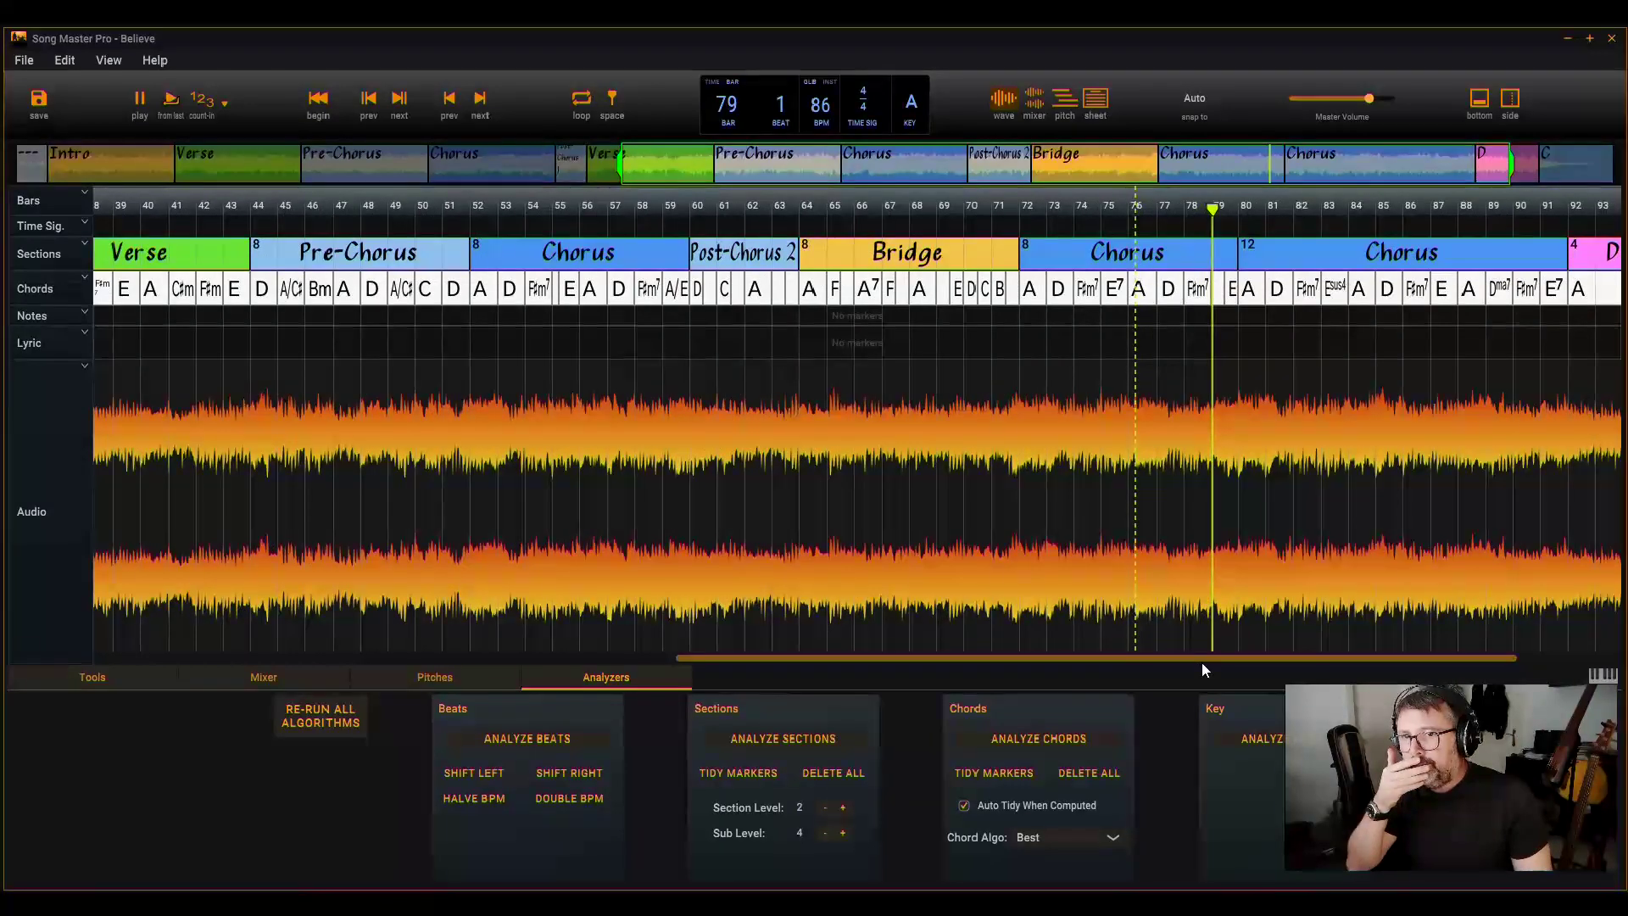
pyautogui.moveTo(1203, 658); pyautogui.dragTo(1307, 651)
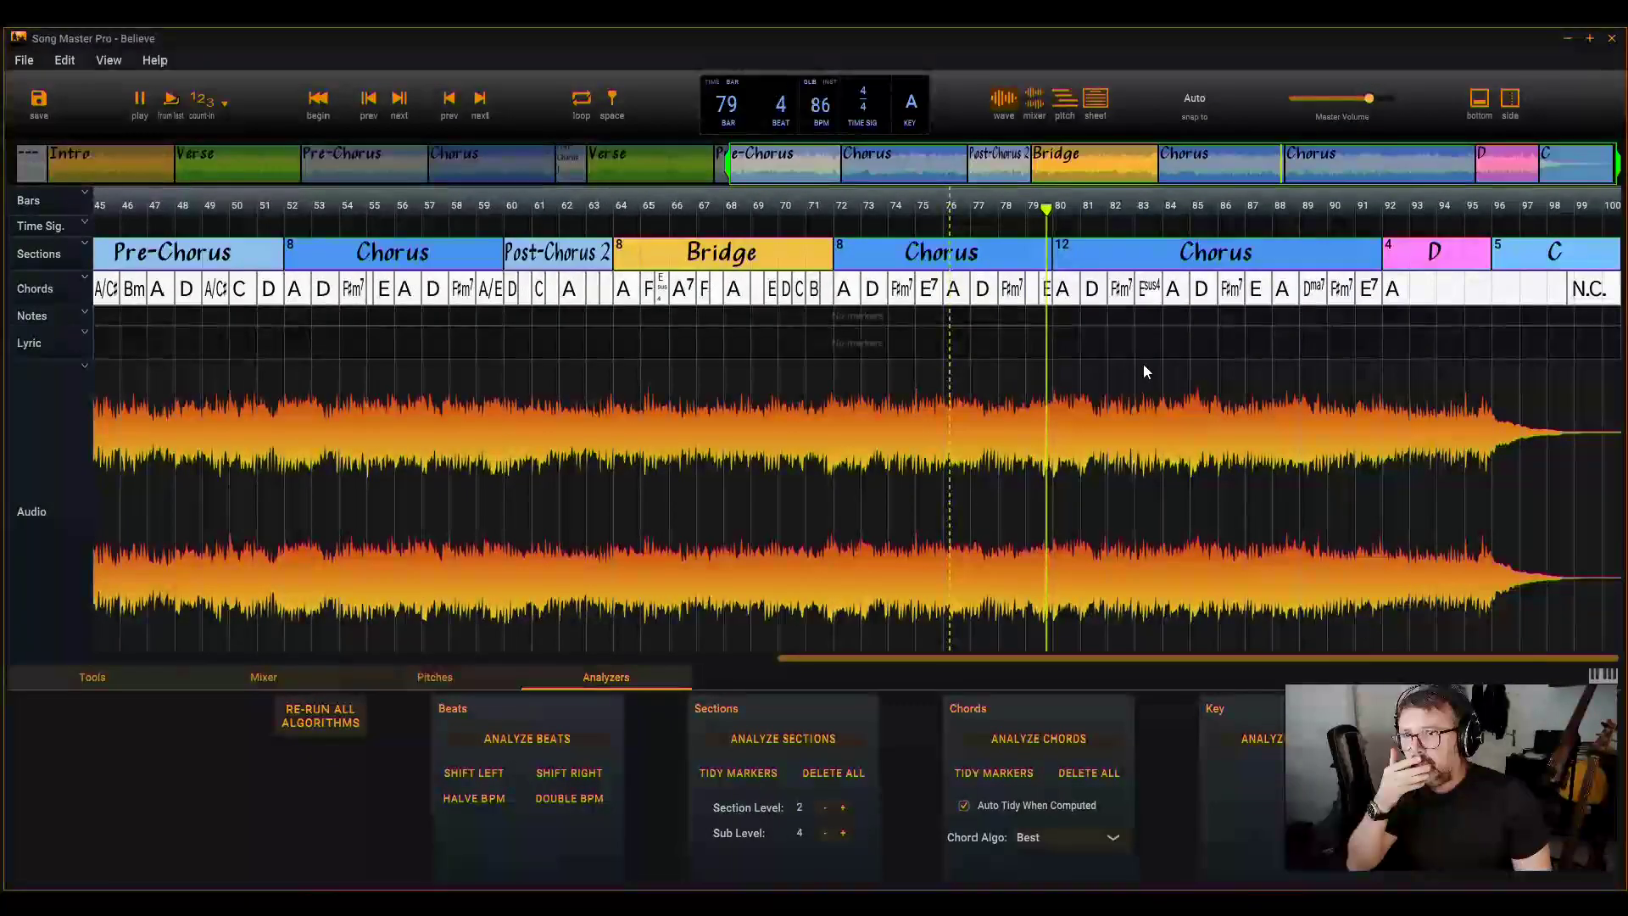
pyautogui.doubleClick(1244, 253)
pyautogui.moveTo(1252, 257); pyautogui.dragTo(1274, 256)
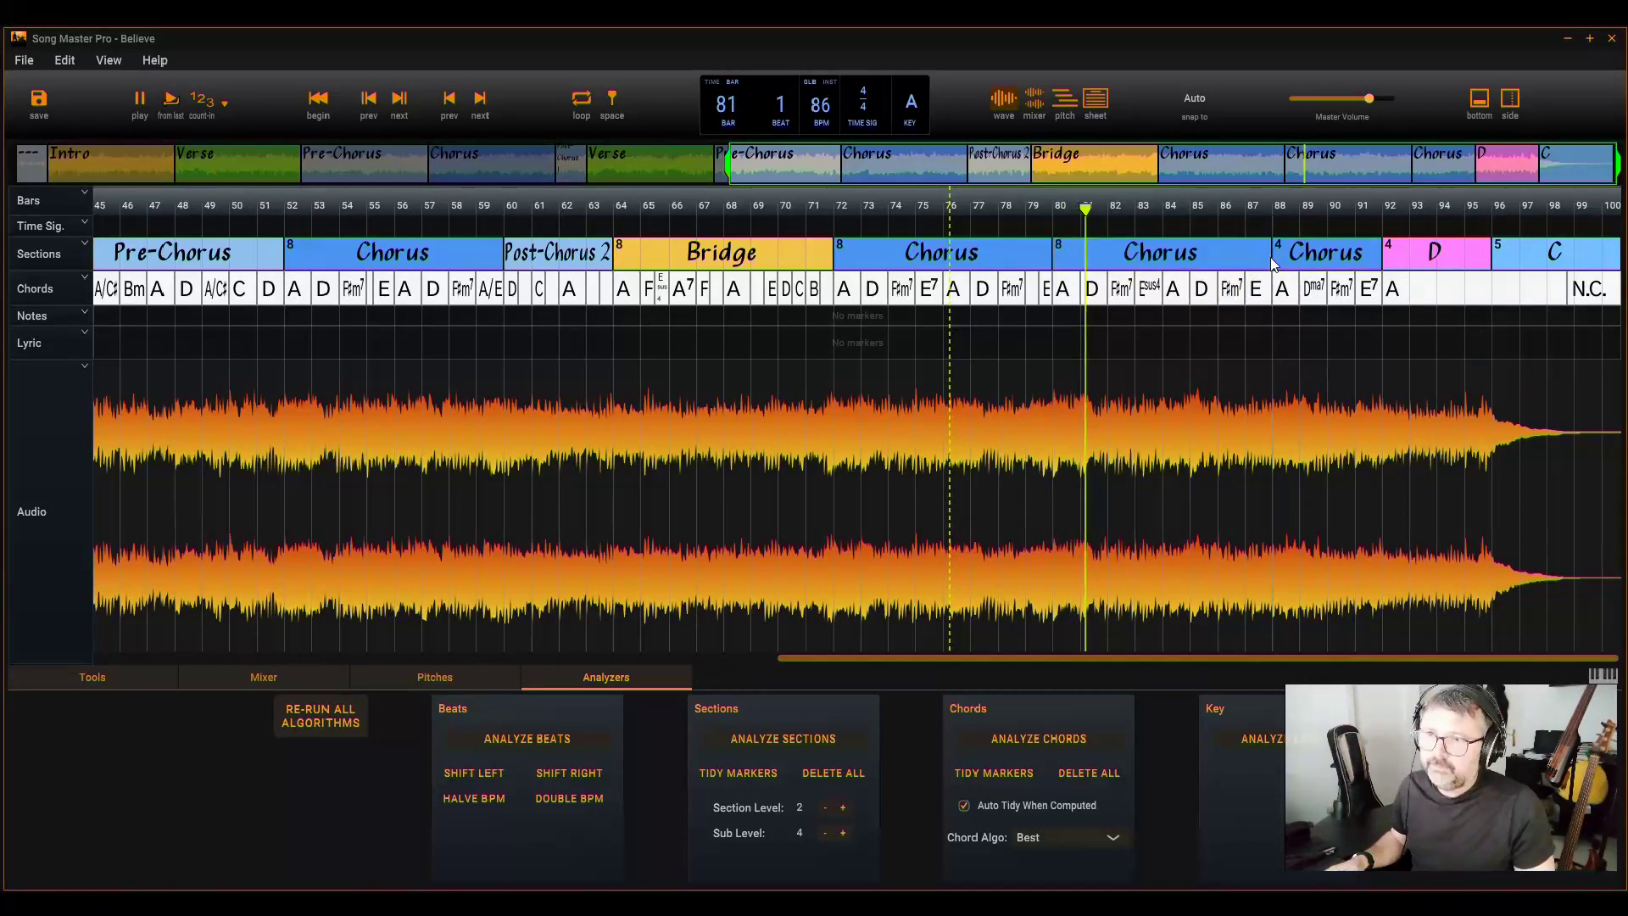
# - Play from bar 87 into the D section, delete the final C marker and rename the D section as Coda
pyautogui.click(1262, 356)
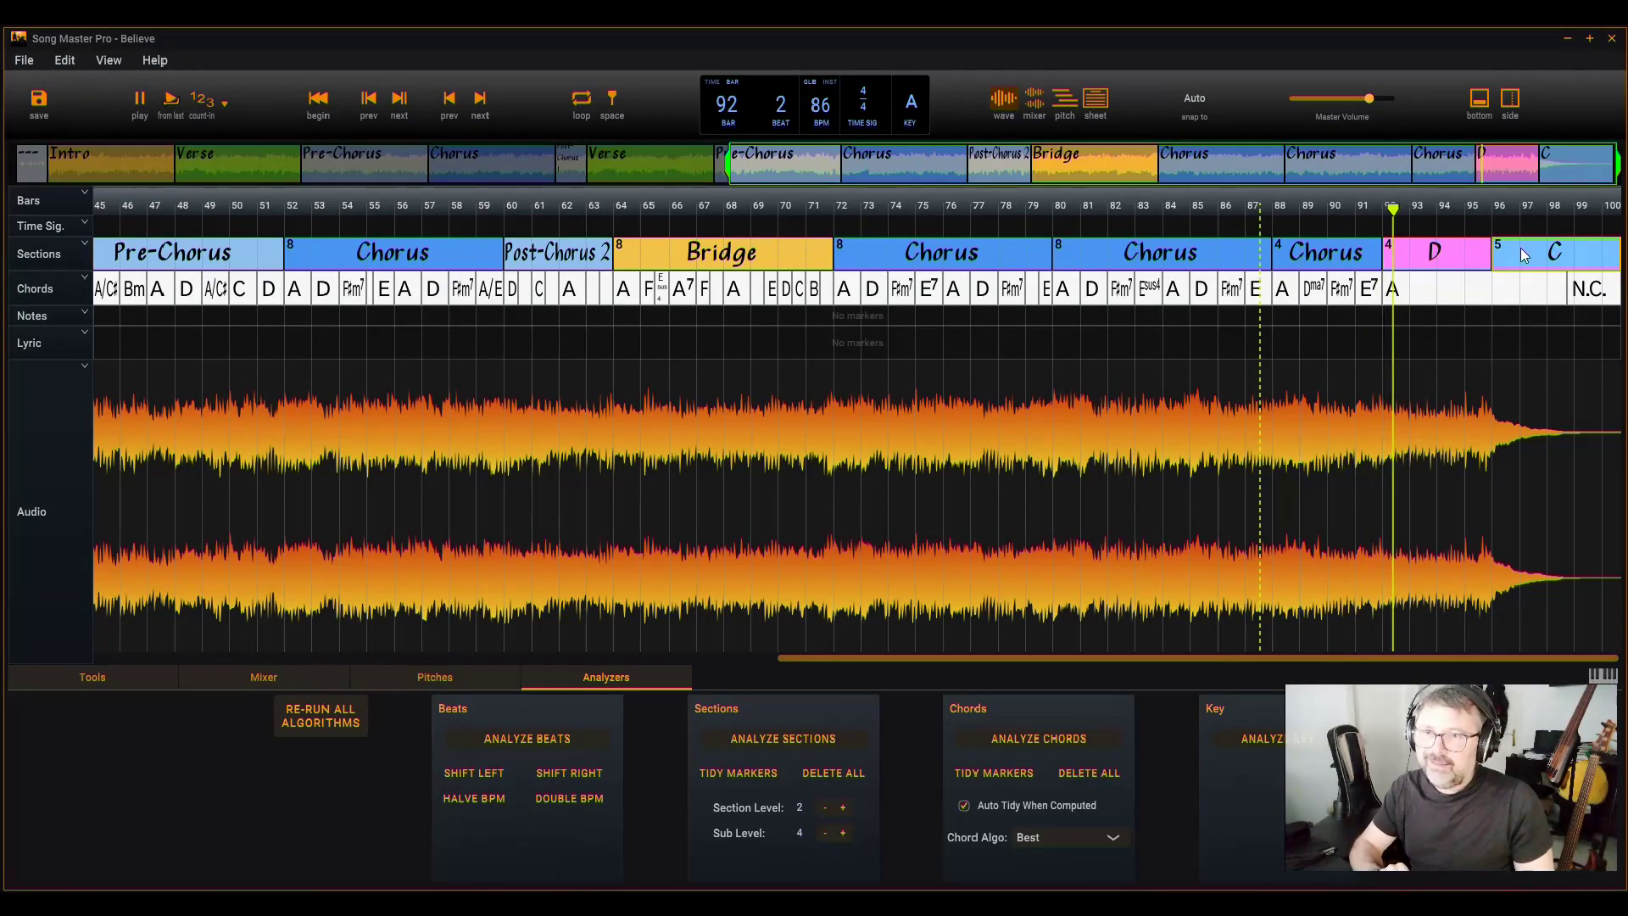
pyautogui.press('Delete')
pyautogui.rightClick(1431, 251)
pyautogui.moveTo(1372, 252)
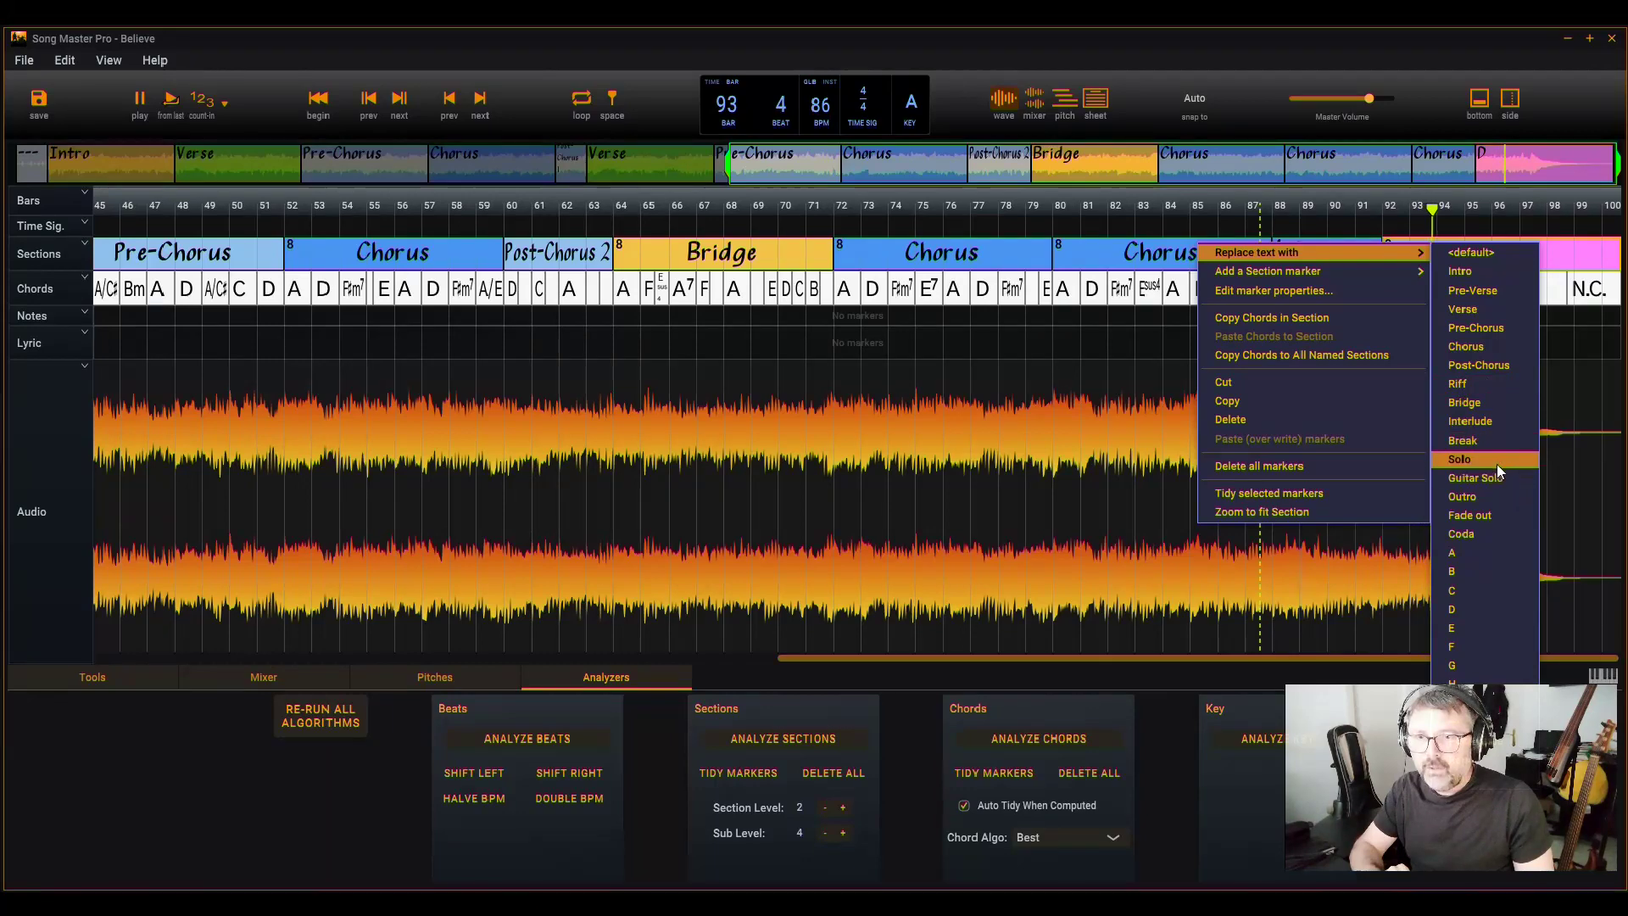
pyautogui.click(1489, 531)
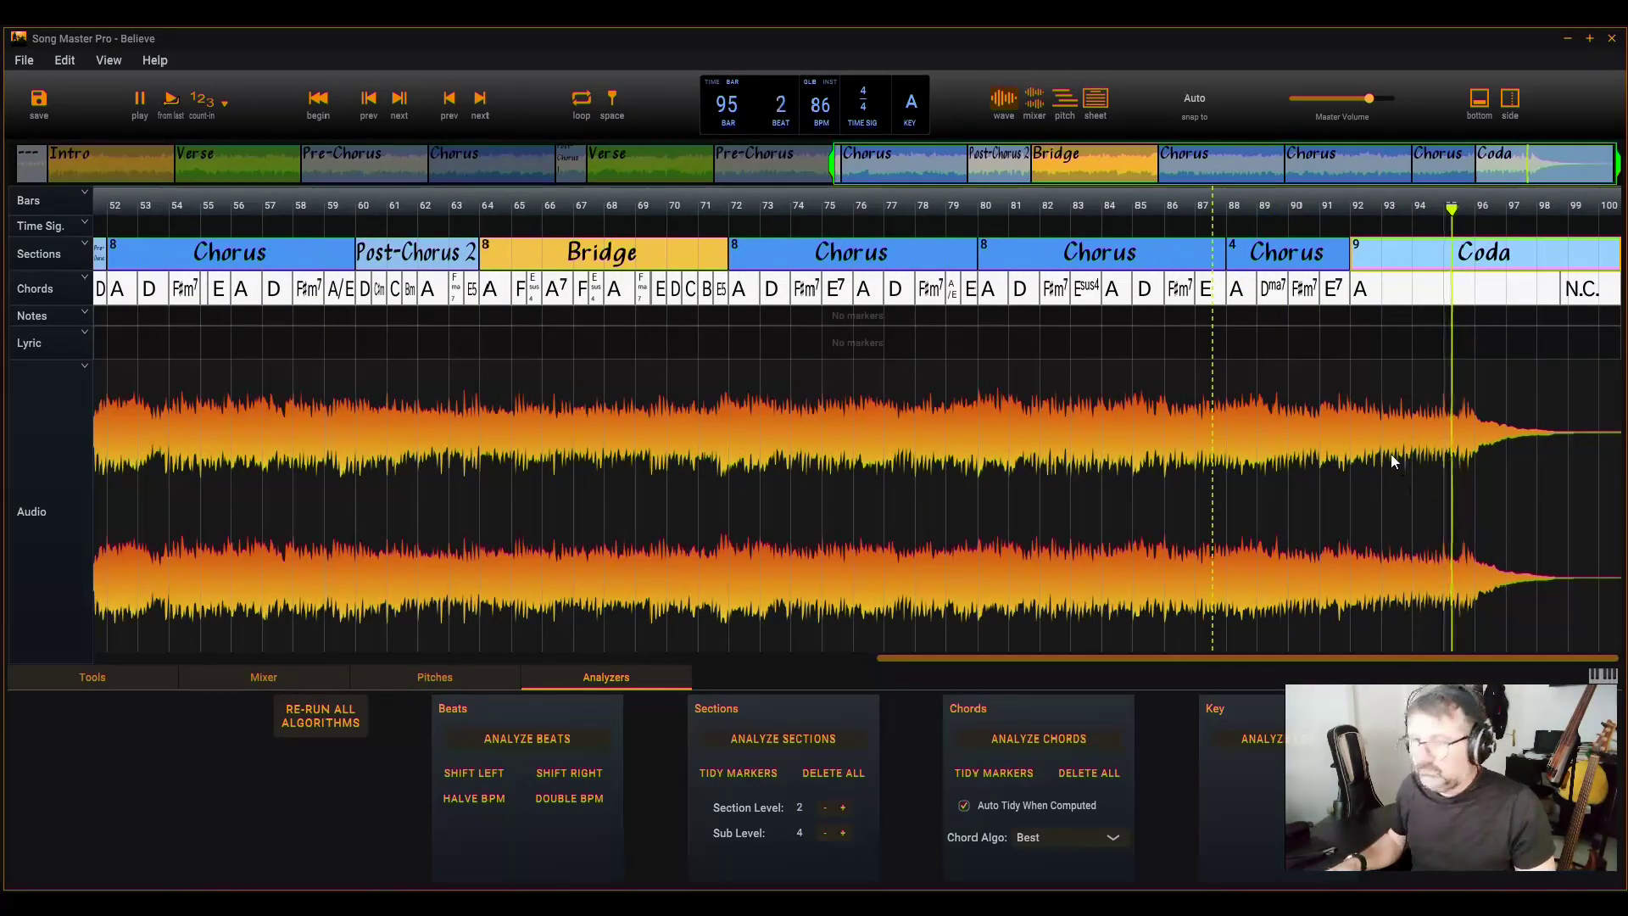
# - Split the Coda section at bar 97
pyautogui.scroll(-2, 1391, 455)
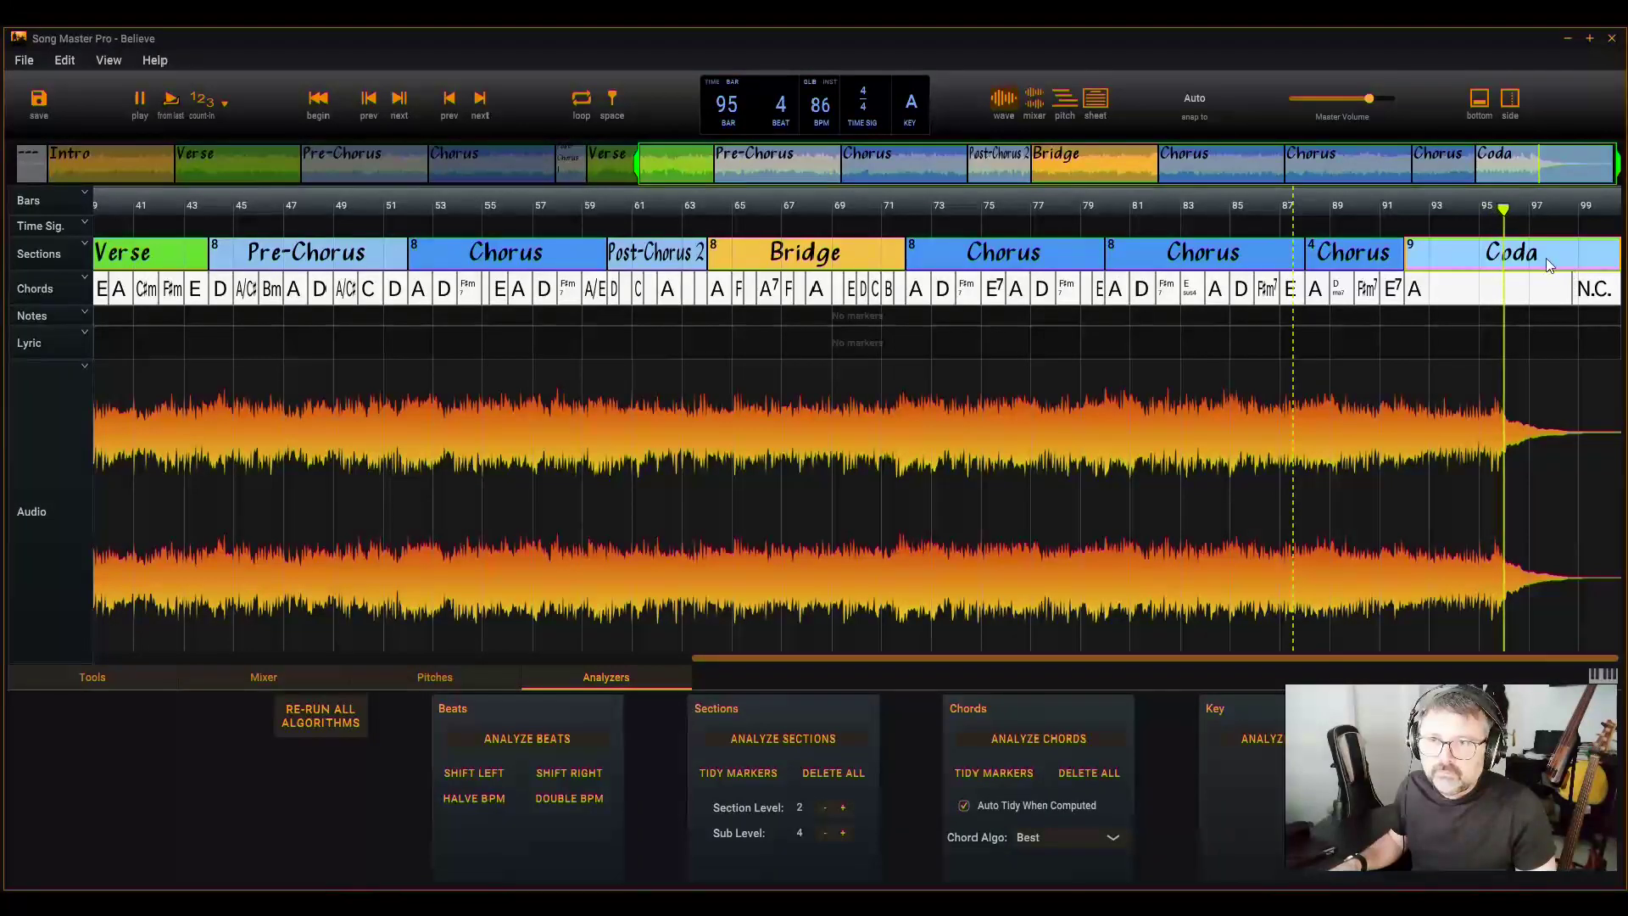
pyautogui.scroll(2, 1514, 264)
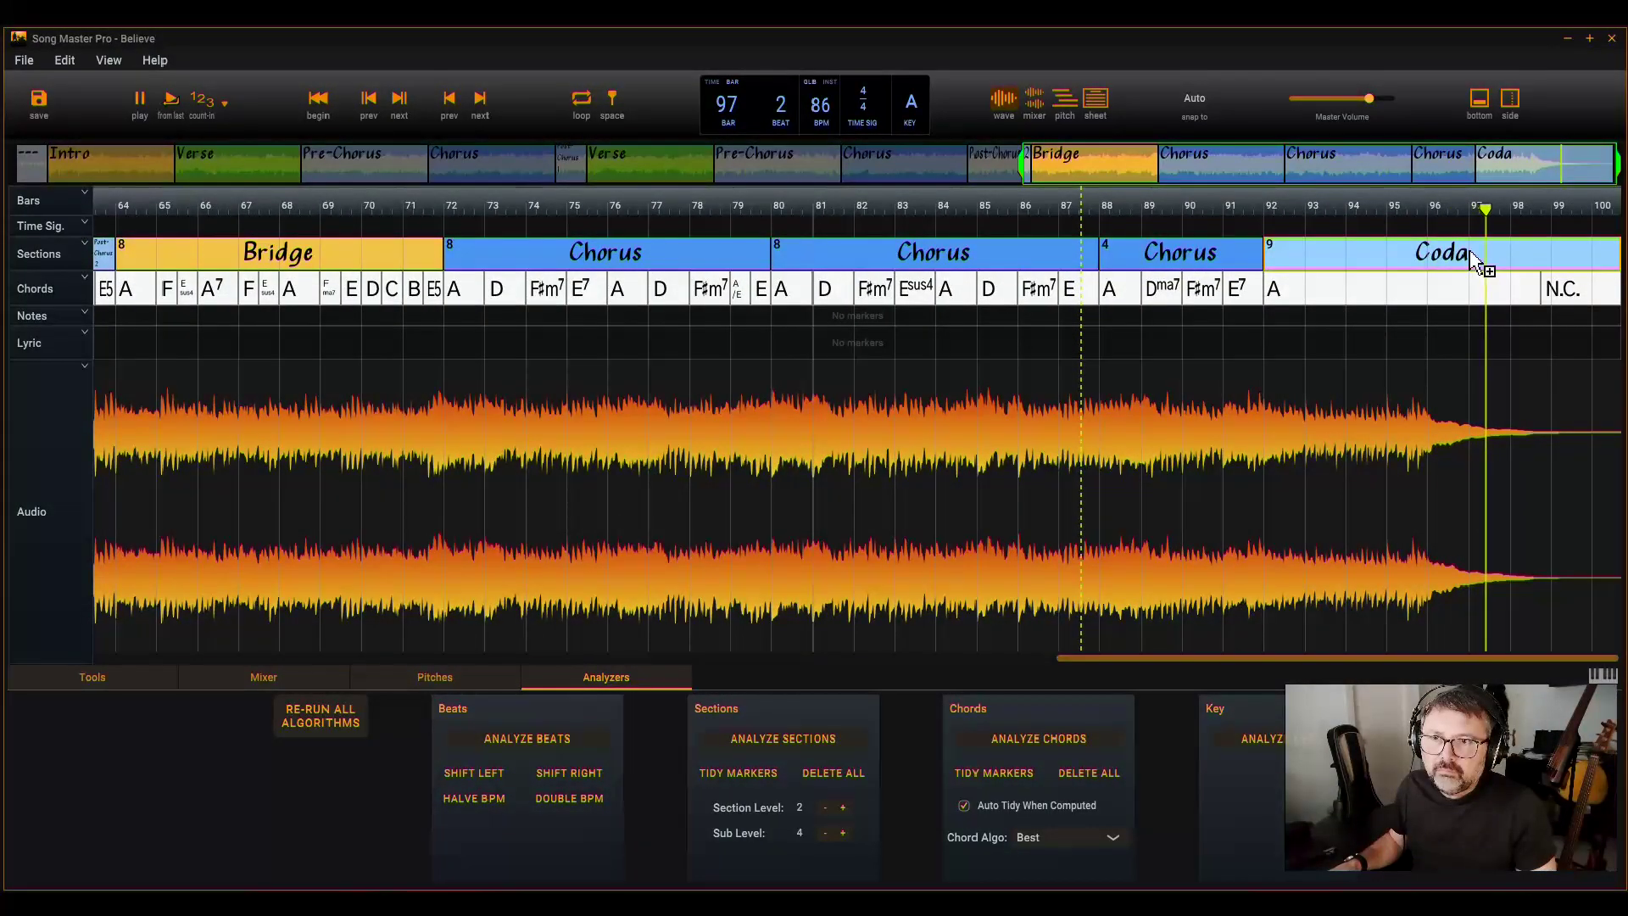
pyautogui.doubleClick(1466, 256)
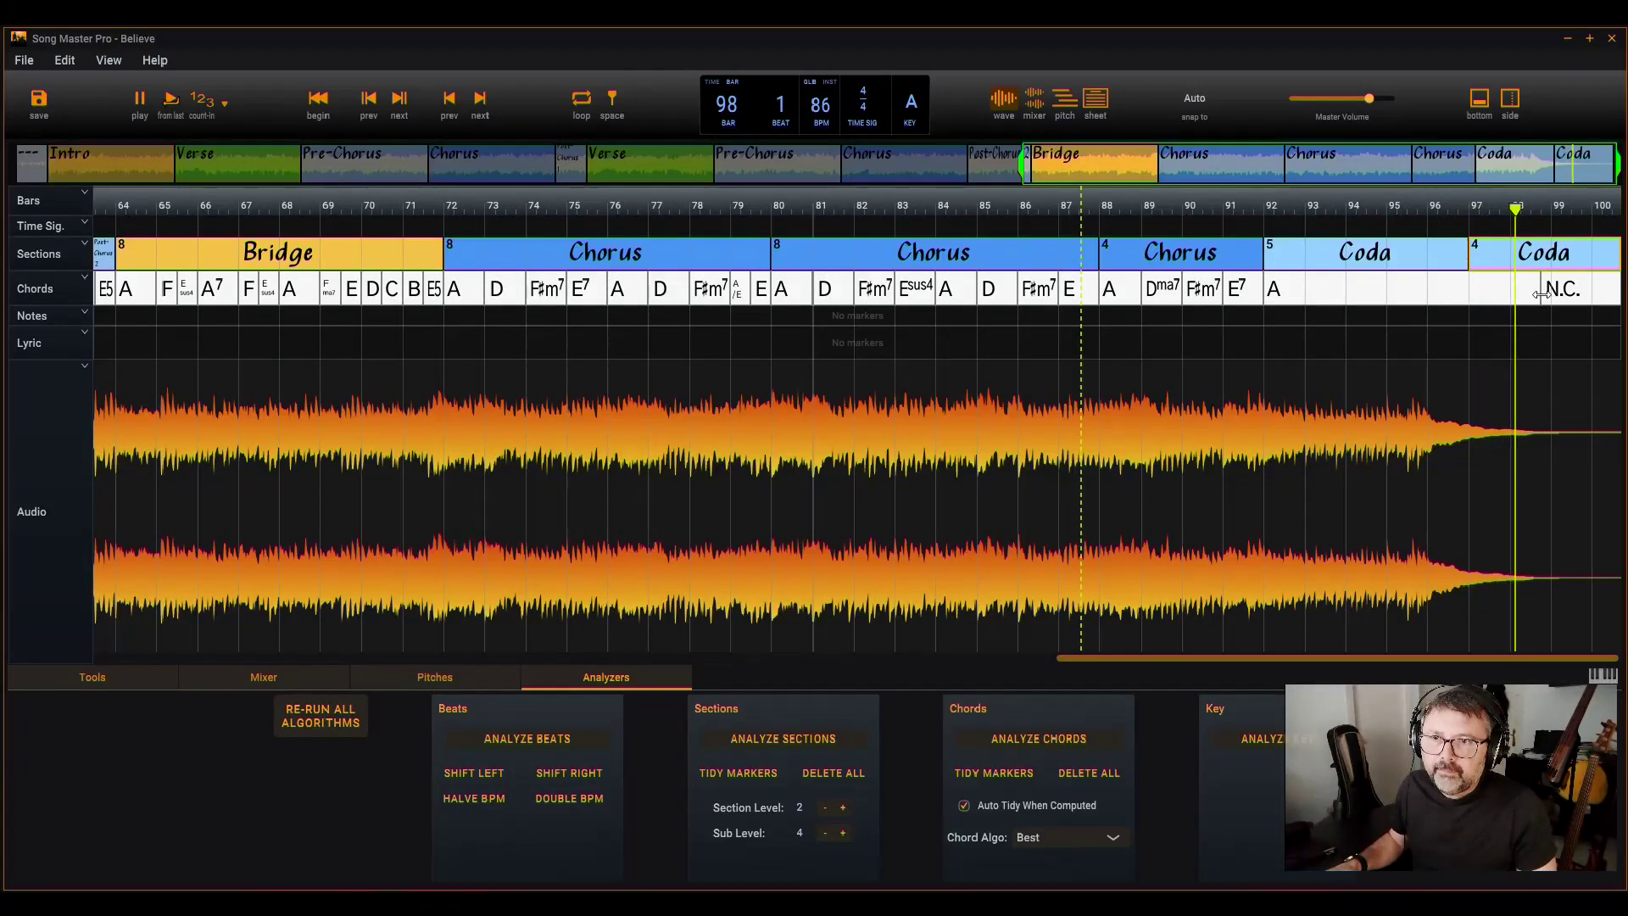
# - Remove the extra Coda split at bar 97 and move the start of the closing N.C. chord to bar 96
pyautogui.moveTo(1555, 310); pyautogui.dragTo(1478, 272)
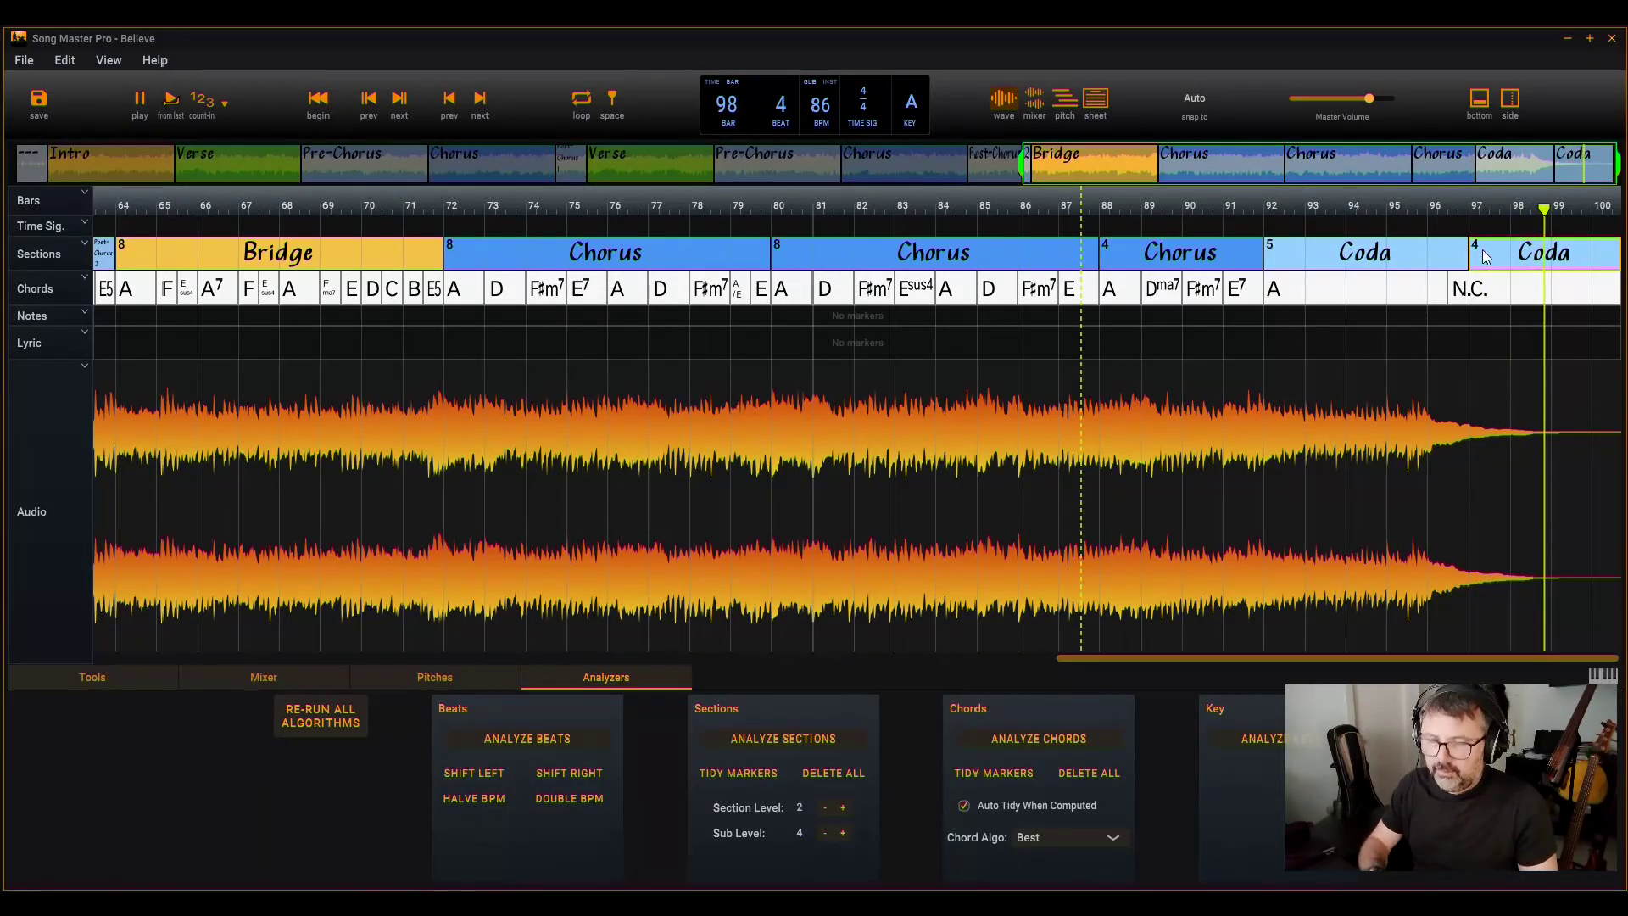
pyautogui.doubleClick(1480, 261)
pyautogui.click(1406, 383)
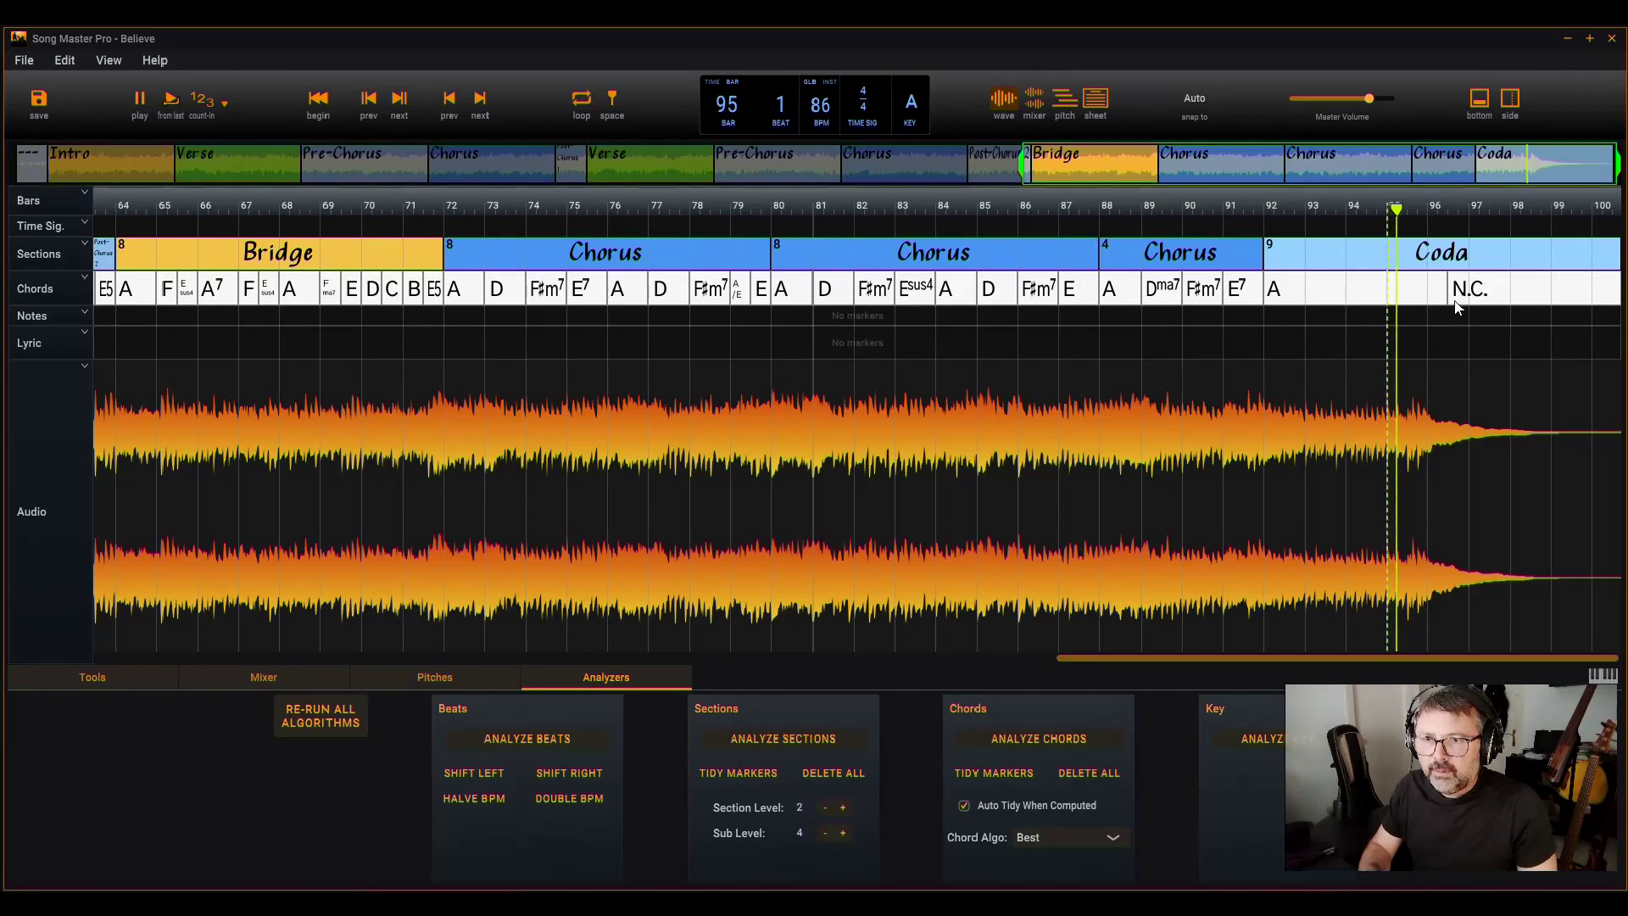
pyautogui.moveTo(1450, 616); pyautogui.dragTo(1427, 616)
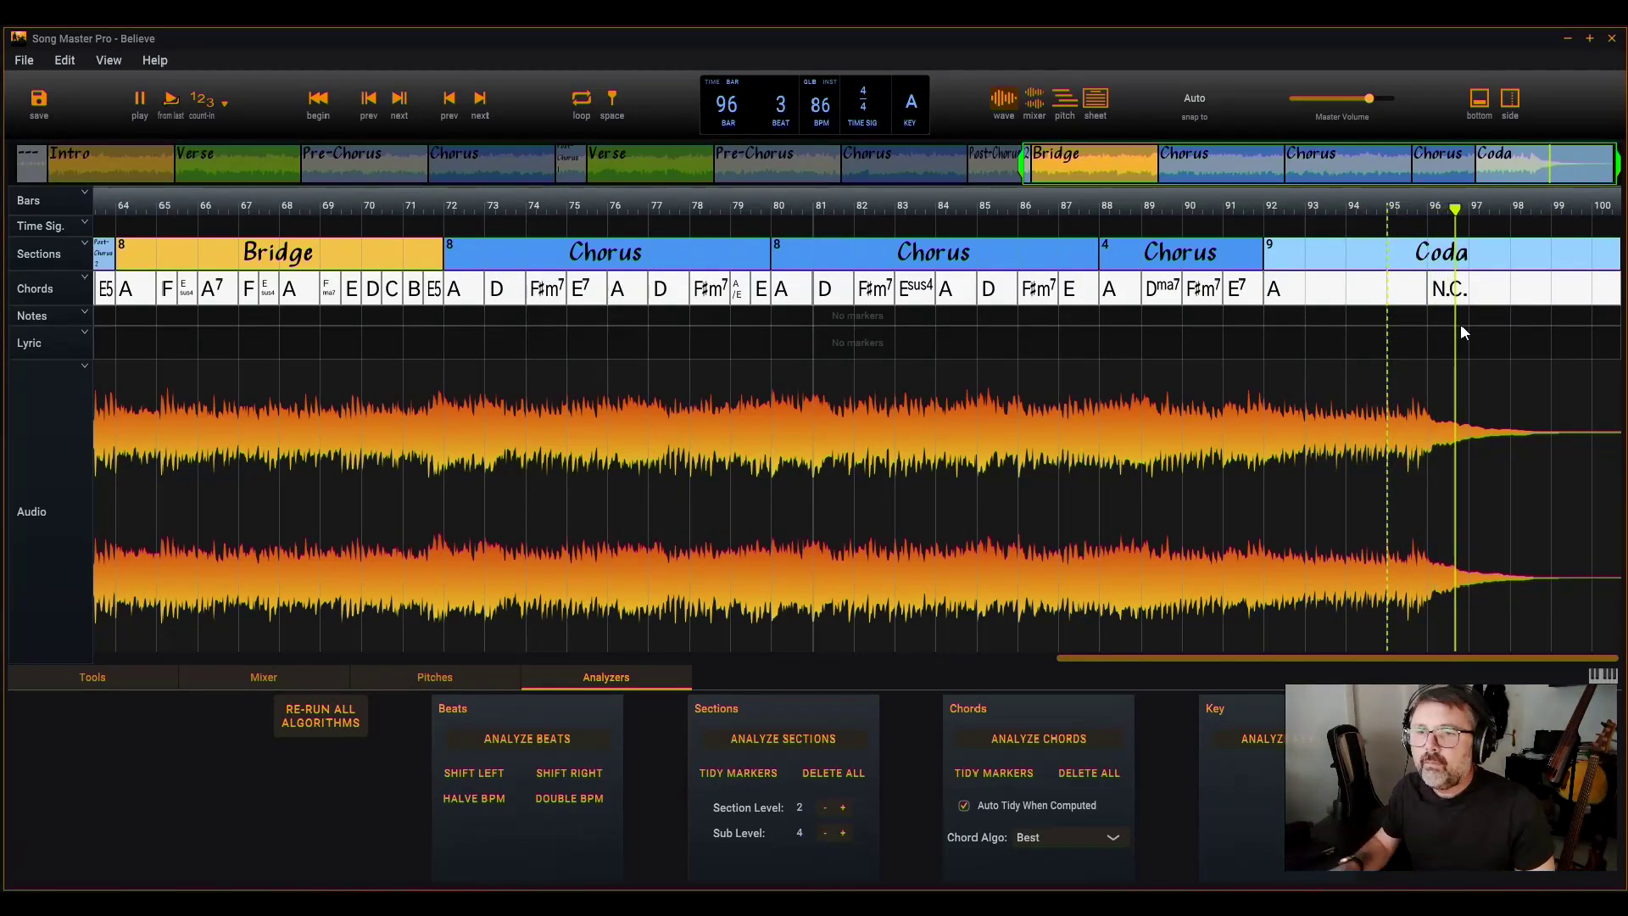
pyautogui.press('space')
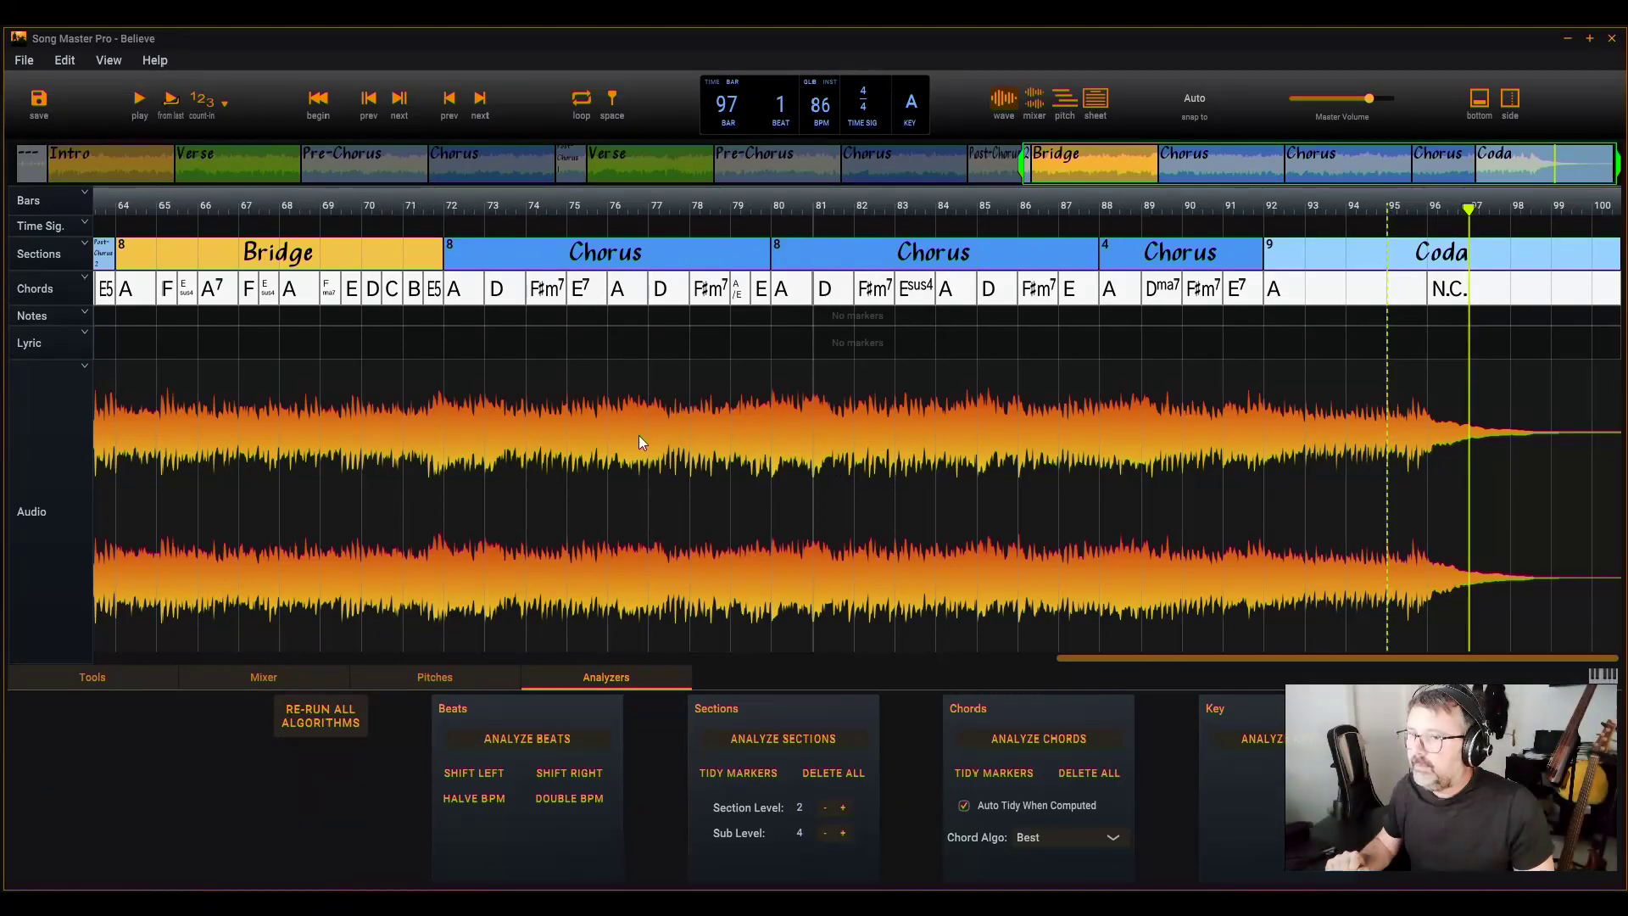
# - Return to the start of the song and play from bar 1 to bar 8 to check the Intro chords by ear
pyautogui.moveTo(1220, 663); pyautogui.dragTo(254, 665)
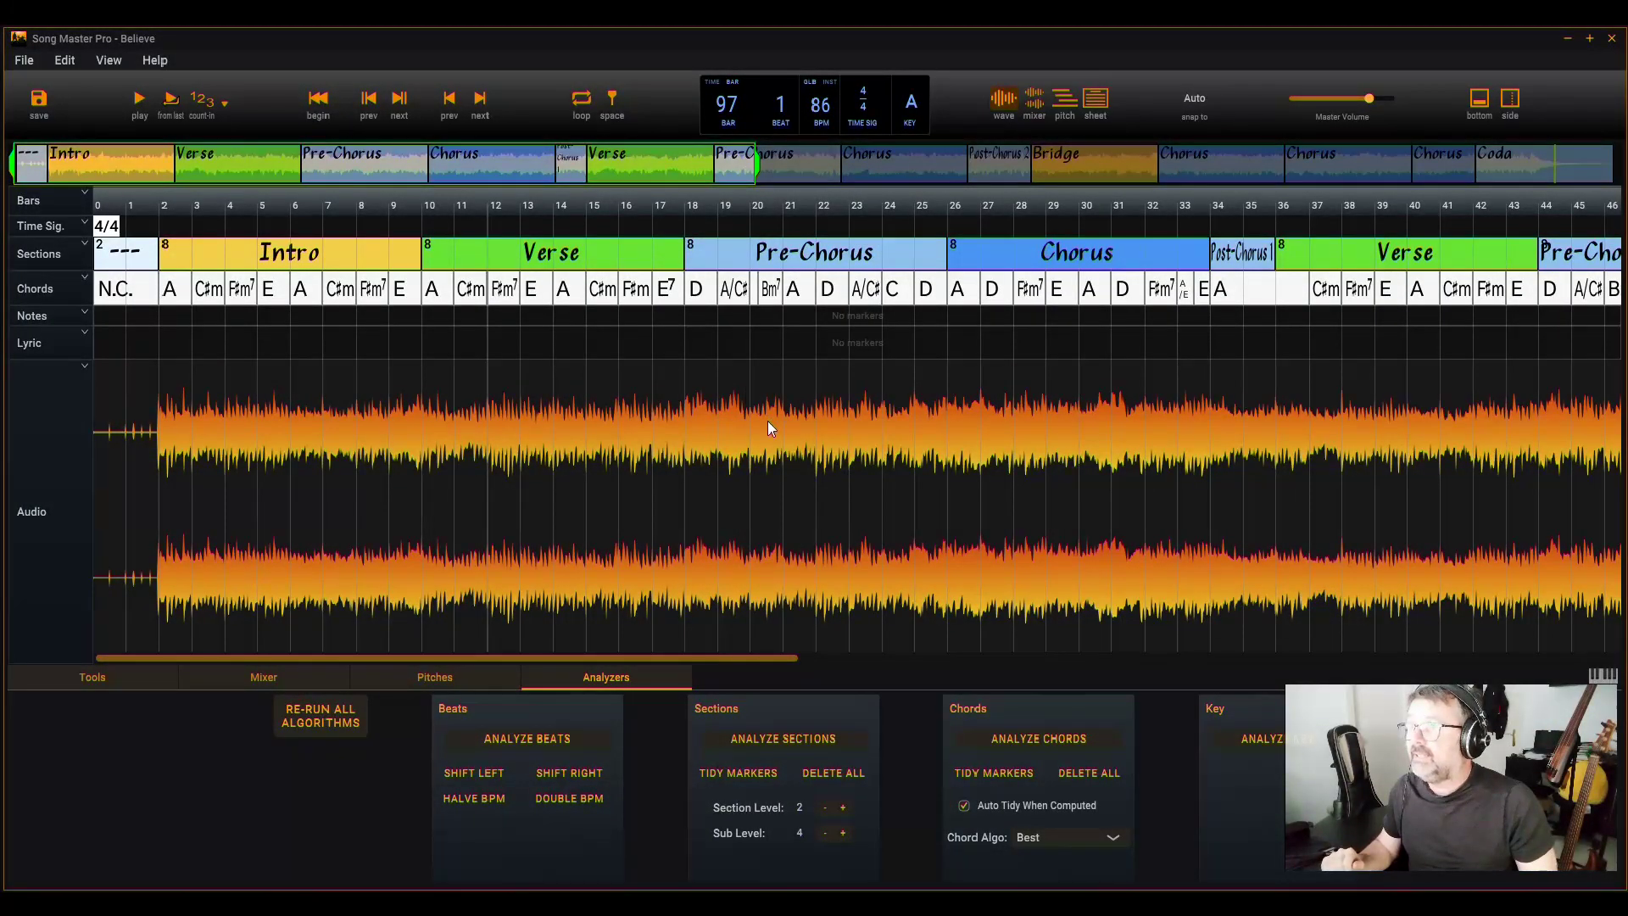
pyautogui.scroll(-1, 687, 407)
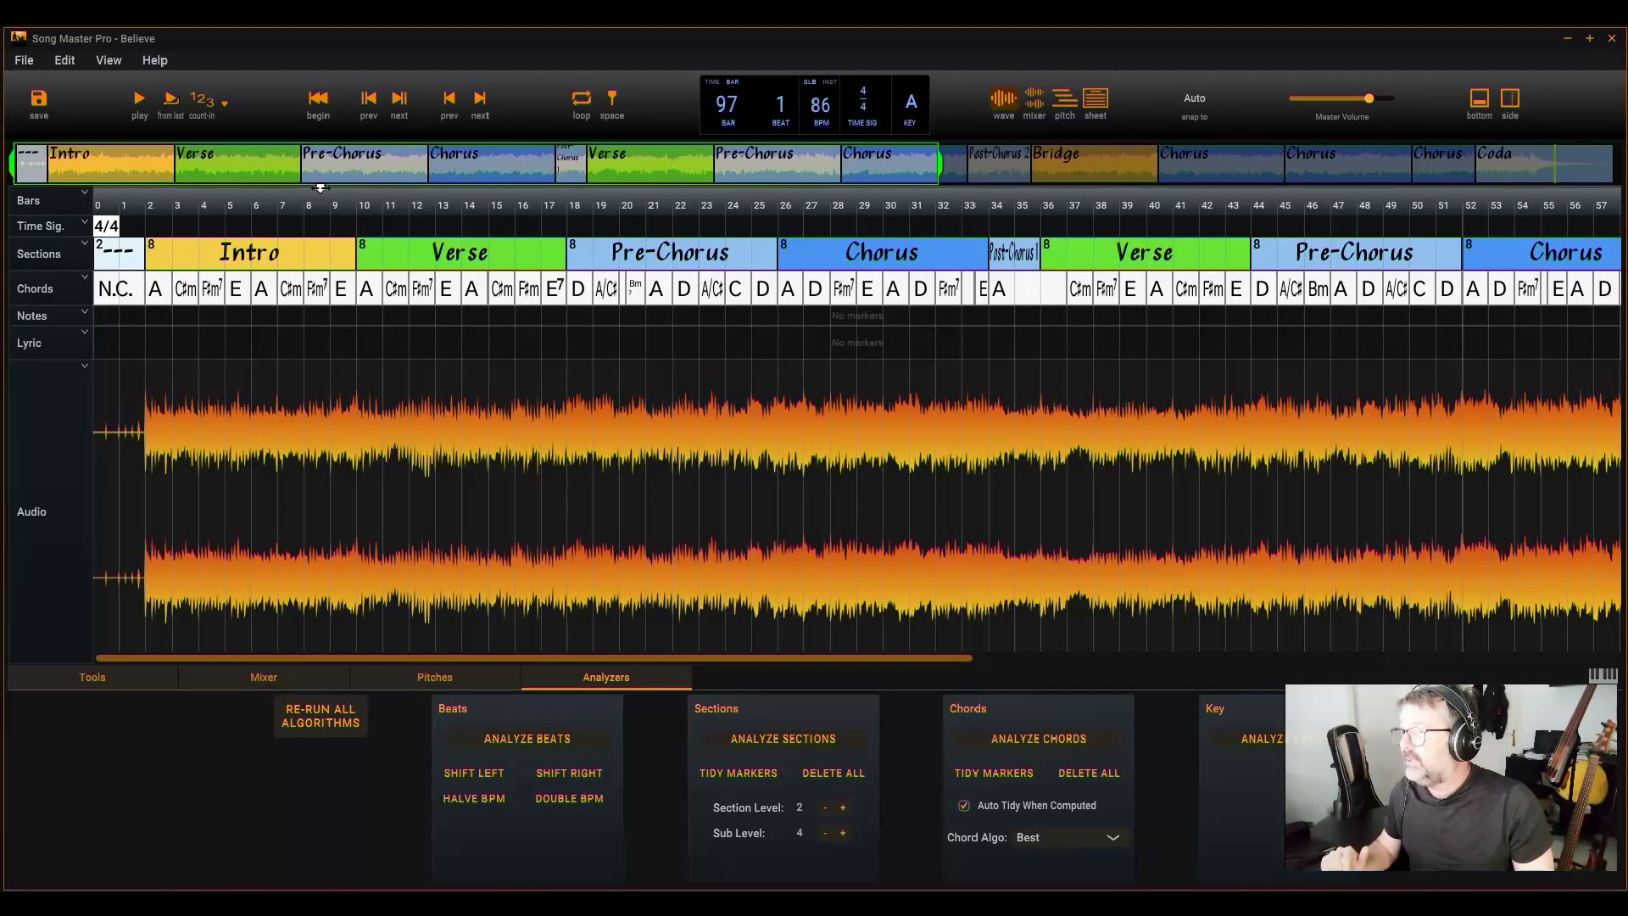
pyautogui.click(563, 173)
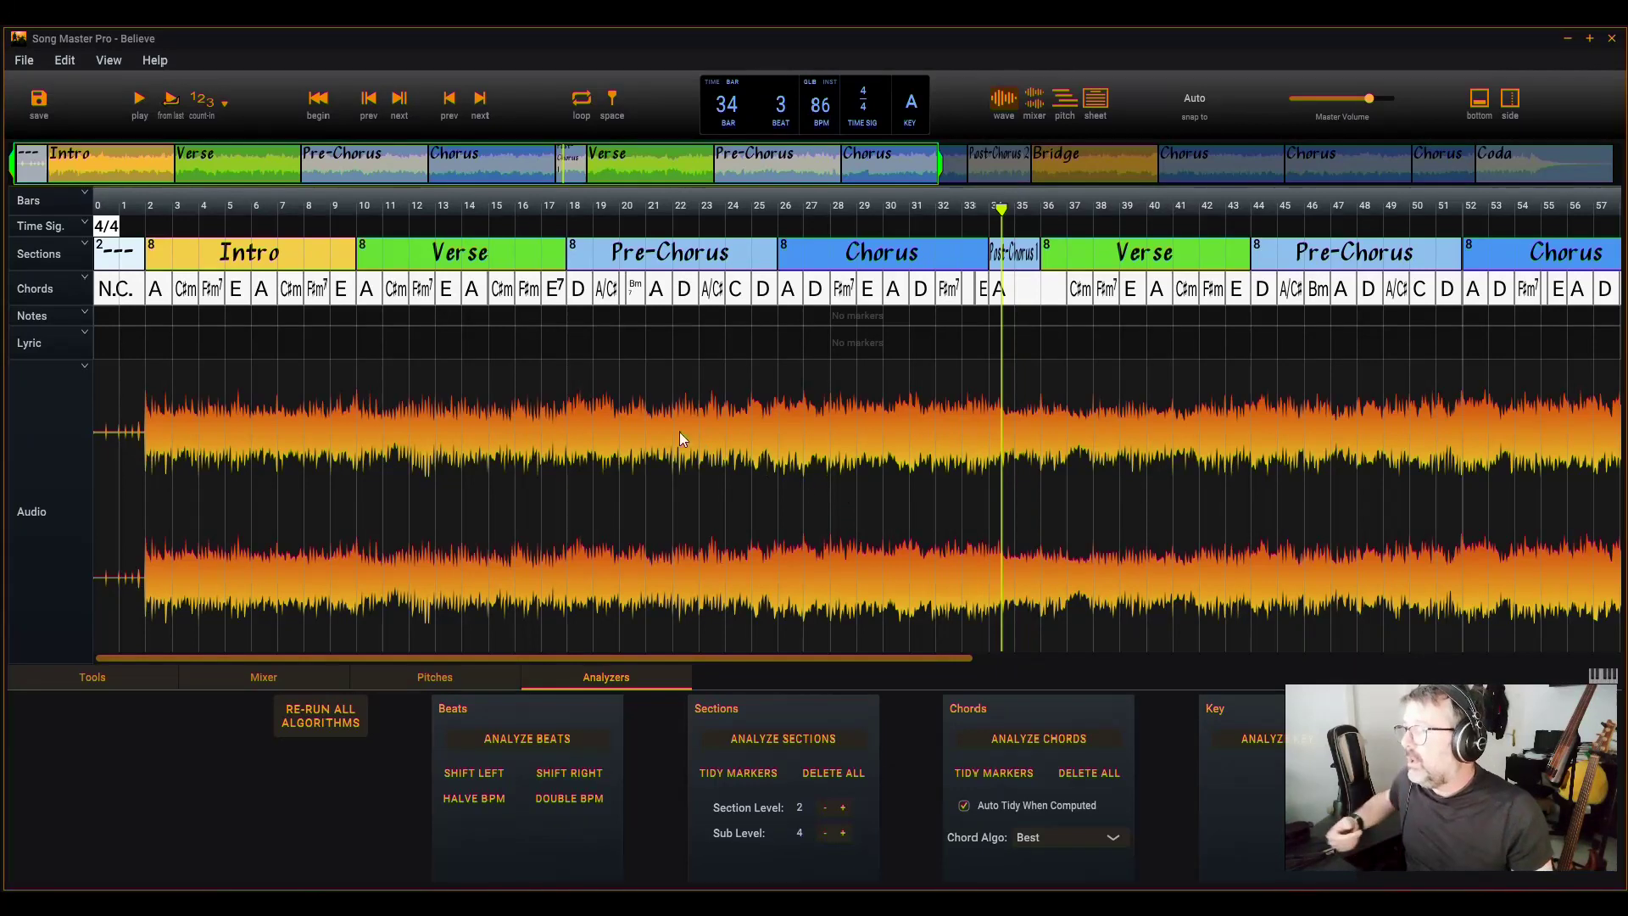
pyautogui.scroll(3, 132, 373)
pyautogui.click(127, 365)
pyautogui.press('space')
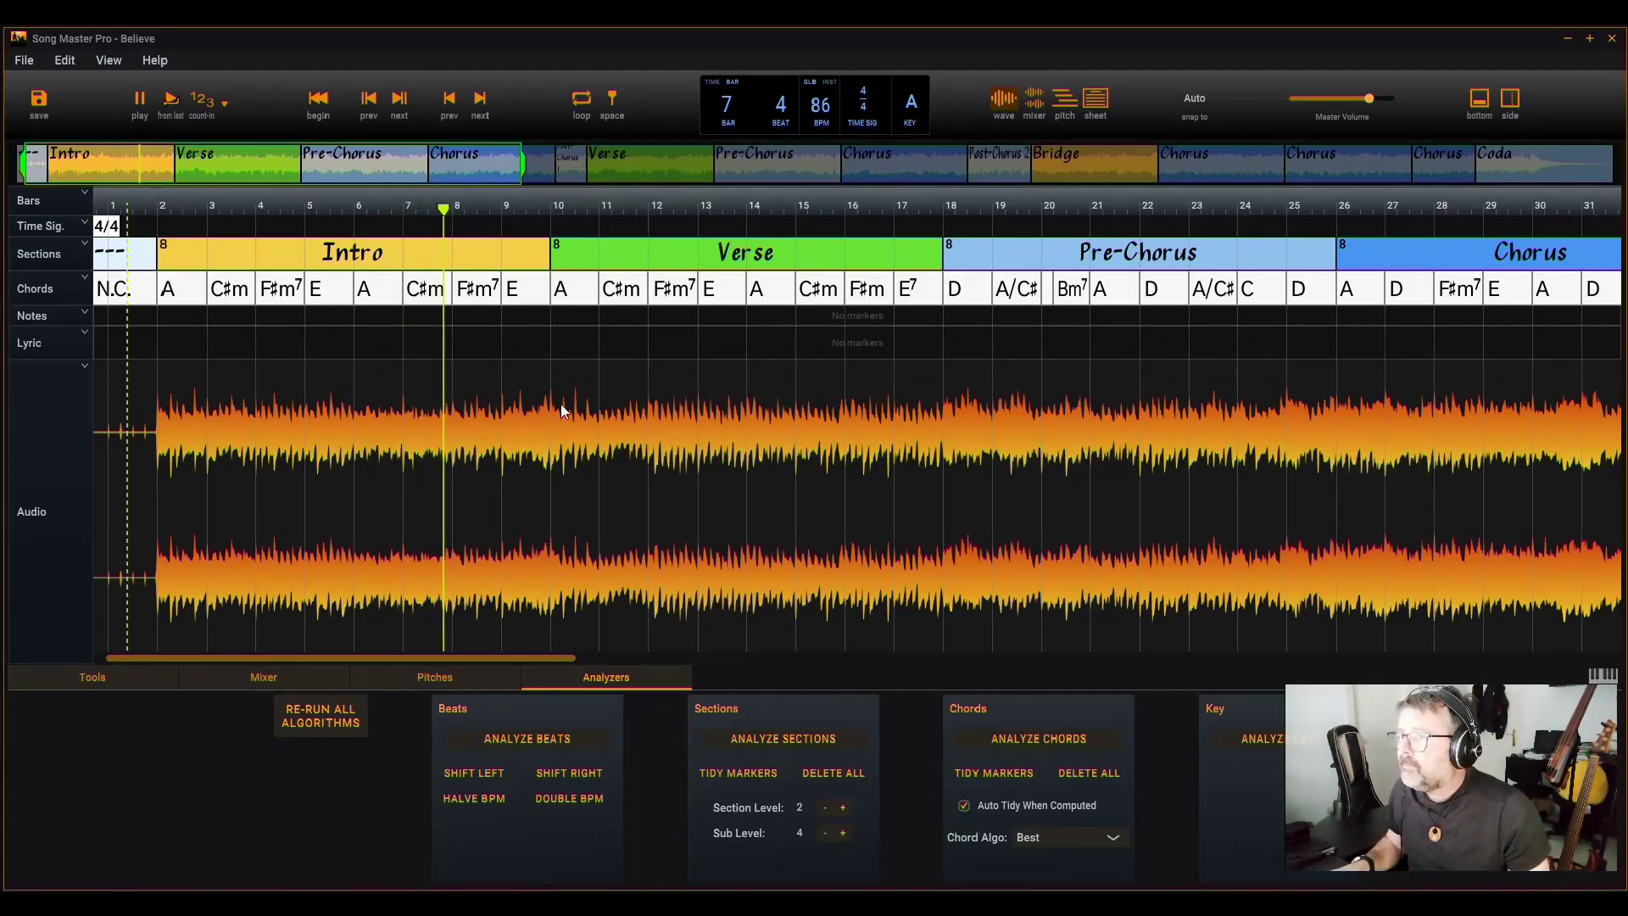
pyautogui.press('space')
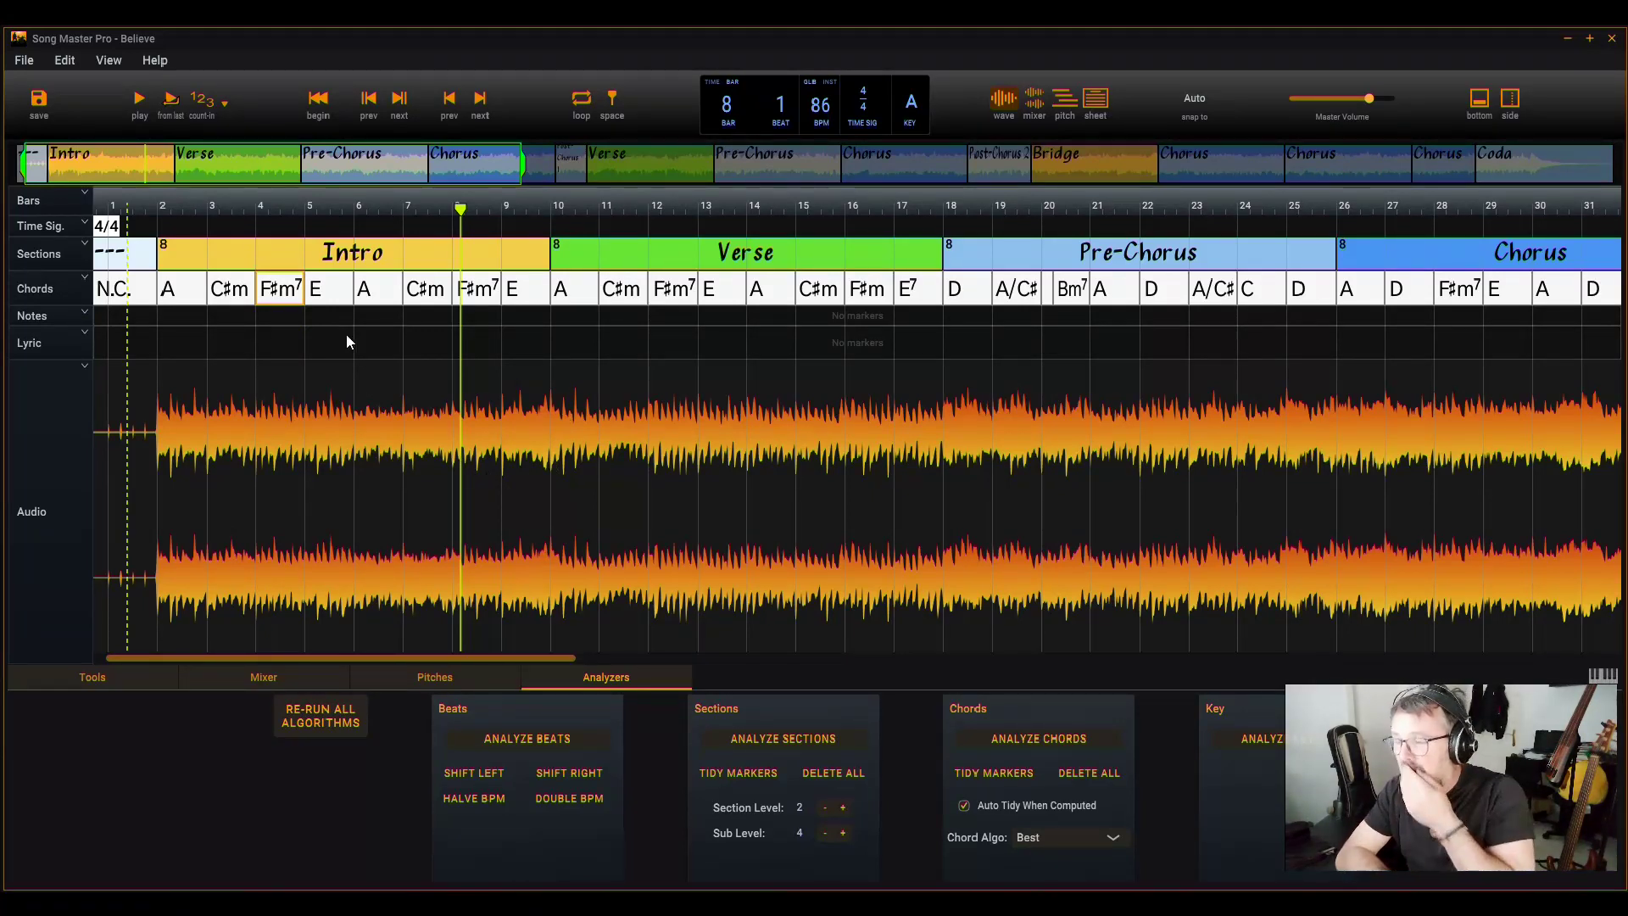
# - Change all F♯m7 chords to F♯m and play the end of the Intro from bar 8 to bar 10
pyautogui.doubleClick(291, 295)
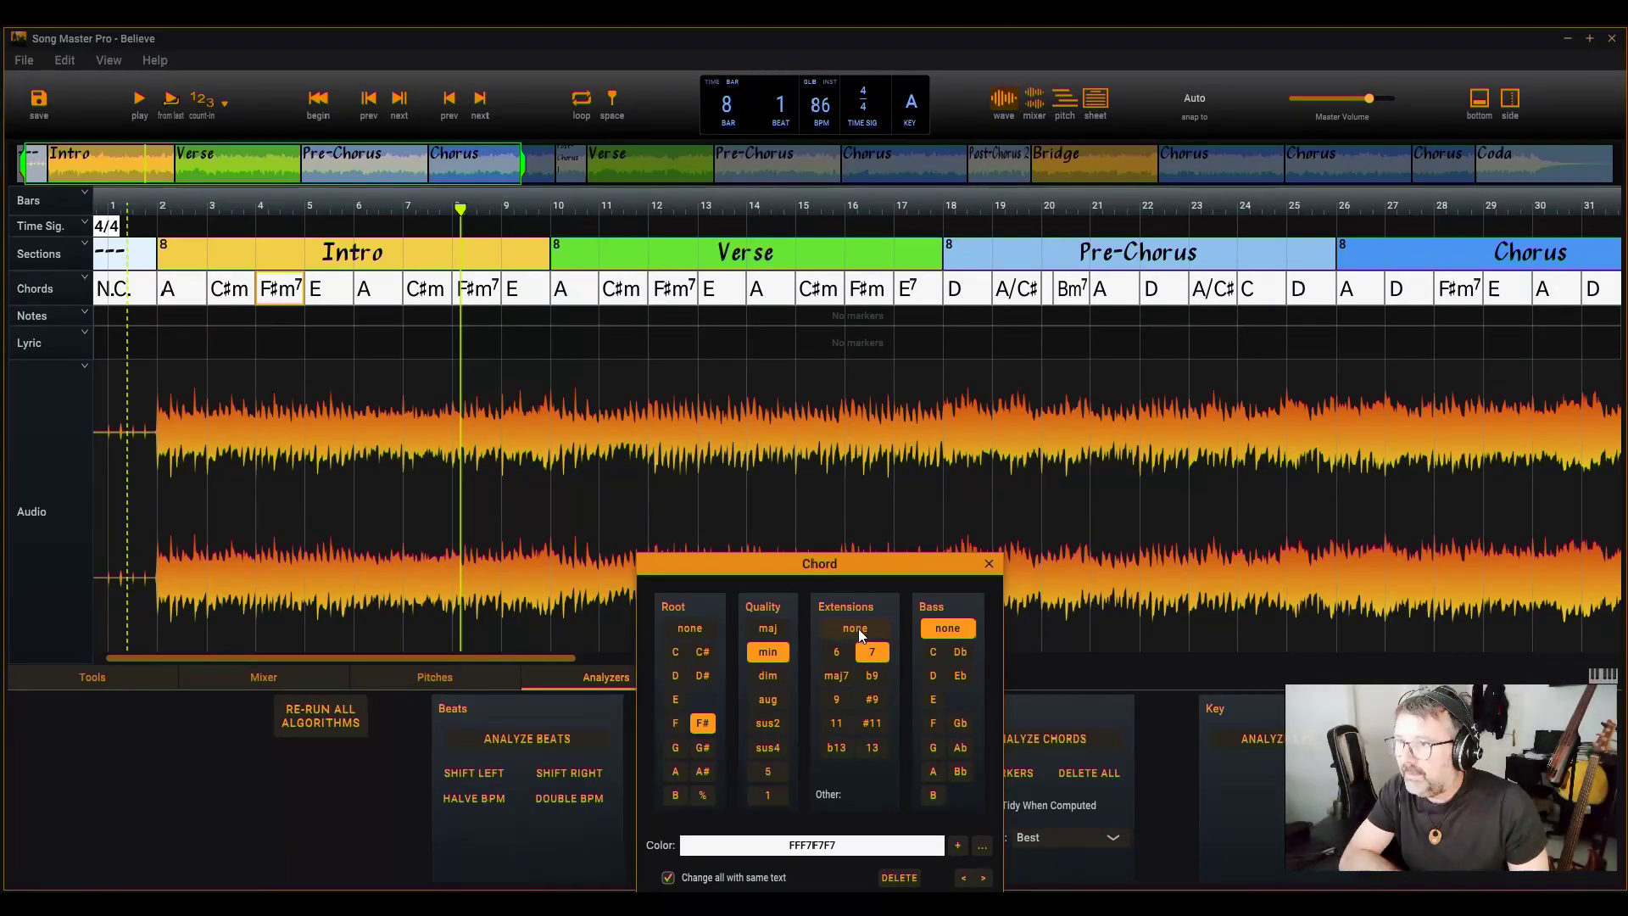
pyautogui.click(989, 563)
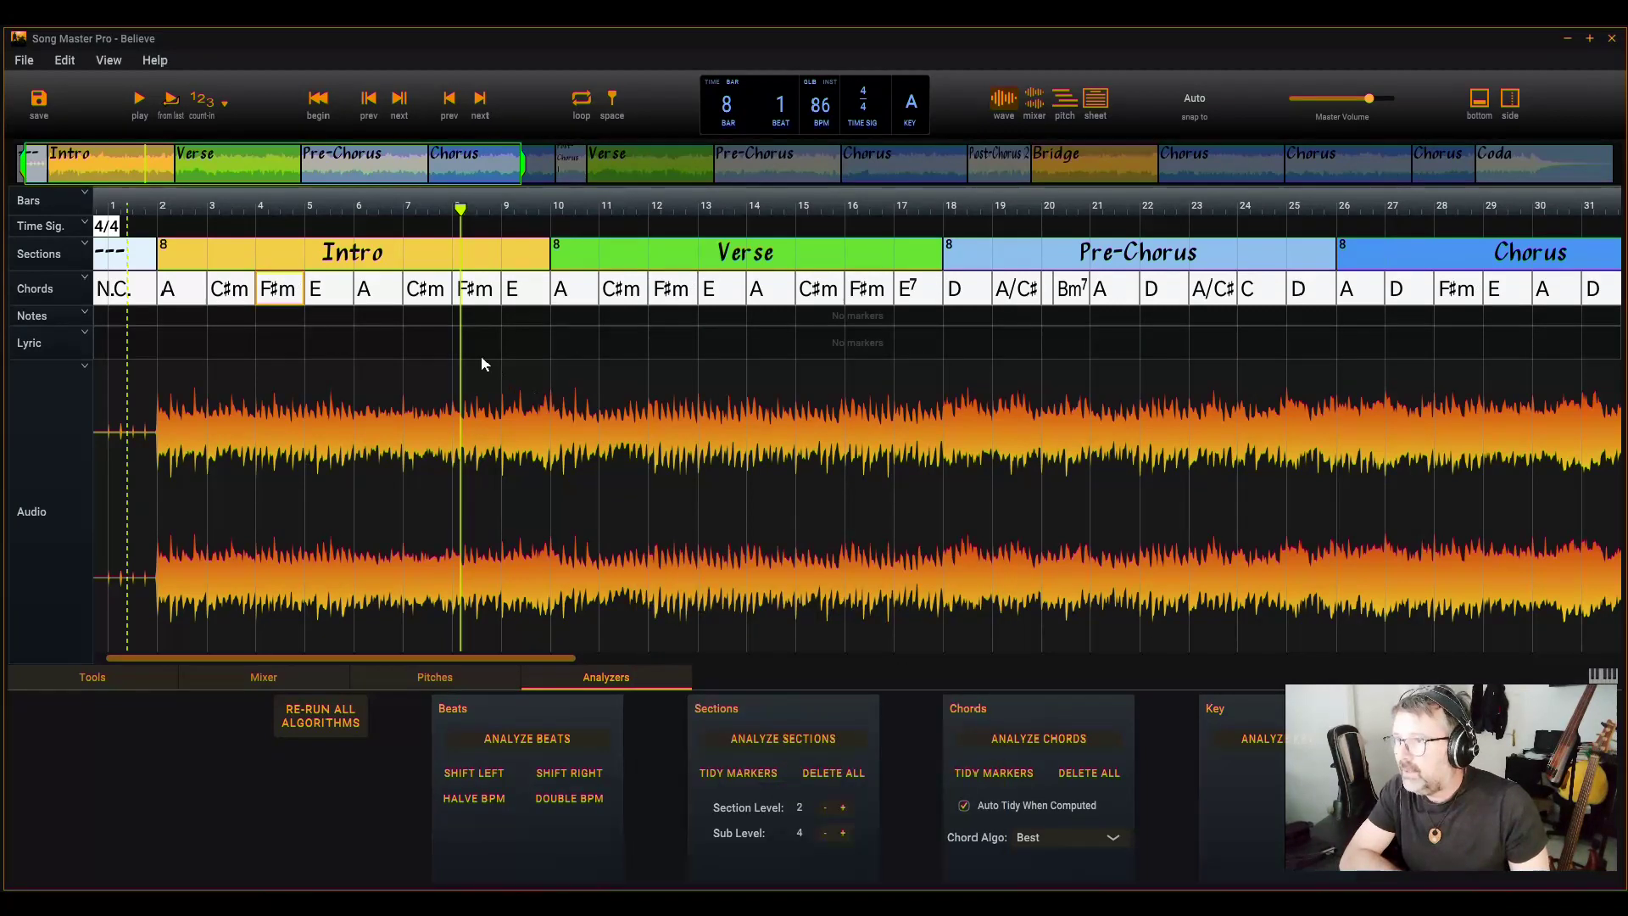
pyautogui.doubleClick(478, 415)
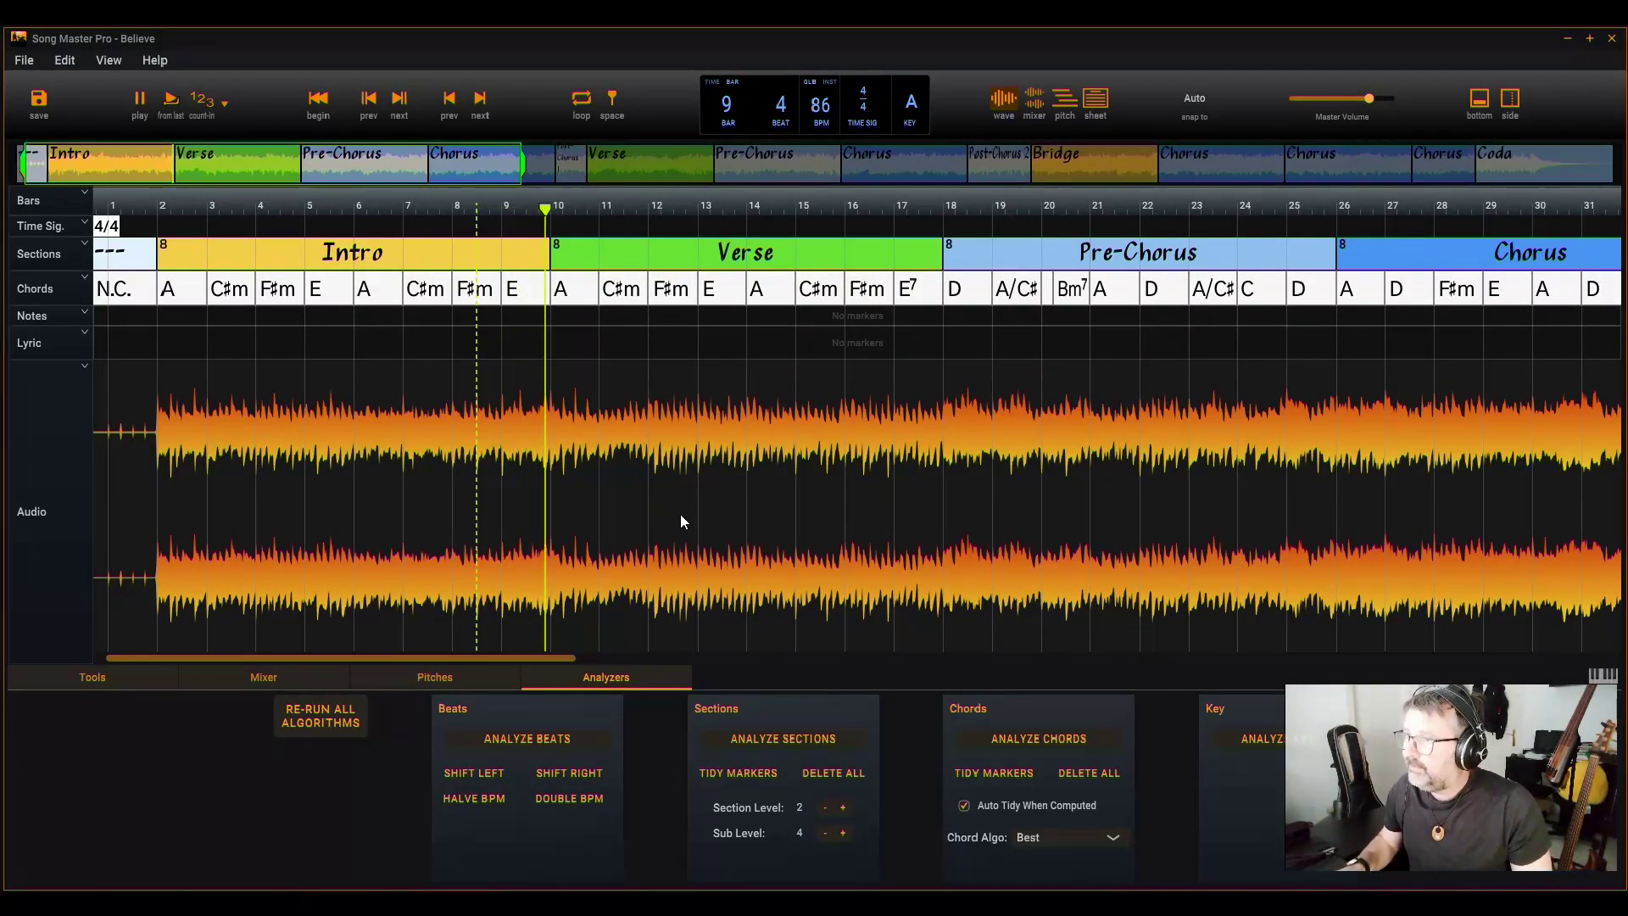
pyautogui.press('space')
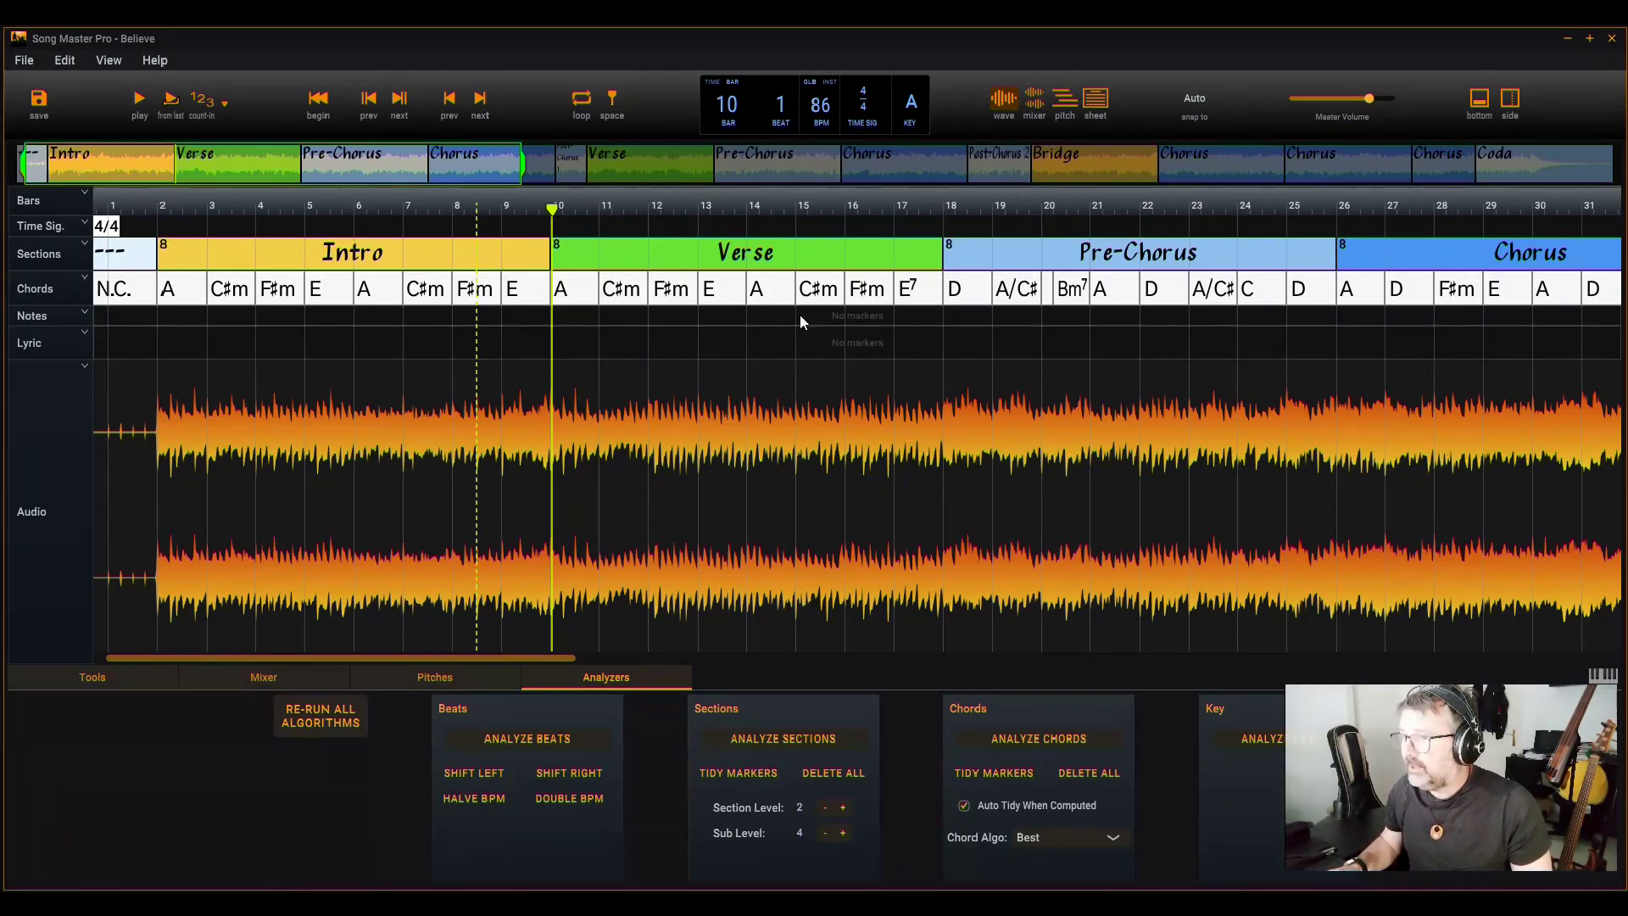
# - Play the first Verse from bar 10 to bar 17 and check its two four-bar chord phrases
pyautogui.press('space')
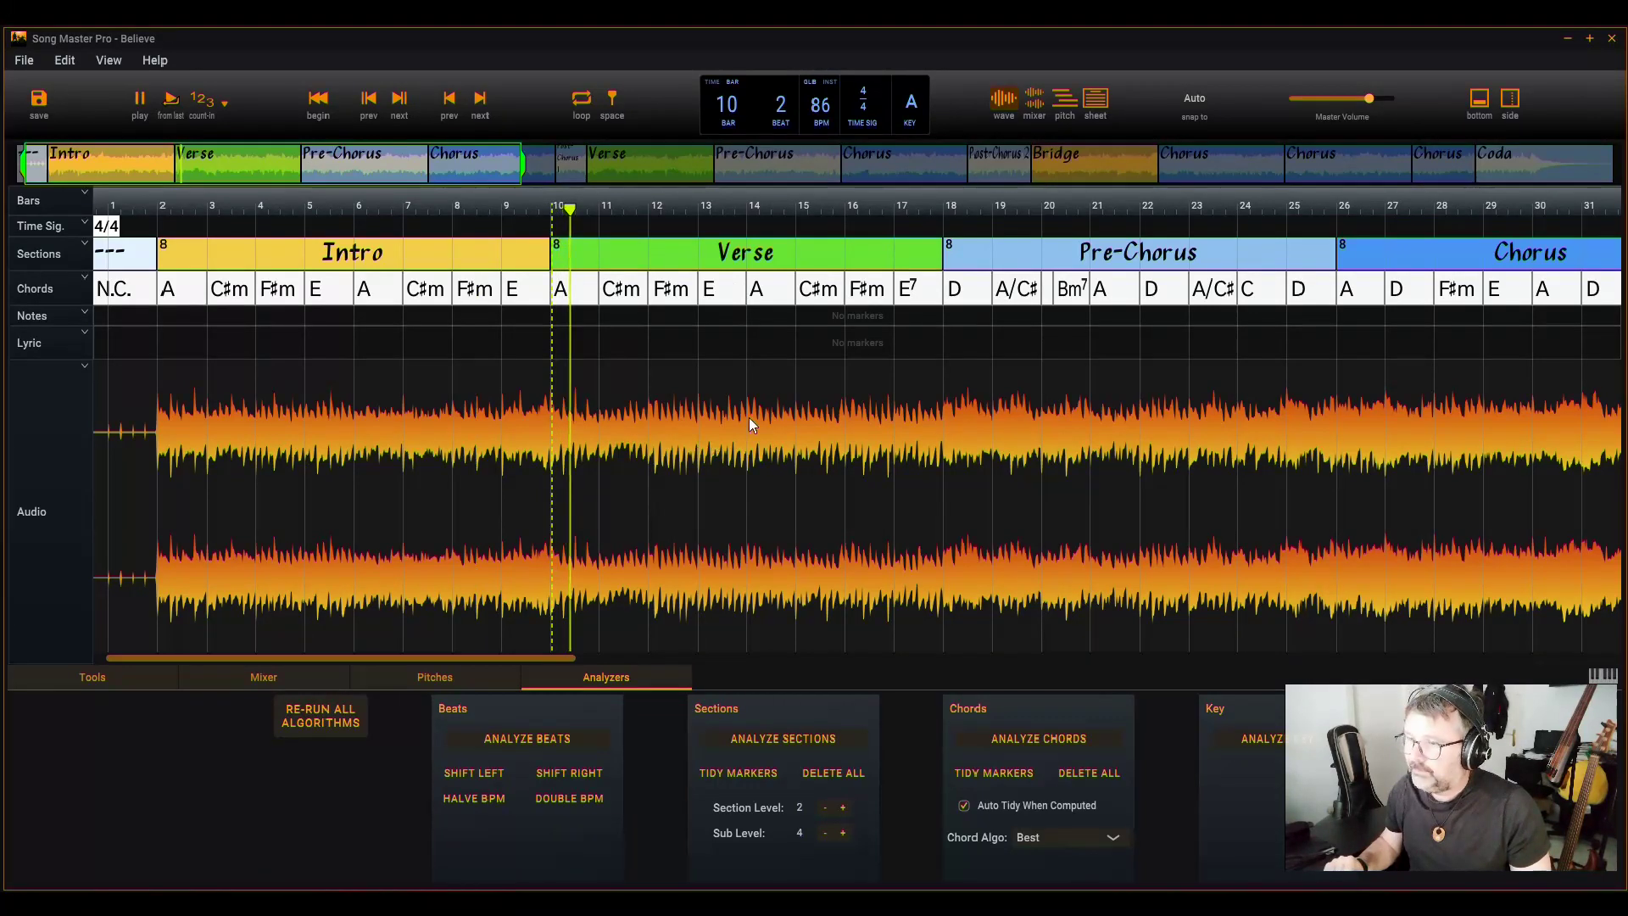
pyautogui.scroll(-2, 793, 385)
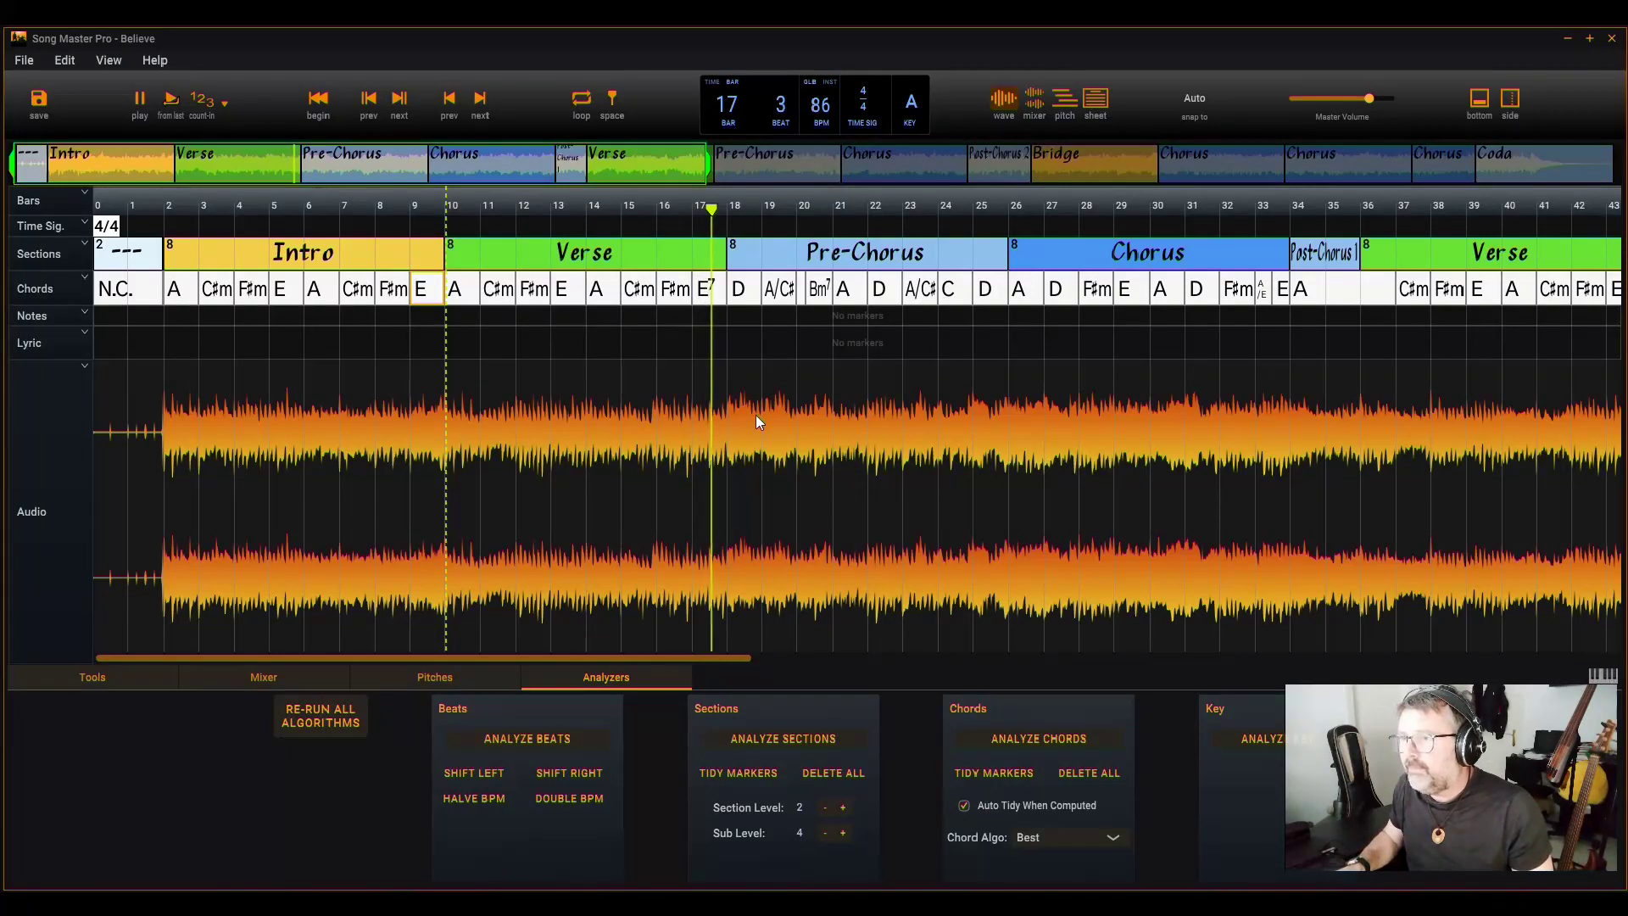
pyautogui.press('space')
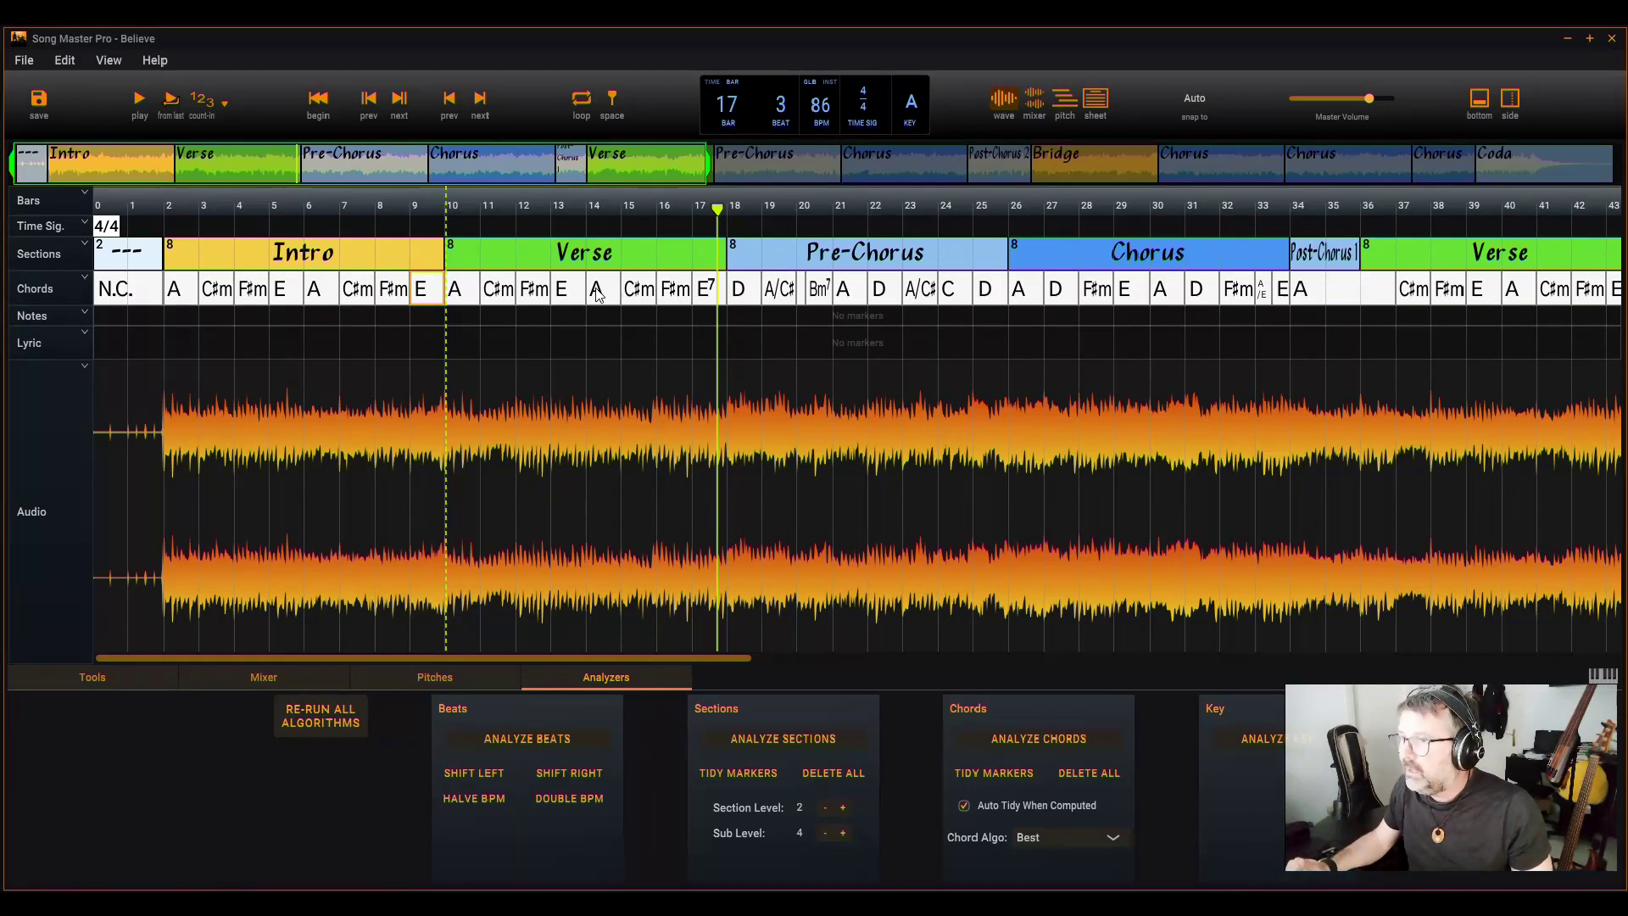
pyautogui.scroll(5, 585, 313)
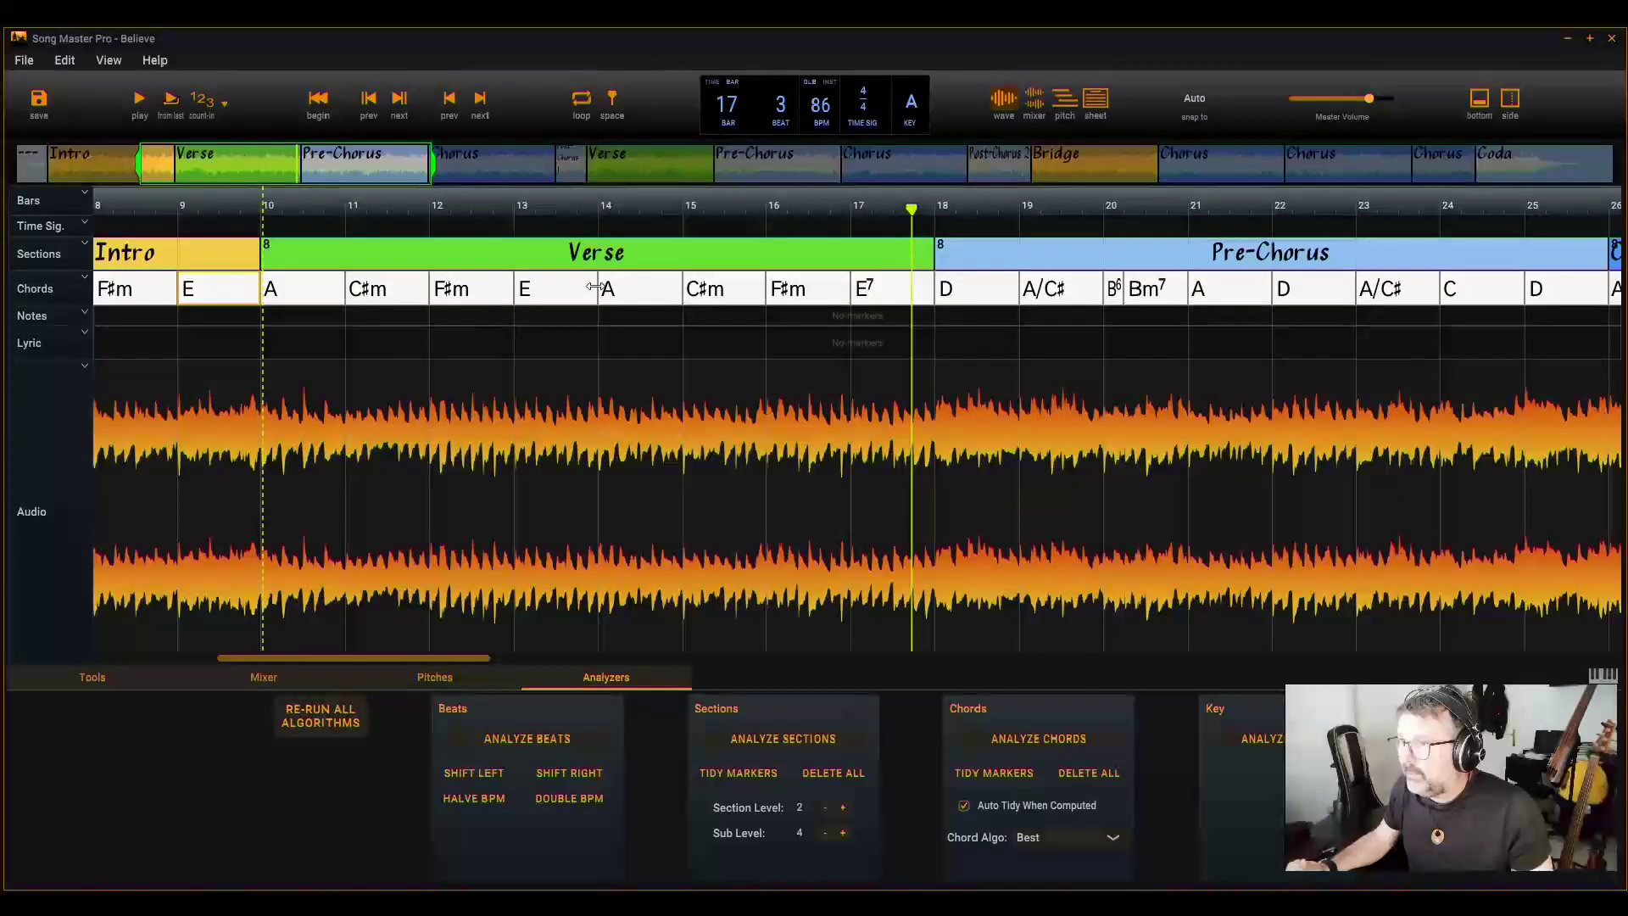
pyautogui.moveTo(579, 288)
pyautogui.mouseDown()
pyautogui.moveTo(639, 290)
pyautogui.moveTo(594, 295)
pyautogui.mouseUp()
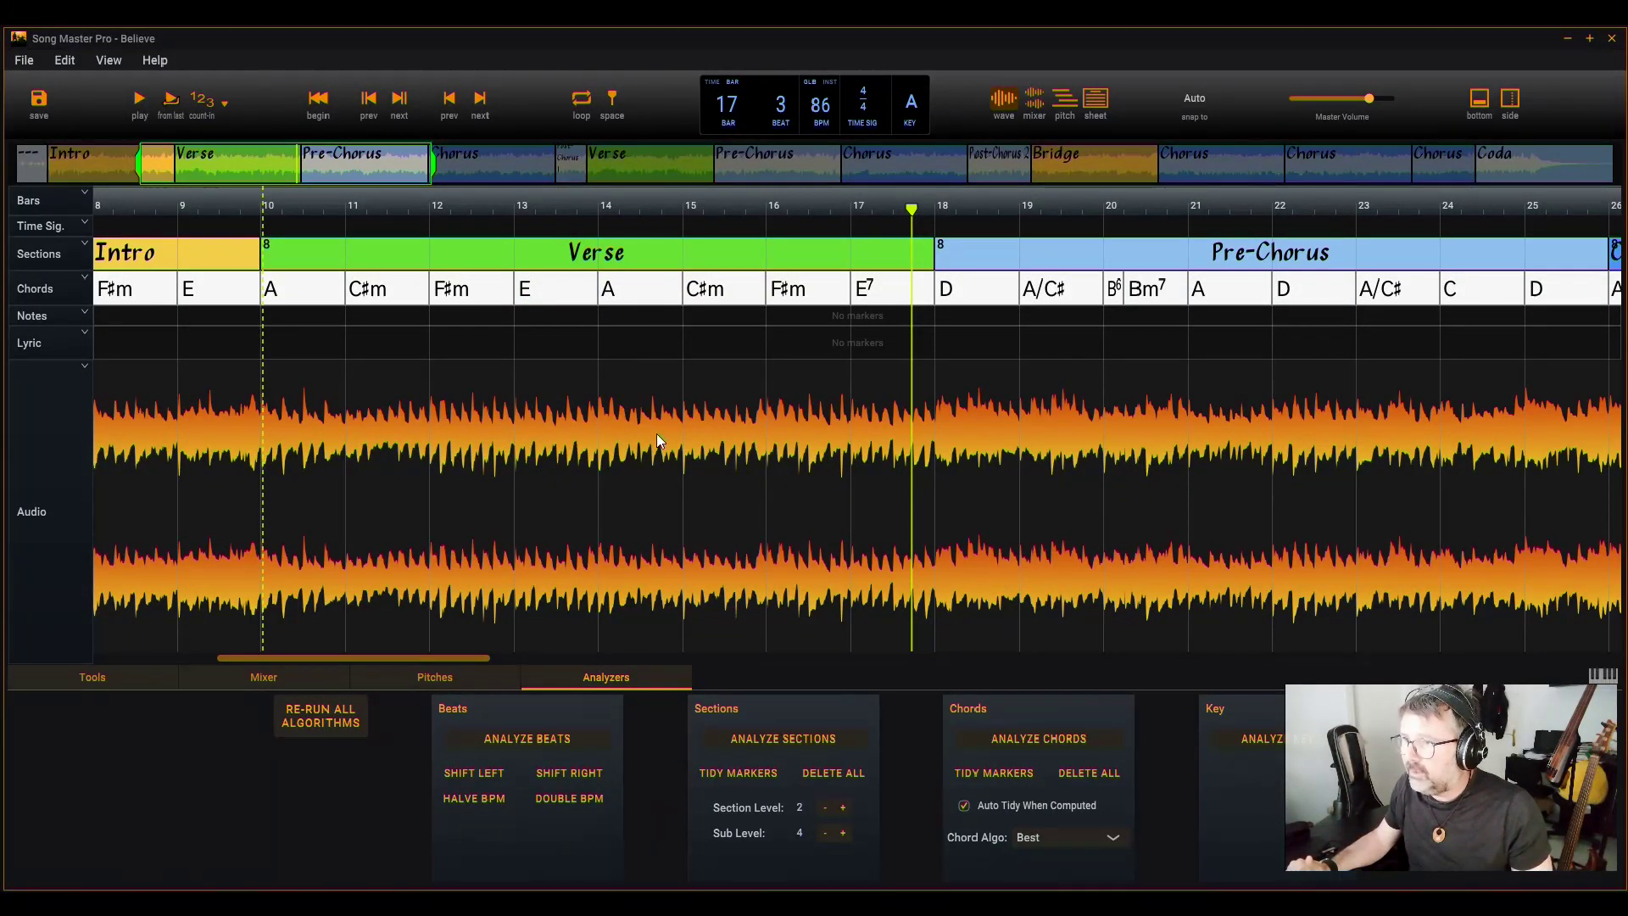
pyautogui.keyDown('shift'); pyautogui.click(564, 295); pyautogui.keyUp('shift')
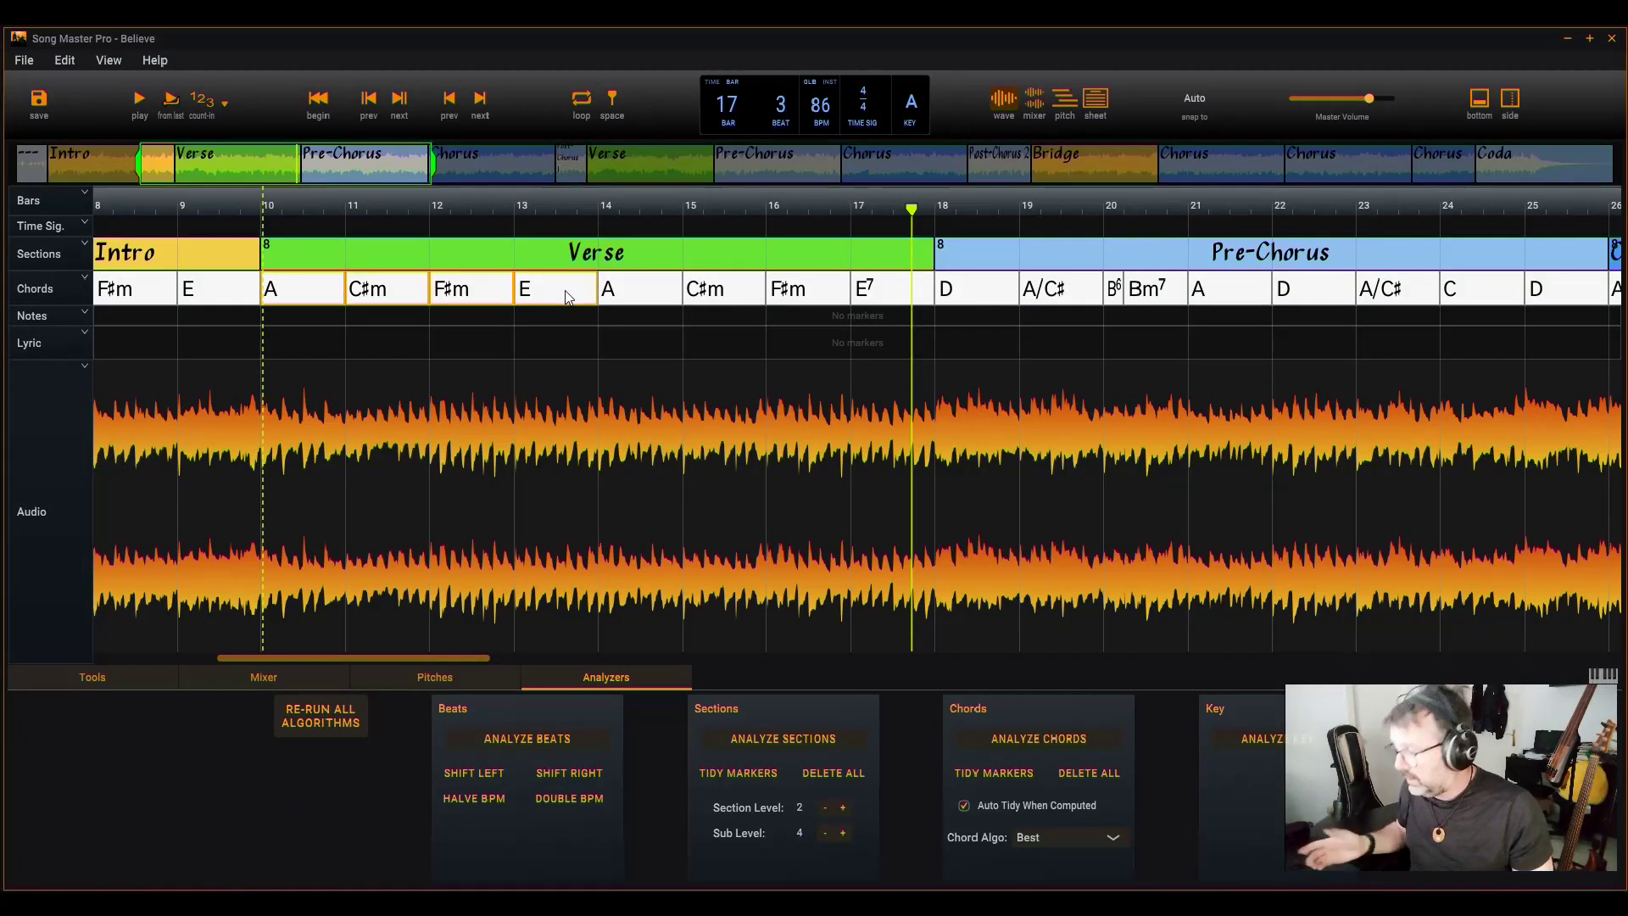
pyautogui.click(616, 295)
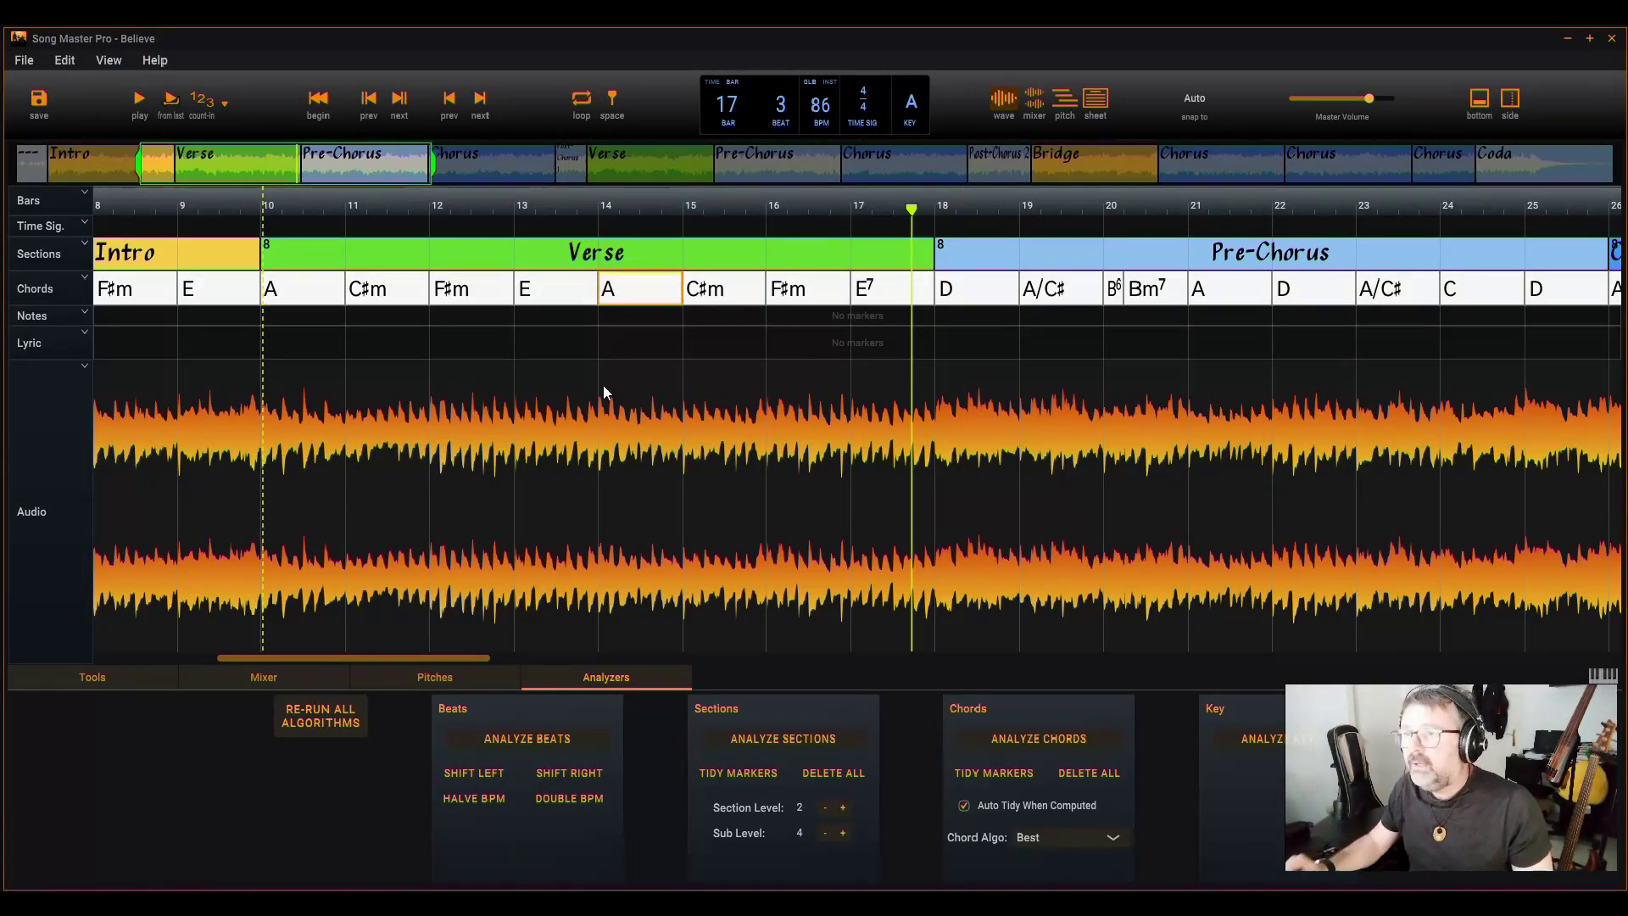
pyautogui.click(623, 392)
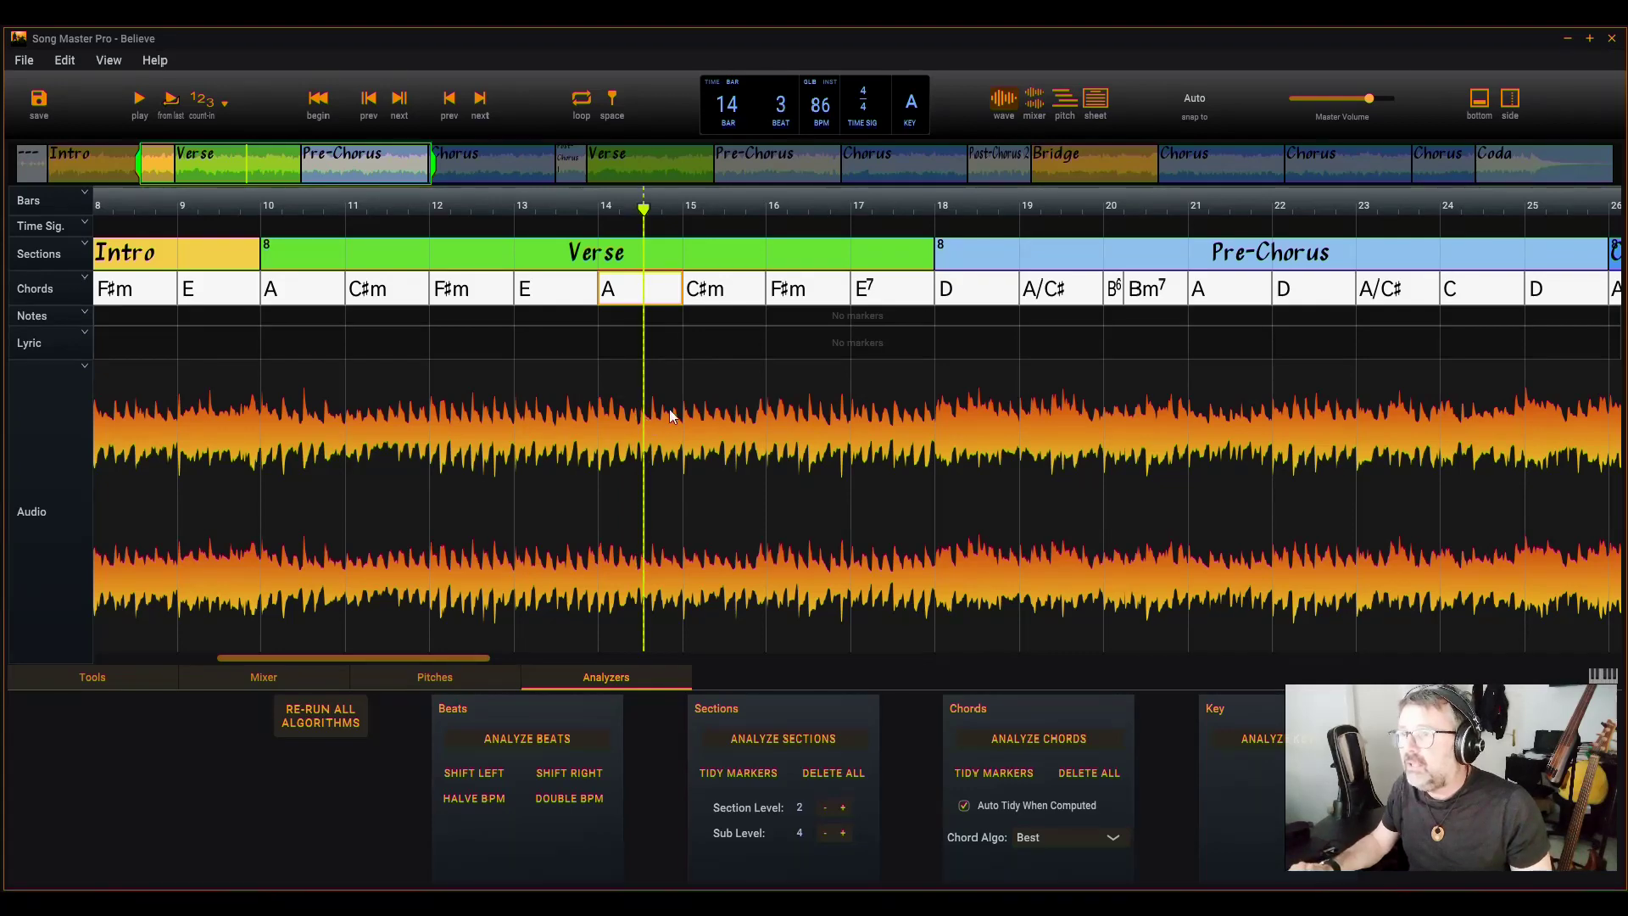
# - Copy the chords of the first Verse to all sections named Verse
pyautogui.scroll(-2, 597, 258)
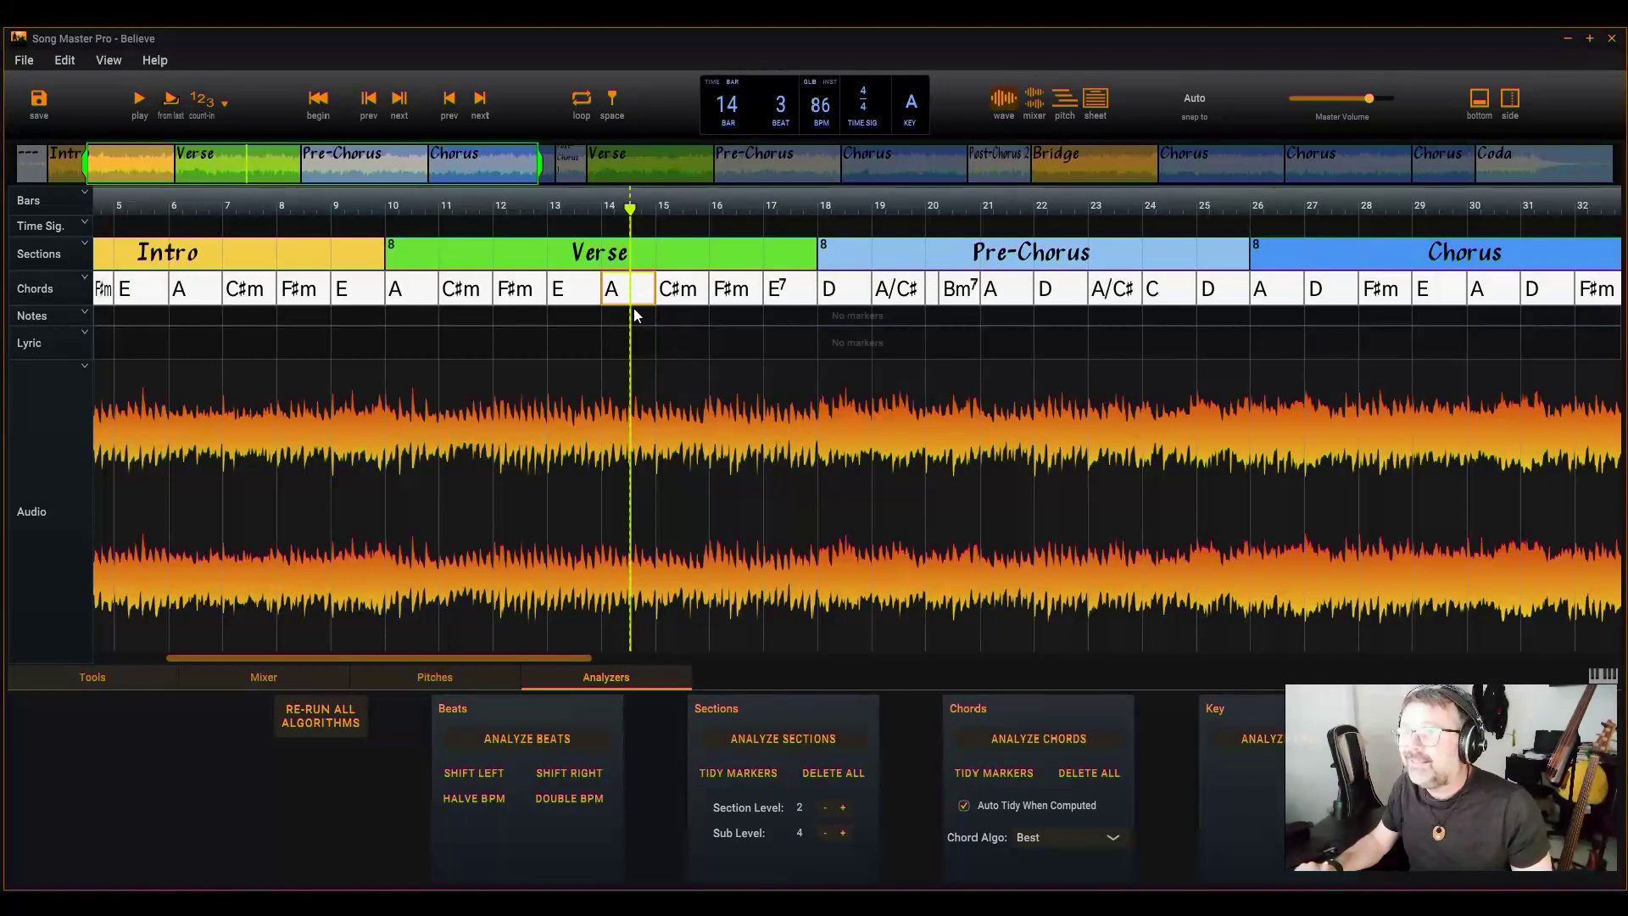
pyautogui.scroll(-1, 639, 431)
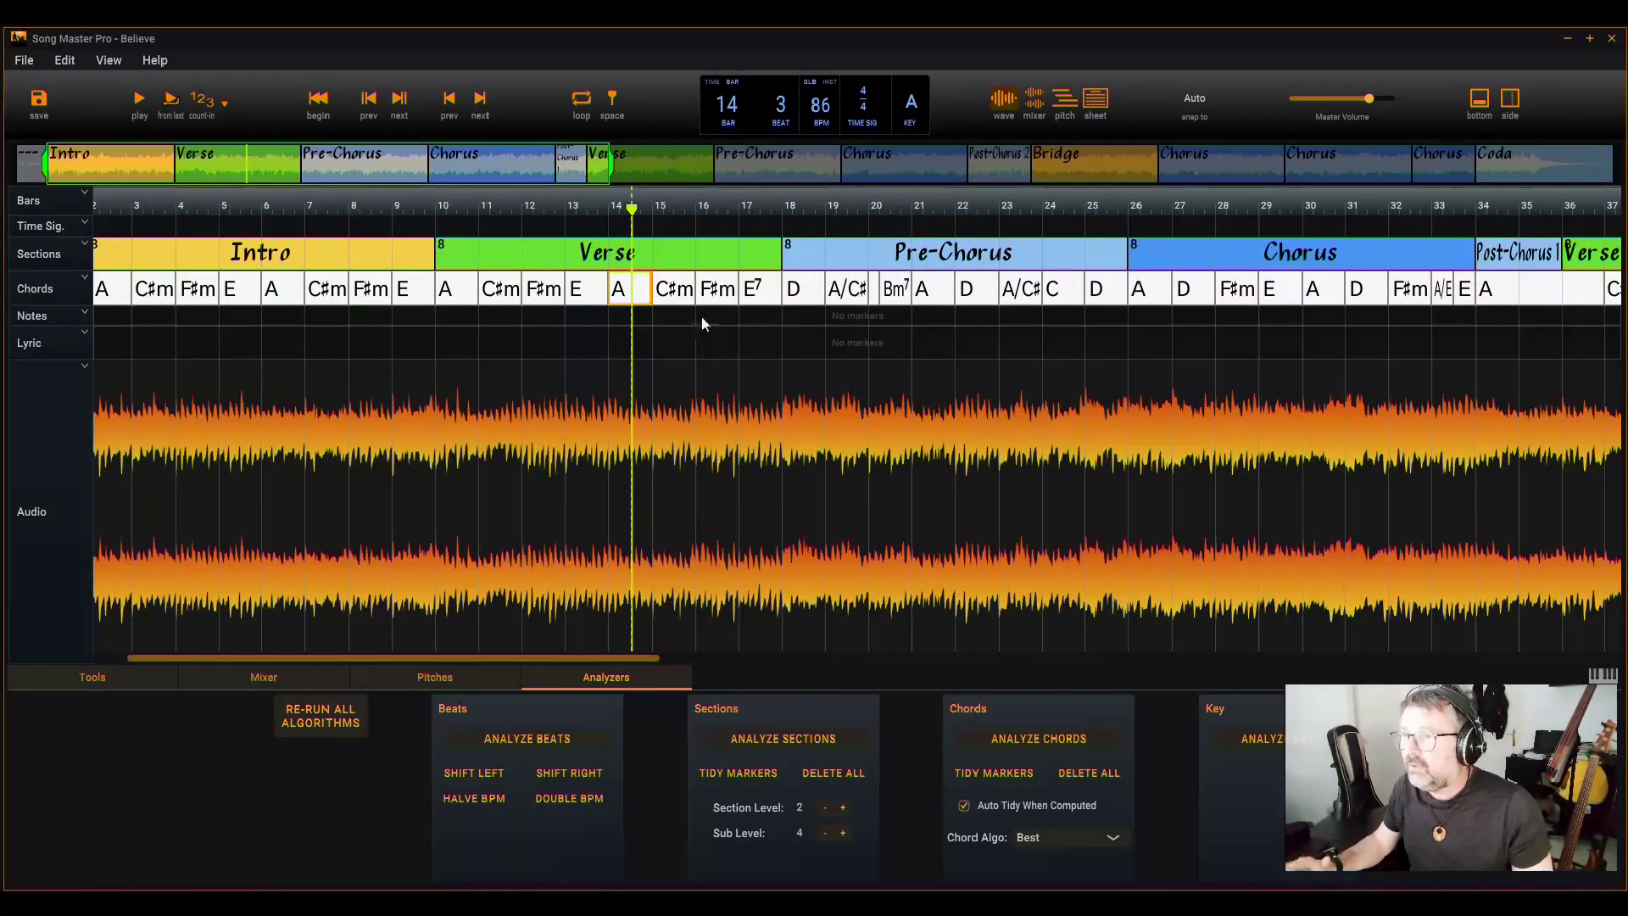
pyautogui.rightClick(583, 248)
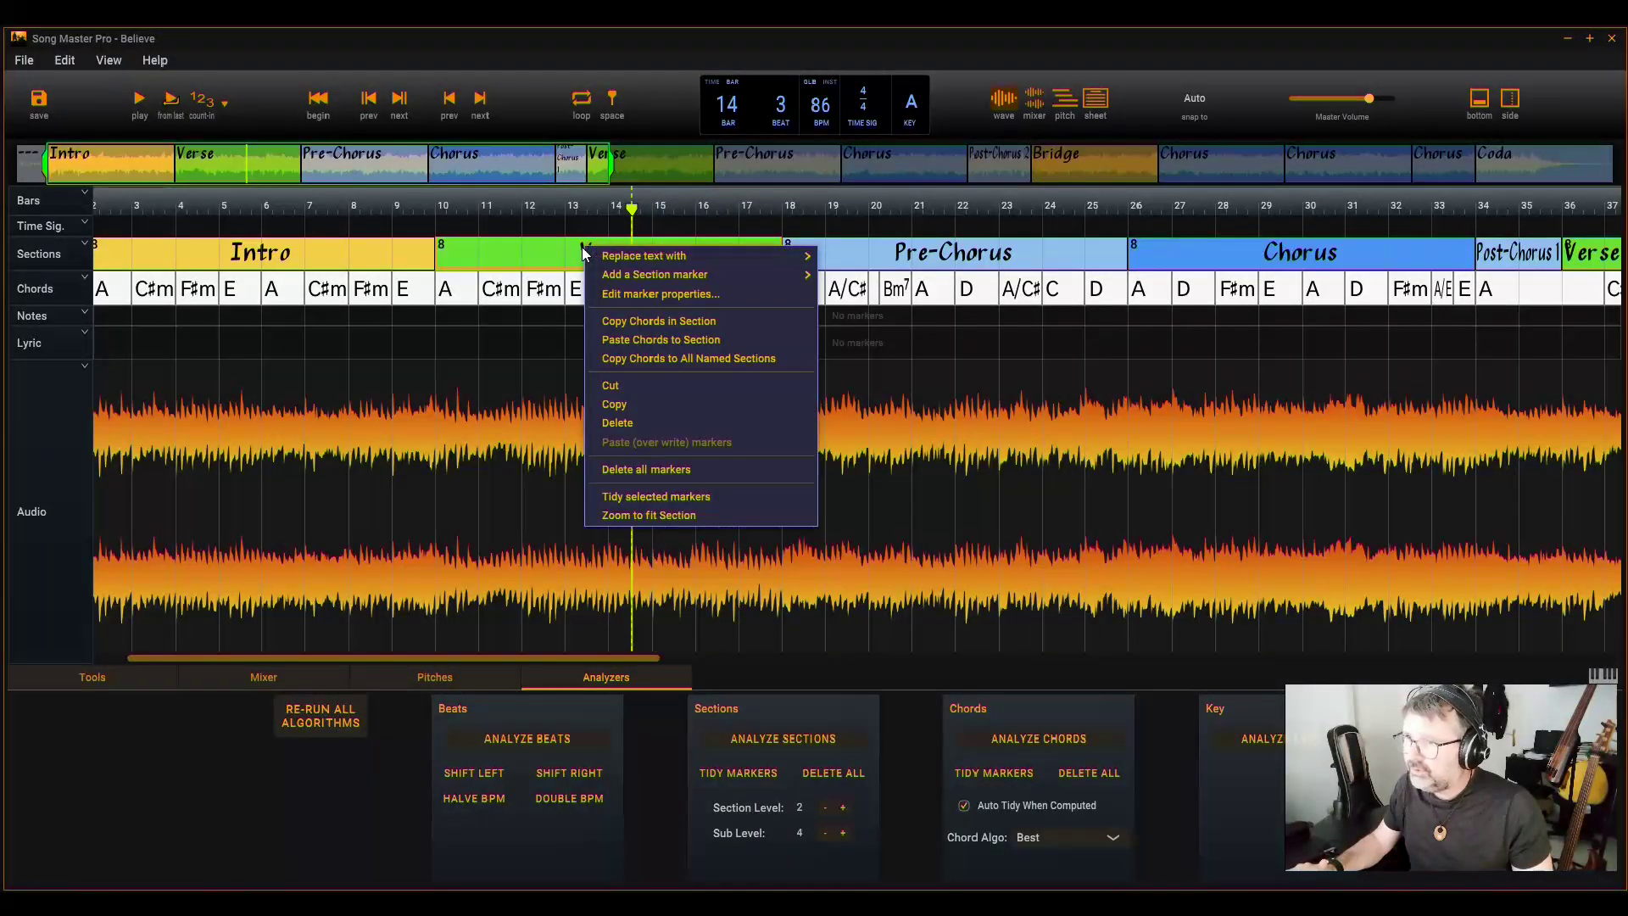
pyautogui.click(713, 359)
pyautogui.scroll(-1, 1227, 413)
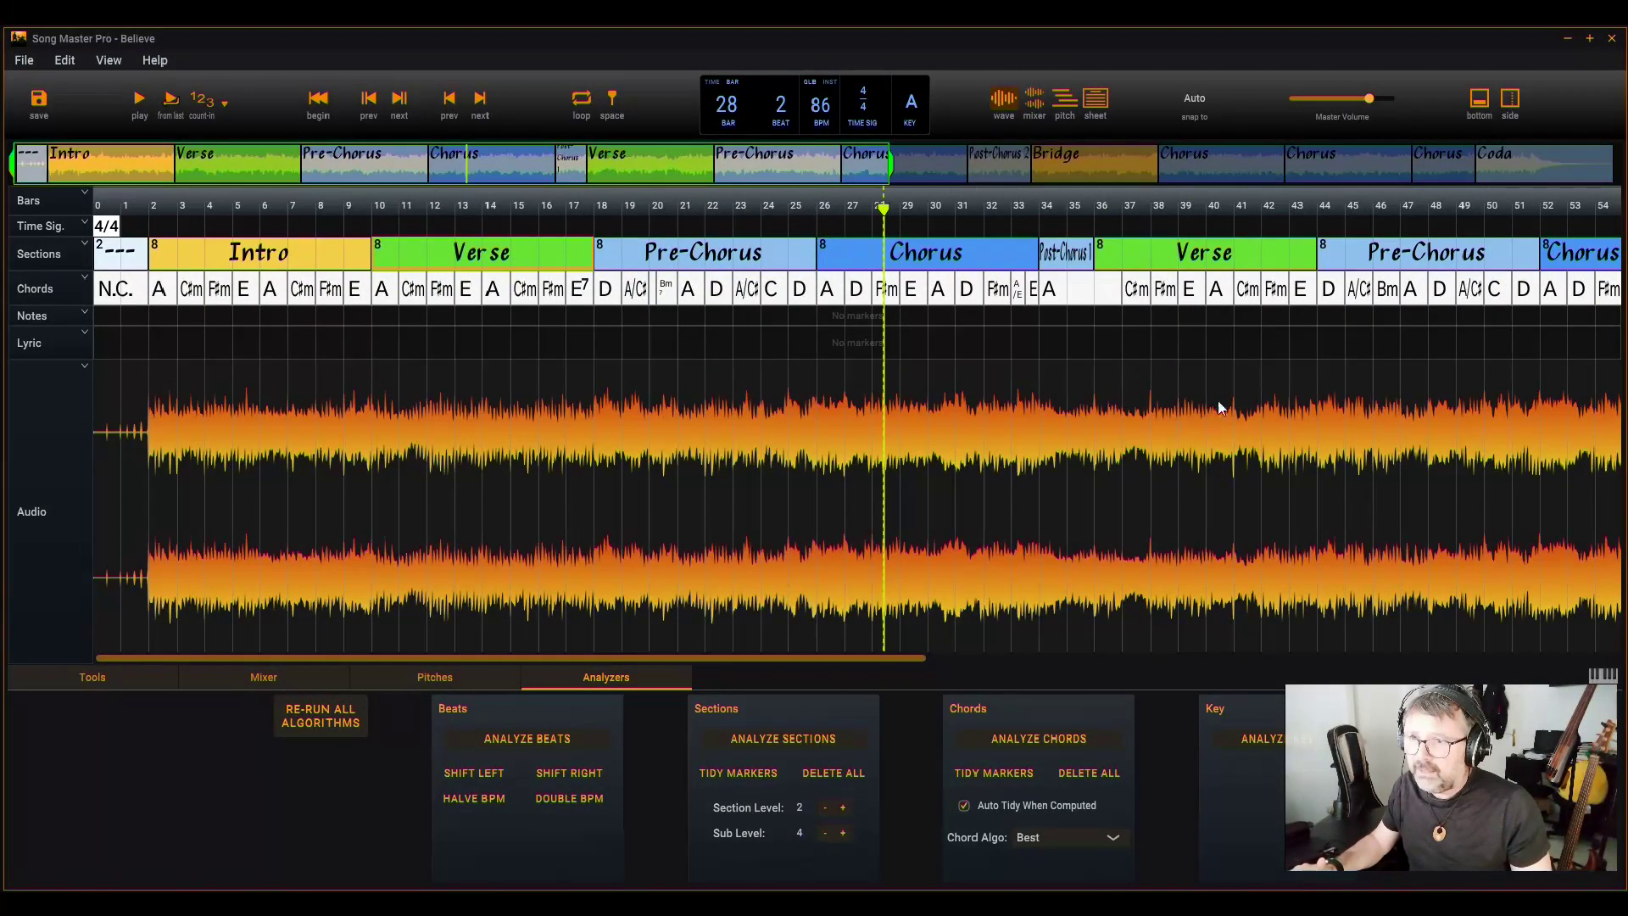
pyautogui.rightClick(449, 252)
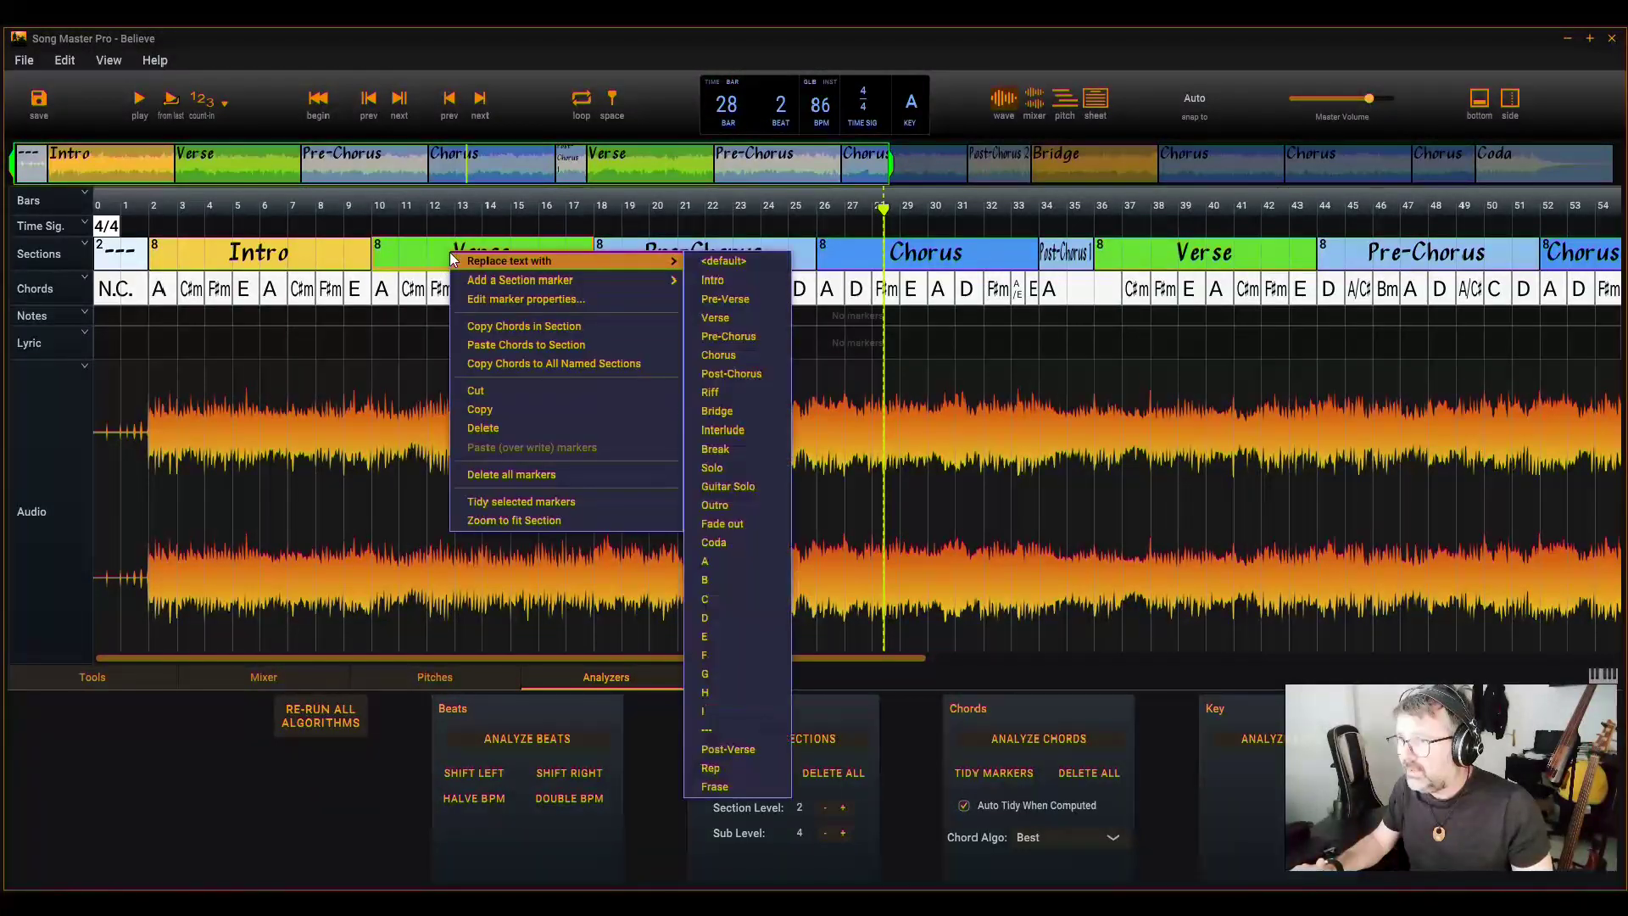
pyautogui.click(524, 363)
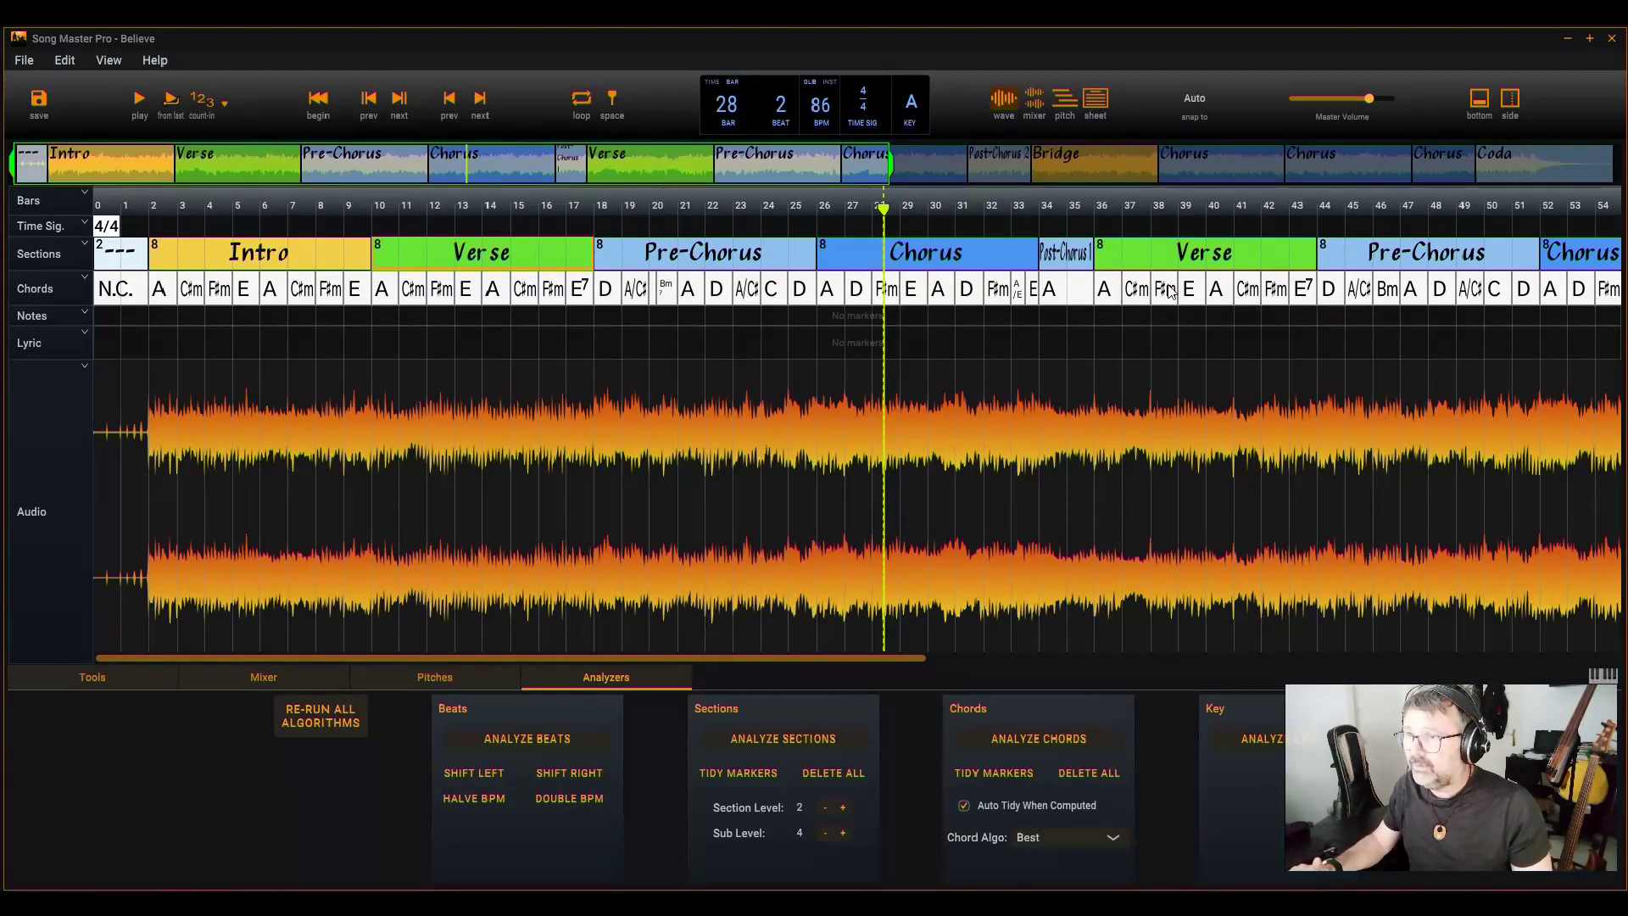
# - Play from bar 17 into the first Pre-Chorus, start its Bm7 chord at bar 20 and change that chord to Bm
pyautogui.click(580, 374)
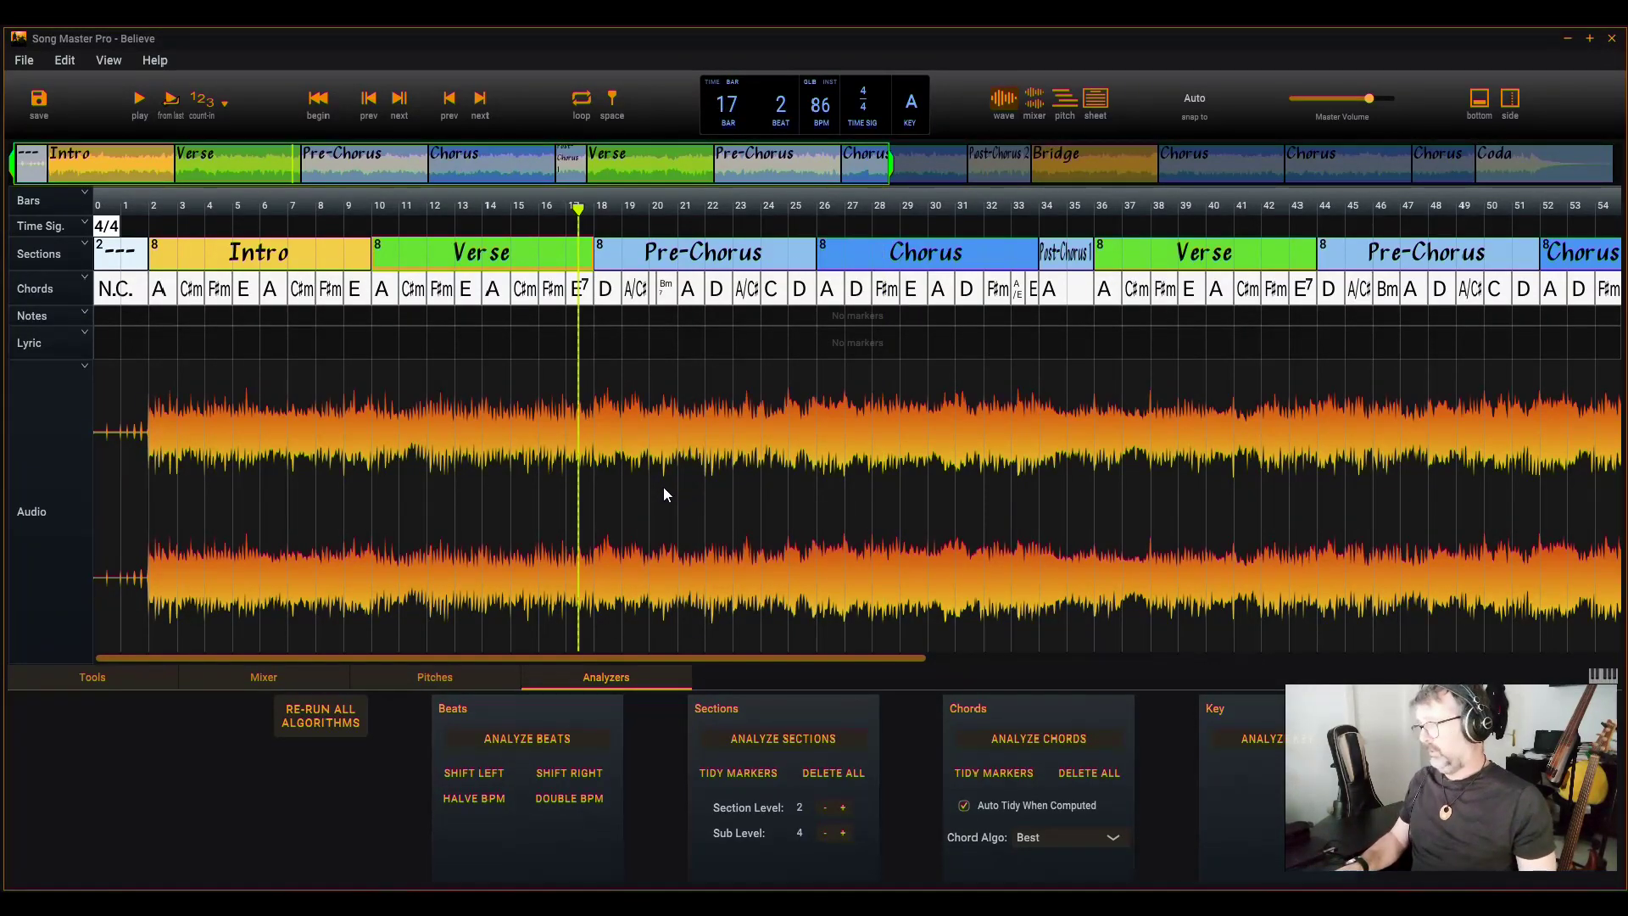
pyautogui.scroll(3, 623, 455)
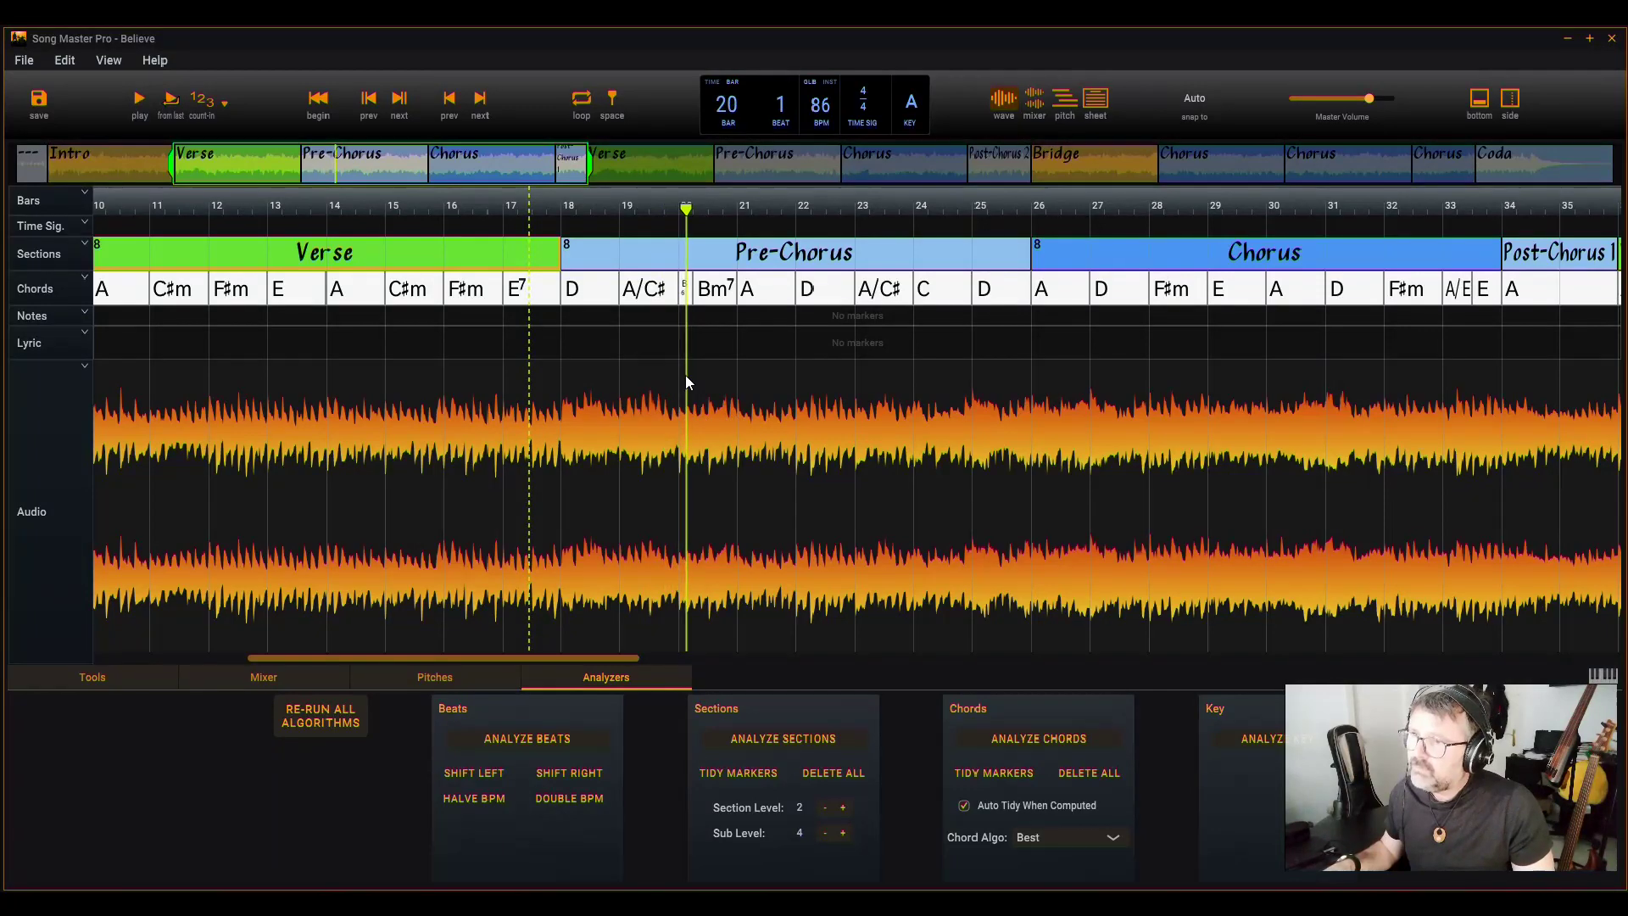
pyautogui.press('space')
pyautogui.scroll(2, 685, 375)
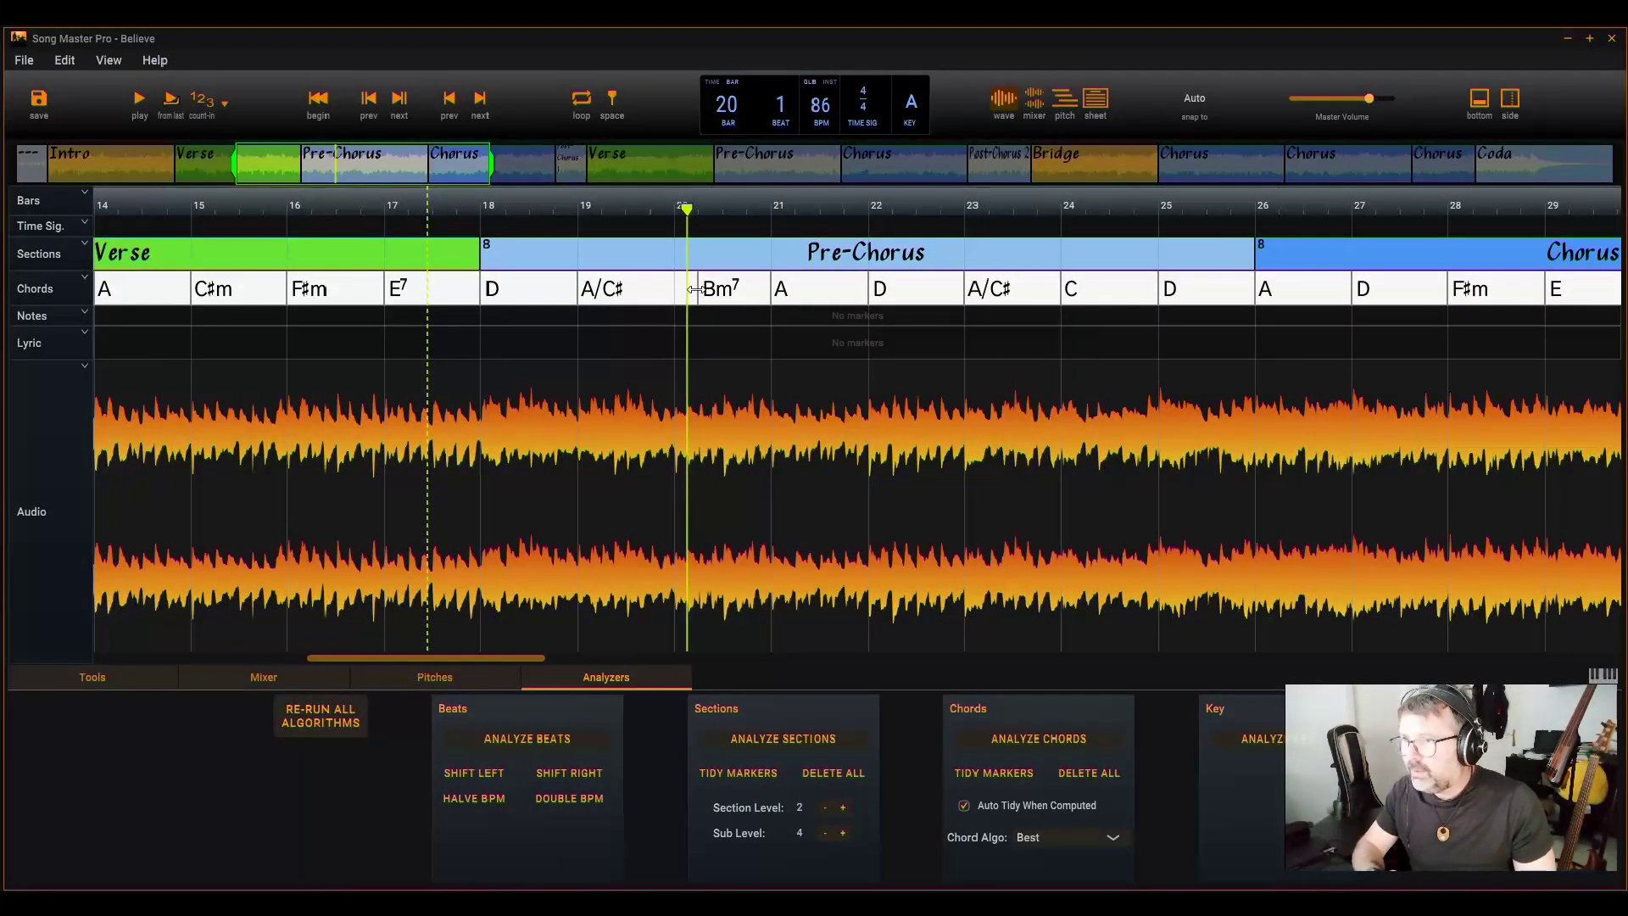
pyautogui.moveTo(693, 289); pyautogui.dragTo(675, 293)
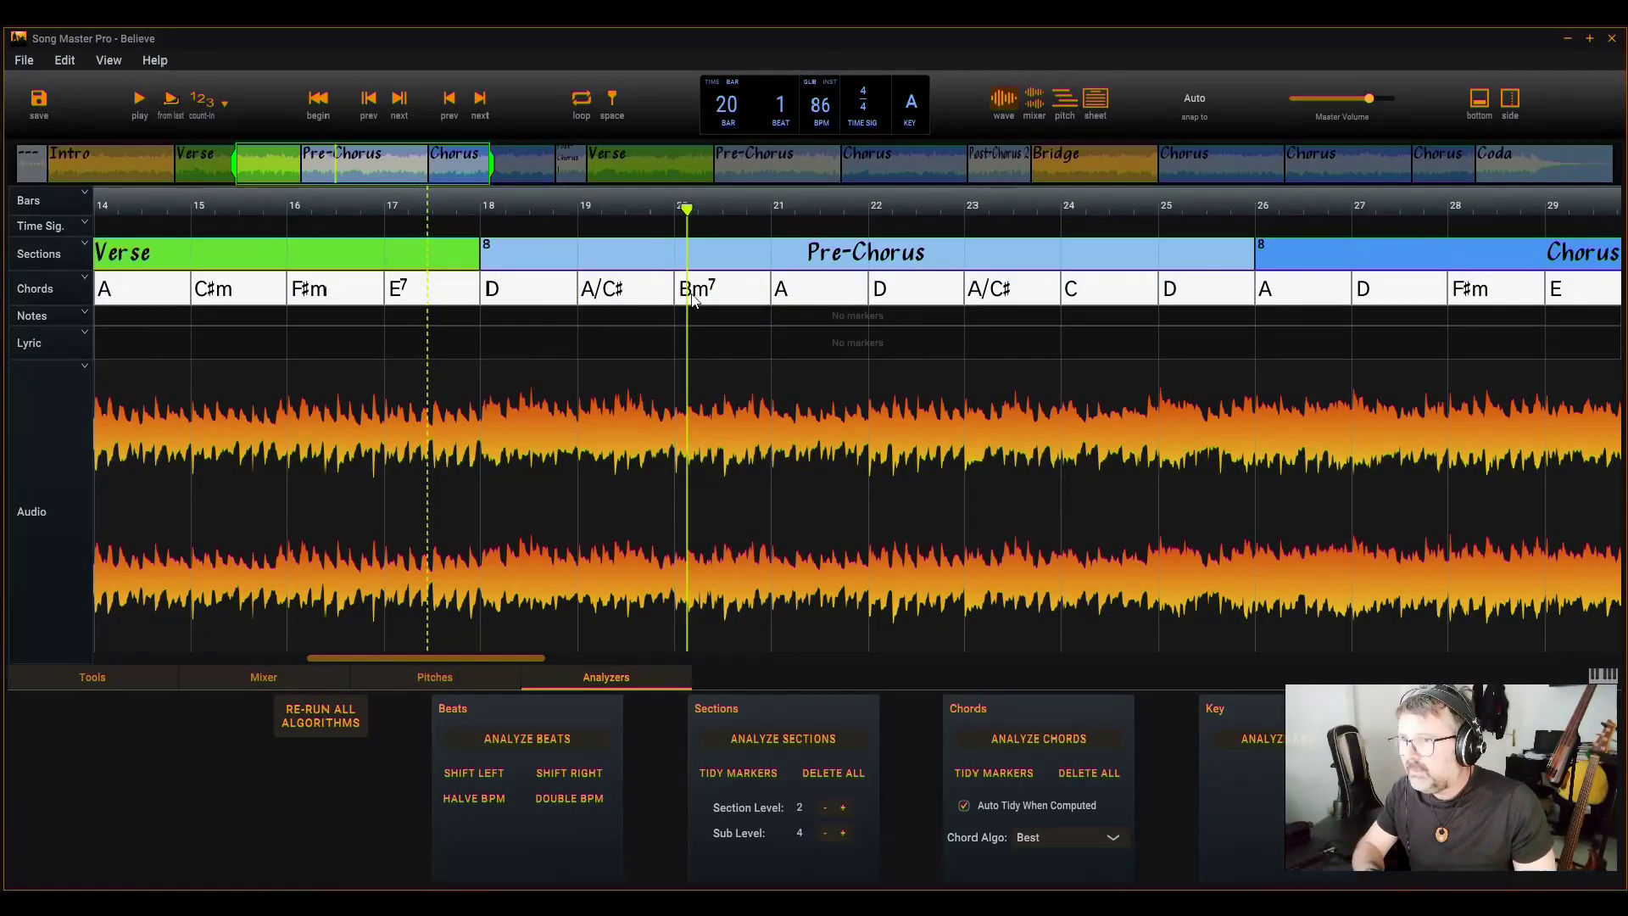
pyautogui.doubleClick(693, 295)
pyautogui.click(860, 625)
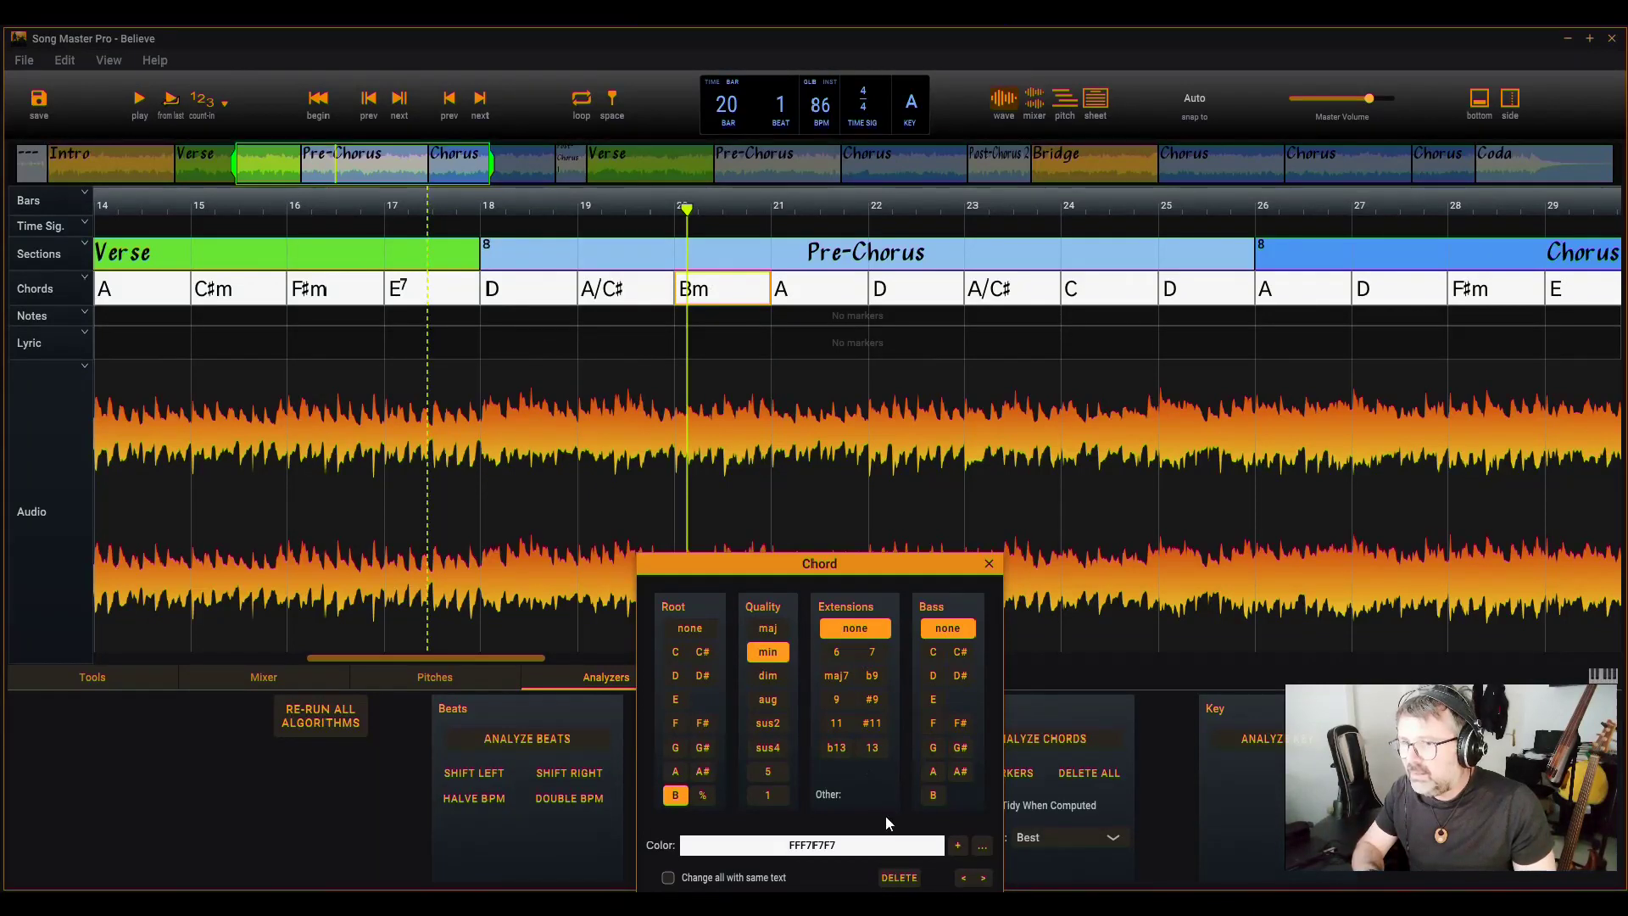
pyautogui.click(989, 563)
# - Replay the first Pre-Chorus from the end of bar 19 to bar 23 and check its chords
pyautogui.click(655, 424)
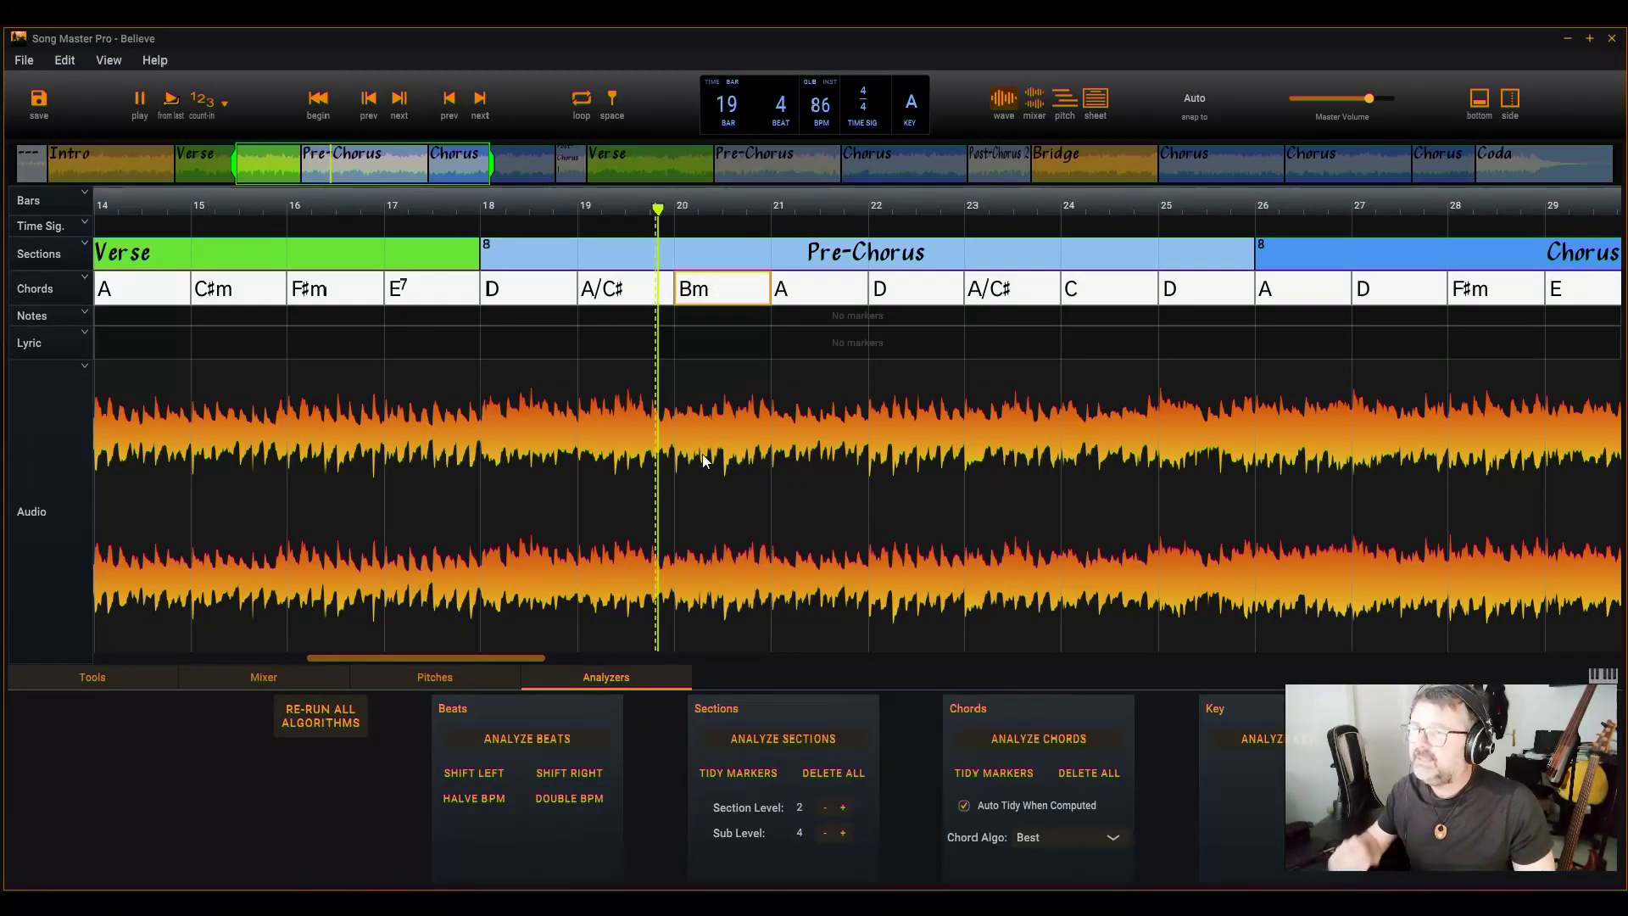
pyautogui.press('space')
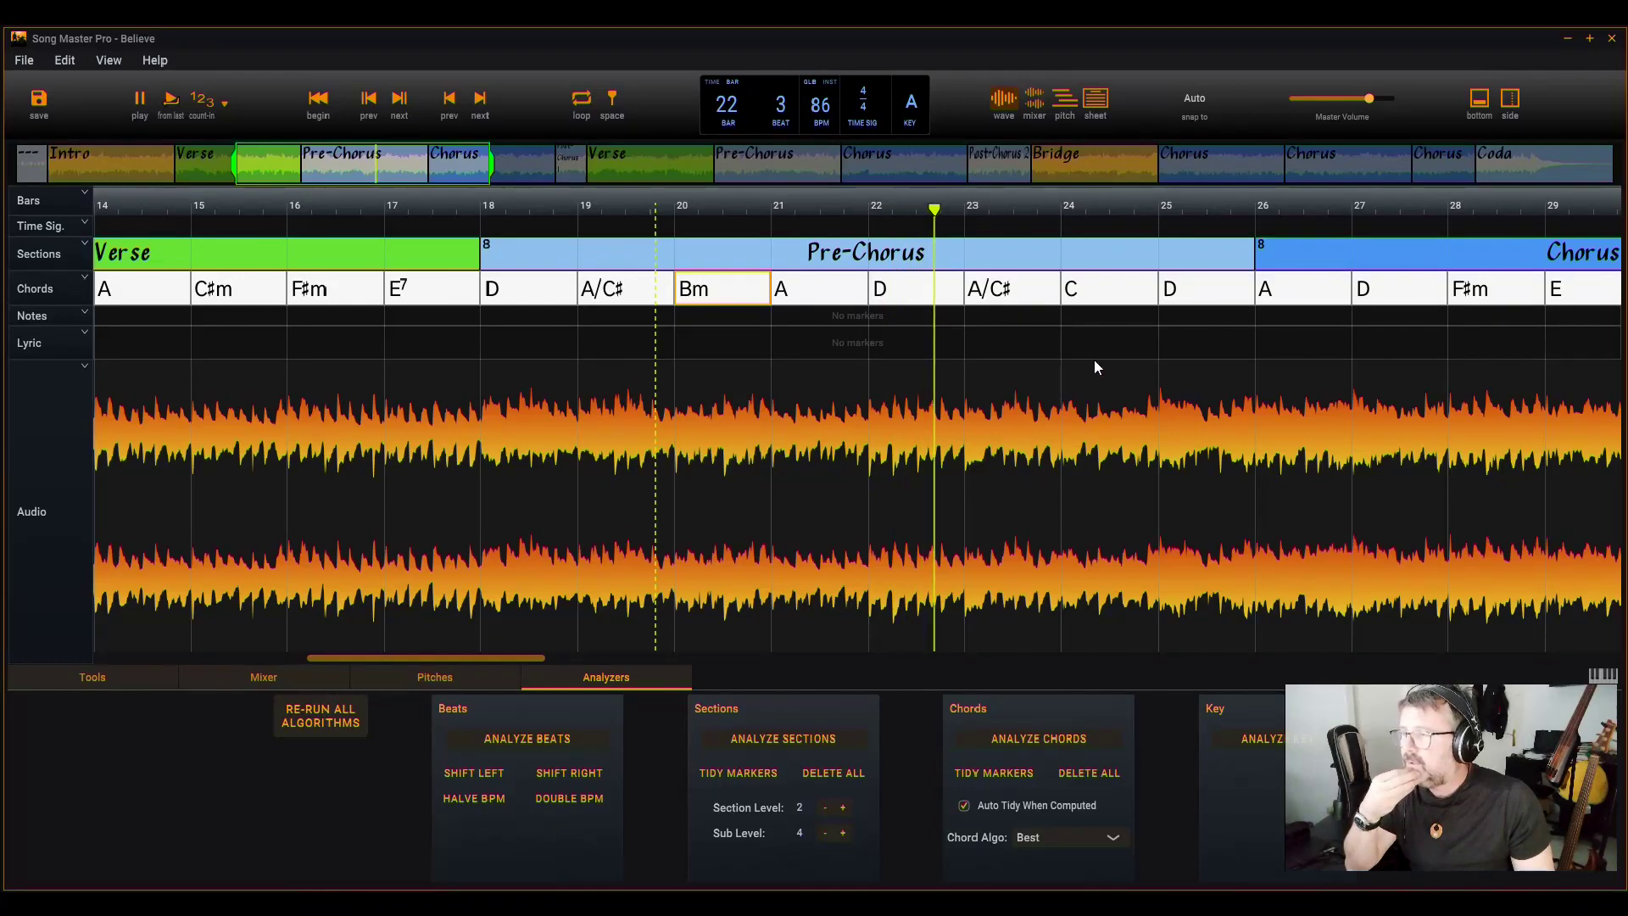
pyautogui.scroll(-2, 1143, 414)
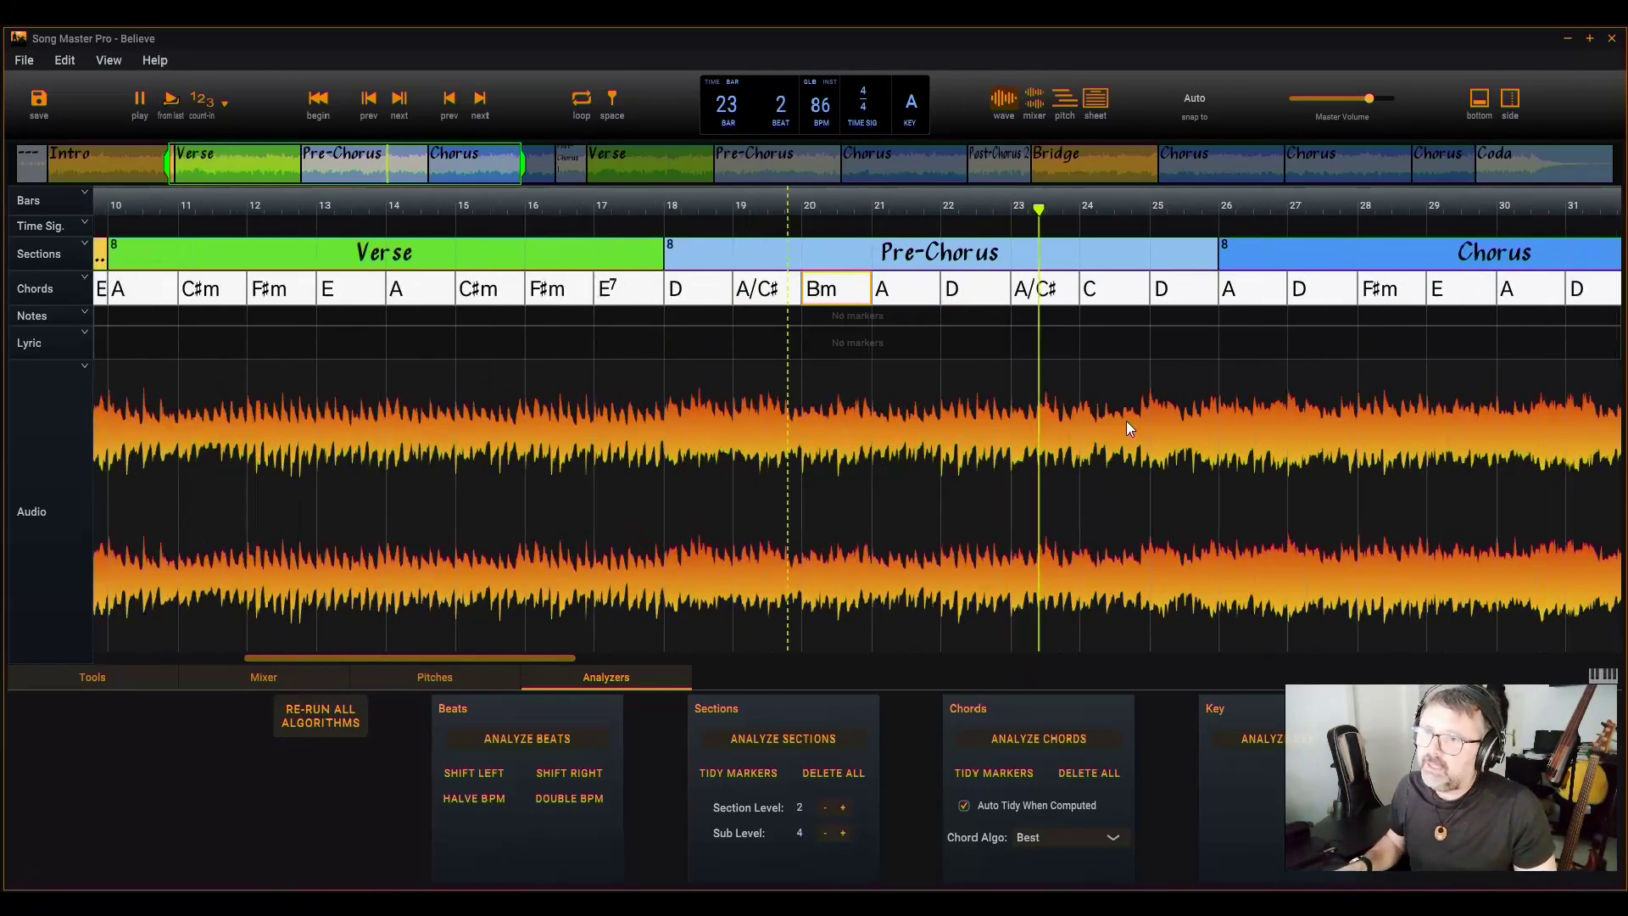
pyautogui.press('space')
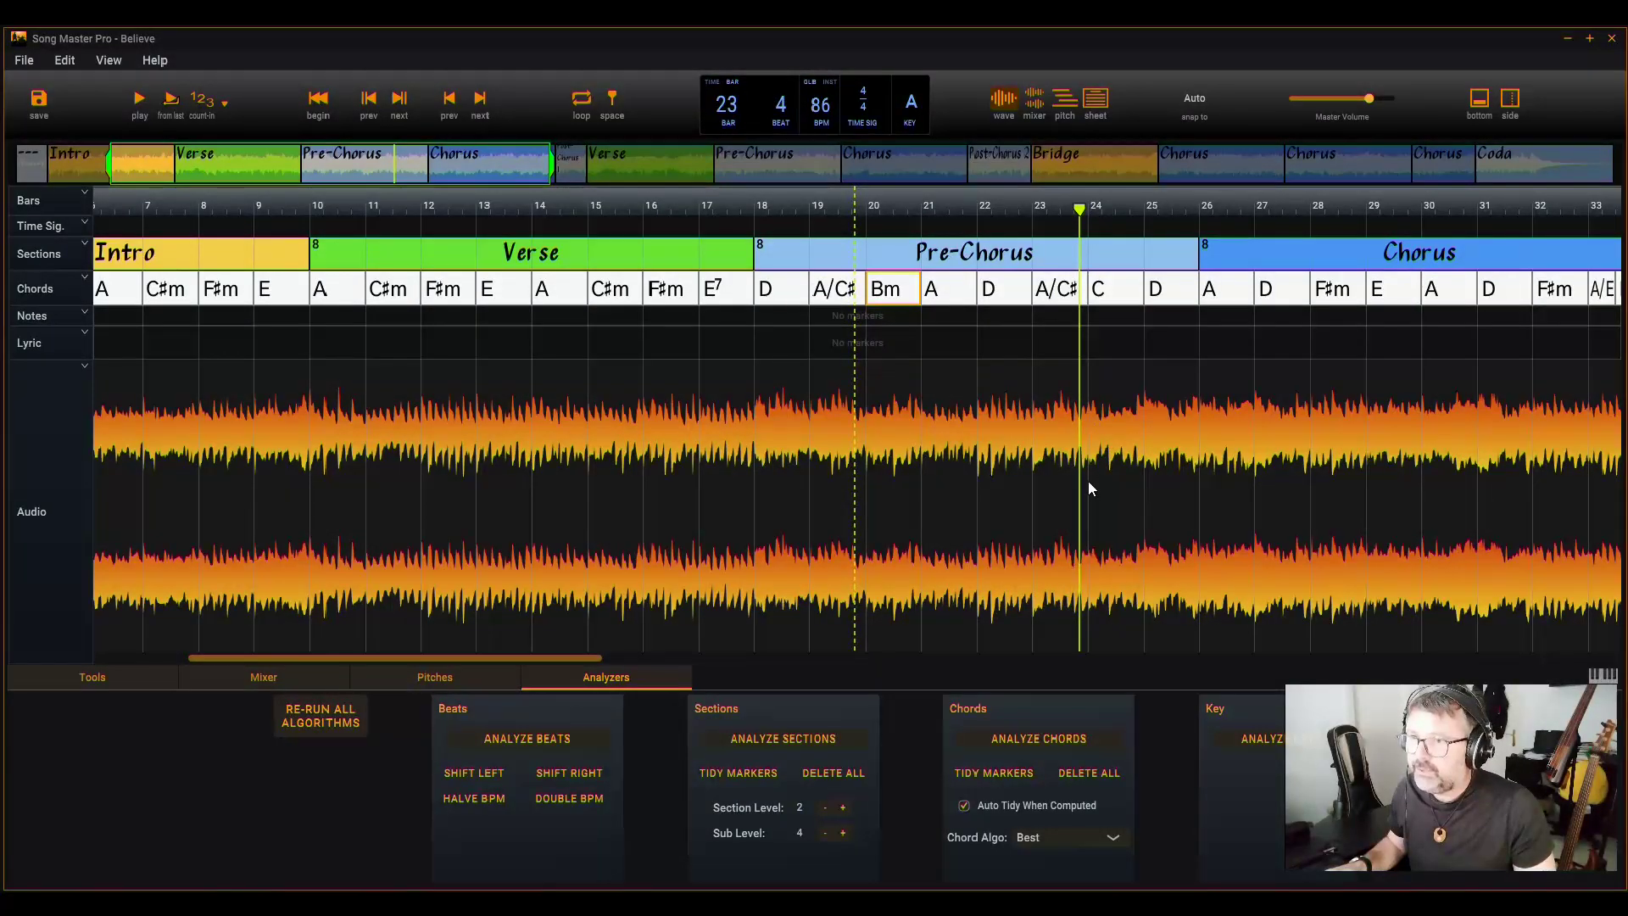
# - Copy the chords of the first Pre-Chorus to all sections named Pre-Chorus
pyautogui.scroll(-3, 1039, 365)
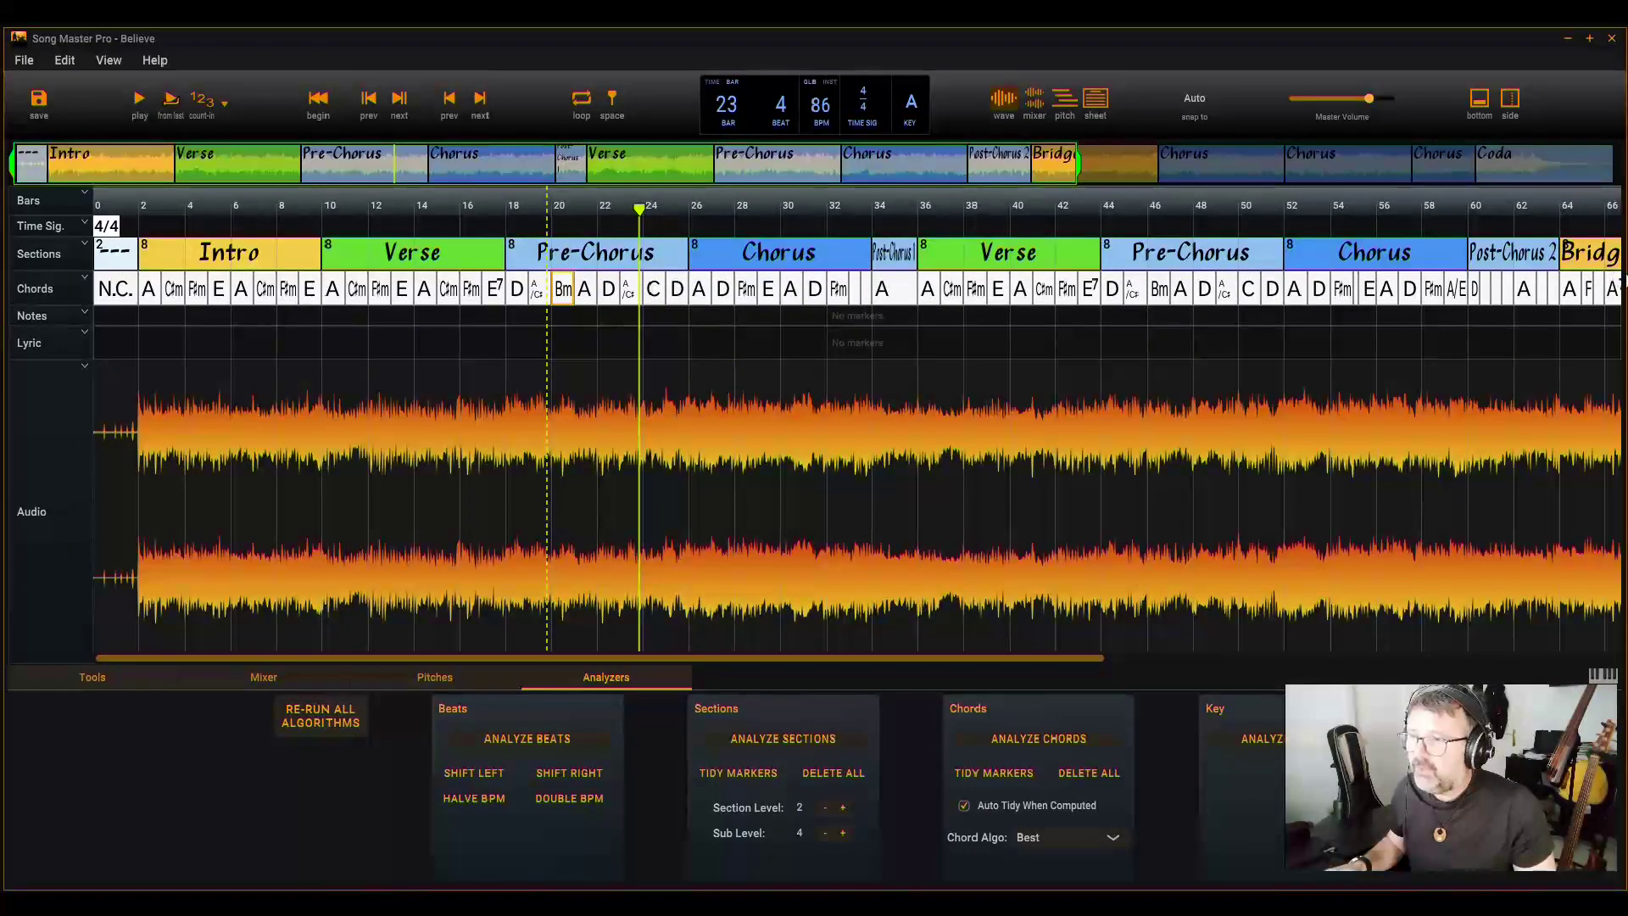
pyautogui.rightClick(583, 260)
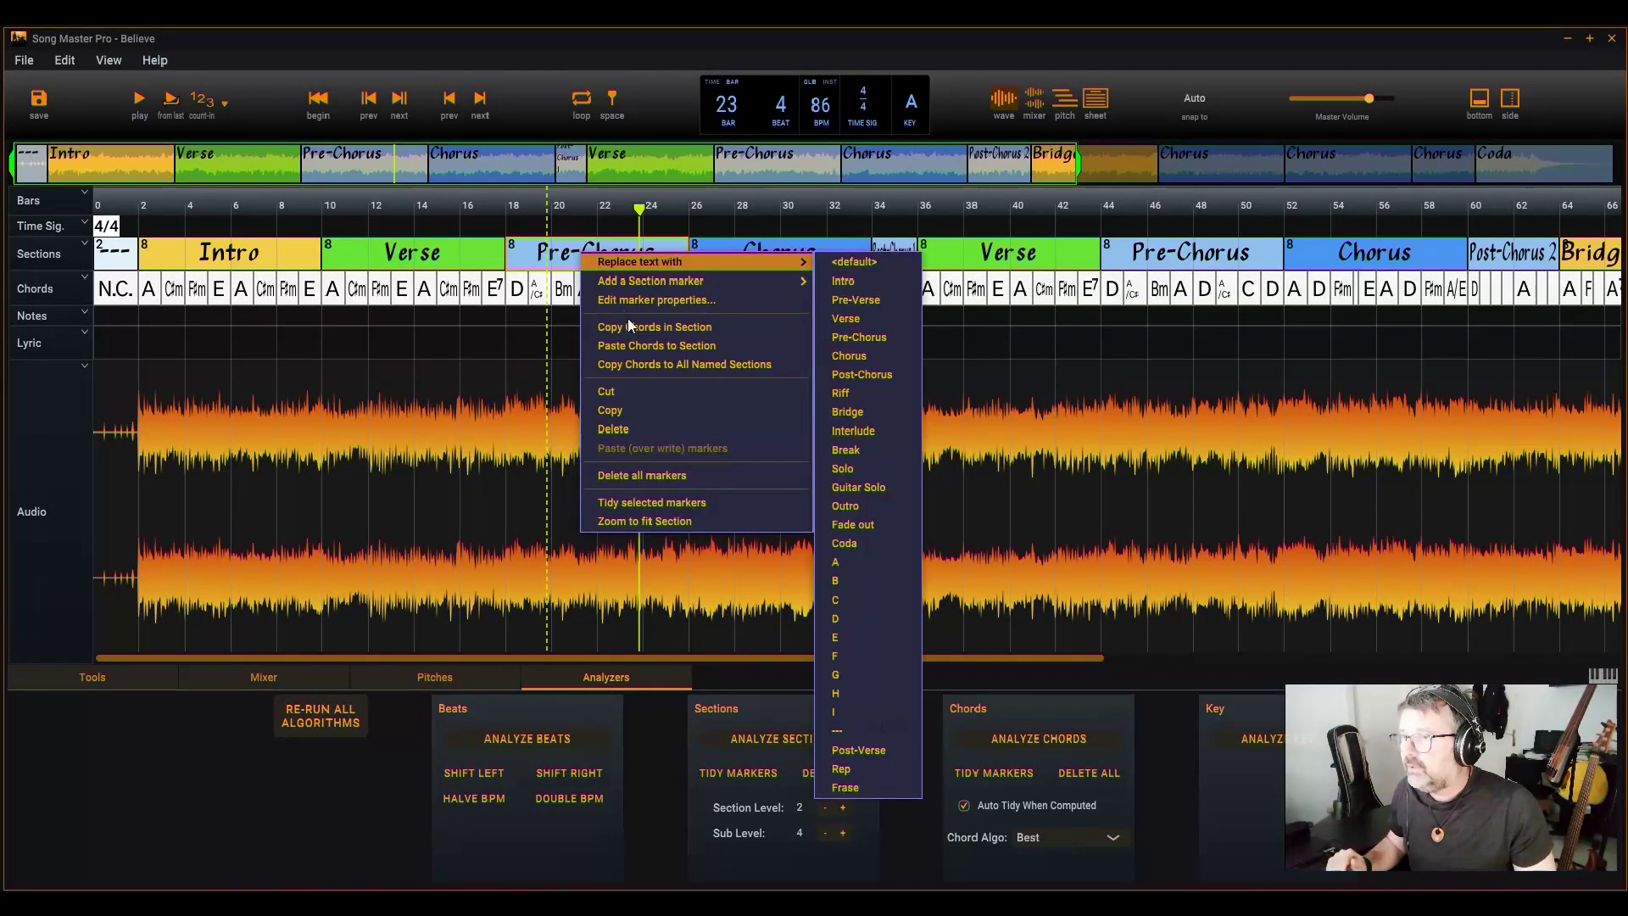
pyautogui.click(630, 363)
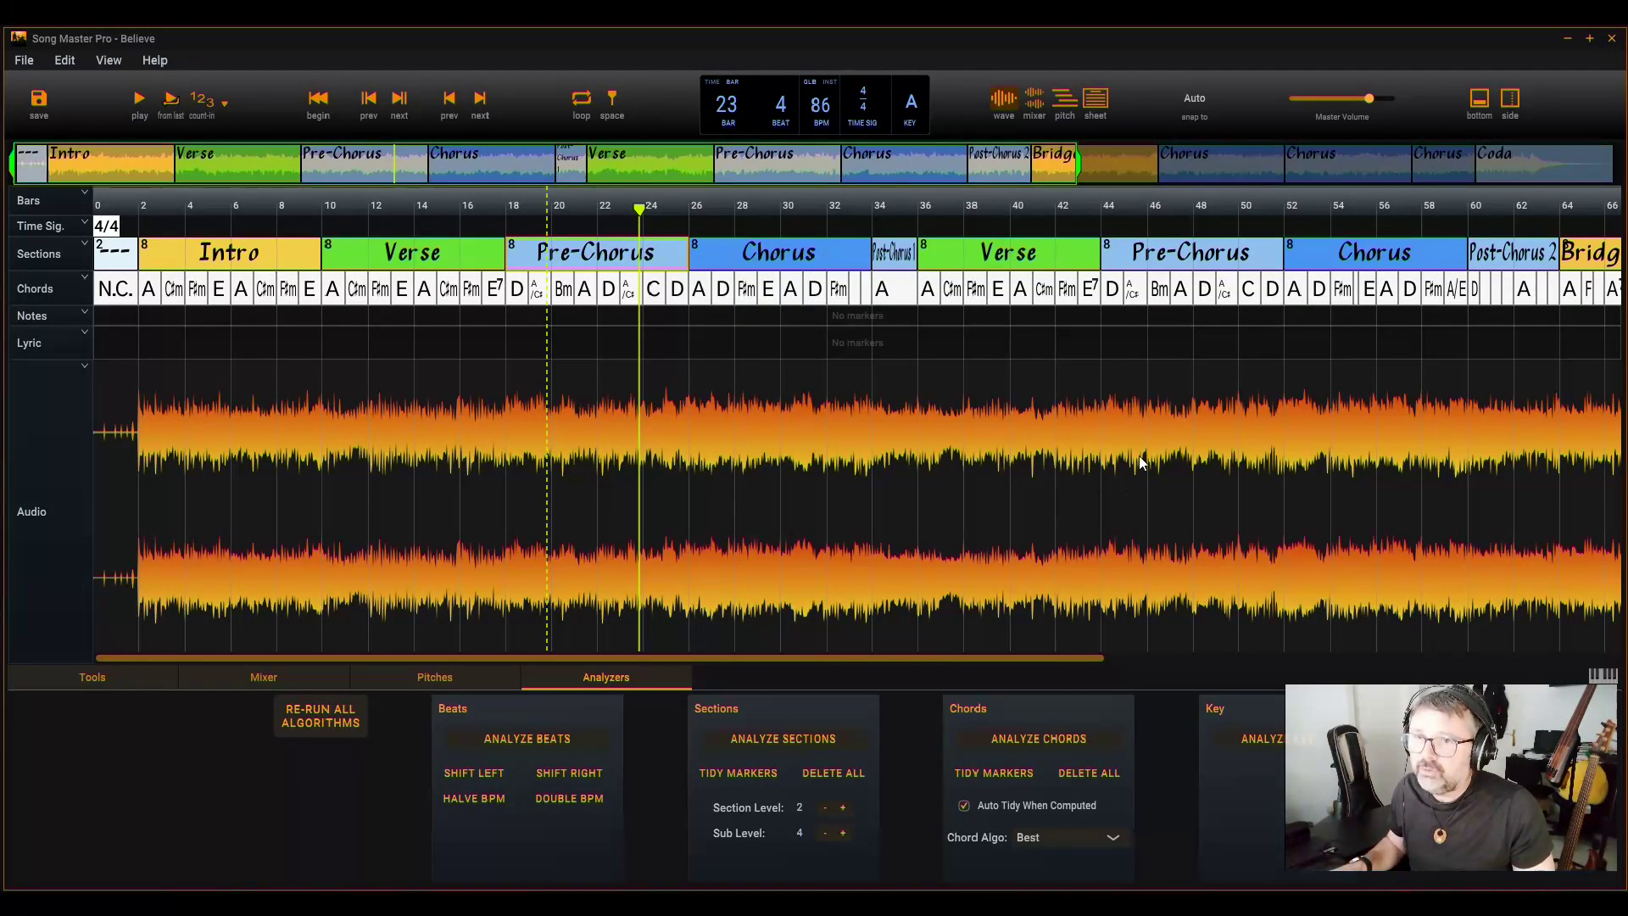
# - Play the first Chorus from bar 26 and check its chords by ear
pyautogui.click(729, 413)
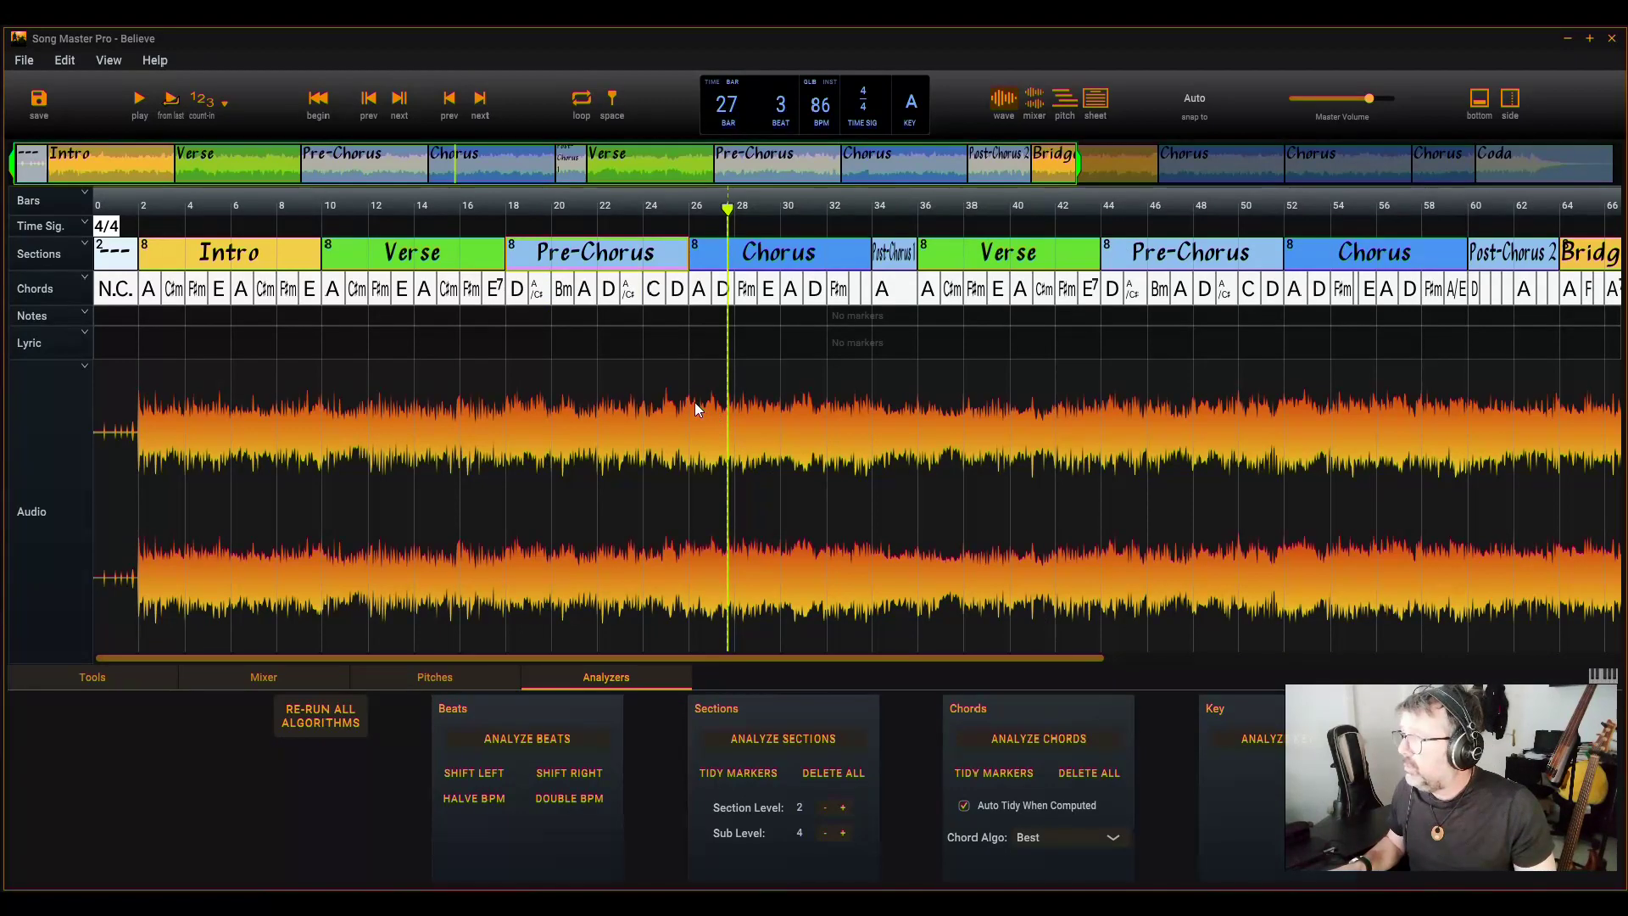
pyautogui.click(687, 415)
pyautogui.scroll(3, 679, 429)
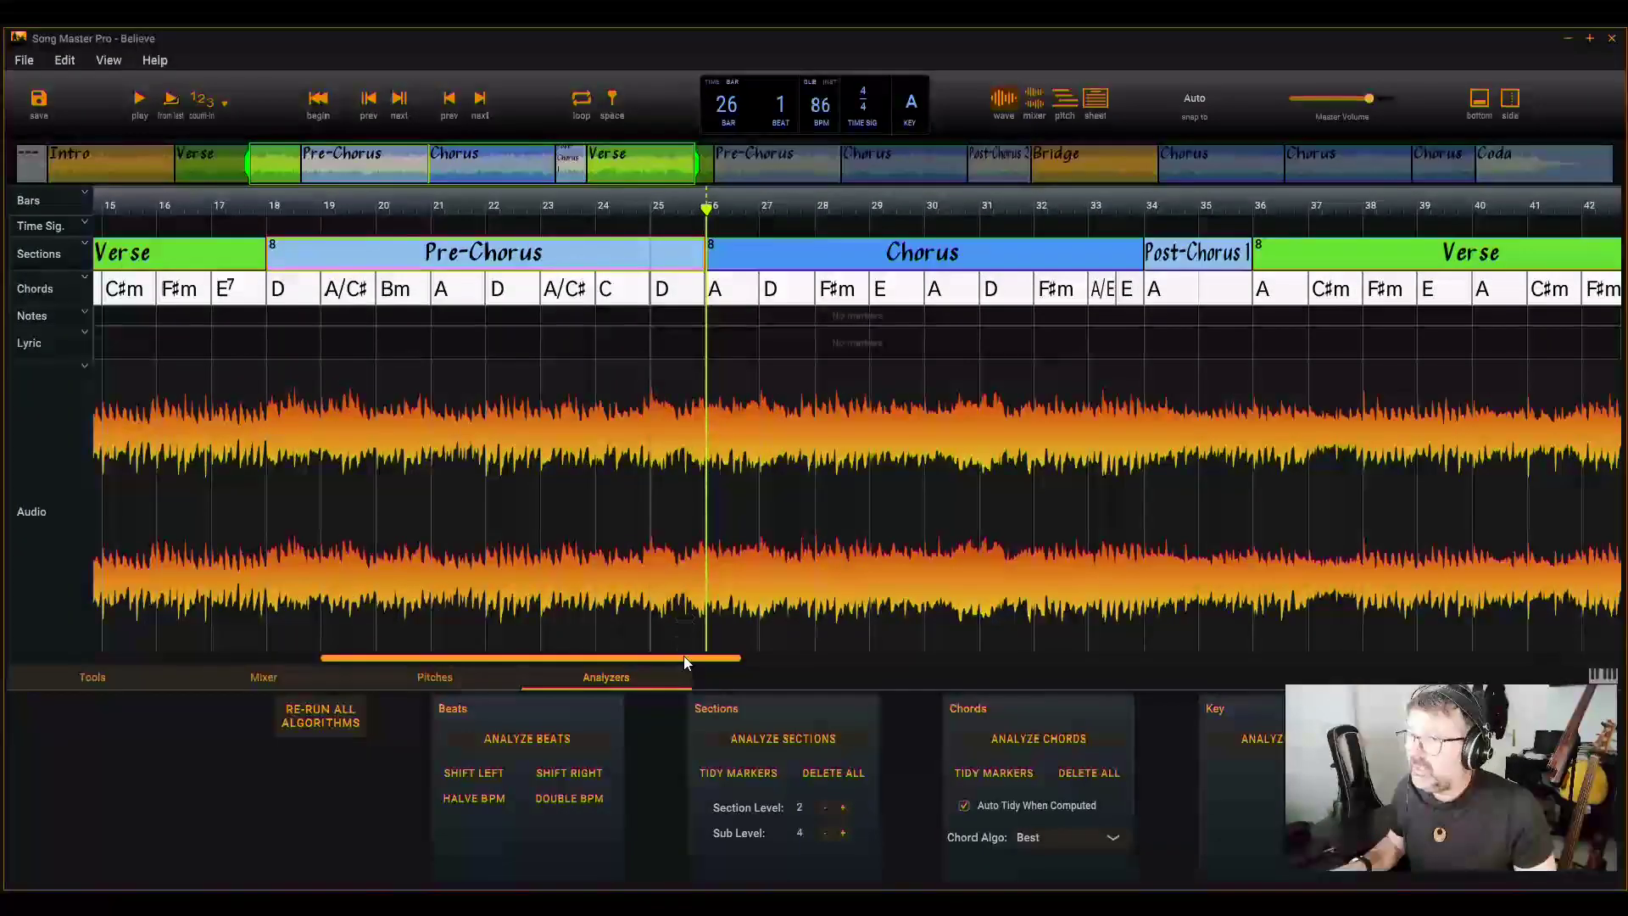
pyautogui.moveTo(684, 655); pyautogui.dragTo(747, 656)
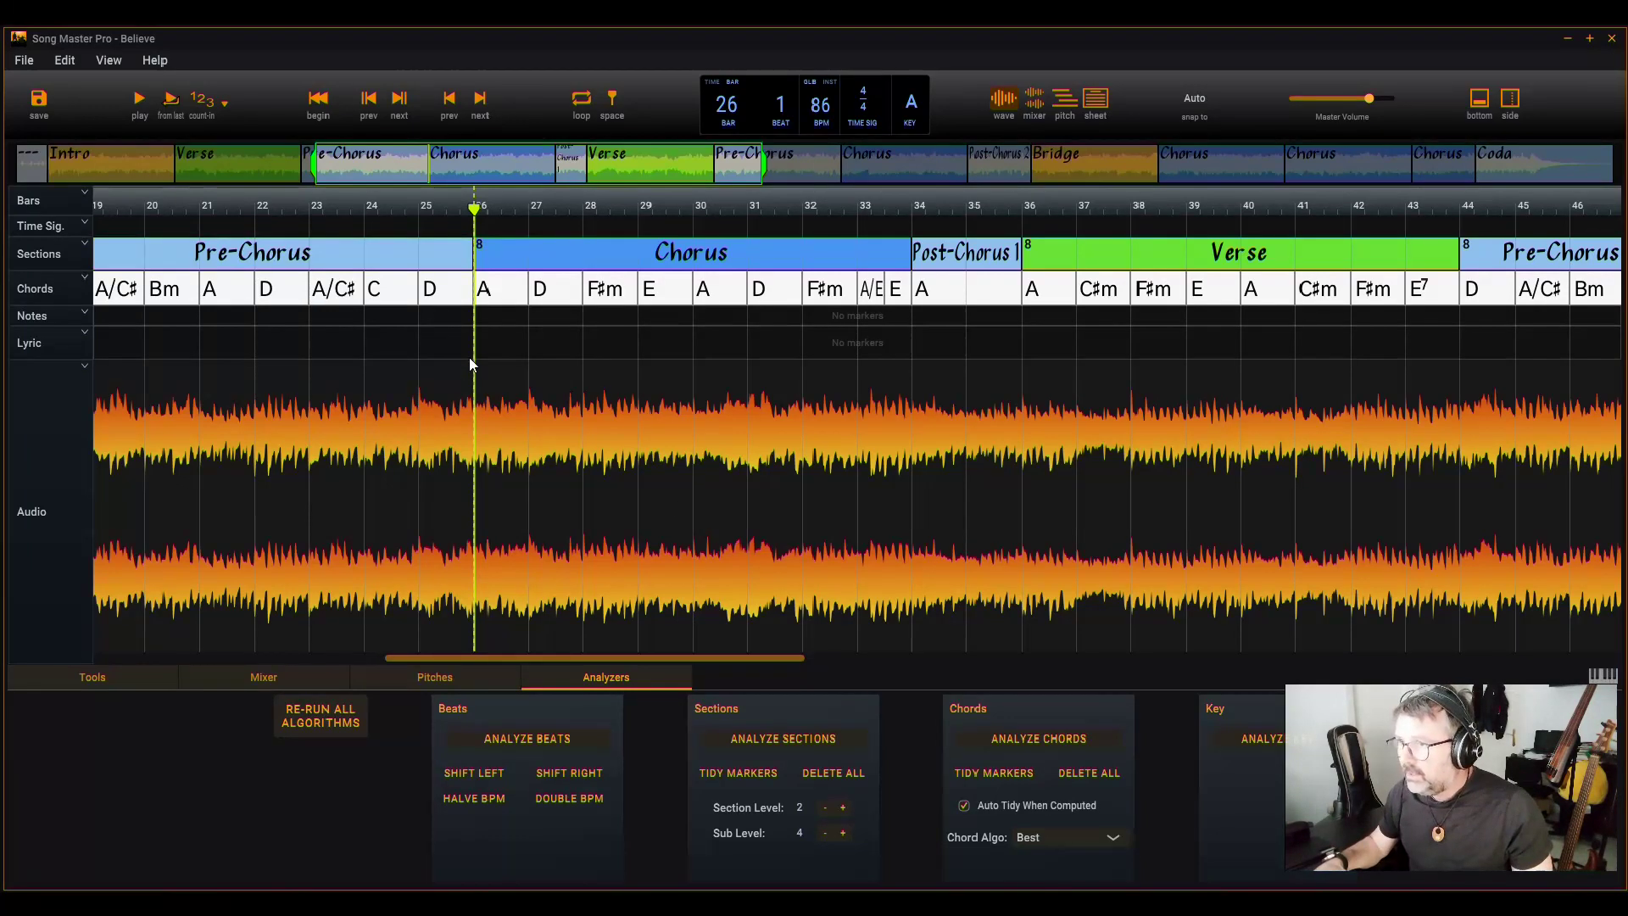
pyautogui.press('space')
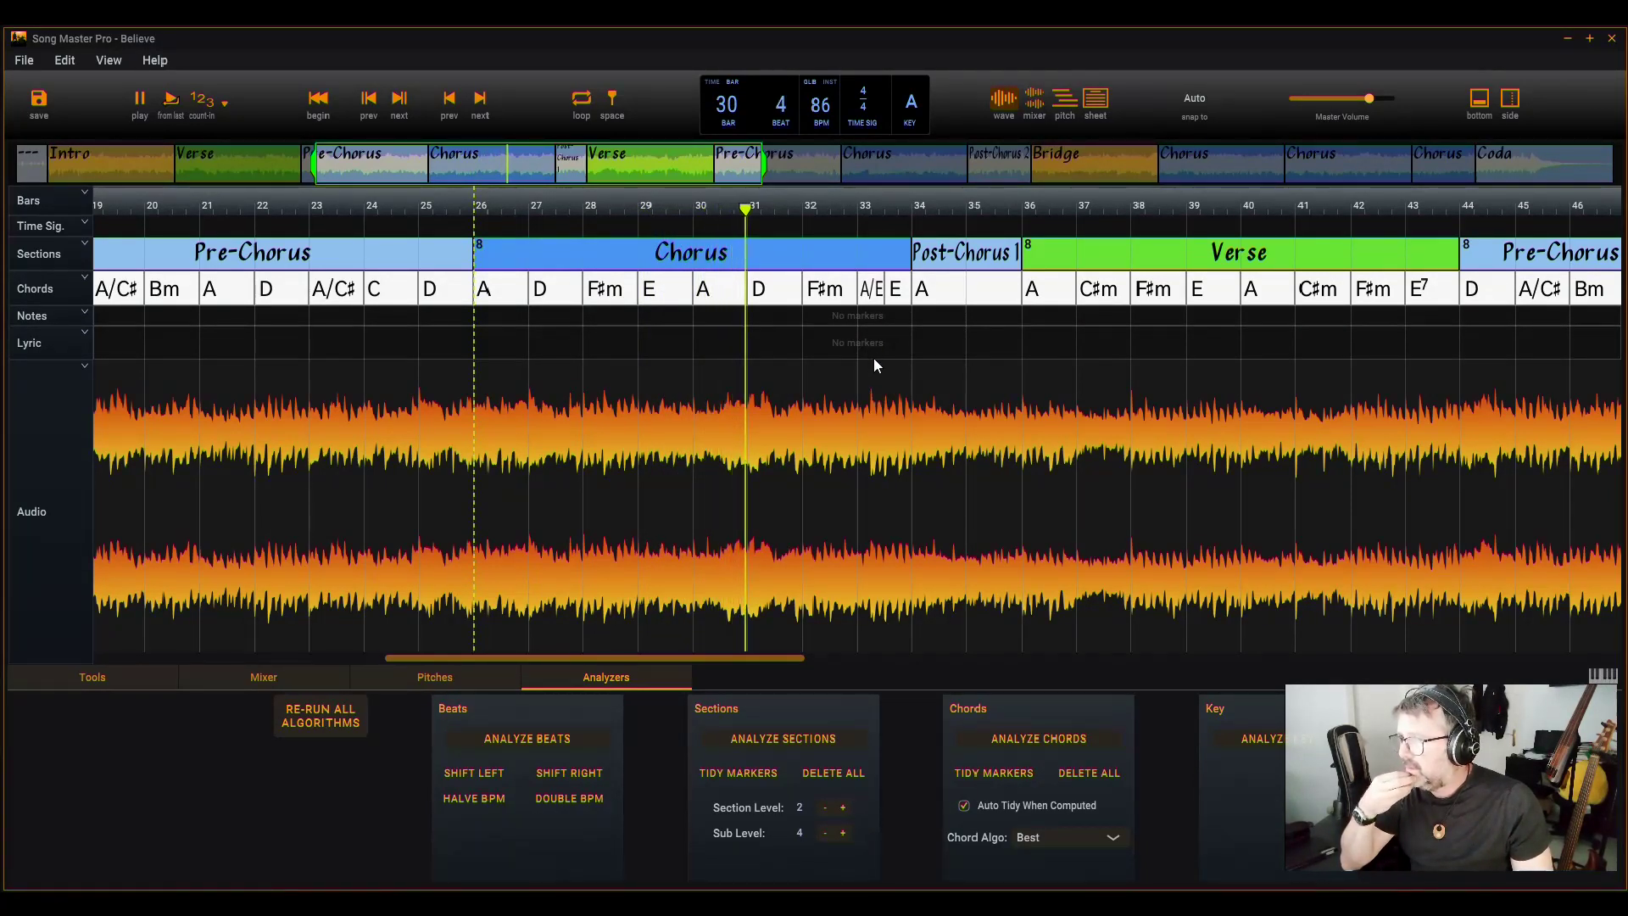
# - Delete the A/E chord at bar 33 of the first Chorus and start the following E chord at bar 33
pyautogui.click(873, 298)
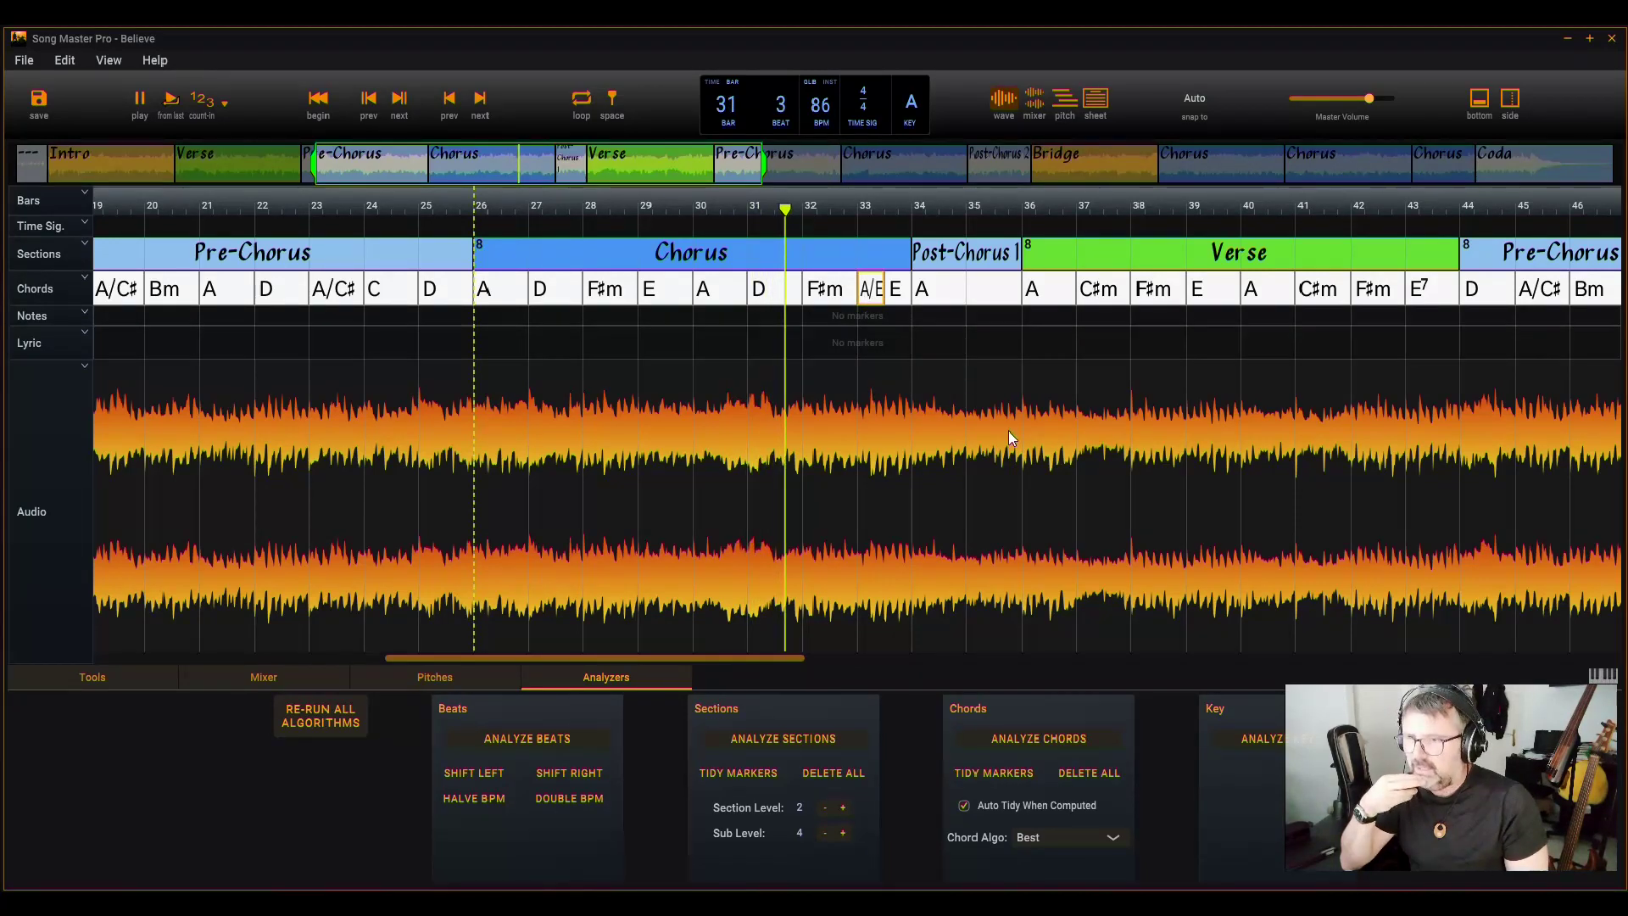
pyautogui.press('Delete')
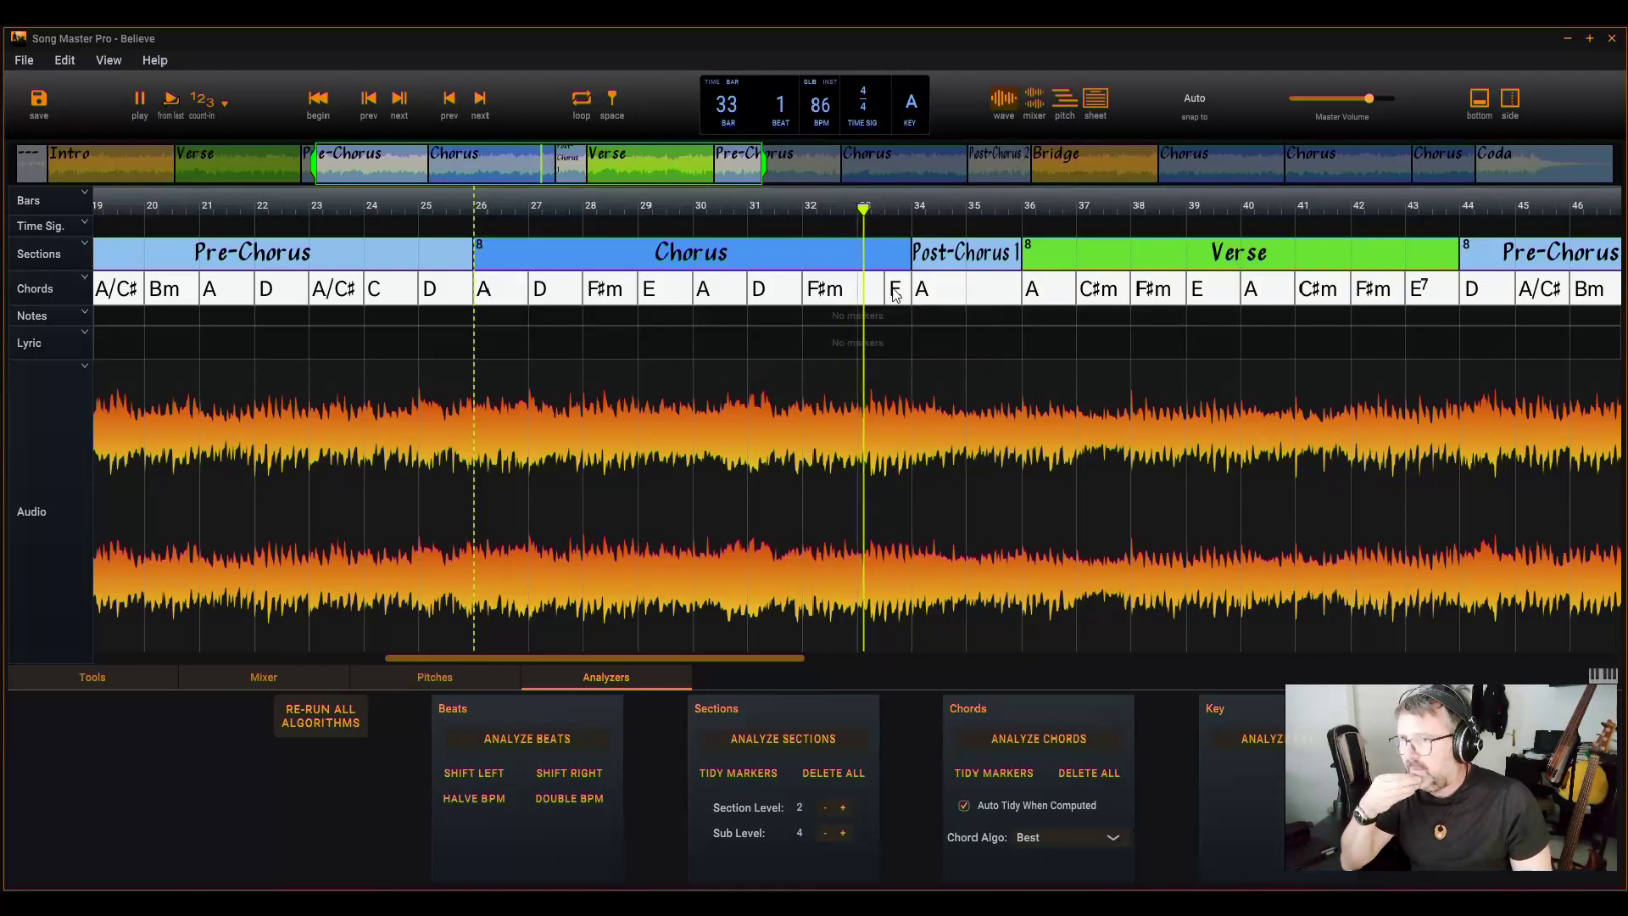
pyautogui.moveTo(884, 288); pyautogui.dragTo(869, 286)
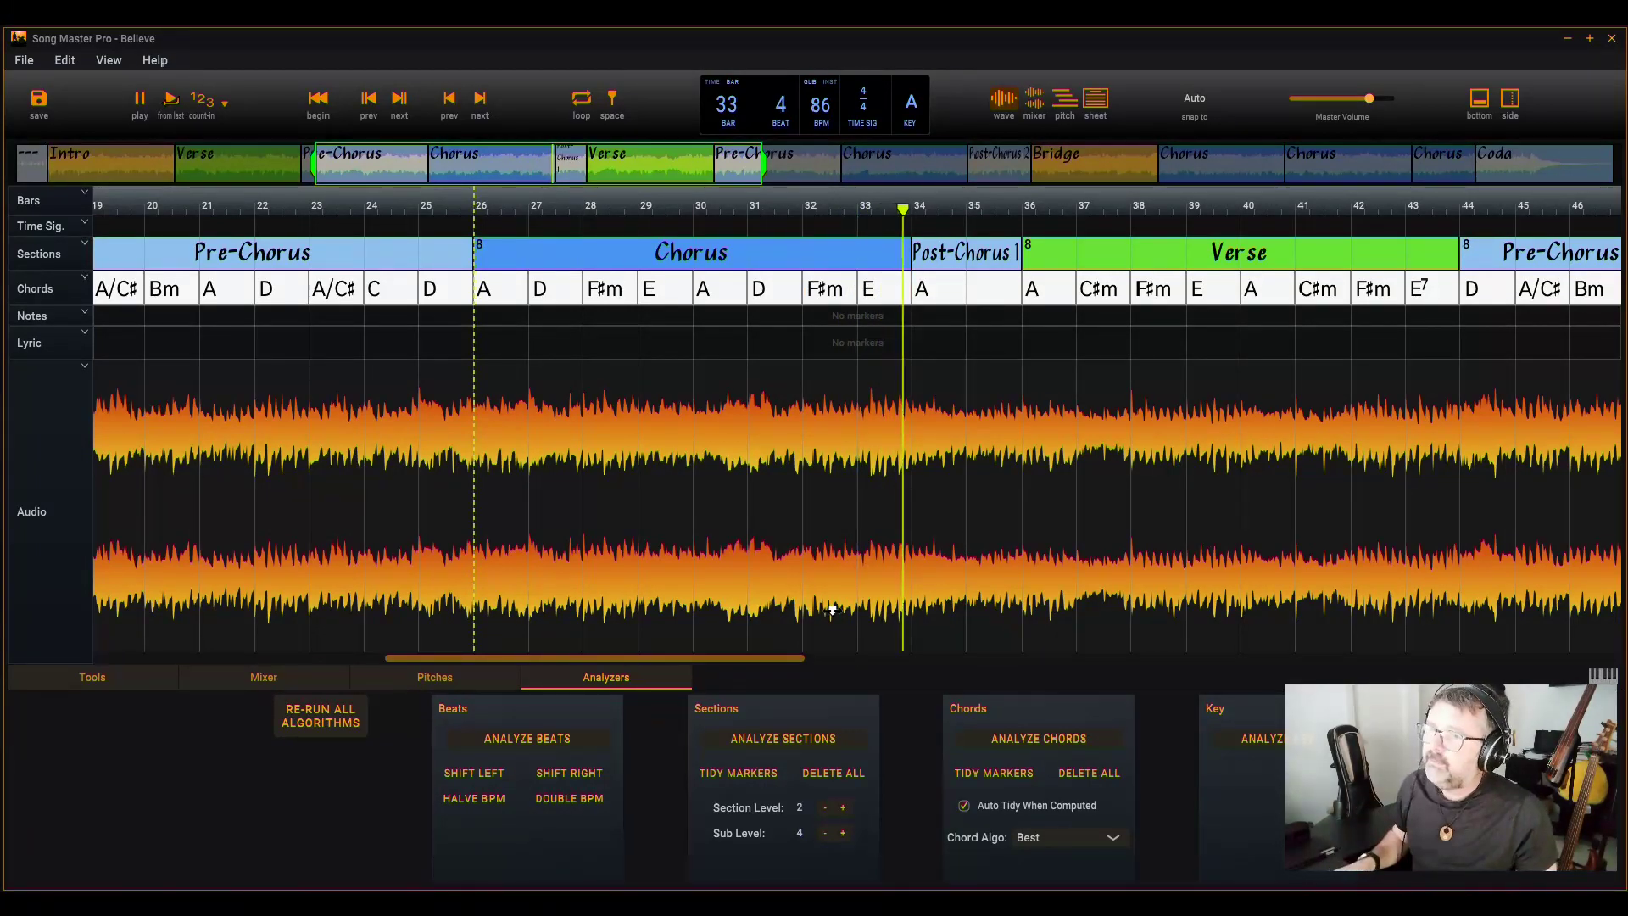
pyautogui.press('space')
# - Copy the chords of the first Chorus to all sections named Chorus
pyautogui.scroll(-5, 796, 441)
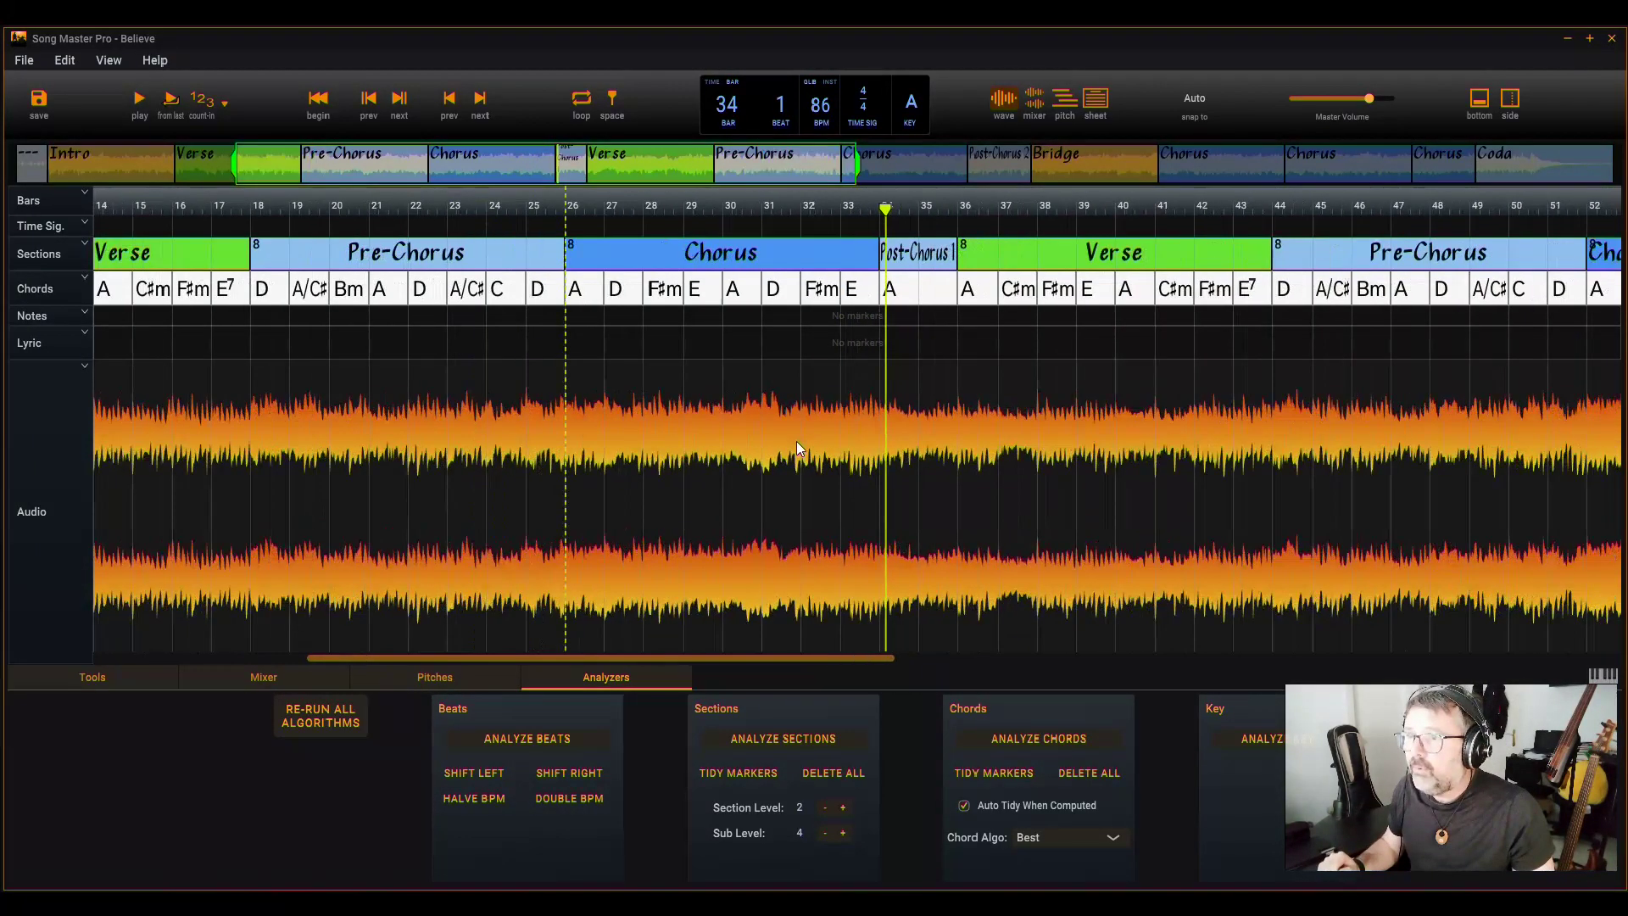
pyautogui.rightClick(712, 258)
pyautogui.moveTo(713, 259)
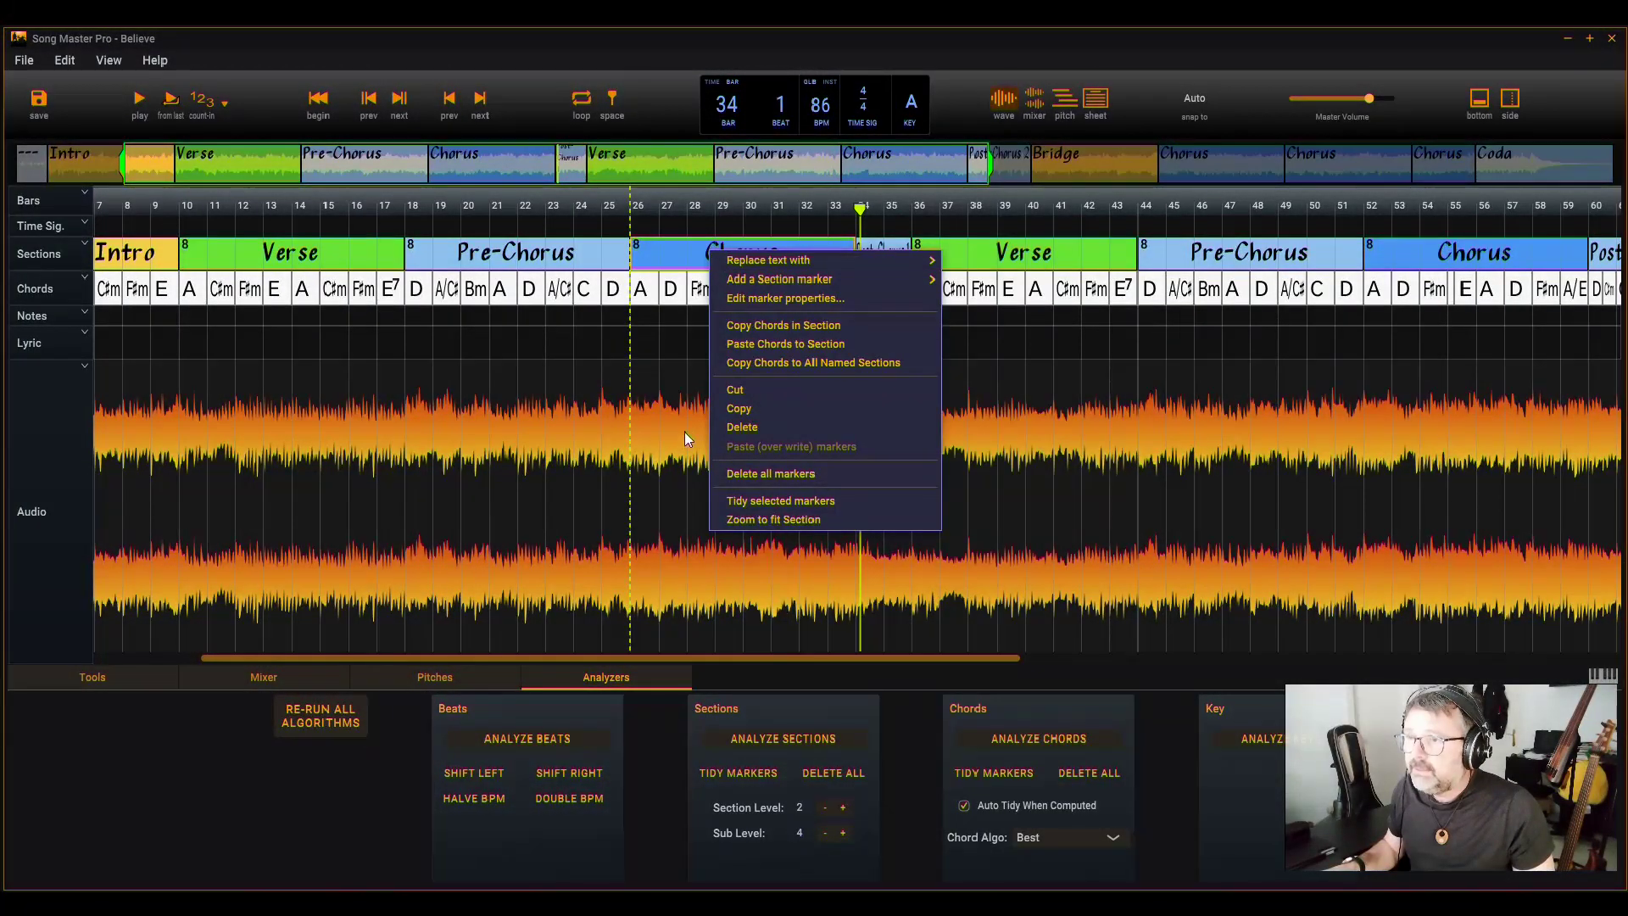
pyautogui.click(796, 363)
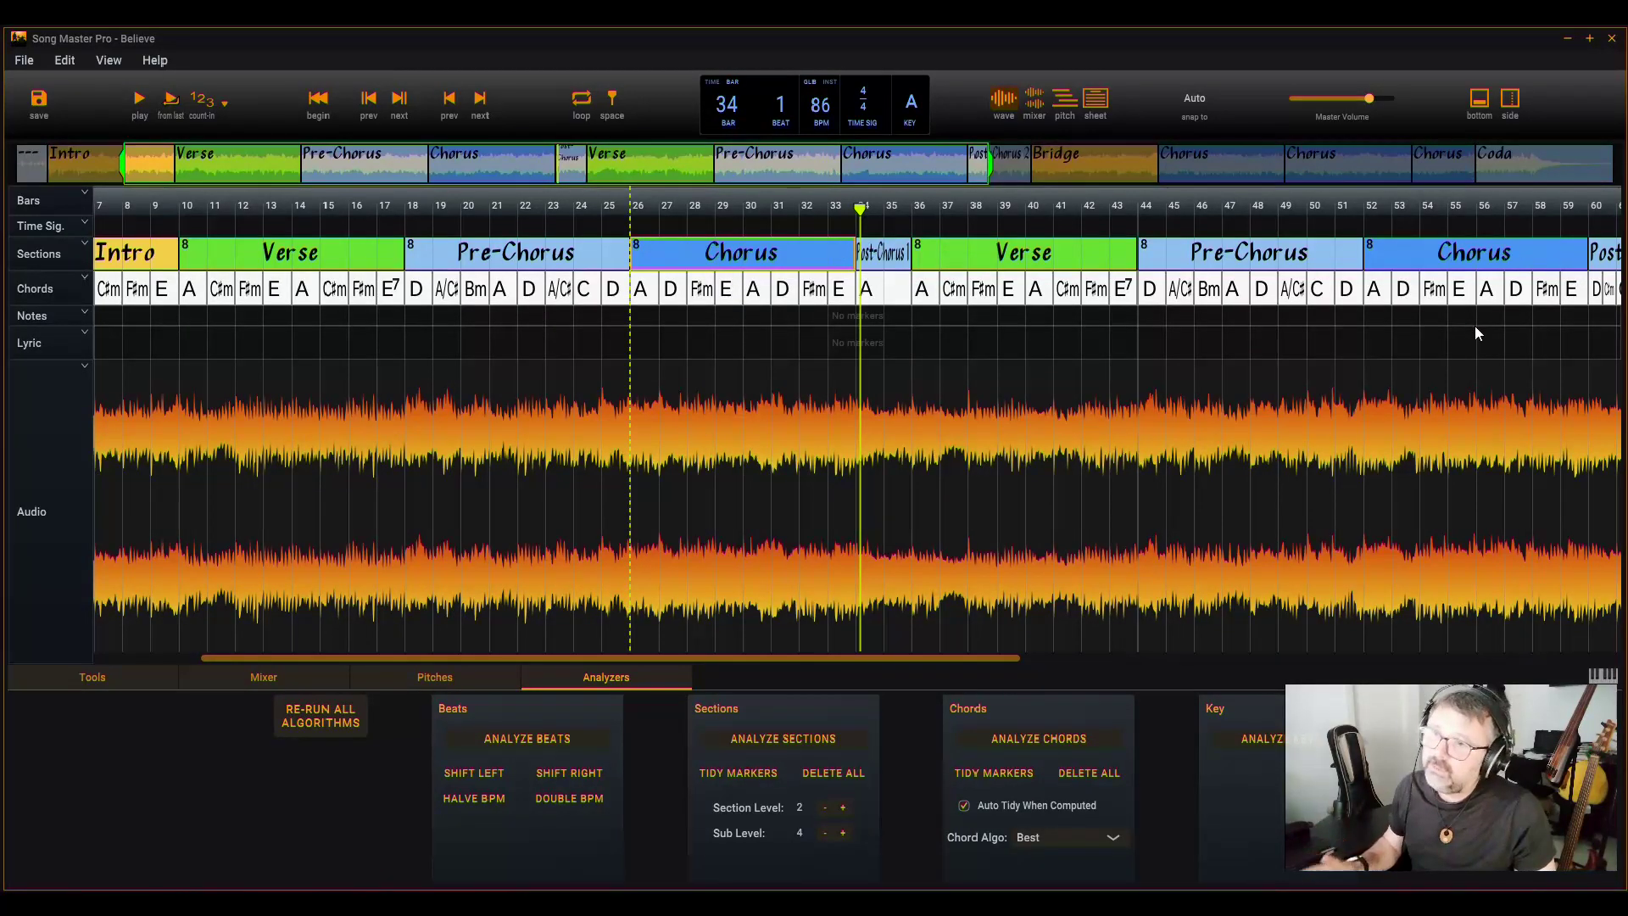
# - Play from bar 33 through Post-Chorus 1 and check its A chord
pyautogui.click(840, 408)
pyautogui.scroll(4, 871, 451)
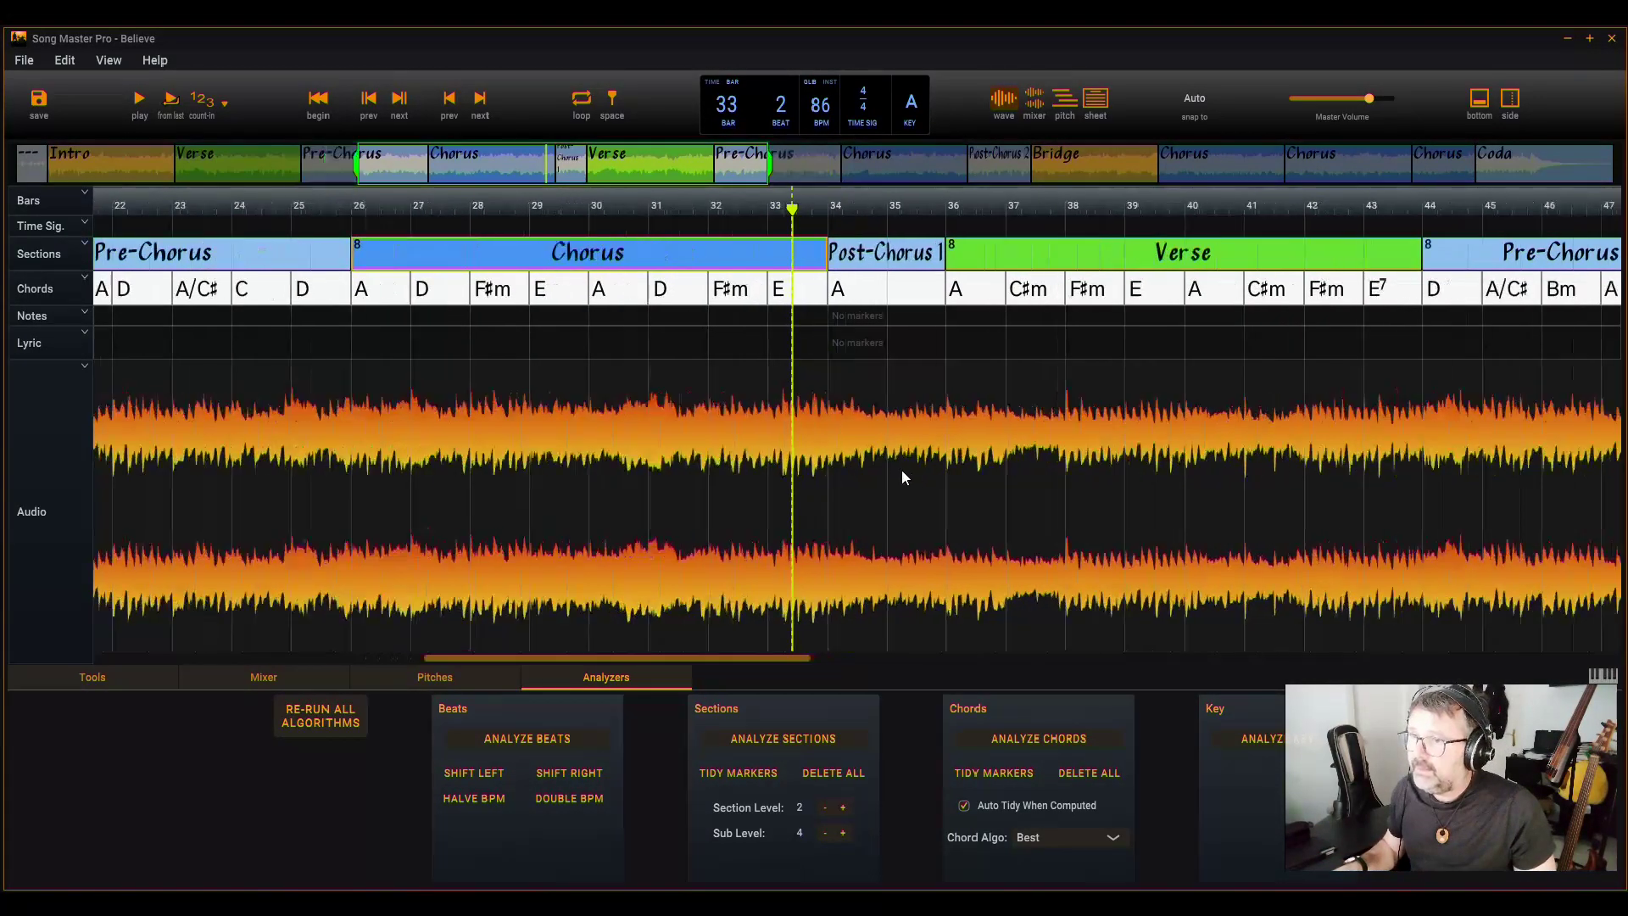
pyautogui.press('space')
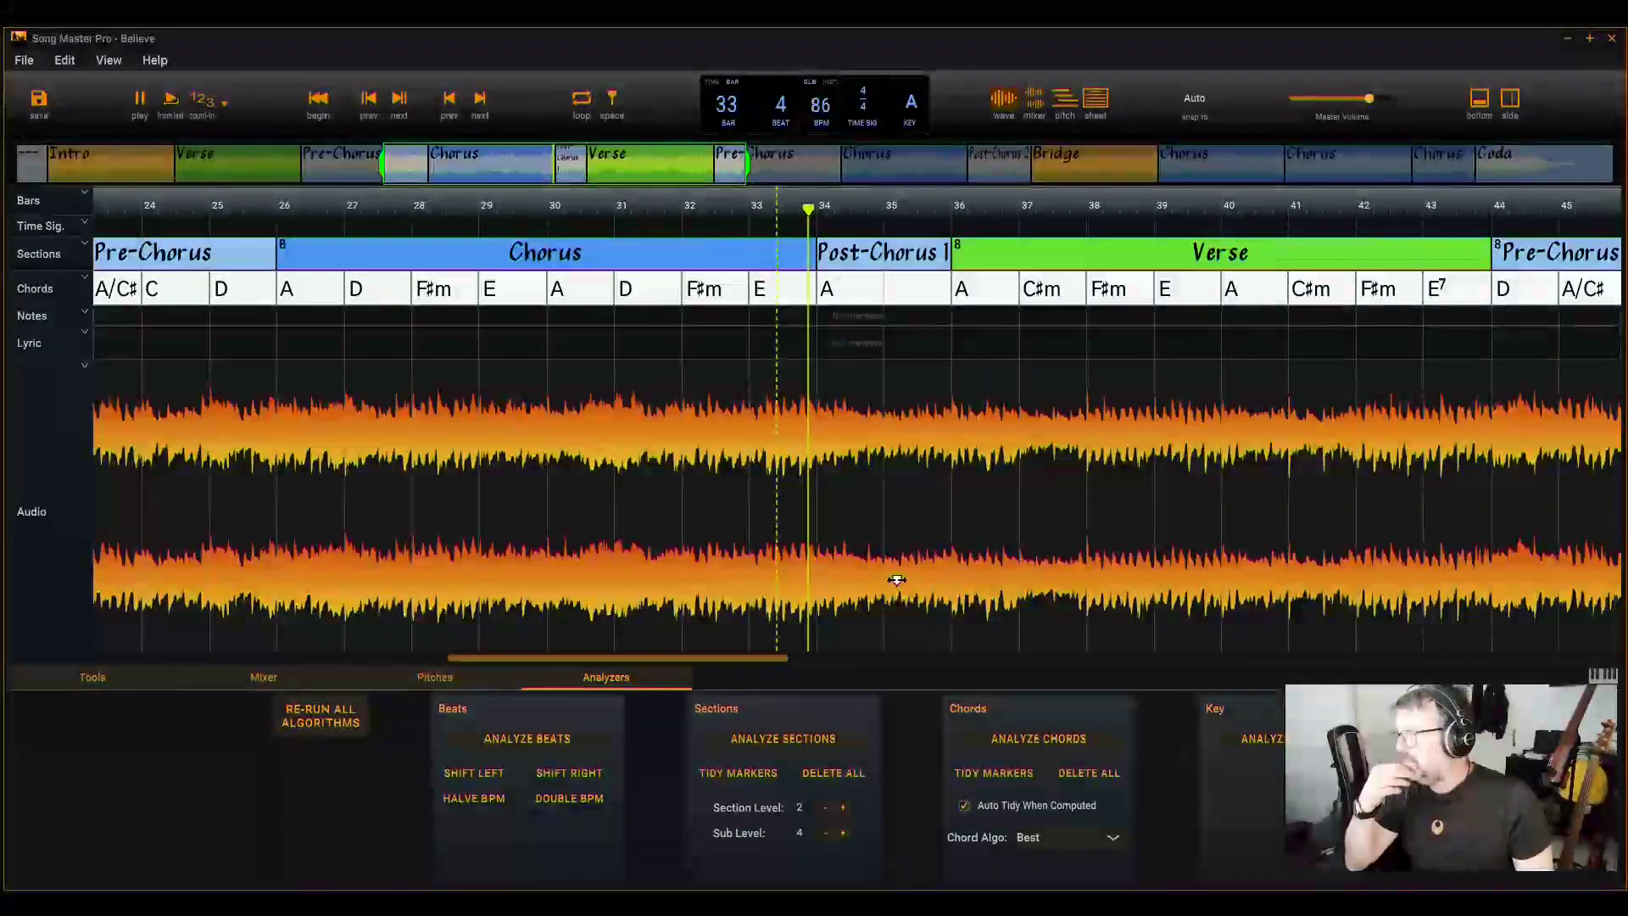
pyautogui.scroll(-3, 949, 410)
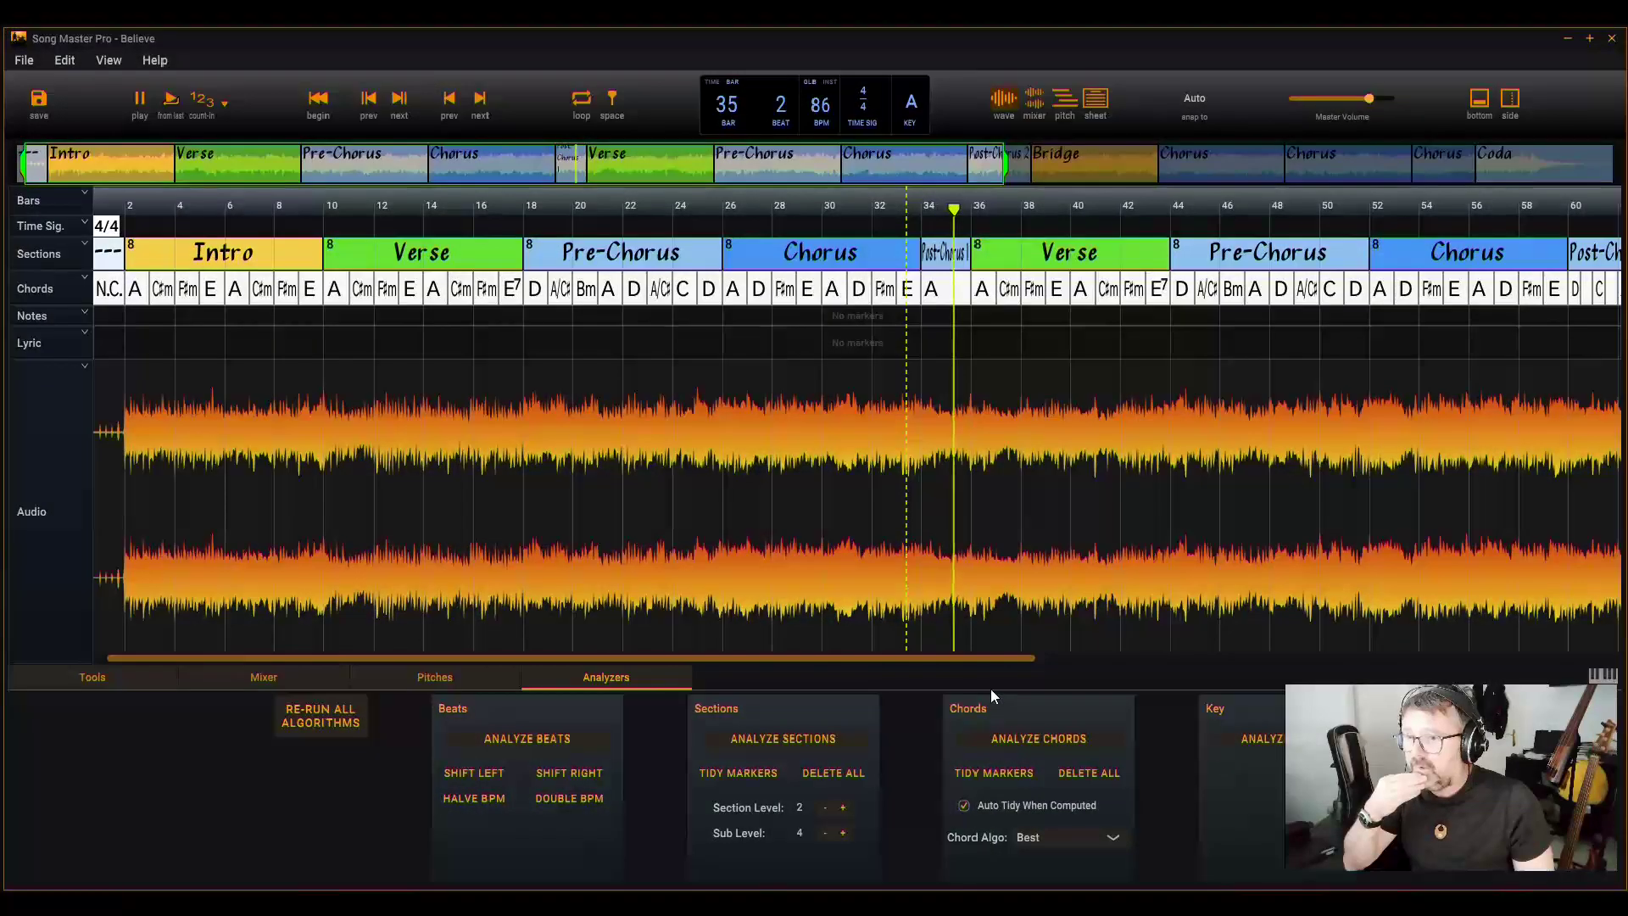
# - Play from bar 59 into Post-Chorus 2, replay it from the C♯m chord in bar 60 and check its chords up to bar 63
pyautogui.moveTo(1039, 659); pyautogui.dragTo(1361, 660)
pyautogui.click(1017, 509)
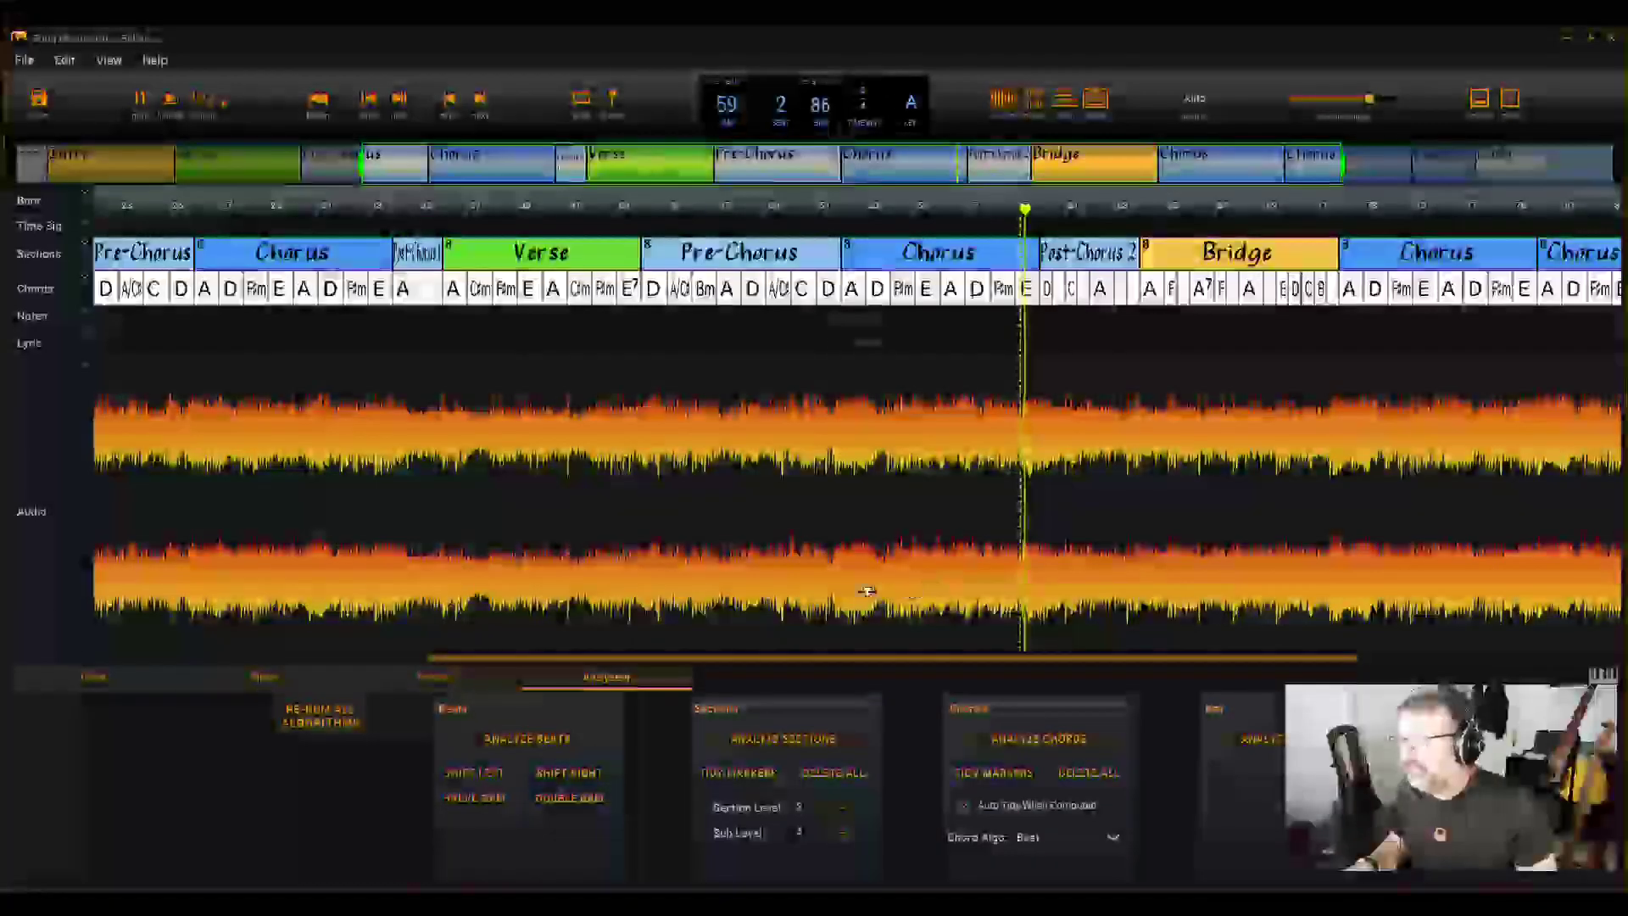
pyautogui.scroll(2, 964, 487)
pyautogui.scroll(3, 1136, 651)
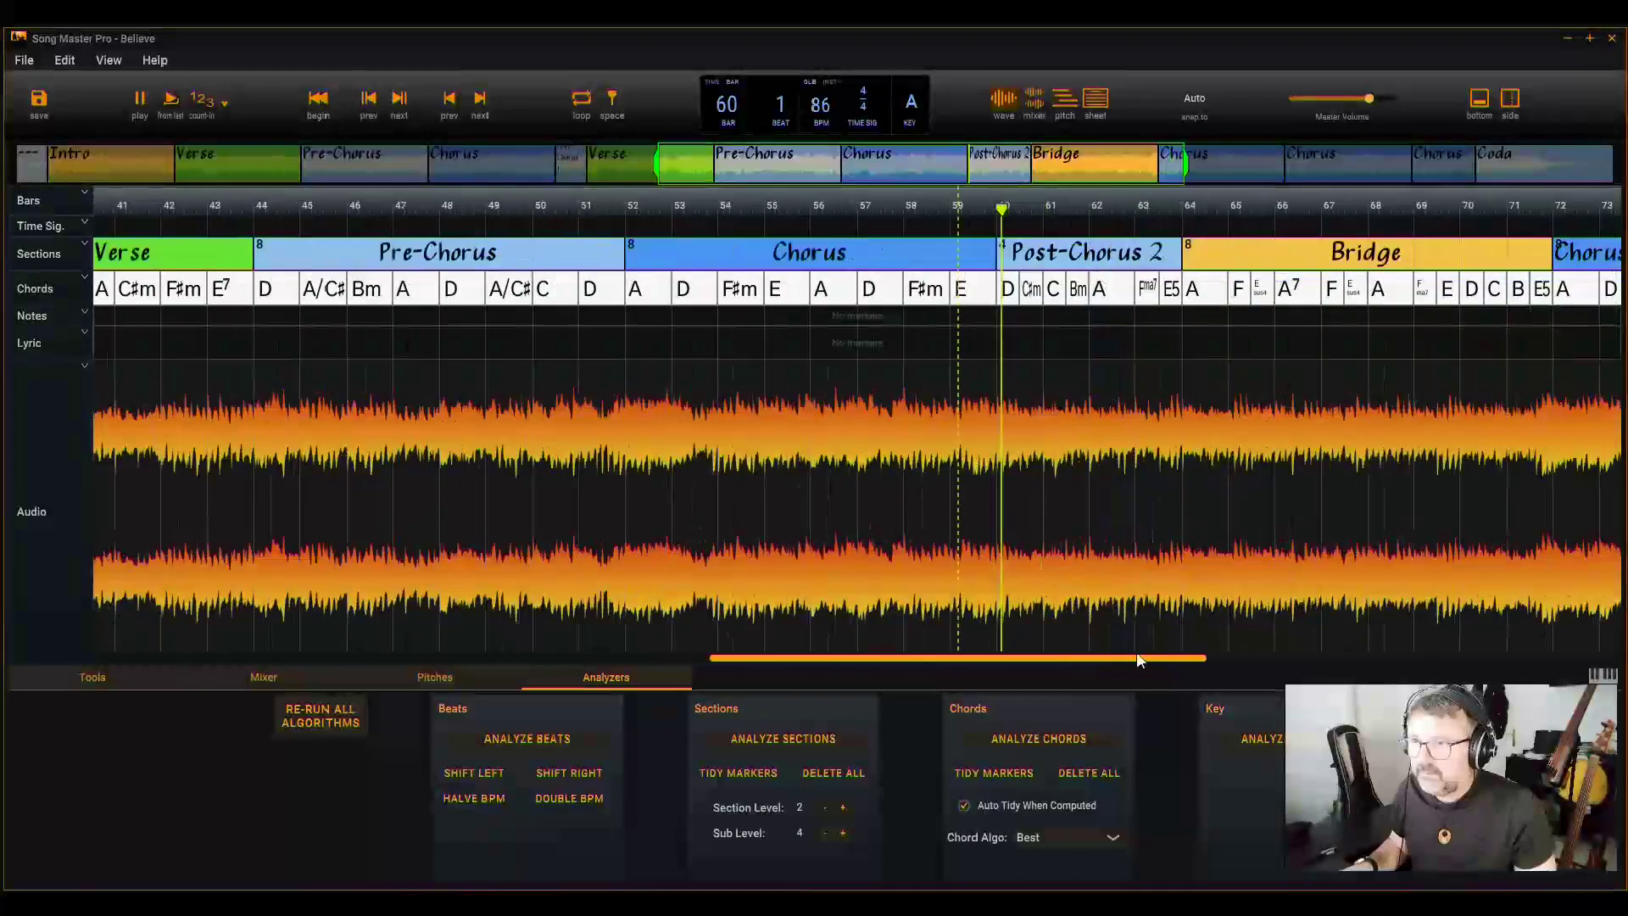
pyautogui.press('space')
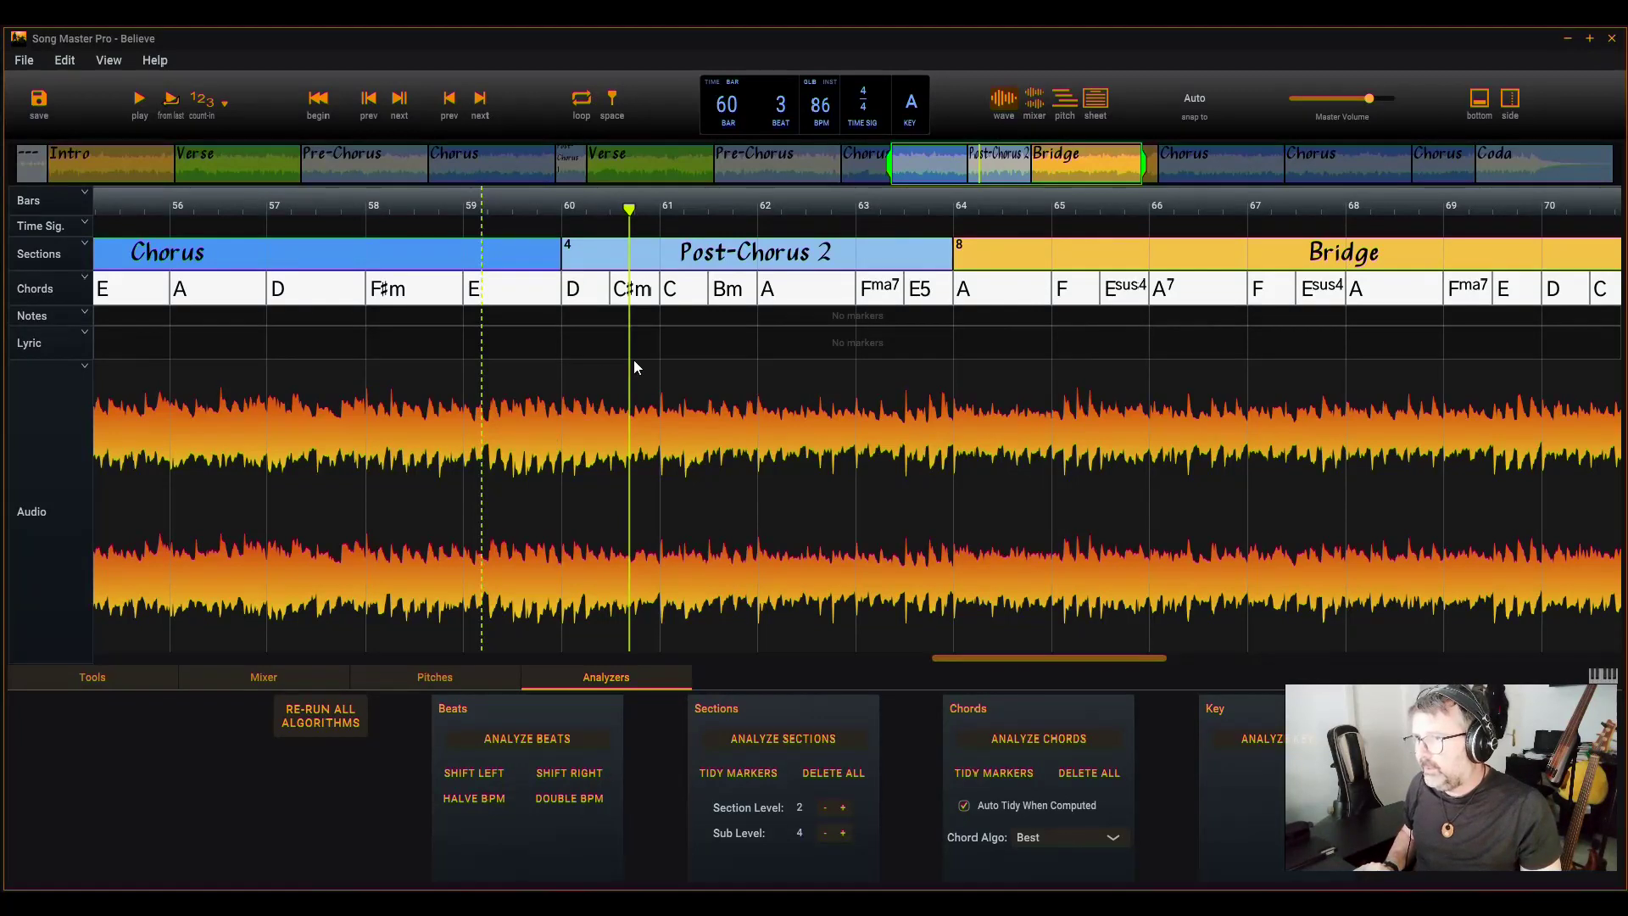
pyautogui.click(611, 360)
pyautogui.press('space')
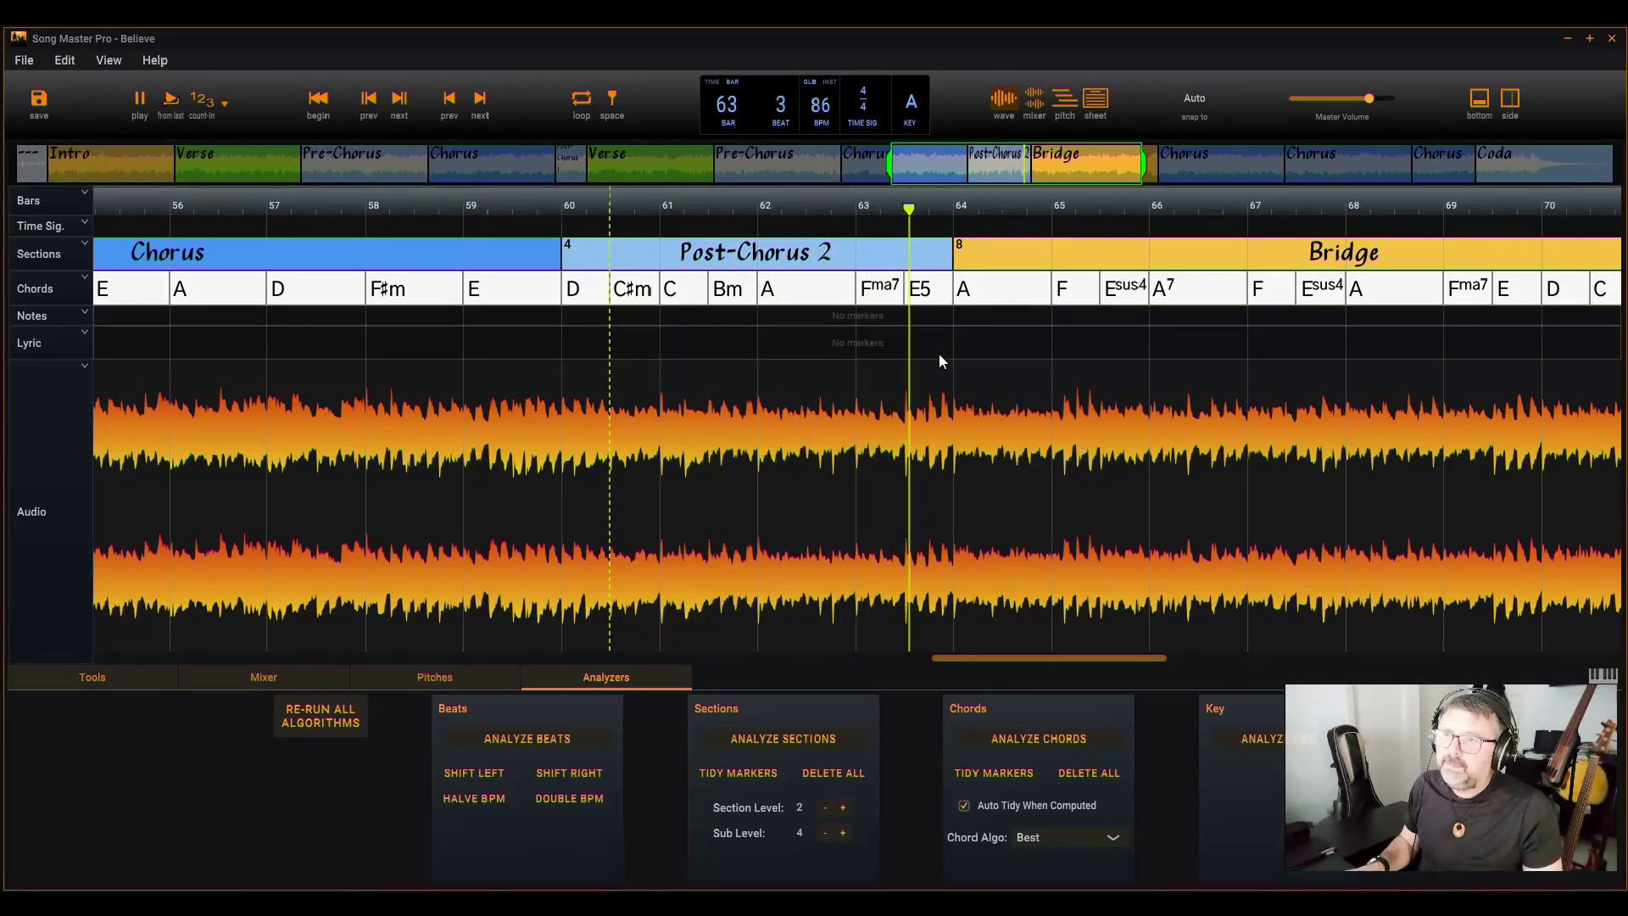
pyautogui.press('space')
# - Change the last two chords of Post-Chorus 2 in bar 63 to plain F and E major
pyautogui.doubleClick(890, 291)
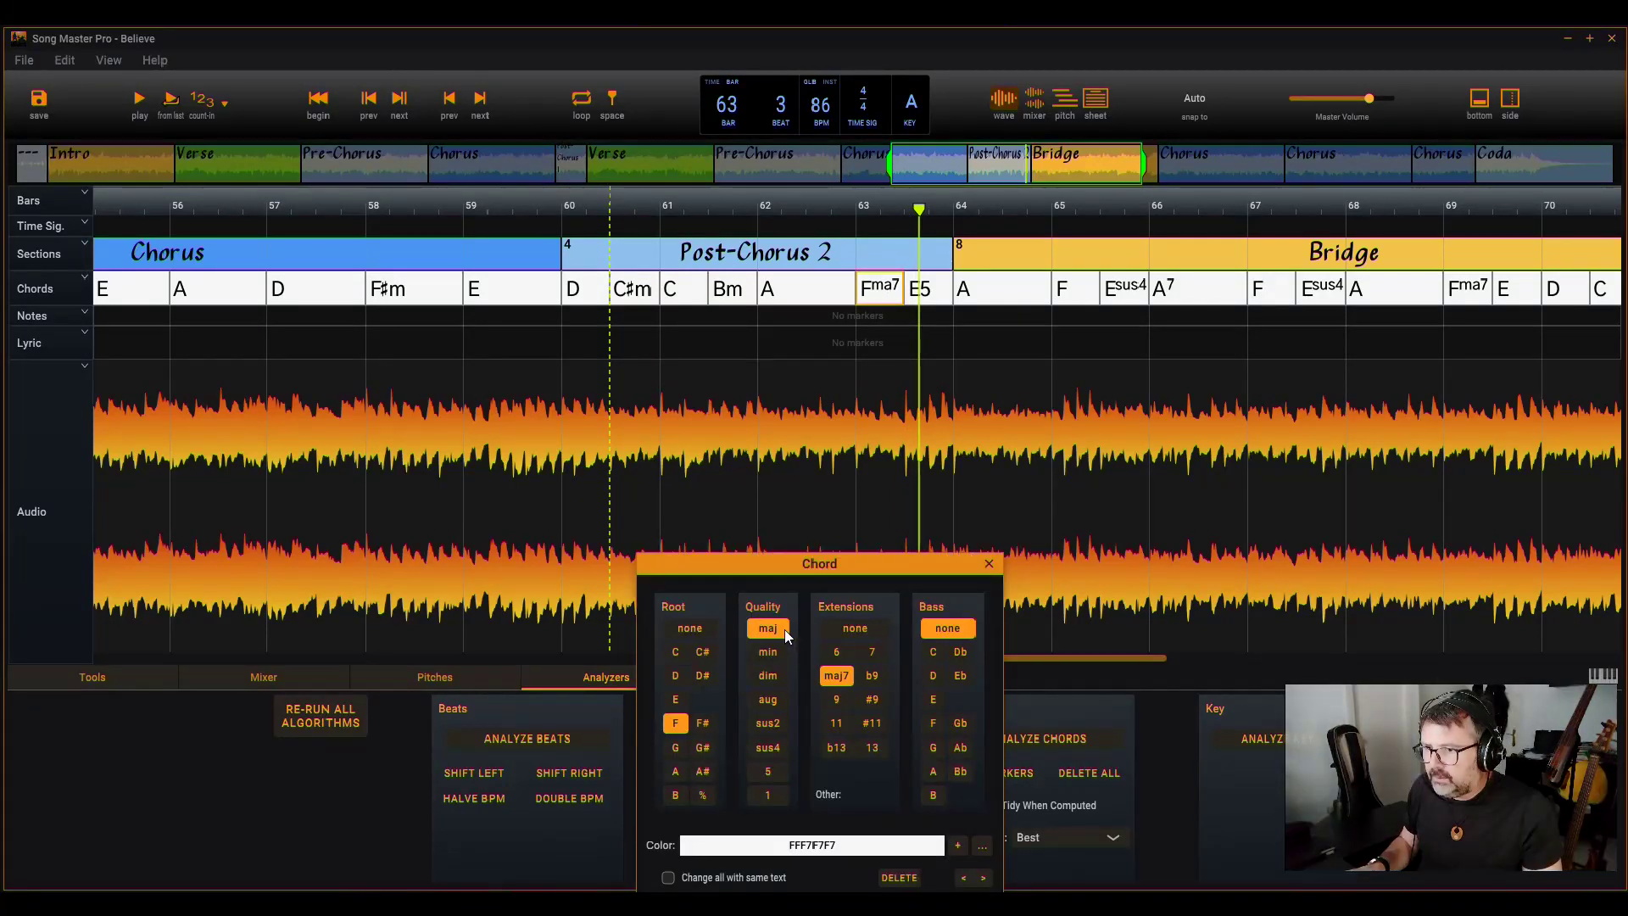
pyautogui.click(991, 561)
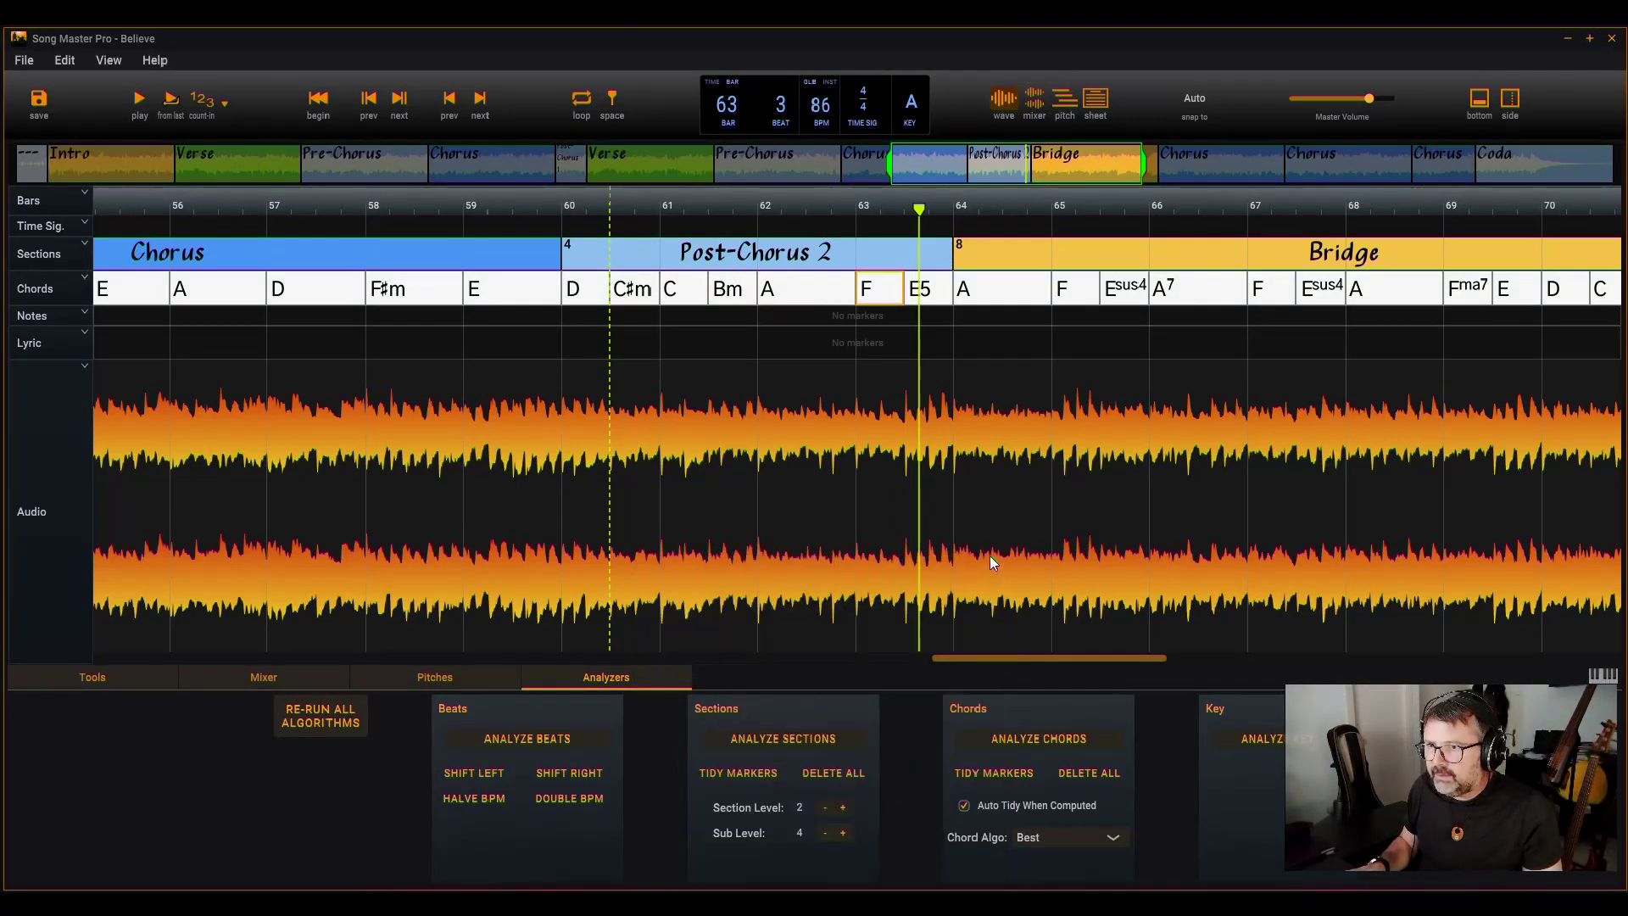
pyautogui.click(925, 298)
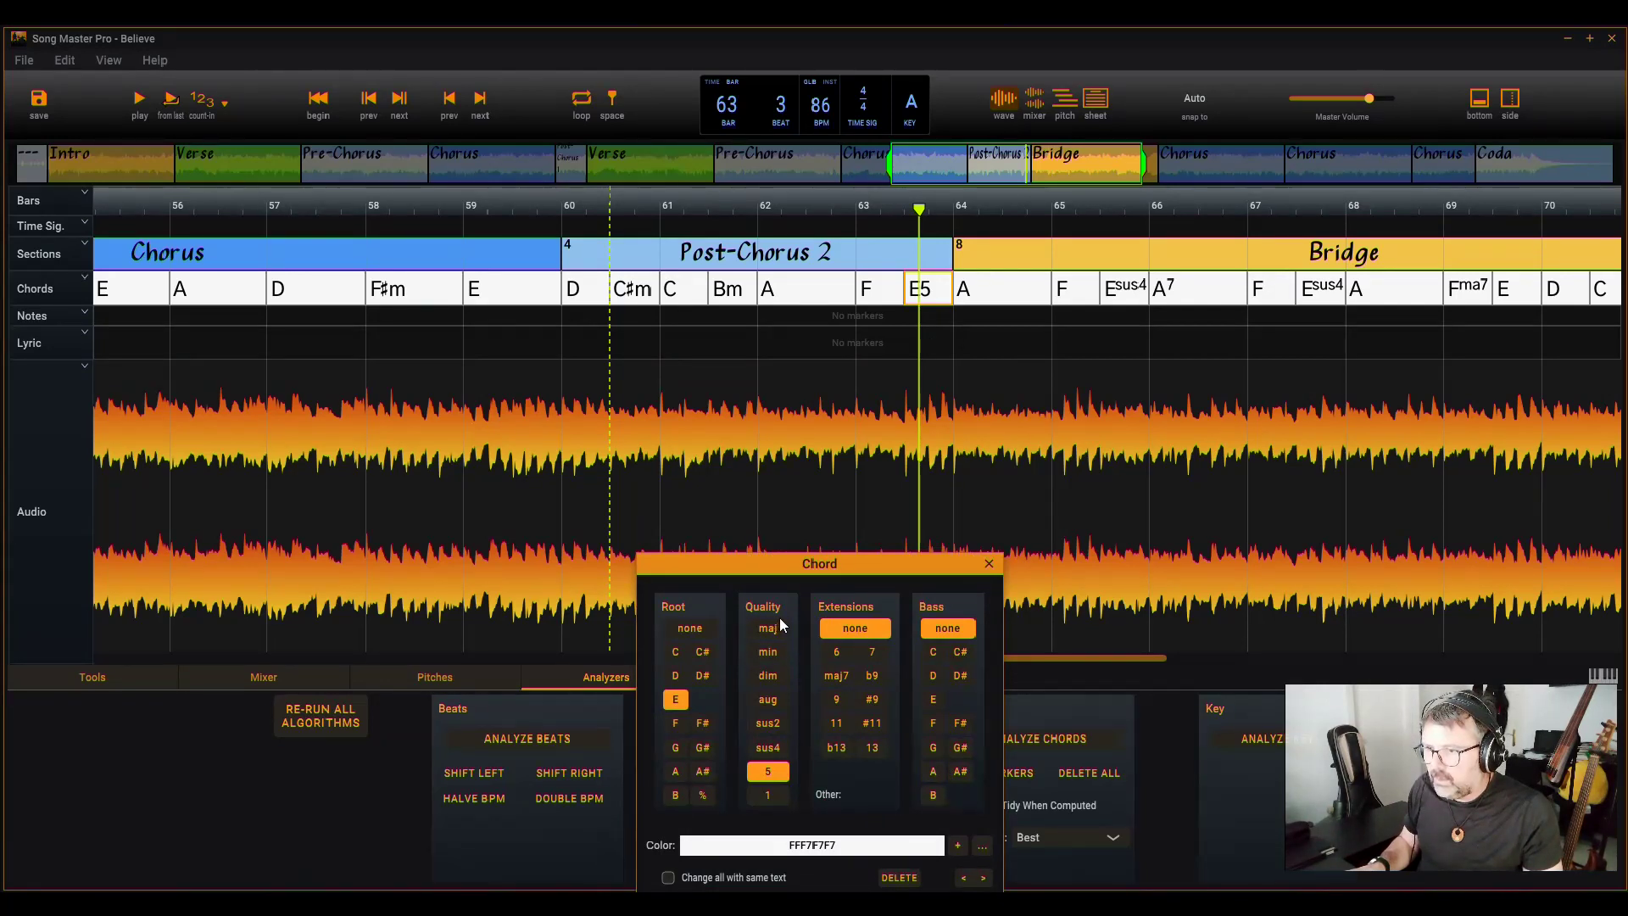
pyautogui.click(778, 625)
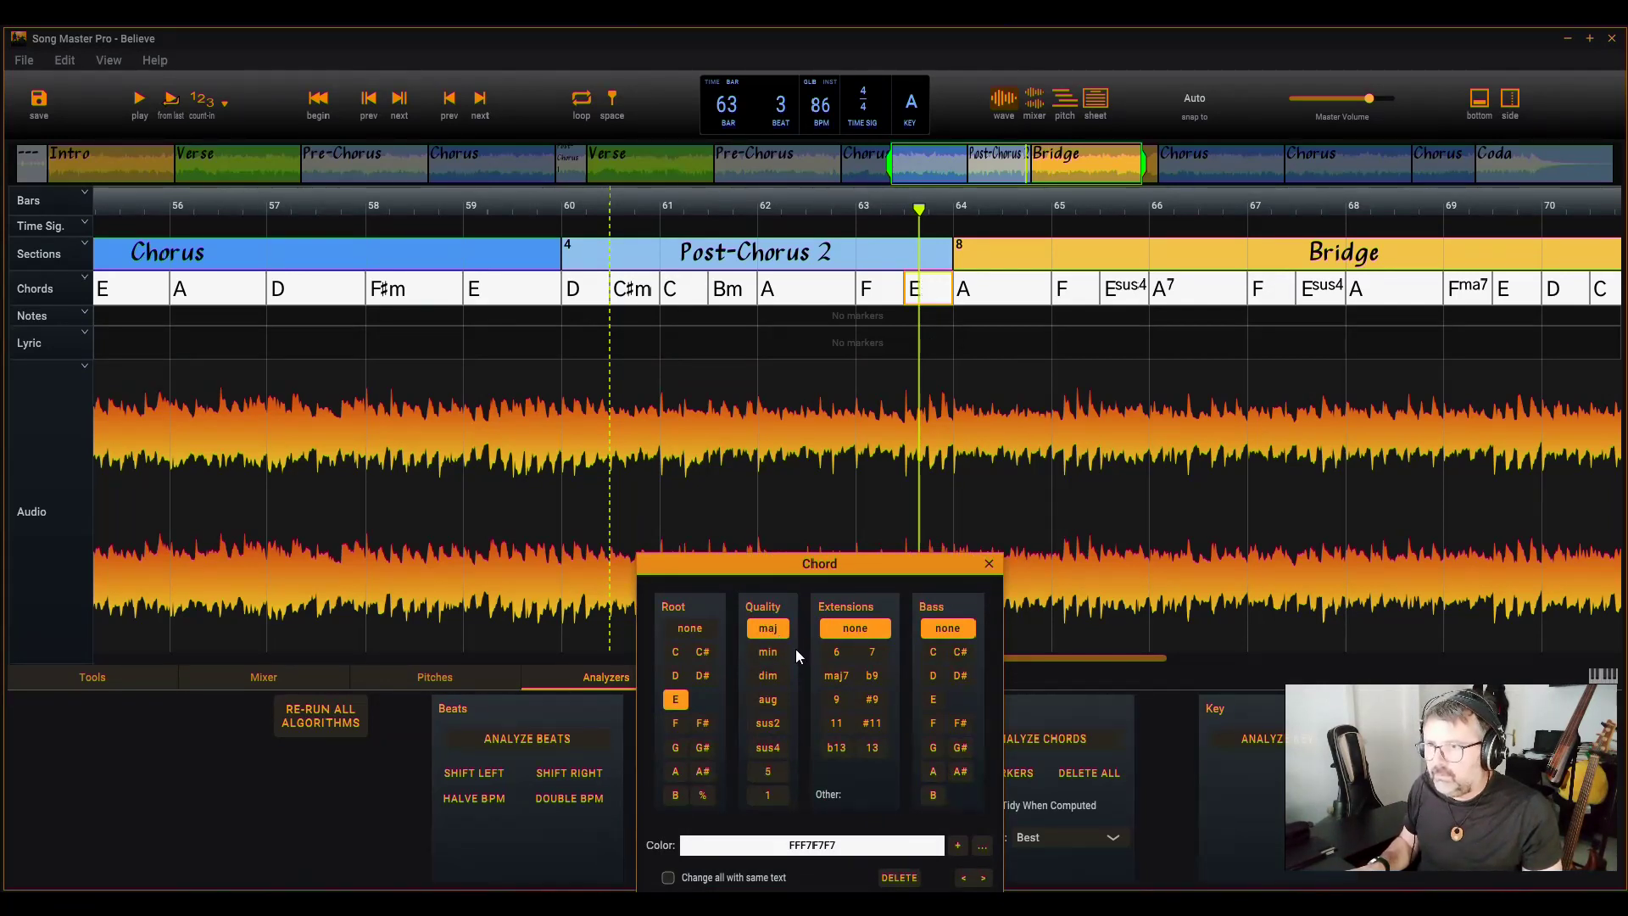
pyautogui.click(989, 564)
# - Play from bar 63 into the Bridge and check its first chords
pyautogui.click(547, 390)
pyautogui.scroll(-4, 838, 426)
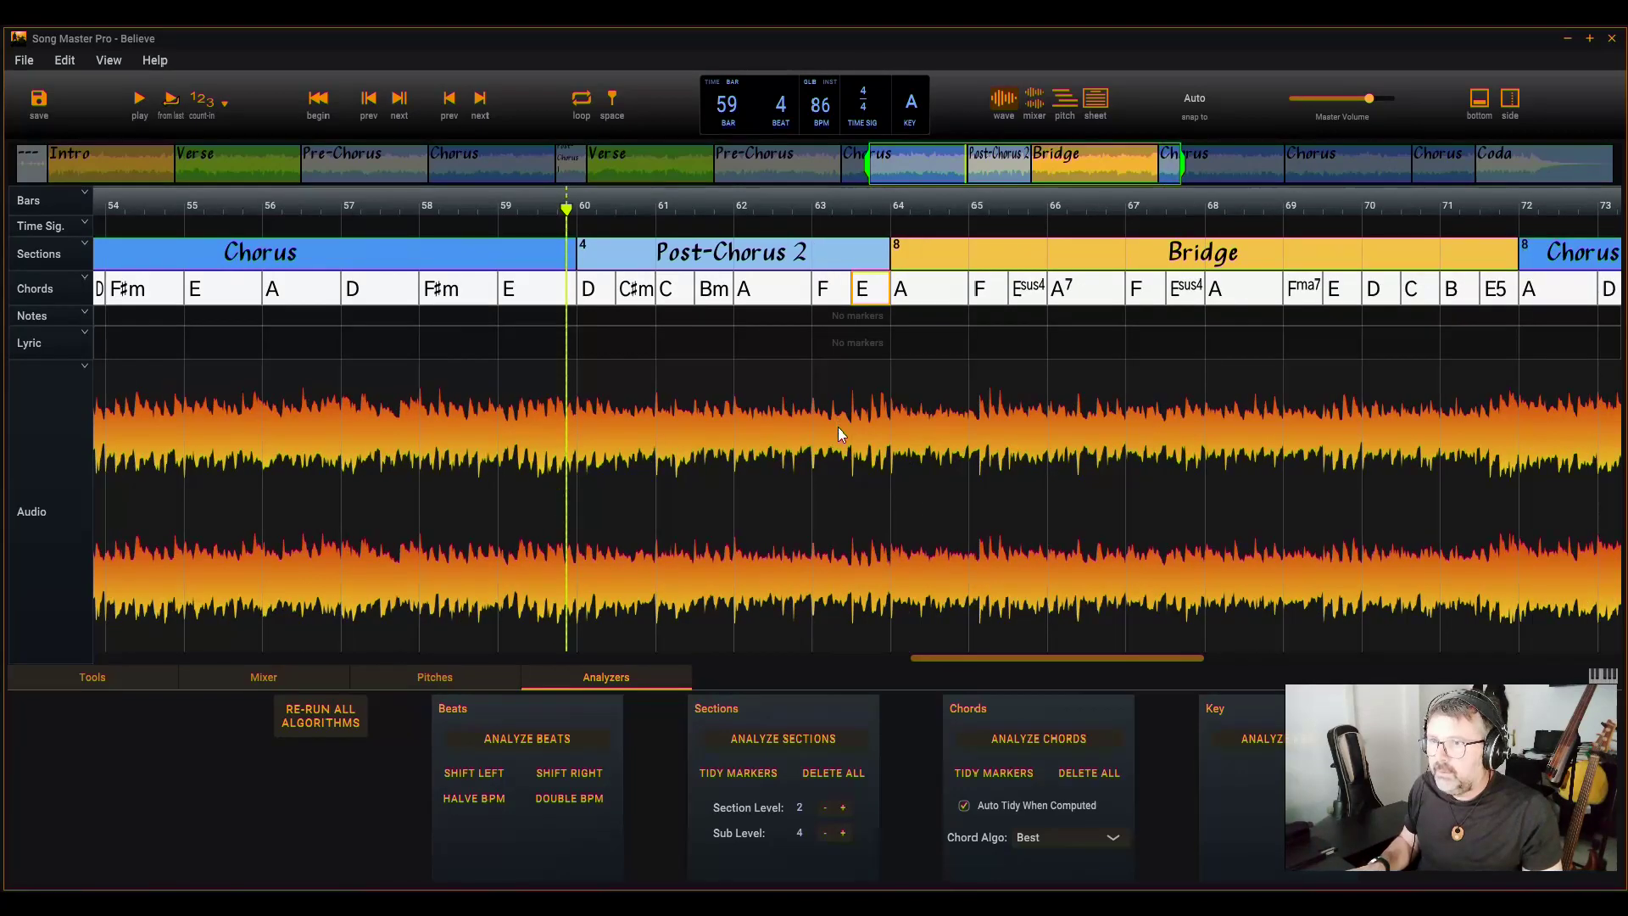
pyautogui.click(839, 392)
pyautogui.press('space')
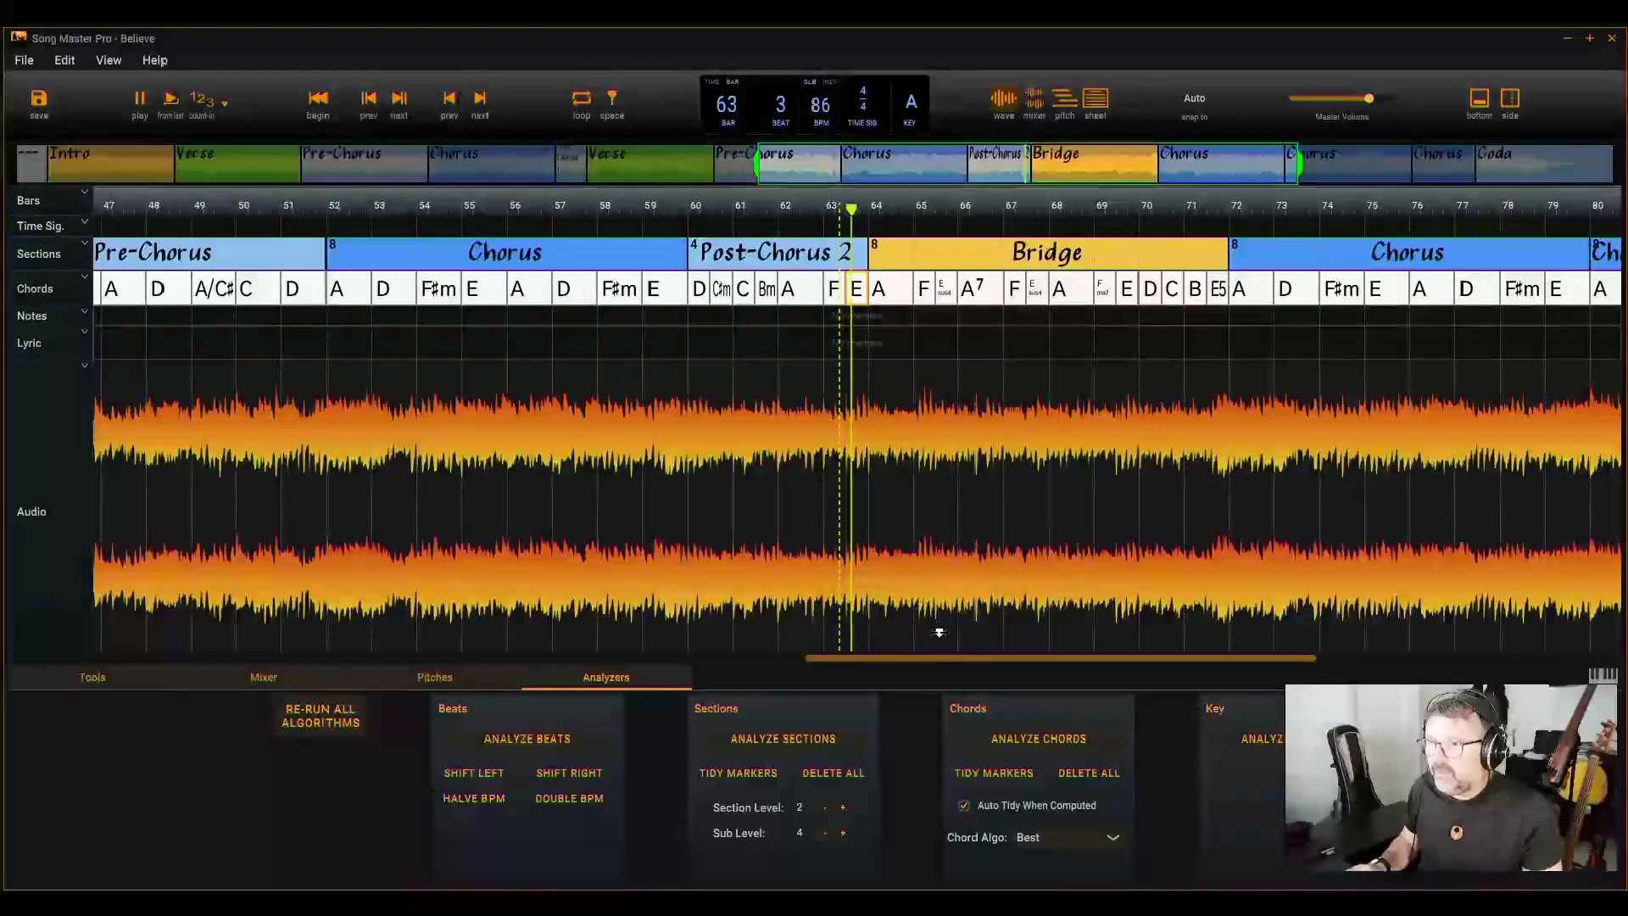
pyautogui.moveTo(945, 660); pyautogui.dragTo(1007, 660)
pyautogui.scroll(3, 705, 356)
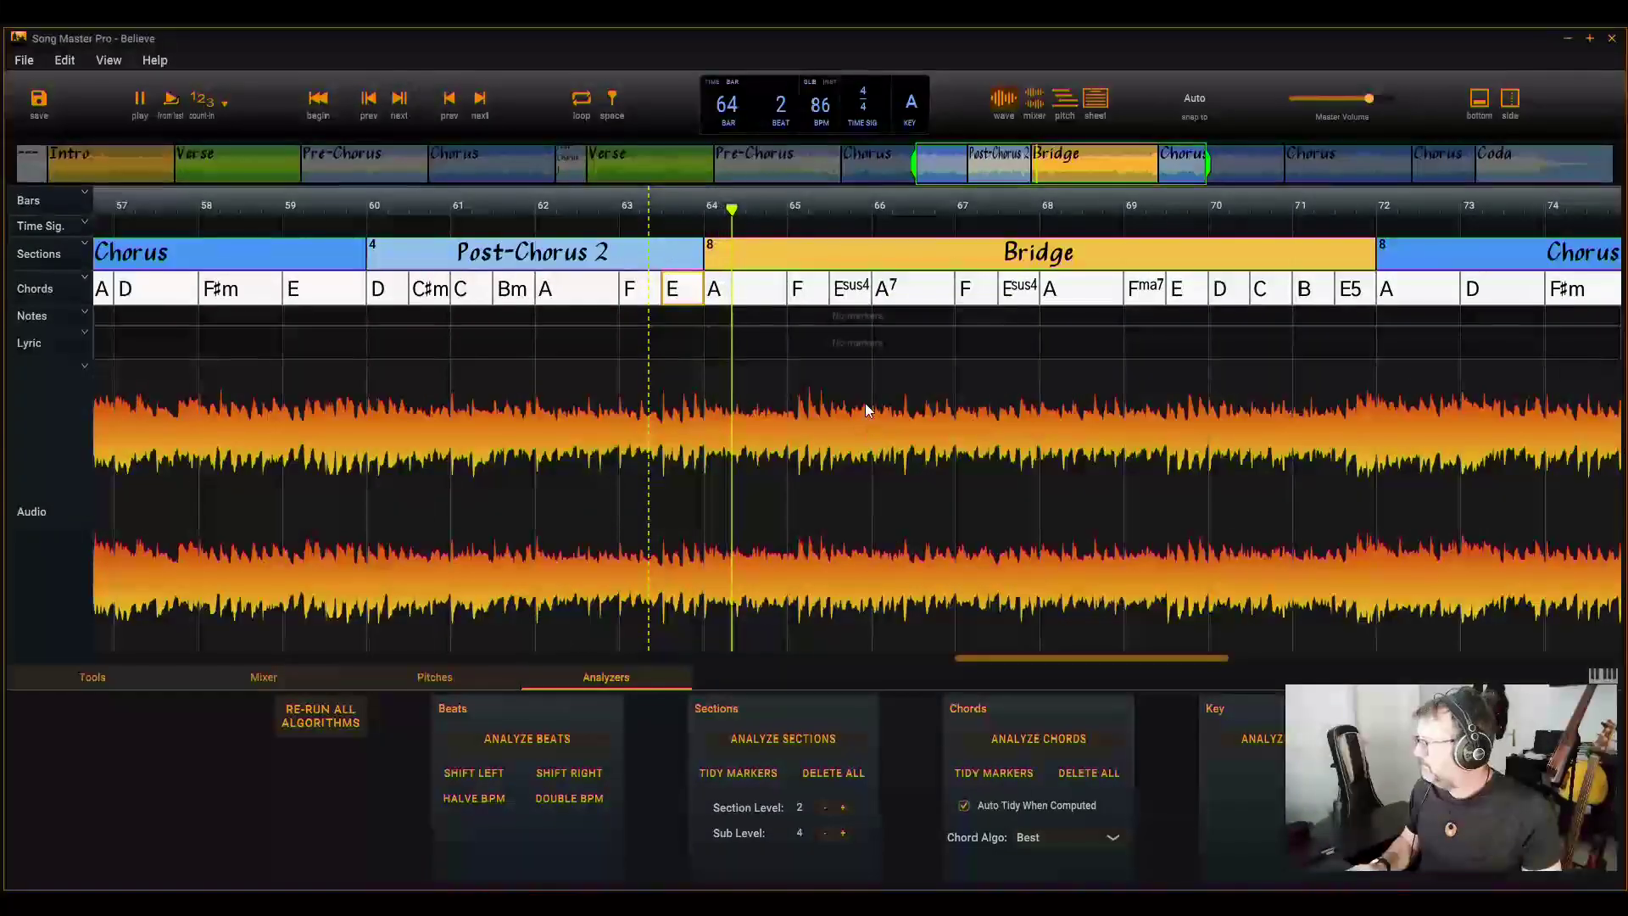
# - Change the Bridge's Esus4 chord in bar 65 to E and its A7 chord at bar 66 to A
pyautogui.doubleClick(854, 293)
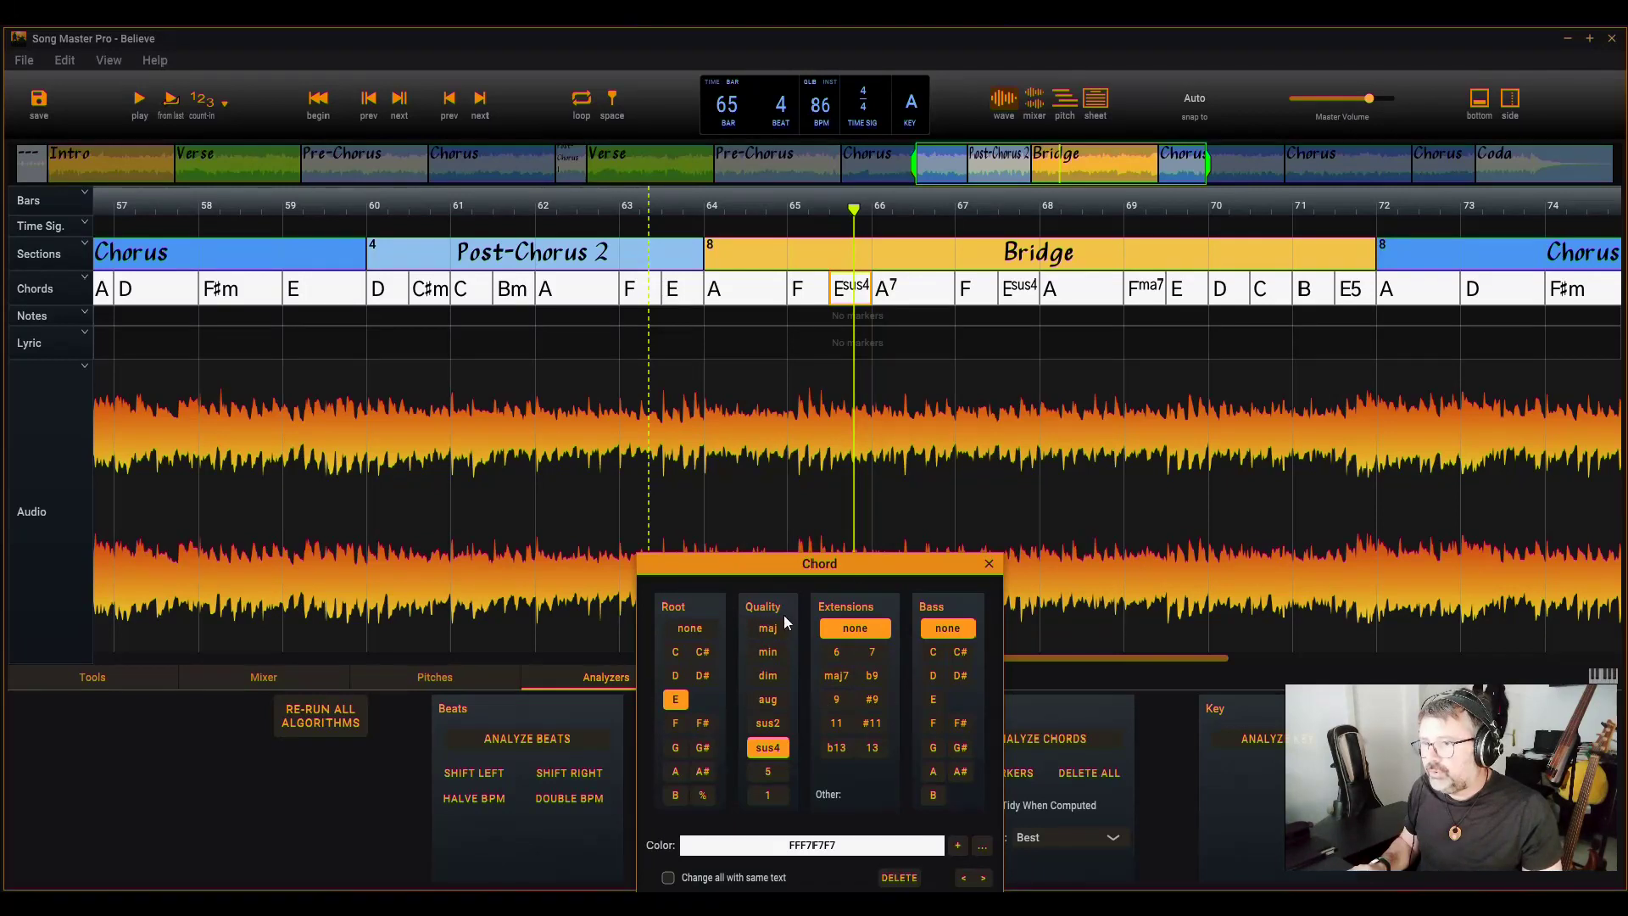
pyautogui.click(777, 627)
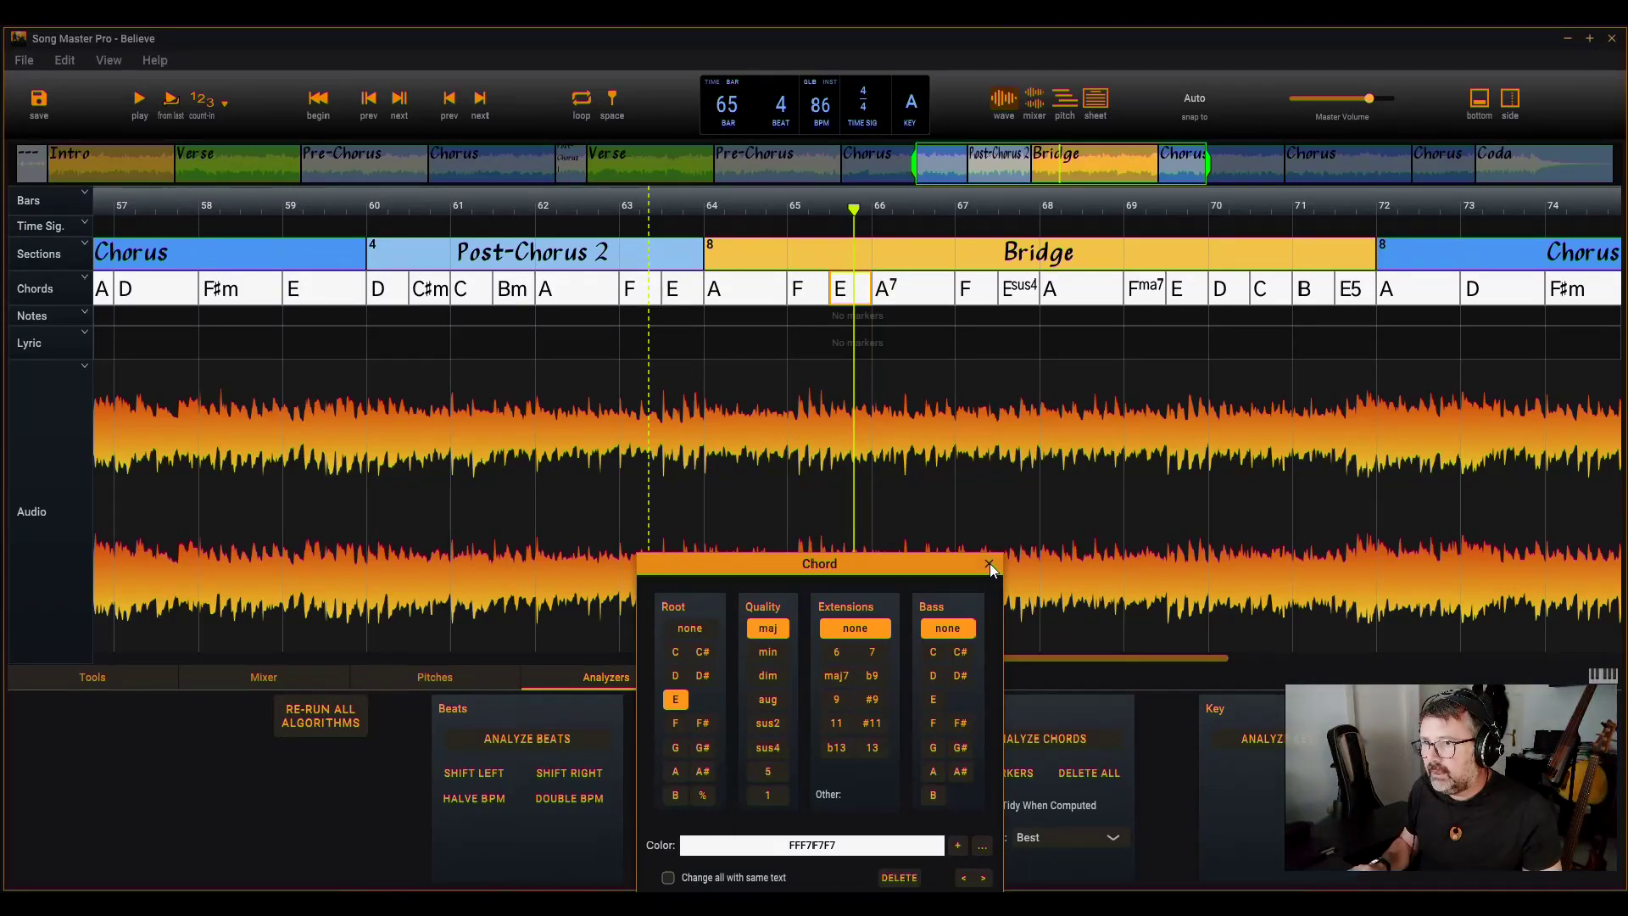
pyautogui.click(989, 563)
pyautogui.doubleClick(906, 293)
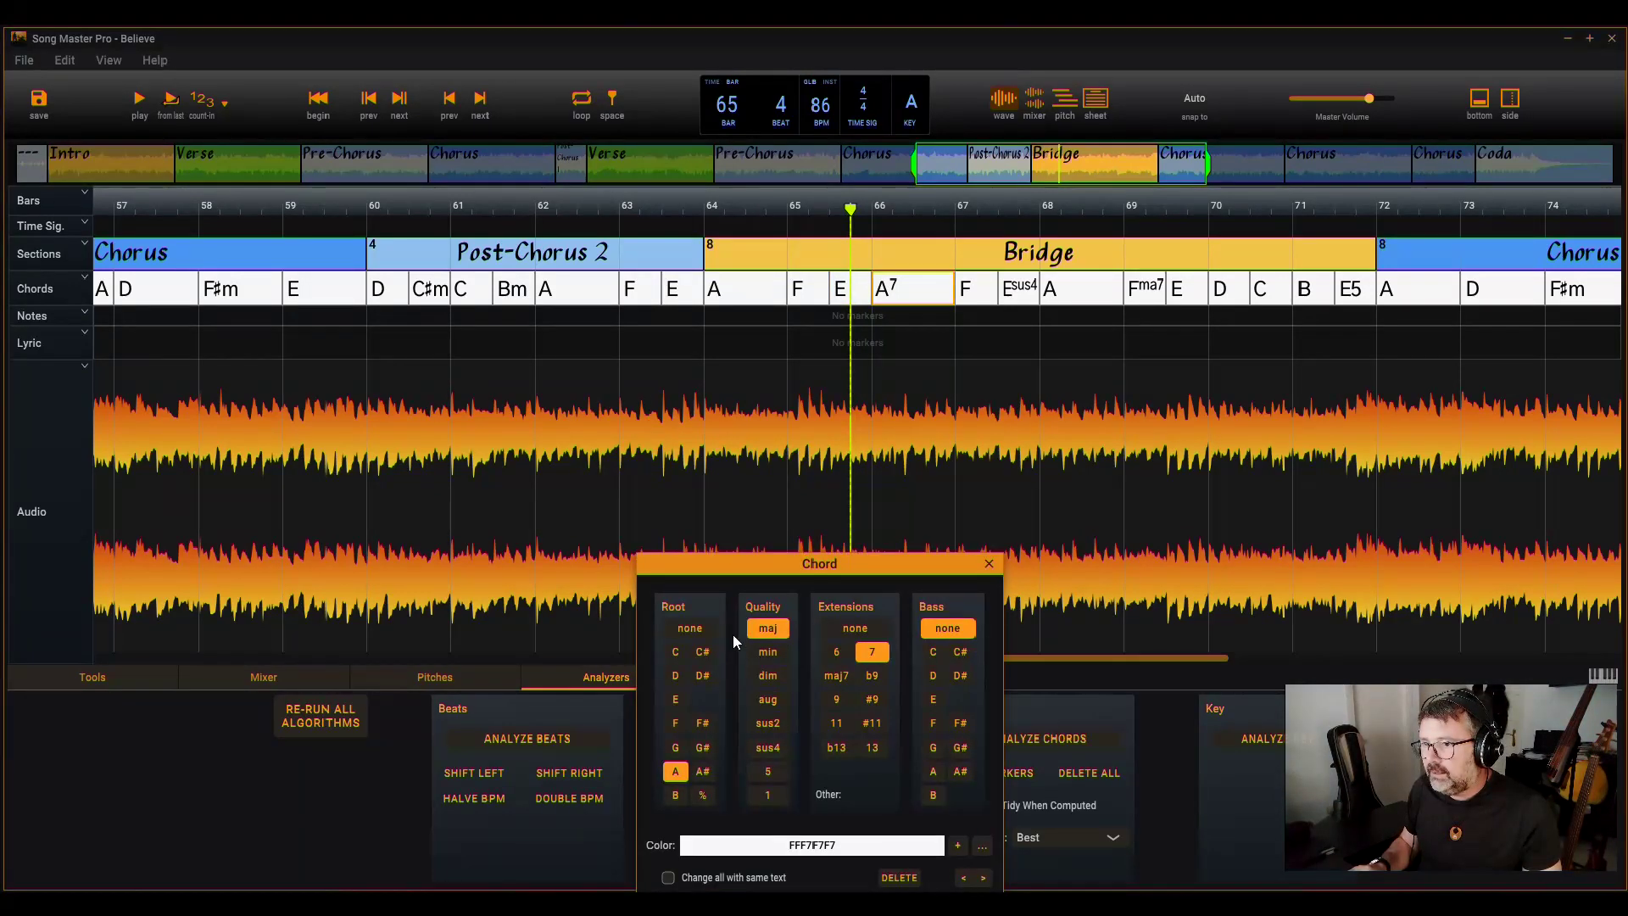
pyautogui.click(989, 563)
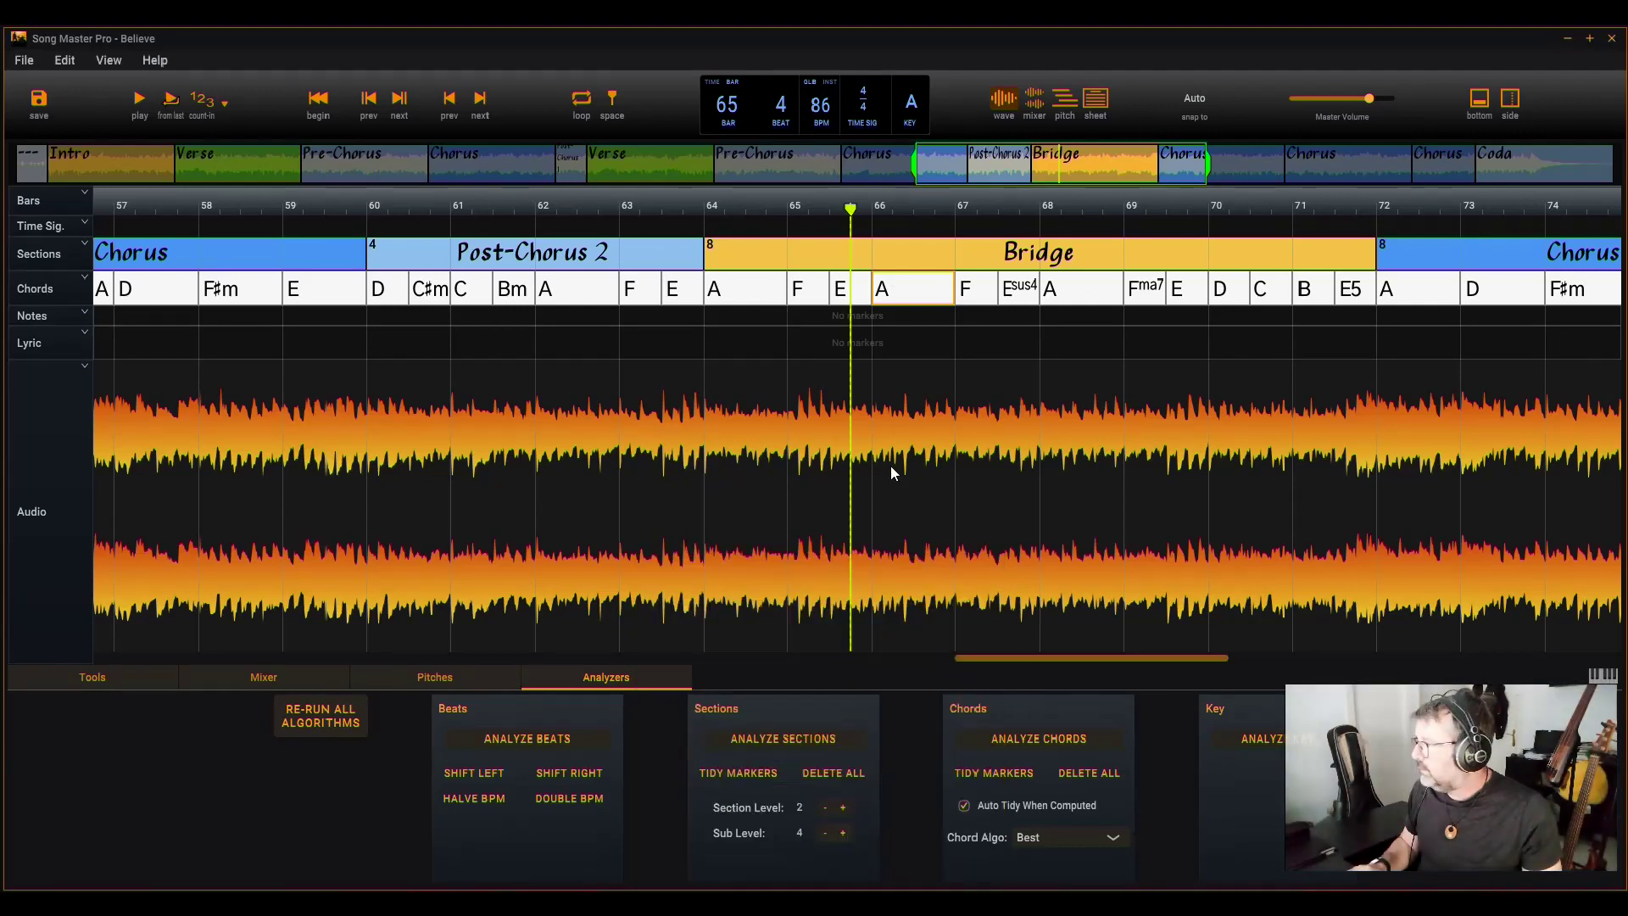
# - Play the Bridge on from the end of bar 65 and change the Esus4 chord in bar 67 to plain E major
pyautogui.click(891, 465)
pyautogui.click(857, 457)
pyautogui.press('space')
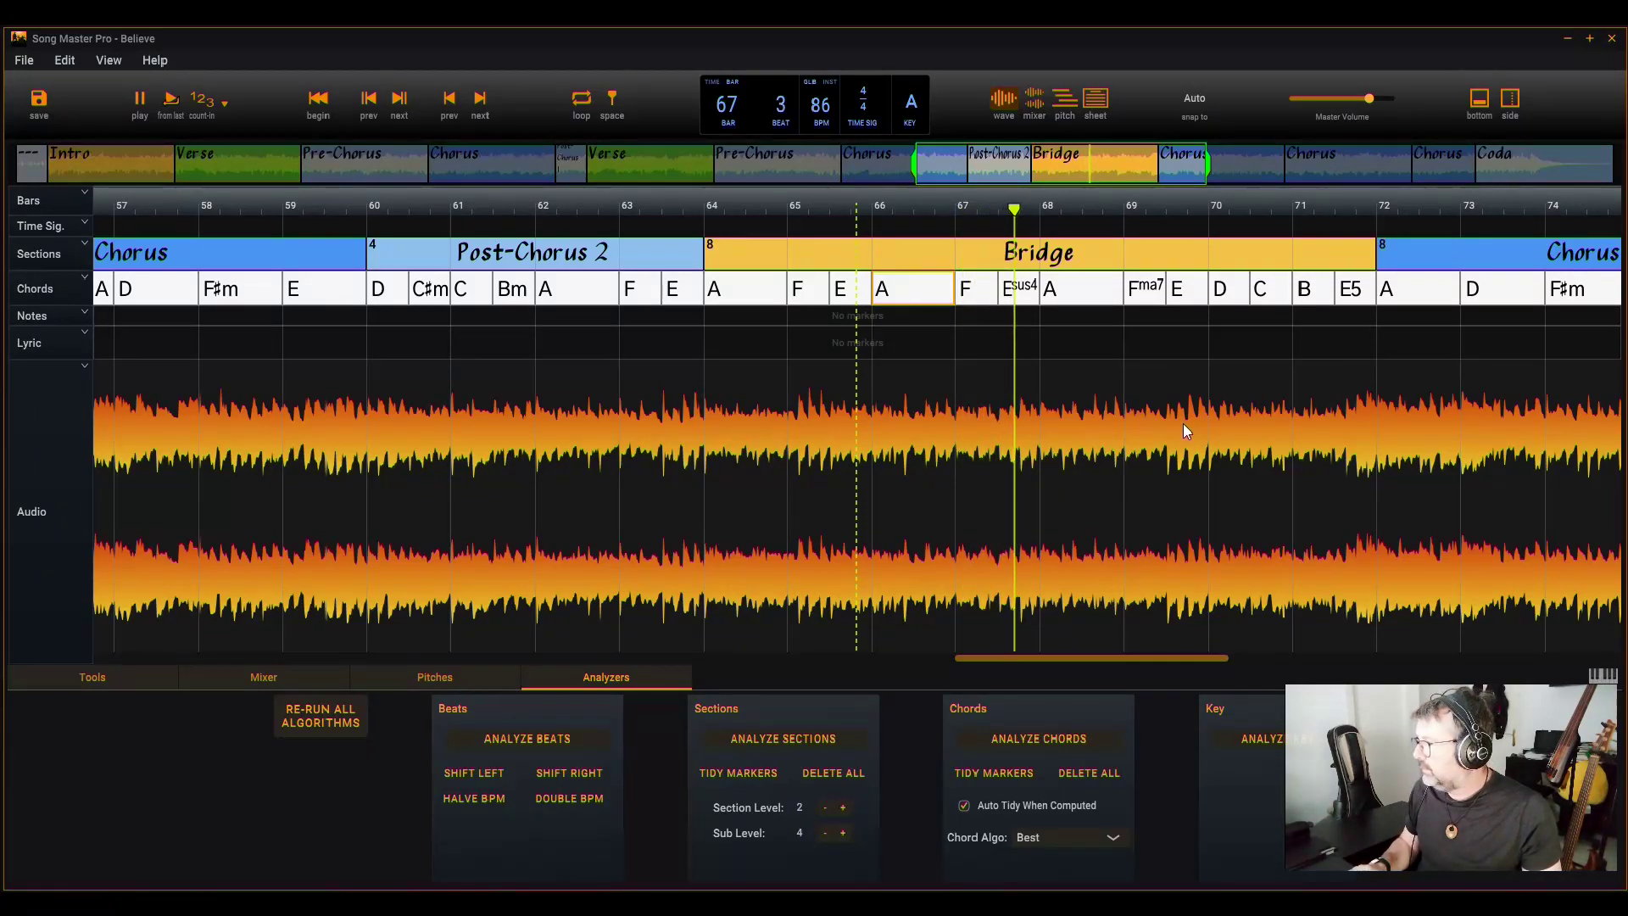
pyautogui.press('space')
pyautogui.doubleClick(1015, 294)
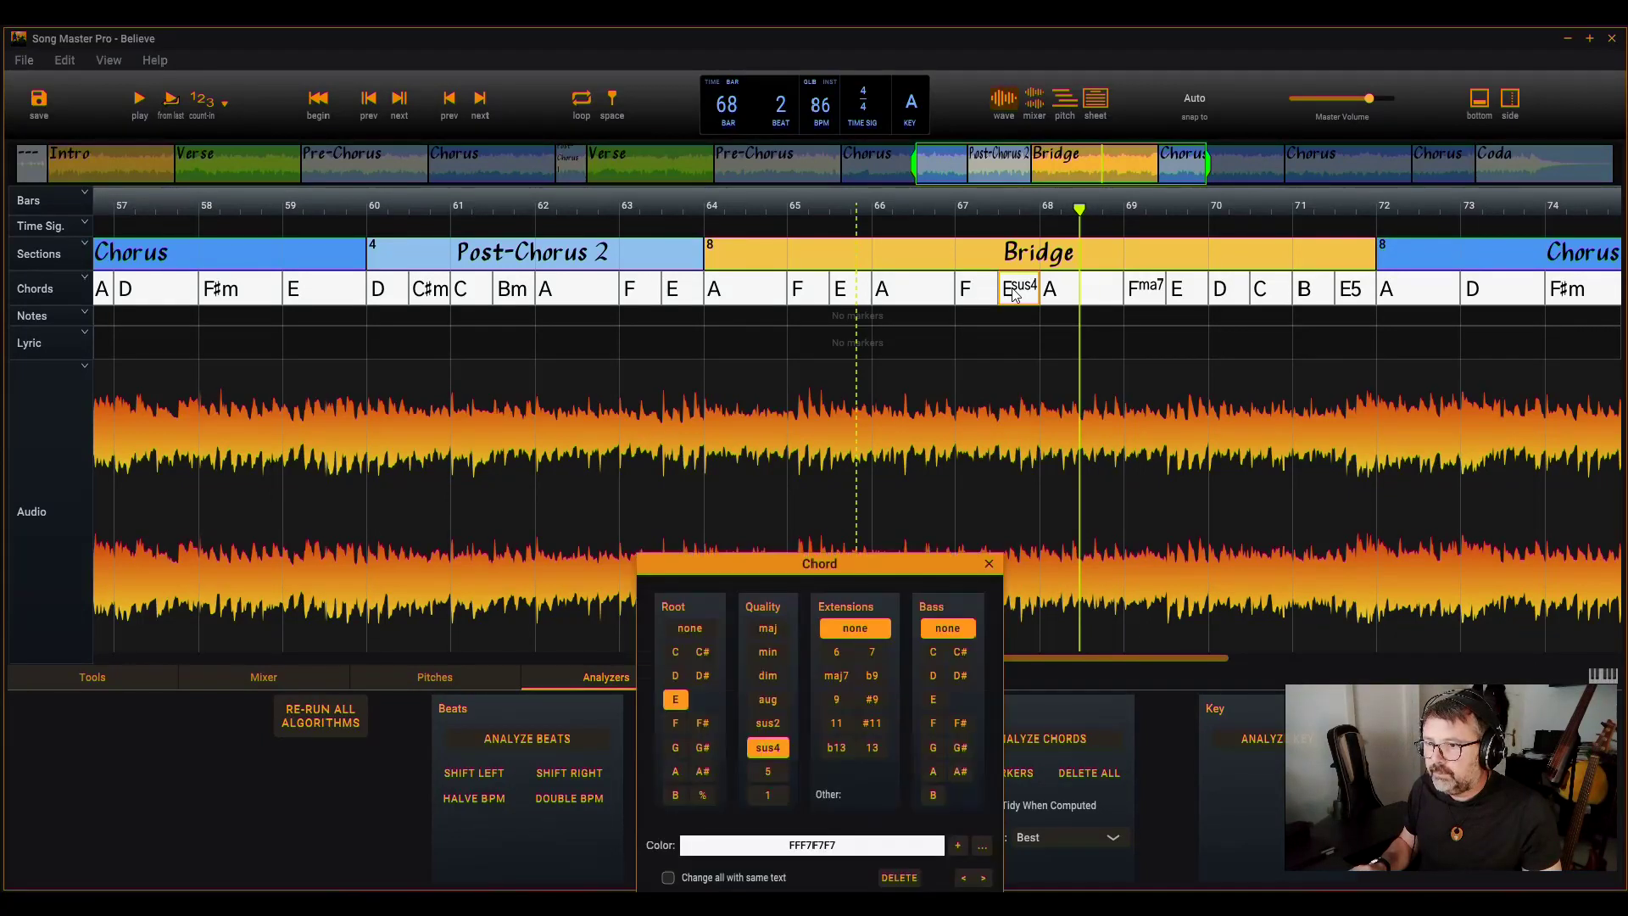
pyautogui.click(771, 627)
pyautogui.click(990, 564)
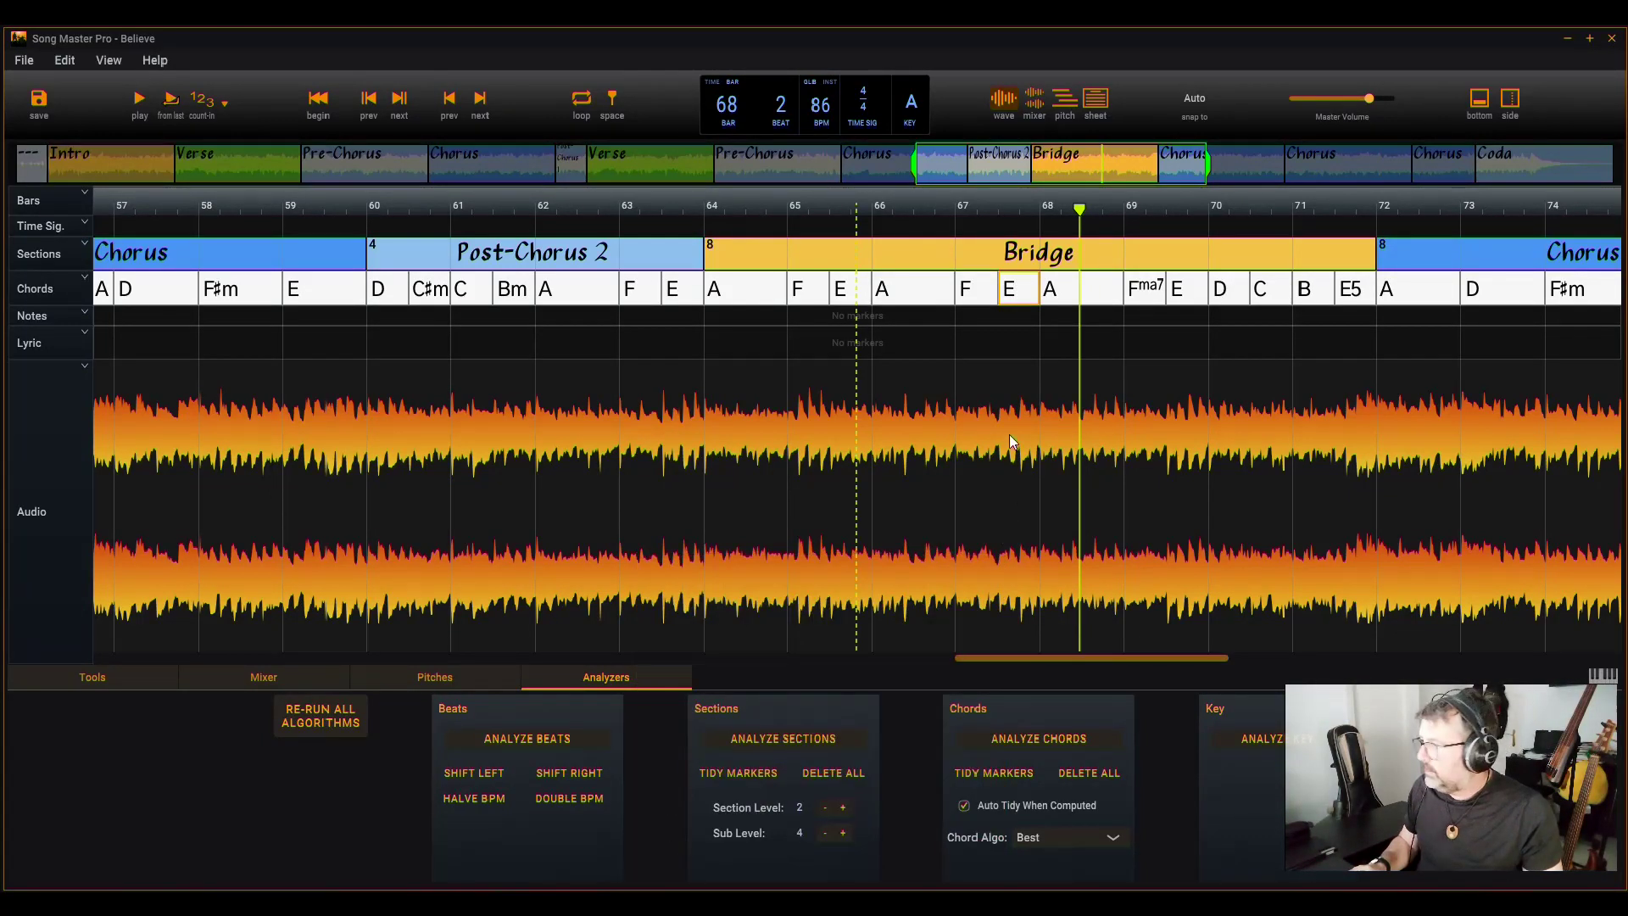
# - Replay the Bridge from the E chord in bar 67 and change the Fmaj7 chord at bar 69 to plain F major
pyautogui.click(1009, 434)
pyautogui.press('space')
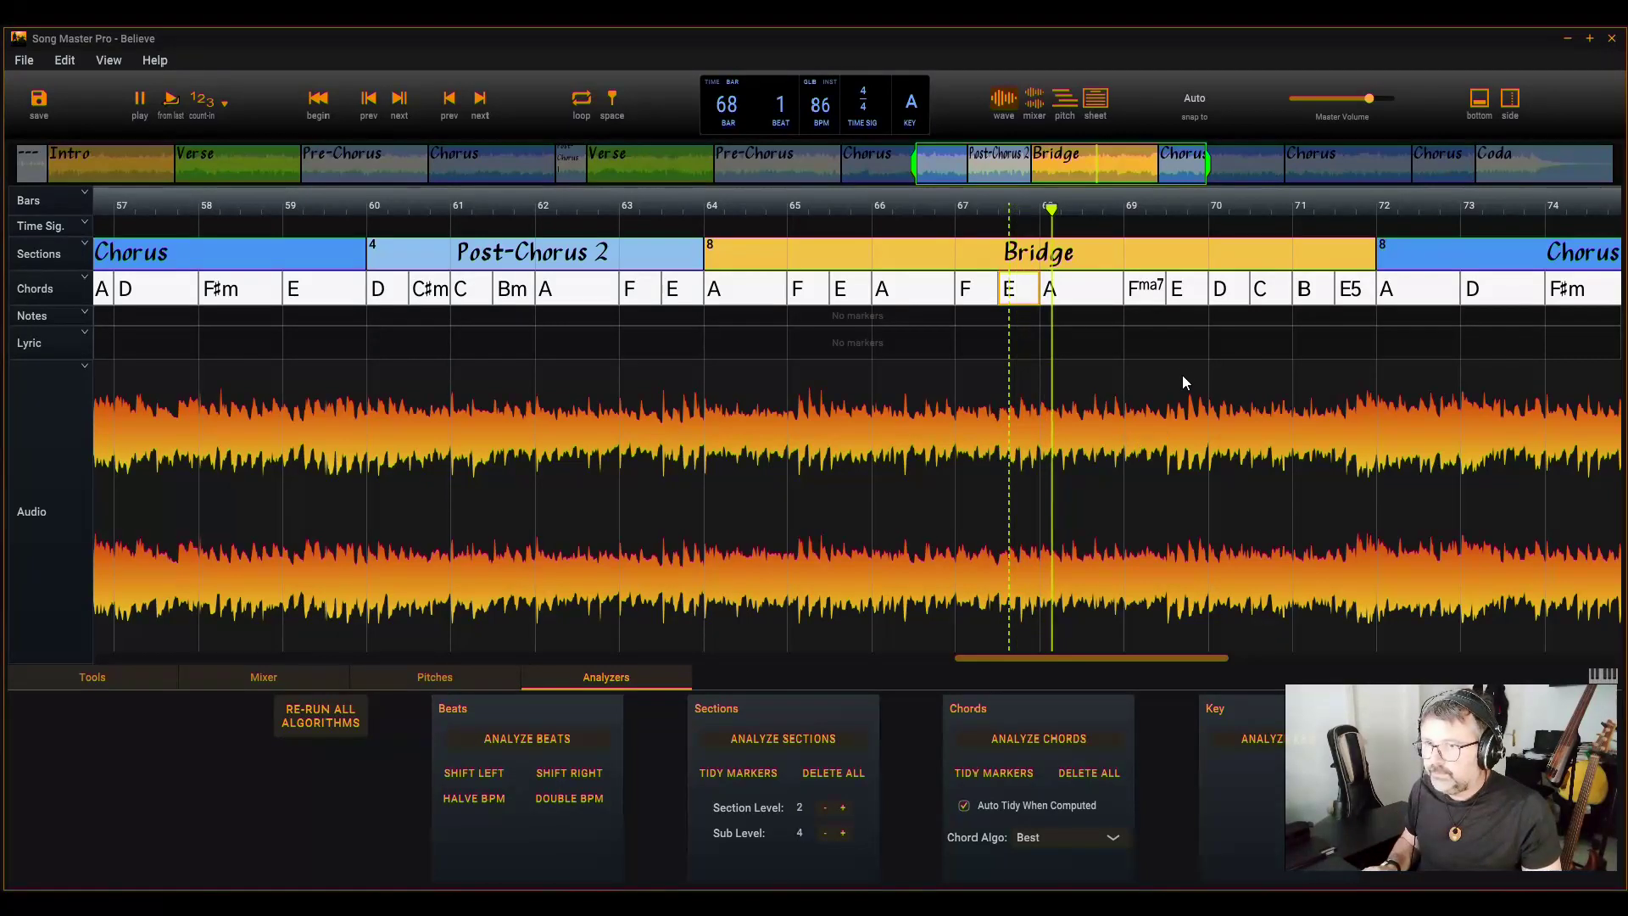
pyautogui.doubleClick(1132, 290)
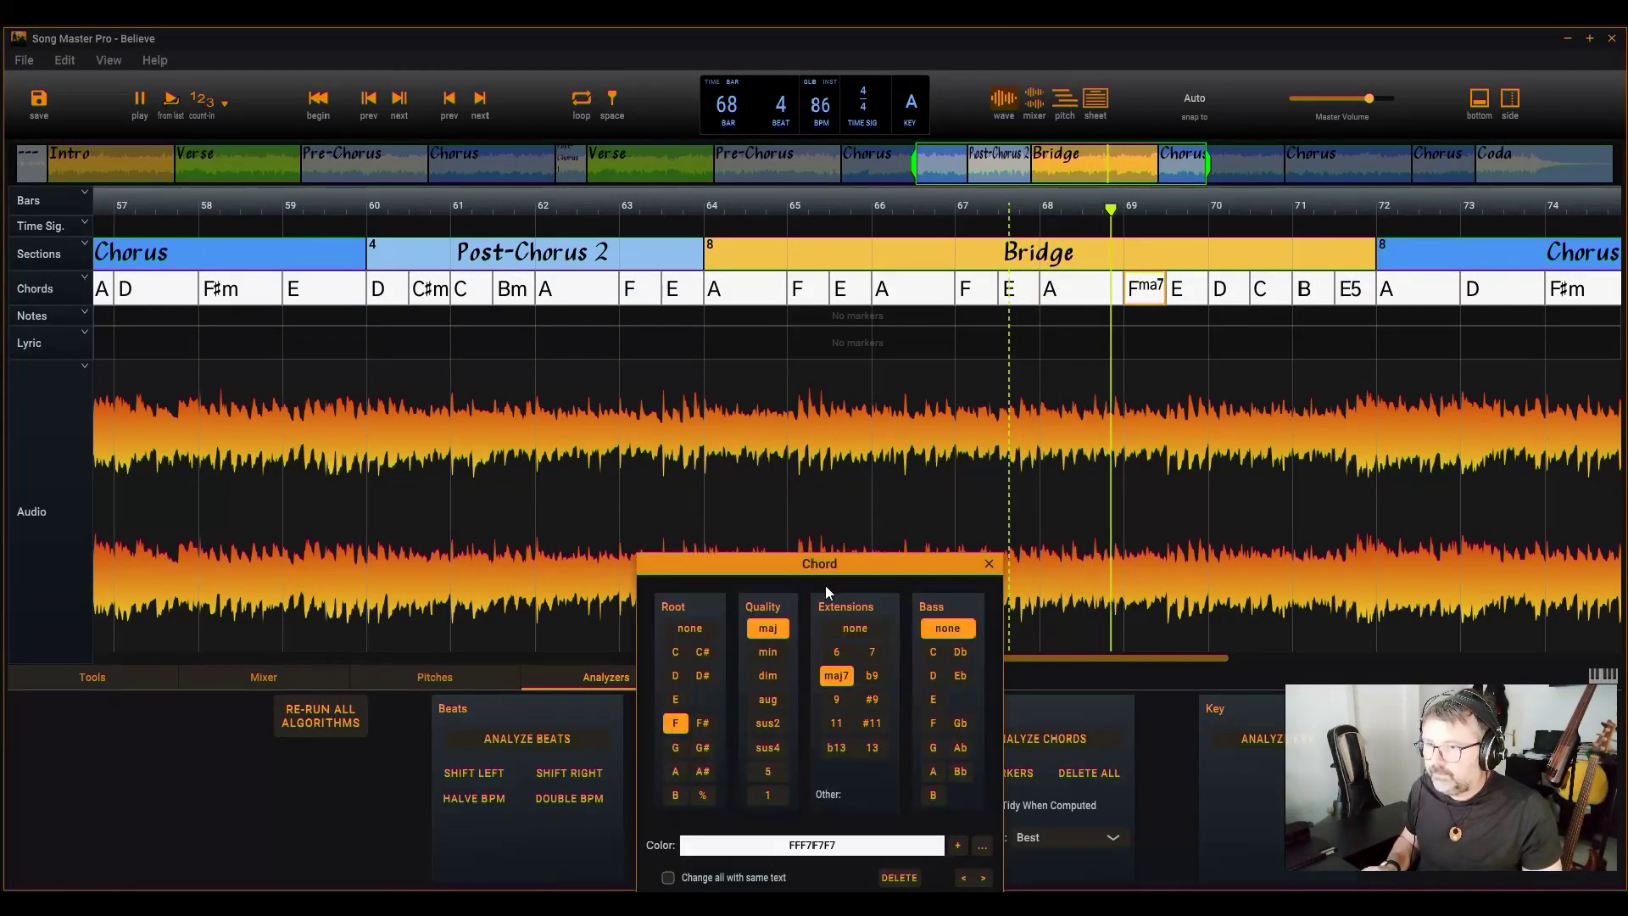
pyautogui.click(855, 627)
pyautogui.click(988, 564)
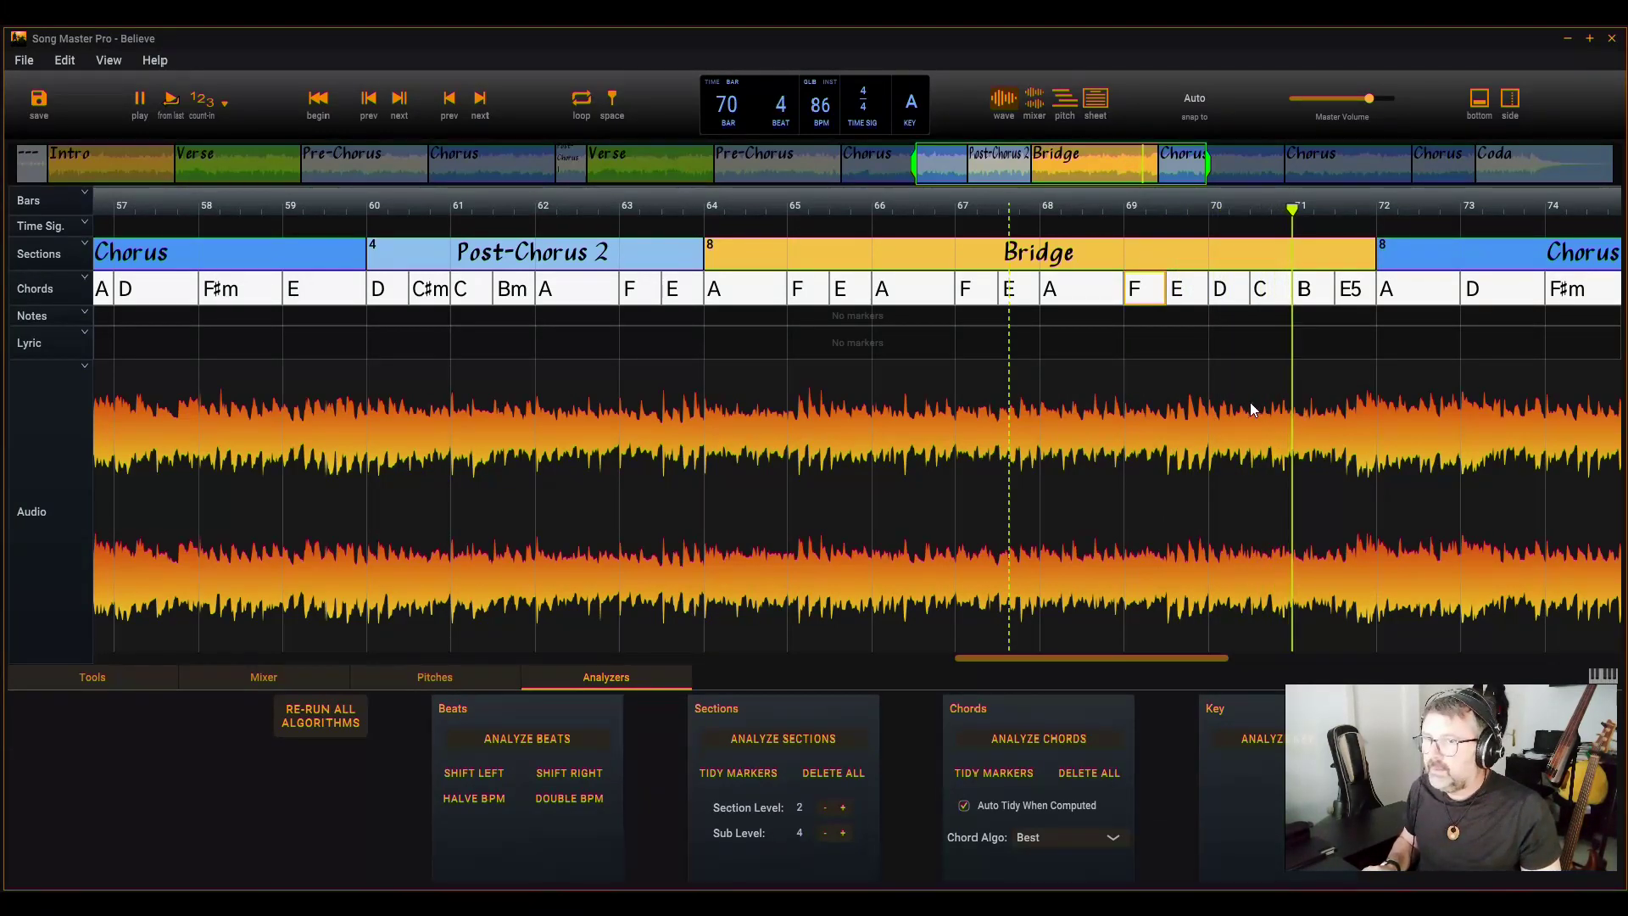
# - Change the Bridge's last chord in bar 71 to plain E major and return the playhead to the end of bar 67
pyautogui.doubleClick(1366, 297)
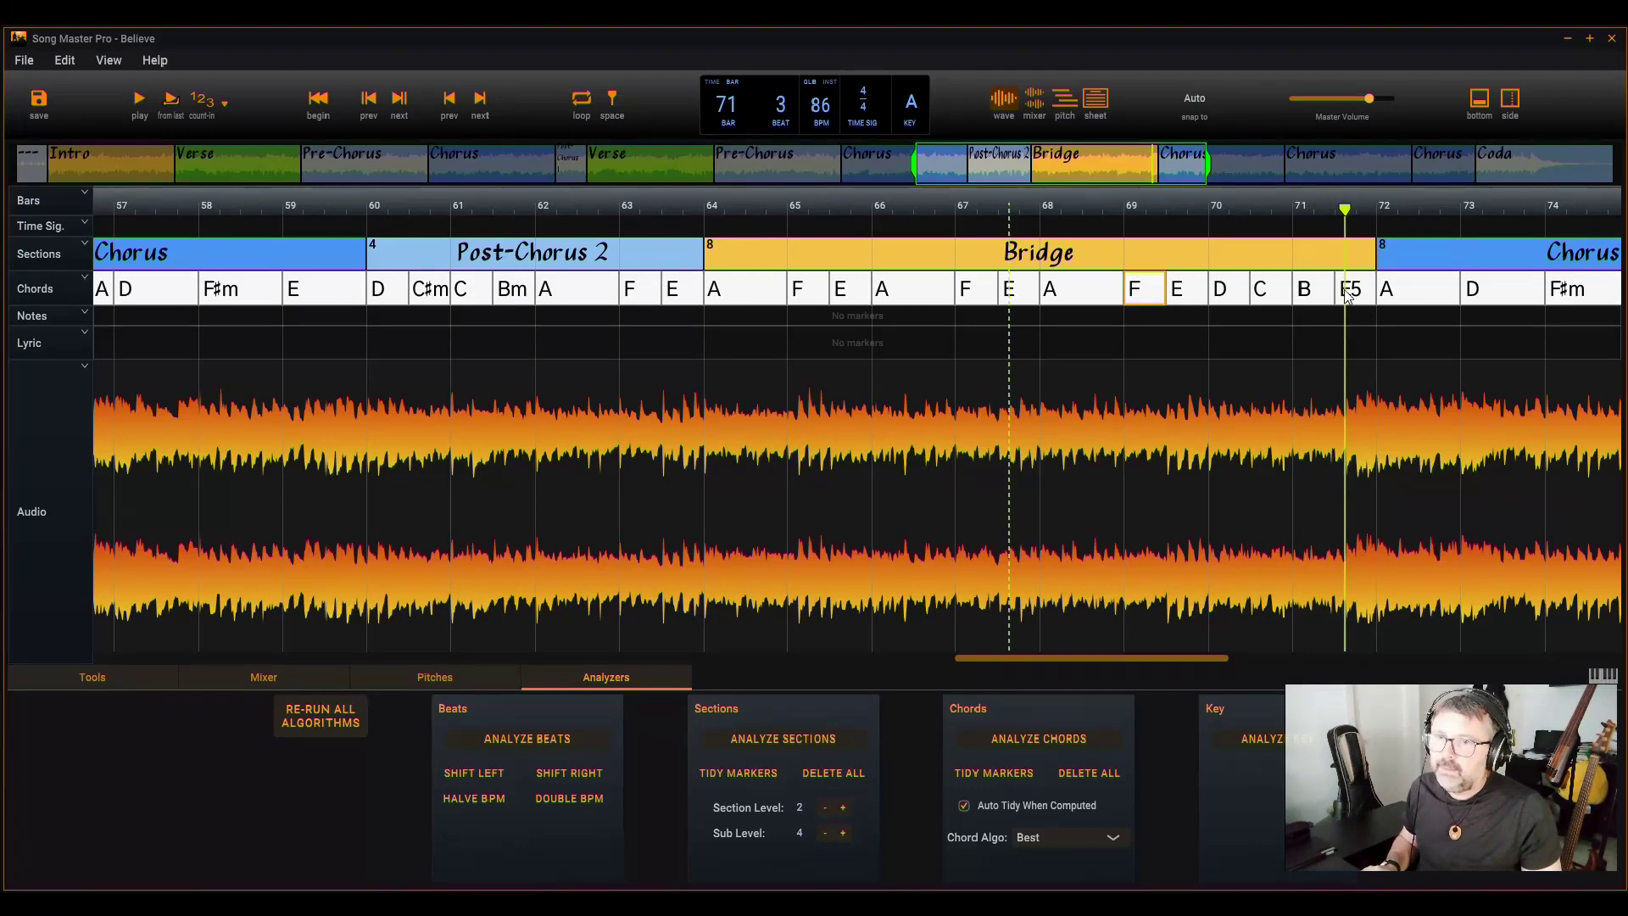
pyautogui.click(768, 628)
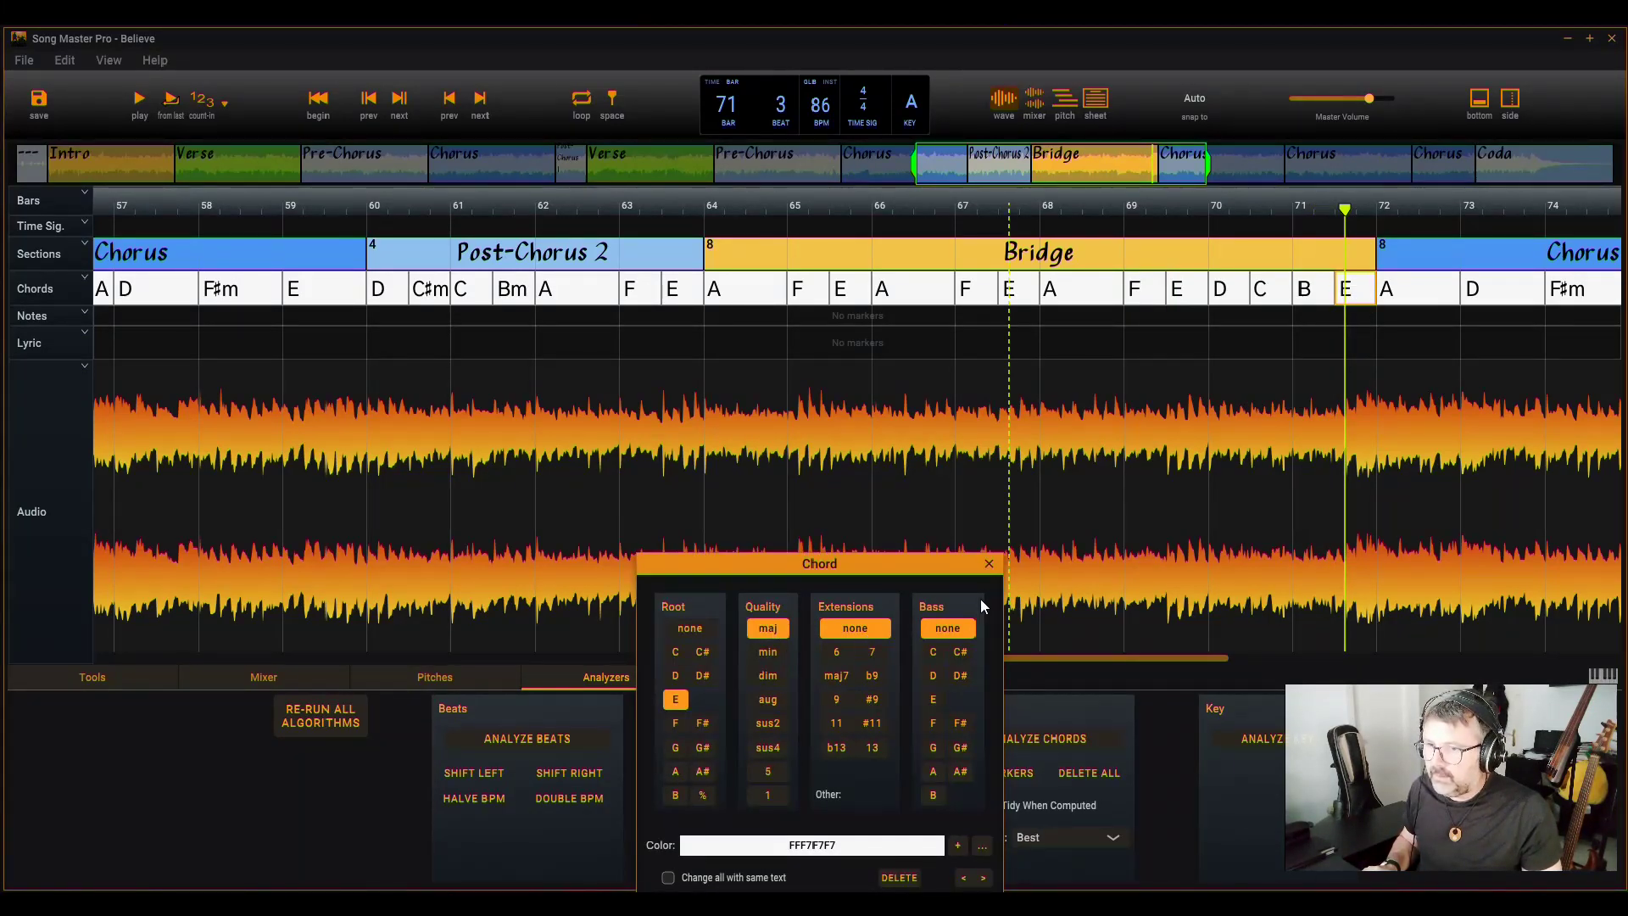
pyautogui.click(989, 563)
pyautogui.click(1282, 435)
pyautogui.click(1024, 428)
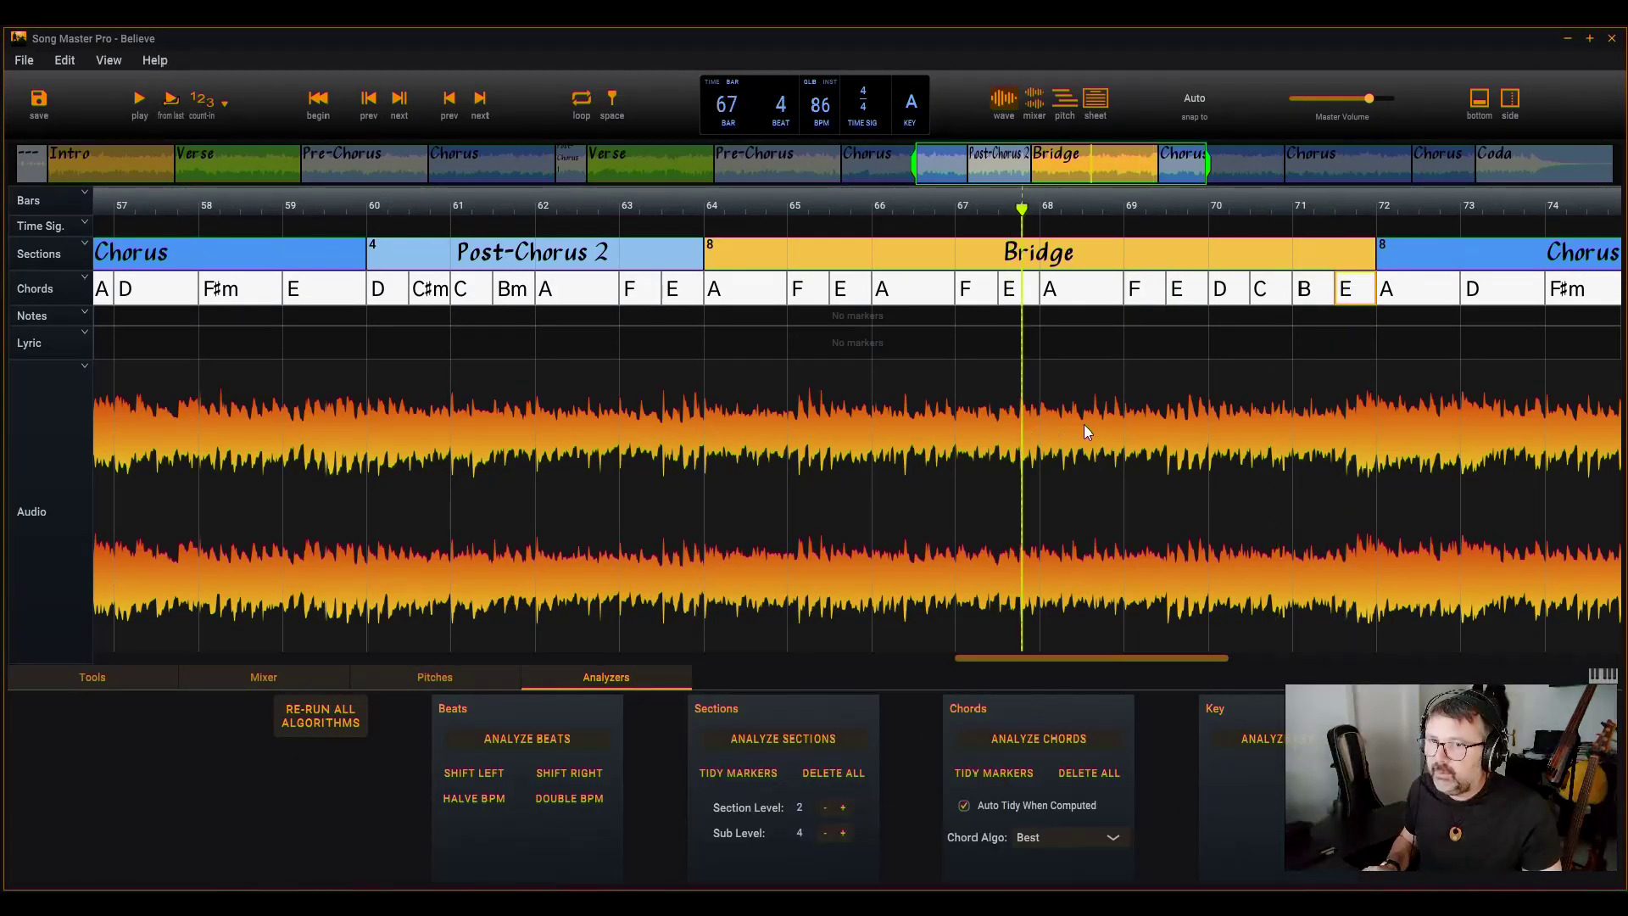
# - Play from bar 87 through the final Chorus into the Coda and merge the doubled A chord at bar 92 into one
pyautogui.scroll(-2, 1152, 452)
pyautogui.scroll(-2, 1152, 453)
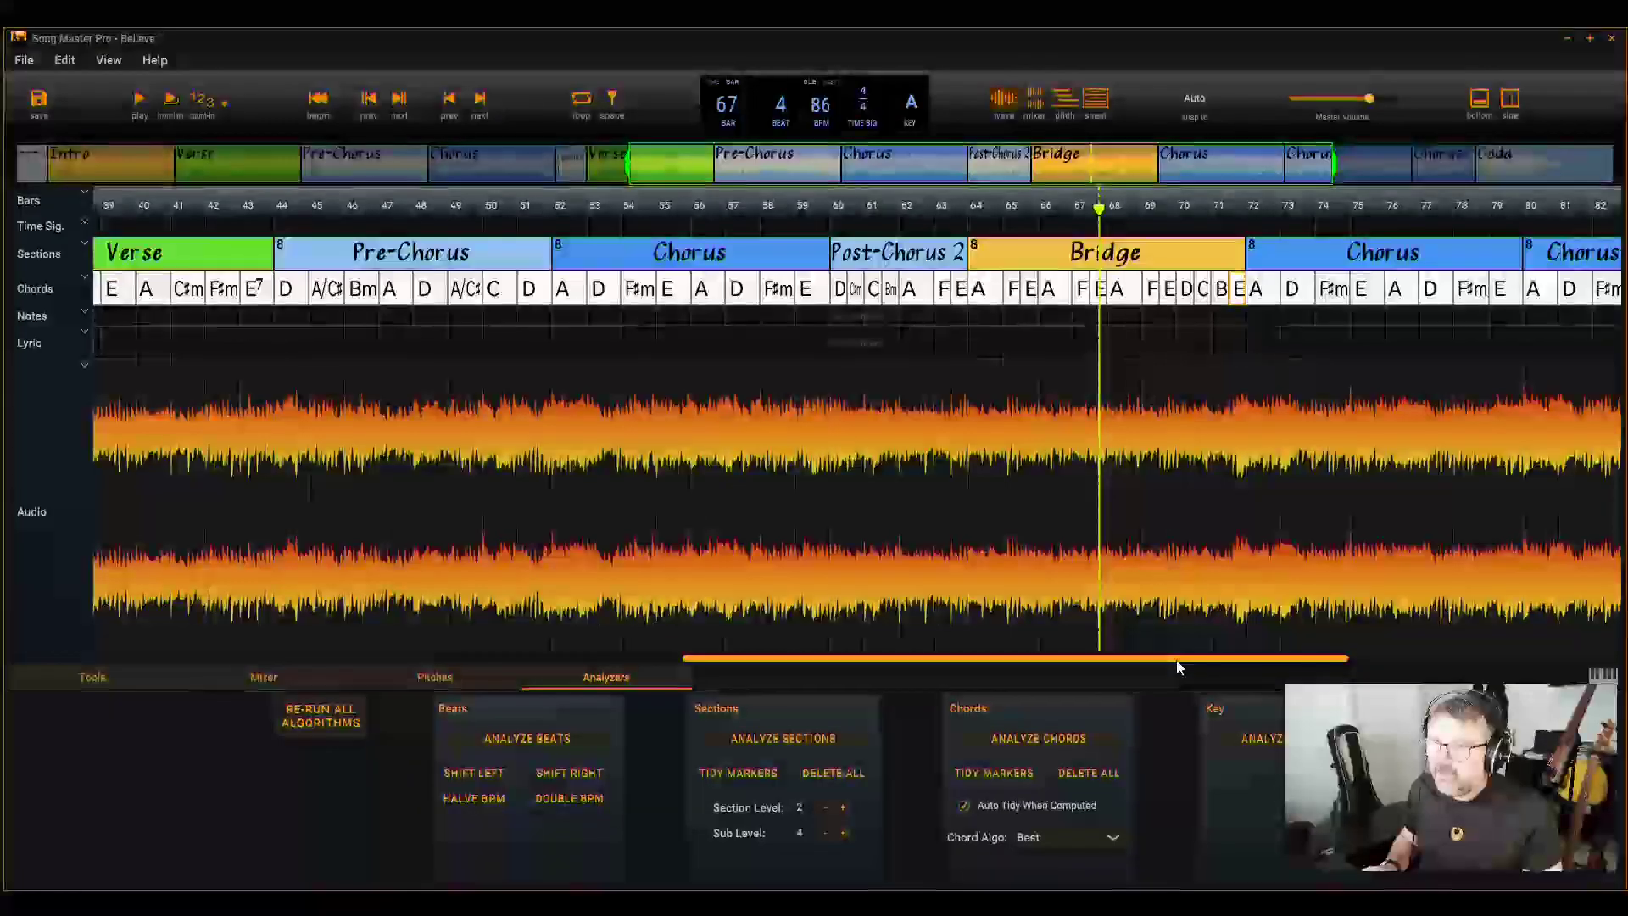
pyautogui.moveTo(1177, 660); pyautogui.dragTo(1457, 653)
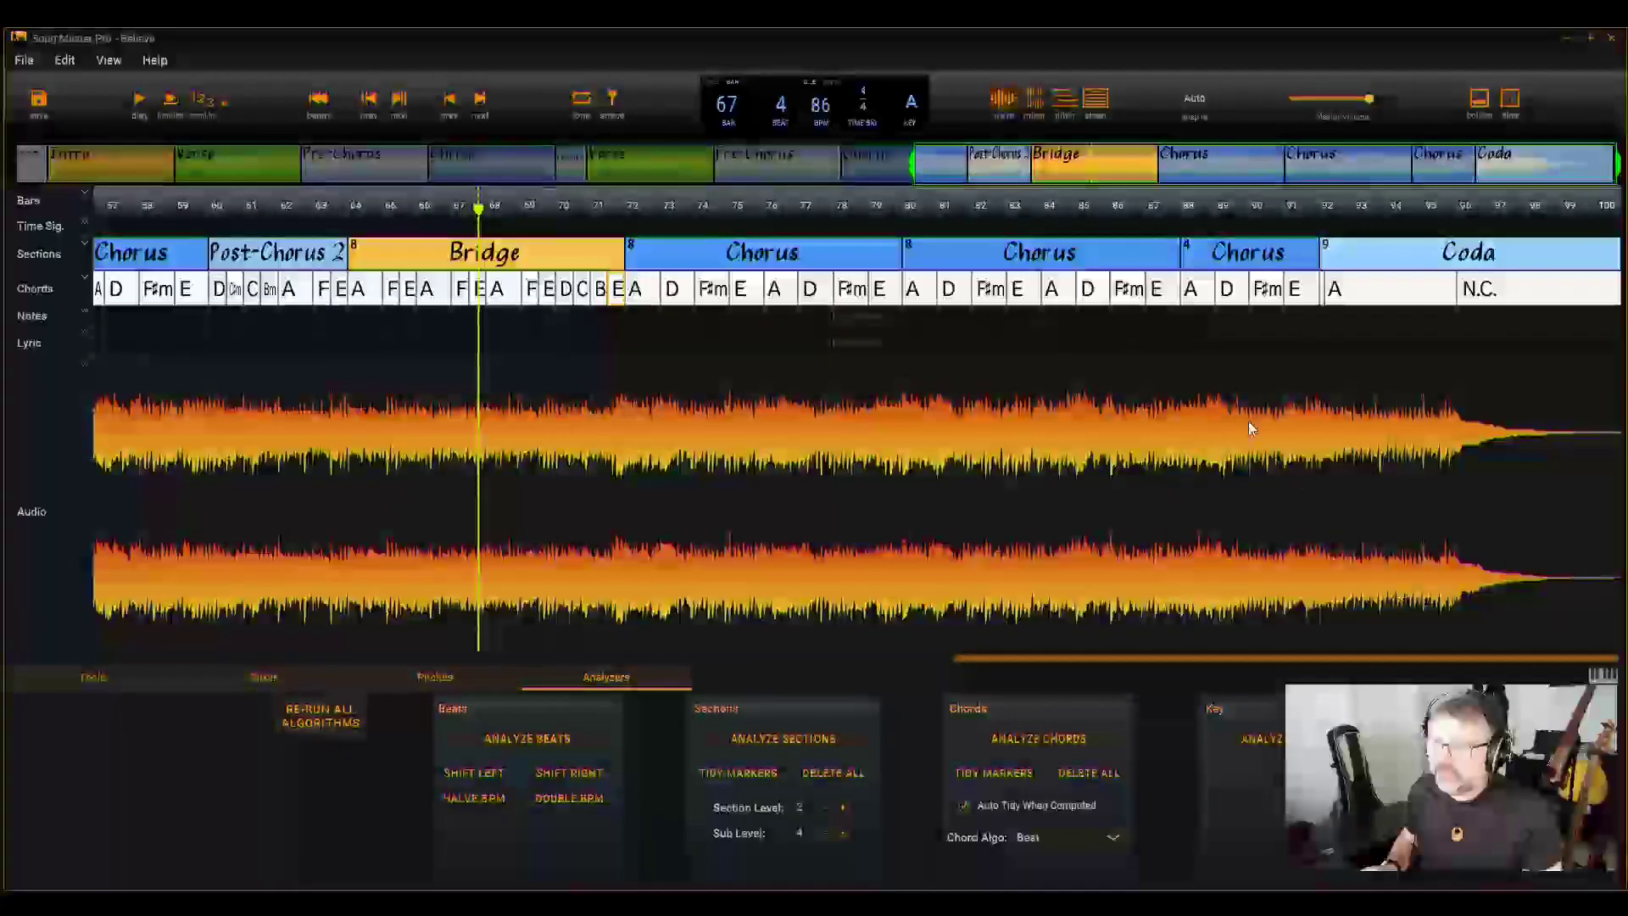
pyautogui.click(1175, 388)
pyautogui.press('space')
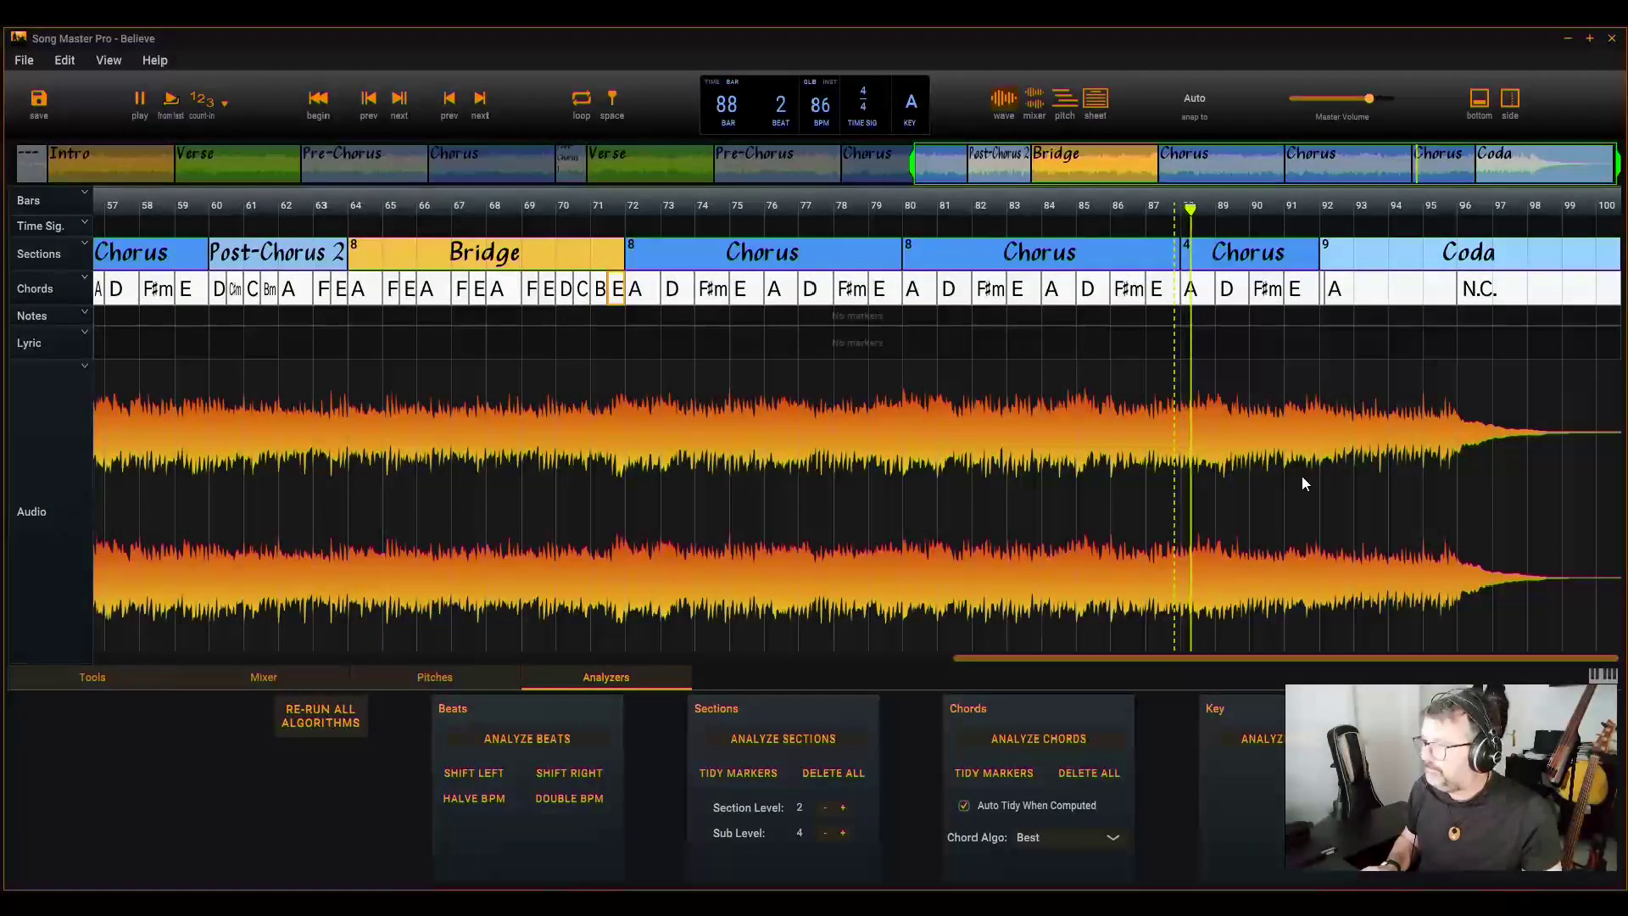
pyautogui.scroll(4, 1348, 322)
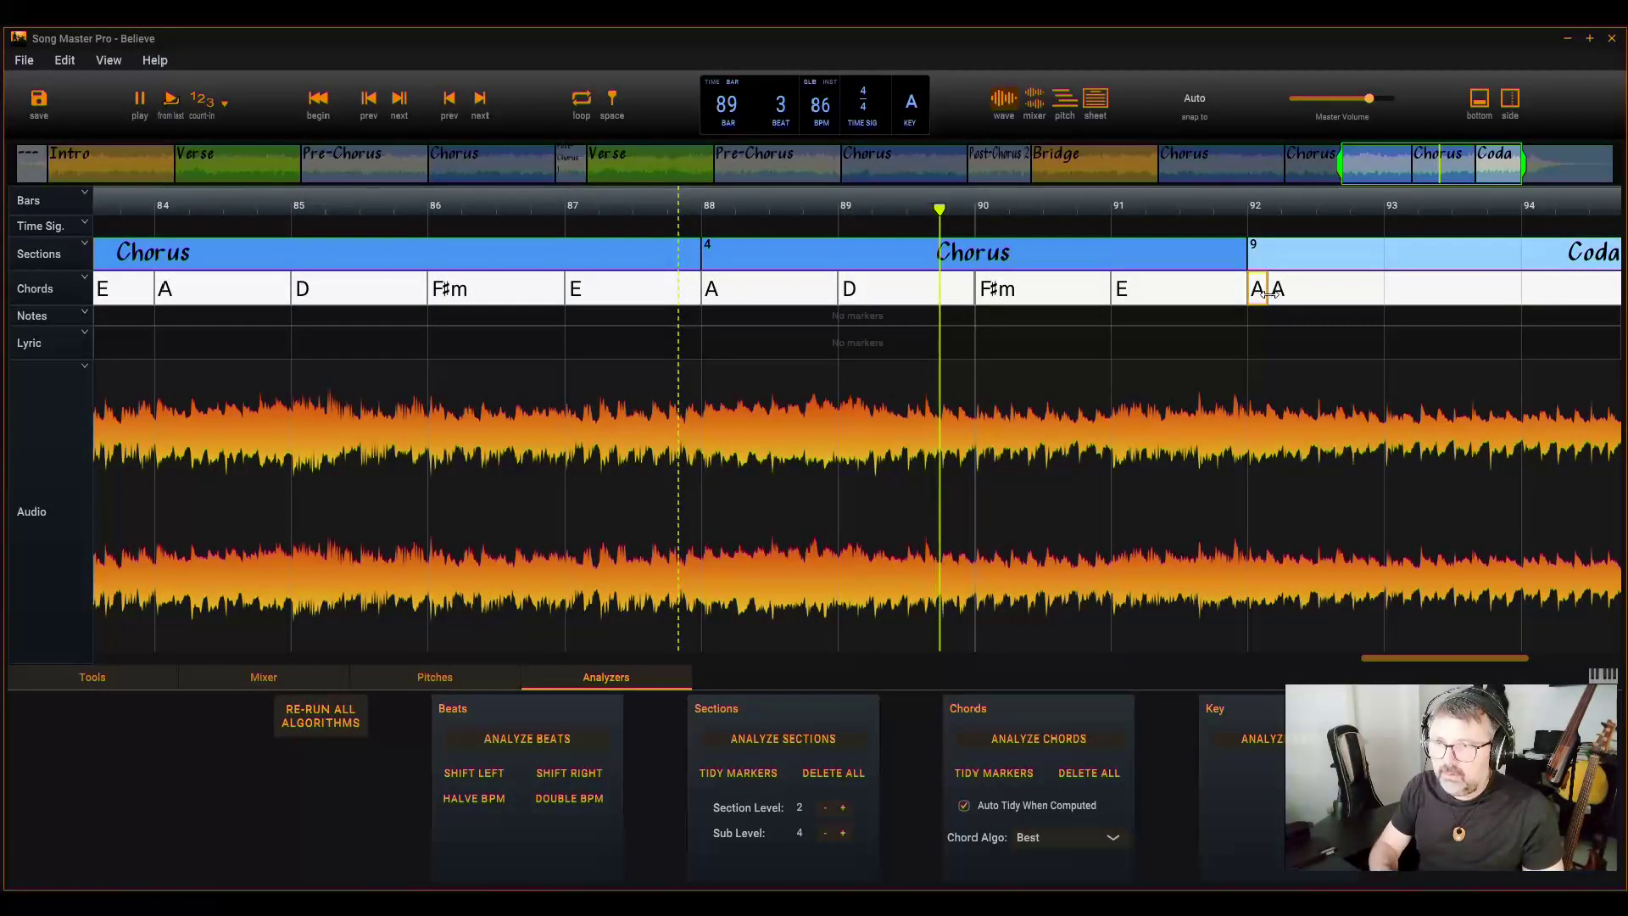
pyautogui.scroll(-3, 1243, 429)
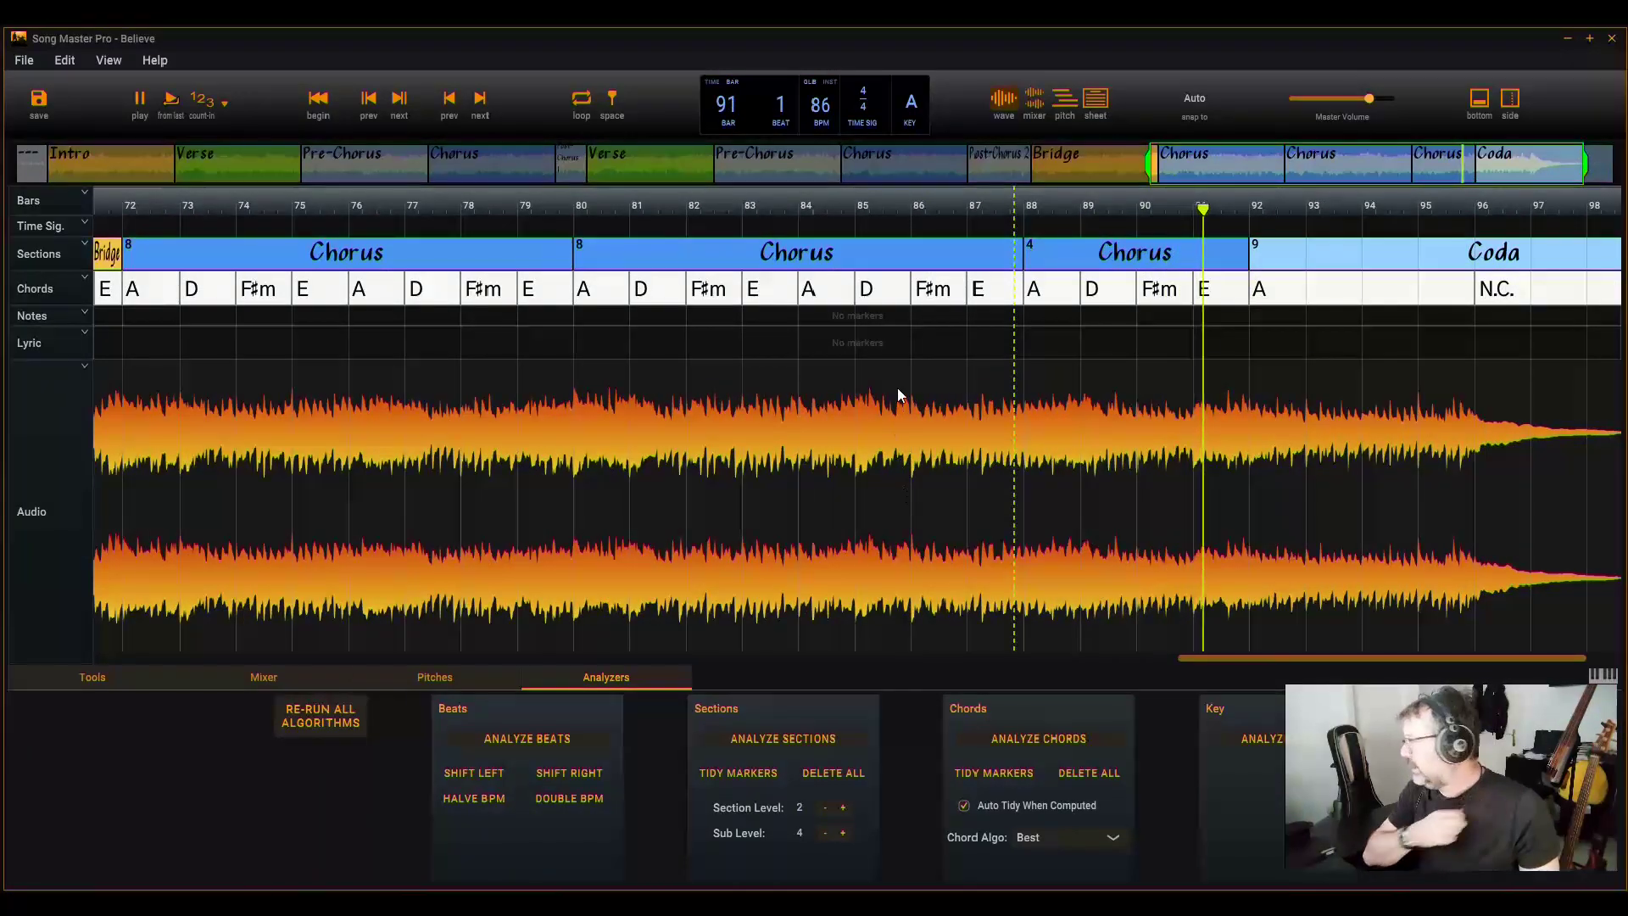
pyautogui.scroll(-5, 1102, 416)
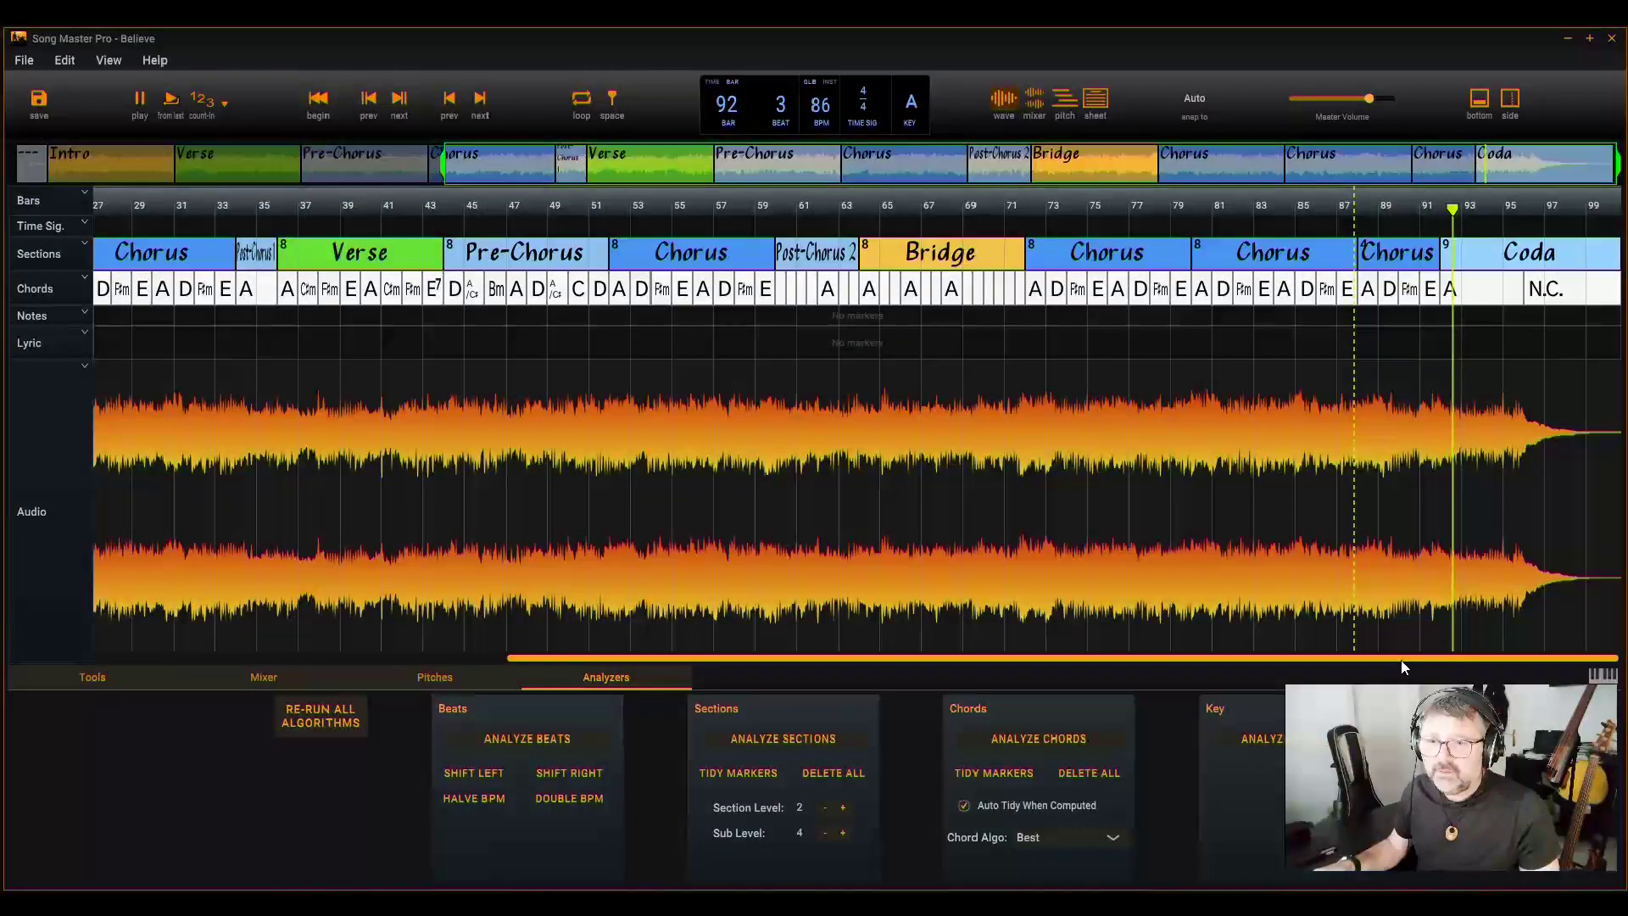
pyautogui.moveTo(1398, 658); pyautogui.dragTo(541, 699)
pyautogui.press('space')
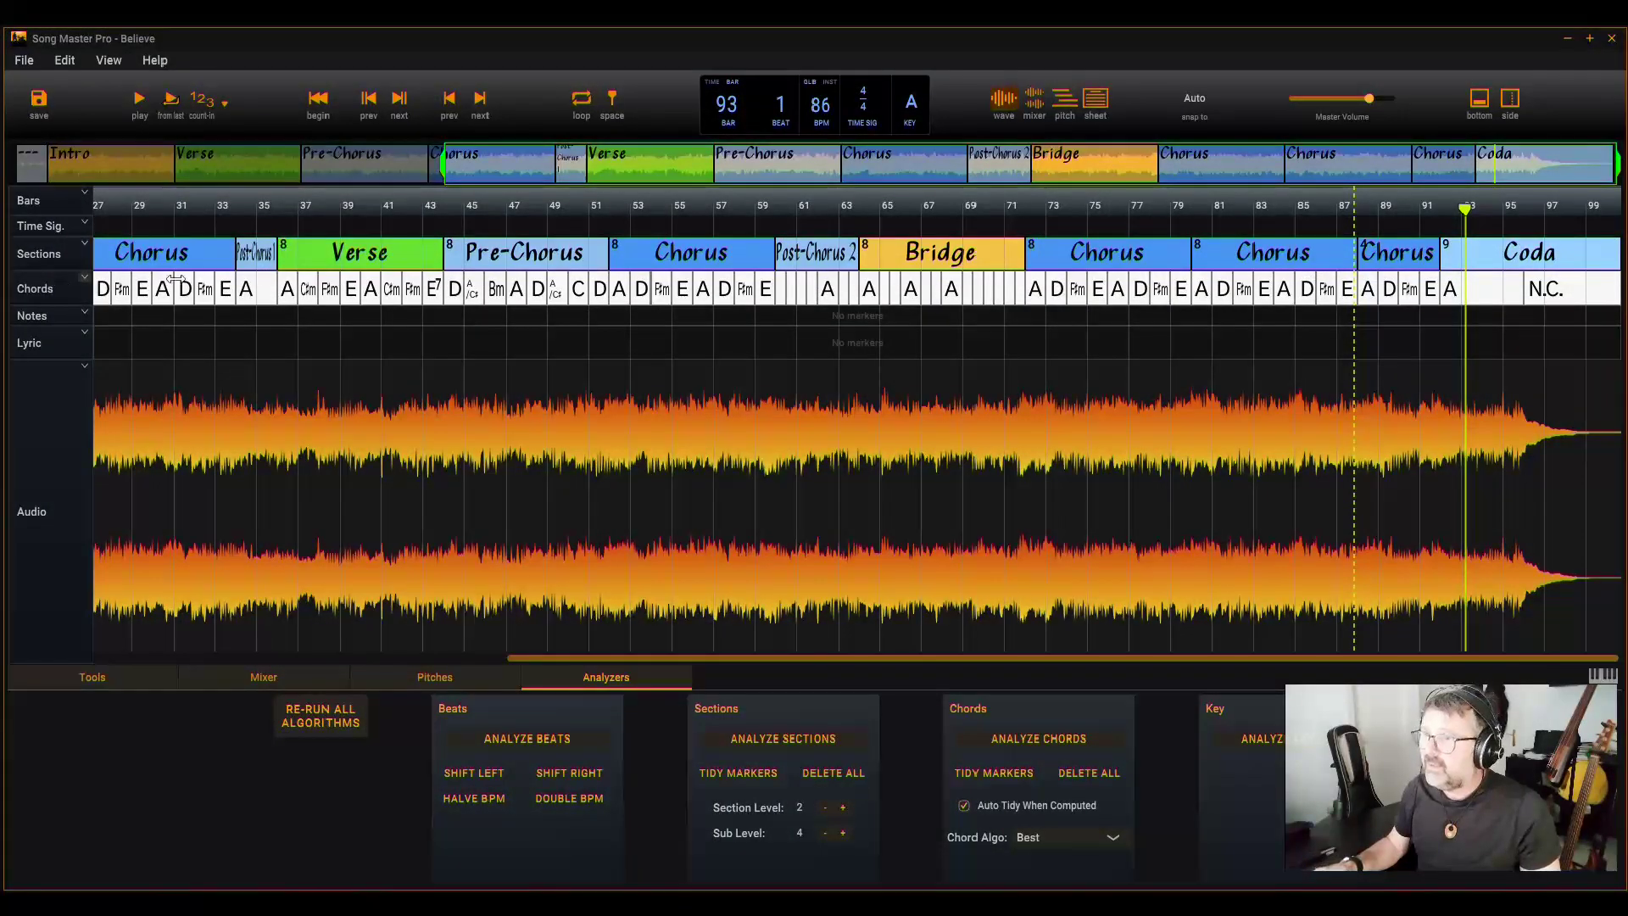
pyautogui.scroll(-5, 439, 337)
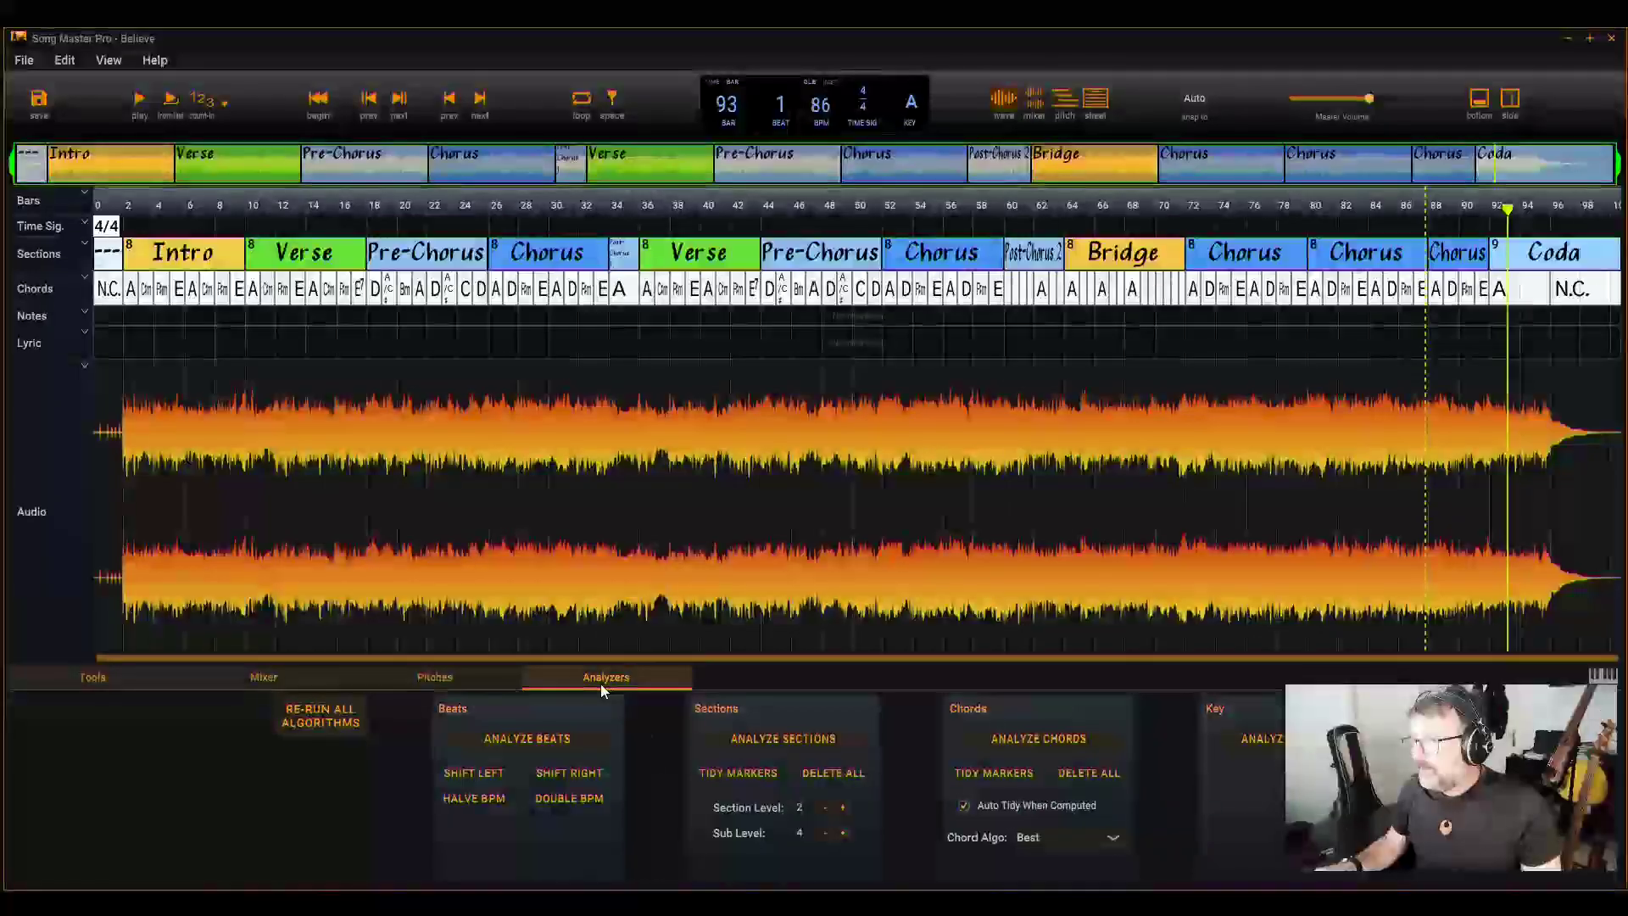
# - Open the sheet view and review the chord chart of every section from the Intro to the Coda
pyautogui.click(1097, 104)
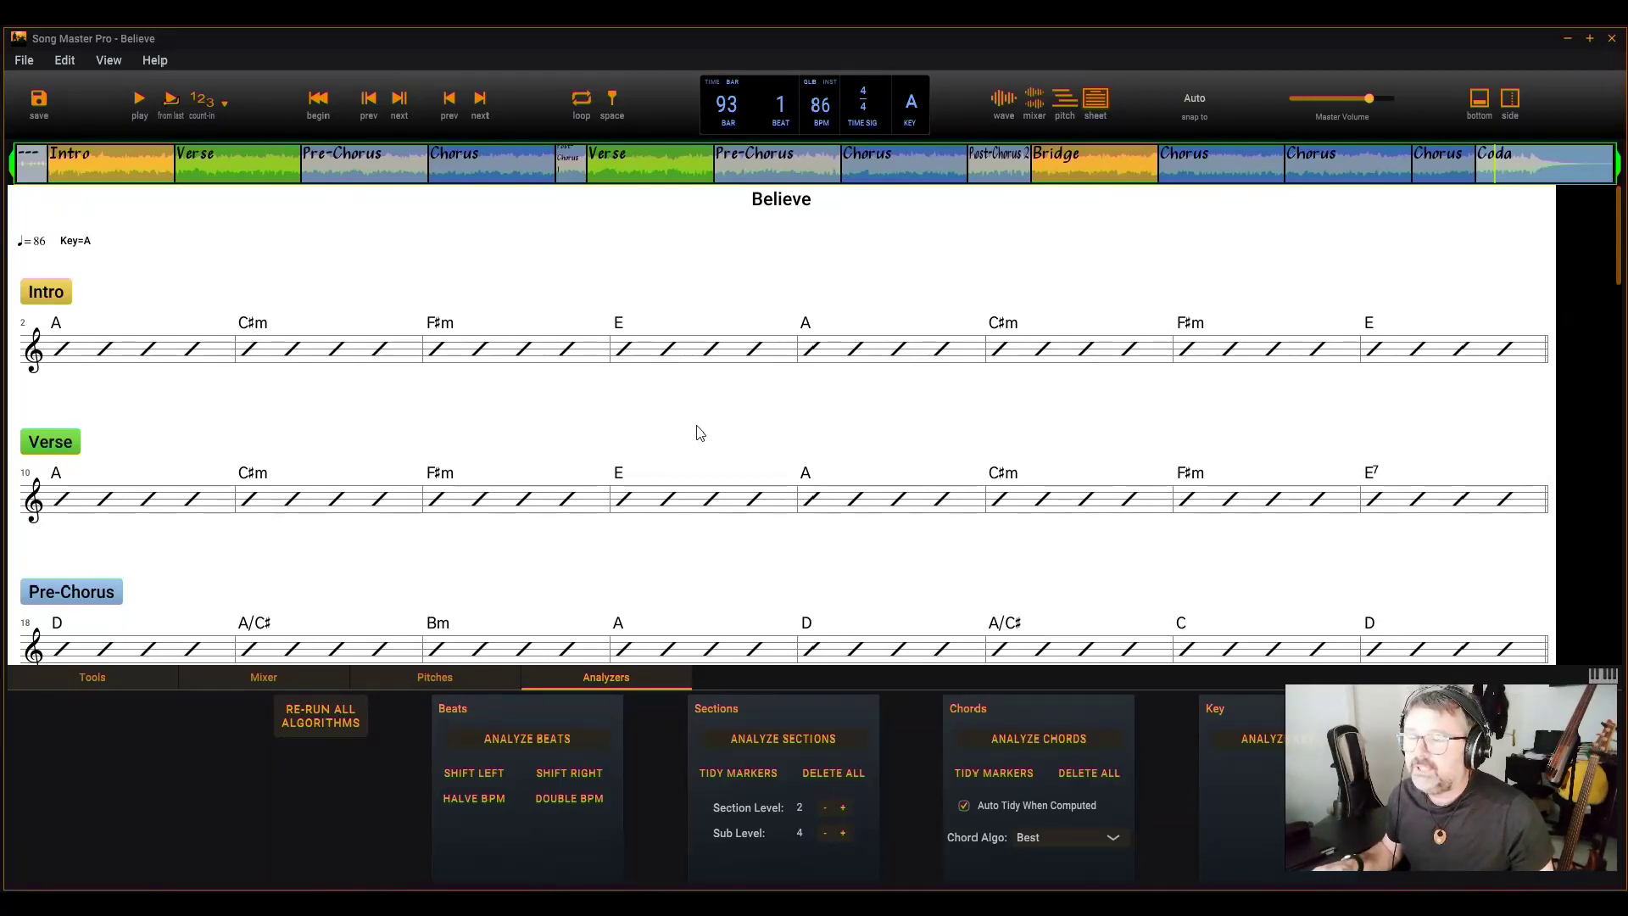
pyautogui.scroll(-6, 598, 378)
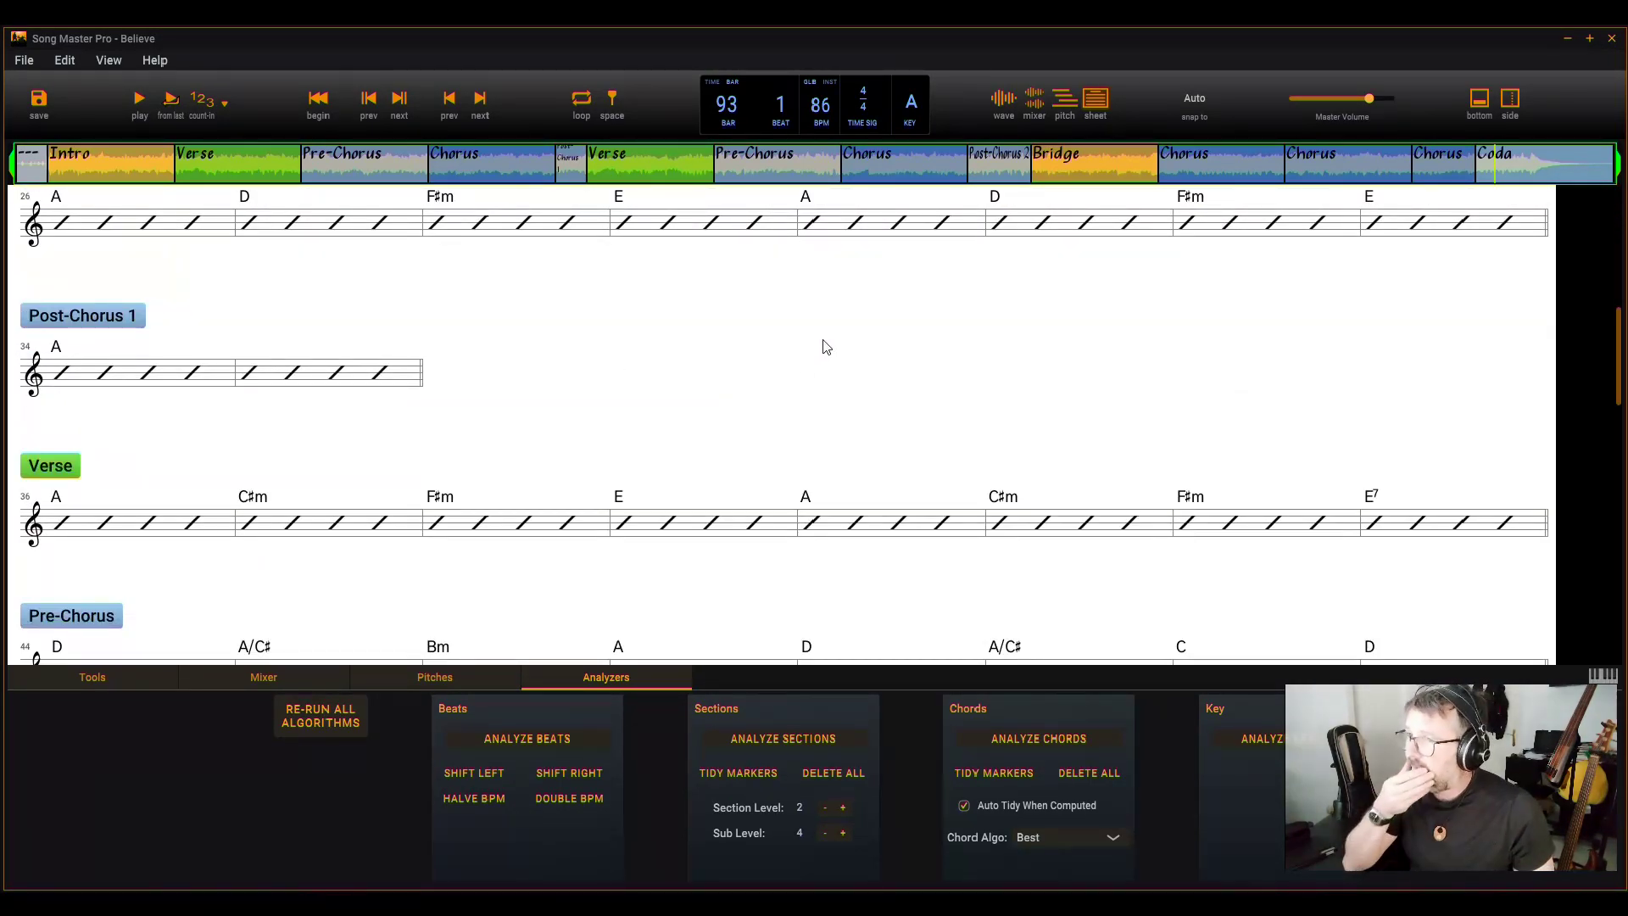
pyautogui.scroll(-6, 802, 371)
pyautogui.scroll(4, 752, 370)
pyautogui.scroll(-2, 740, 419)
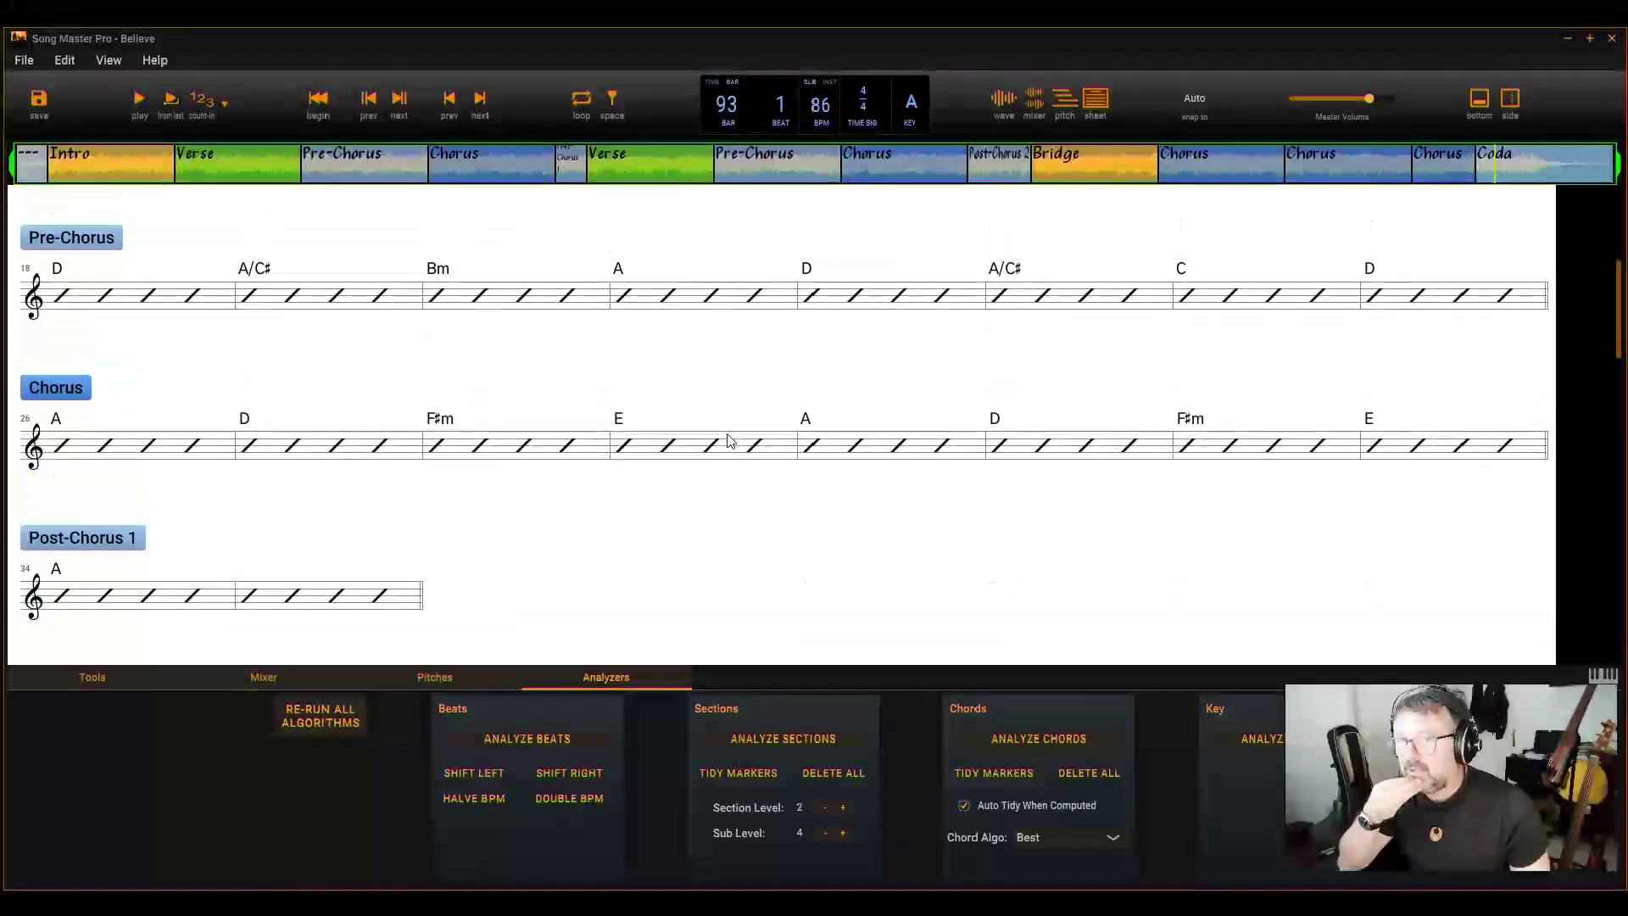
pyautogui.scroll(10, 724, 437)
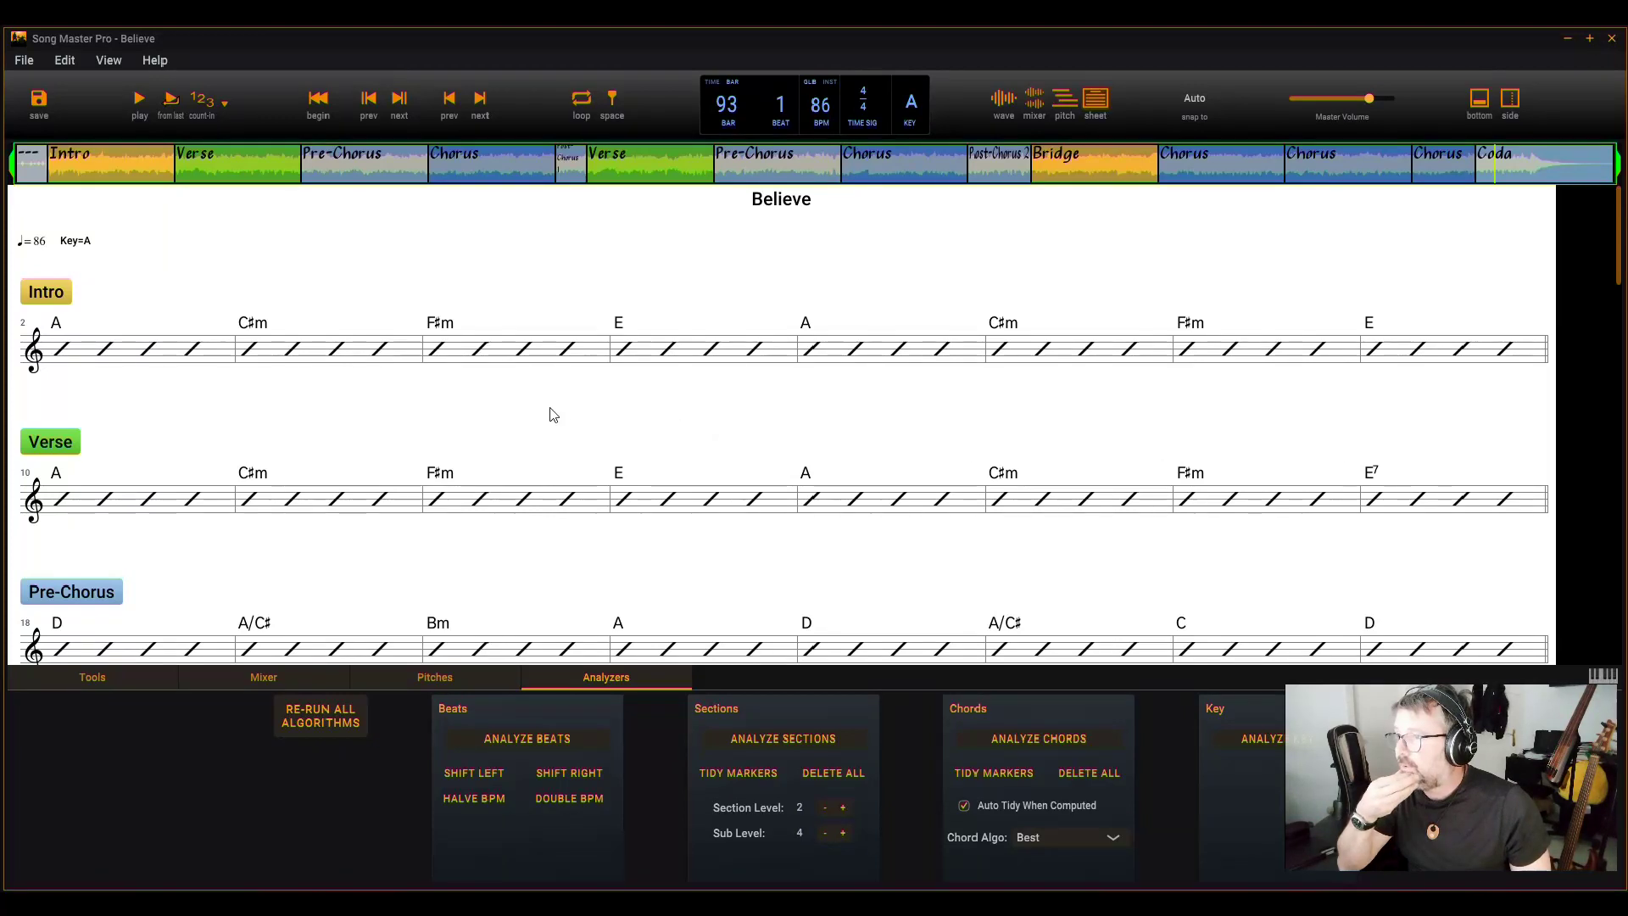
pyautogui.click(59, 332)
pyautogui.click(257, 333)
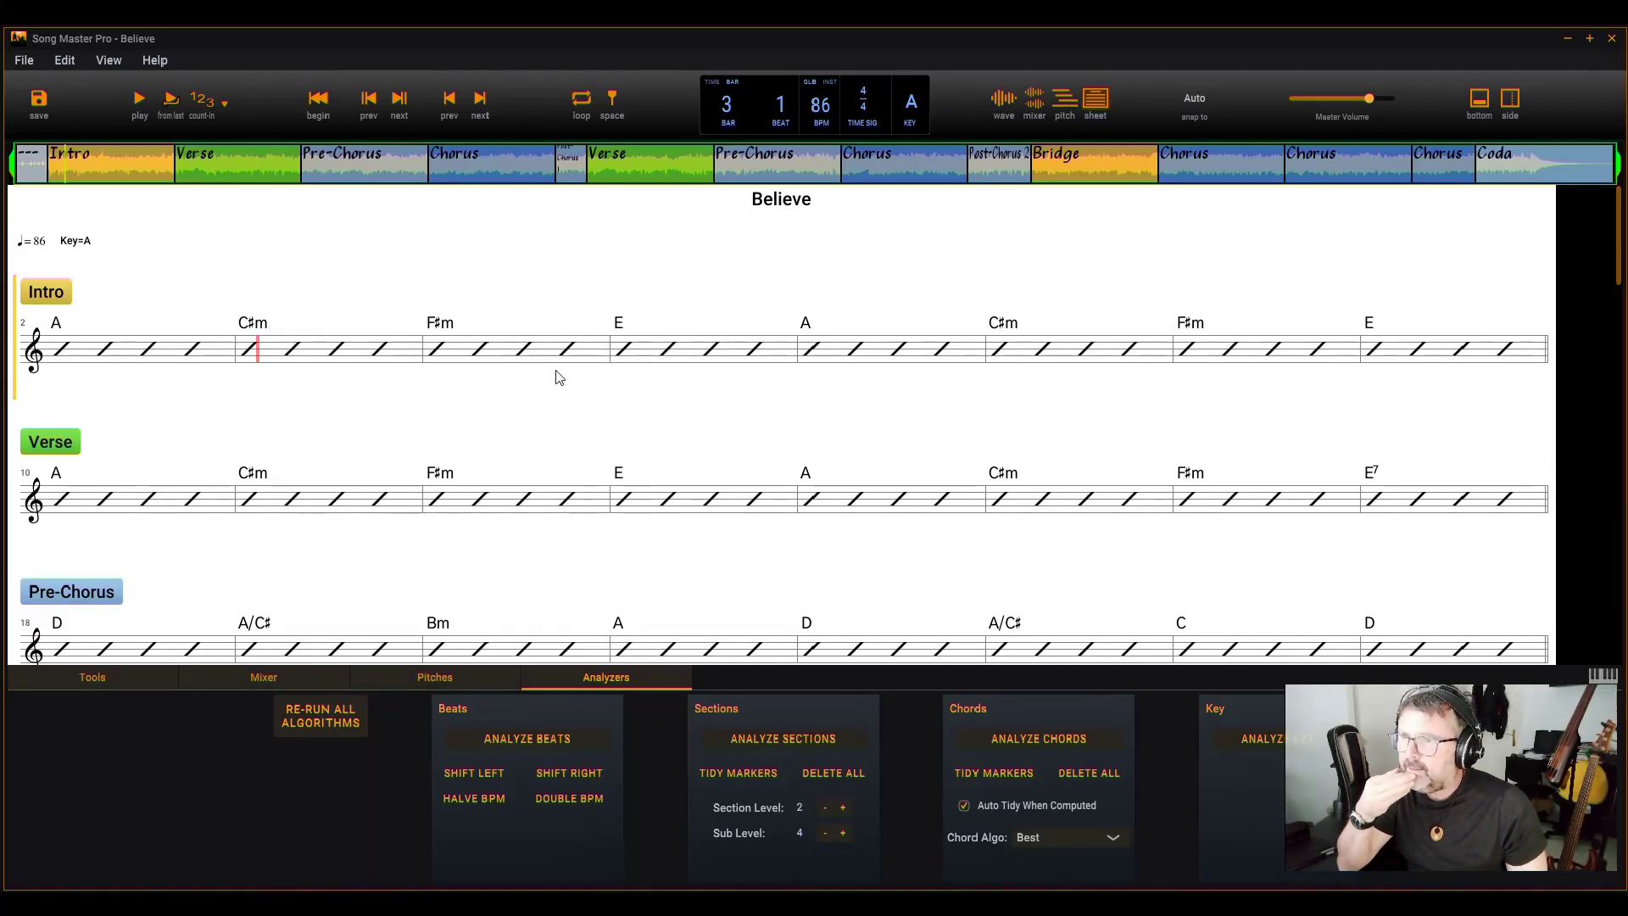
pyautogui.scroll(-12, 623, 417)
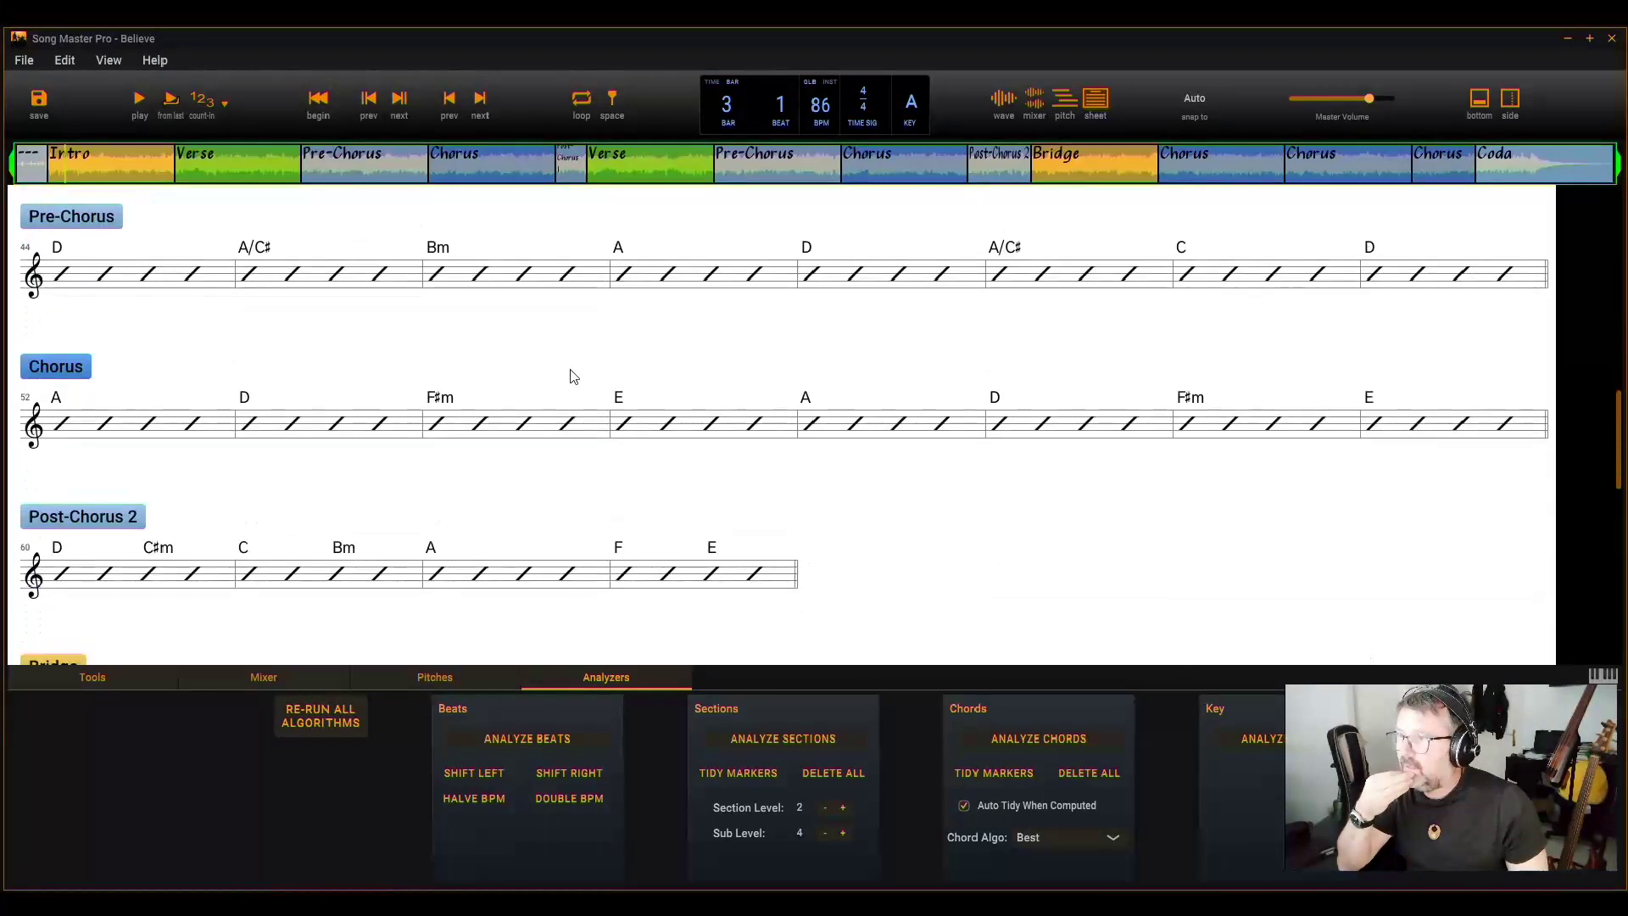
pyautogui.scroll(-6, 581, 382)
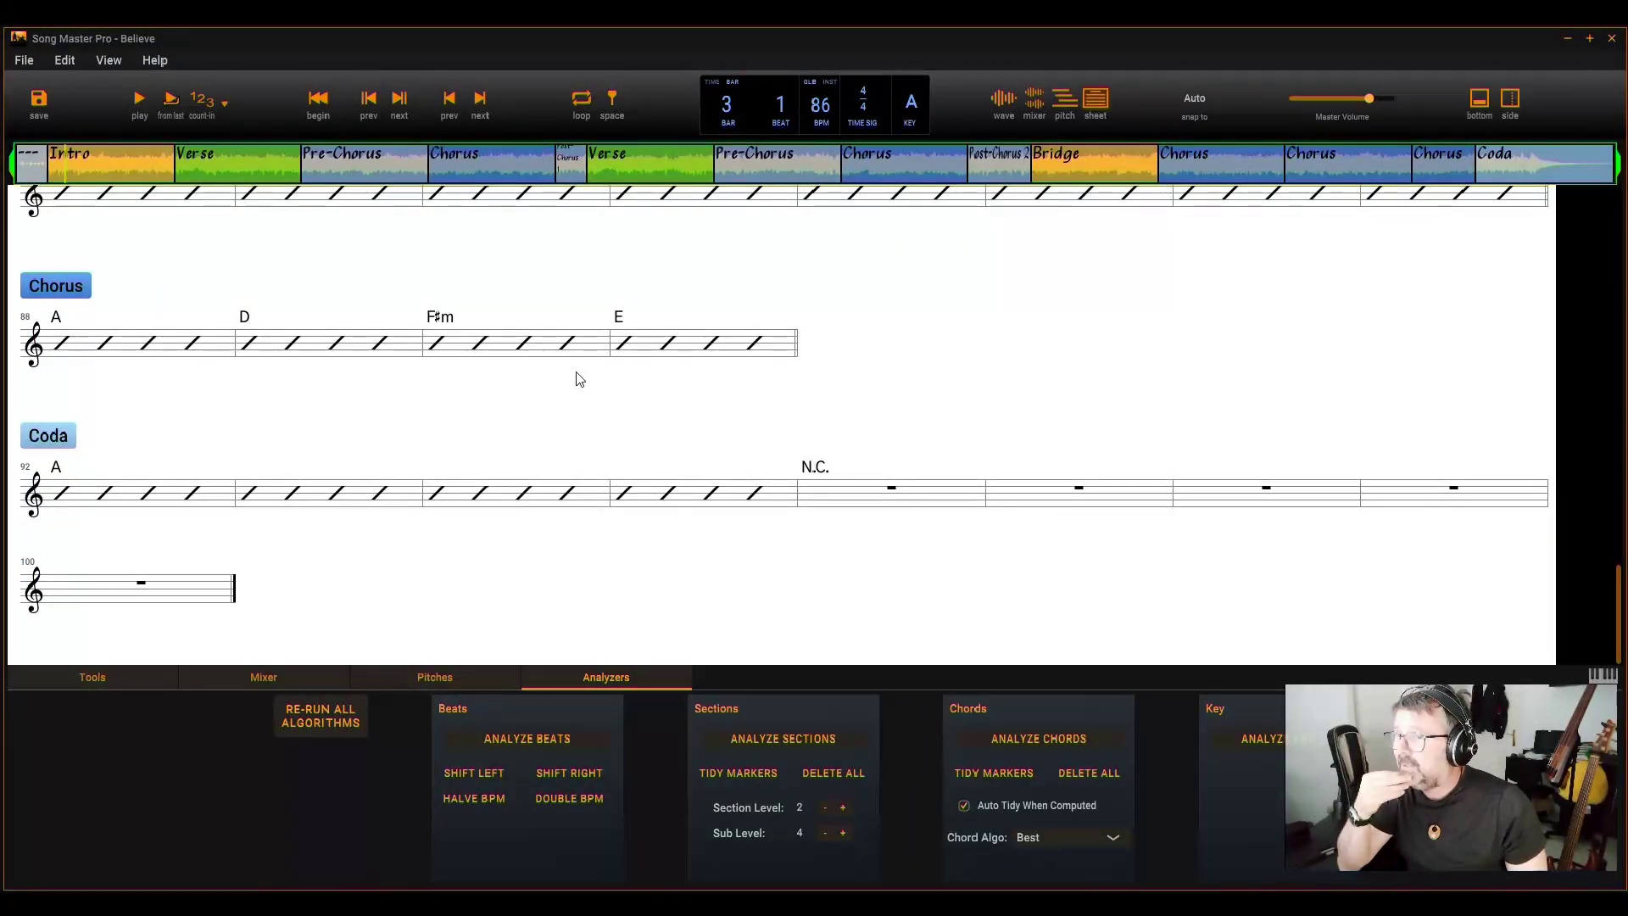
pyautogui.scroll(15, 580, 386)
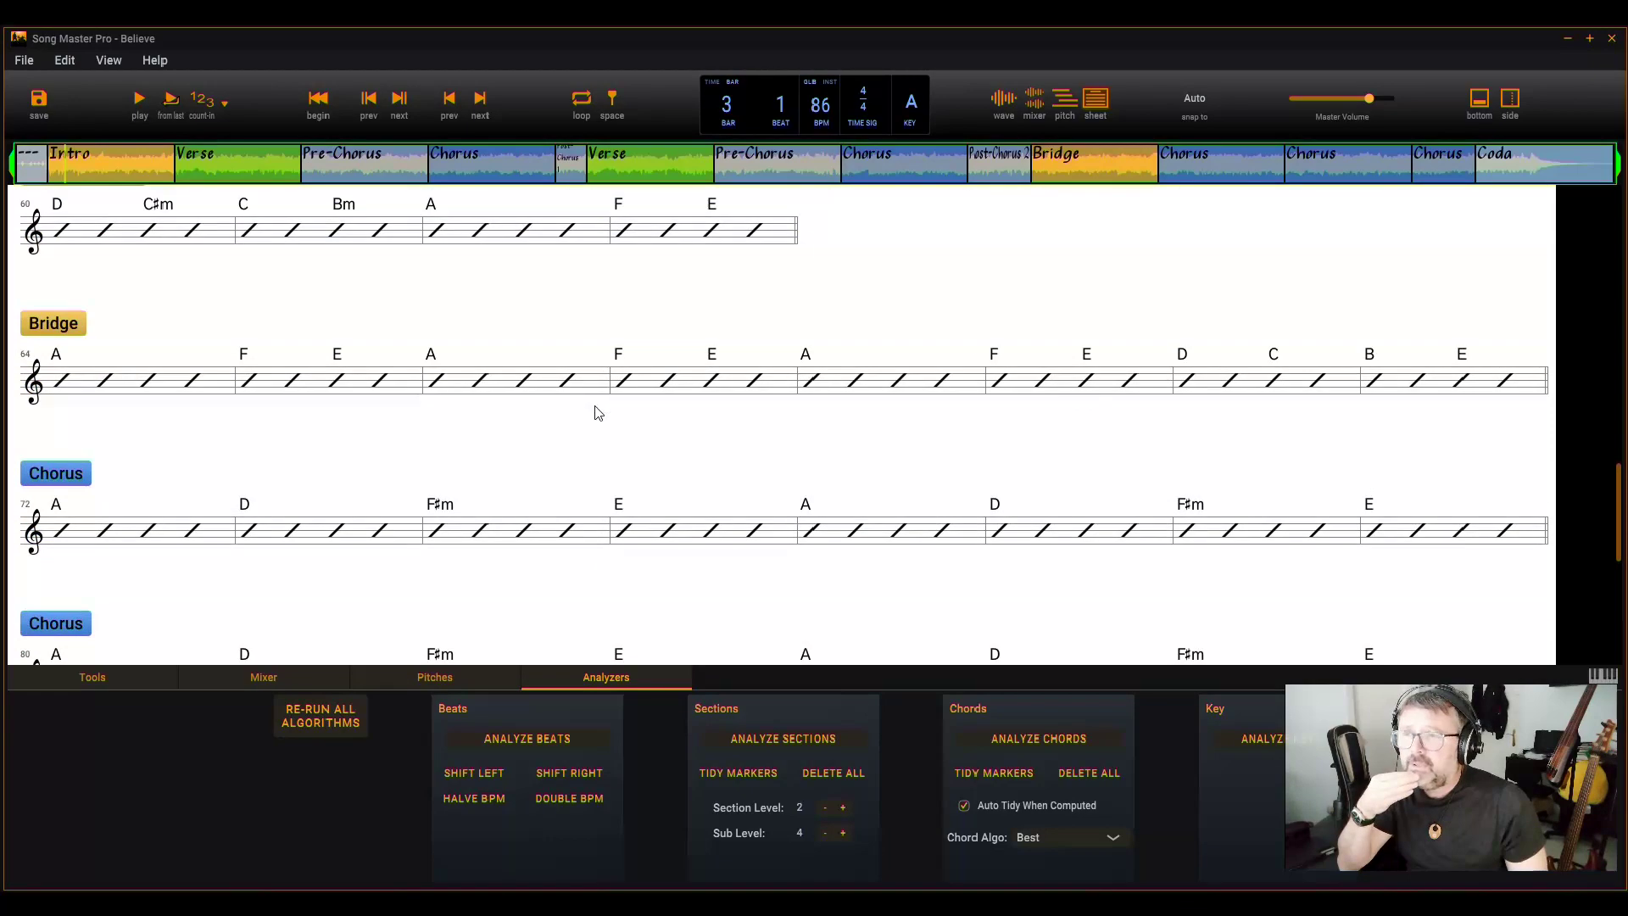
pyautogui.scroll(3, 582, 401)
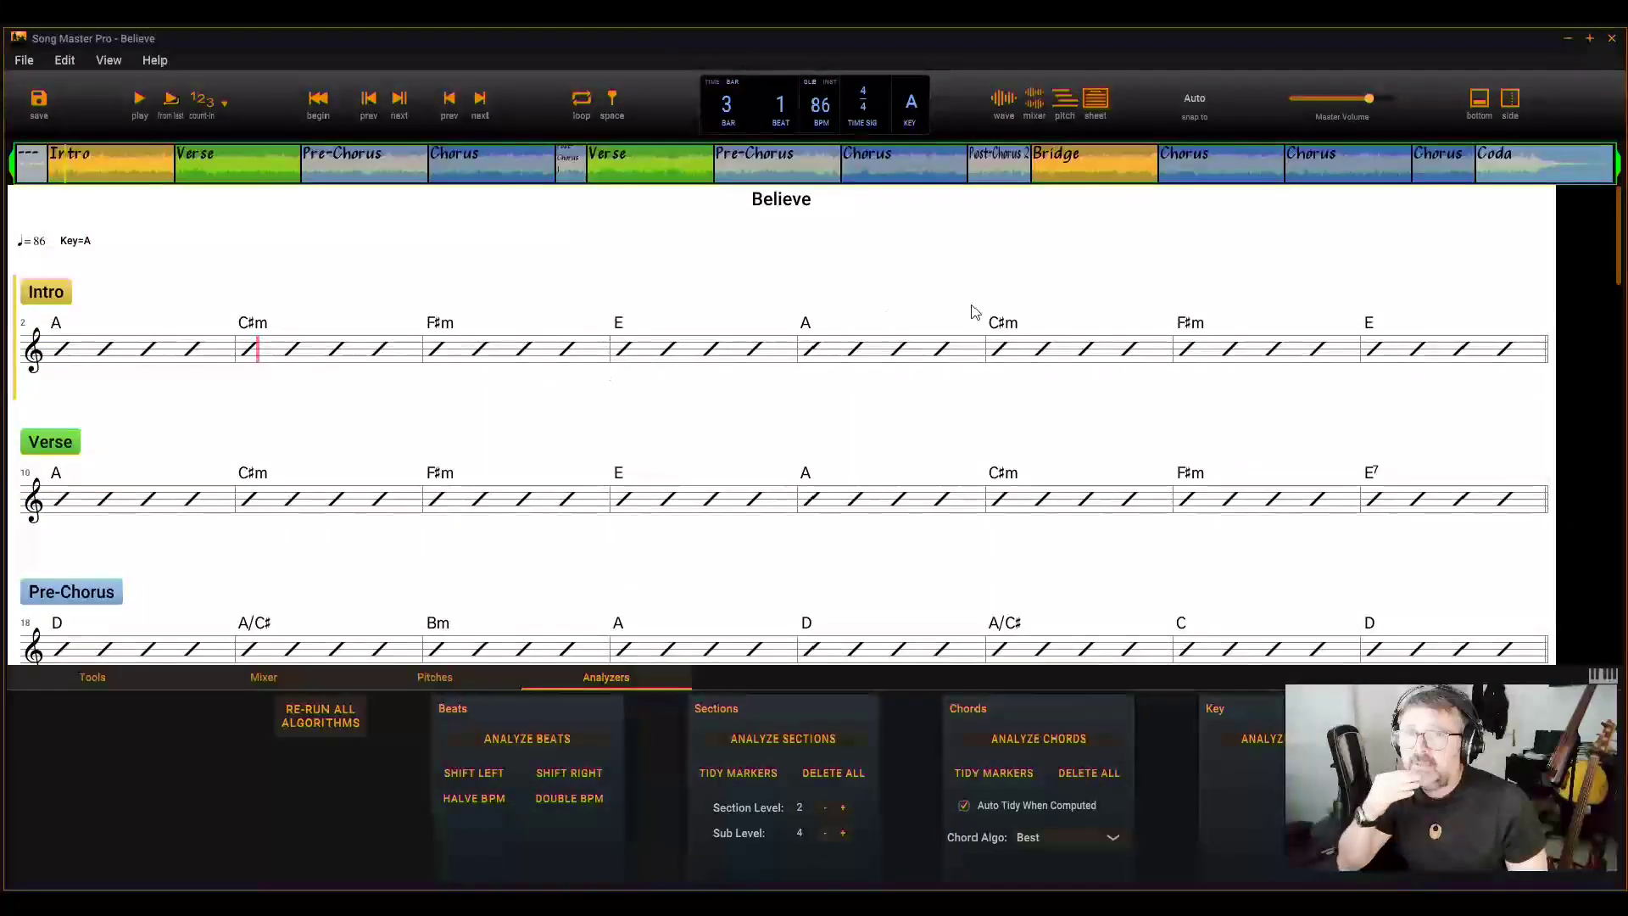
# - Add a note reading "Acell" at the start of the Intro in bar 2 and check it in the sheet view
pyautogui.click(1004, 102)
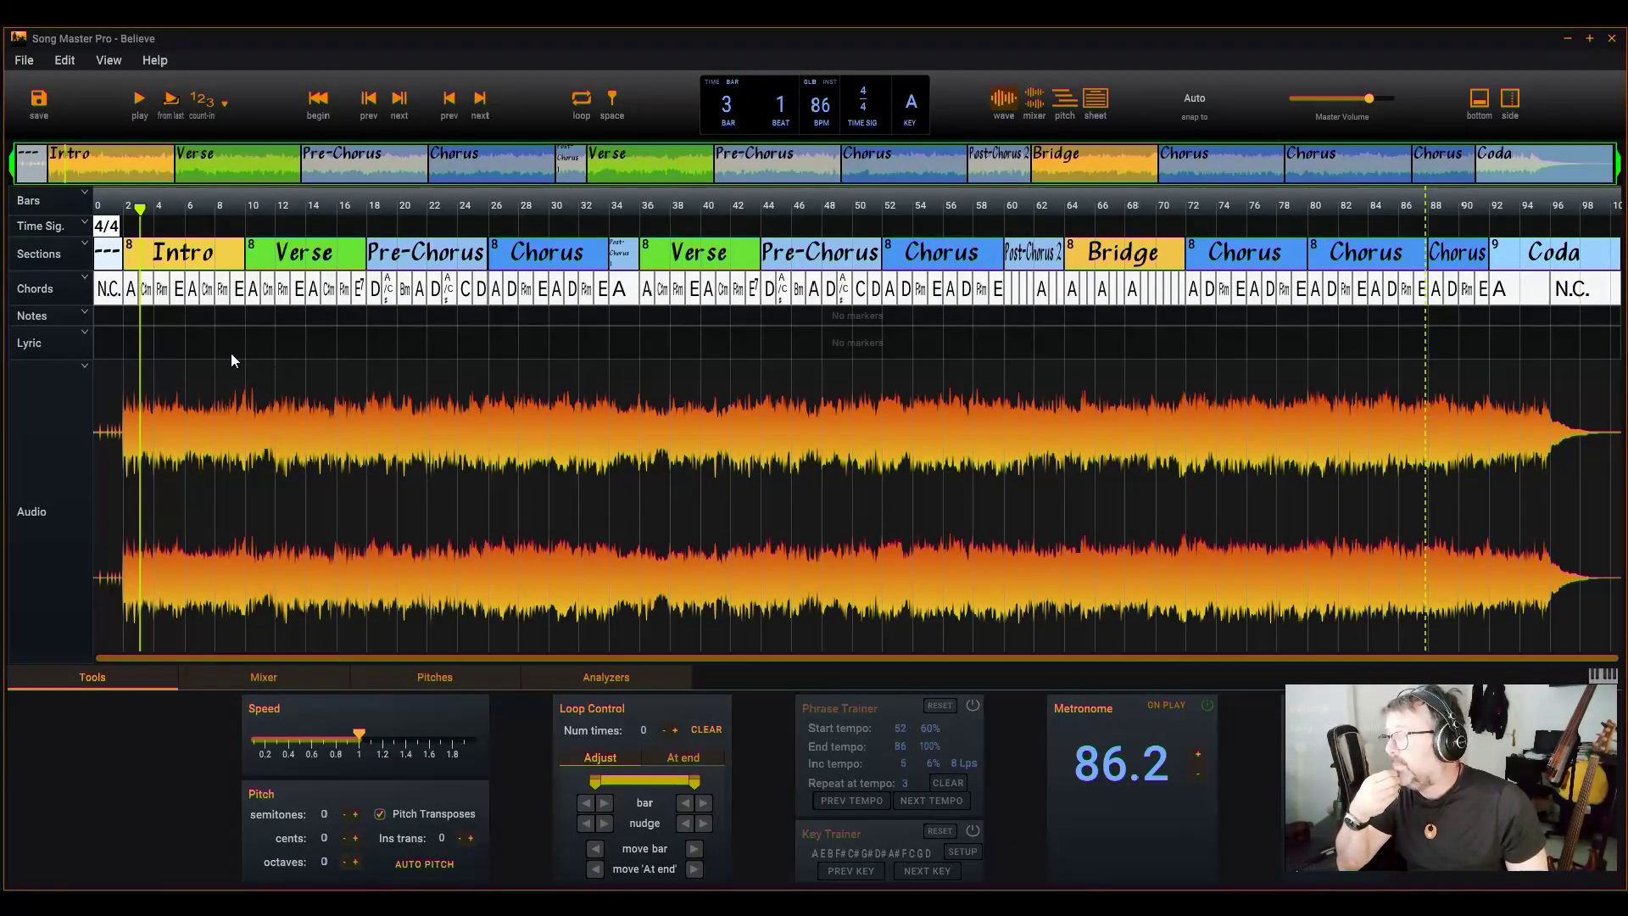
pyautogui.doubleClick(123, 318)
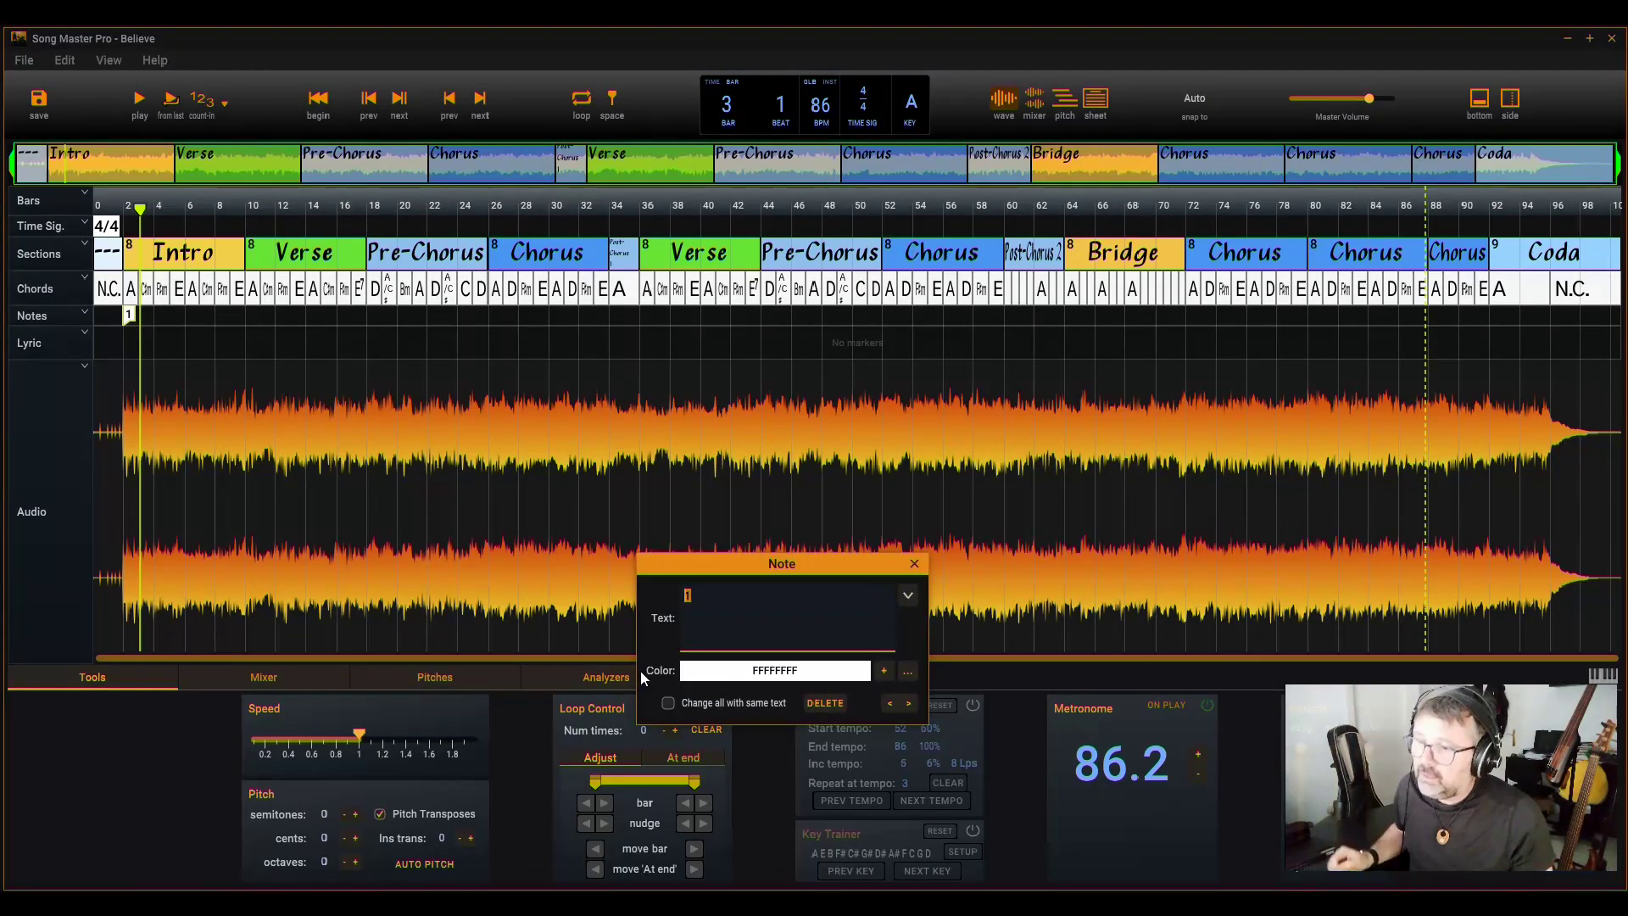
pyautogui.write('Acv')
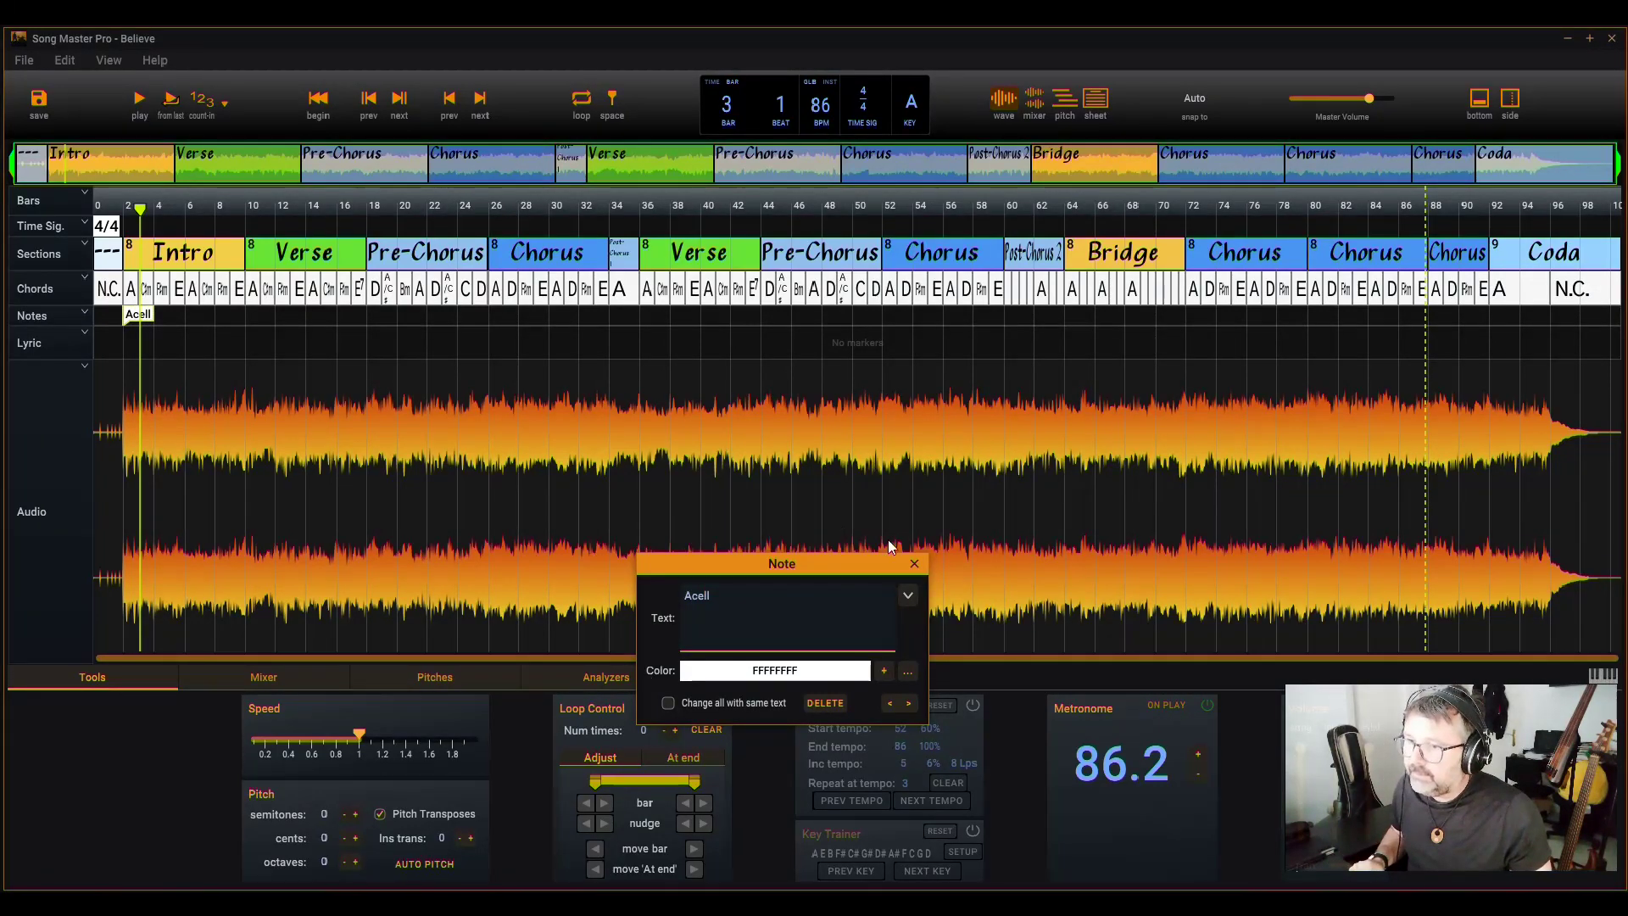
pyautogui.click(912, 561)
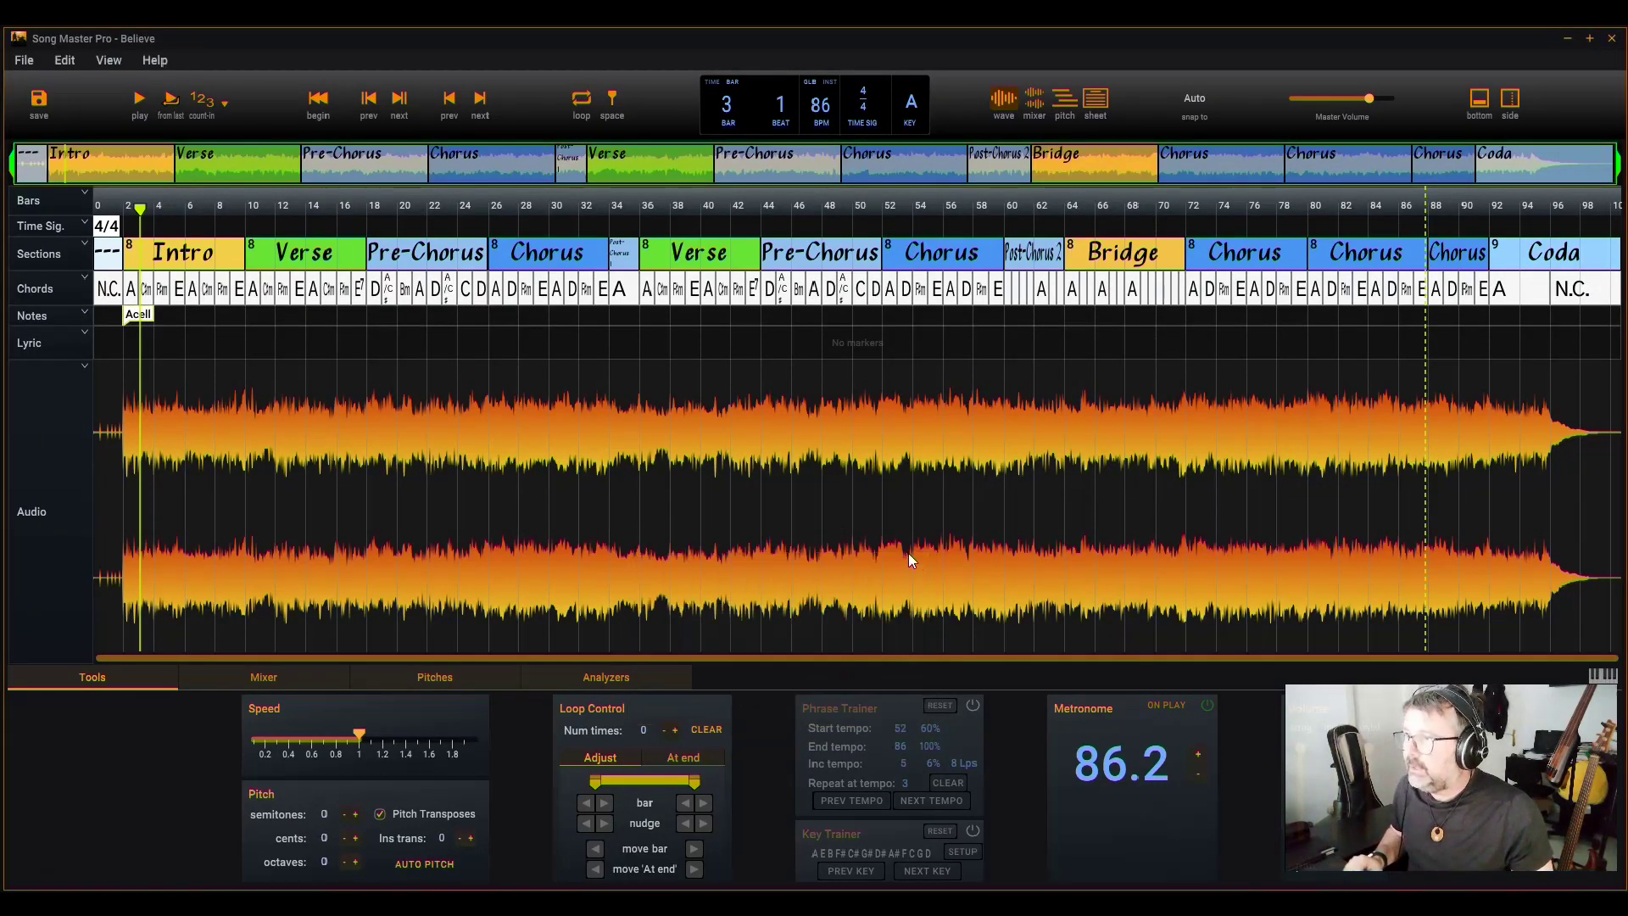
pyautogui.click(1094, 102)
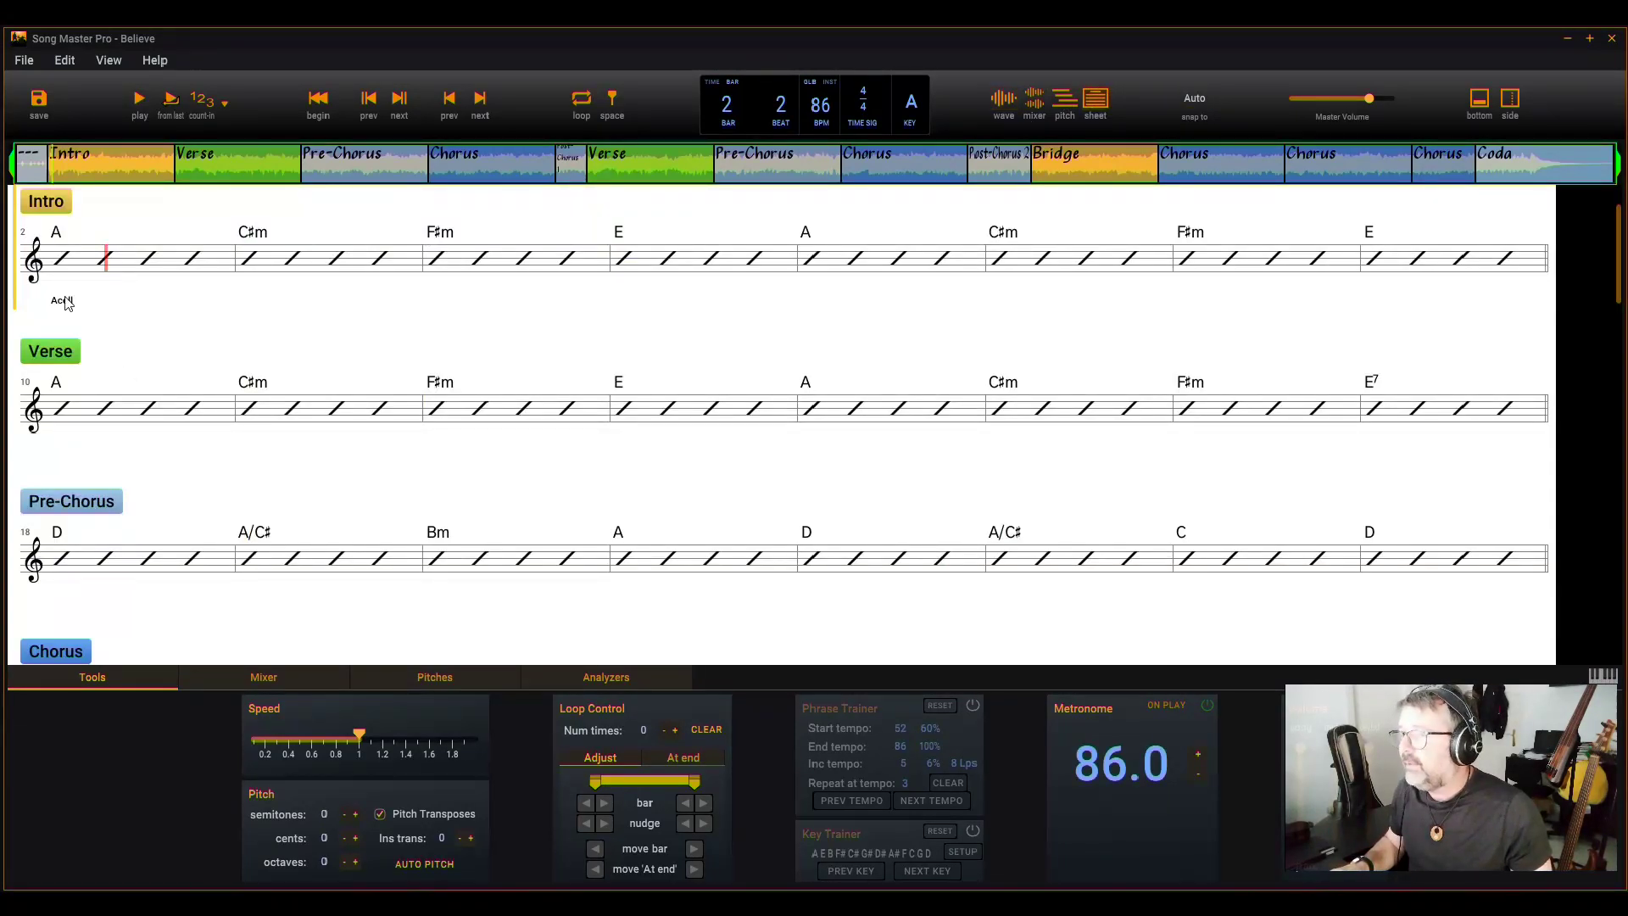
# - Return to the waveform view and change the text of the Intro's note to "pop feel"
pyautogui.click(1003, 100)
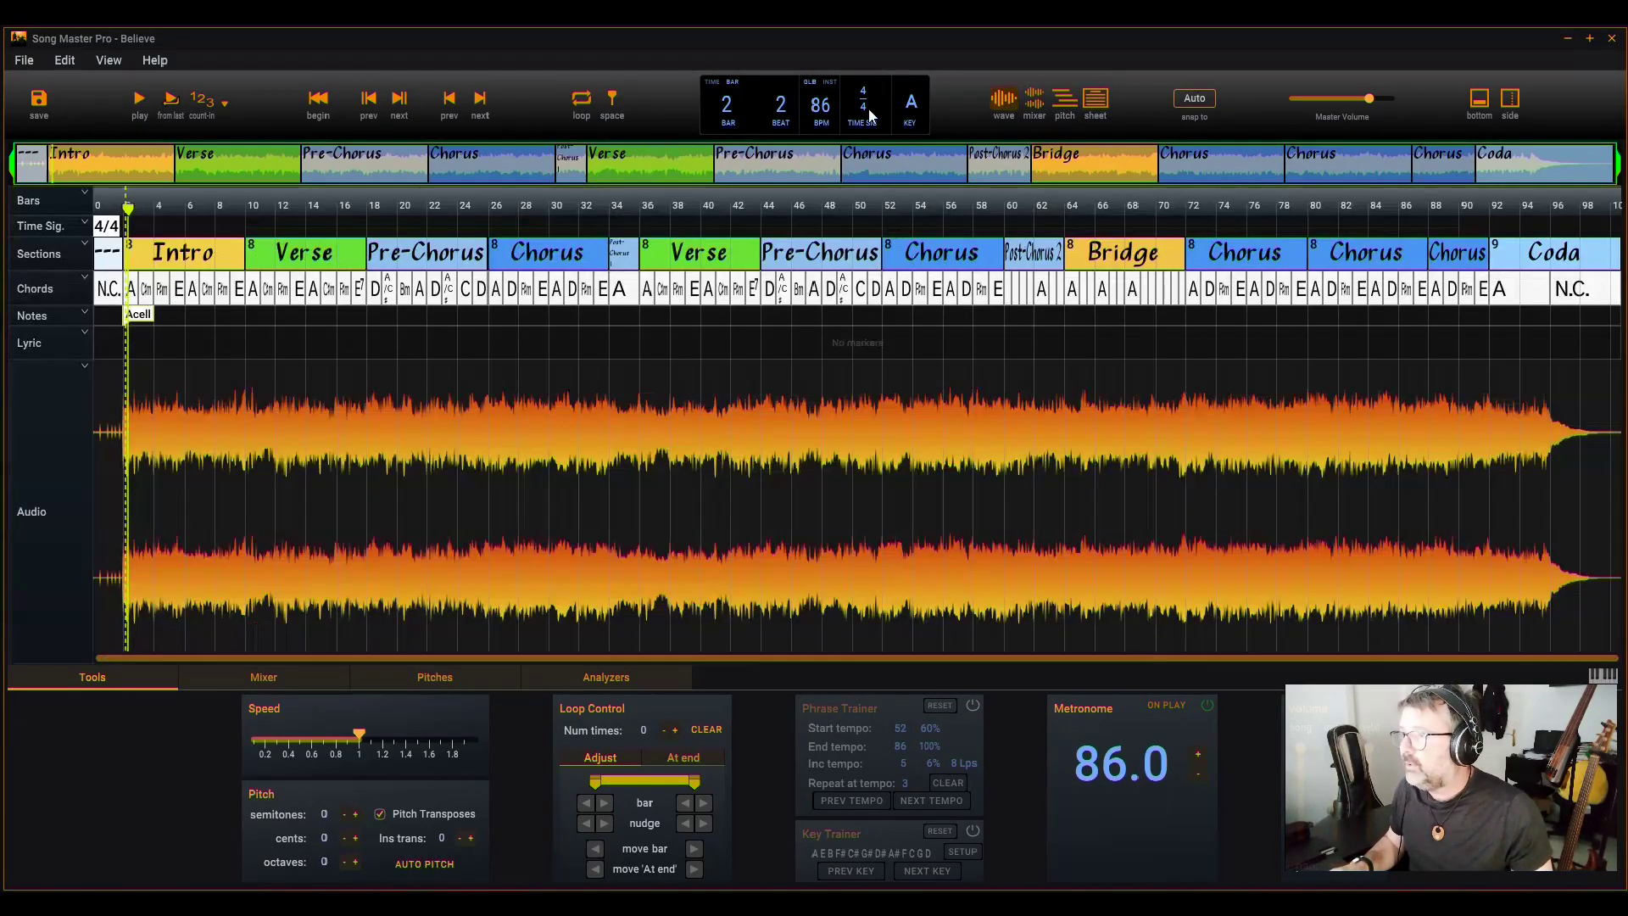
pyautogui.doubleClick(131, 315)
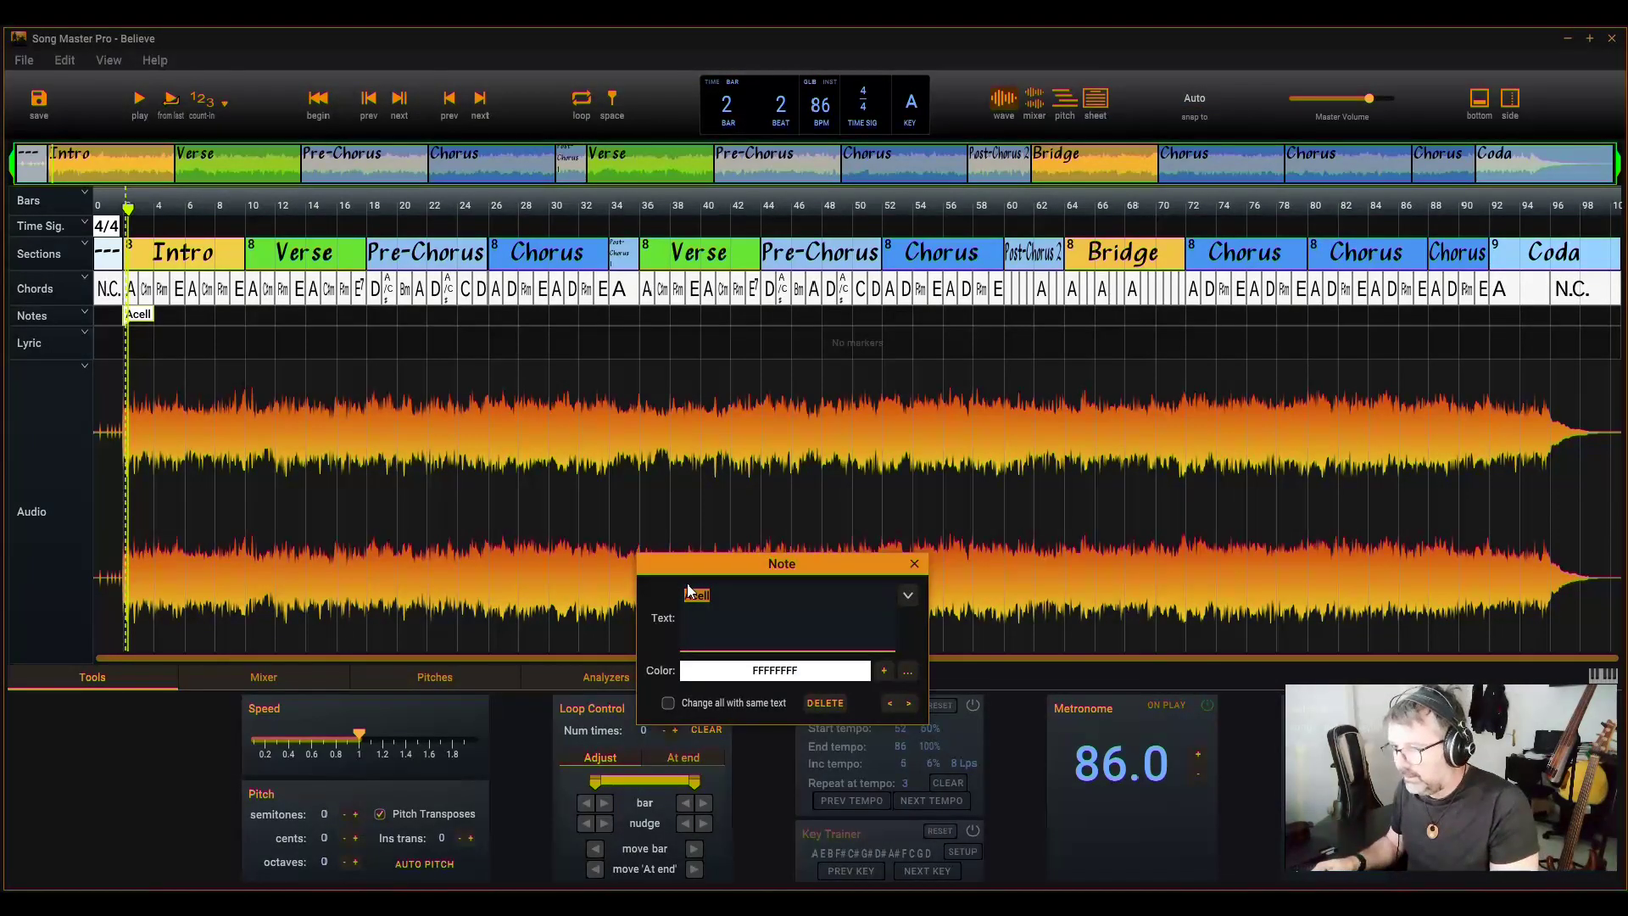
pyautogui.write('pop feel')
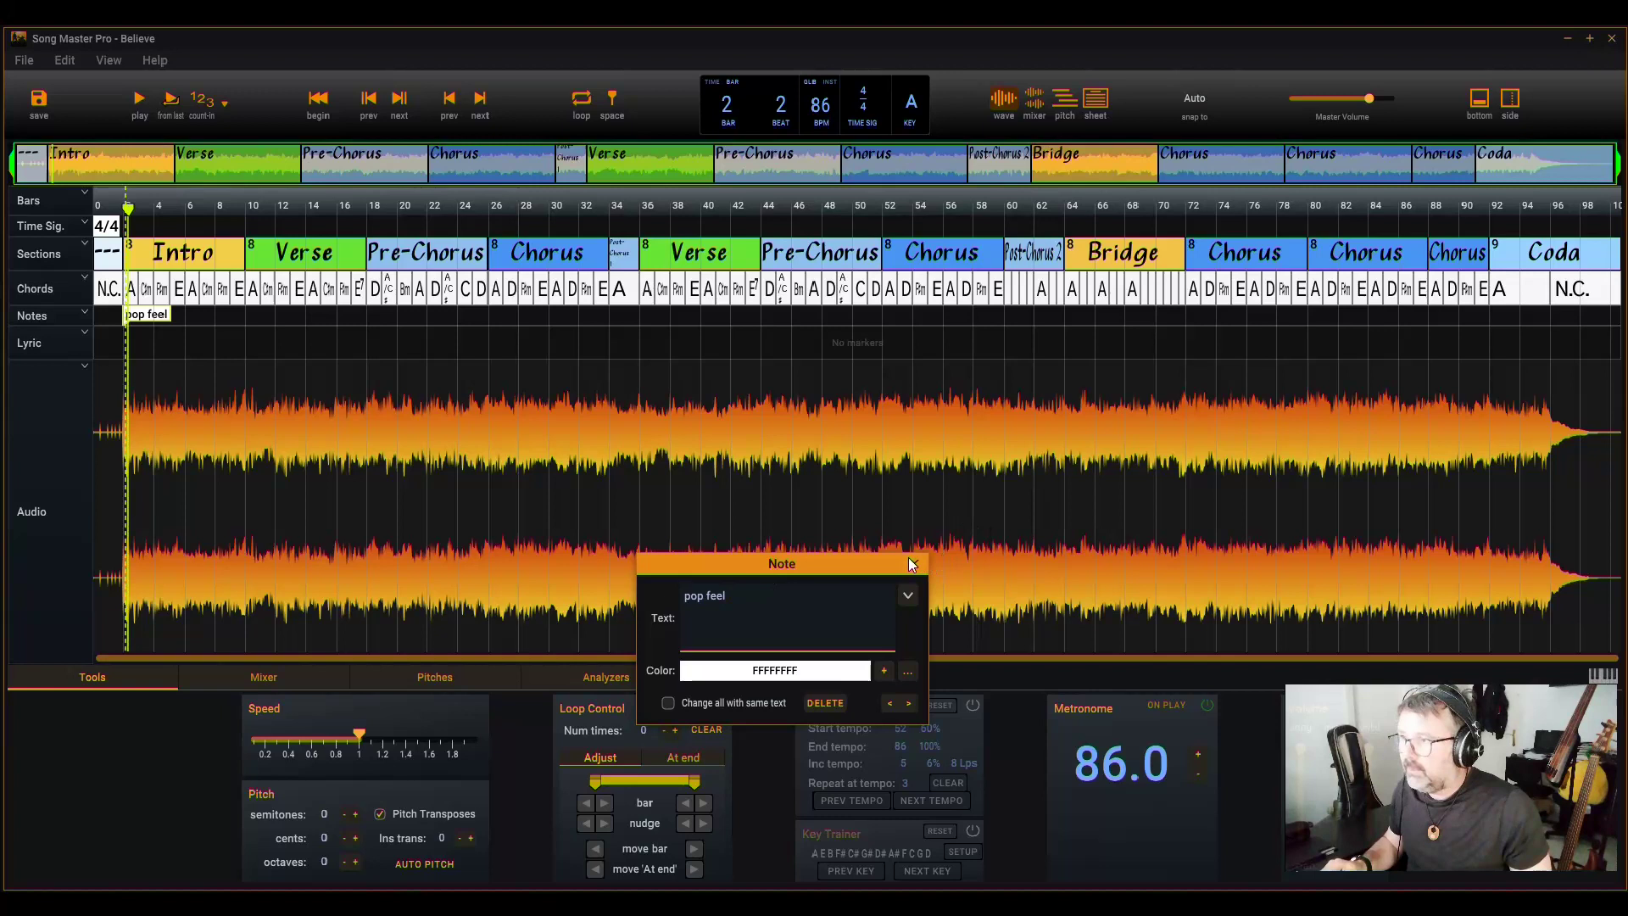
pyautogui.click(910, 562)
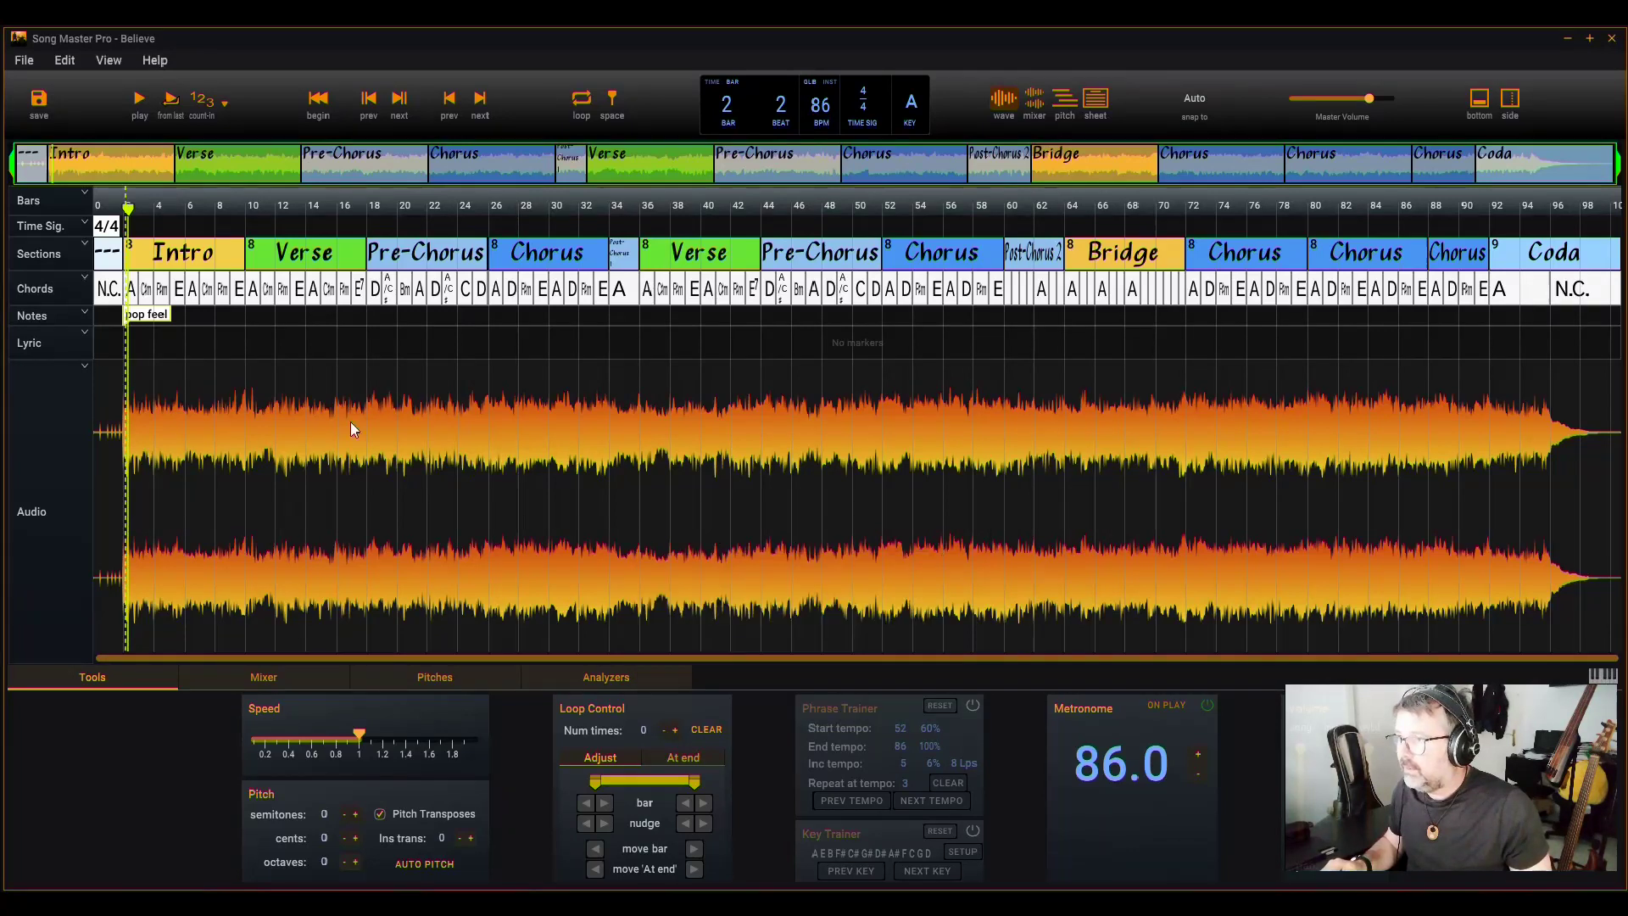
# - Add a note reading "Softer" at the start of the first Verse in bar 10
pyautogui.click(245, 314)
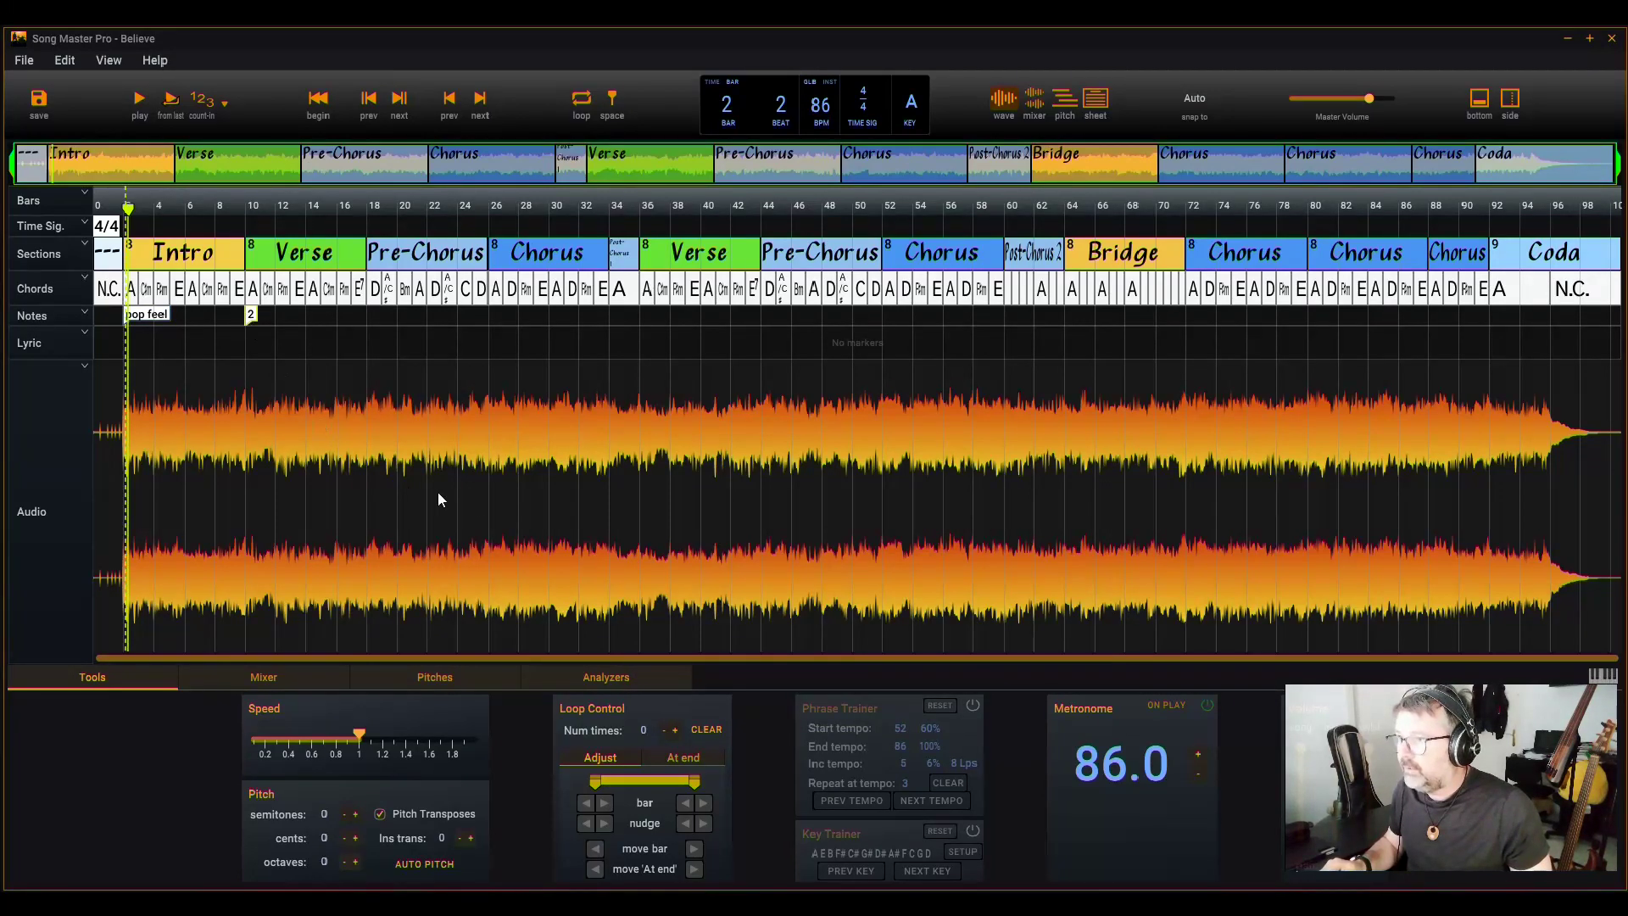
pyautogui.doubleClick(251, 315)
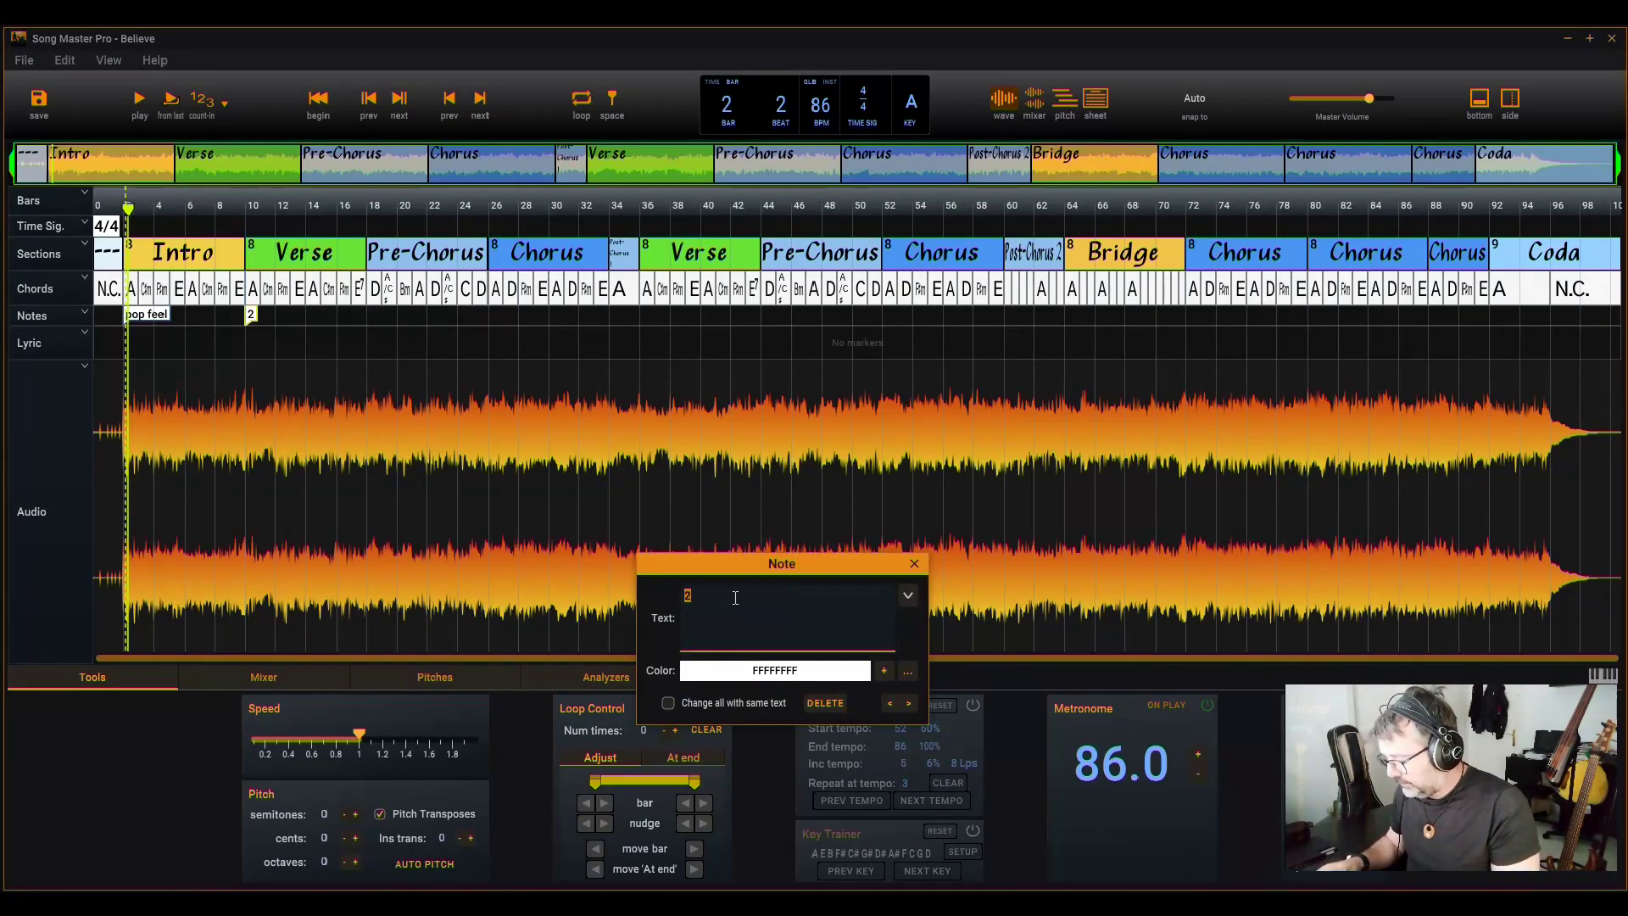
pyautogui.write('Softer')
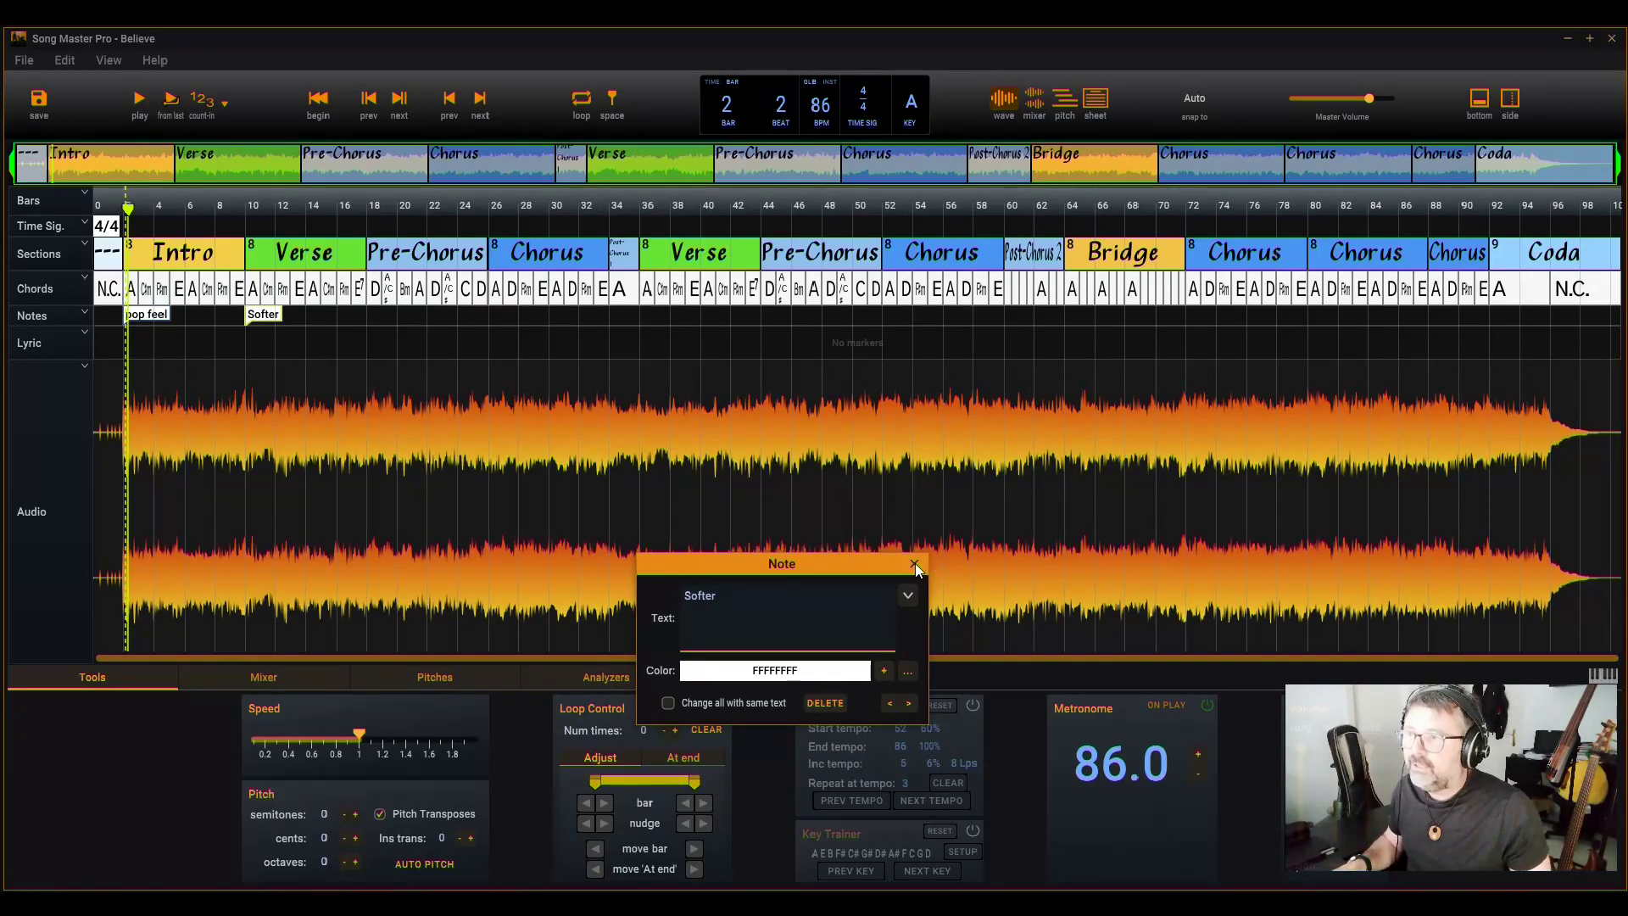
pyautogui.click(914, 563)
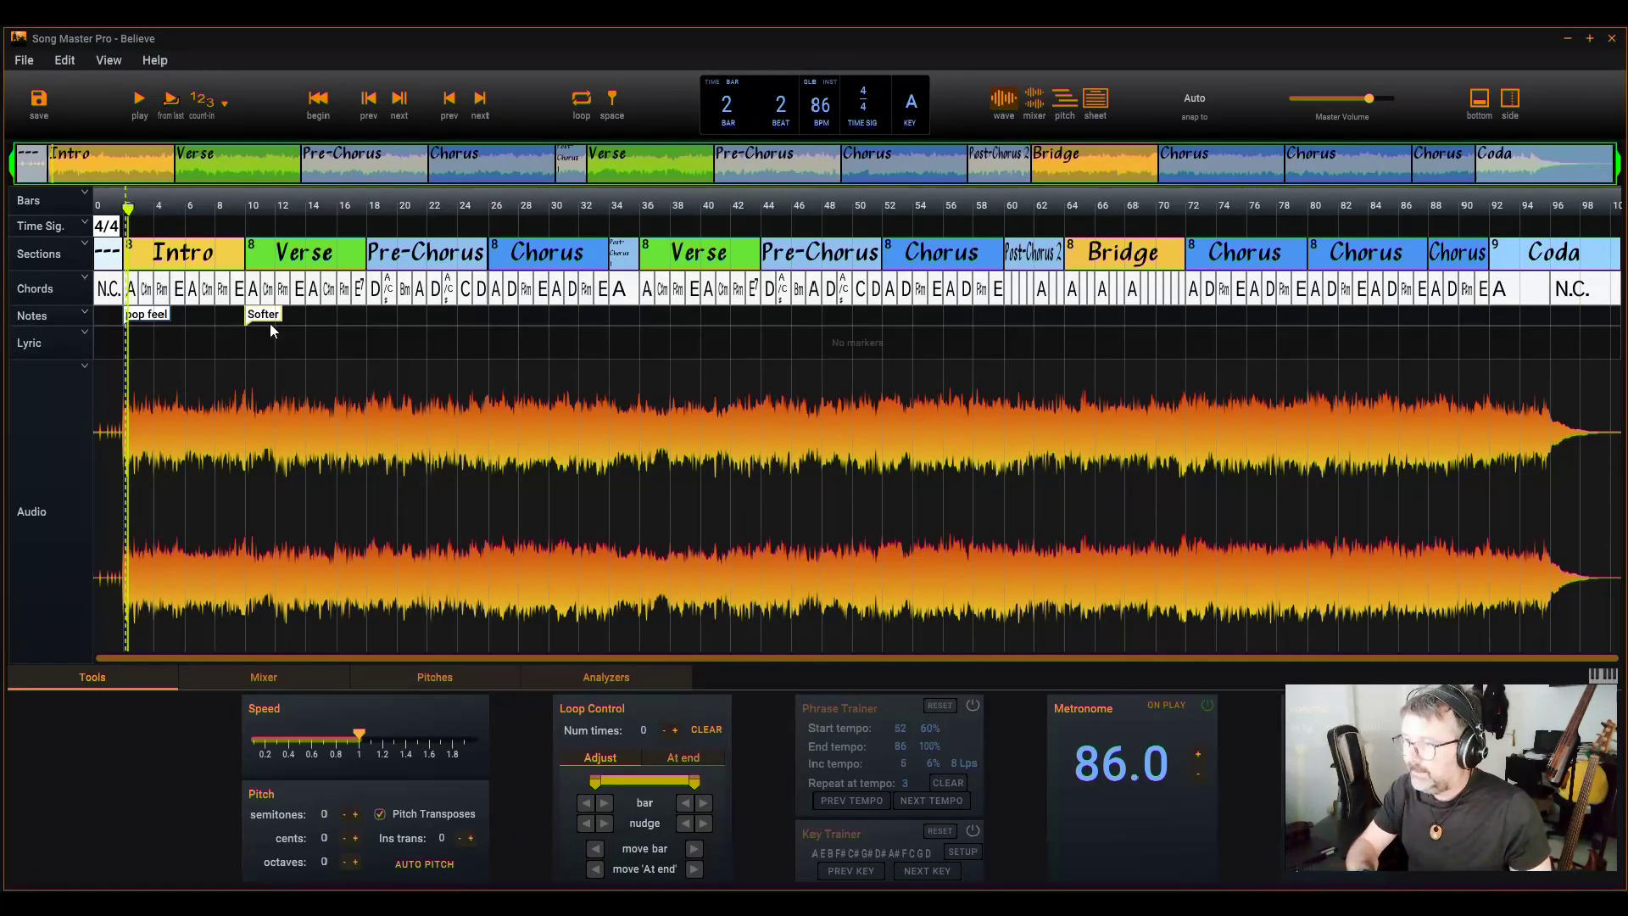
# - Undo the notes added at the start of the Intro and the first Verse
pyautogui.hotkey('ctrl', 'z')
pyautogui.hotkey('ctrl', 'z')
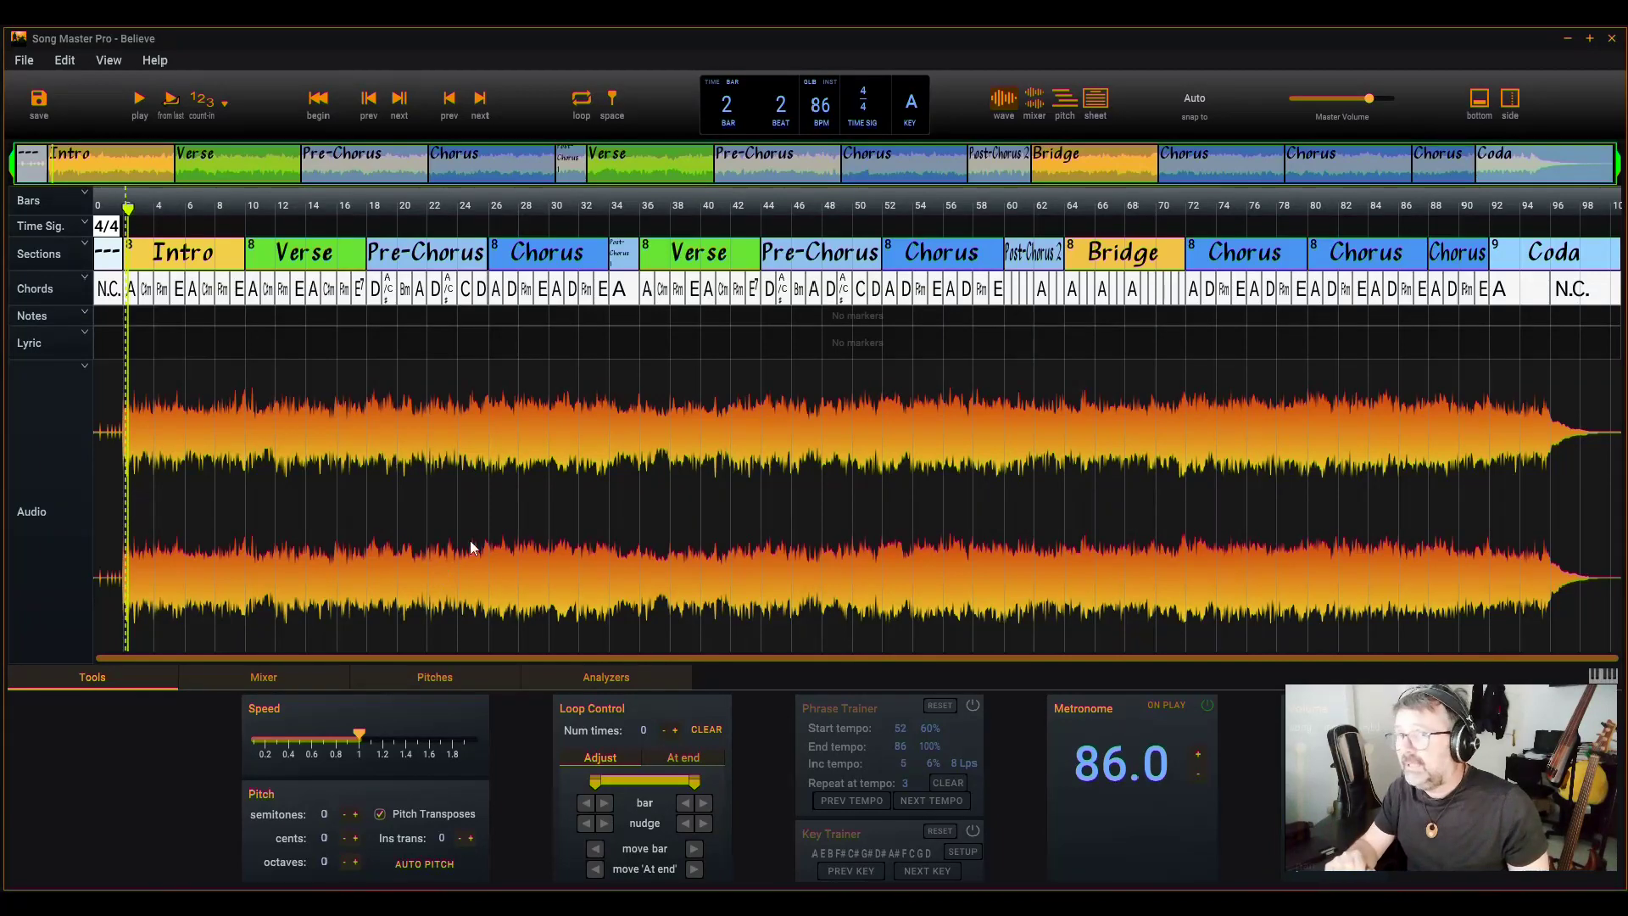
# - Open the lyrics download request from the song information, examine its Title, Album and Artist fields, and cancel it
pyautogui.click(1510, 100)
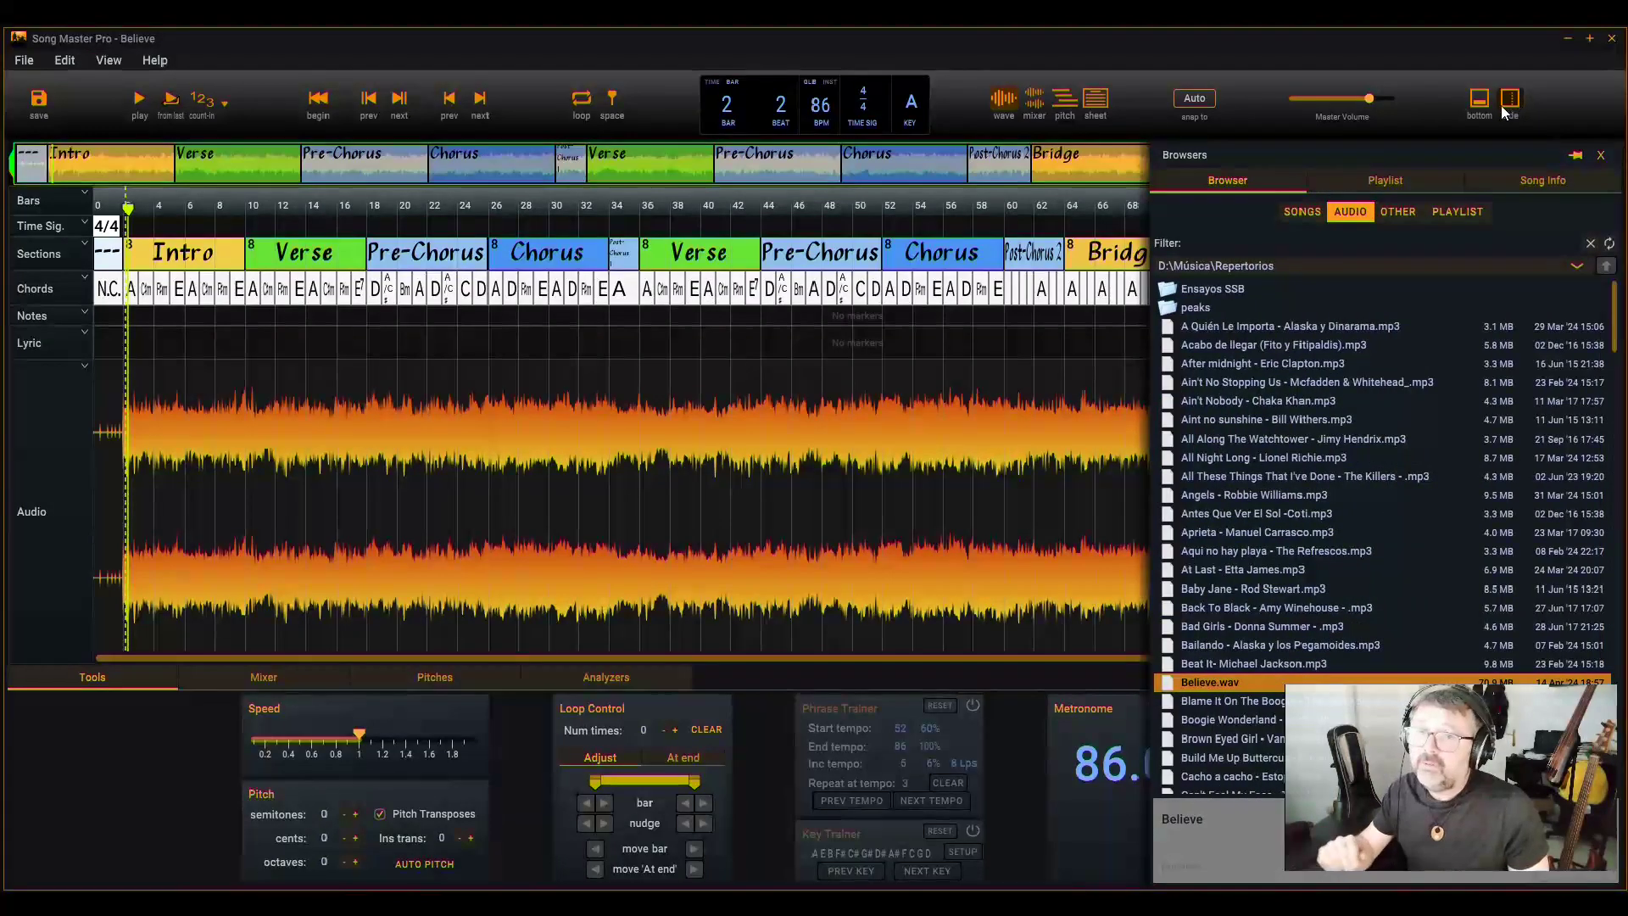
pyautogui.click(1542, 184)
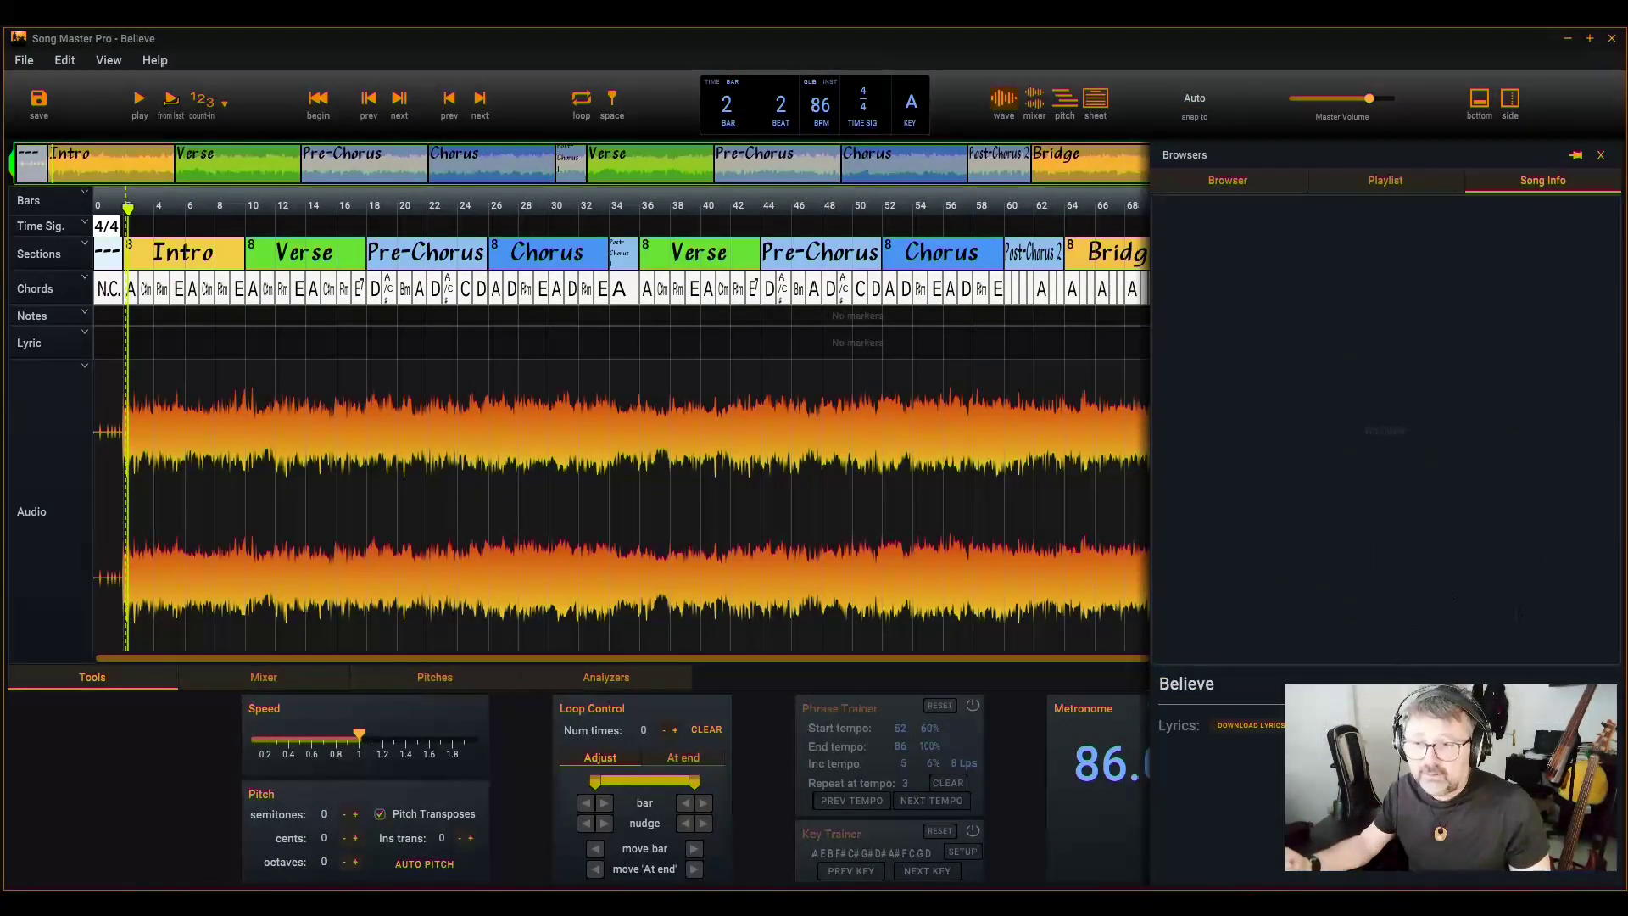
pyautogui.click(1255, 728)
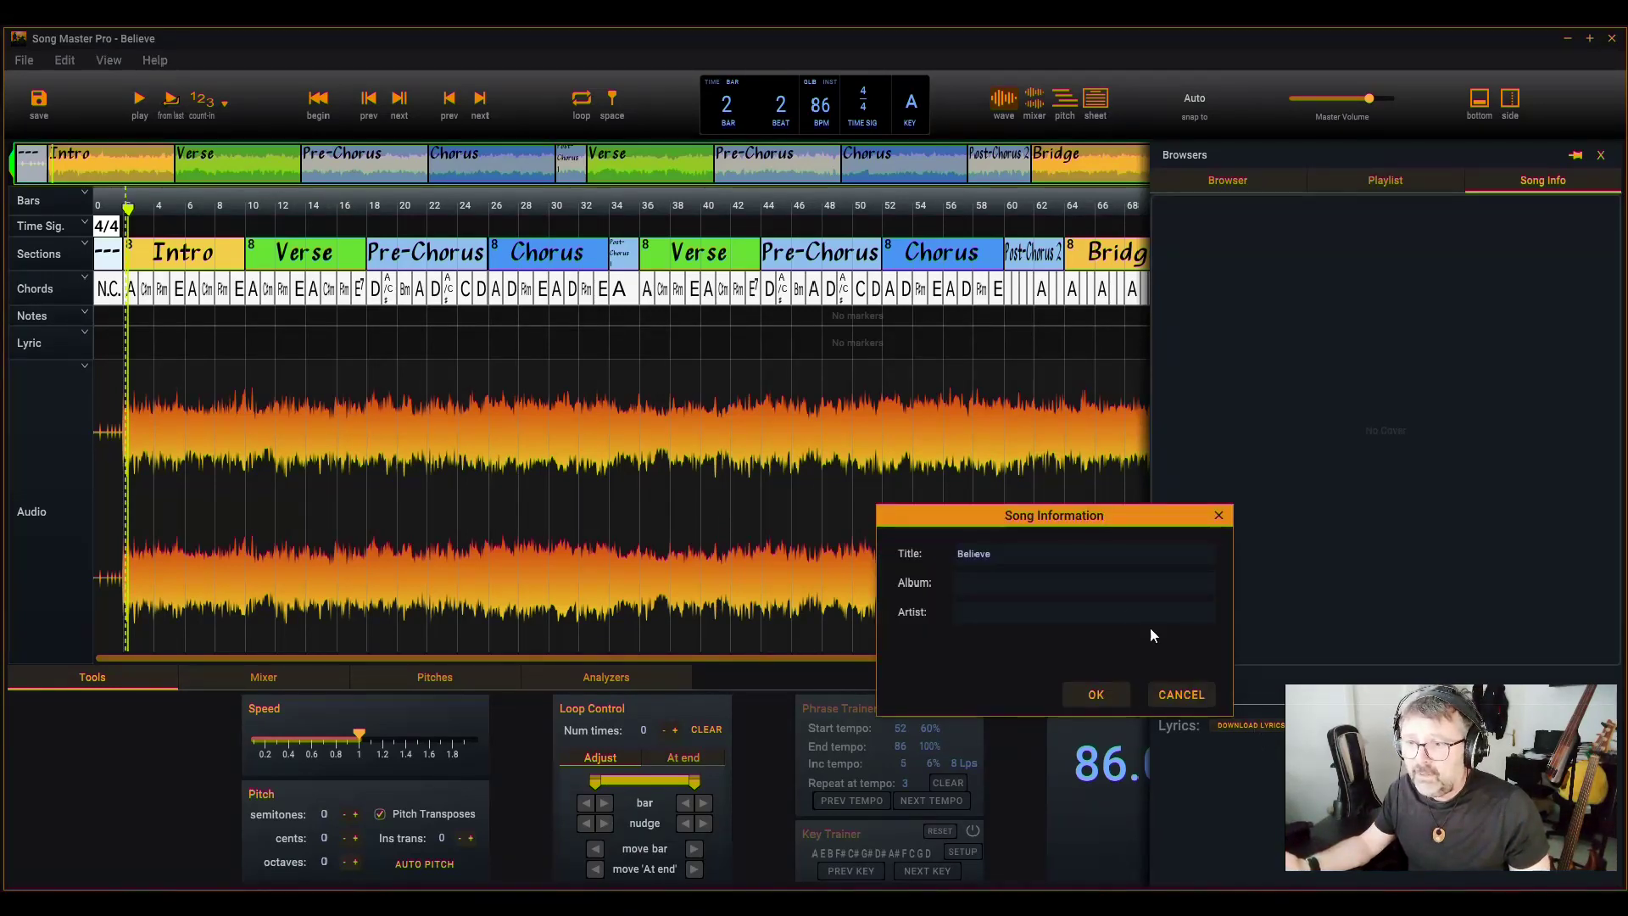
pyautogui.click(1017, 556)
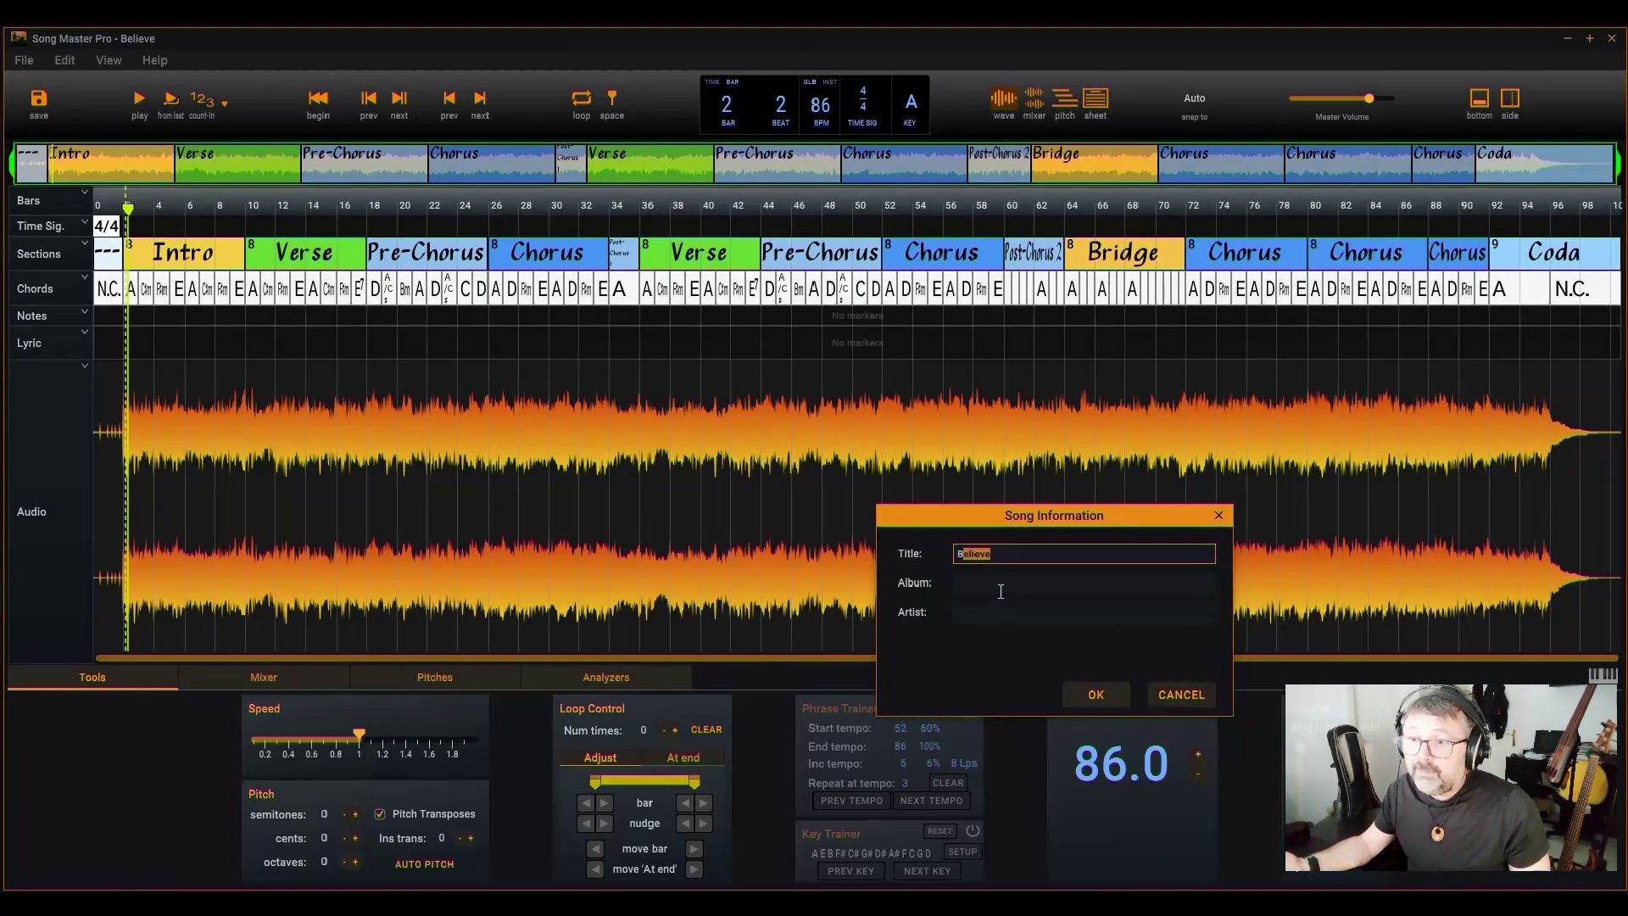
pyautogui.click(1005, 585)
pyautogui.click(993, 620)
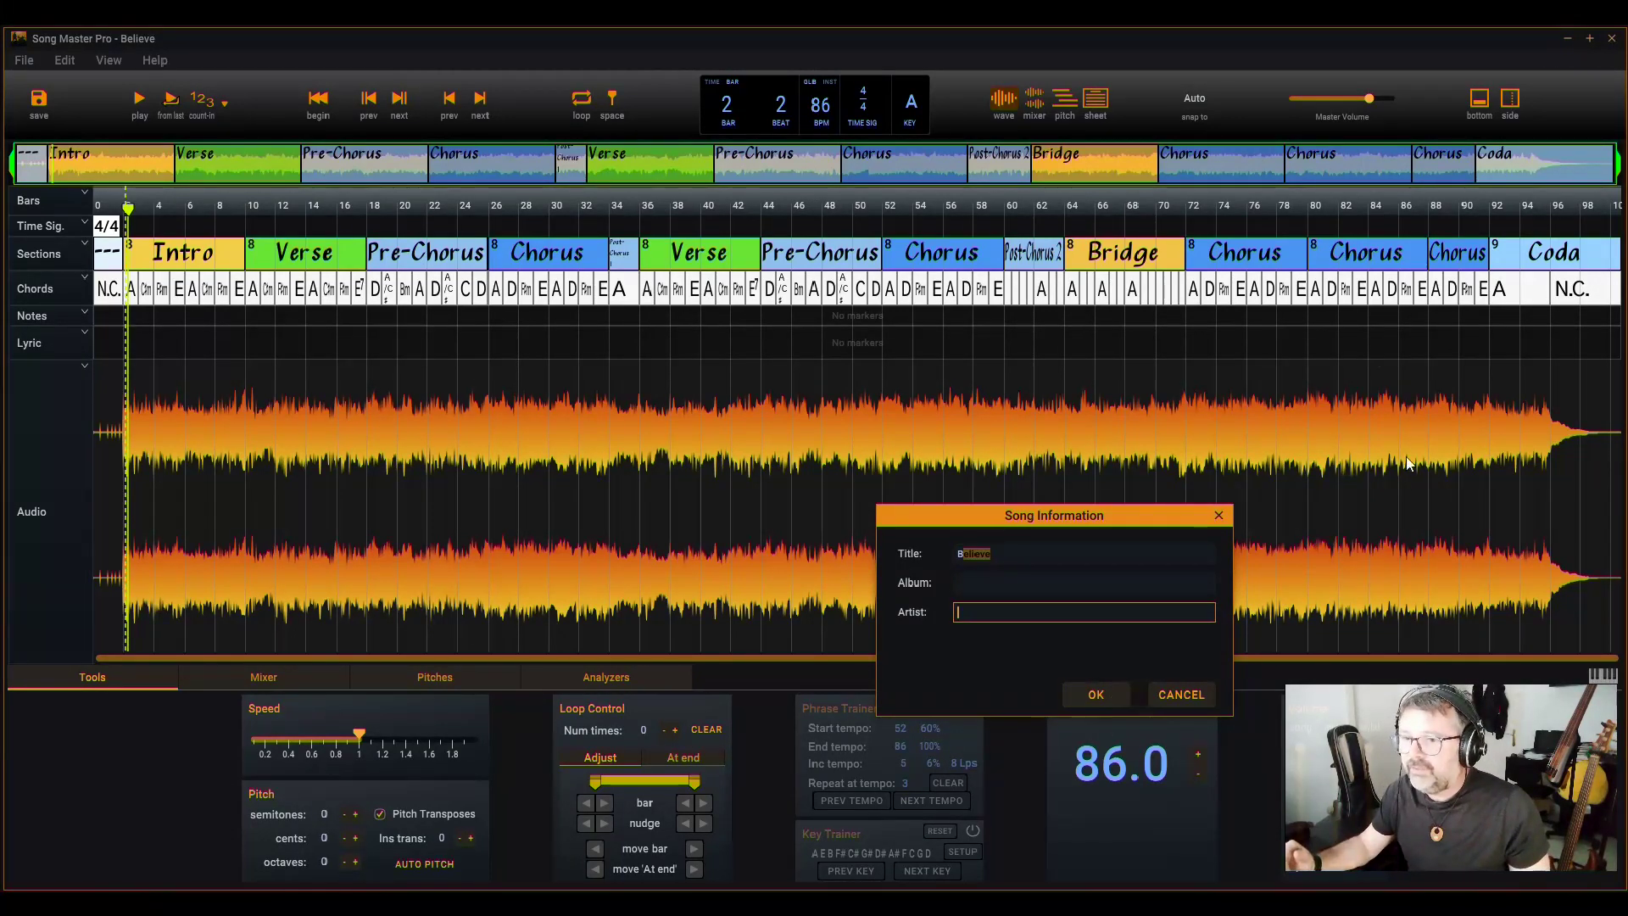
pyautogui.click(1211, 693)
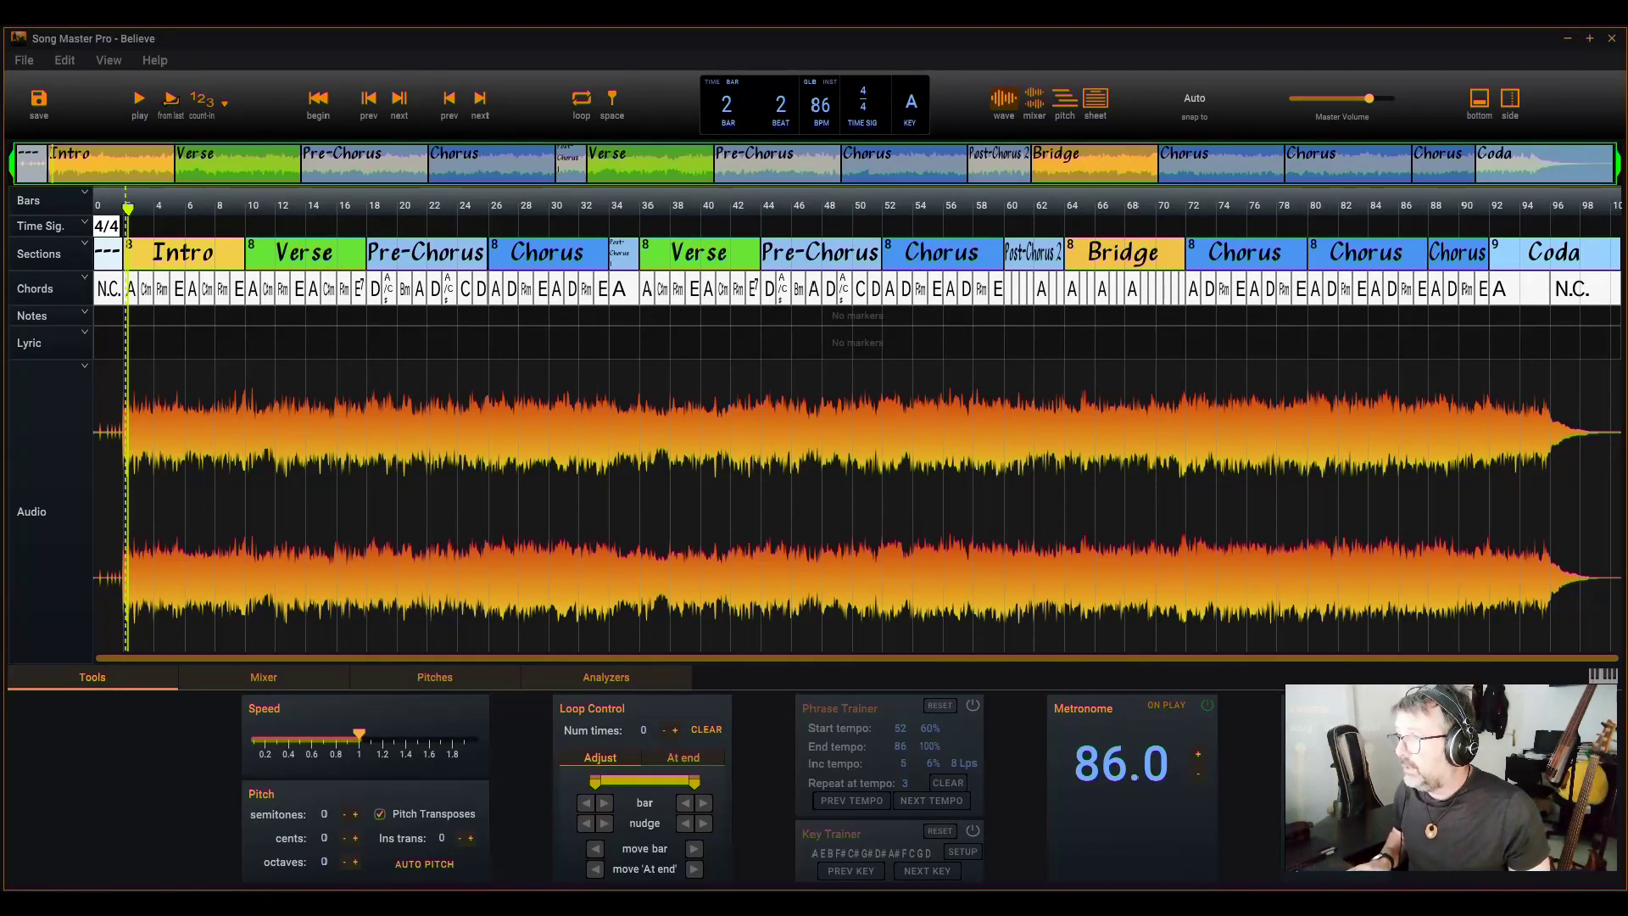
# - Play the Intro from bar 2 for a moment, stop, and place the playhead near the end of bar 7
pyautogui.press('space')
pyautogui.scroll(3, 254, 386)
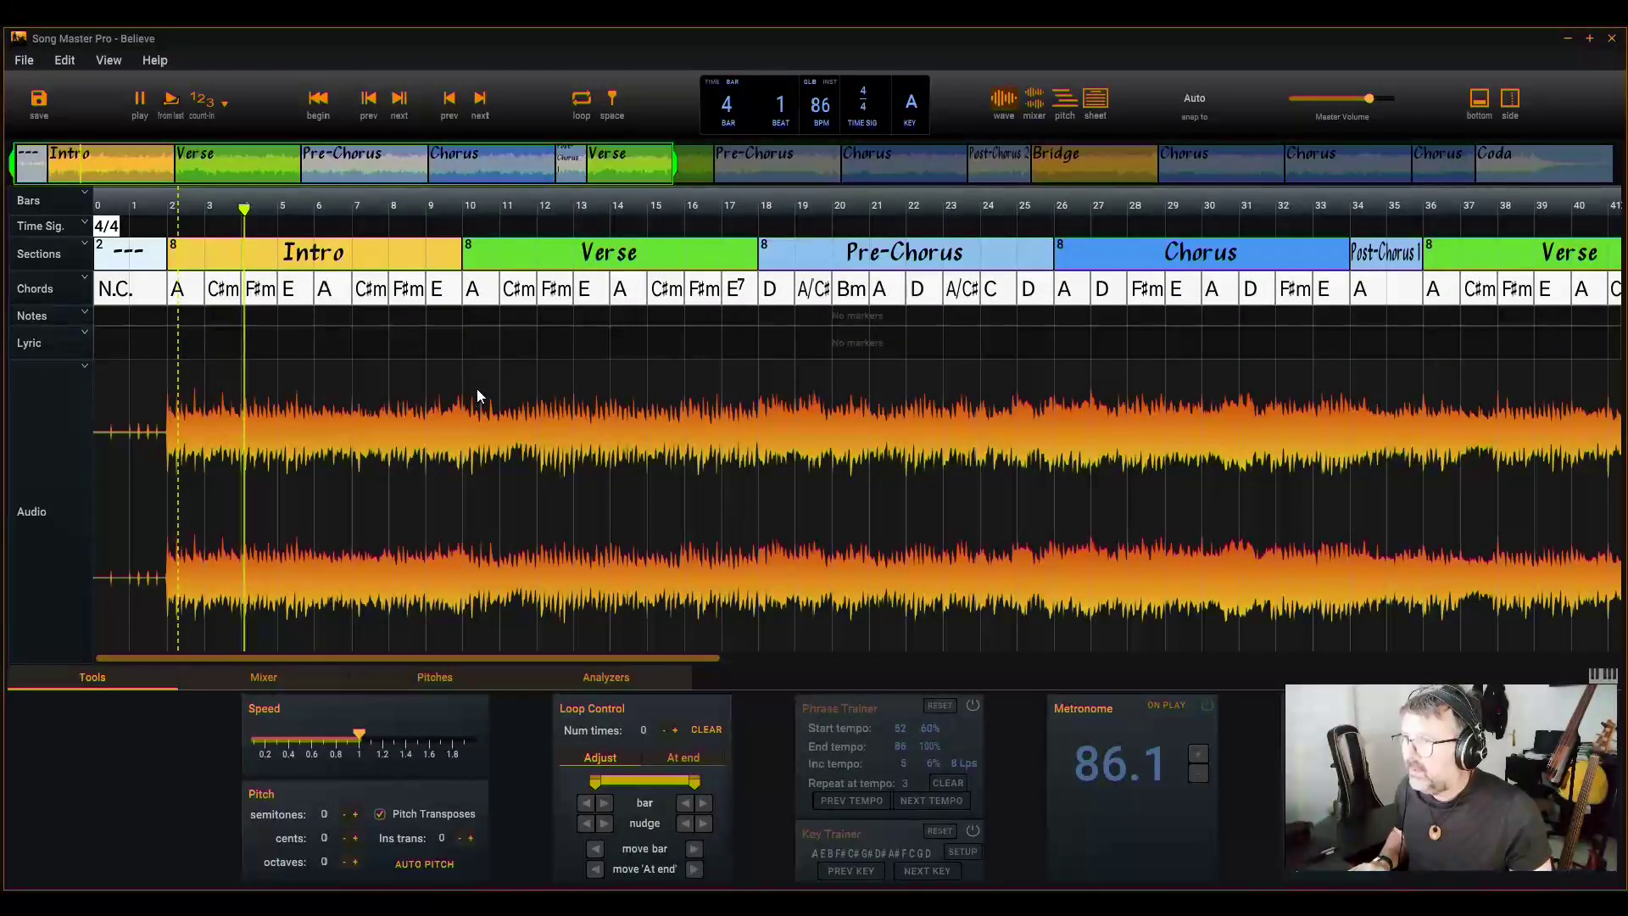
pyautogui.press('space')
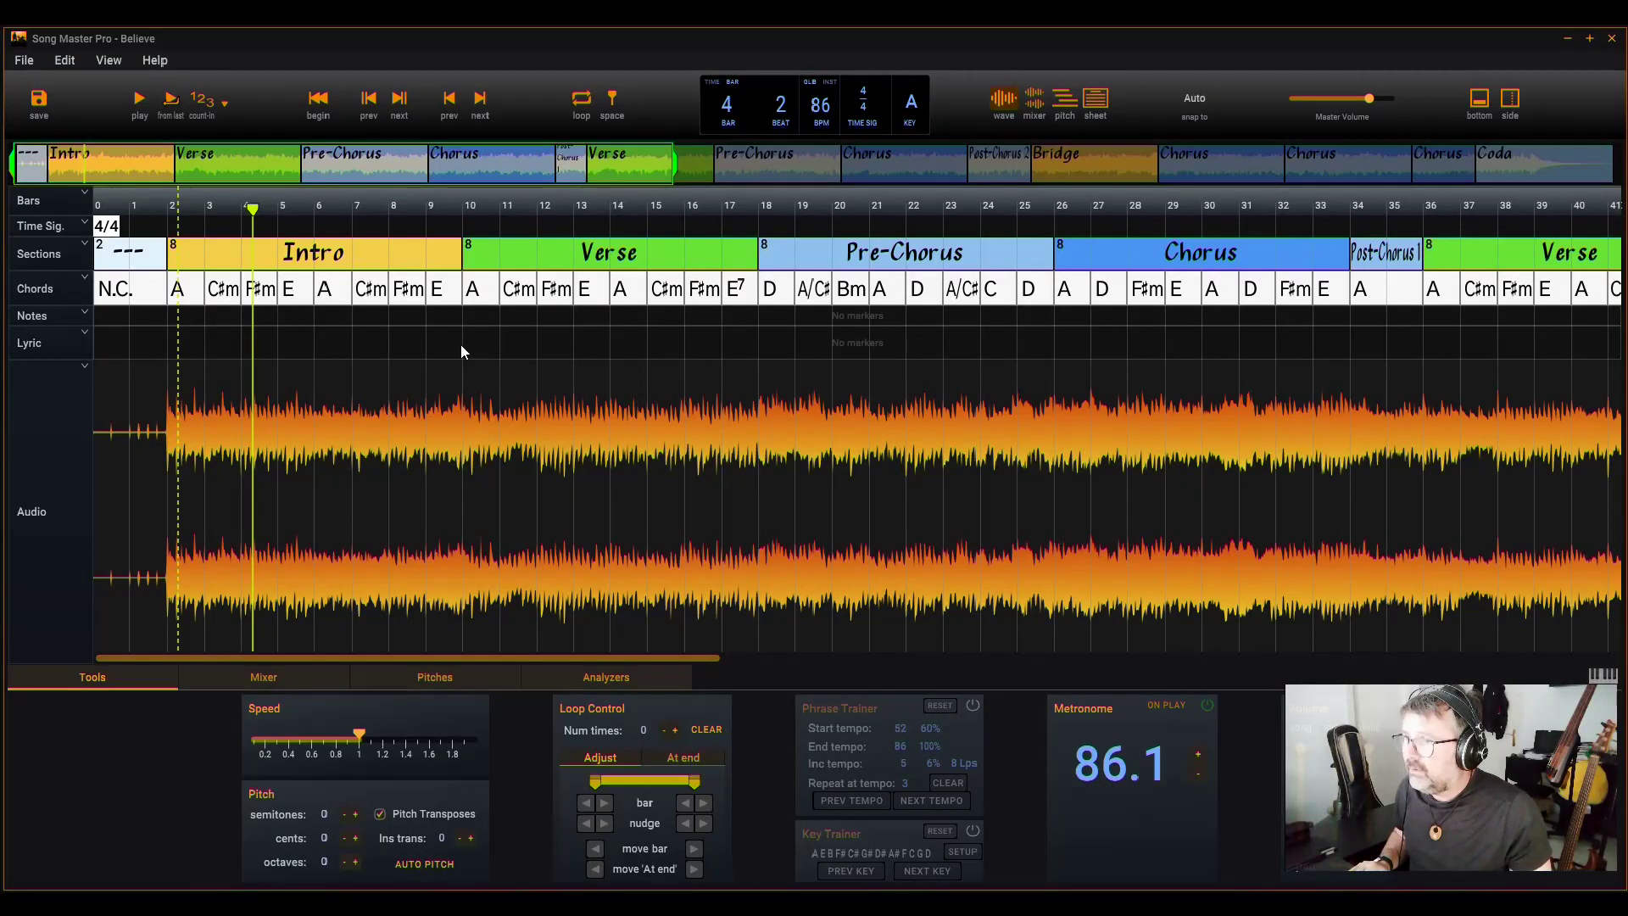
pyautogui.click(386, 397)
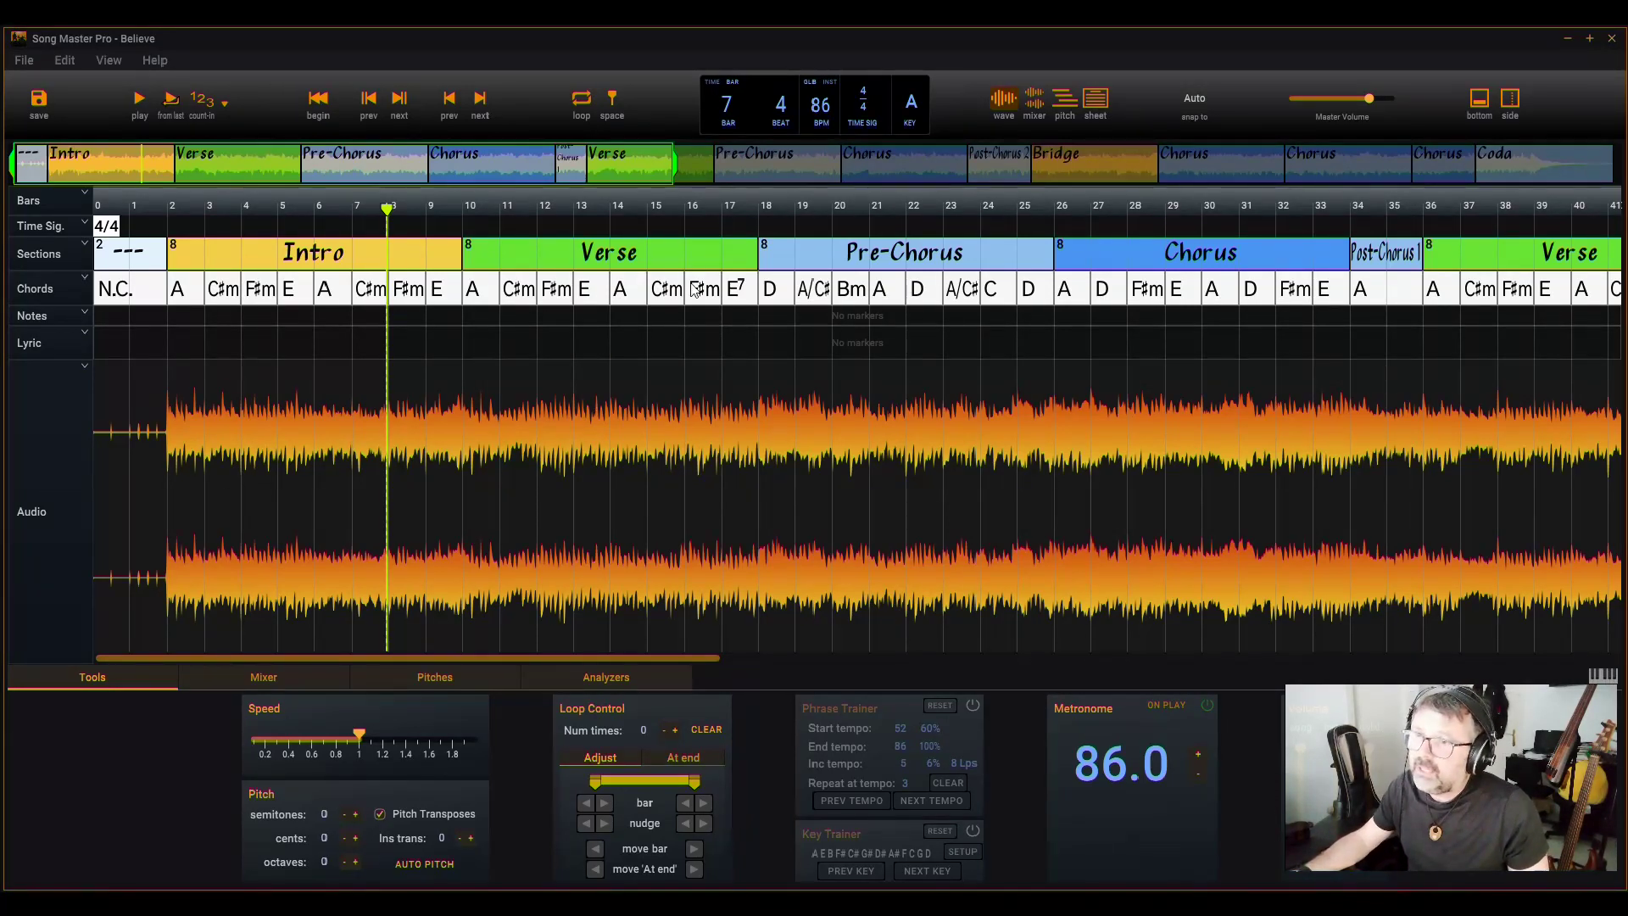
# - Import the song's lyrics as pasted text beginning with "Well you can't get love from a dusty boo"
pyautogui.click(22, 62)
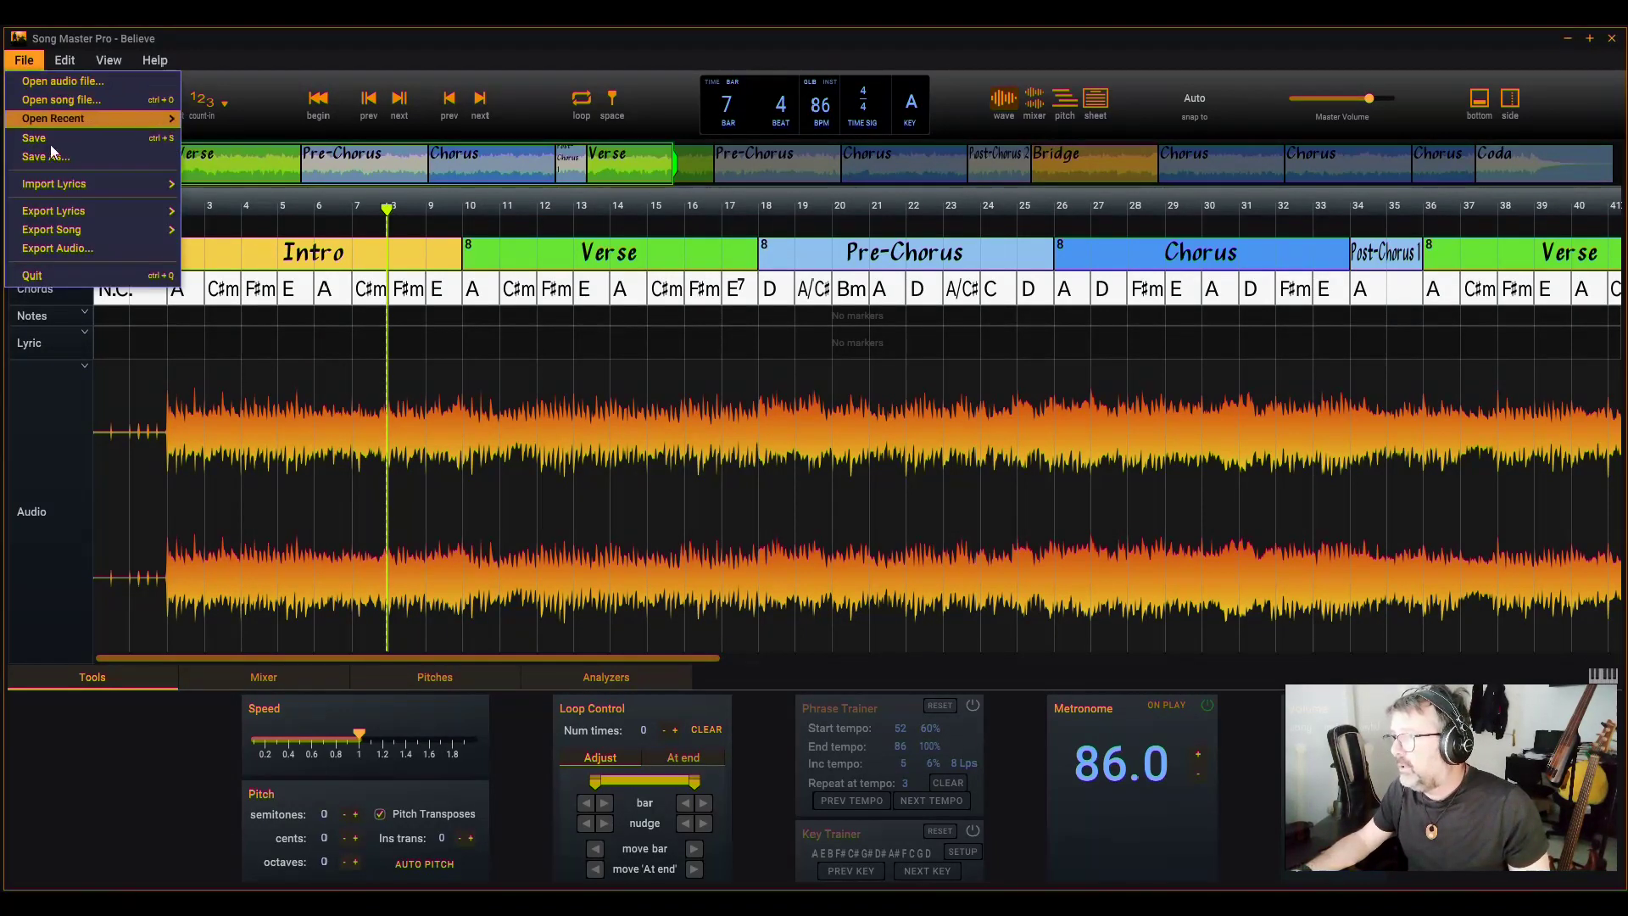
pyautogui.moveTo(76, 186)
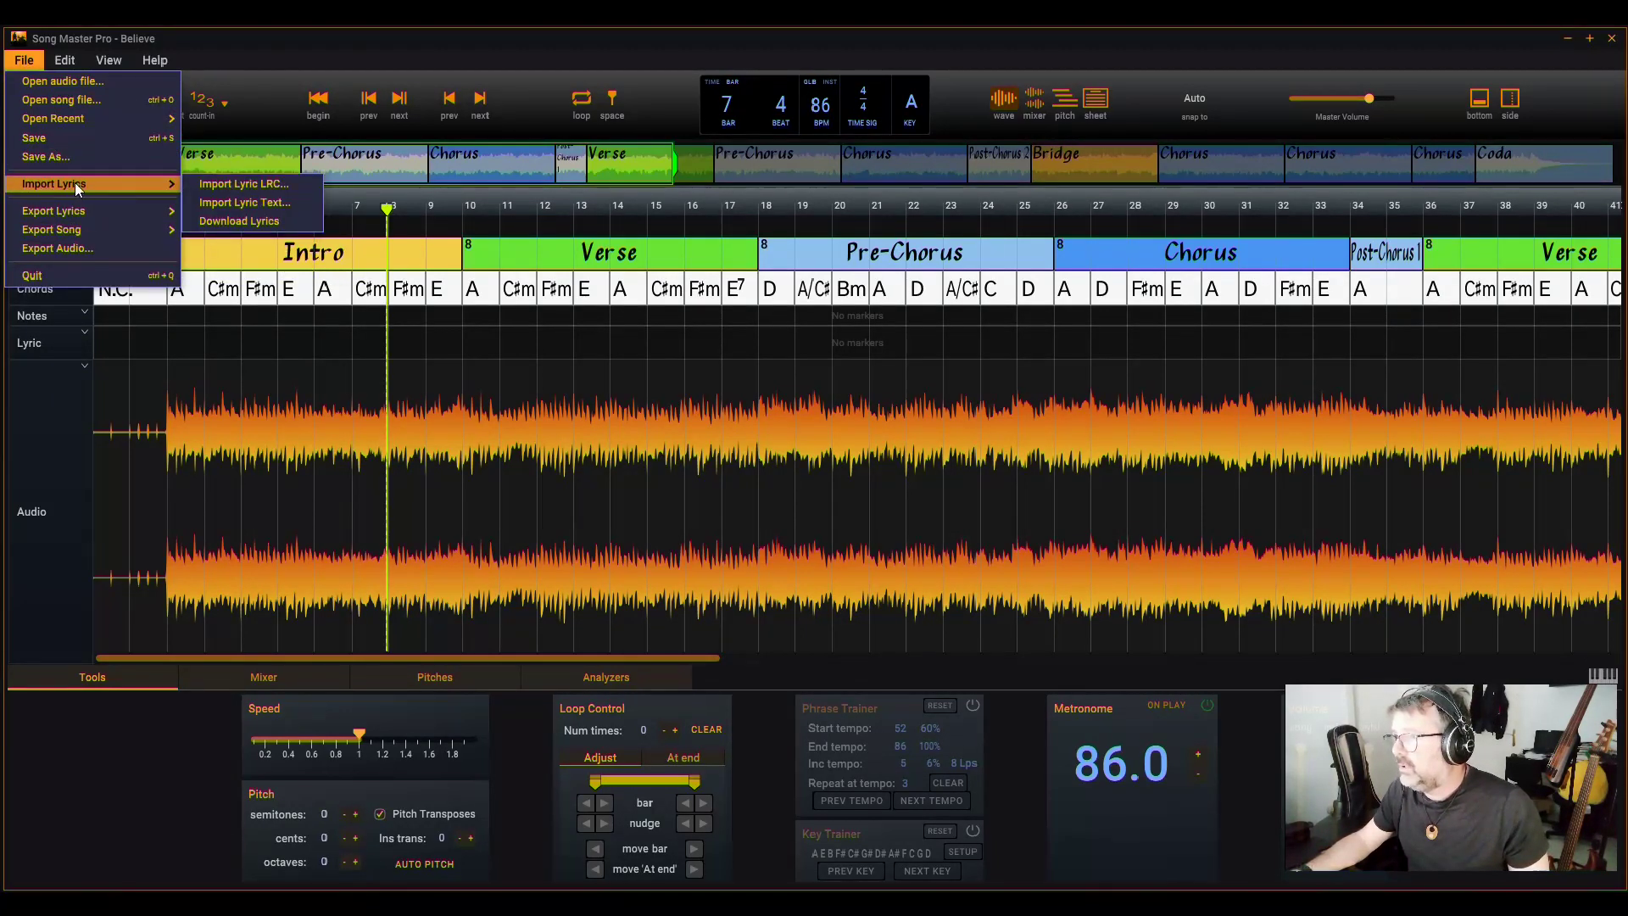
pyautogui.click(255, 203)
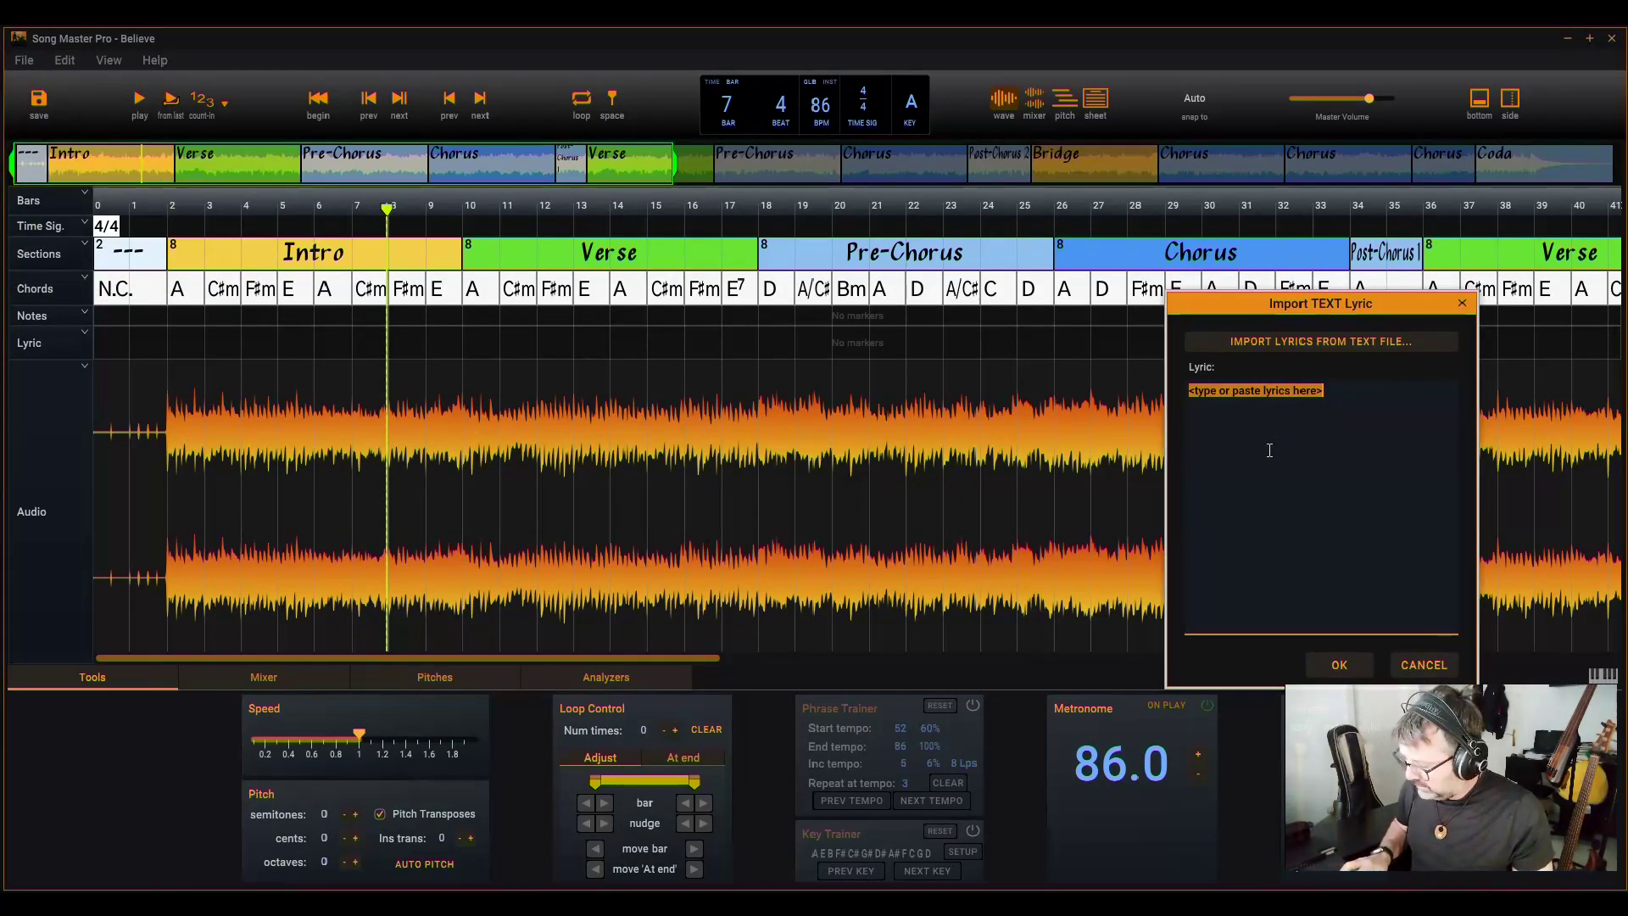
pyautogui.write("Well you can't get love from a dusty boo And you can't catch fish with an empty hook You might not like what your boyfriend sees You might not care for his melodies   Take your time, feel it out Turn it over twice Keep your cool, trust yourself Or else you'll pay the price   Believe That you will find the love you crave Believe And make sure that you meet your dreams half way")
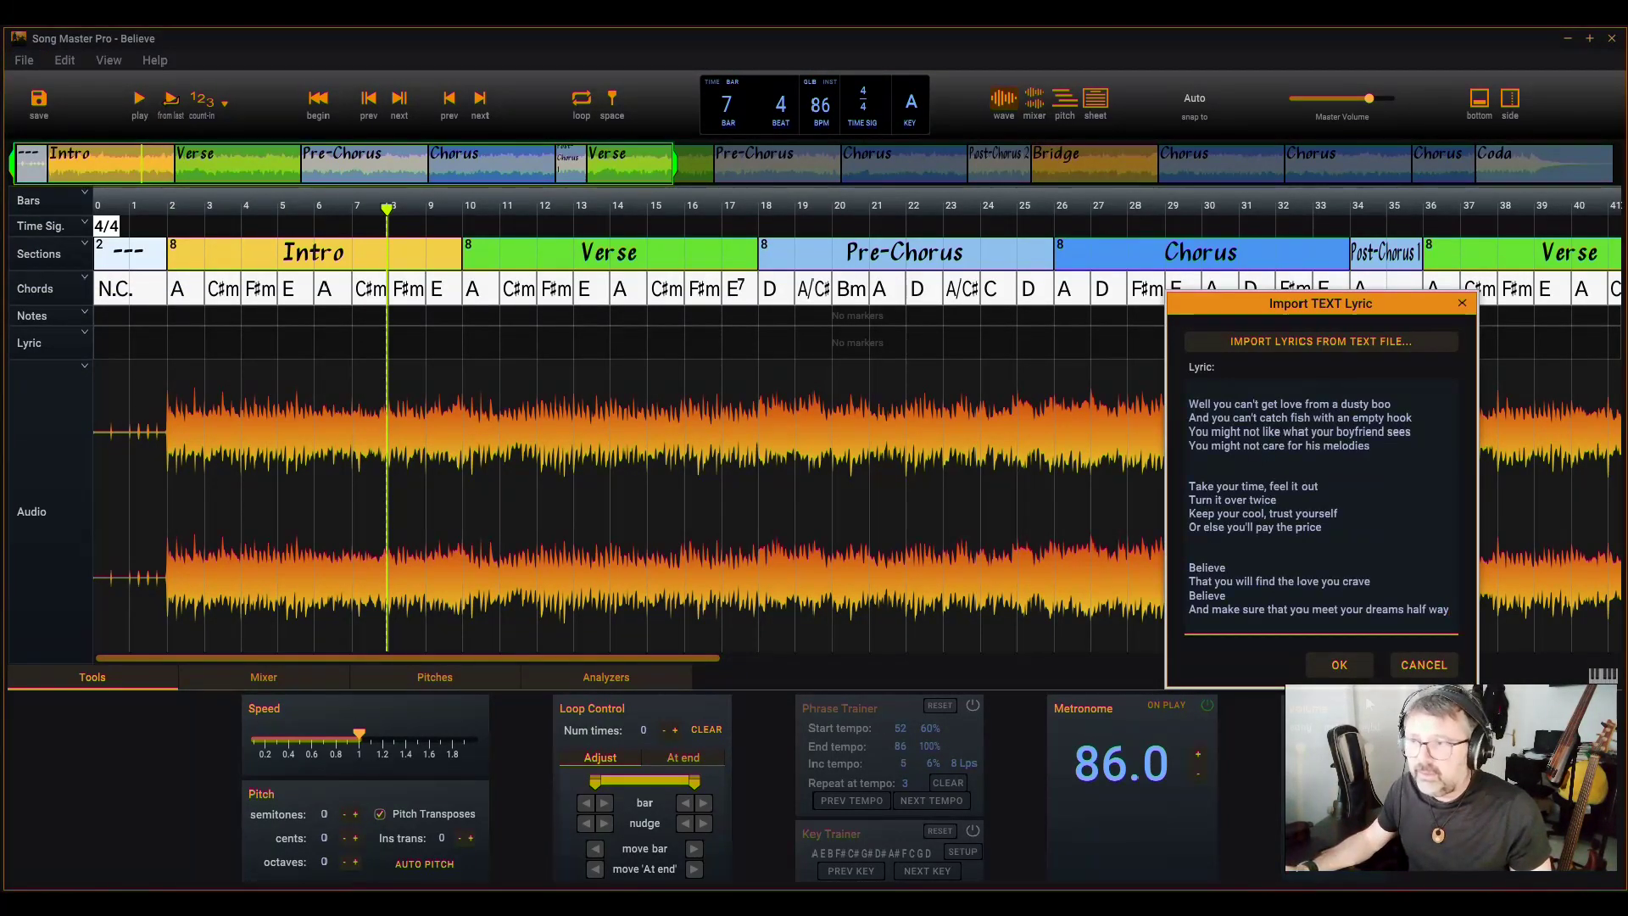
pyautogui.click(1339, 665)
# - Shift the opening lyric lines from the Intro to the Verse at bar 10 and play from bar 9 to check their timing
pyautogui.moveTo(212, 343); pyautogui.dragTo(505, 341)
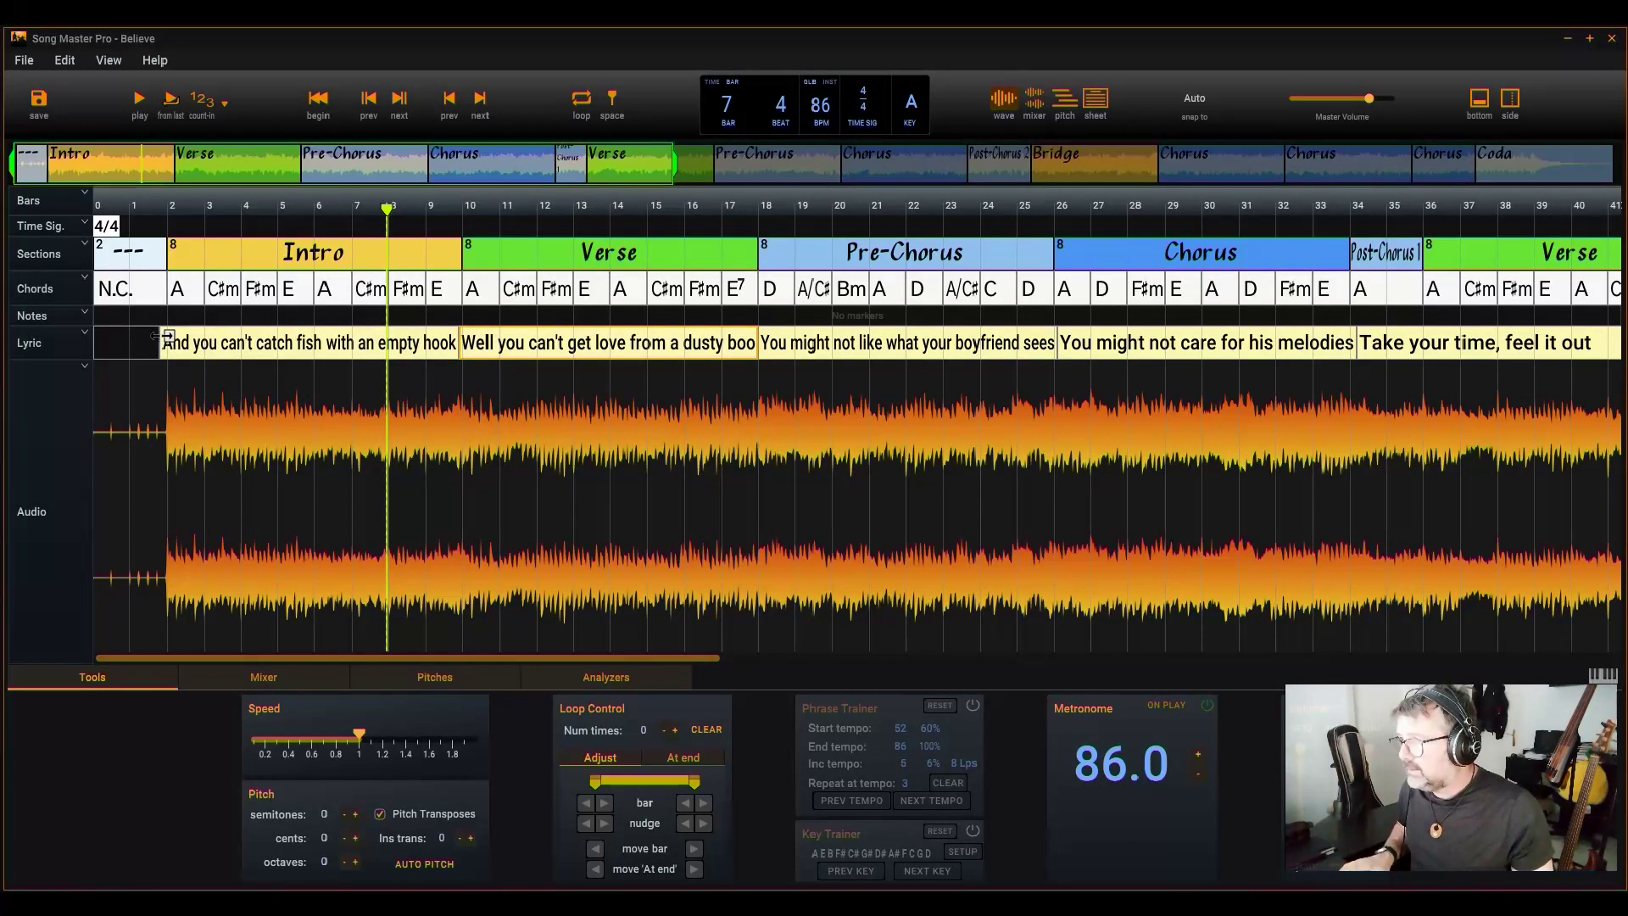
pyautogui.moveTo(164, 339); pyautogui.dragTo(461, 340)
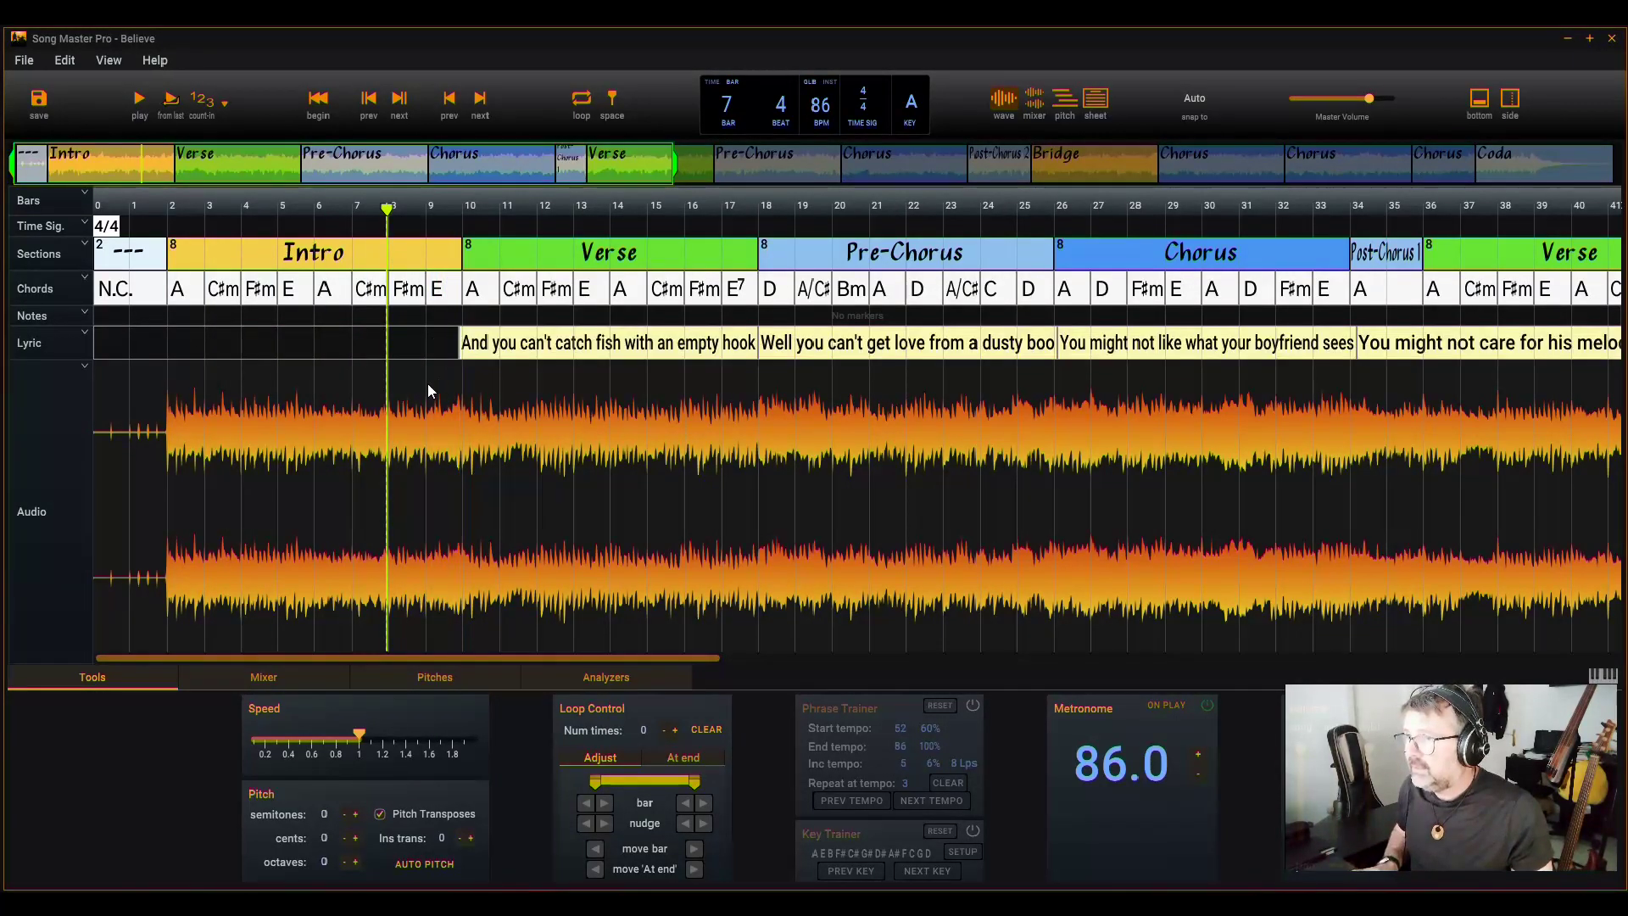
pyautogui.click(427, 390)
pyautogui.press('space')
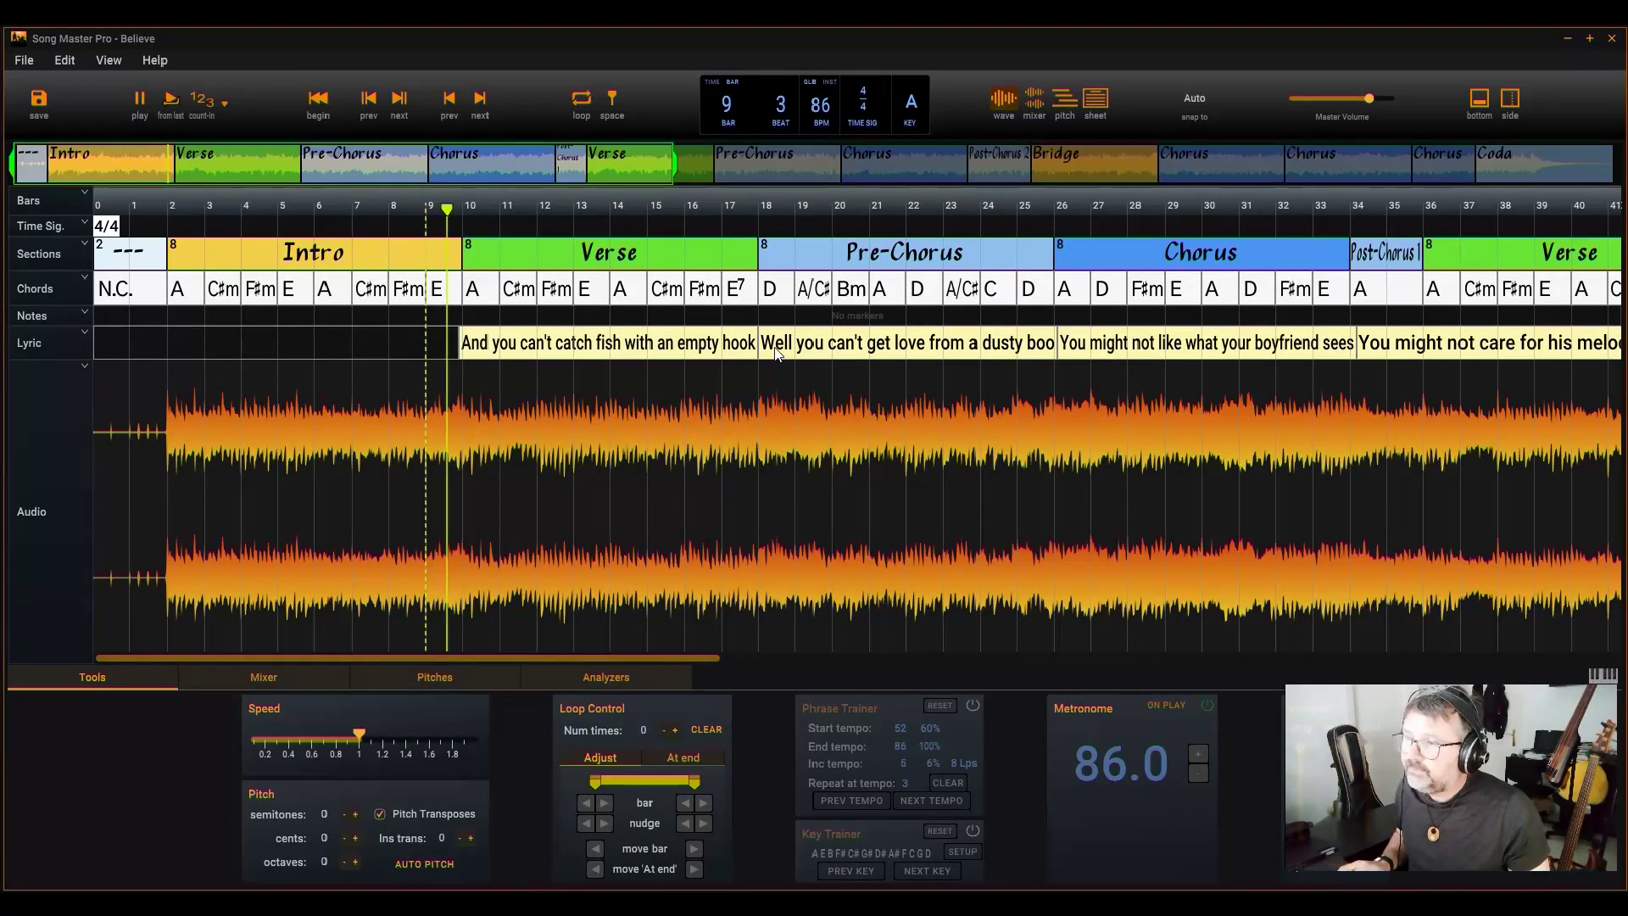
pyautogui.scroll(2, 584, 444)
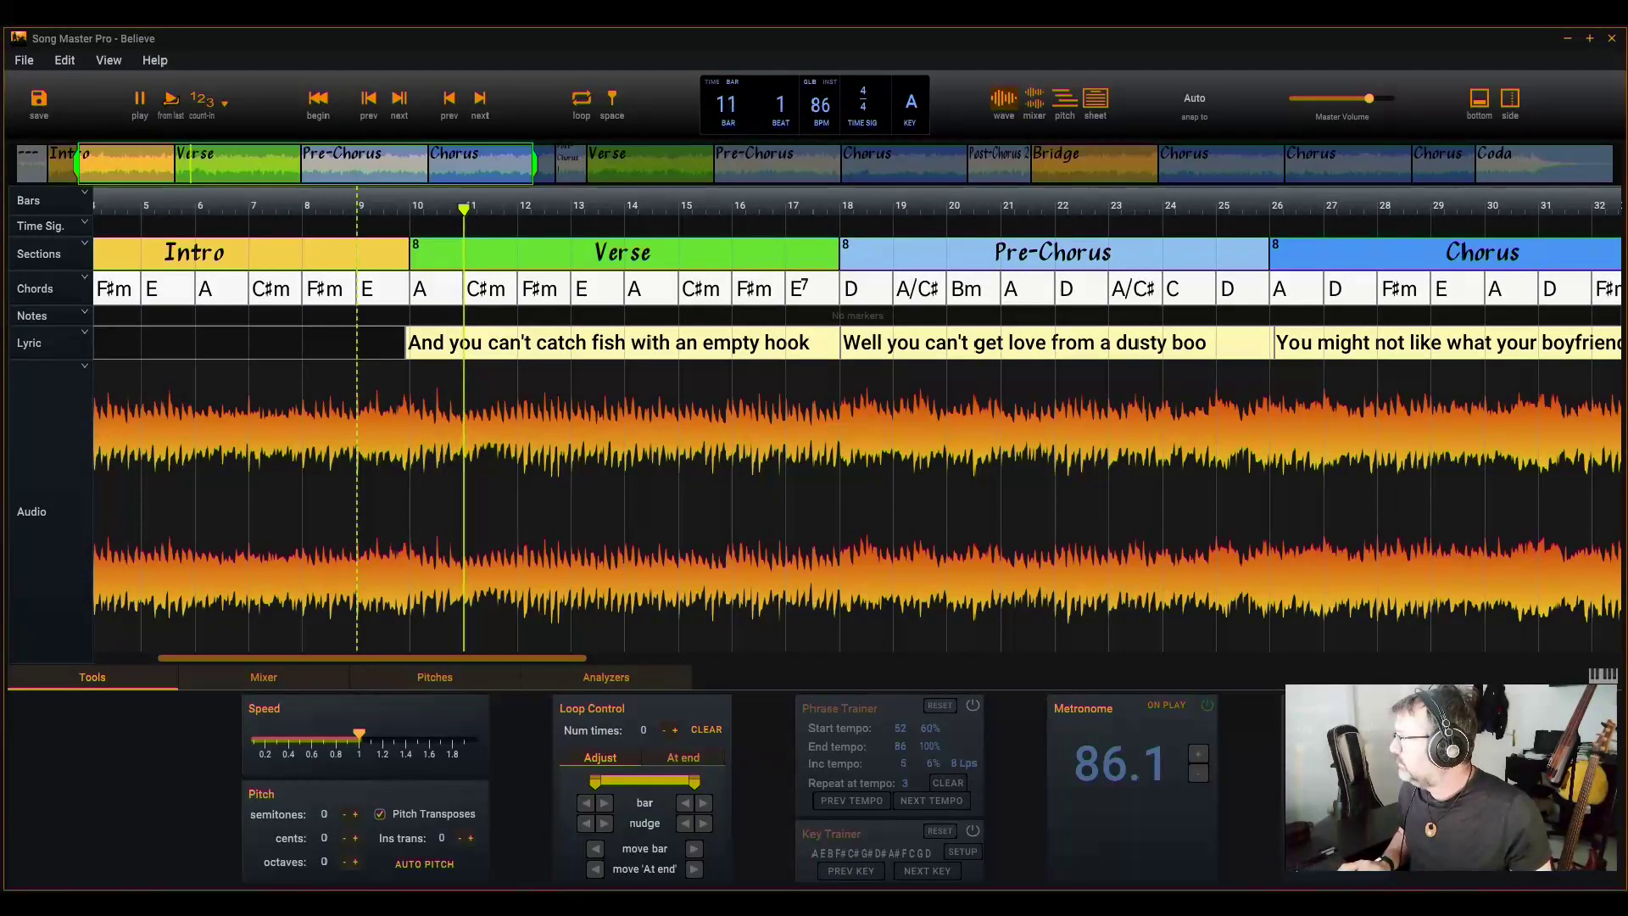
pyautogui.scroll(2, 248, 497)
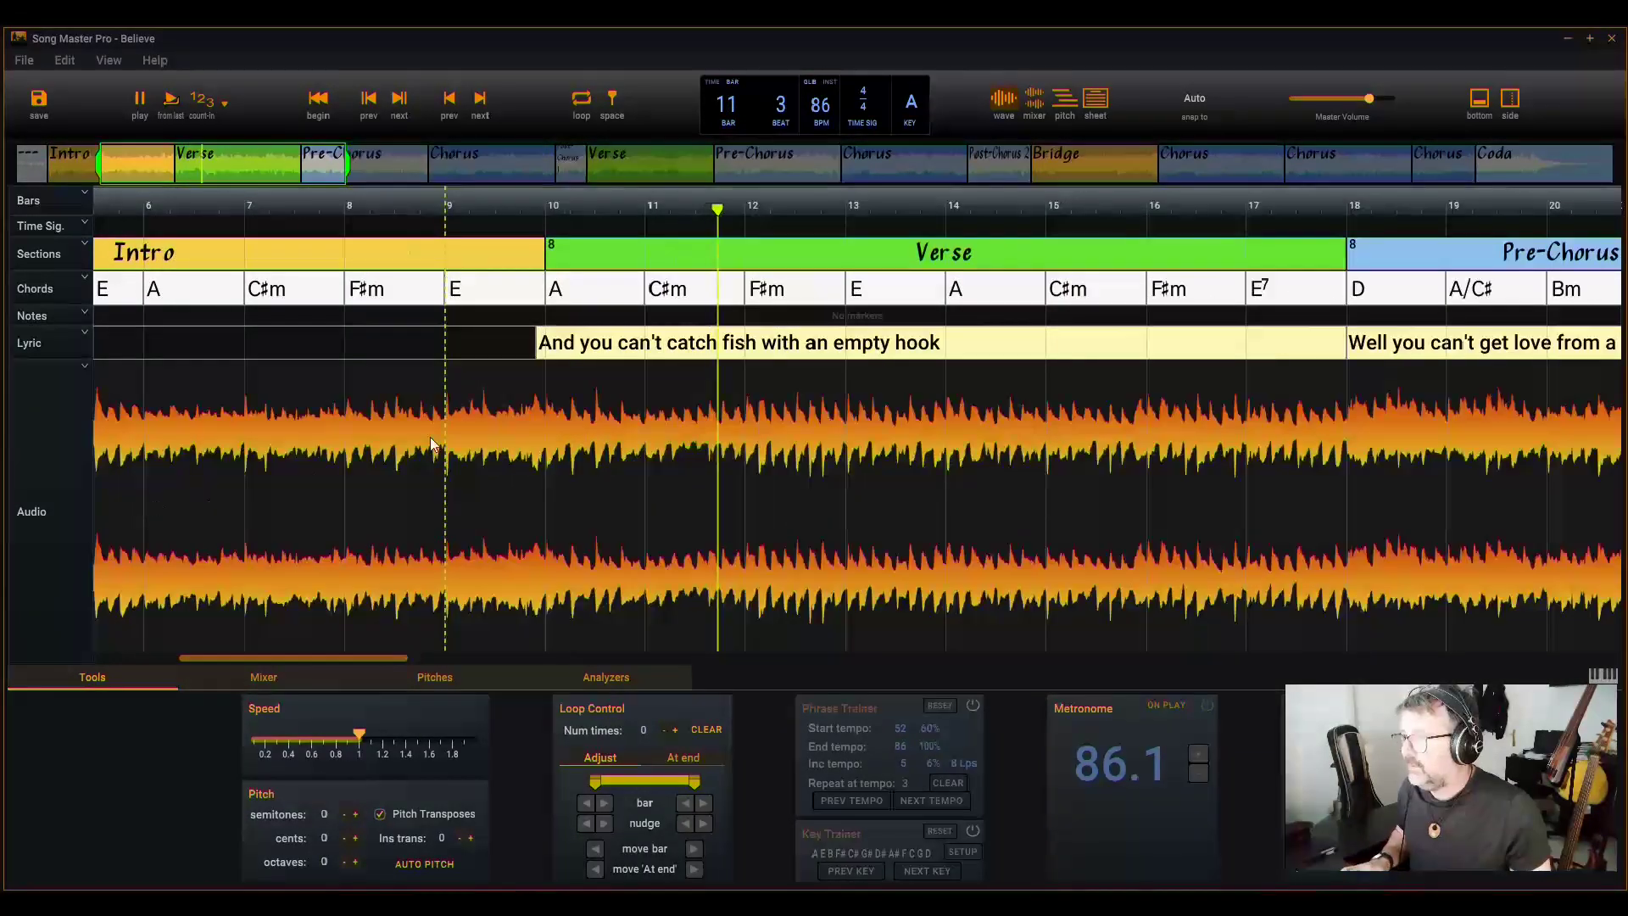
pyautogui.scroll(-2, 431, 444)
pyautogui.press('space')
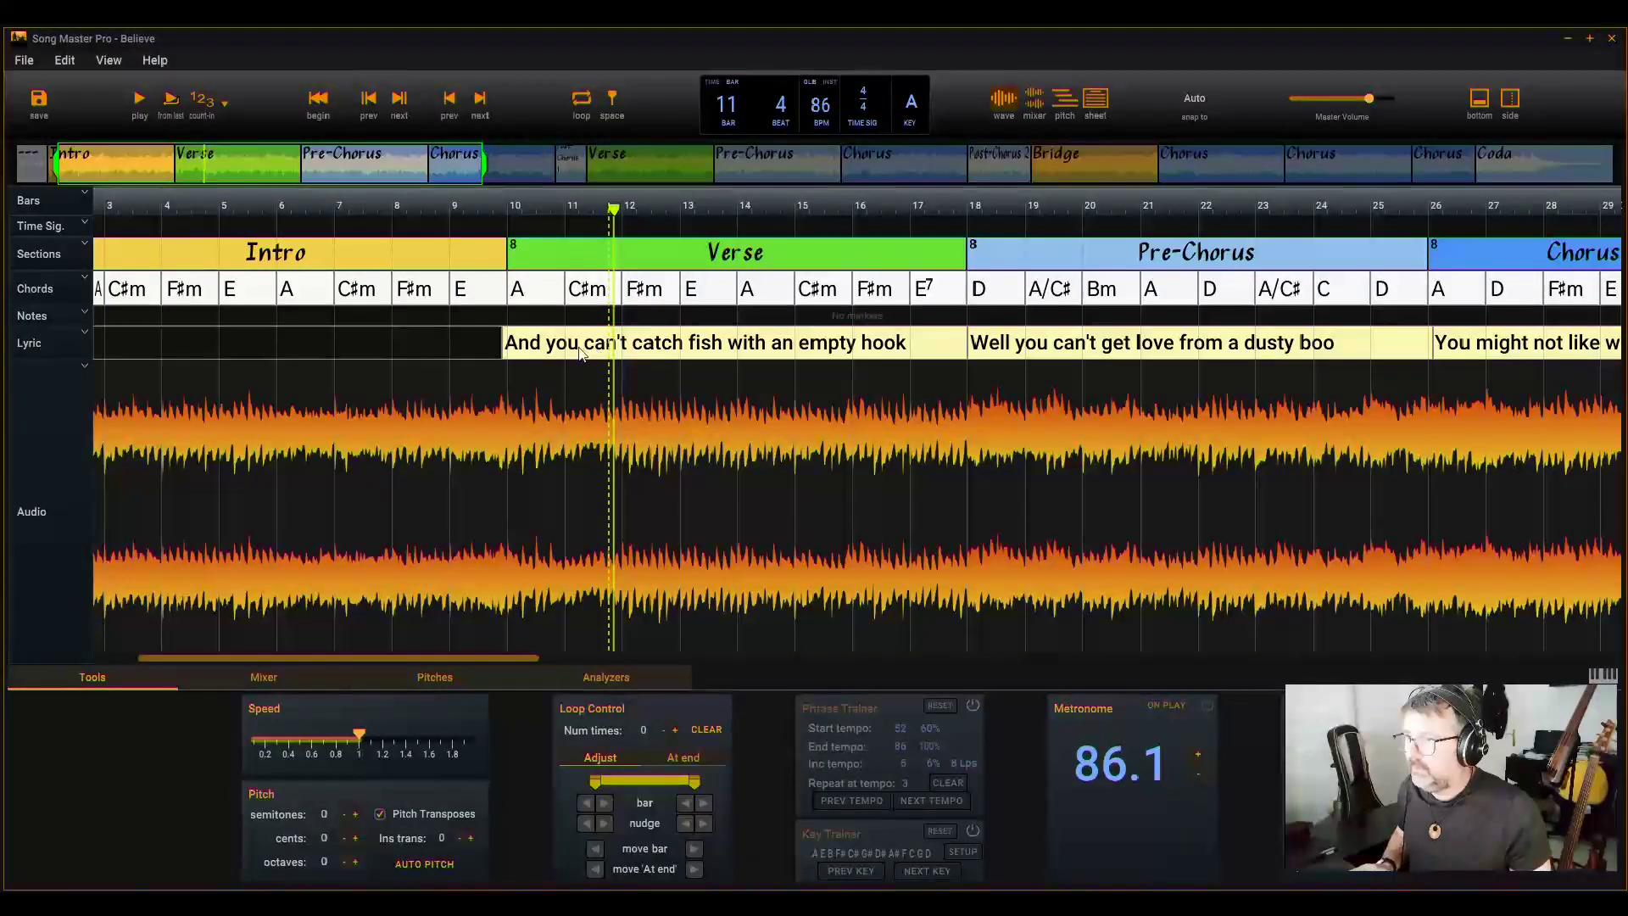
# - Delete the two misordered lyric lines above the first Verse and Pre-Chorus
pyautogui.press('Delete')
pyautogui.click(1053, 343)
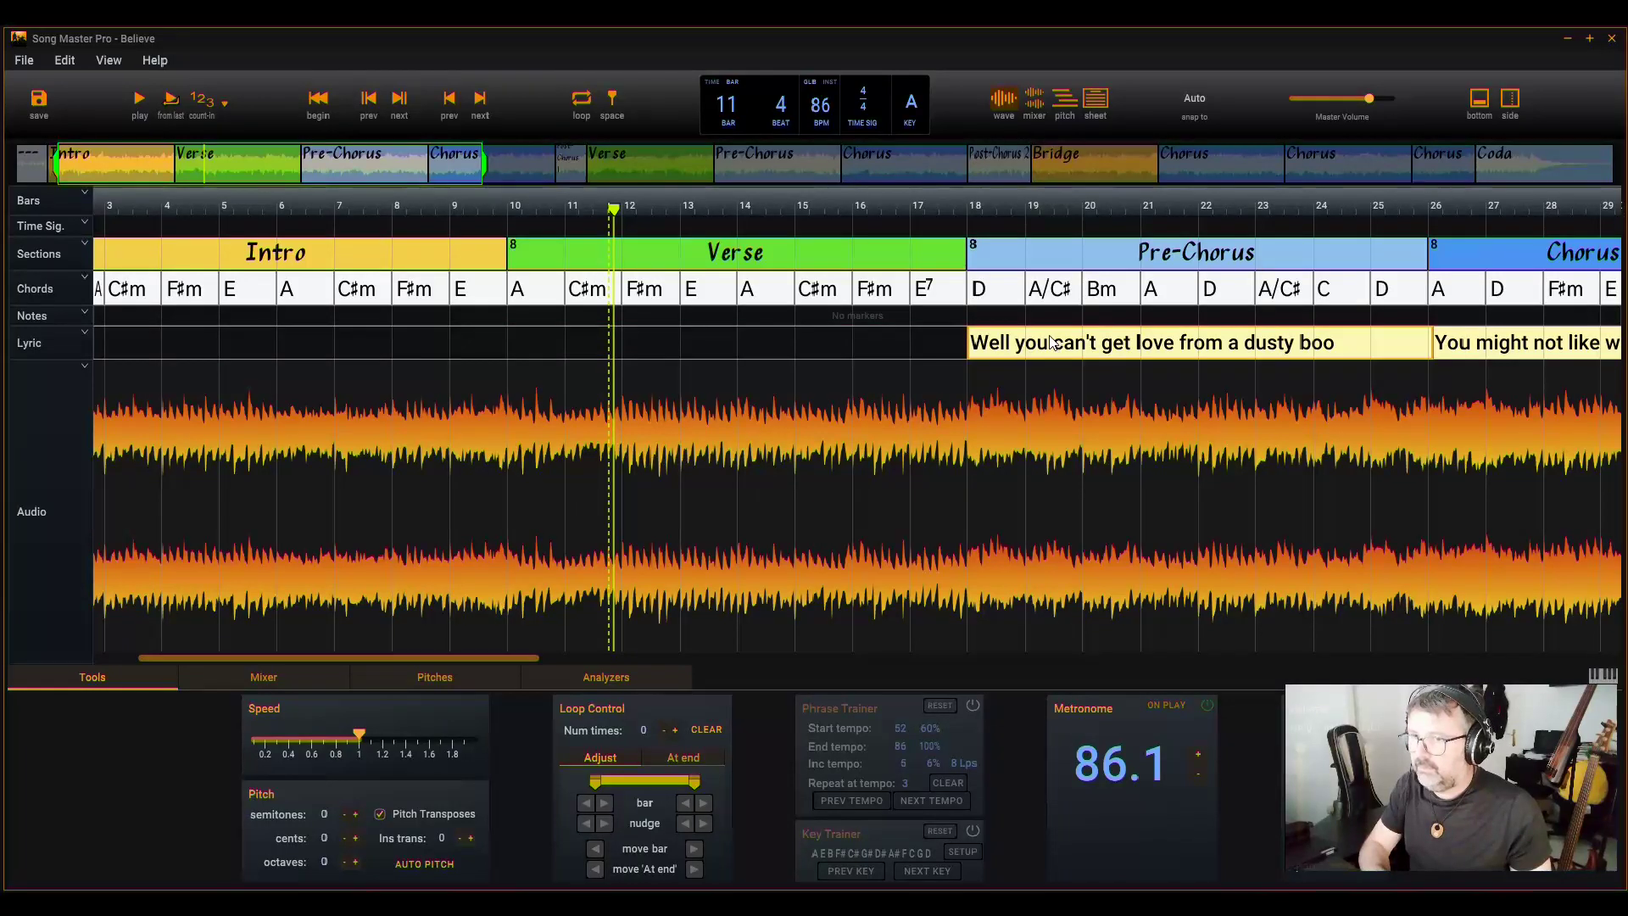
pyautogui.press('Delete')
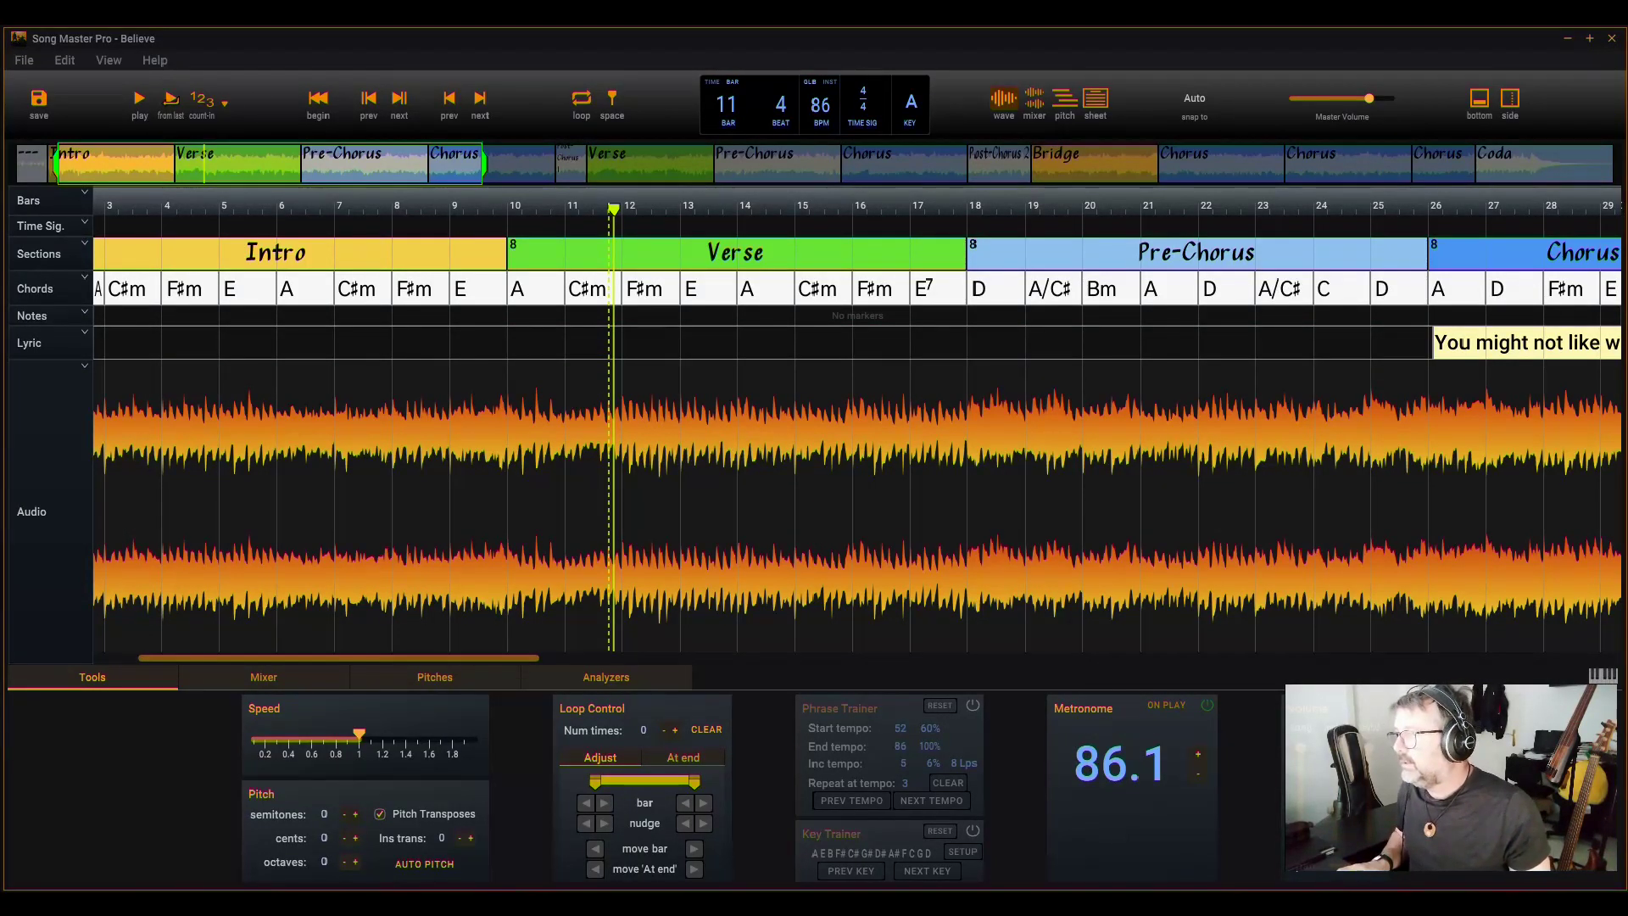
# - Import the full lyric text again, beginning with "Well you can't get love from a dusty boo"
pyautogui.click(30, 61)
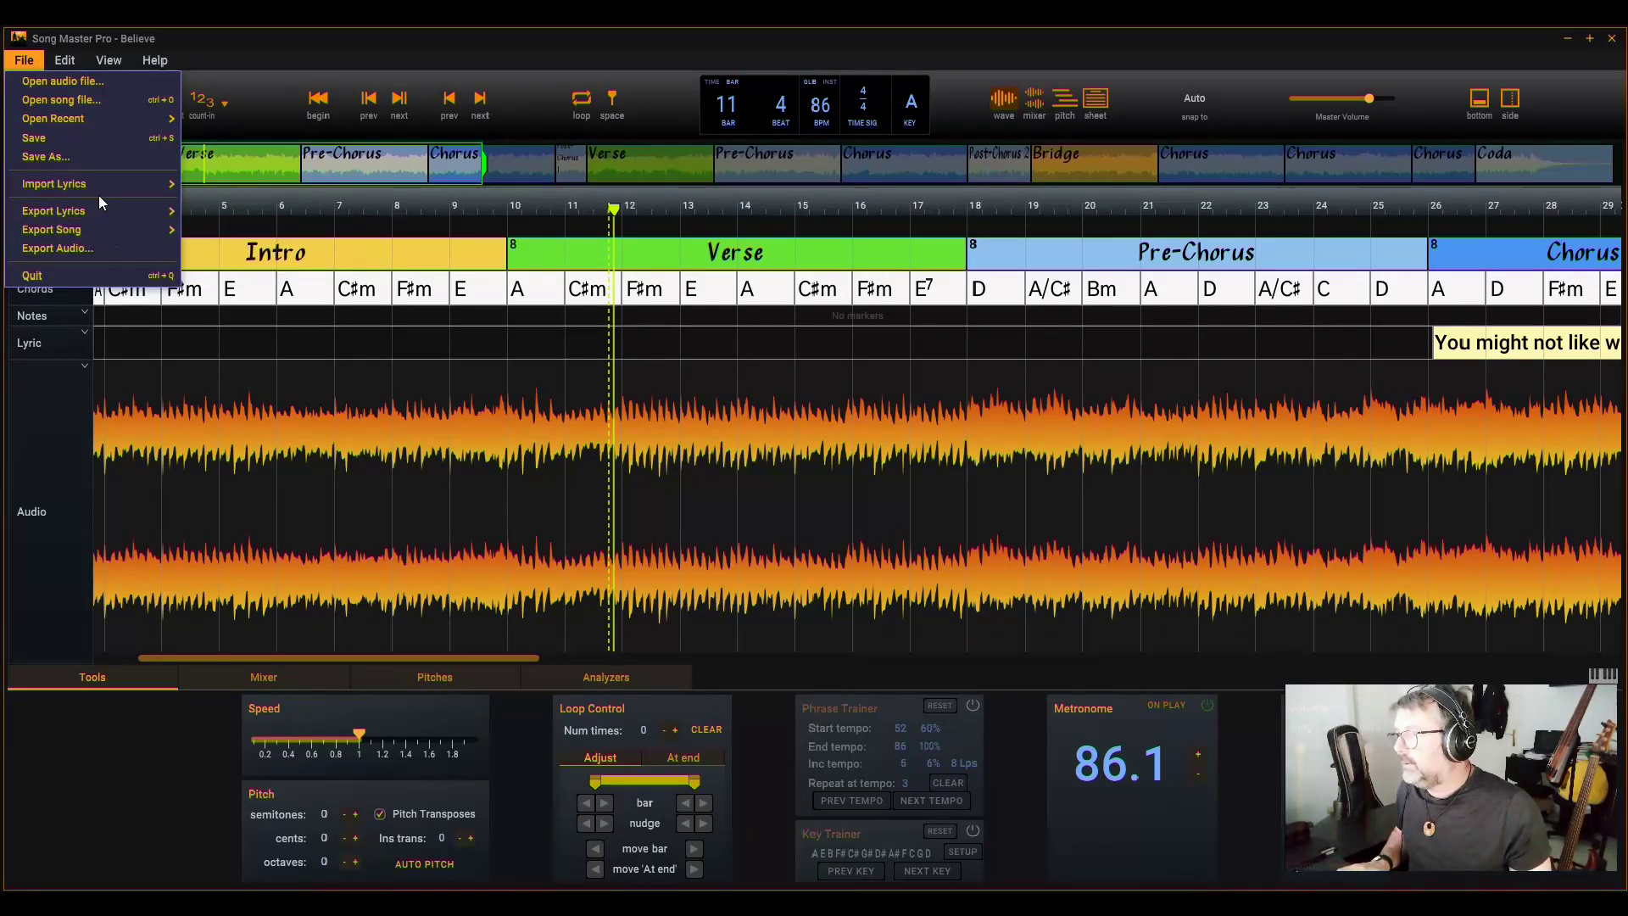
pyautogui.moveTo(103, 183)
pyautogui.click(268, 202)
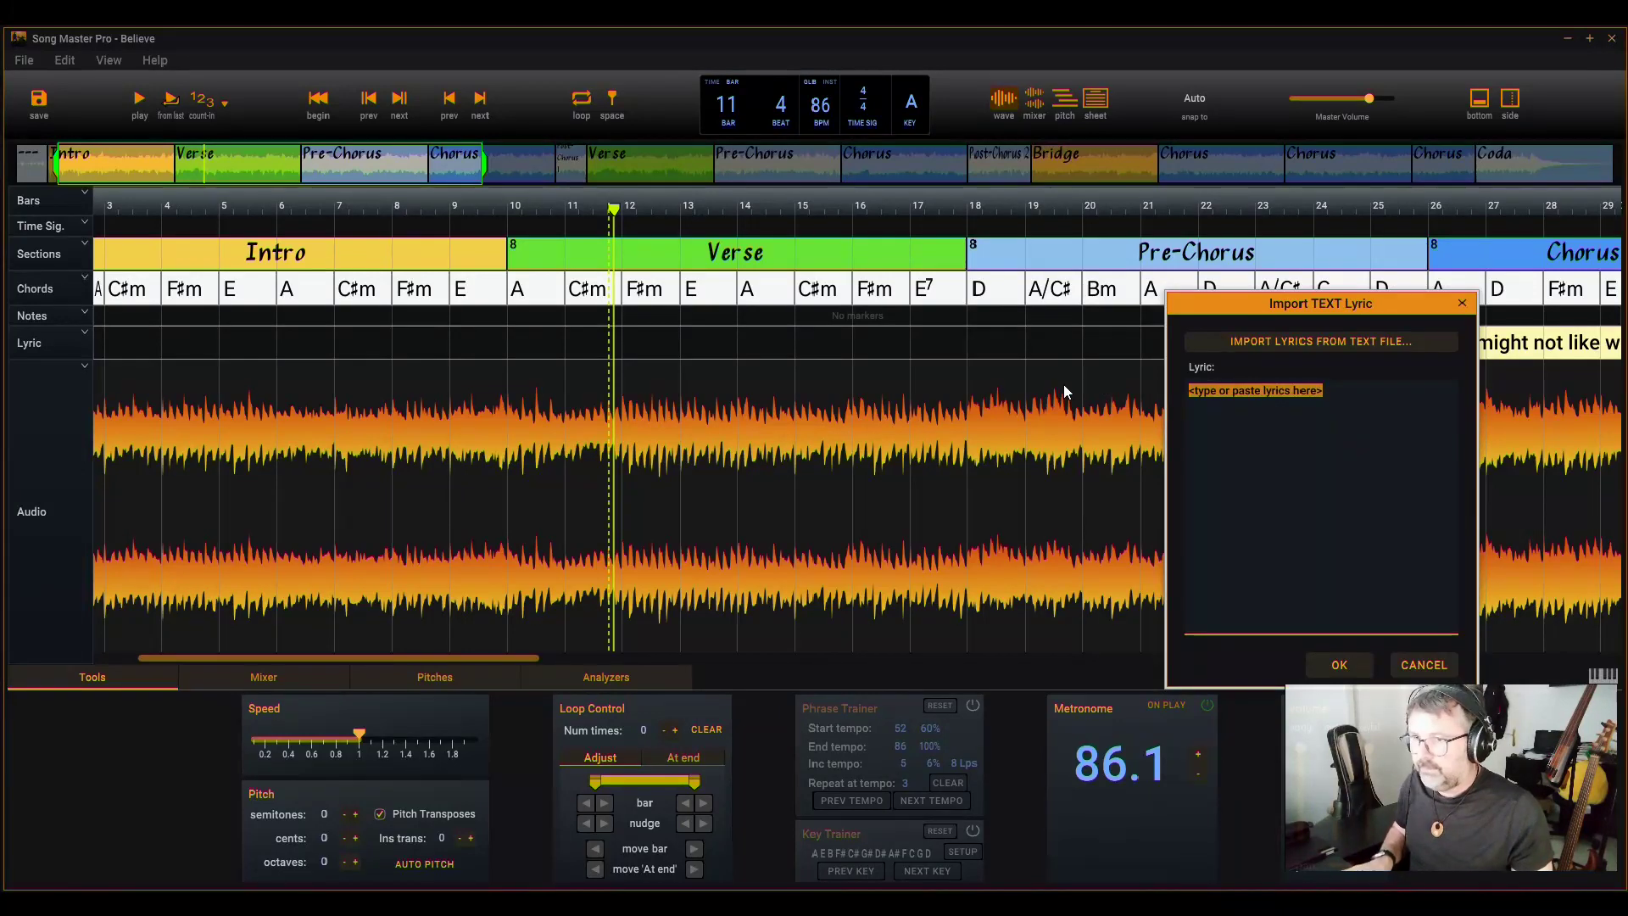
pyautogui.write("Well you can't get love from a dusty boo And you can't catch fish with an empty hook You might not like what your boyfriend sees You might not care for his melodies   Take your time, feel it out Turn it over twice Keep your cool, trust yourself Or else you'll pay the price   Believe That you will find the love you crave Believe And make sure that you meet your dreams half way")
pyautogui.click(1340, 666)
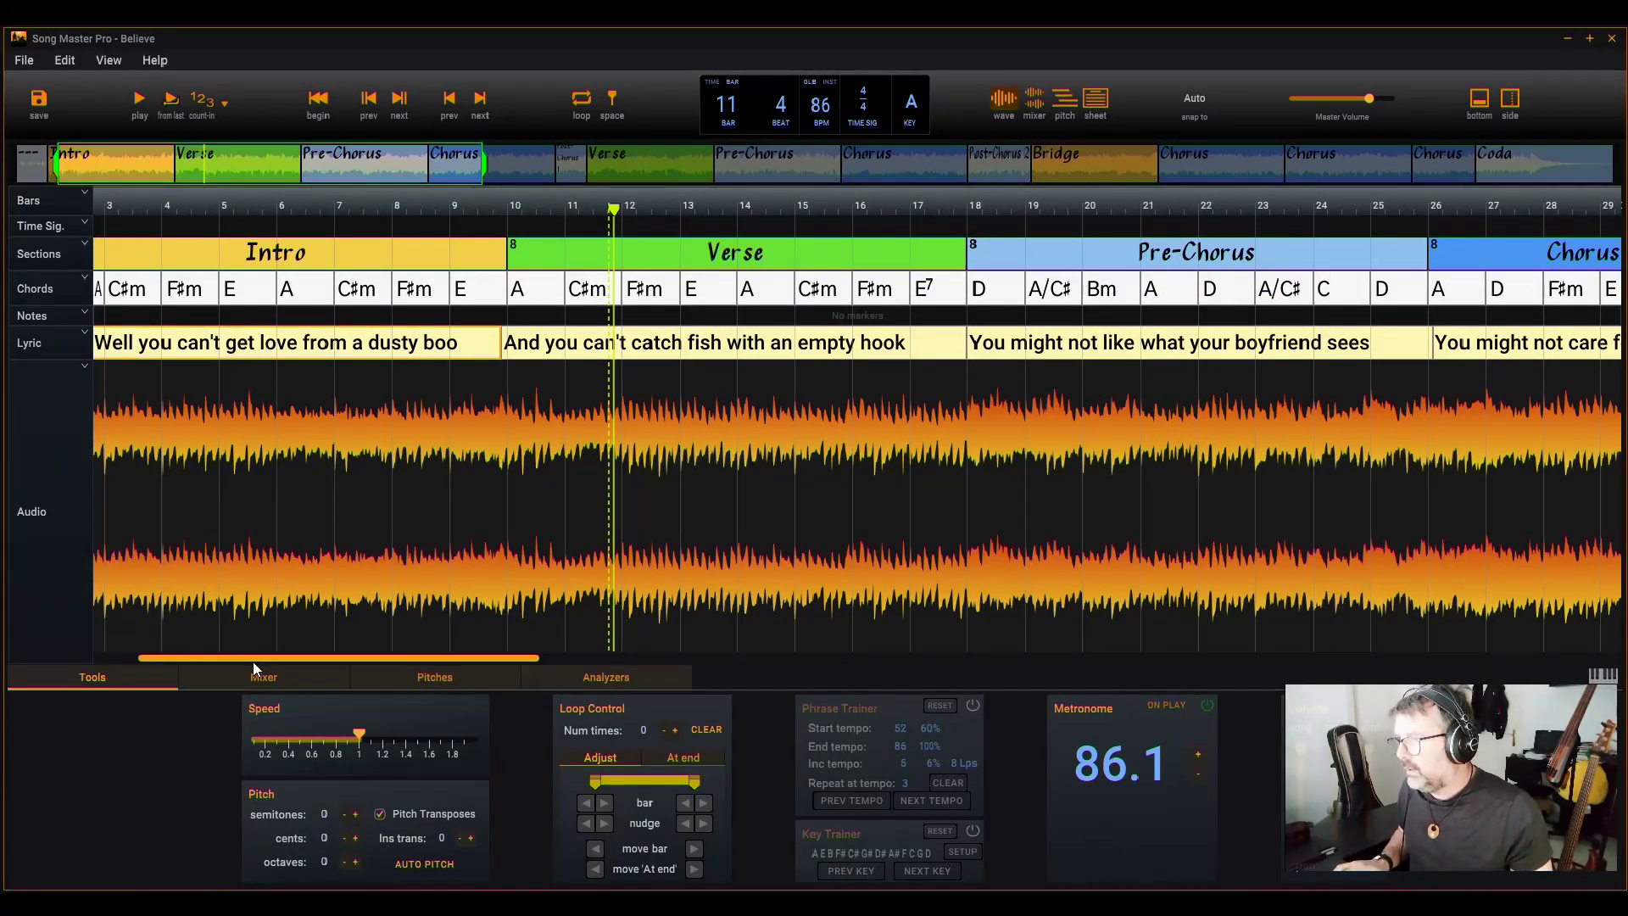
# - Place the first three lyric lines at bars 10, 12 and 14 of the Verse, playing from just before bar 10 to time them
pyautogui.moveTo(252, 660); pyautogui.dragTo(207, 640)
pyautogui.moveTo(203, 343); pyautogui.dragTo(671, 343)
pyautogui.click(654, 429)
pyautogui.press('space')
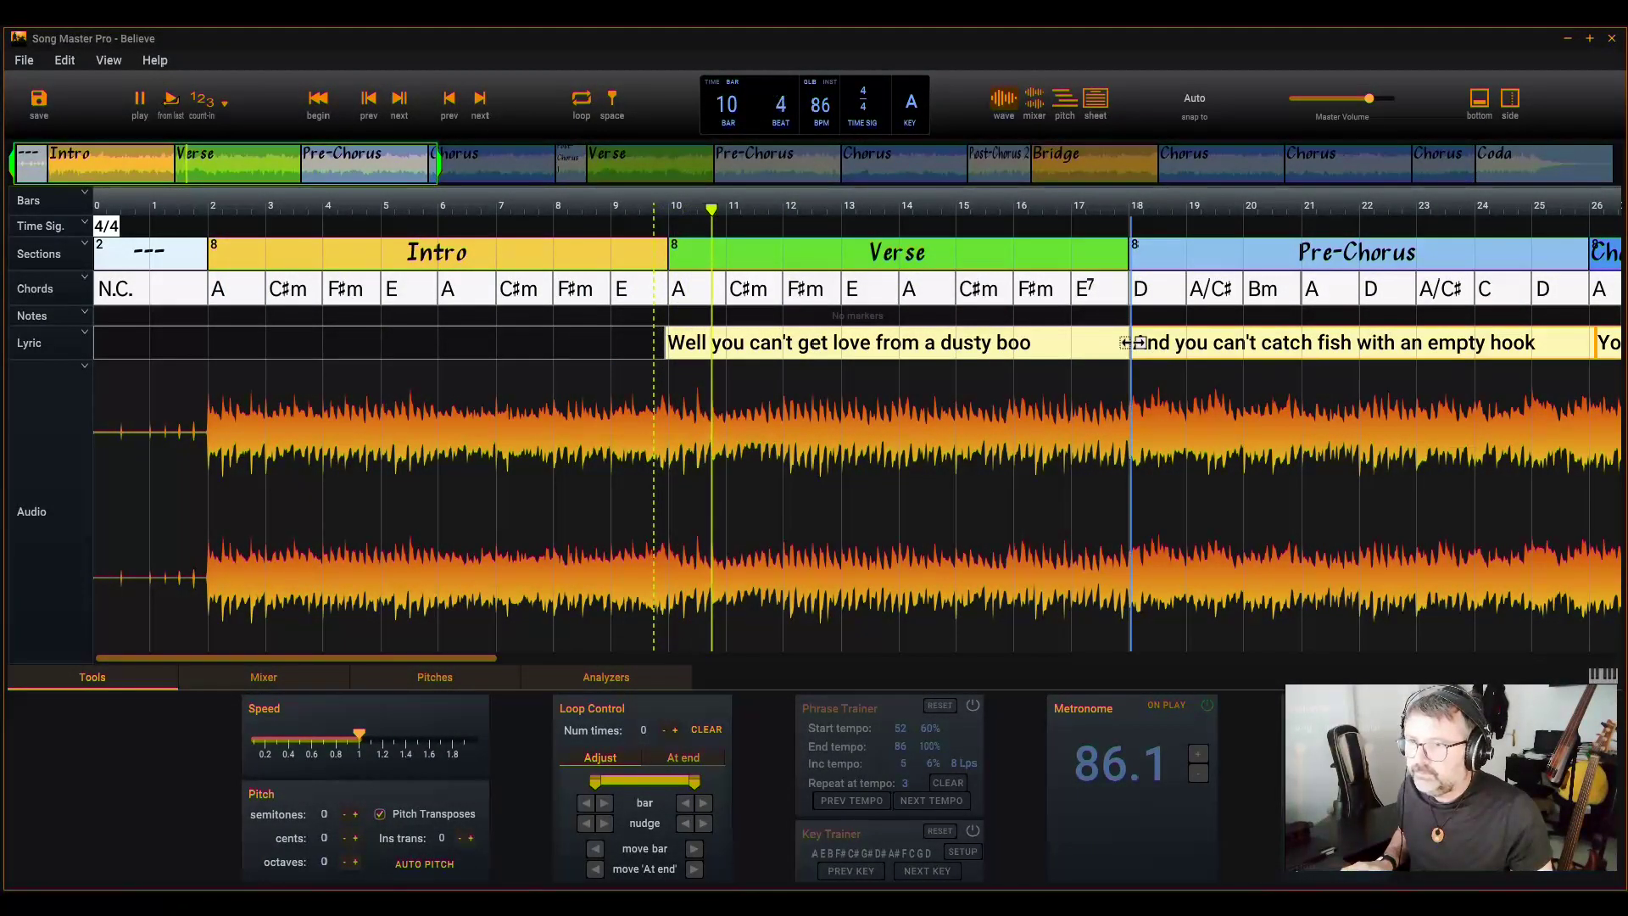
pyautogui.moveTo(1128, 343); pyautogui.dragTo(783, 374)
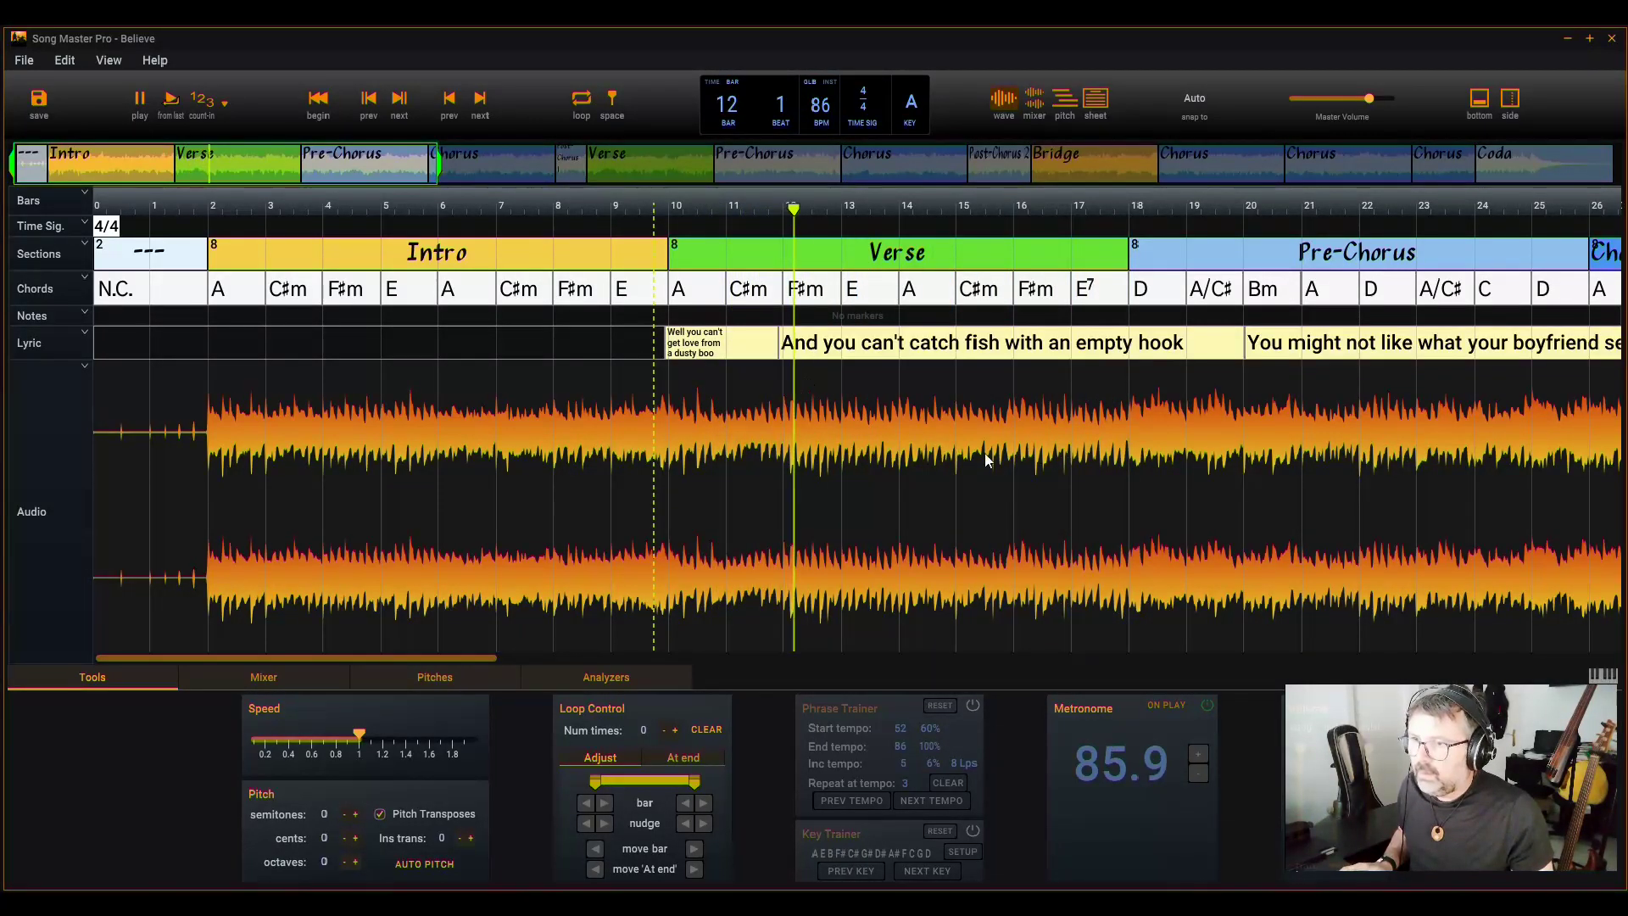
pyautogui.moveTo(1247, 336); pyautogui.dragTo(896, 364)
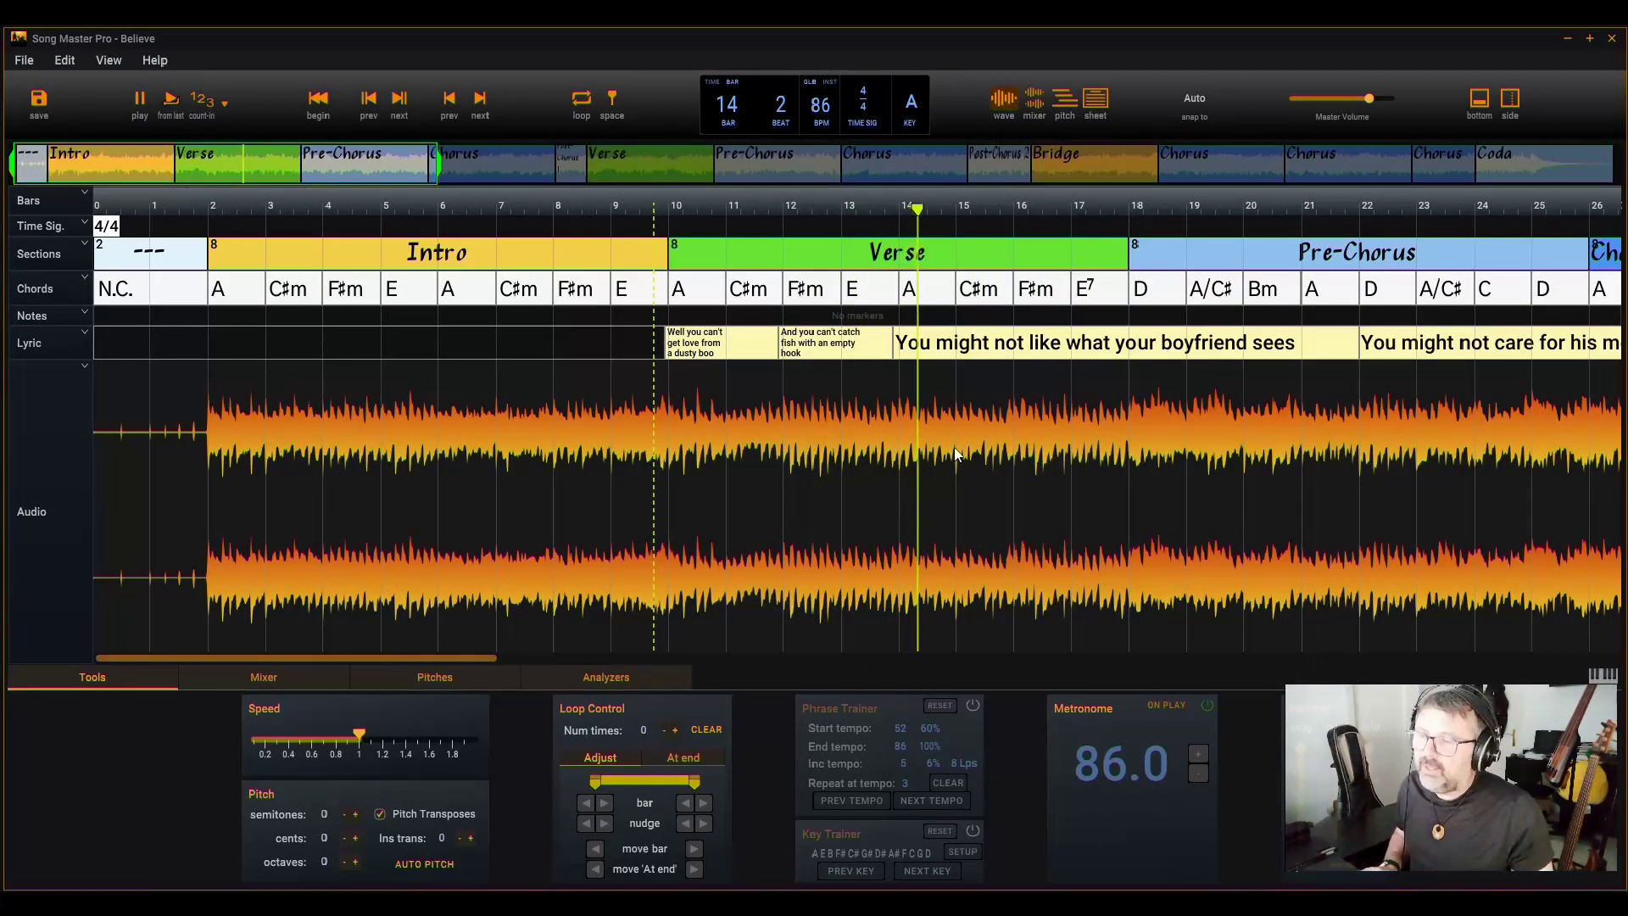
# - Replay from the end of the Intro, check the Verse's lyric placement in the sheet view, and return to the waveform view at bar 8
pyautogui.click(603, 407)
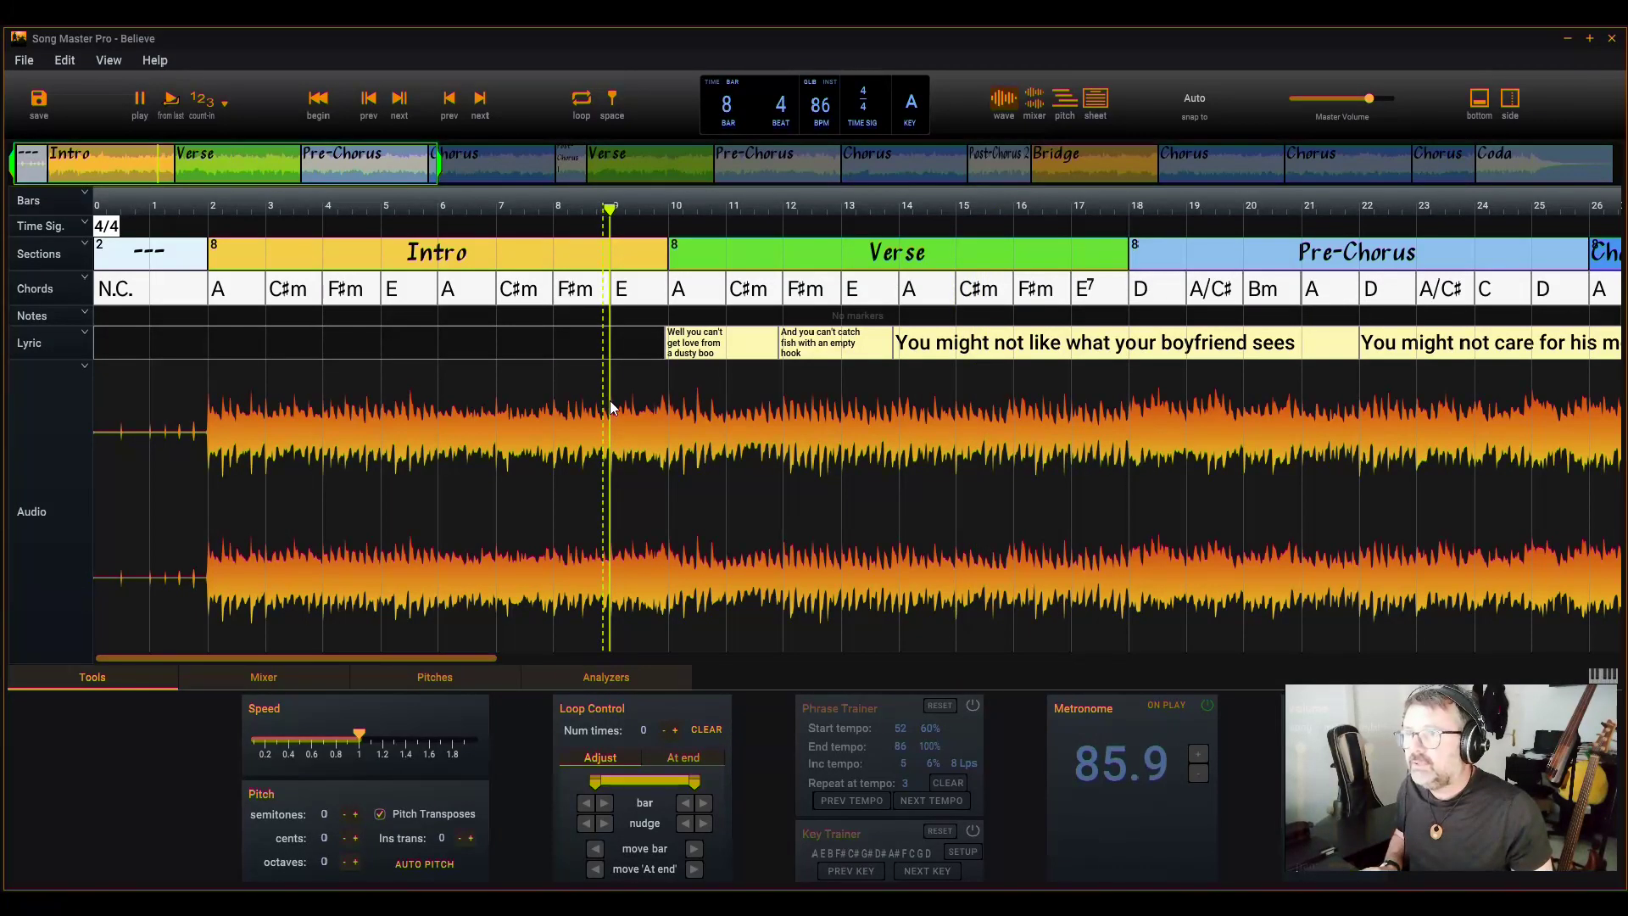
pyautogui.click(1096, 99)
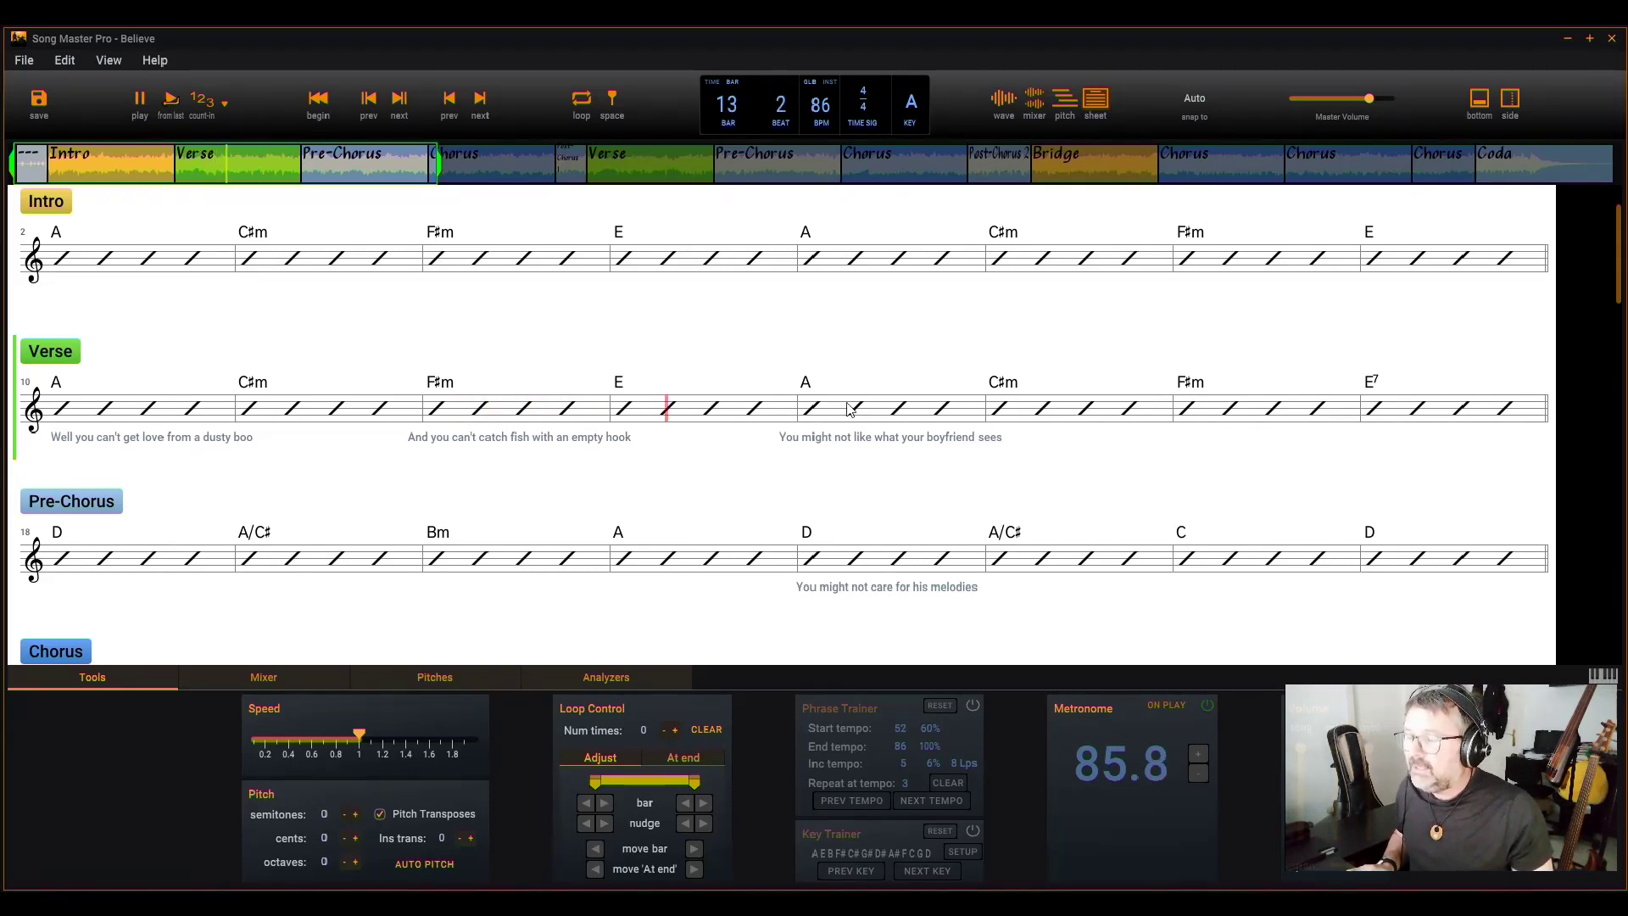
pyautogui.click(1013, 100)
pyautogui.click(574, 484)
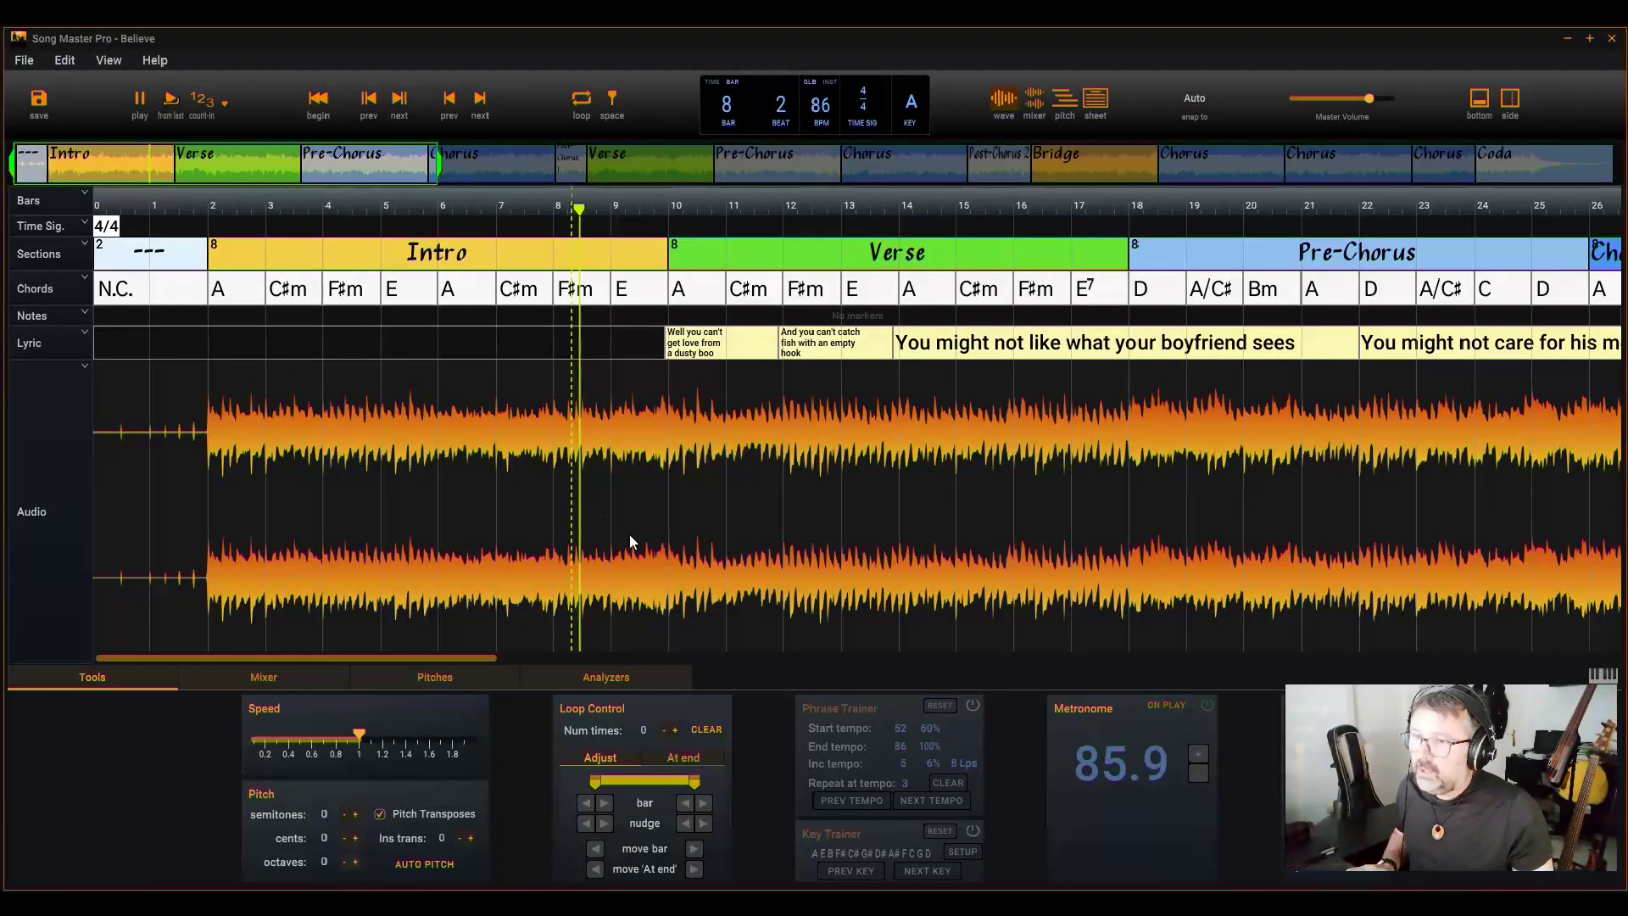
# - Play the Coda from bar 94 to locate where the music ends, and stop playback at bar 96
pyautogui.press('space')
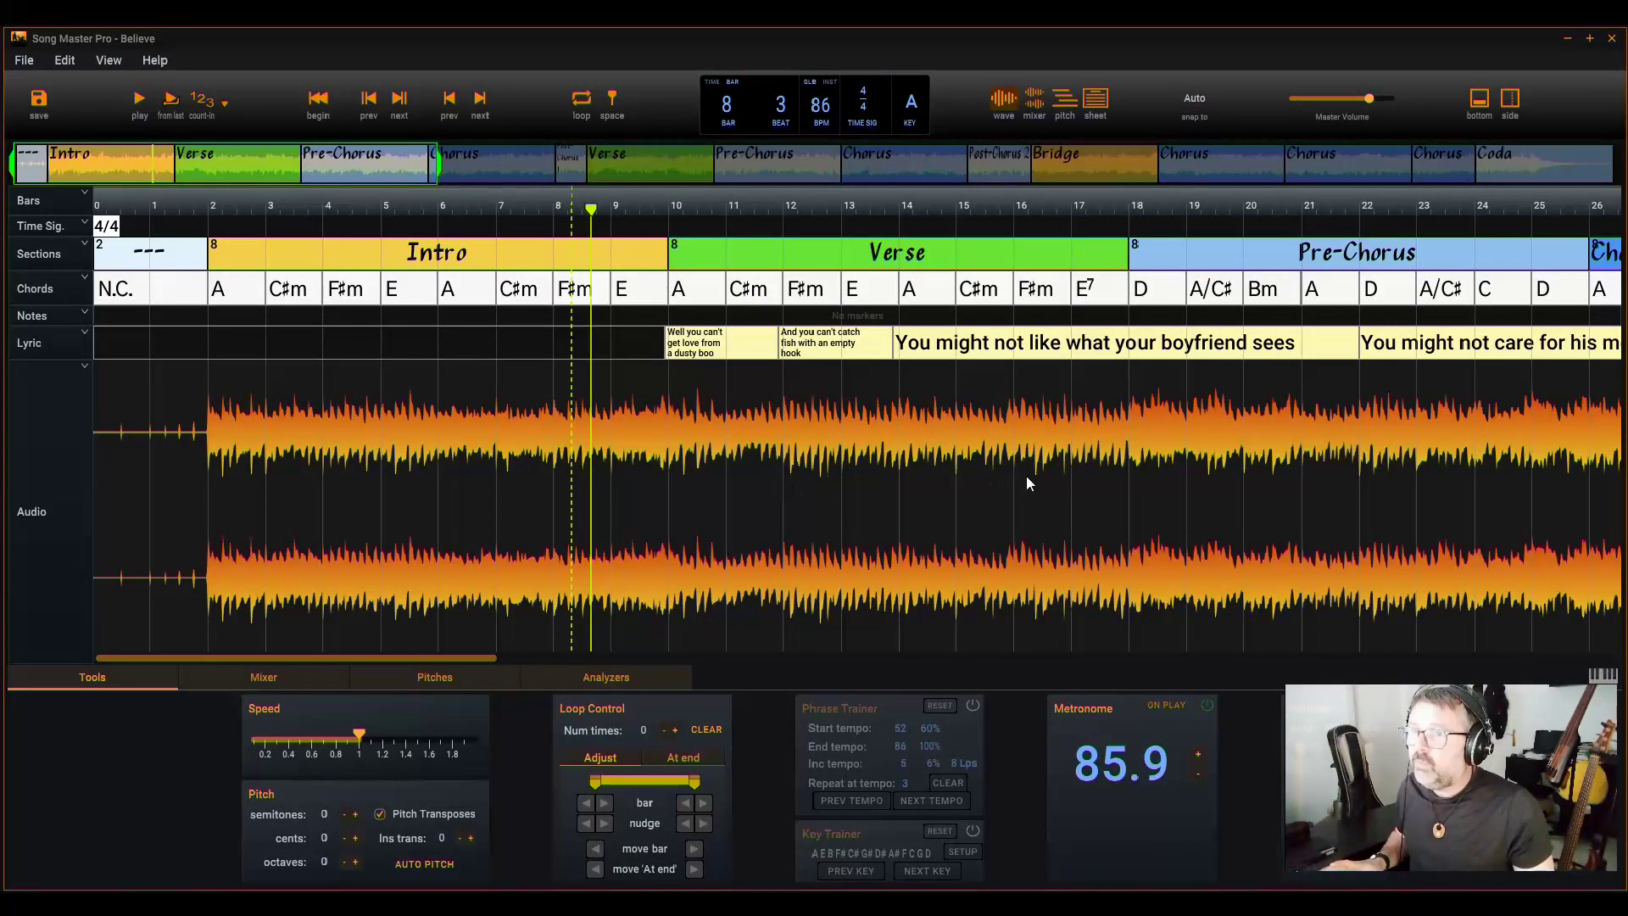
pyautogui.scroll(-10, 1026, 479)
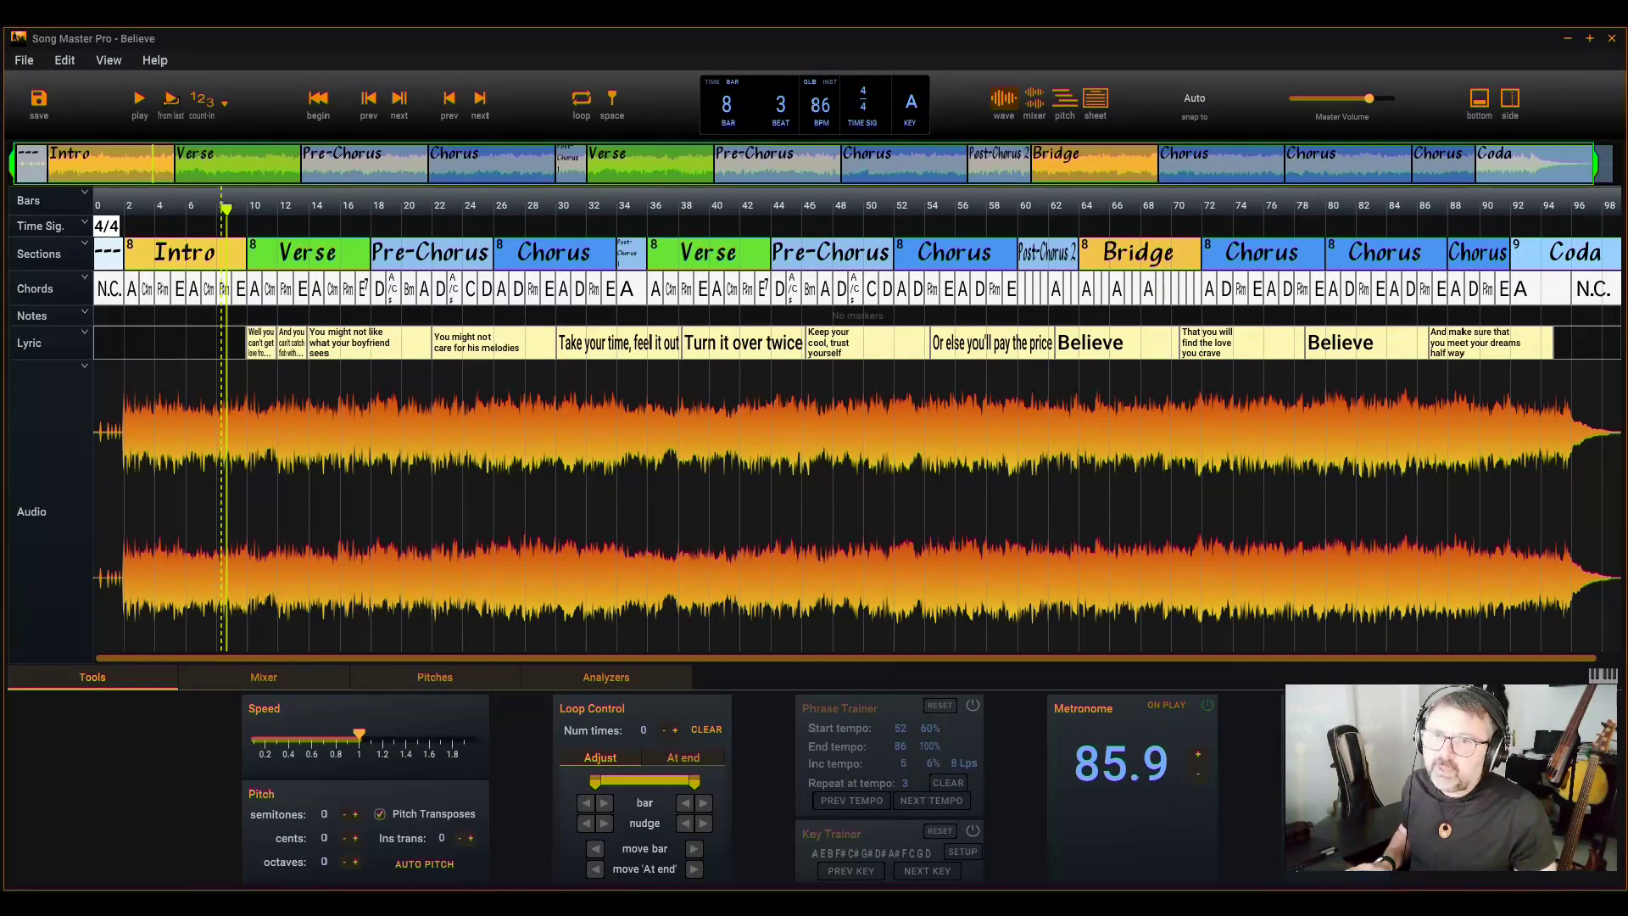
pyautogui.click(1540, 479)
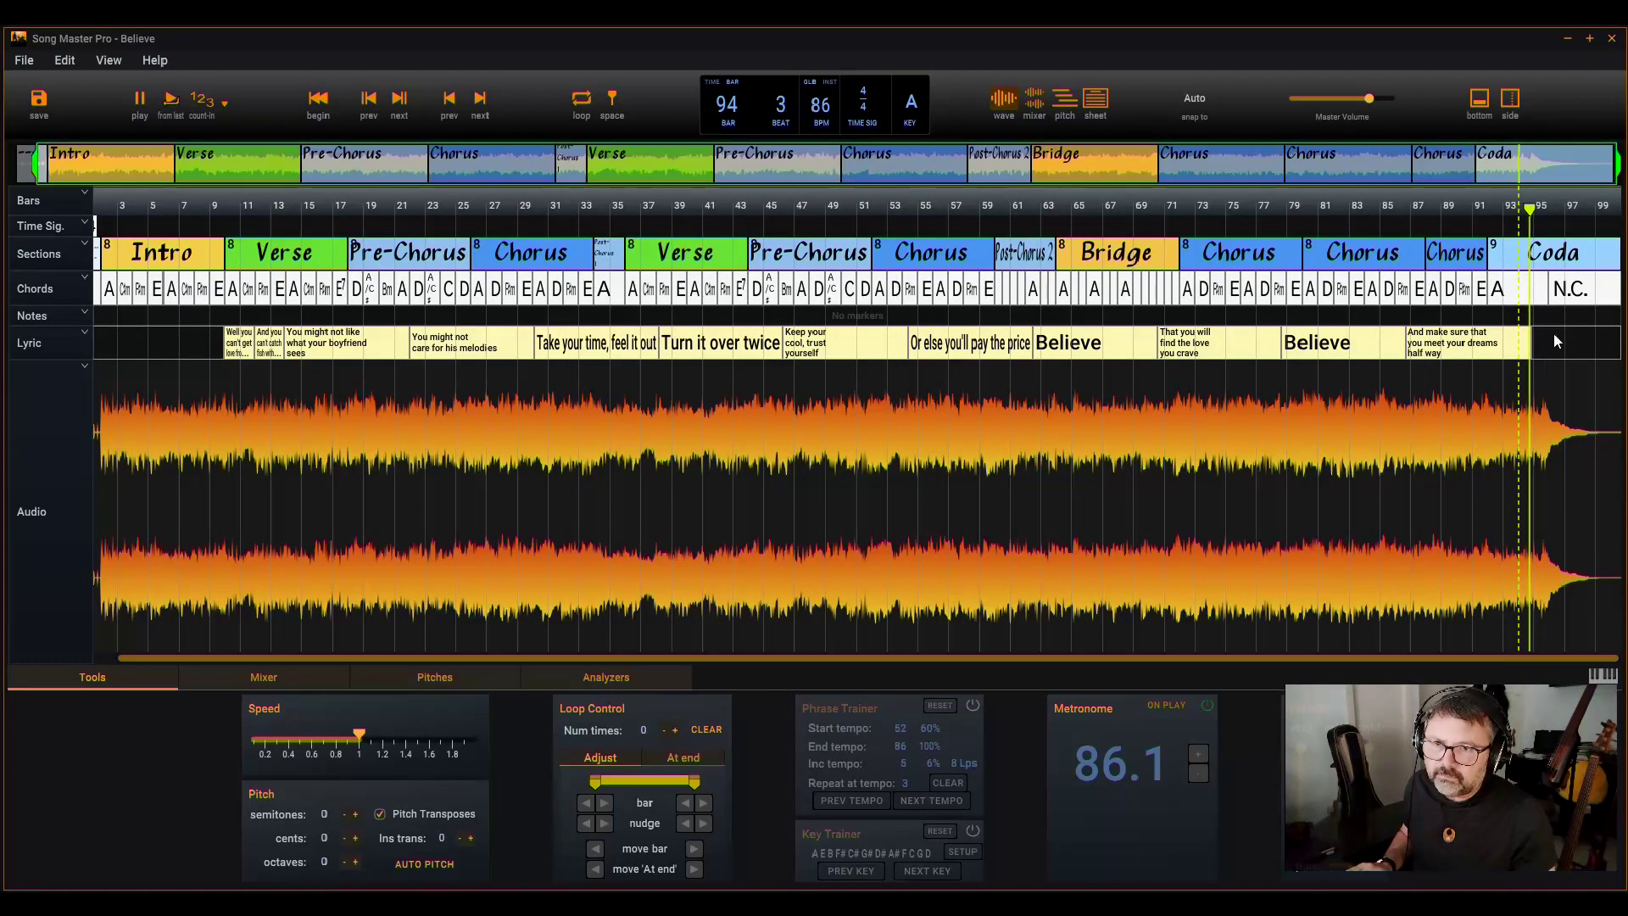
pyautogui.scroll(5, 1554, 333)
pyautogui.scroll(2, 1540, 358)
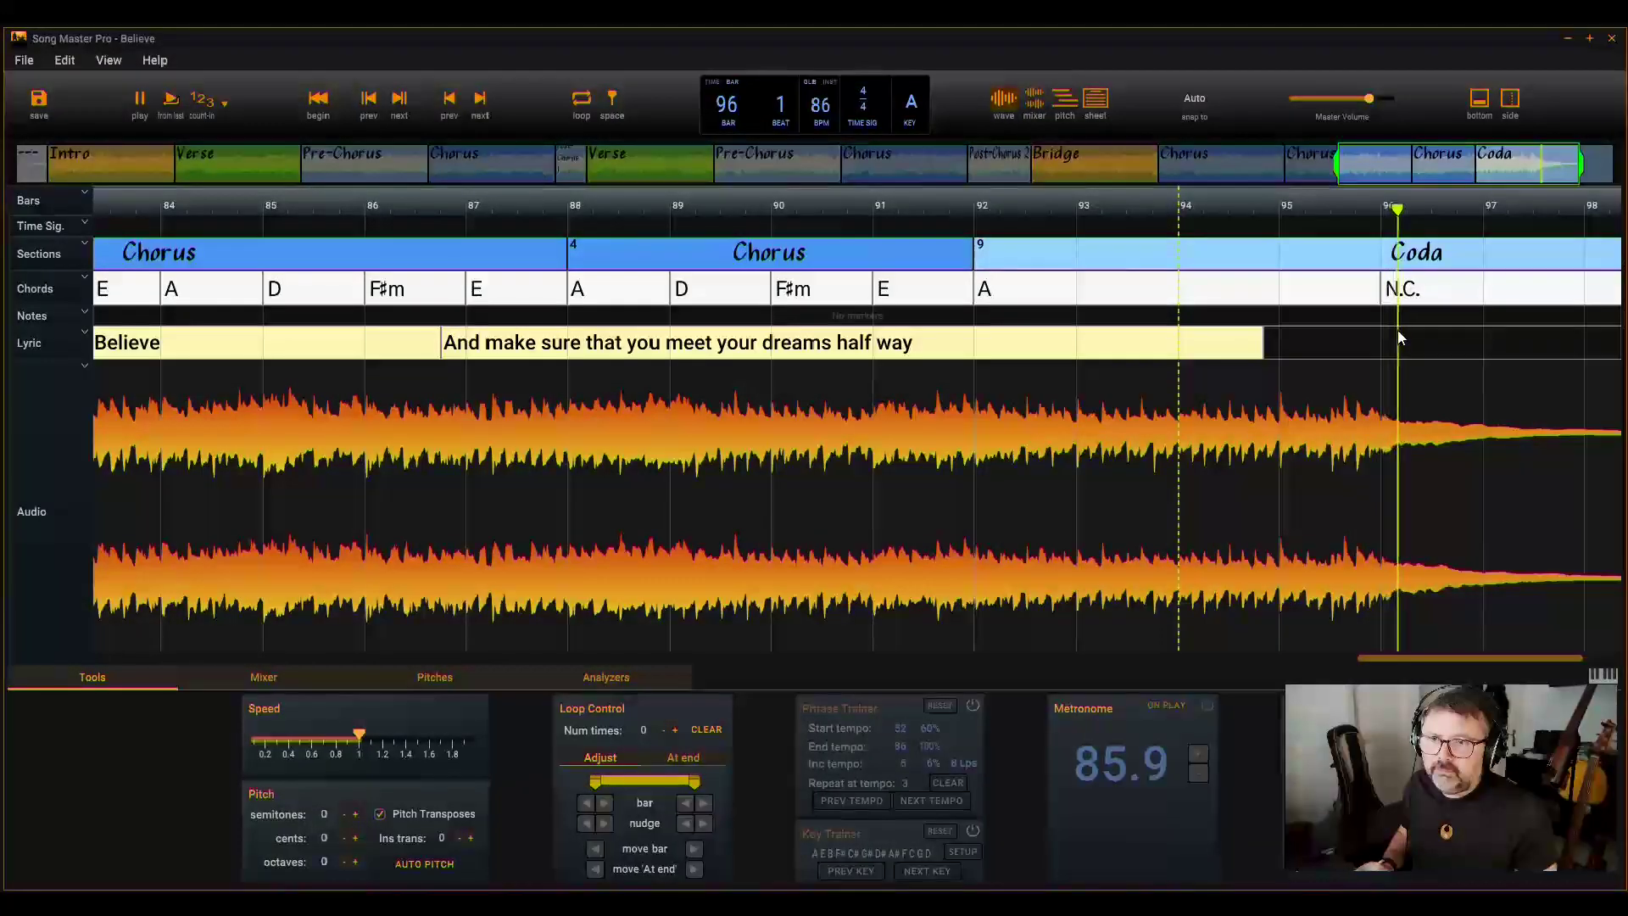
pyautogui.press('space')
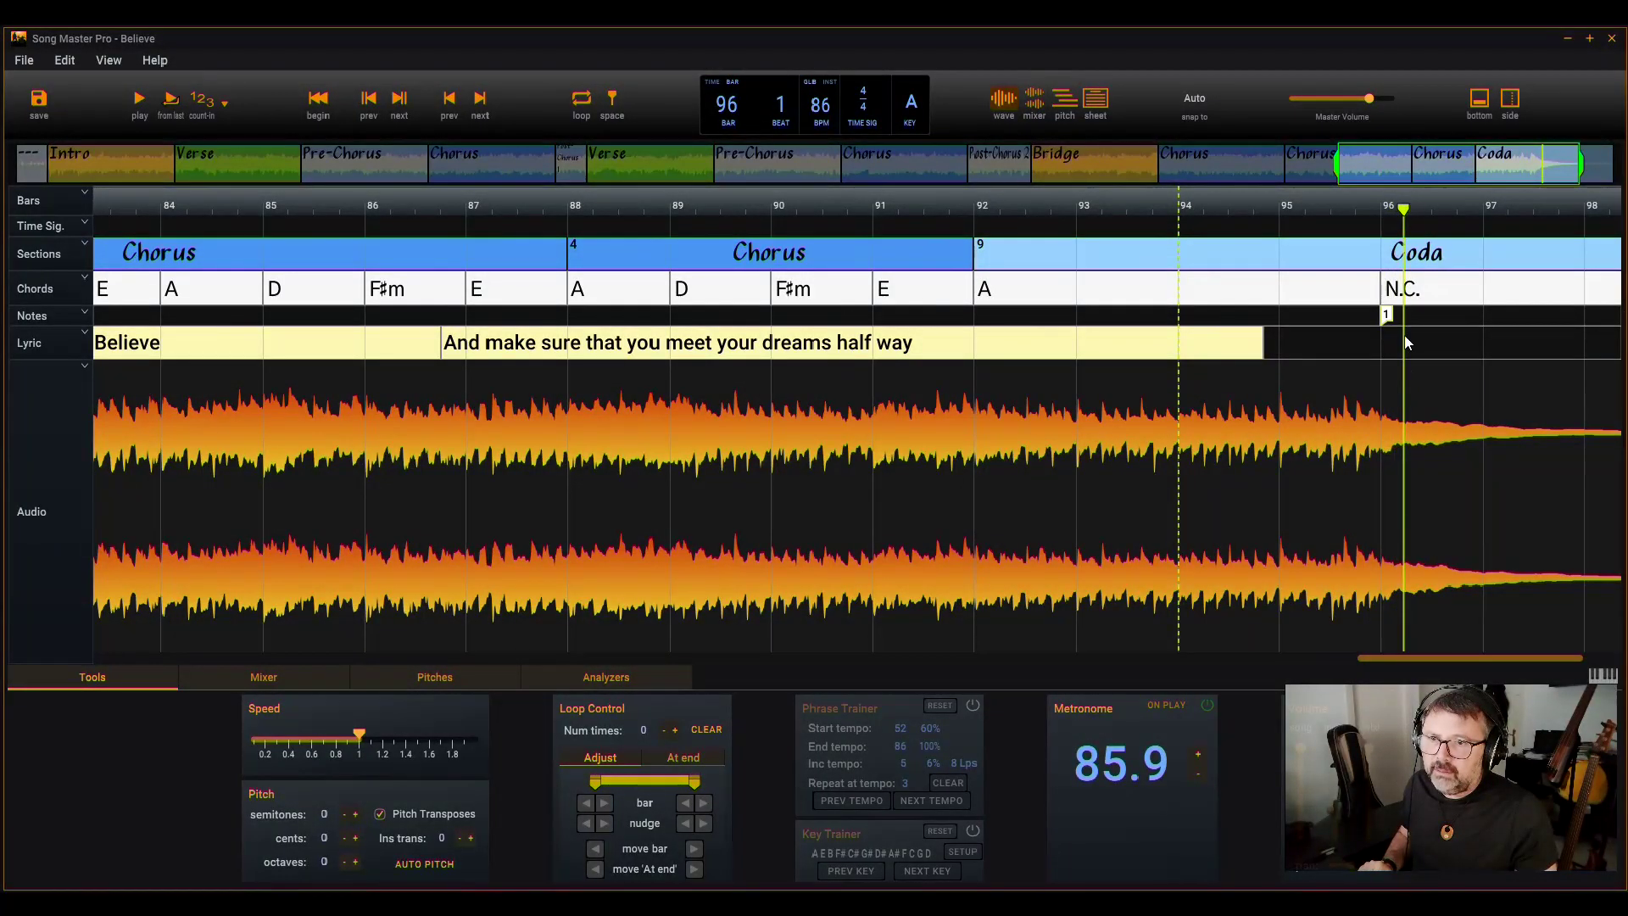
# - Add a note marker with the text 0 at bar 96, where the N.C. chord starts in the Coda
pyautogui.doubleClick(1388, 321)
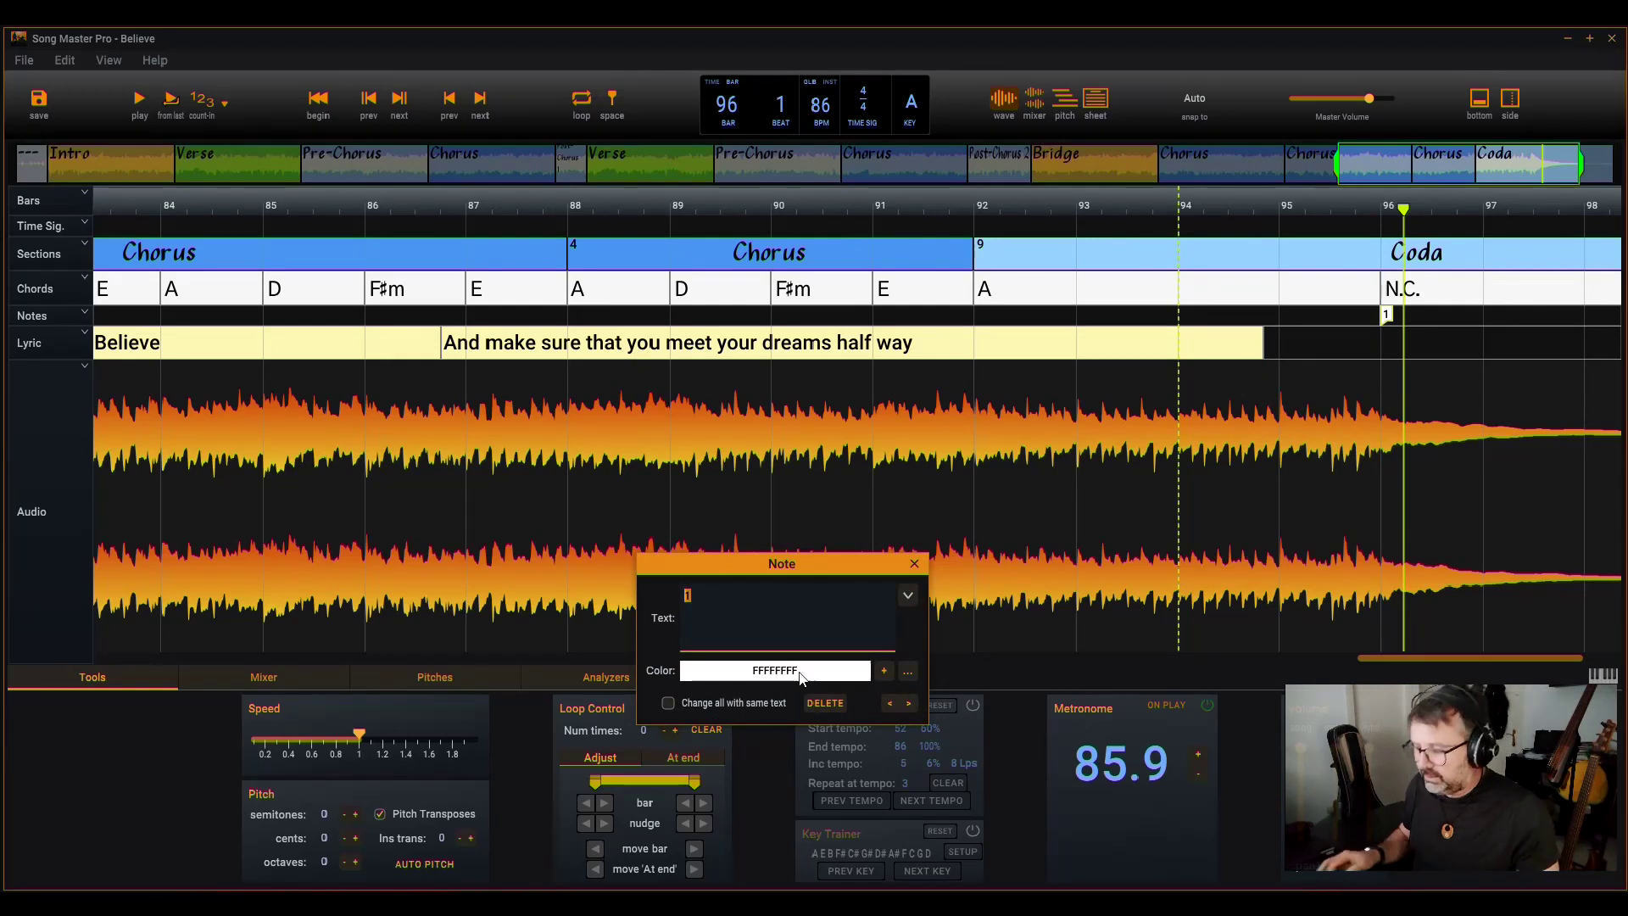
pyautogui.write('=')
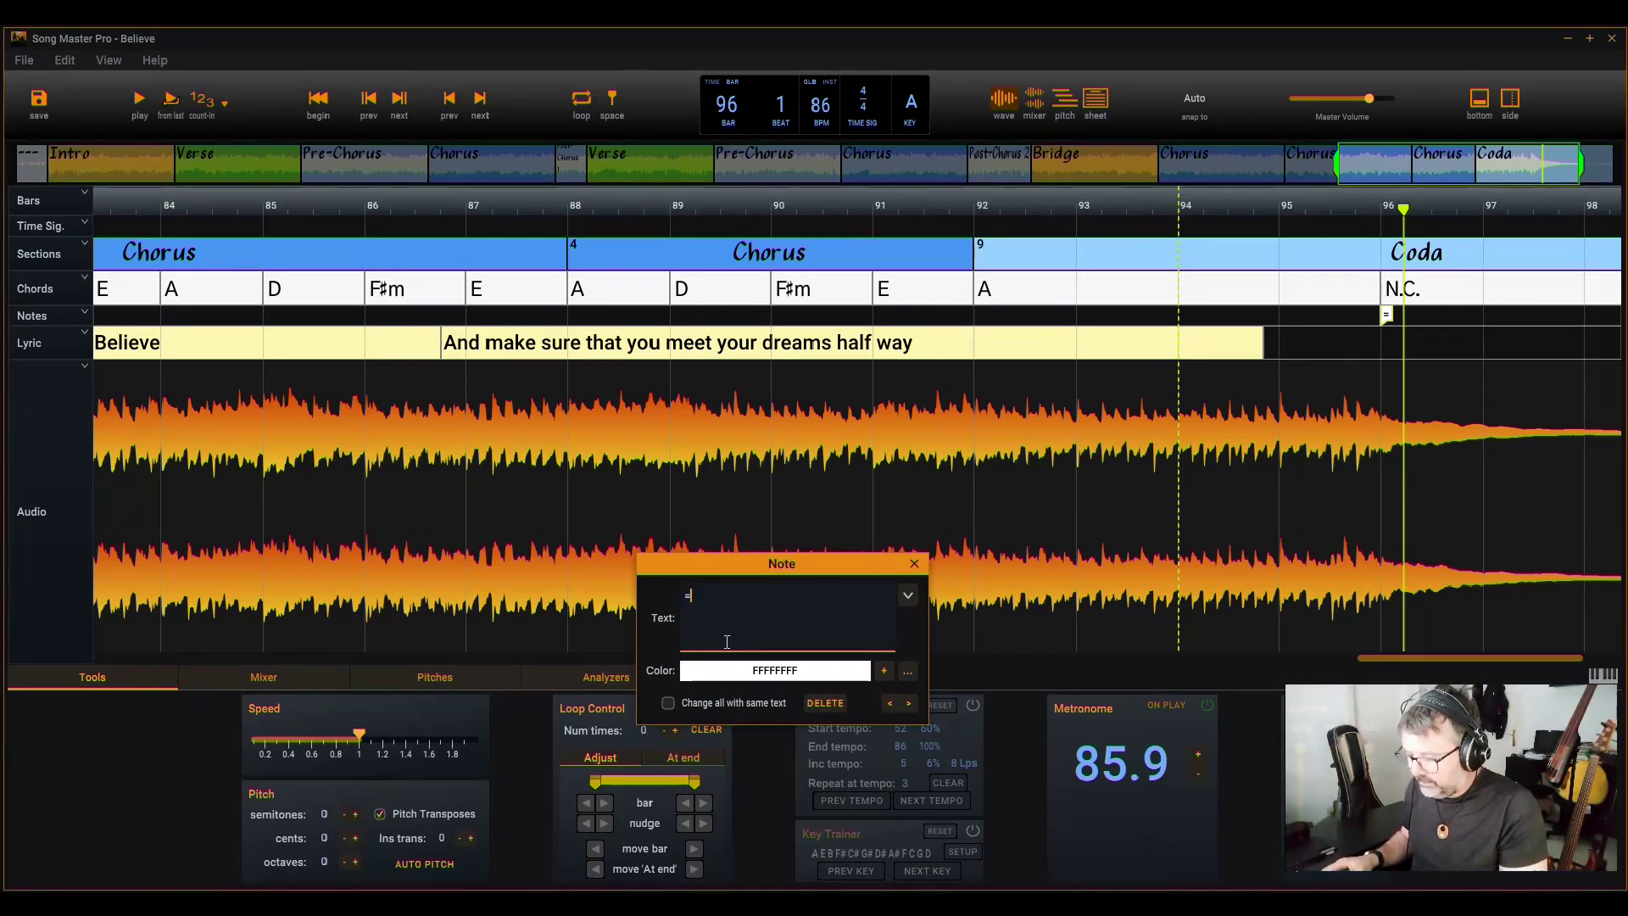
pyautogui.write('0')
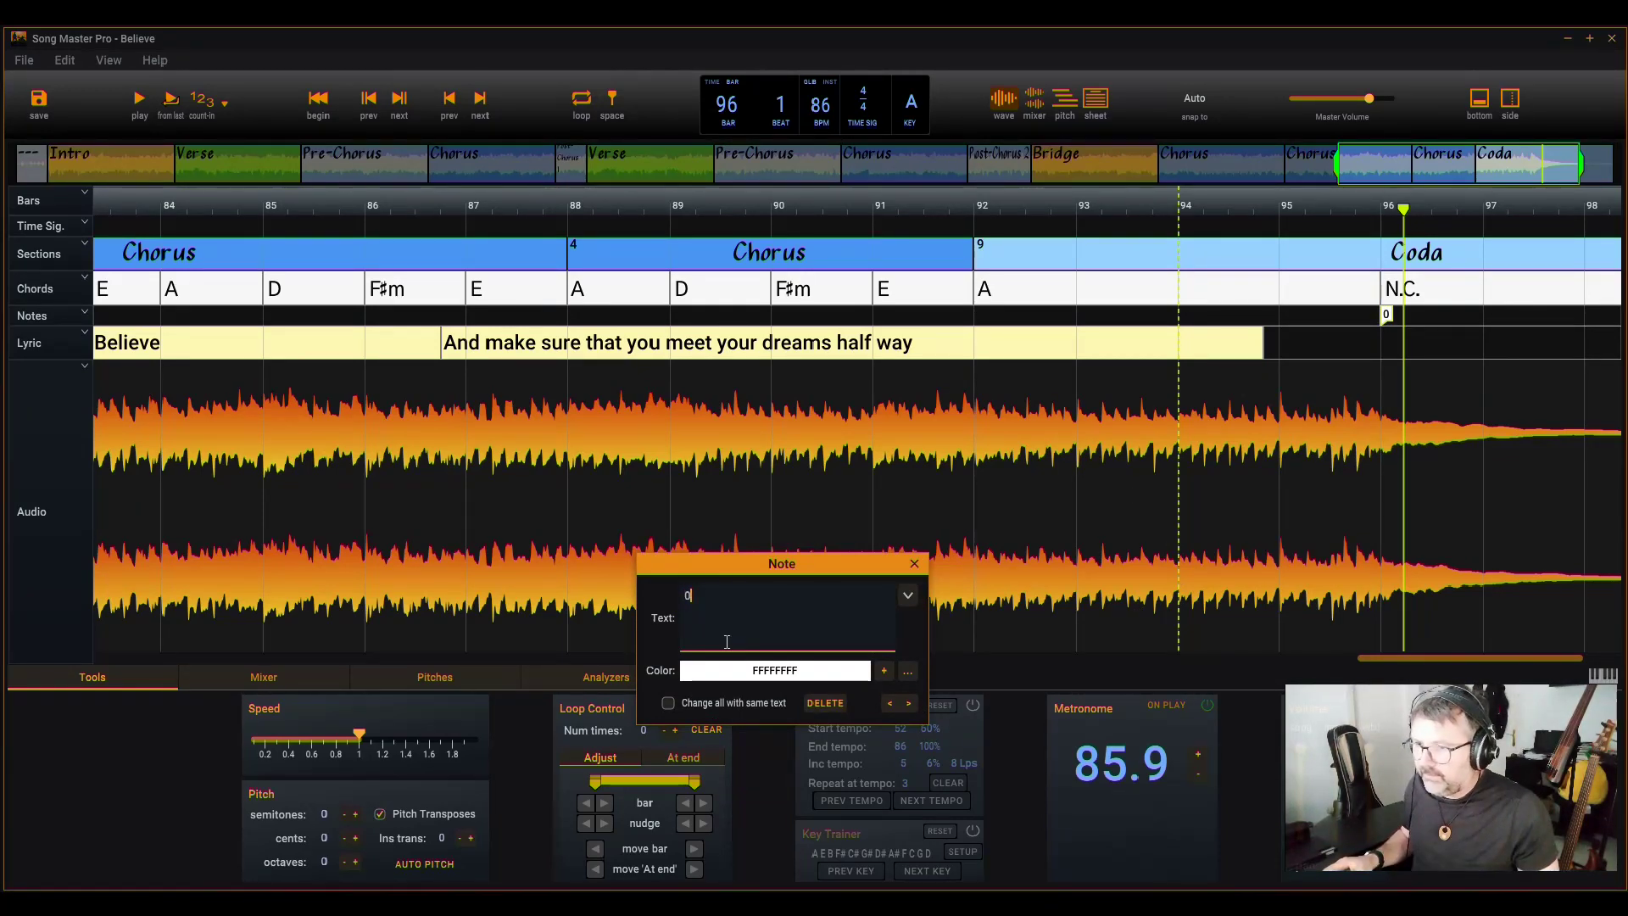
pyautogui.click(913, 562)
# - Play the end of the Coda twice from just before bar 95, checking the N.C. bars in the sheet view
pyautogui.click(1259, 501)
pyautogui.press('space')
pyautogui.press('s')
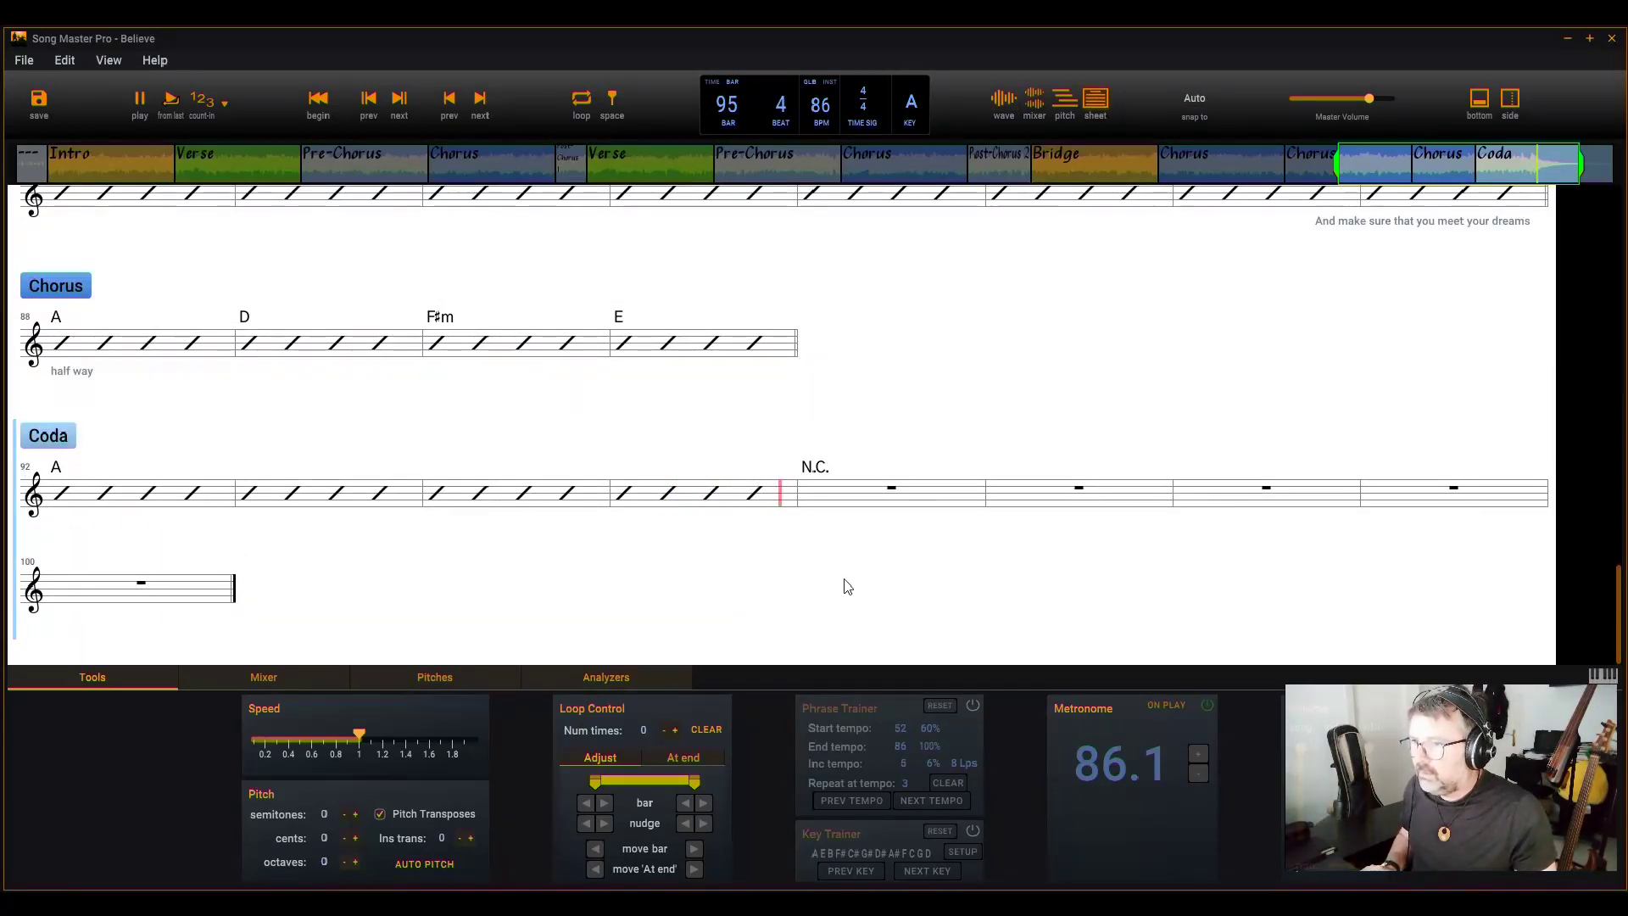
pyautogui.press('space')
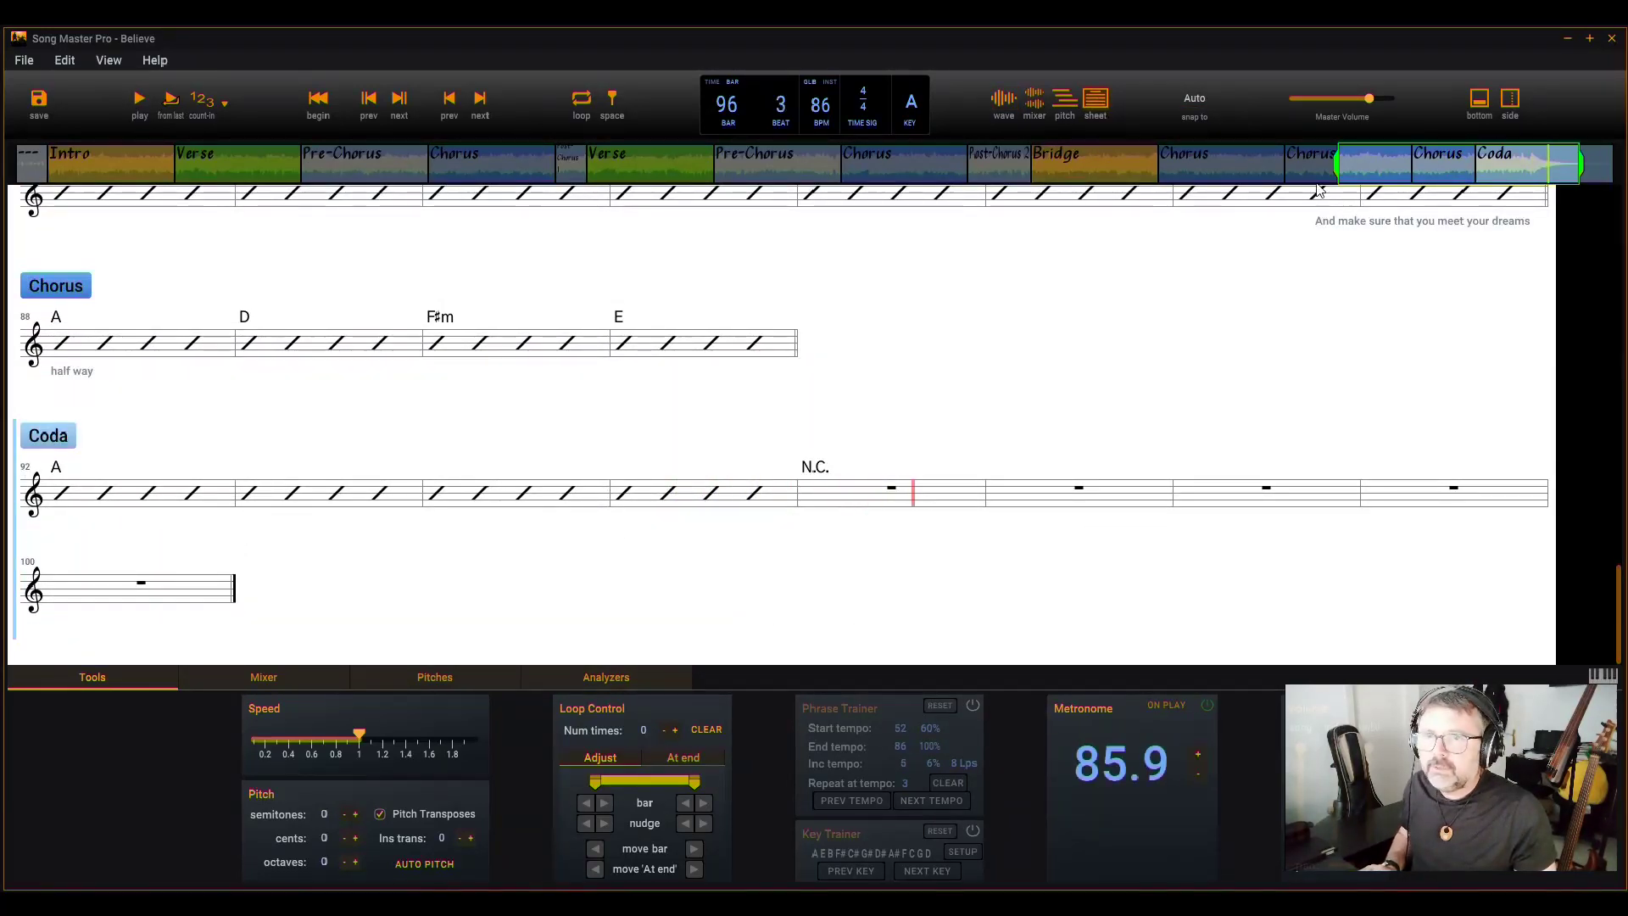
pyautogui.click(1015, 98)
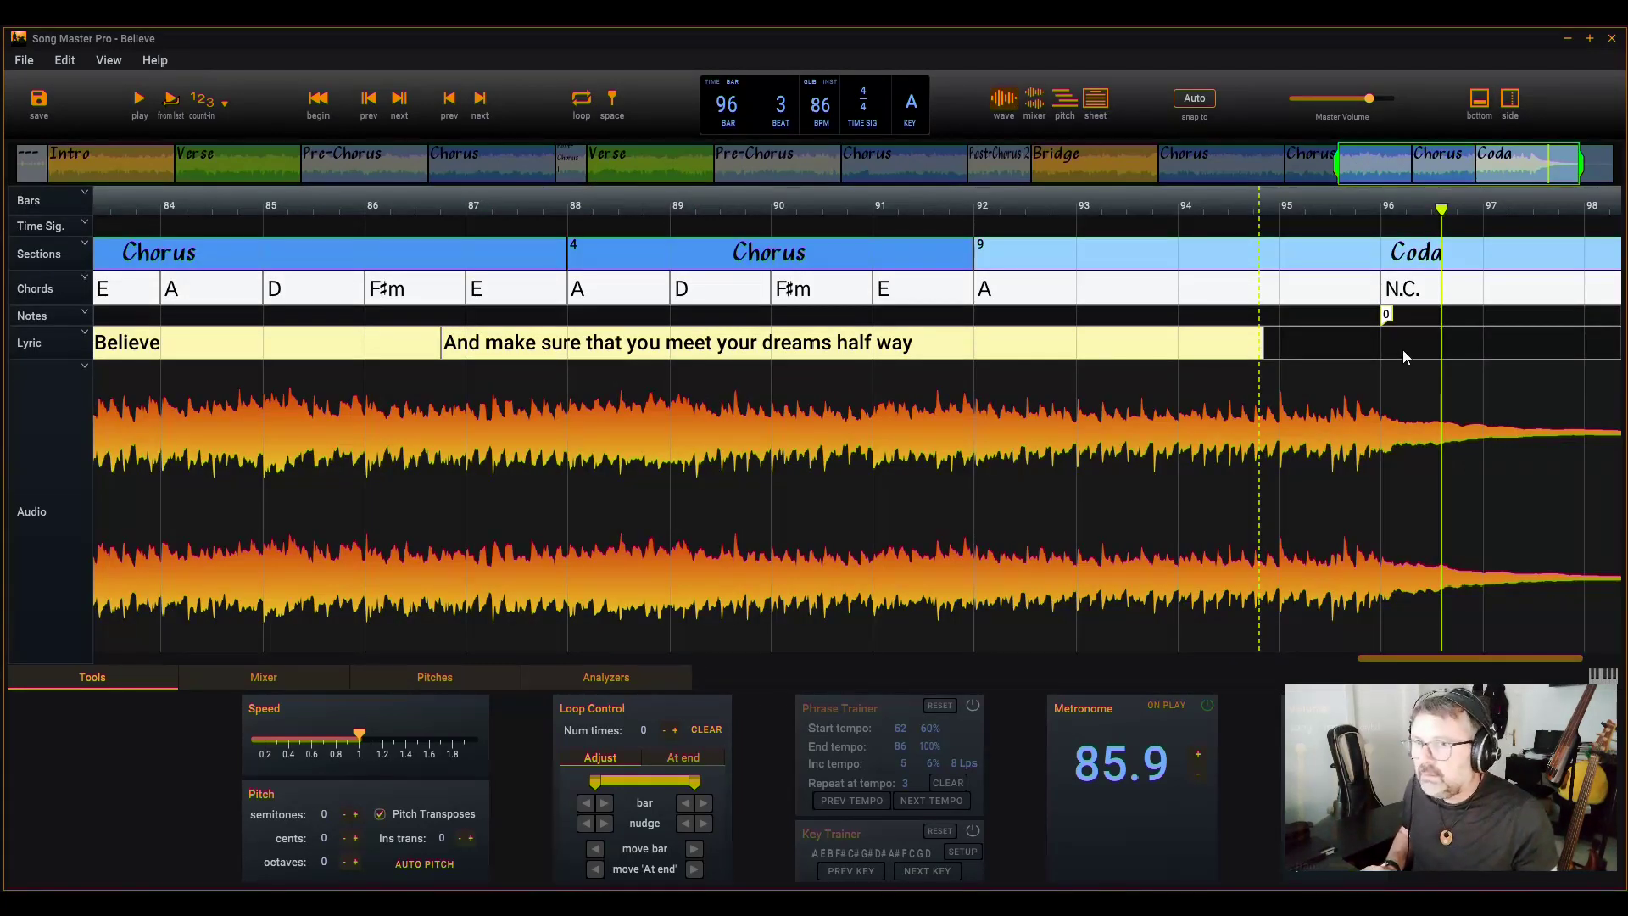
pyautogui.moveTo(1387, 316)
pyautogui.mouseDown()
pyautogui.moveTo(1435, 327)
pyautogui.moveTo(1388, 320)
pyautogui.mouseUp()
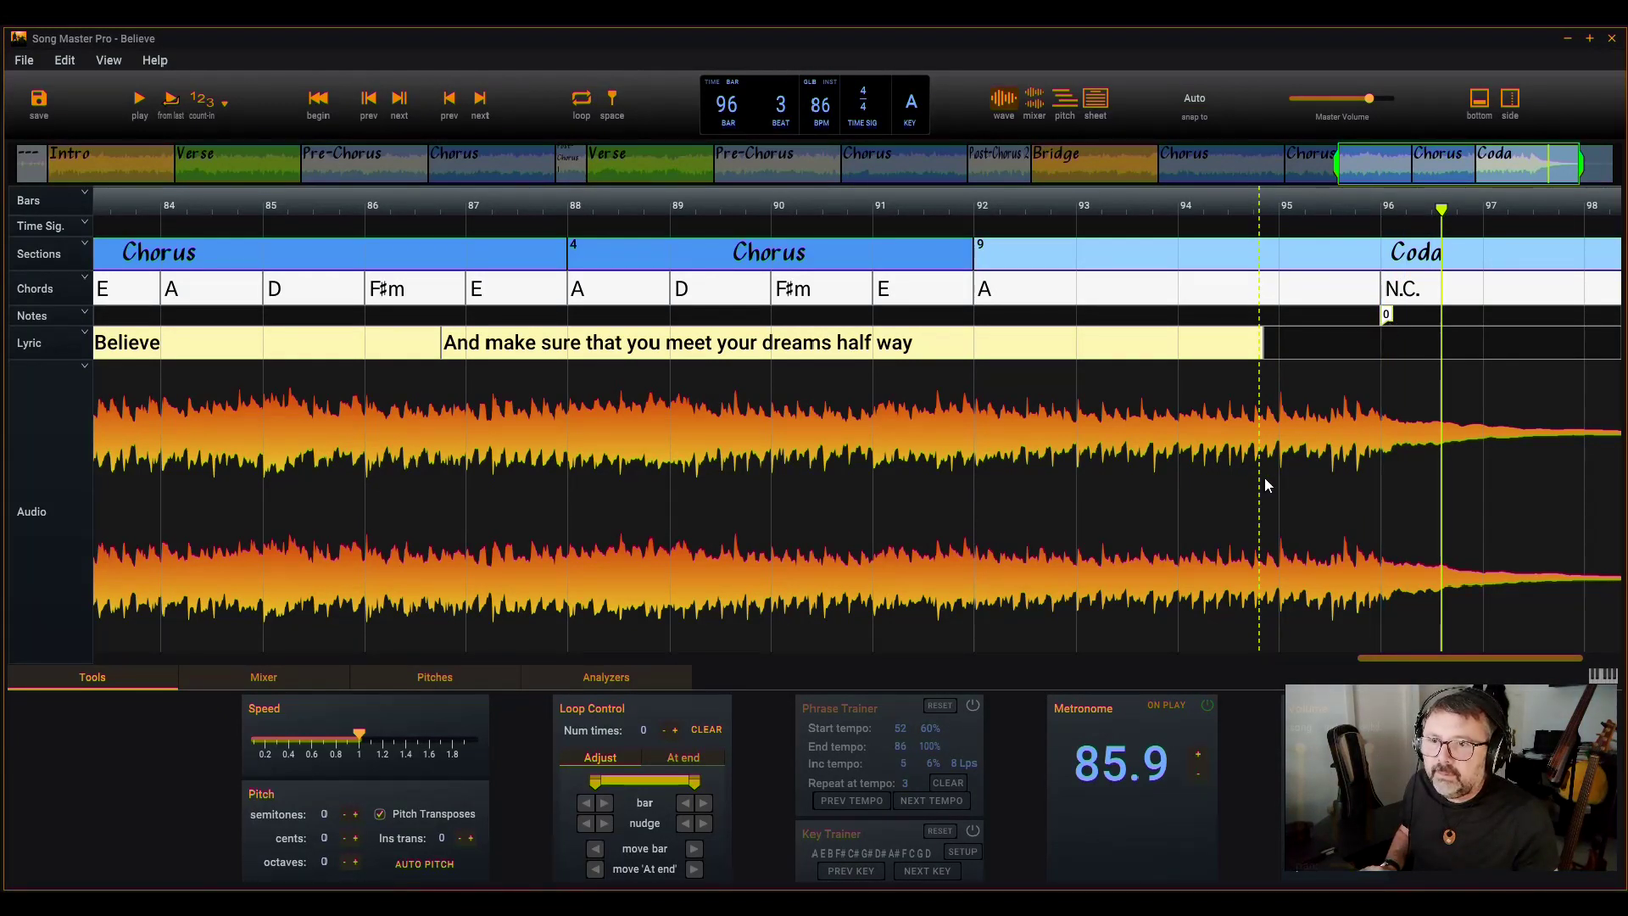
pyautogui.click(1264, 485)
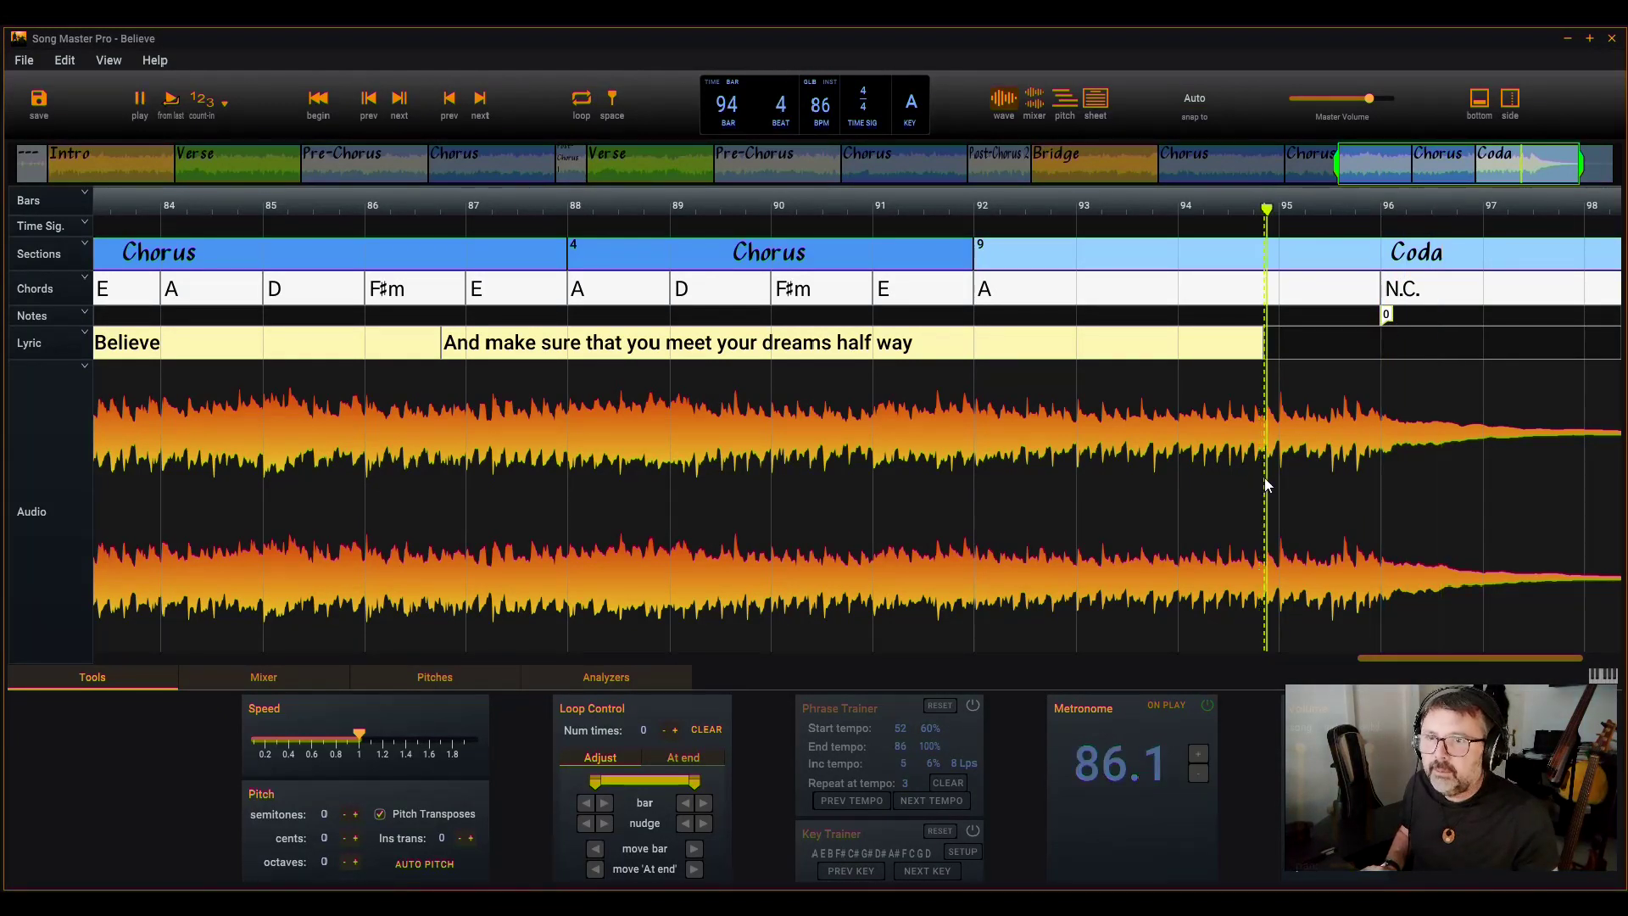
pyautogui.click(1095, 98)
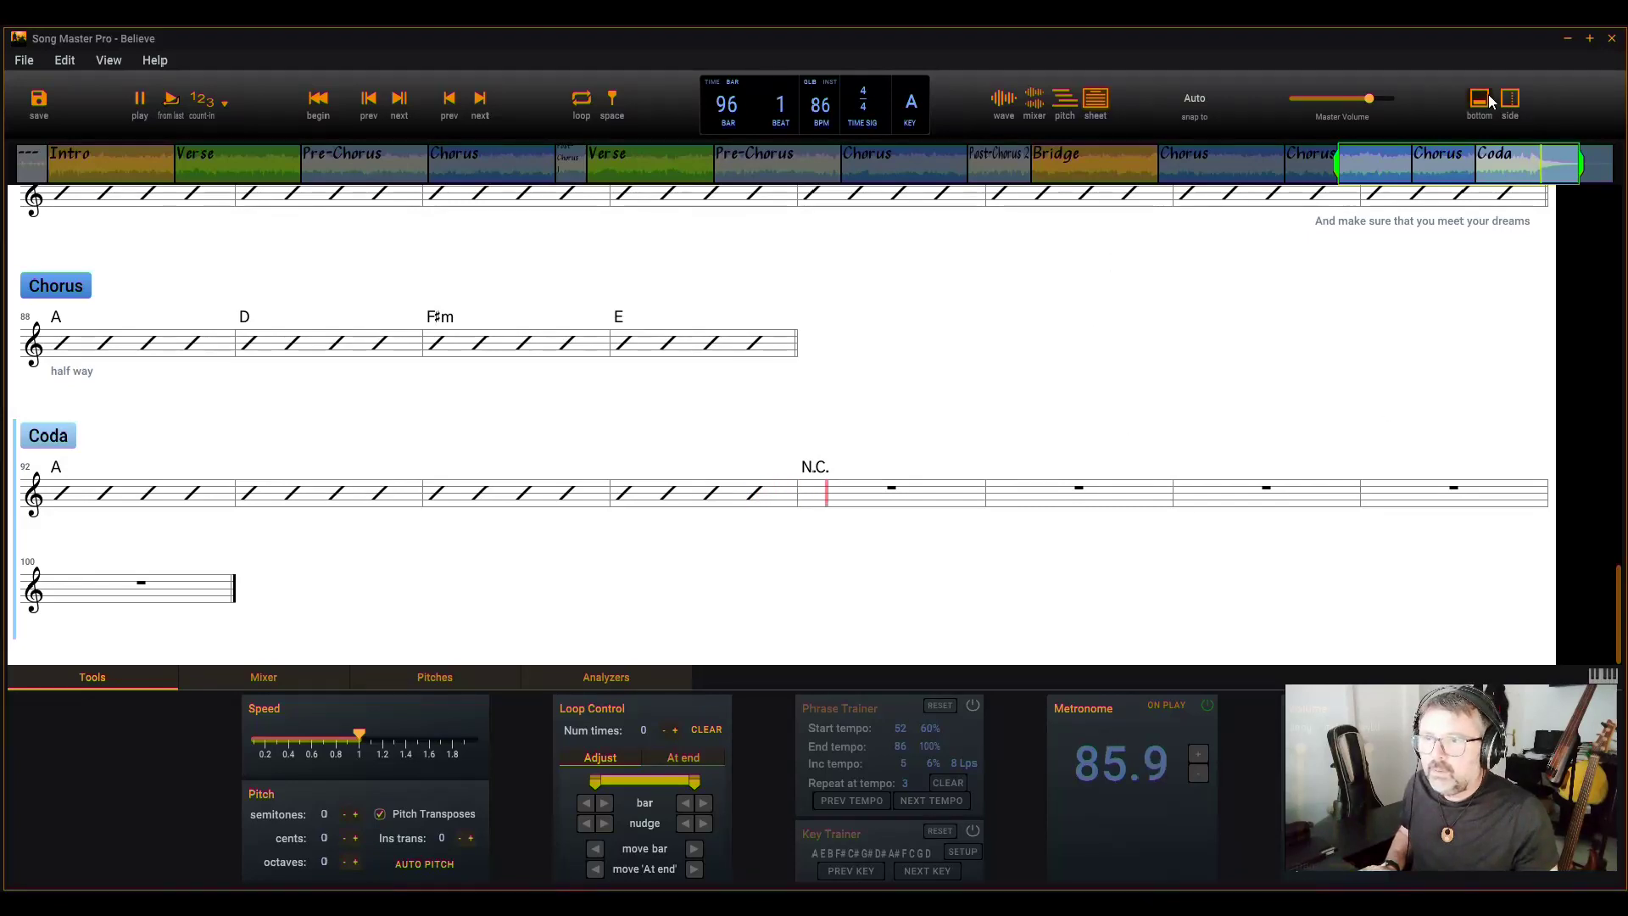
pyautogui.press('space')
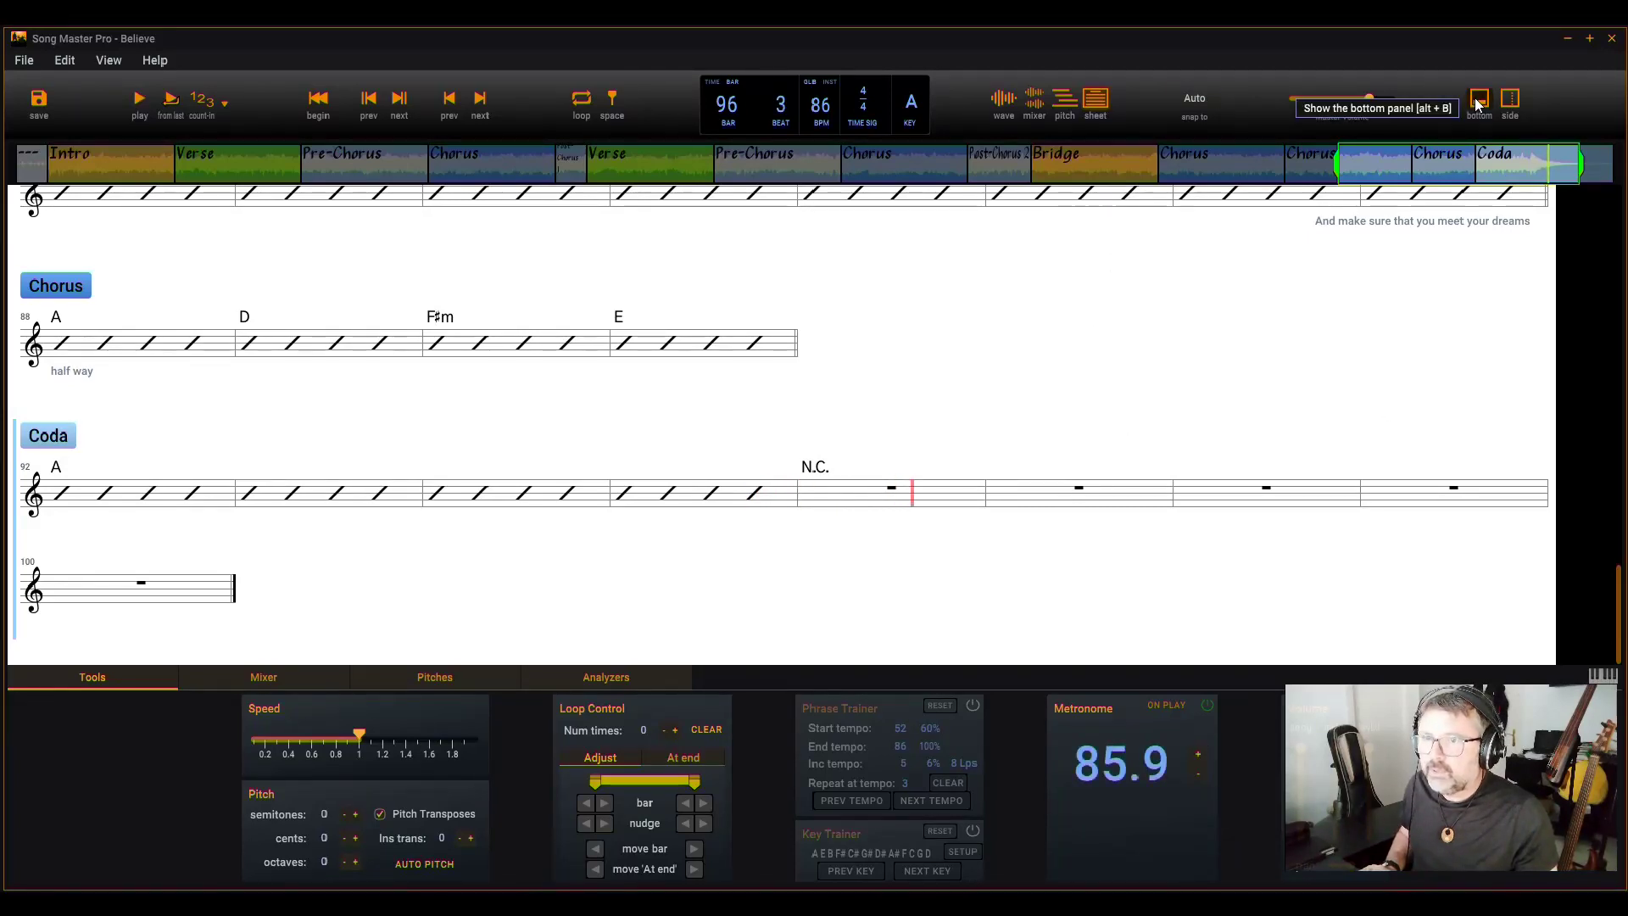
# - View the sheet without the bottom panel, toggle the side panel, and return to the waveform view with the bottom panel shown
pyautogui.click(1476, 103)
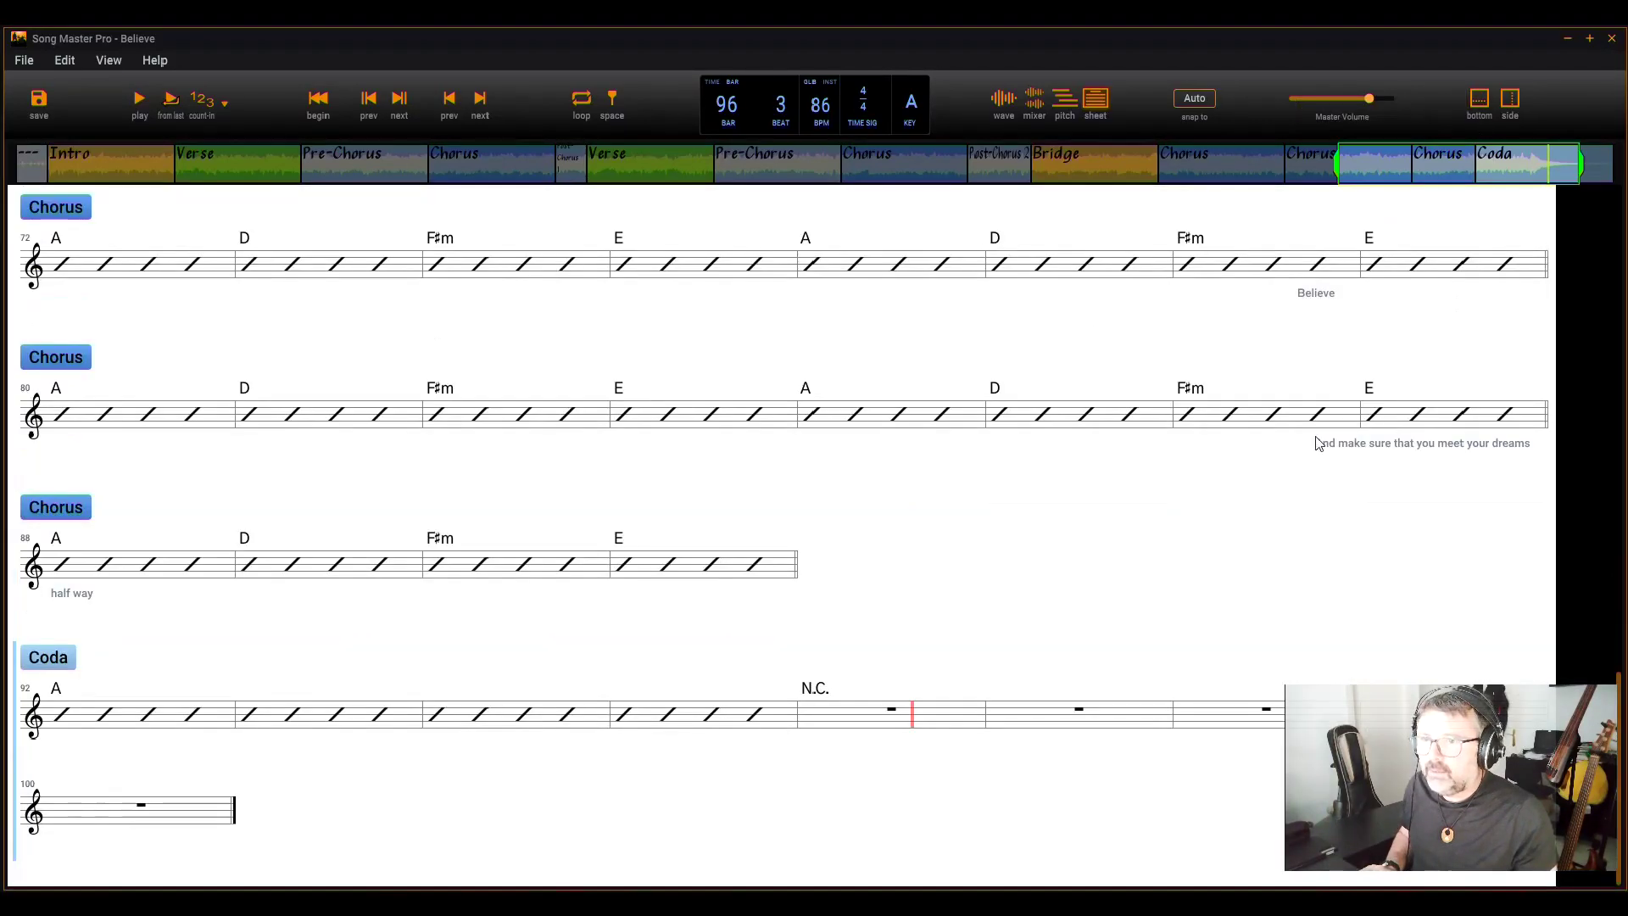
pyautogui.click(1510, 100)
pyautogui.click(1508, 103)
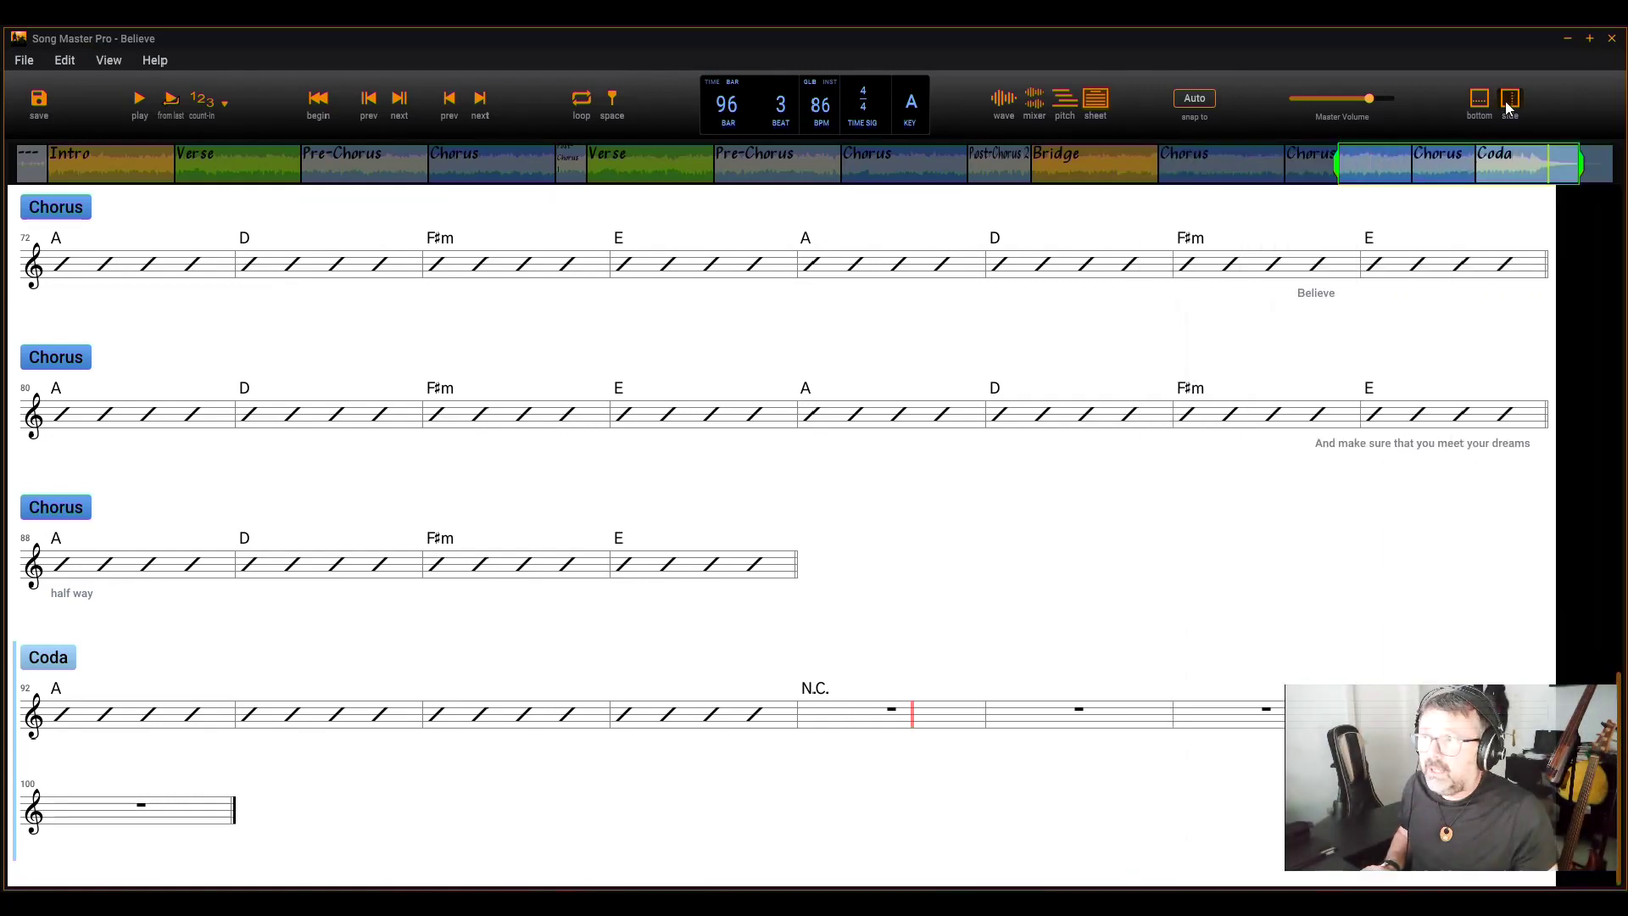
pyautogui.click(1004, 102)
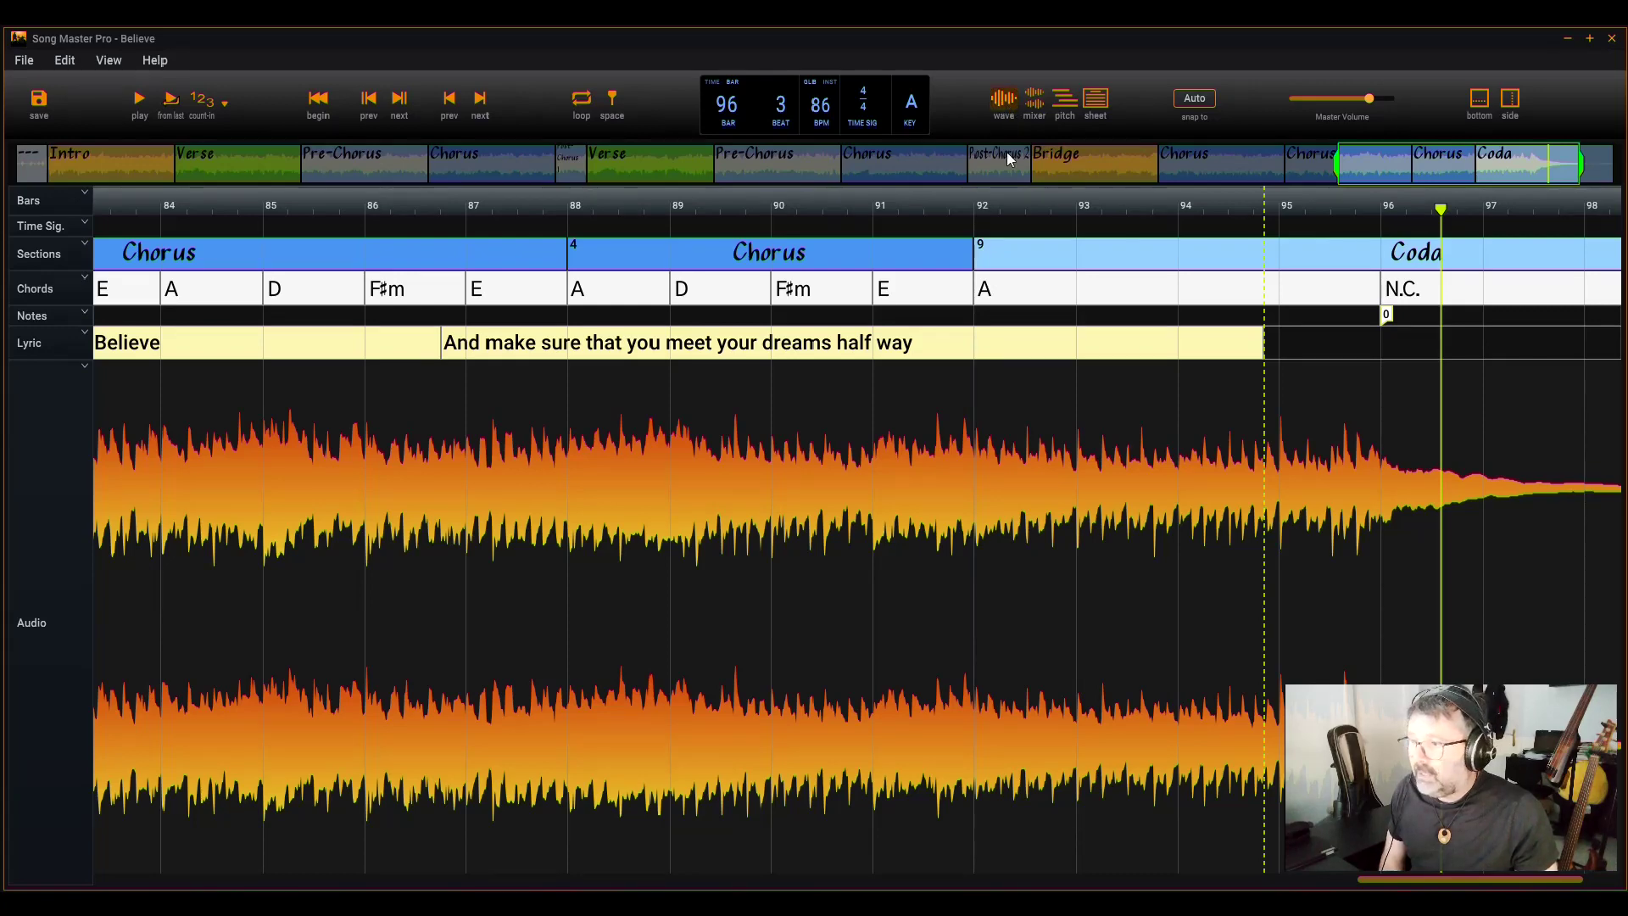
pyautogui.click(1480, 99)
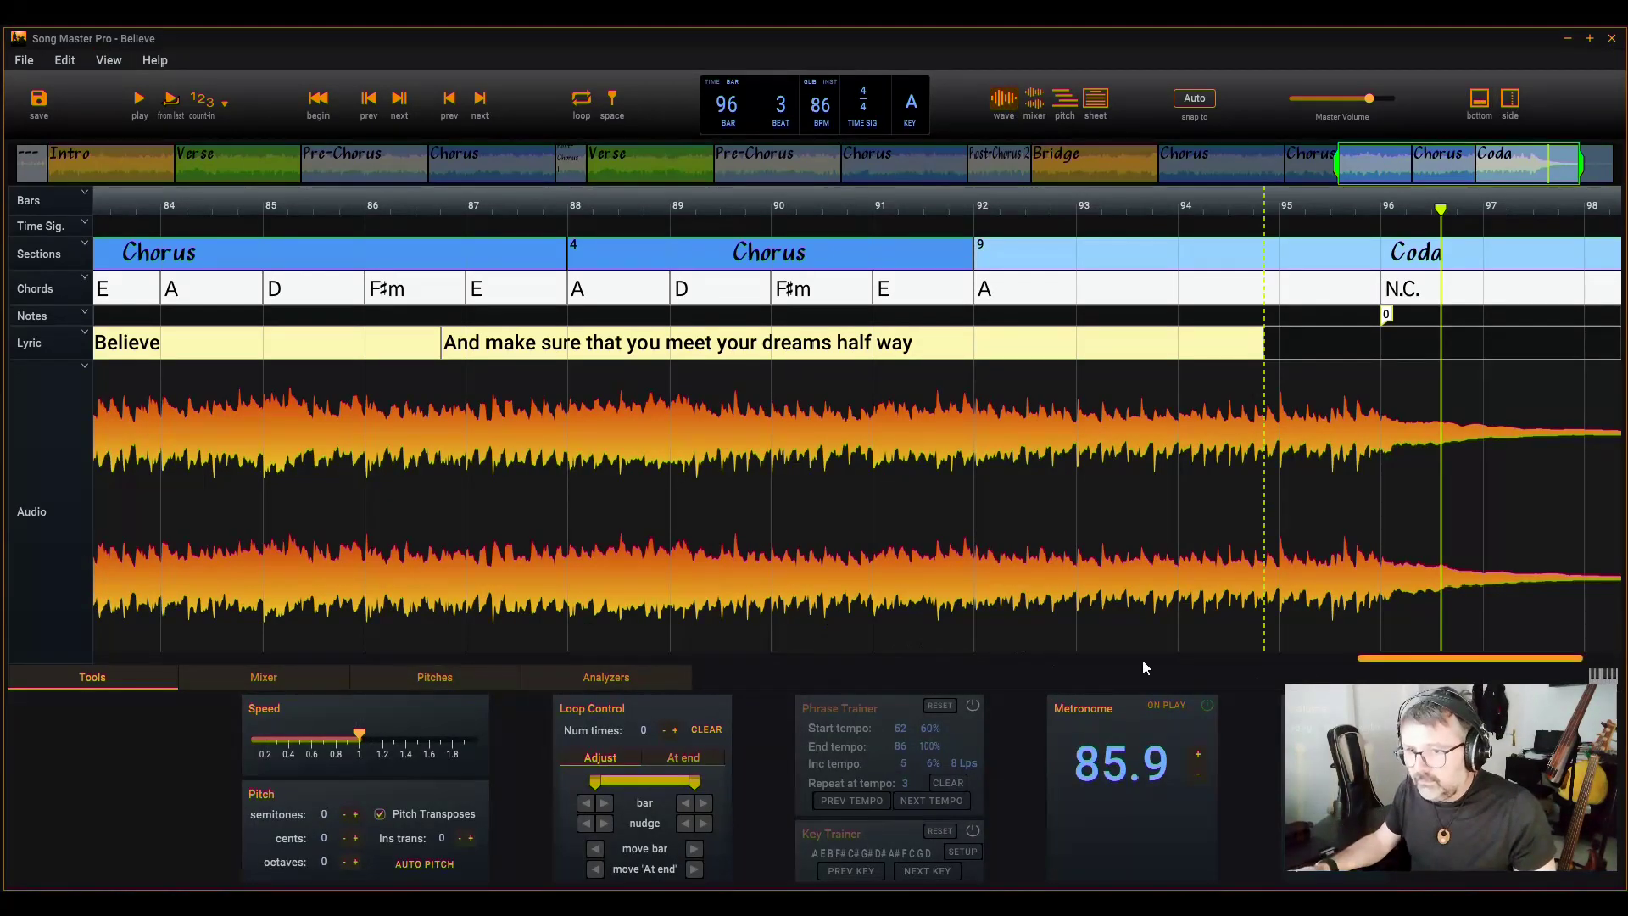
# - Return to the song's beginning with the playhead in bar 1, and generate stems for Drums, Bass, the rest and Vocals
pyautogui.moveTo(1375, 658); pyautogui.dragTo(68, 656)
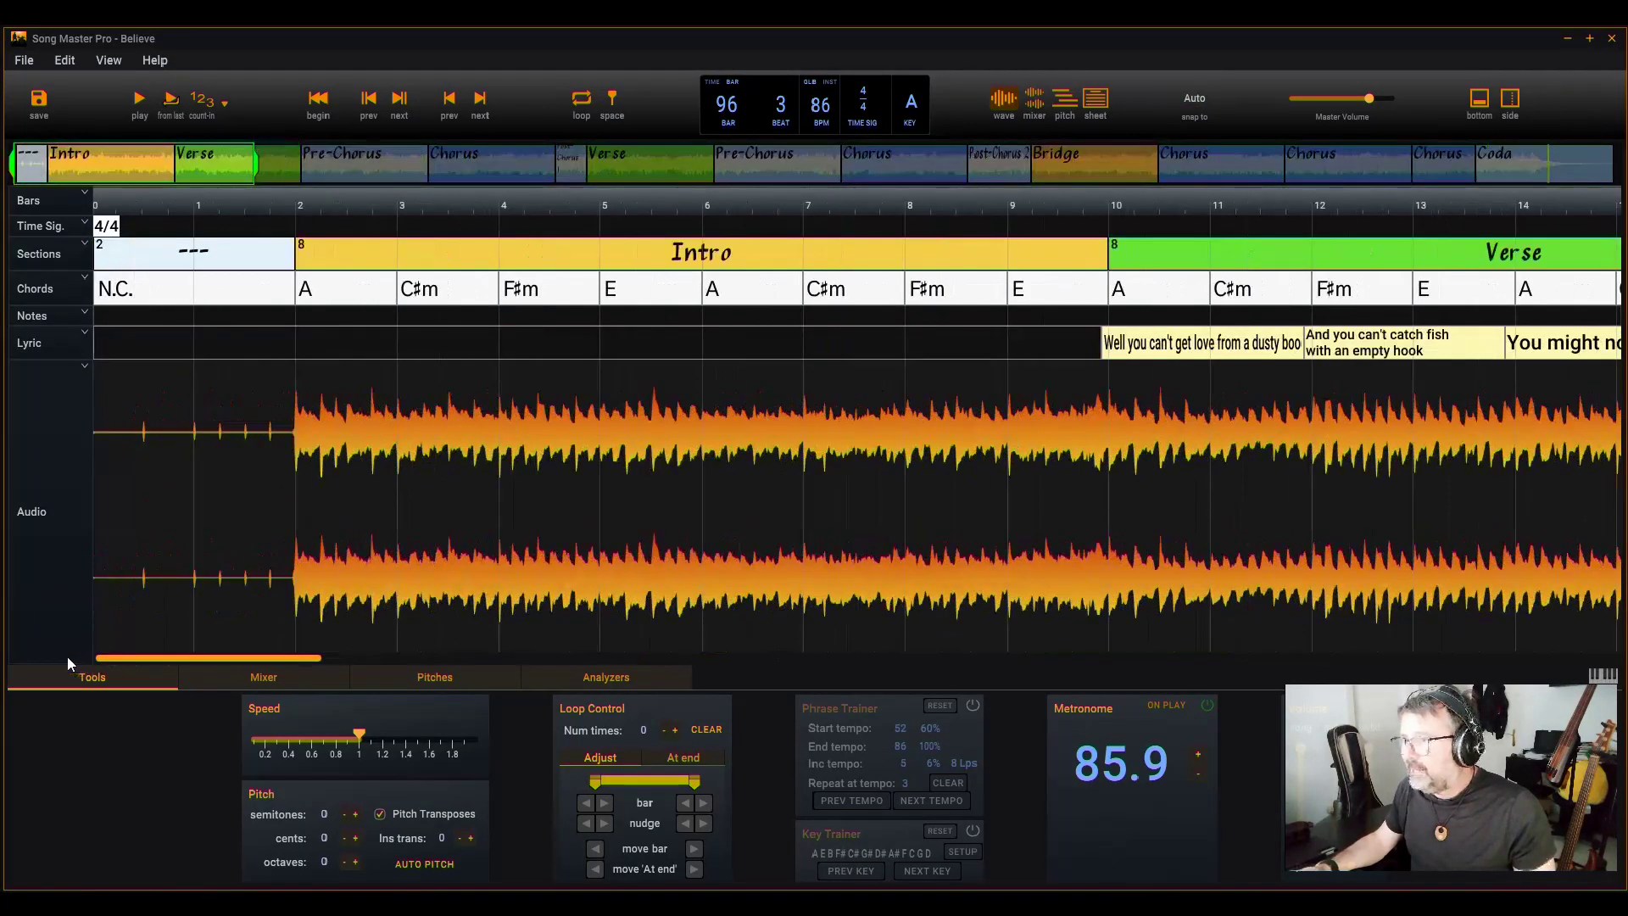
pyautogui.click(231, 443)
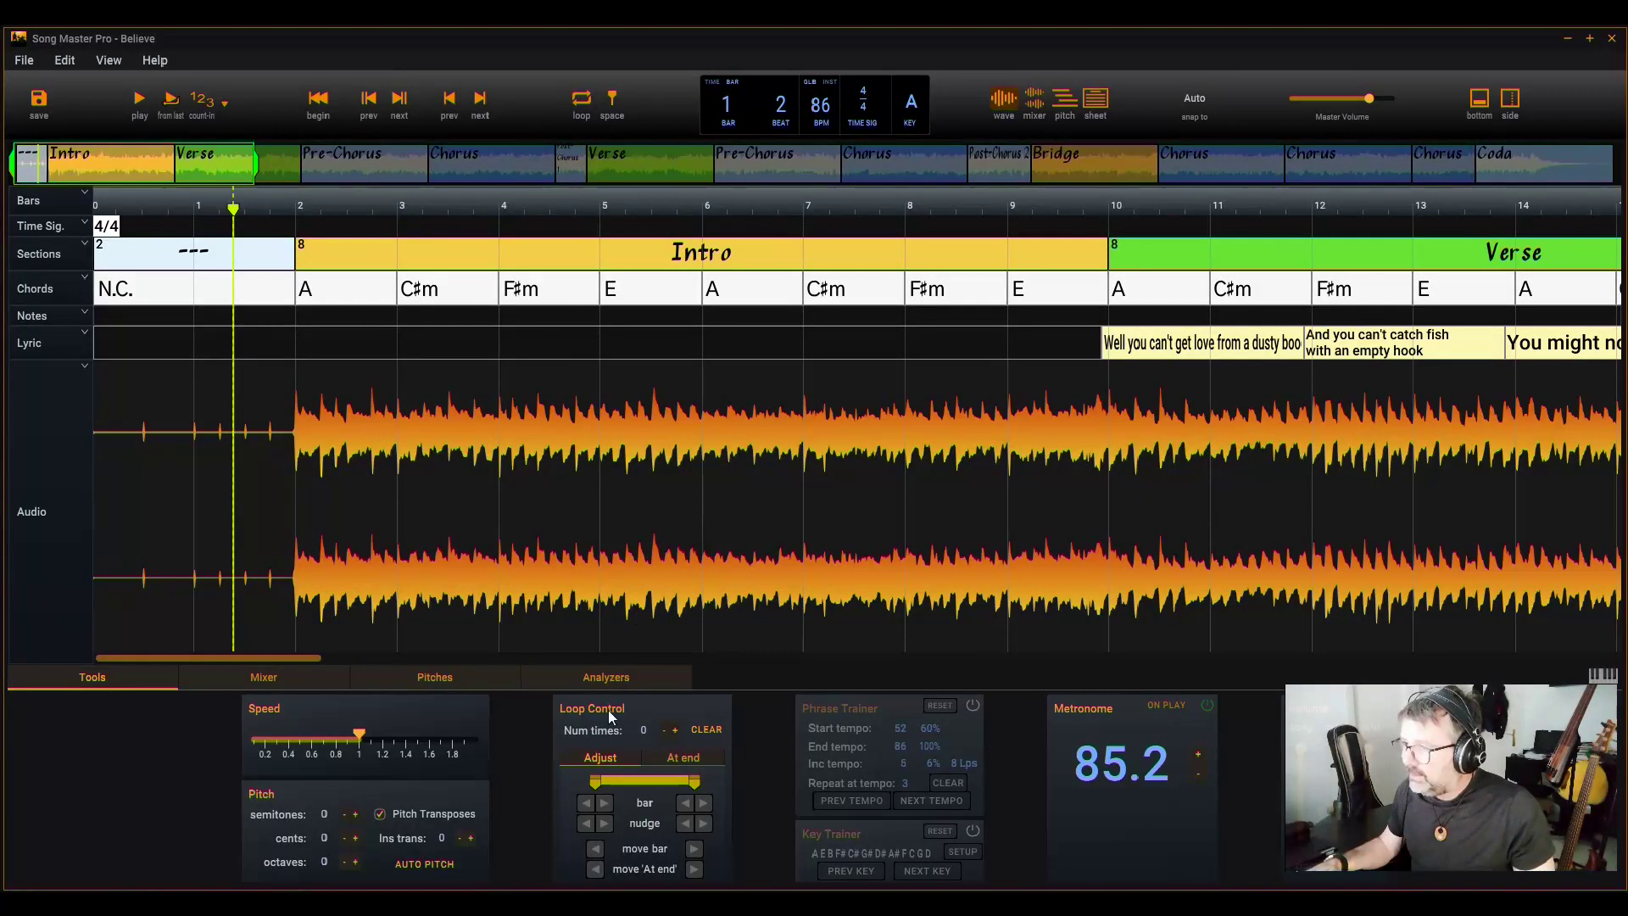
pyautogui.click(259, 680)
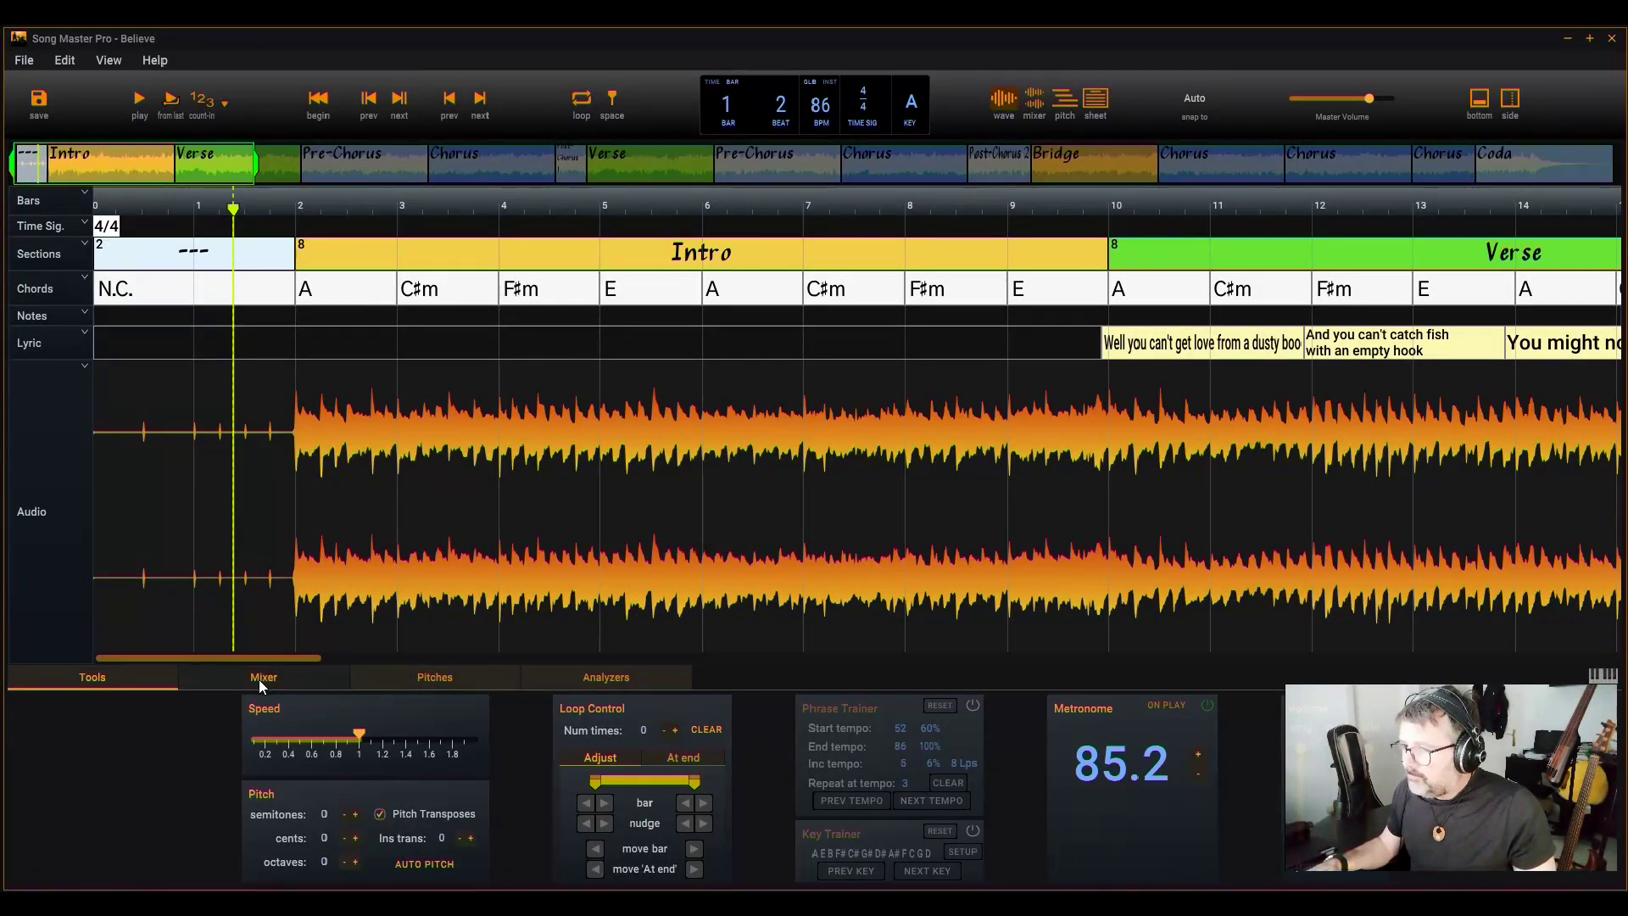
pyautogui.click(898, 763)
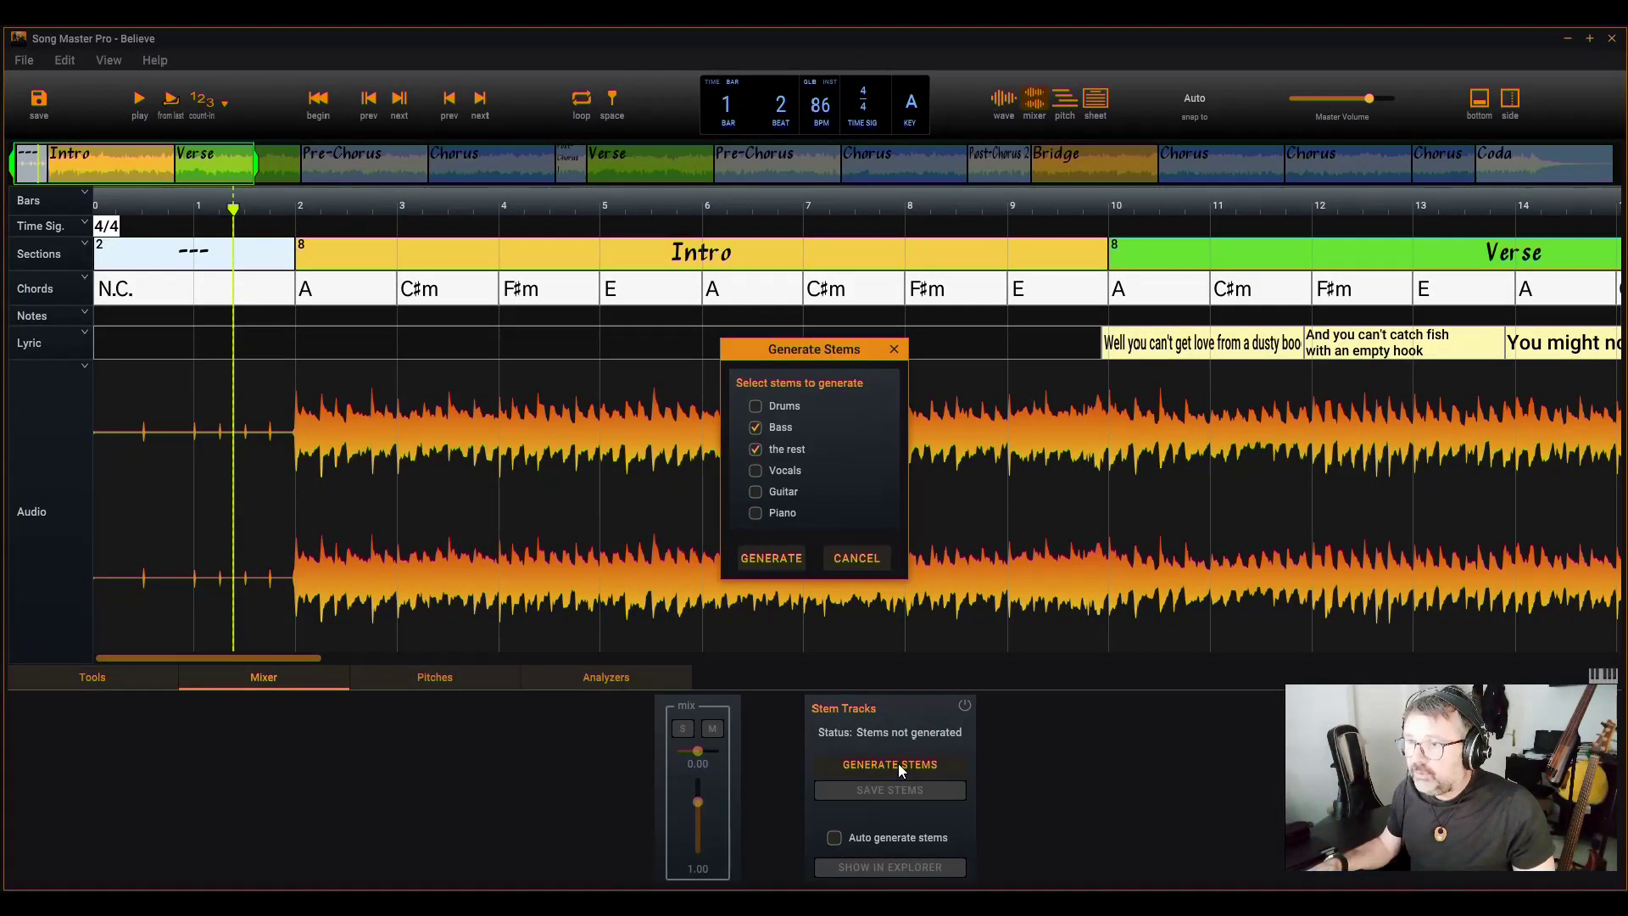
pyautogui.click(759, 472)
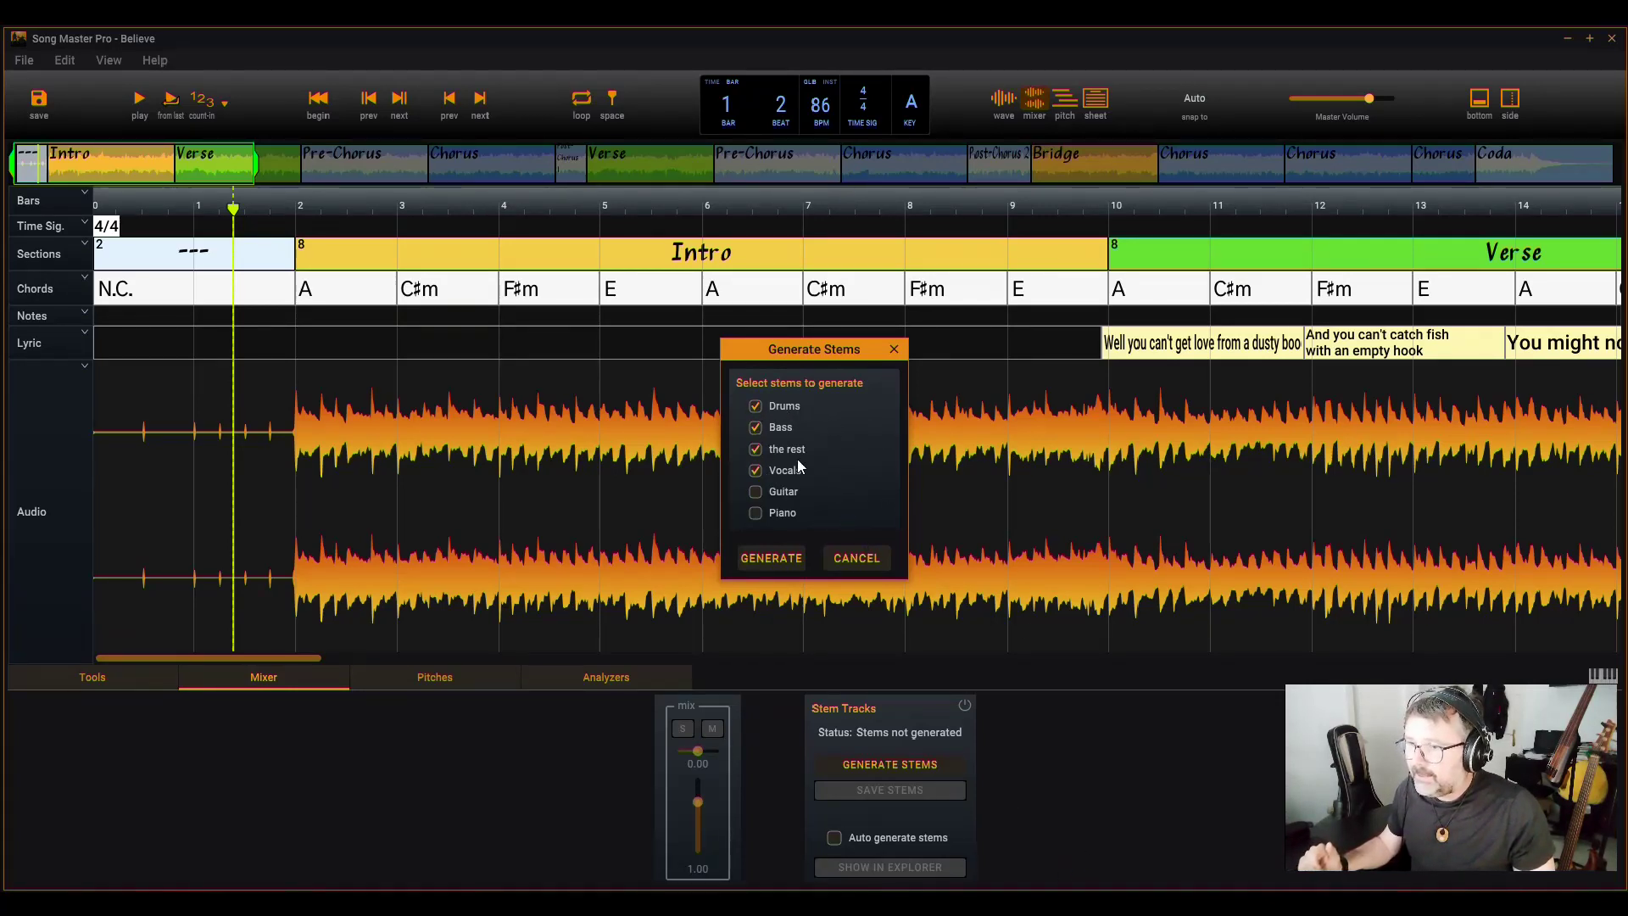
pyautogui.click(779, 556)
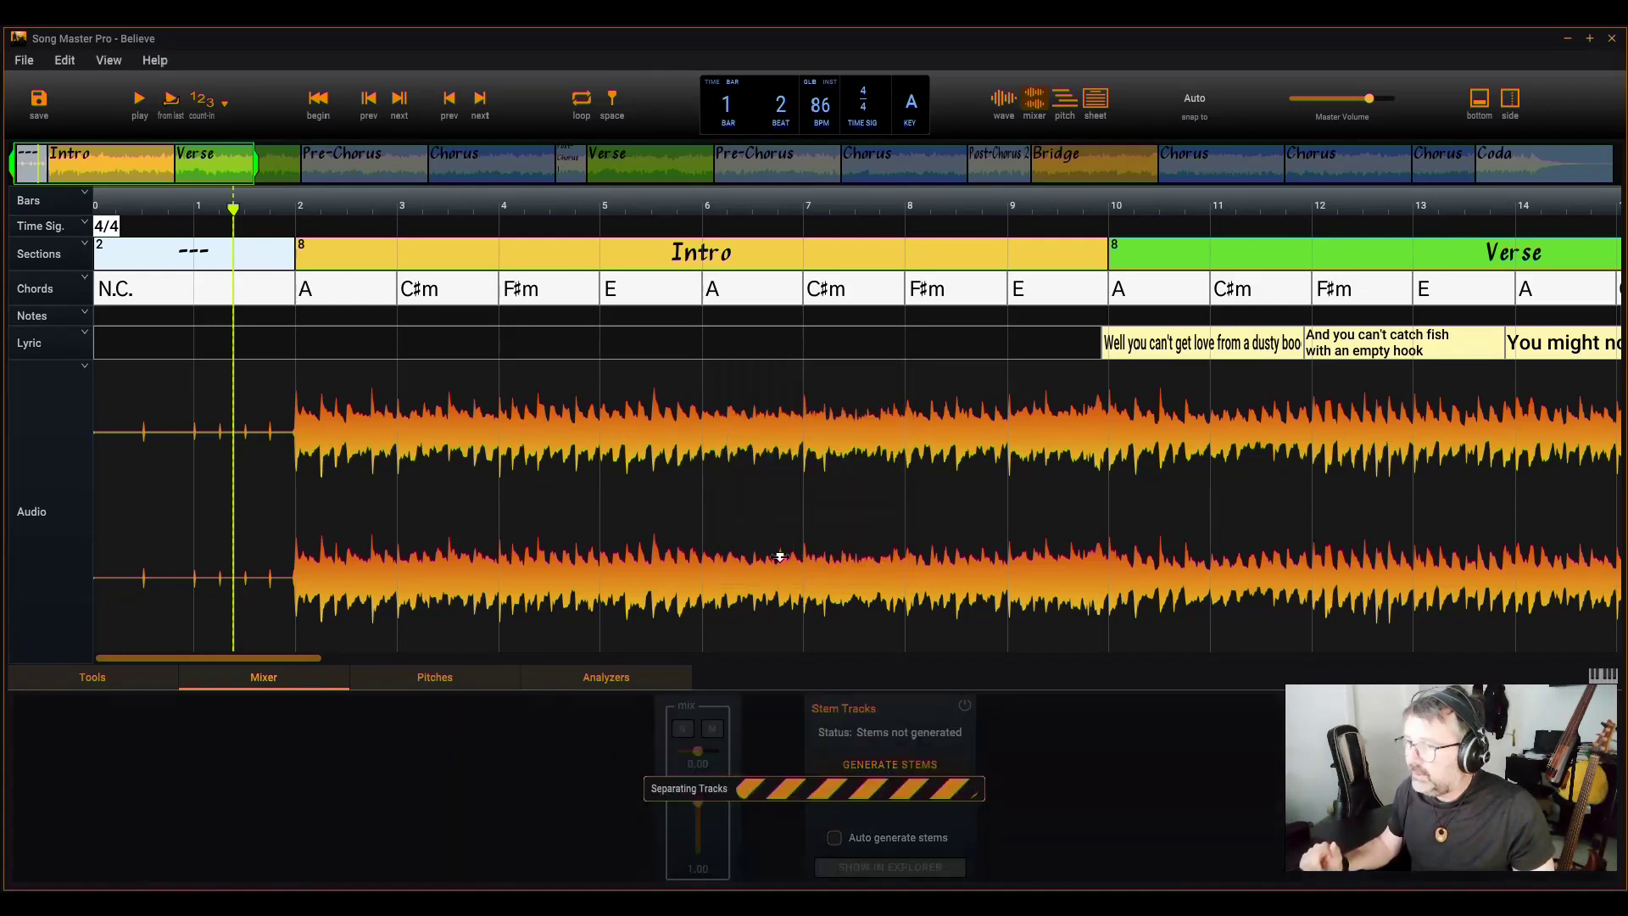
# - Play briefly from just before bar 6, and set a playback loop over bars 2 to 4 at the start of the Intro
pyautogui.click(694, 460)
pyautogui.press('space')
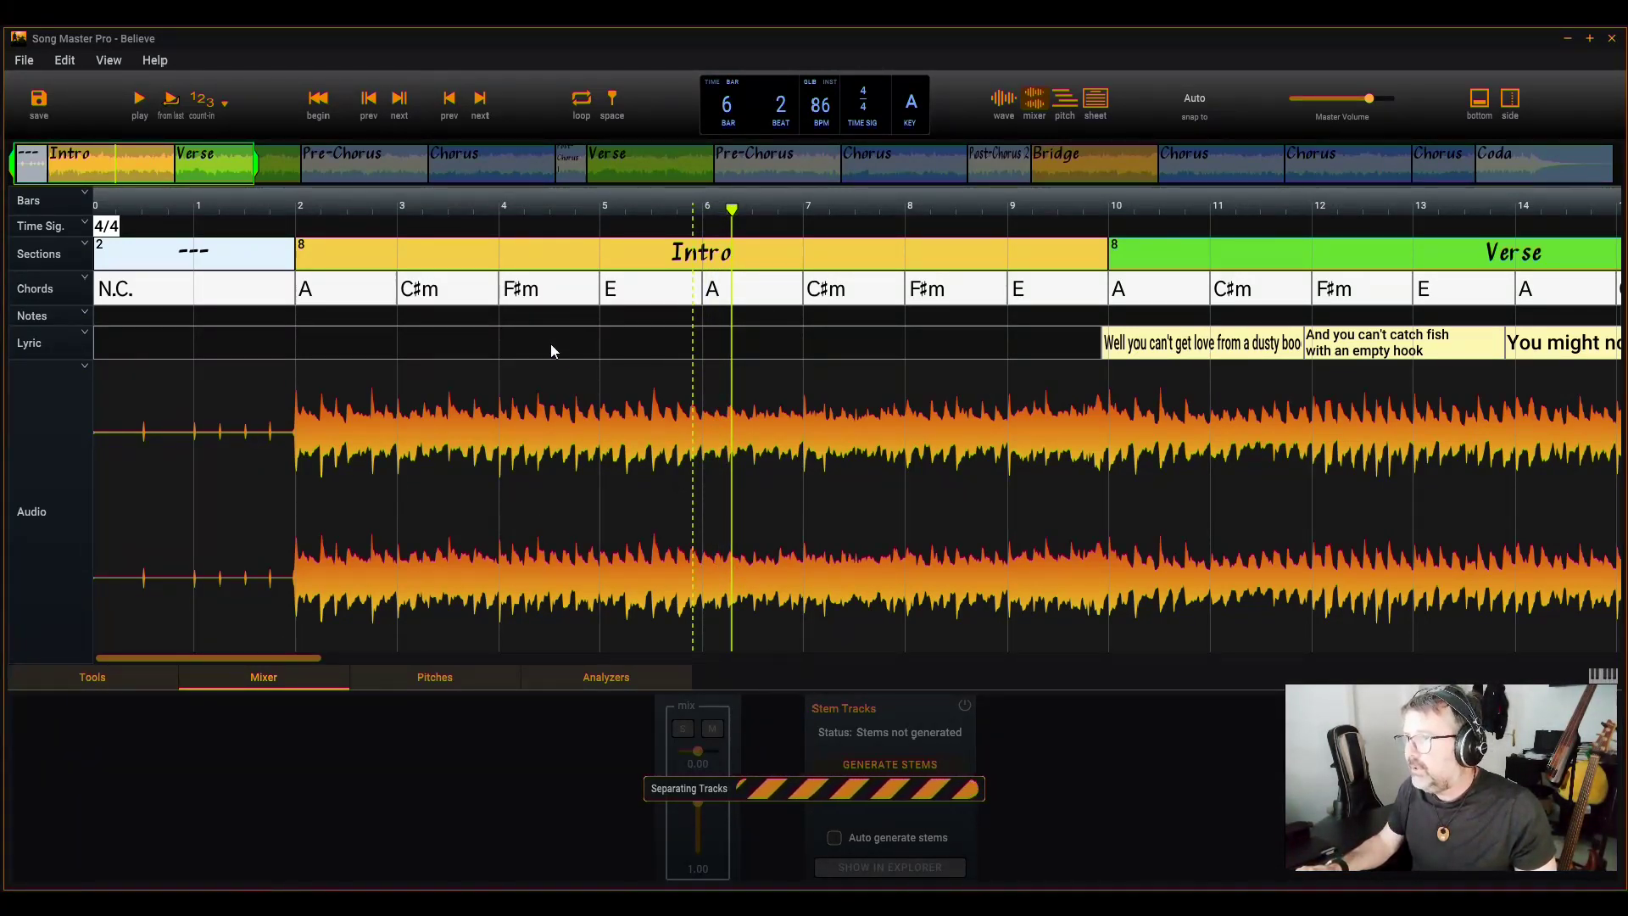
pyautogui.click(106, 678)
pyautogui.moveTo(338, 188); pyautogui.dragTo(702, 202)
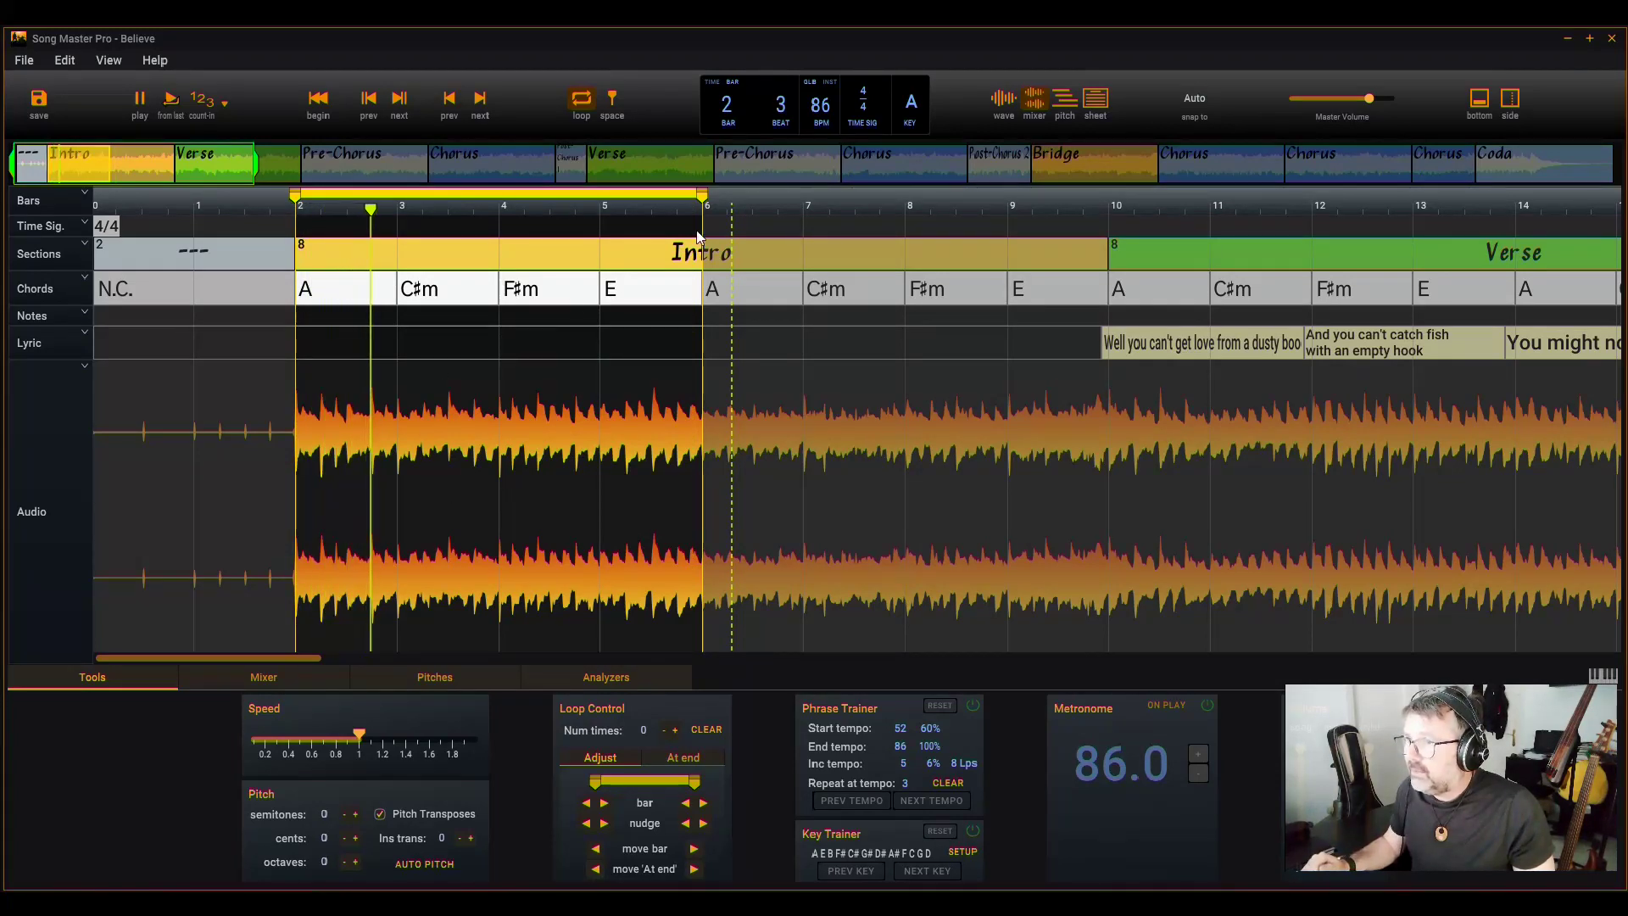
pyautogui.moveTo(702, 196); pyautogui.dragTo(498, 196)
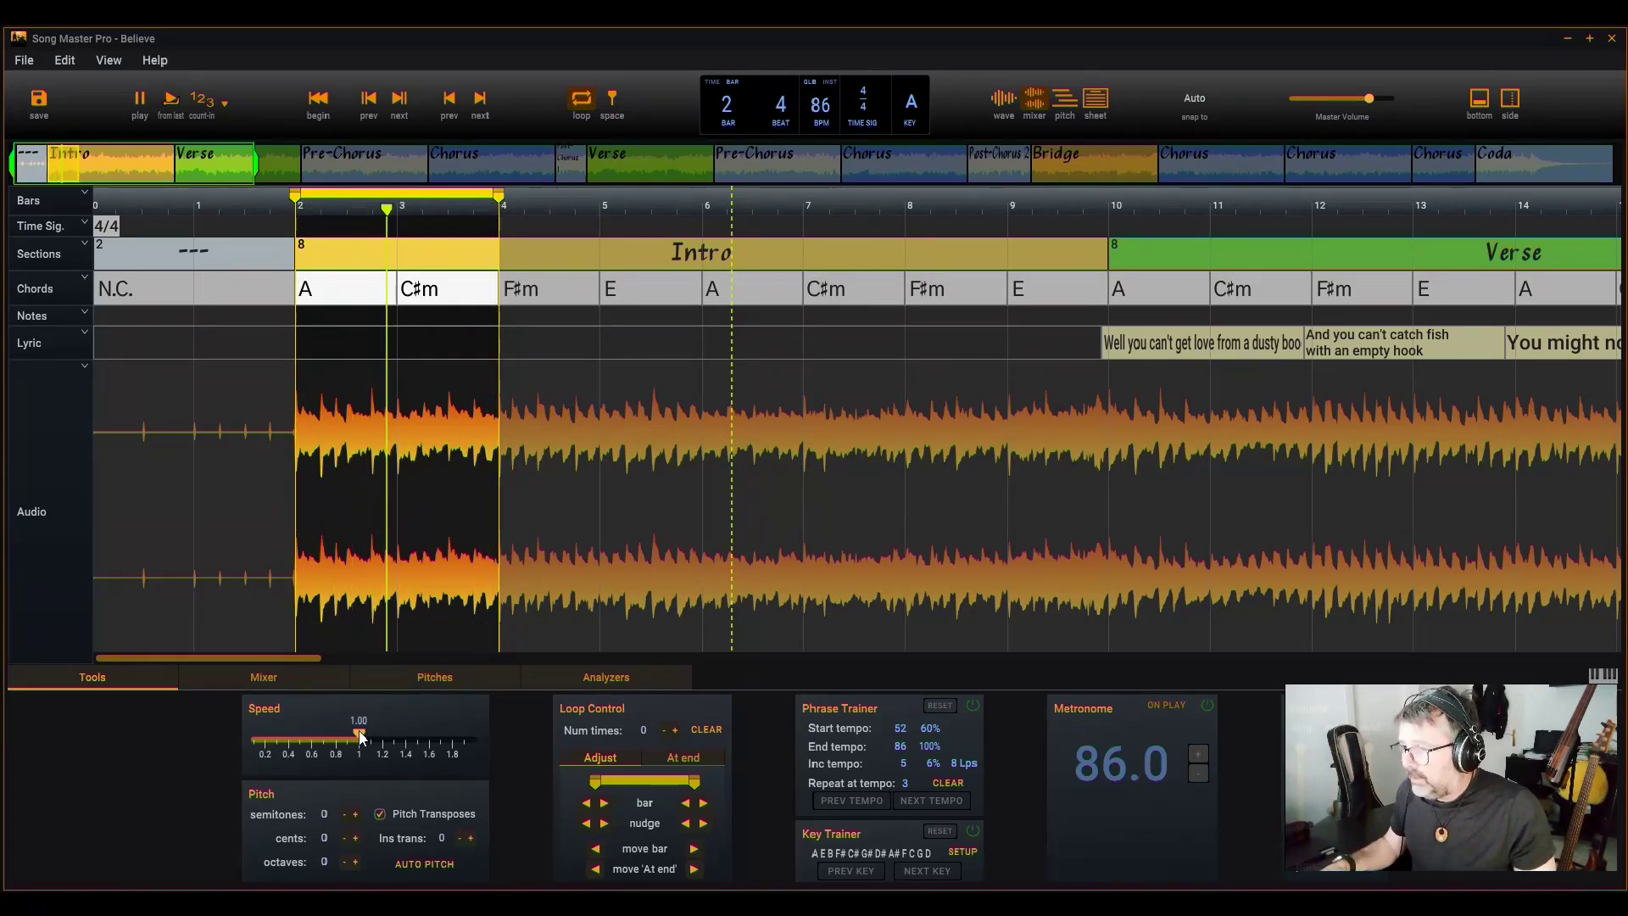
# - Try the Intro loop at speed 1.28 and at a slower speed, and restore the speed to 1
pyautogui.click(393, 738)
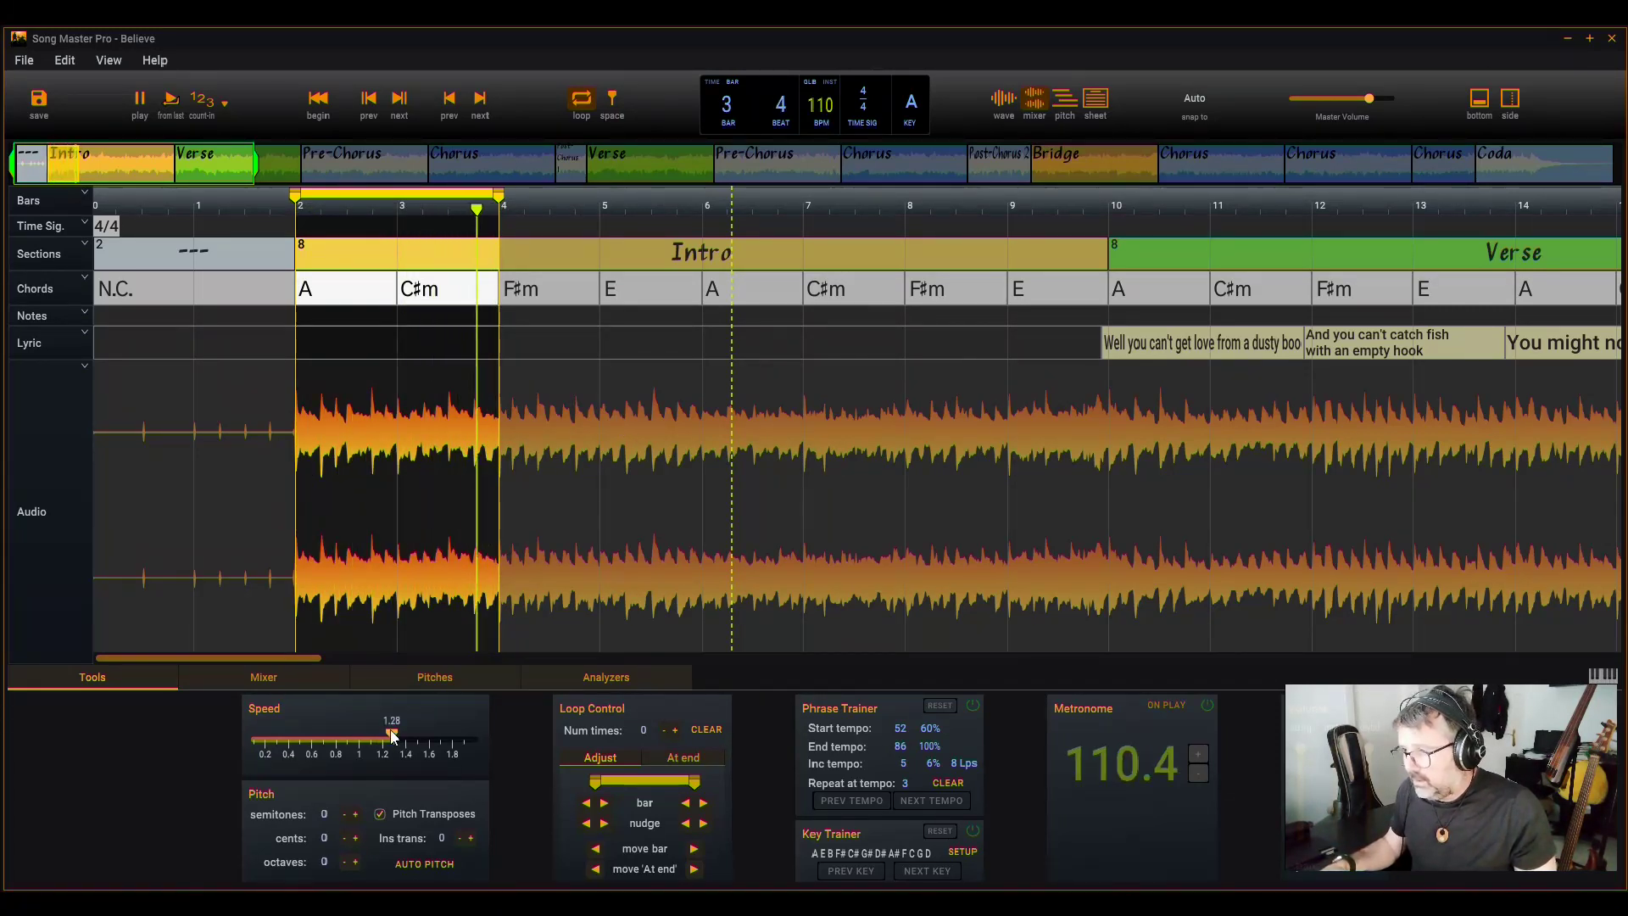
pyautogui.click(327, 740)
pyautogui.moveTo(326, 739); pyautogui.dragTo(361, 752)
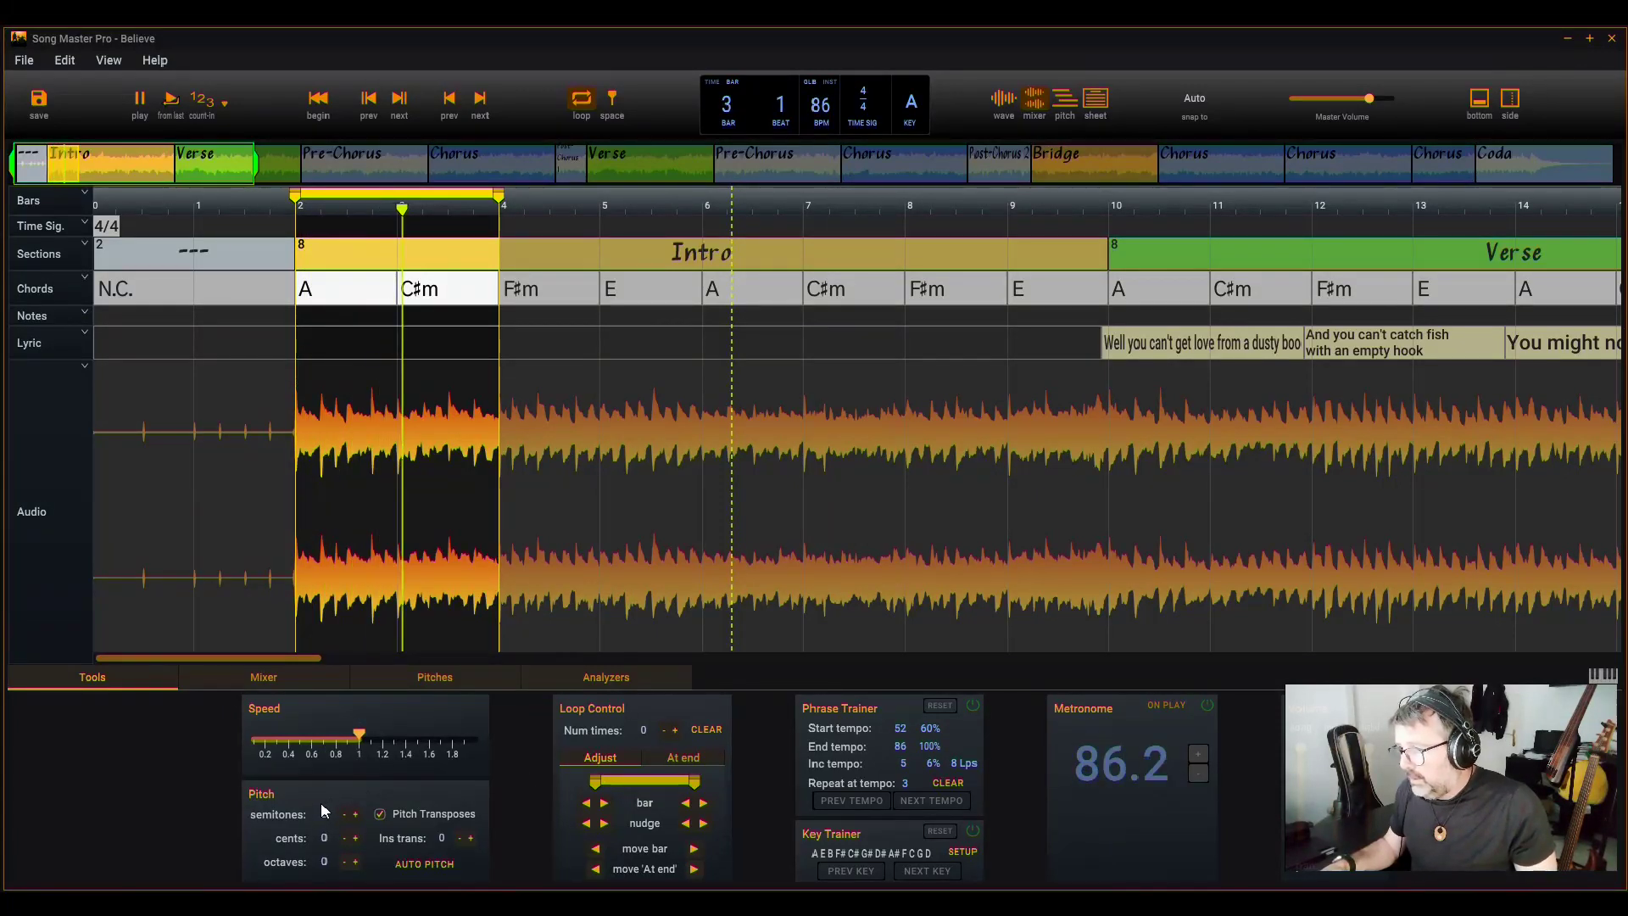
# - Try transposing the song up 1 and 2 semitones with the chords following, and reset the pitch to 0 semitones
pyautogui.click(353, 814)
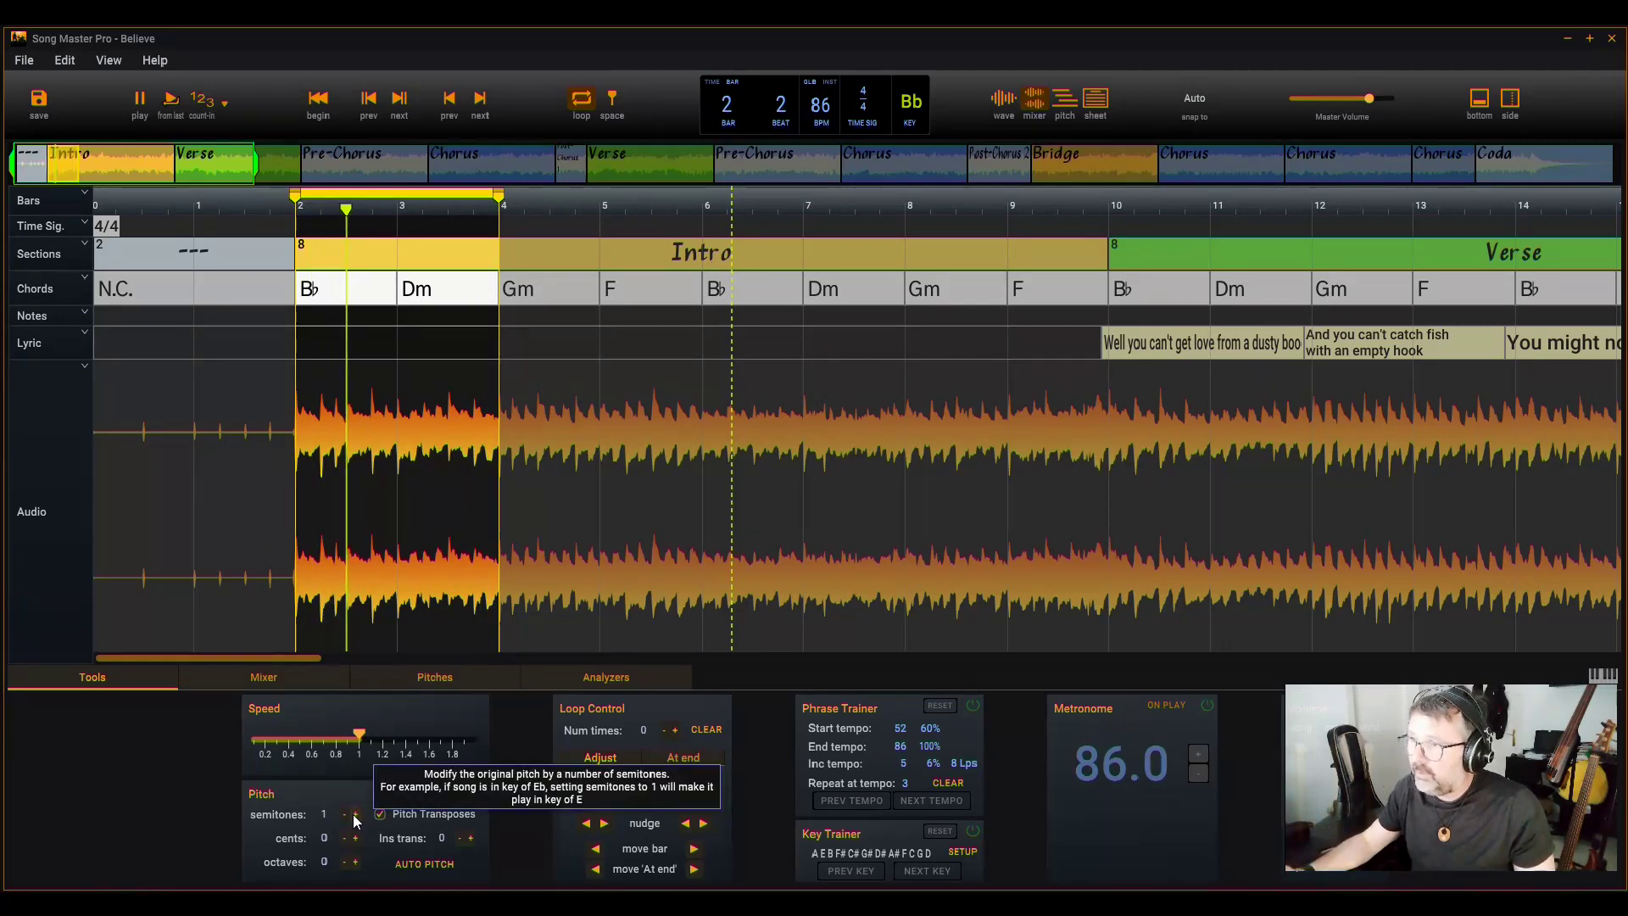
pyautogui.click(354, 814)
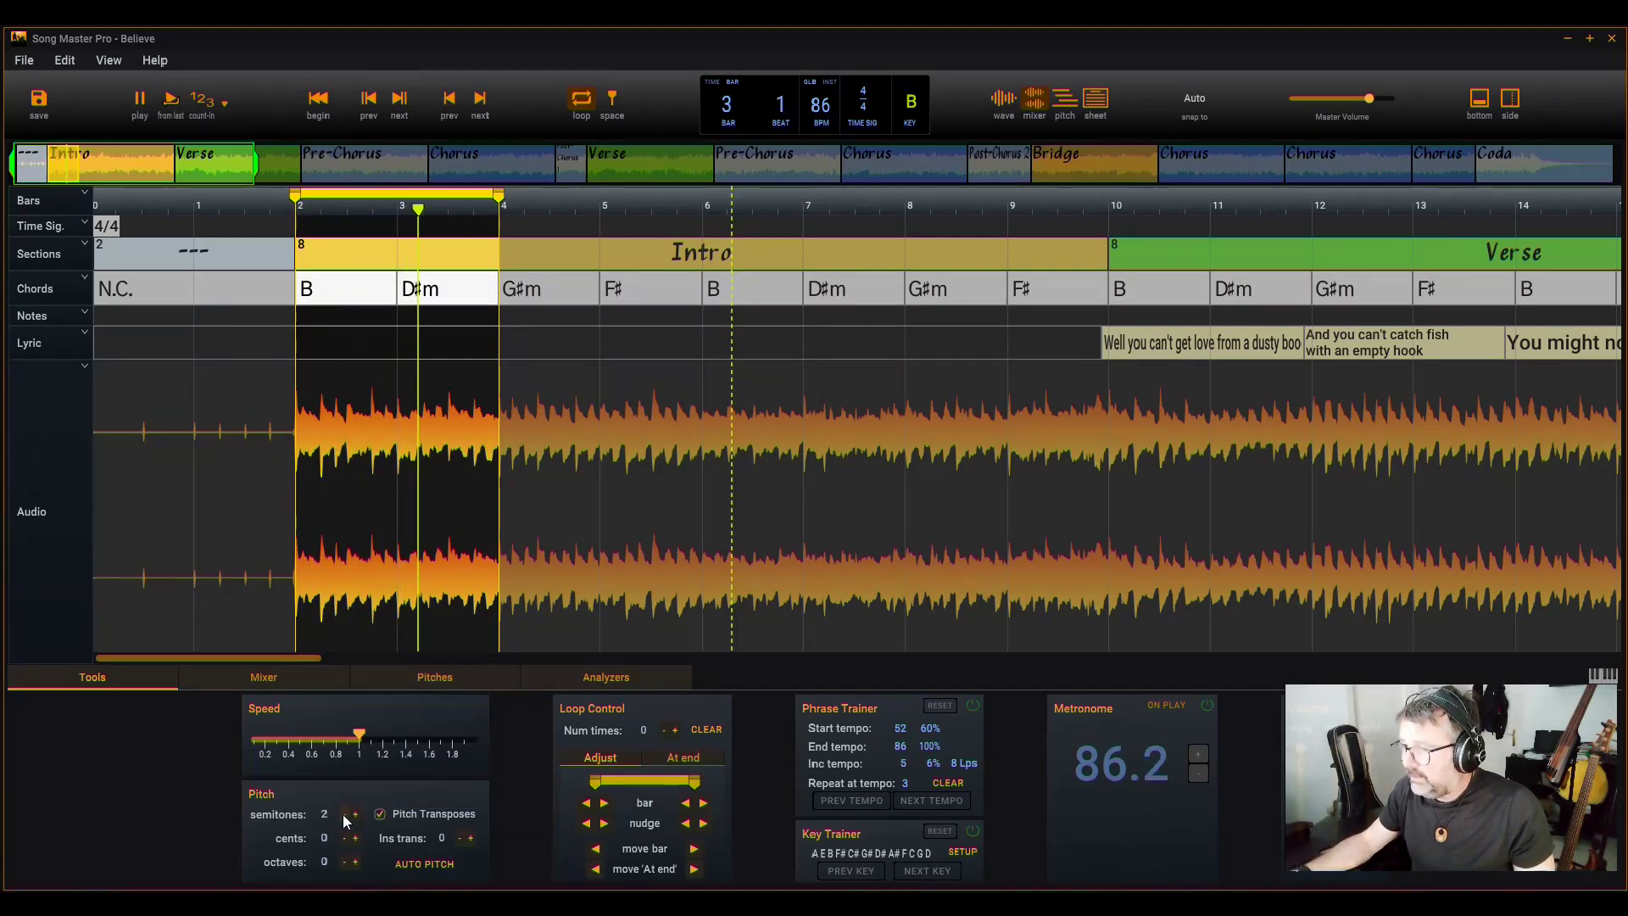
pyautogui.click(344, 814)
pyautogui.click(344, 814)
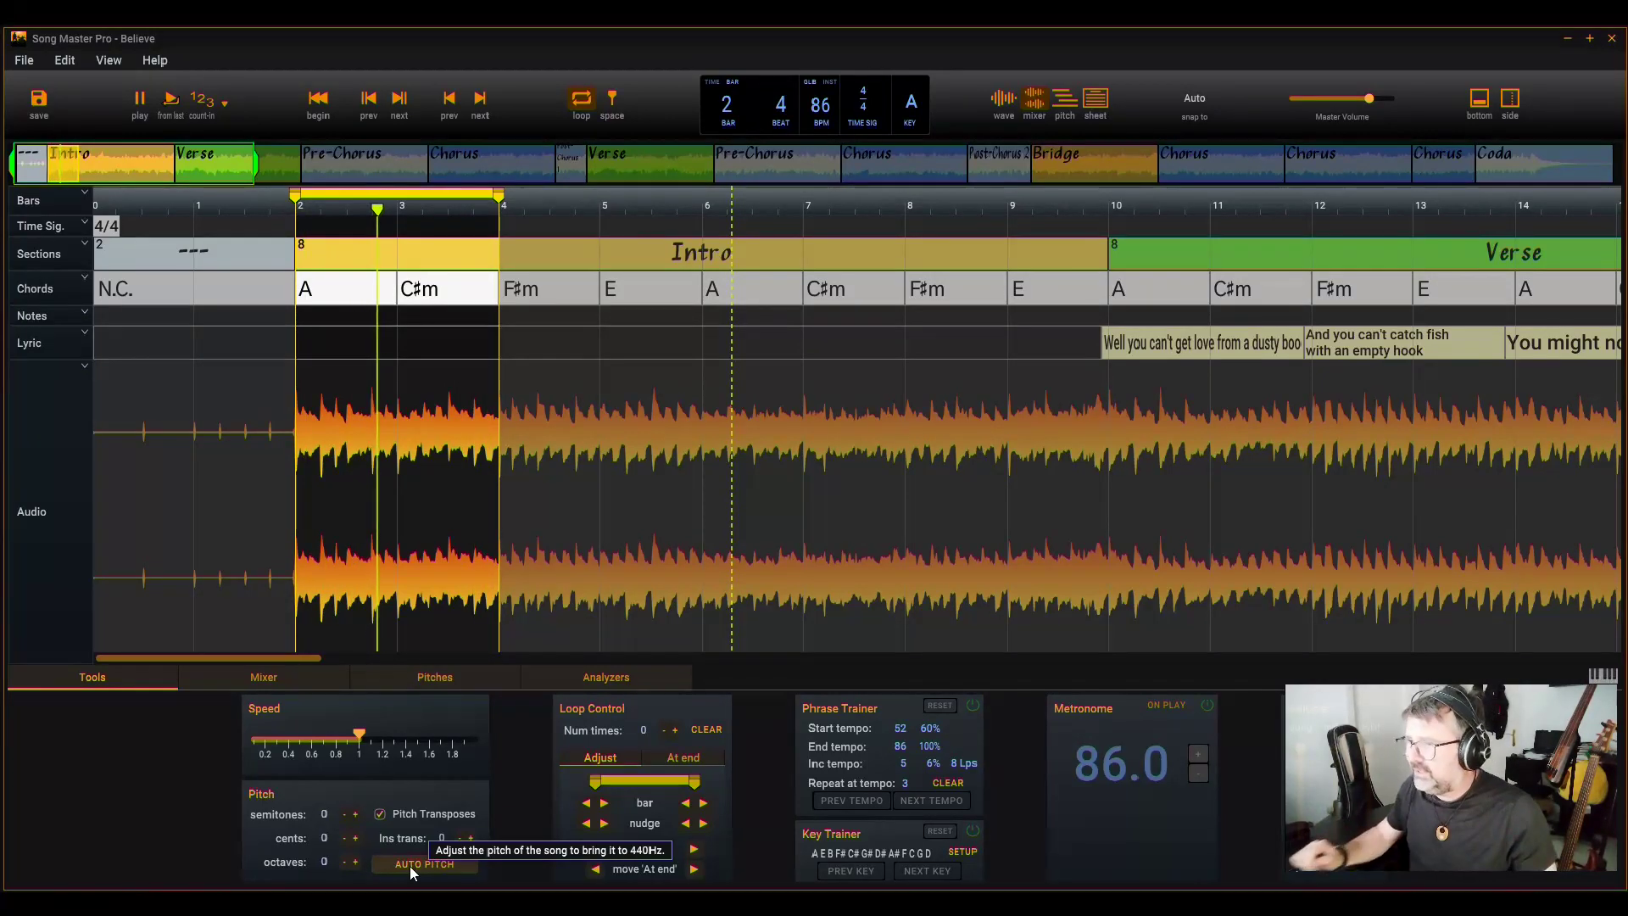
# - Check the stem generation progress in the mixer, return to the speed and loop tools, and stop playback
pyautogui.click(273, 676)
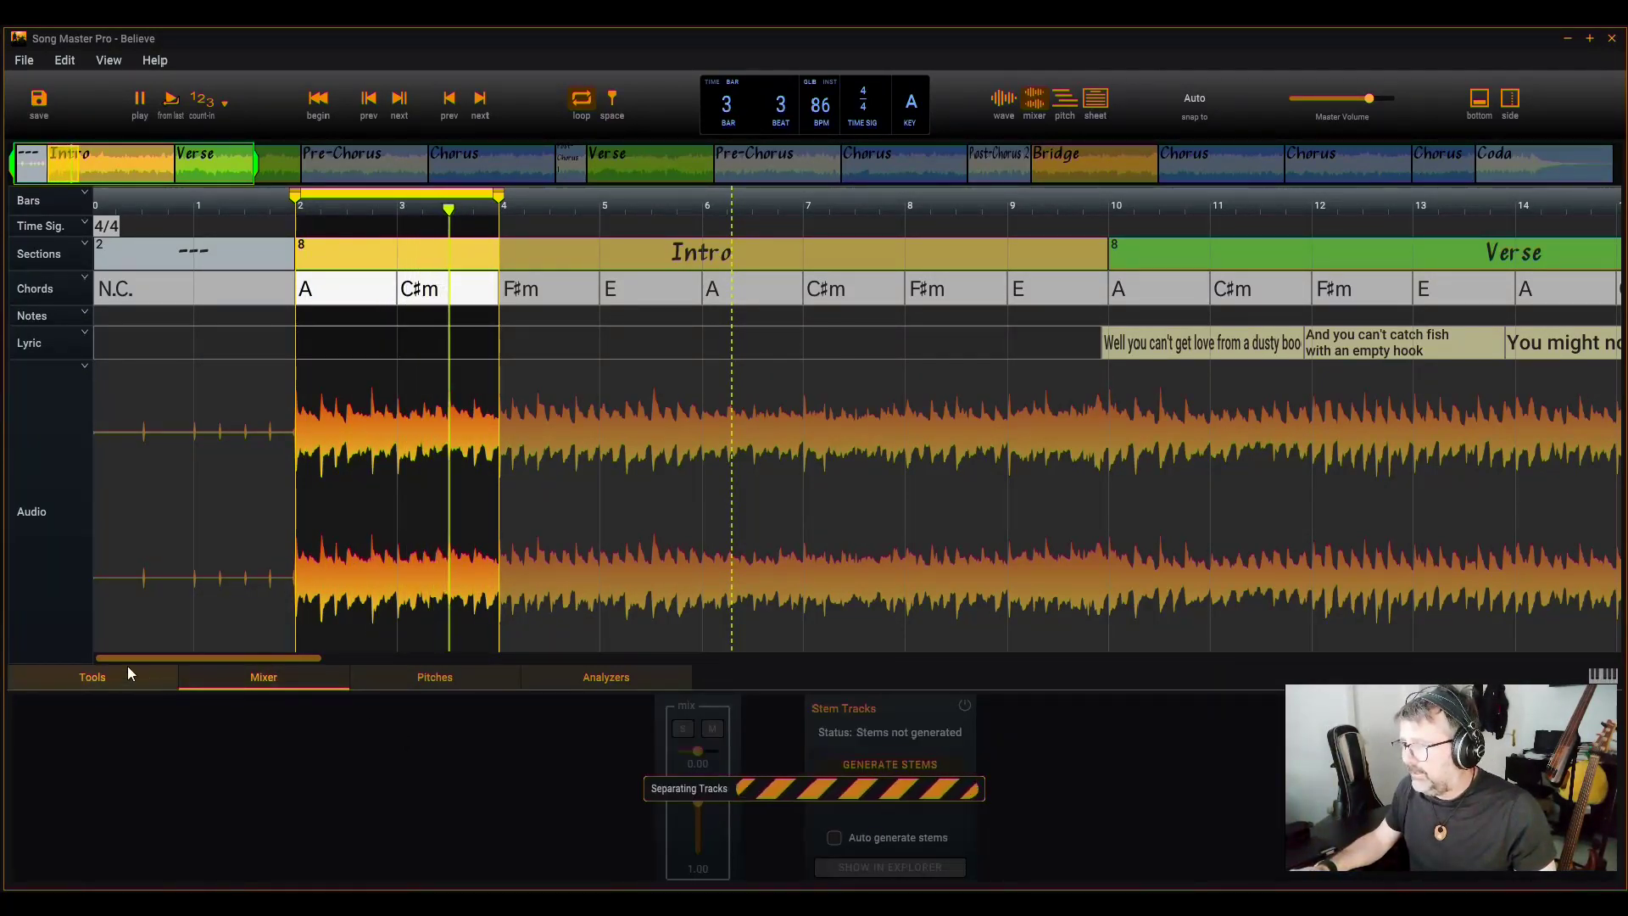
pyautogui.click(100, 683)
pyautogui.press('space')
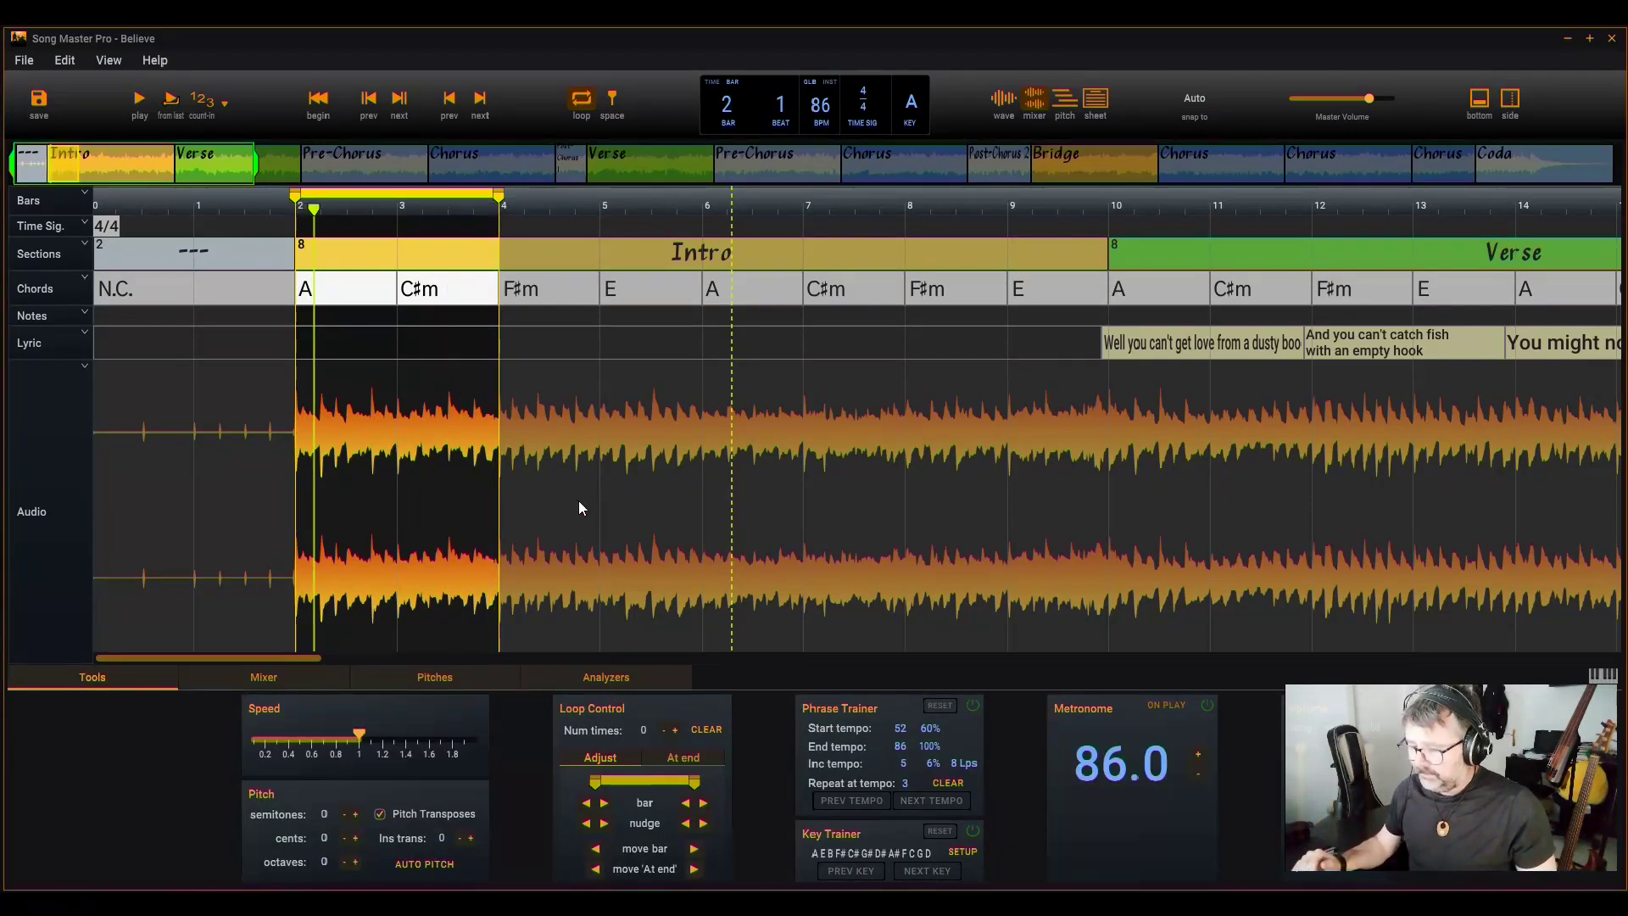
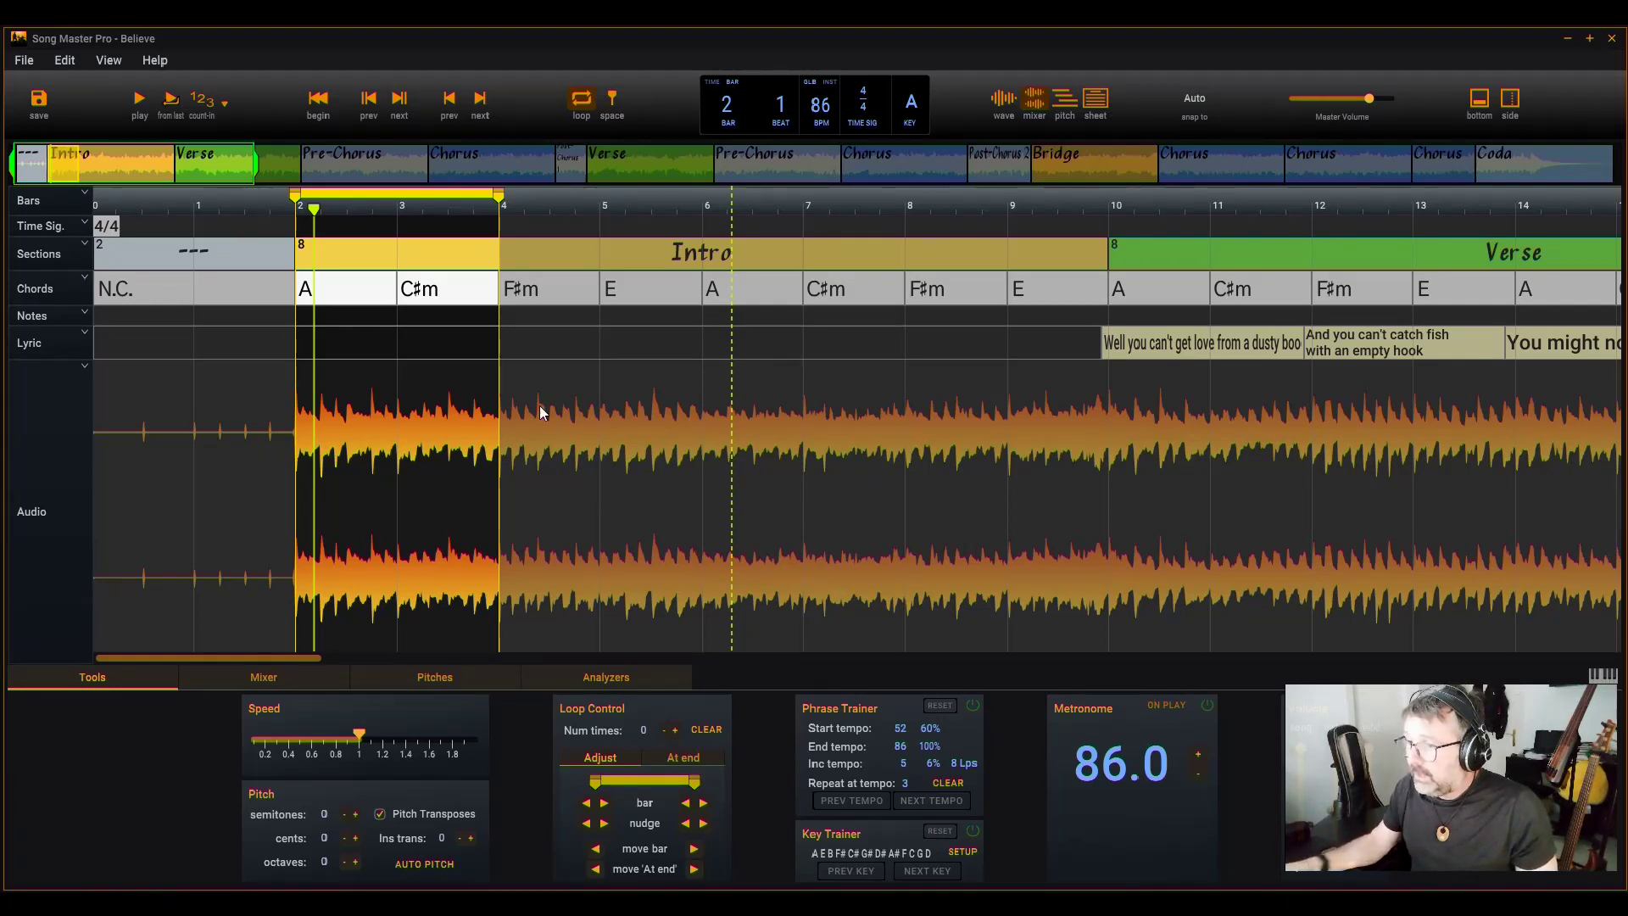
# - Play the Intro loop, try extending its end by one bar and back, and nudge its end slightly later
pyautogui.press('space')
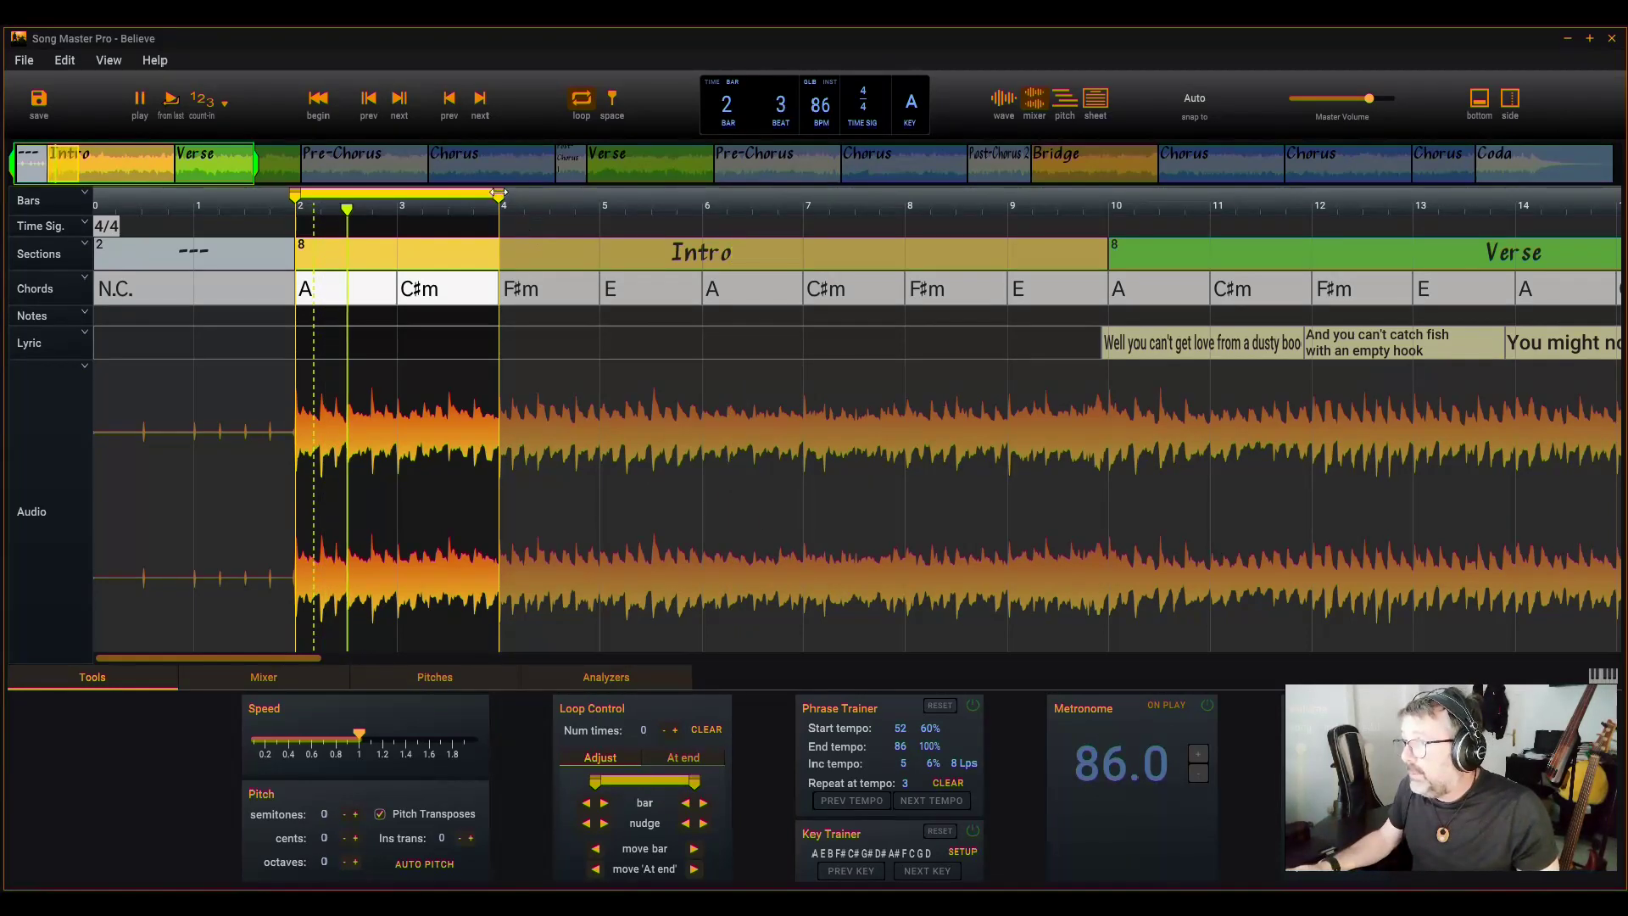
pyautogui.moveTo(499, 196)
pyautogui.mouseDown()
pyautogui.moveTo(540, 200)
pyautogui.moveTo(501, 199)
pyautogui.mouseUp()
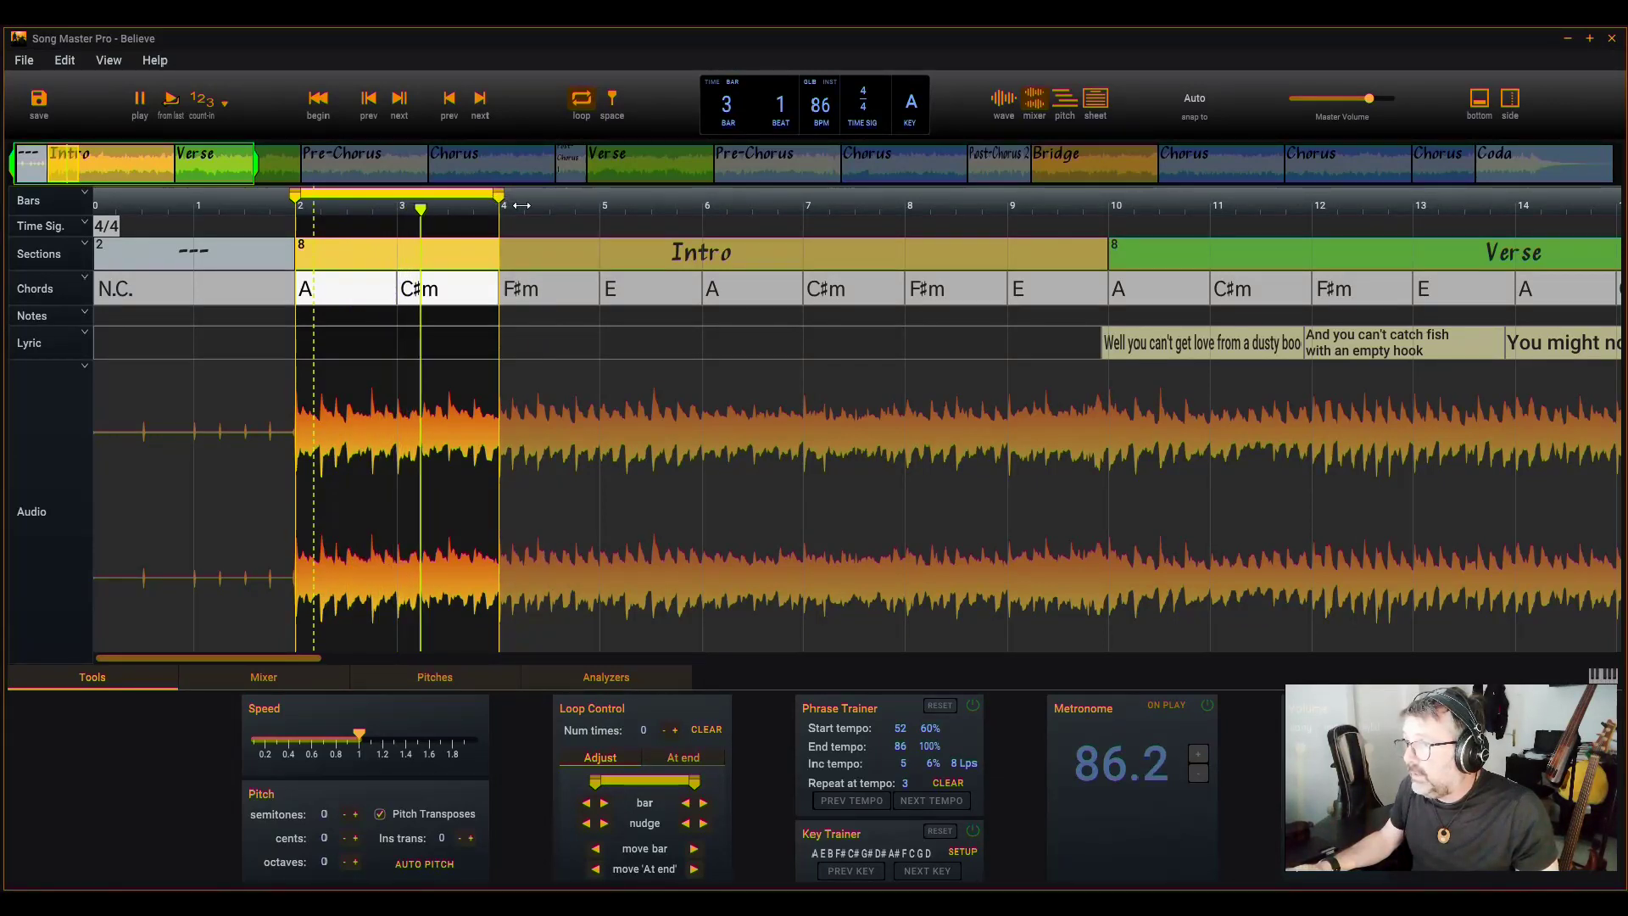
pyautogui.click(703, 802)
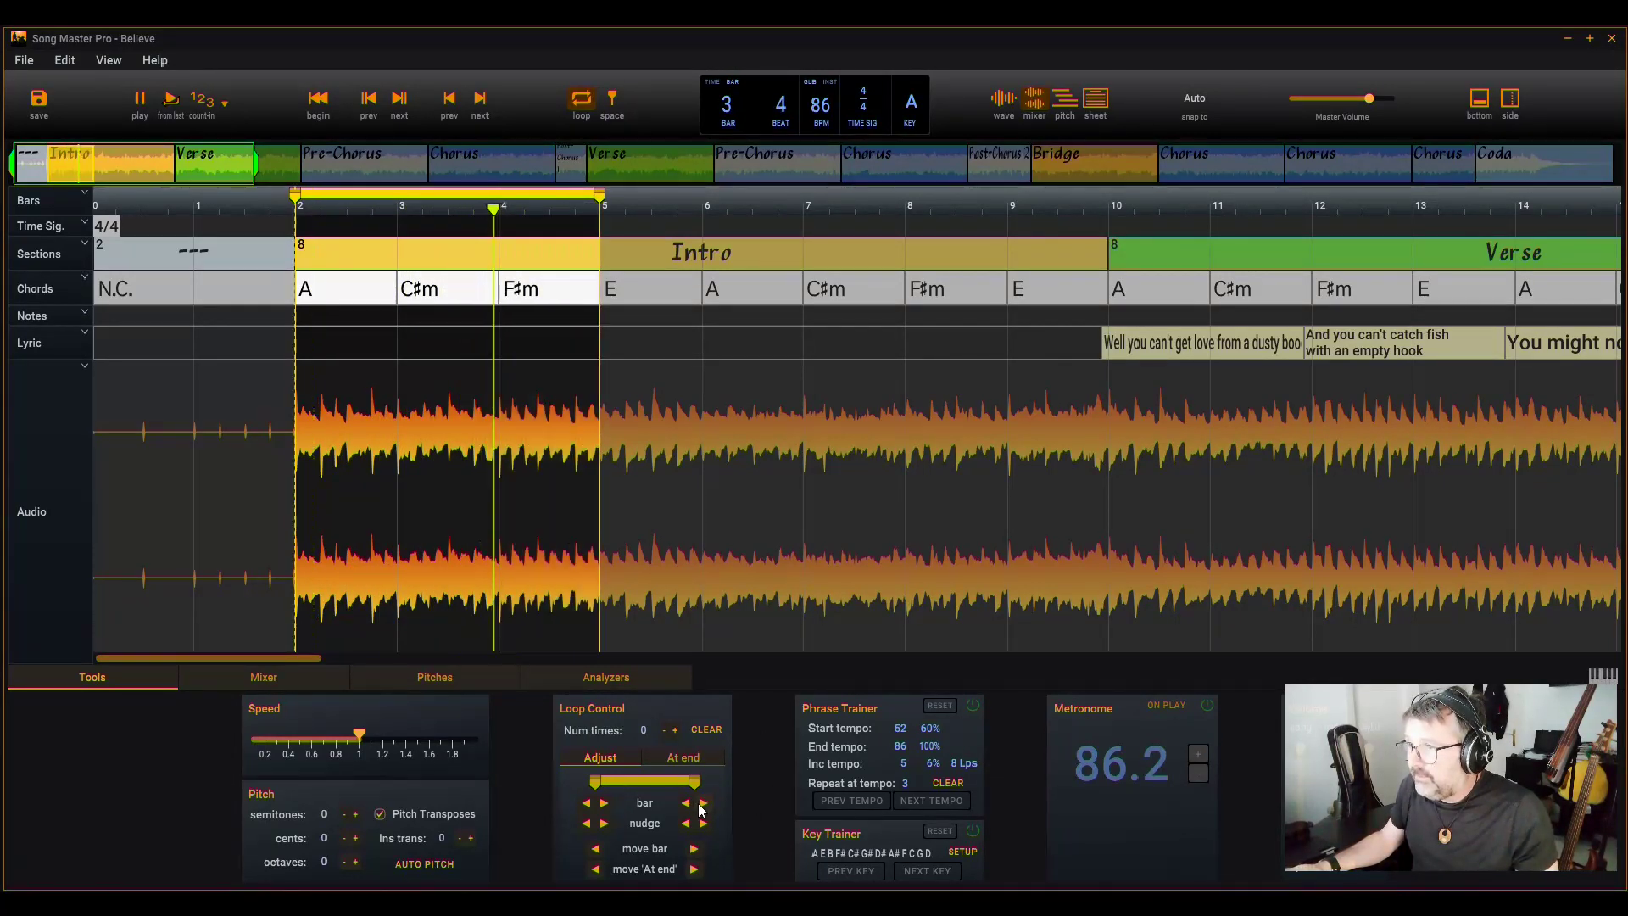
pyautogui.click(686, 803)
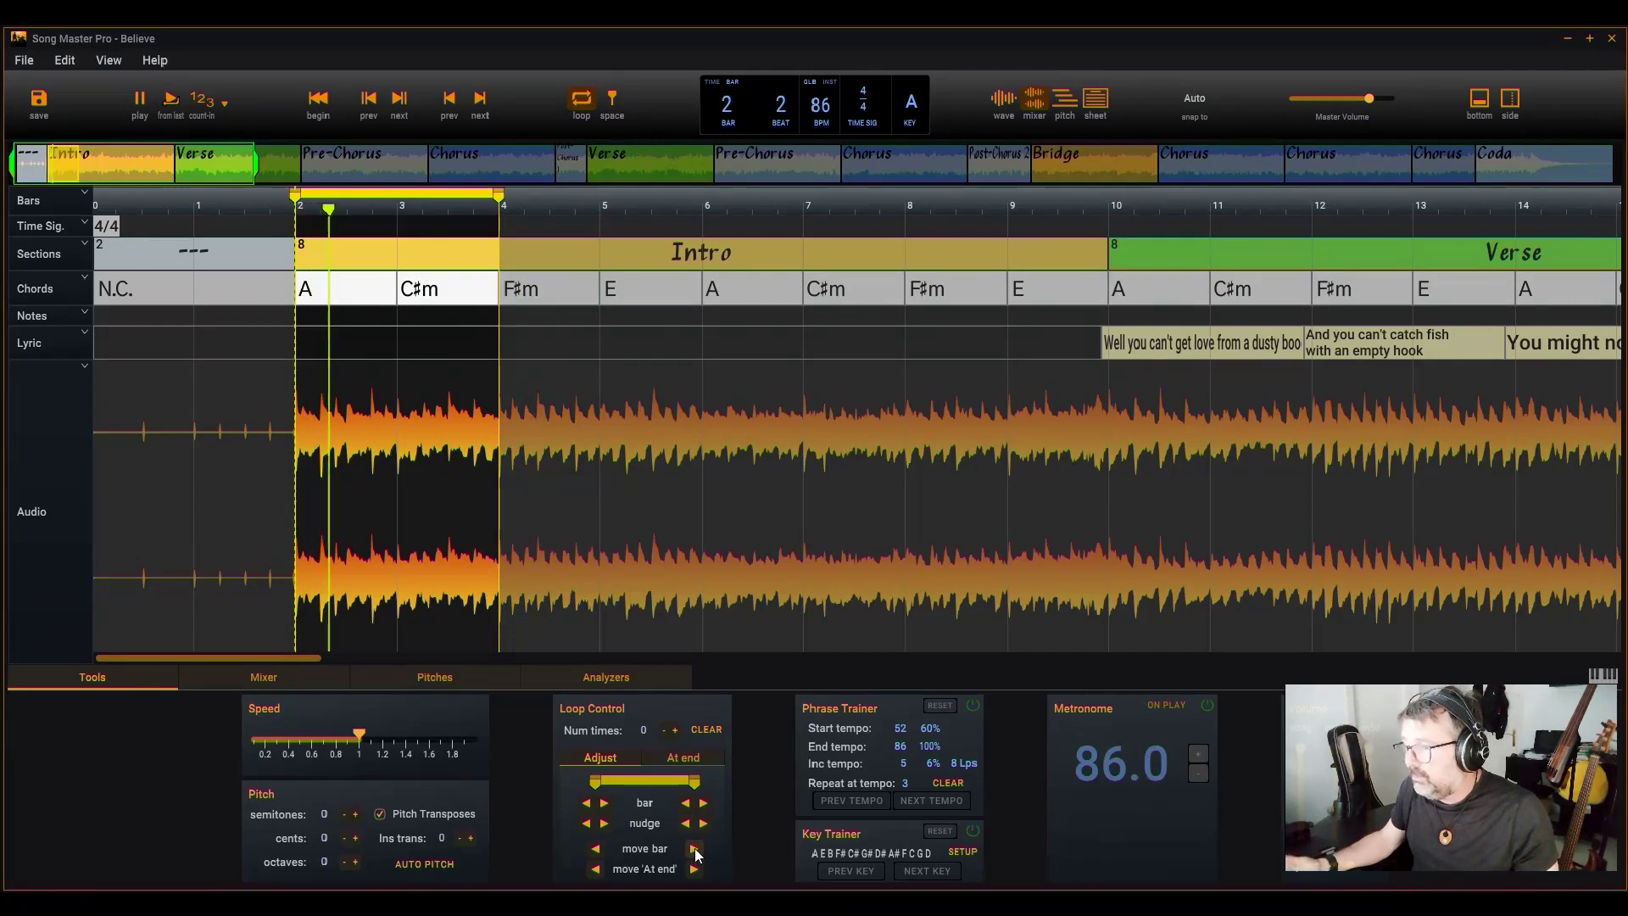
pyautogui.click(703, 823)
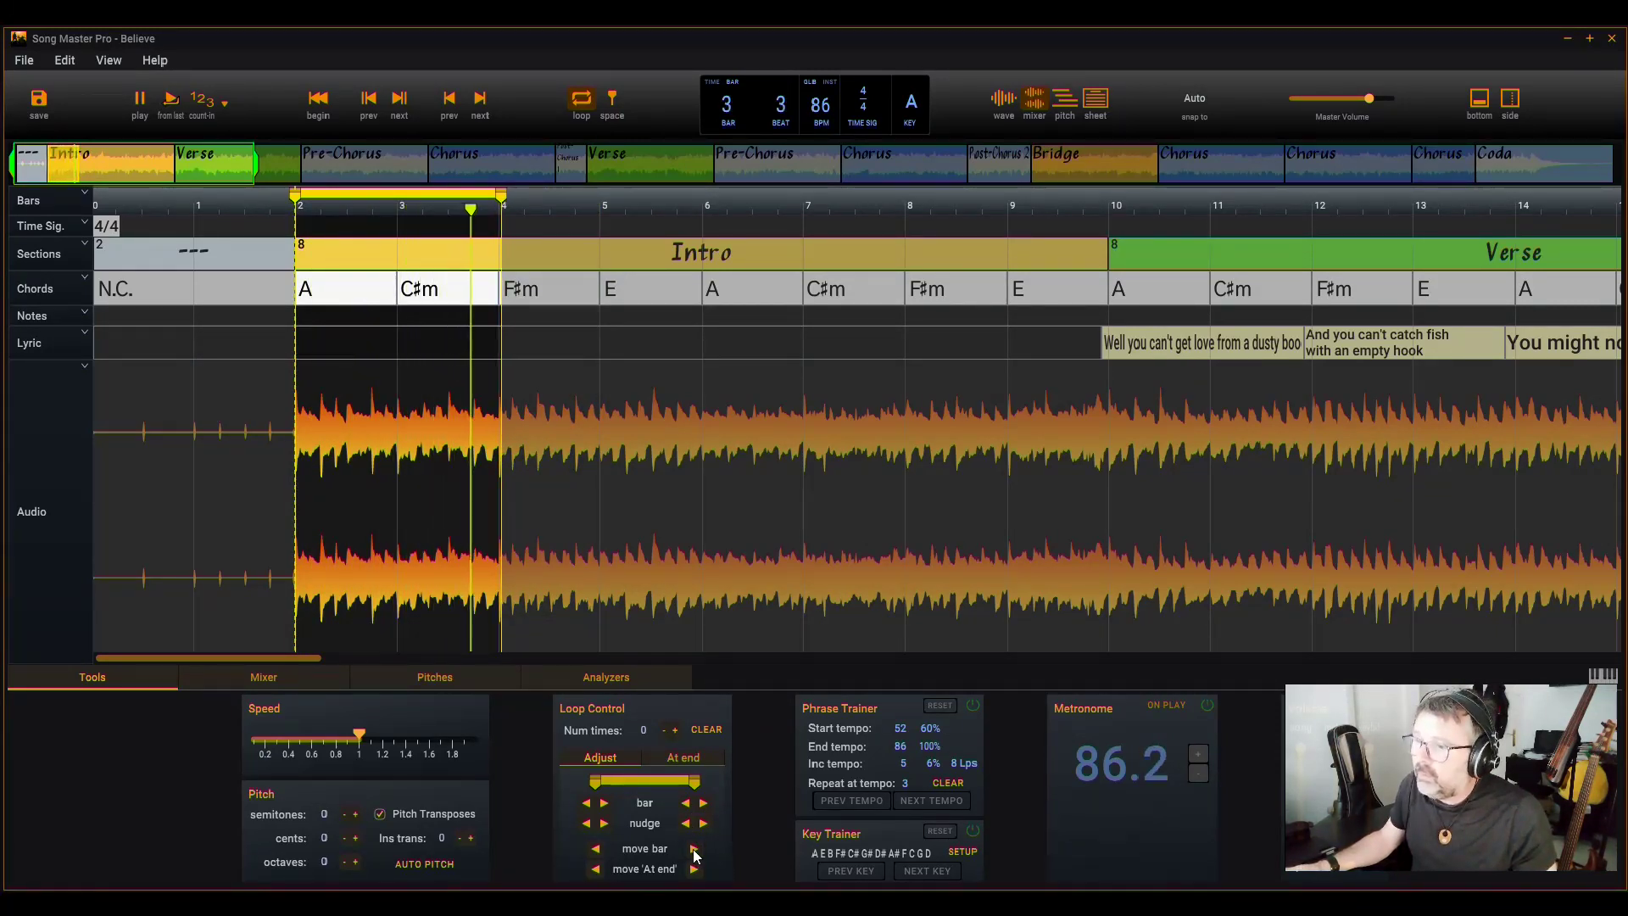
# - Try moving the loop forward to bars 4 to 6, stop playback, and set the loop back to bars 2 to 4
pyautogui.click(694, 849)
pyautogui.click(694, 849)
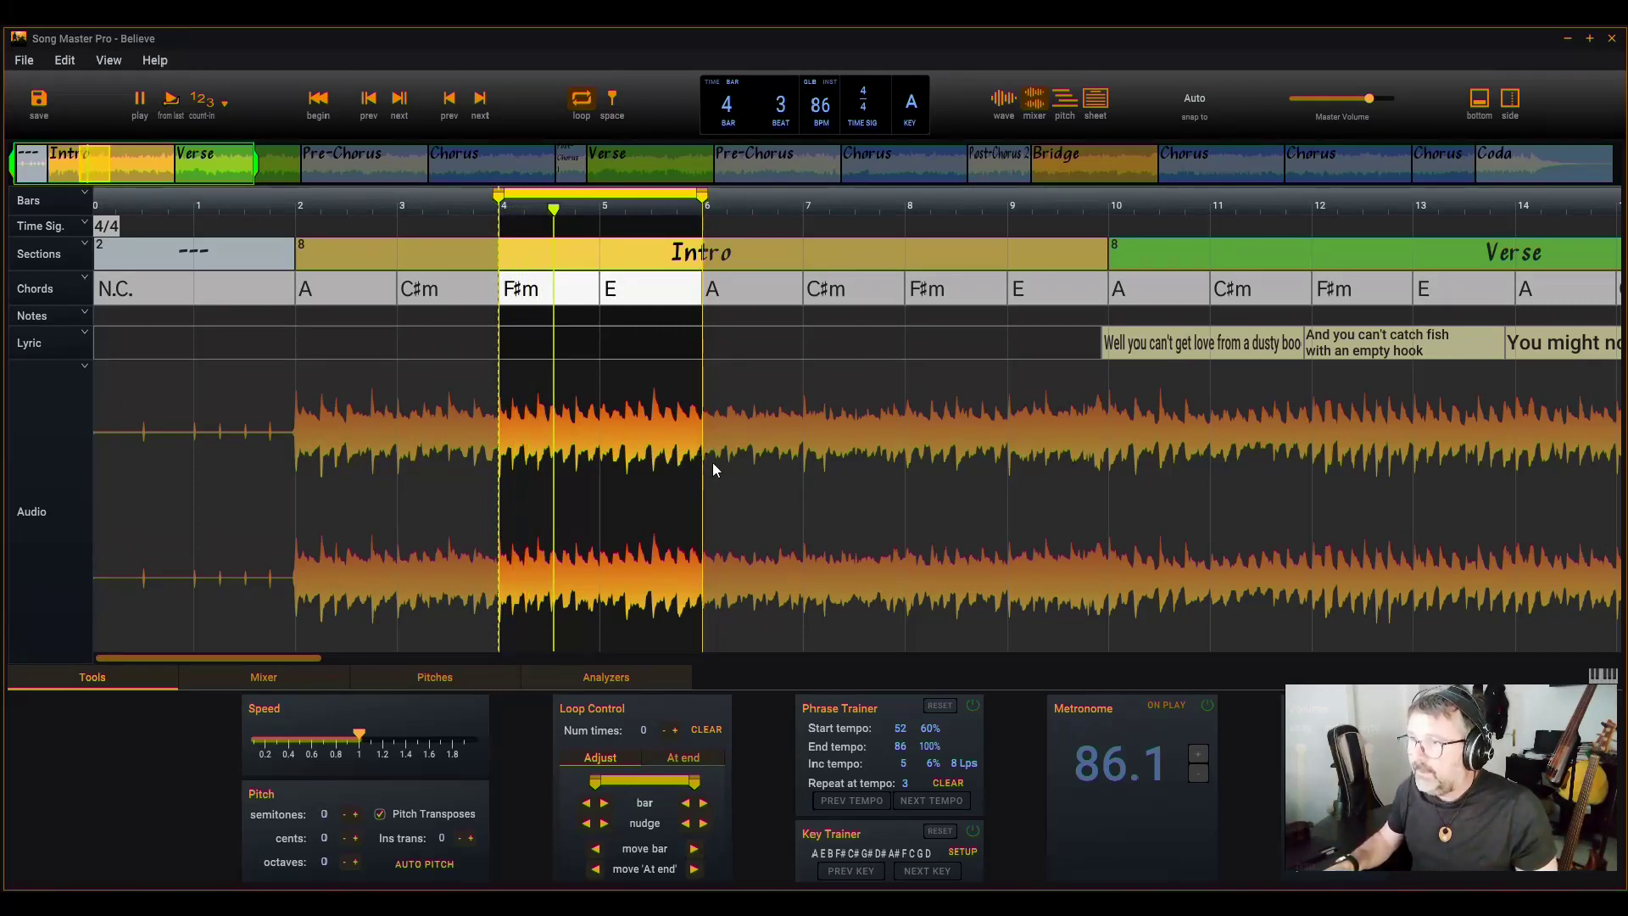
pyautogui.press('space')
pyautogui.moveTo(499, 198); pyautogui.dragTo(282, 219)
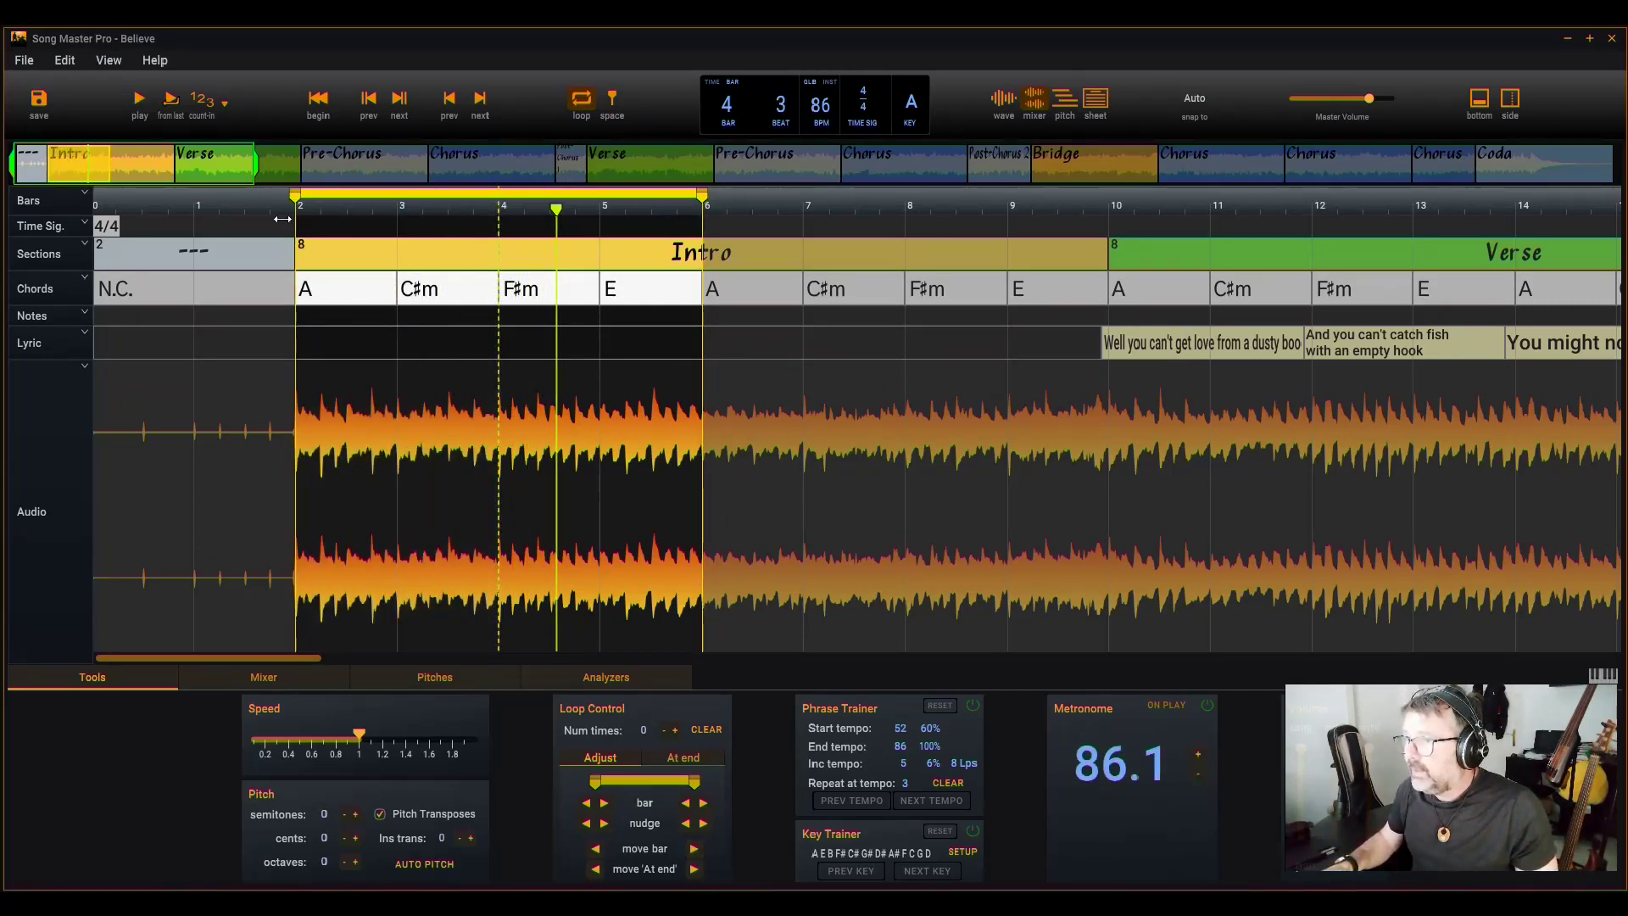
pyautogui.moveTo(707, 197); pyautogui.dragTo(509, 202)
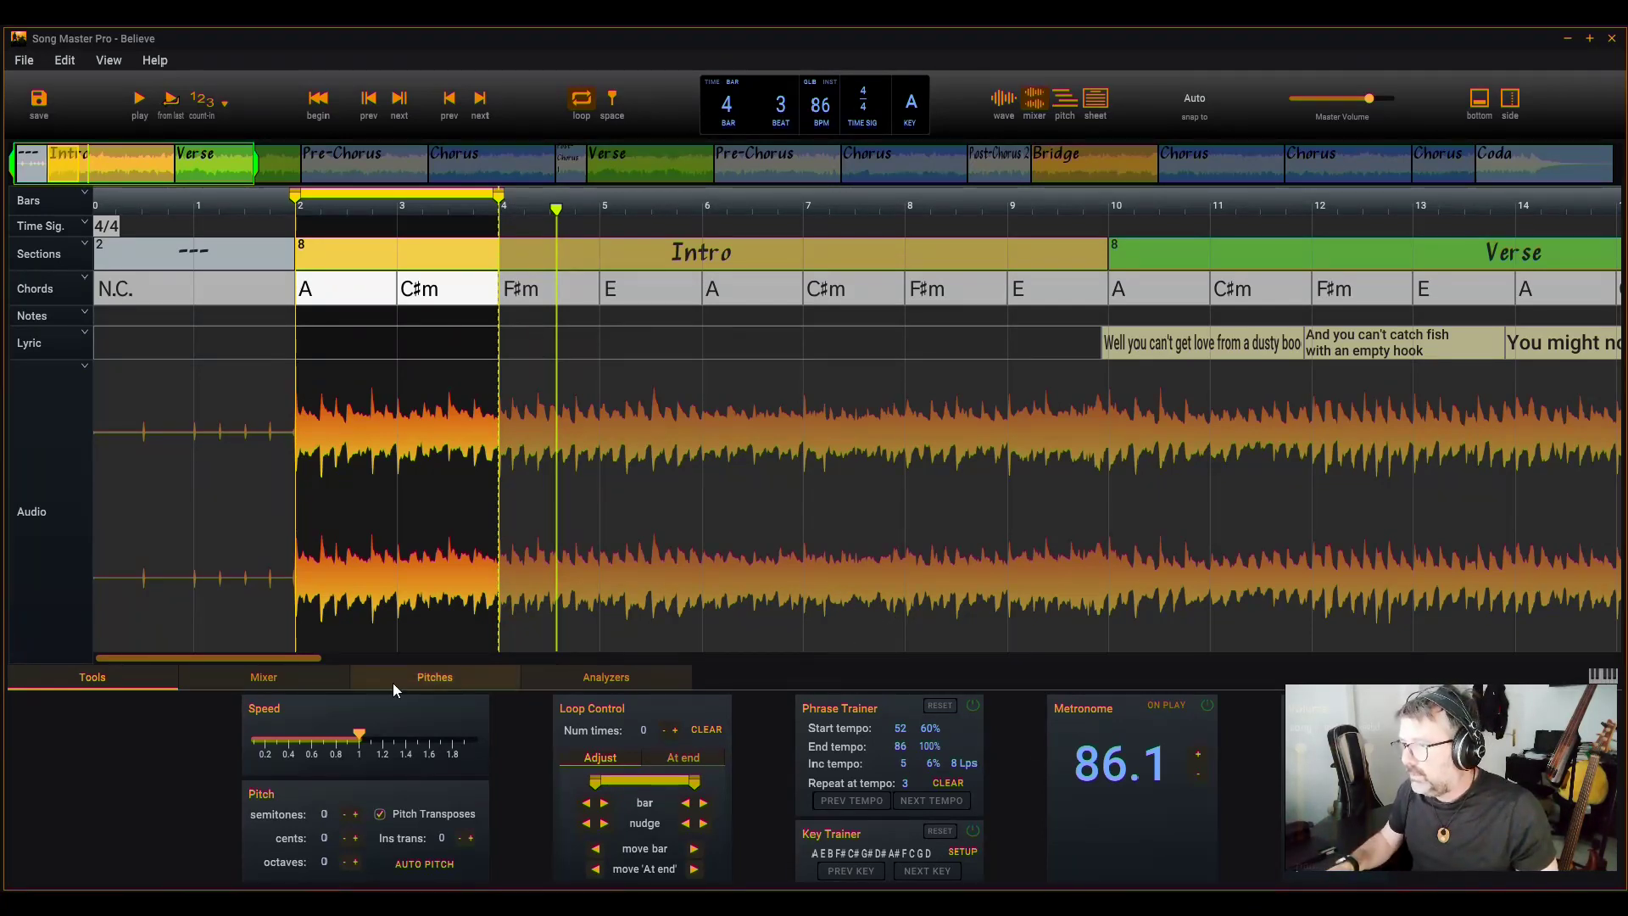
# - Check the stem generation progress, and try the Phrase Trainer on the Intro loop from a start tempo of 52
pyautogui.click(272, 683)
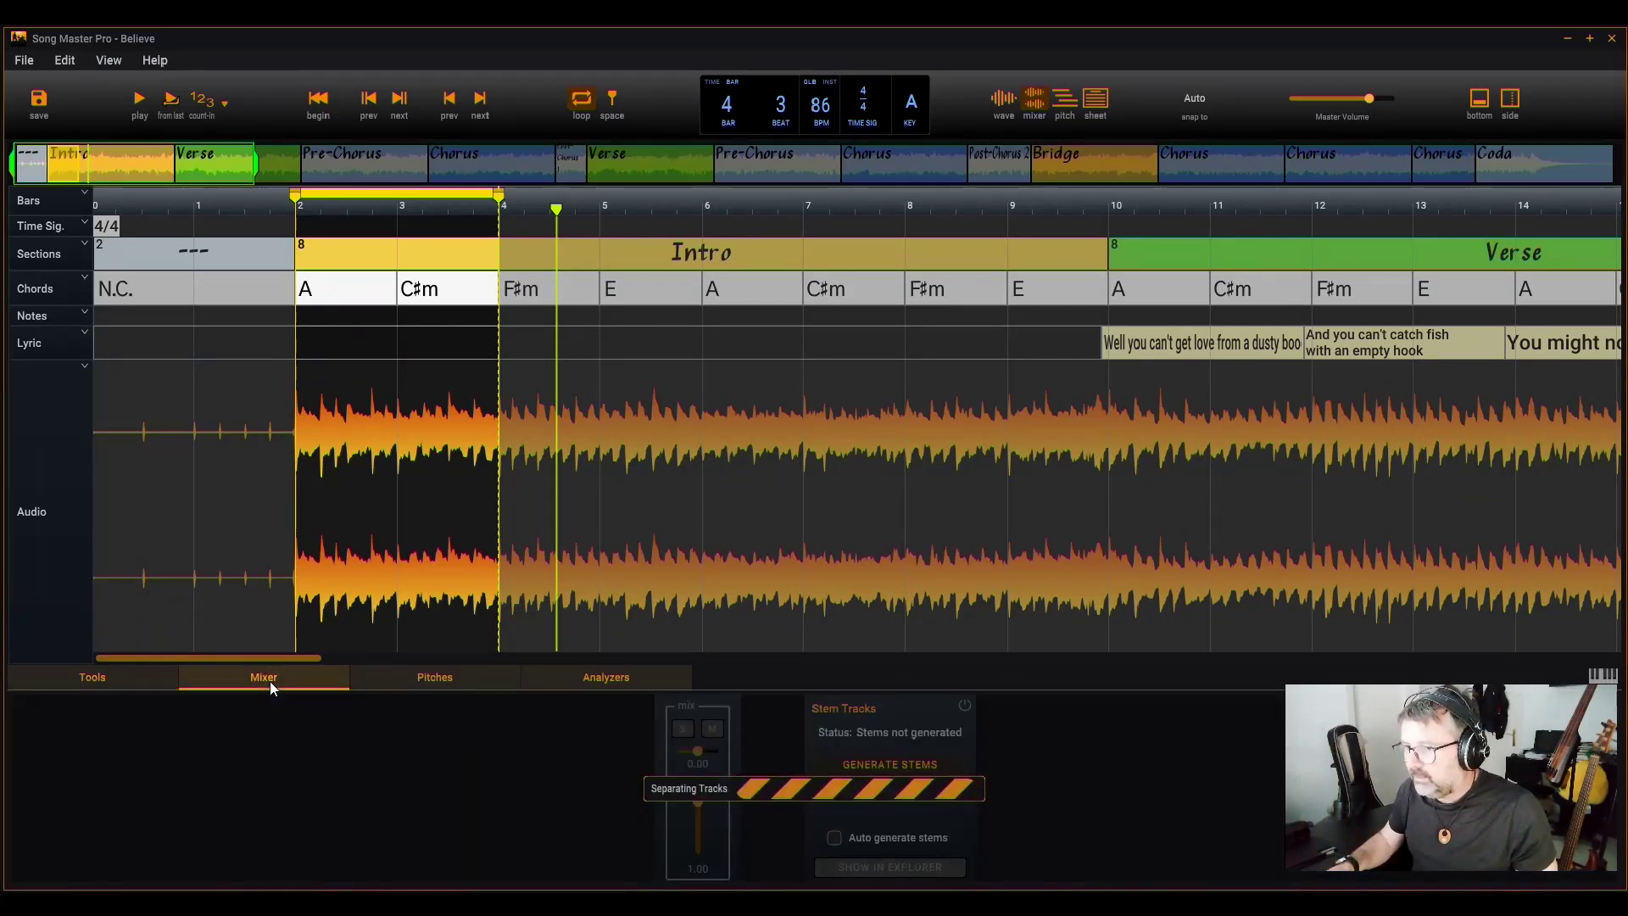
pyautogui.click(120, 673)
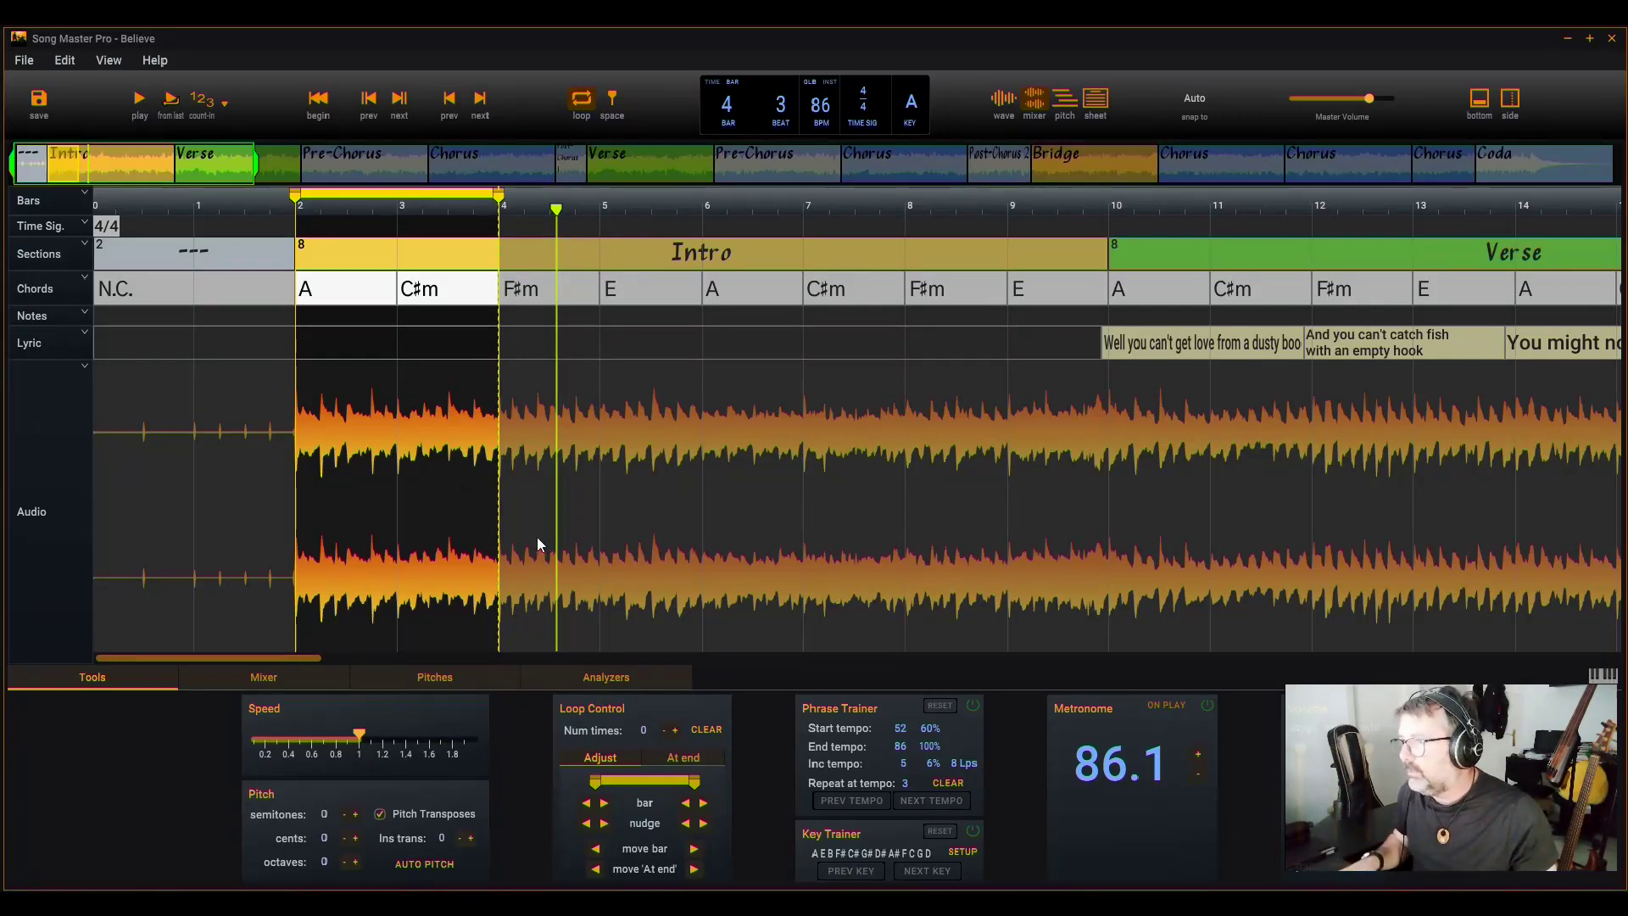
pyautogui.press('space')
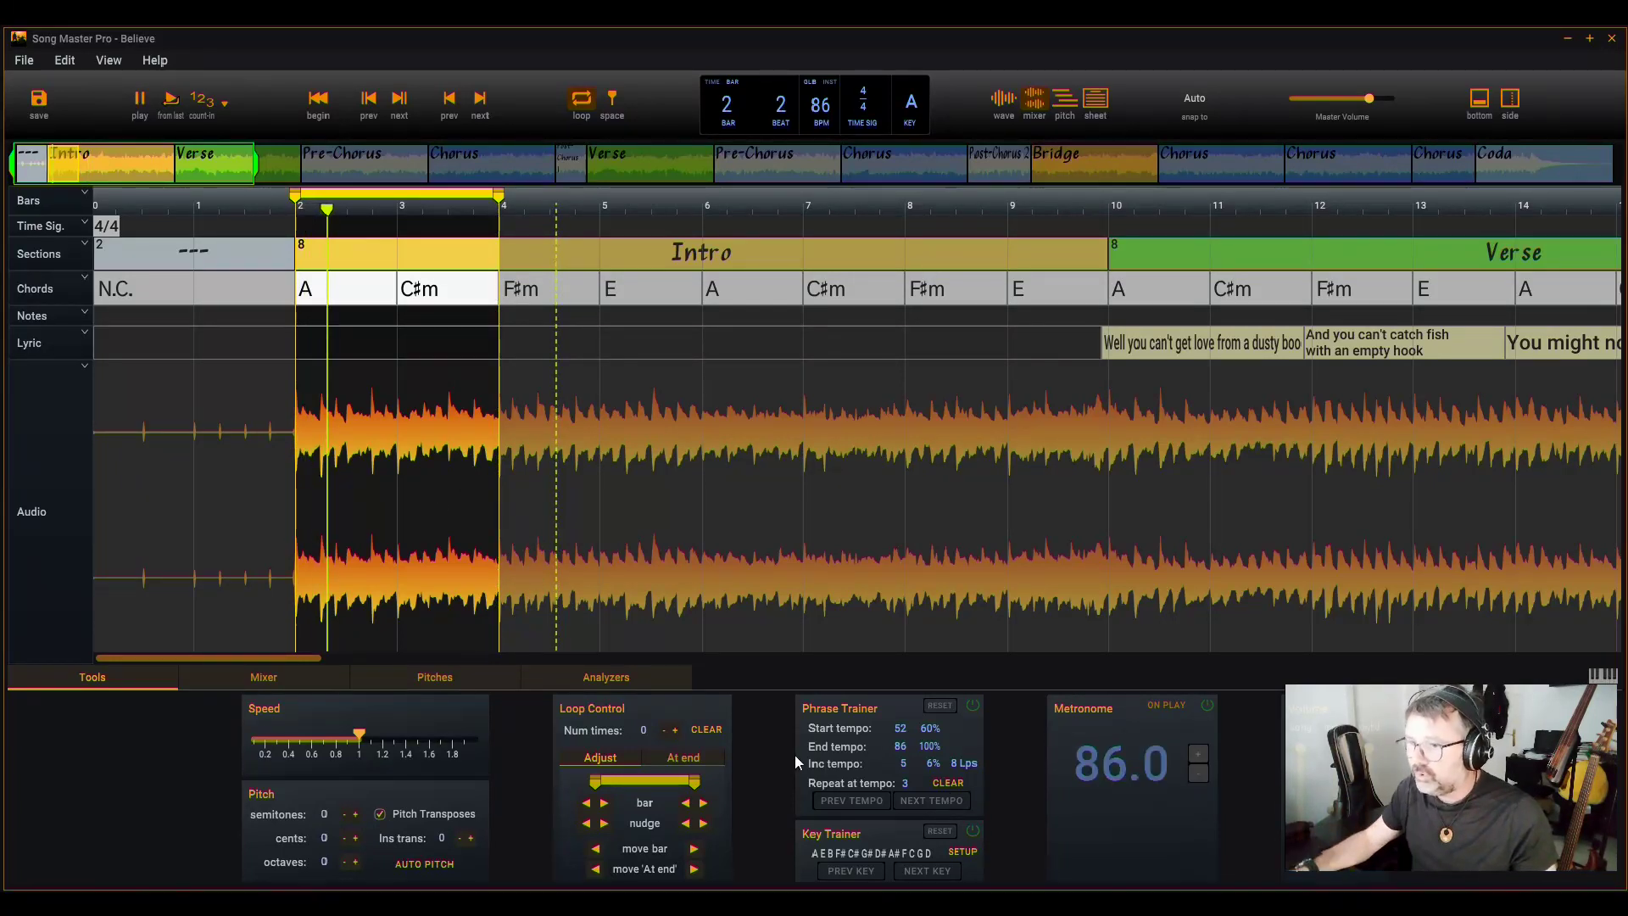
pyautogui.click(974, 705)
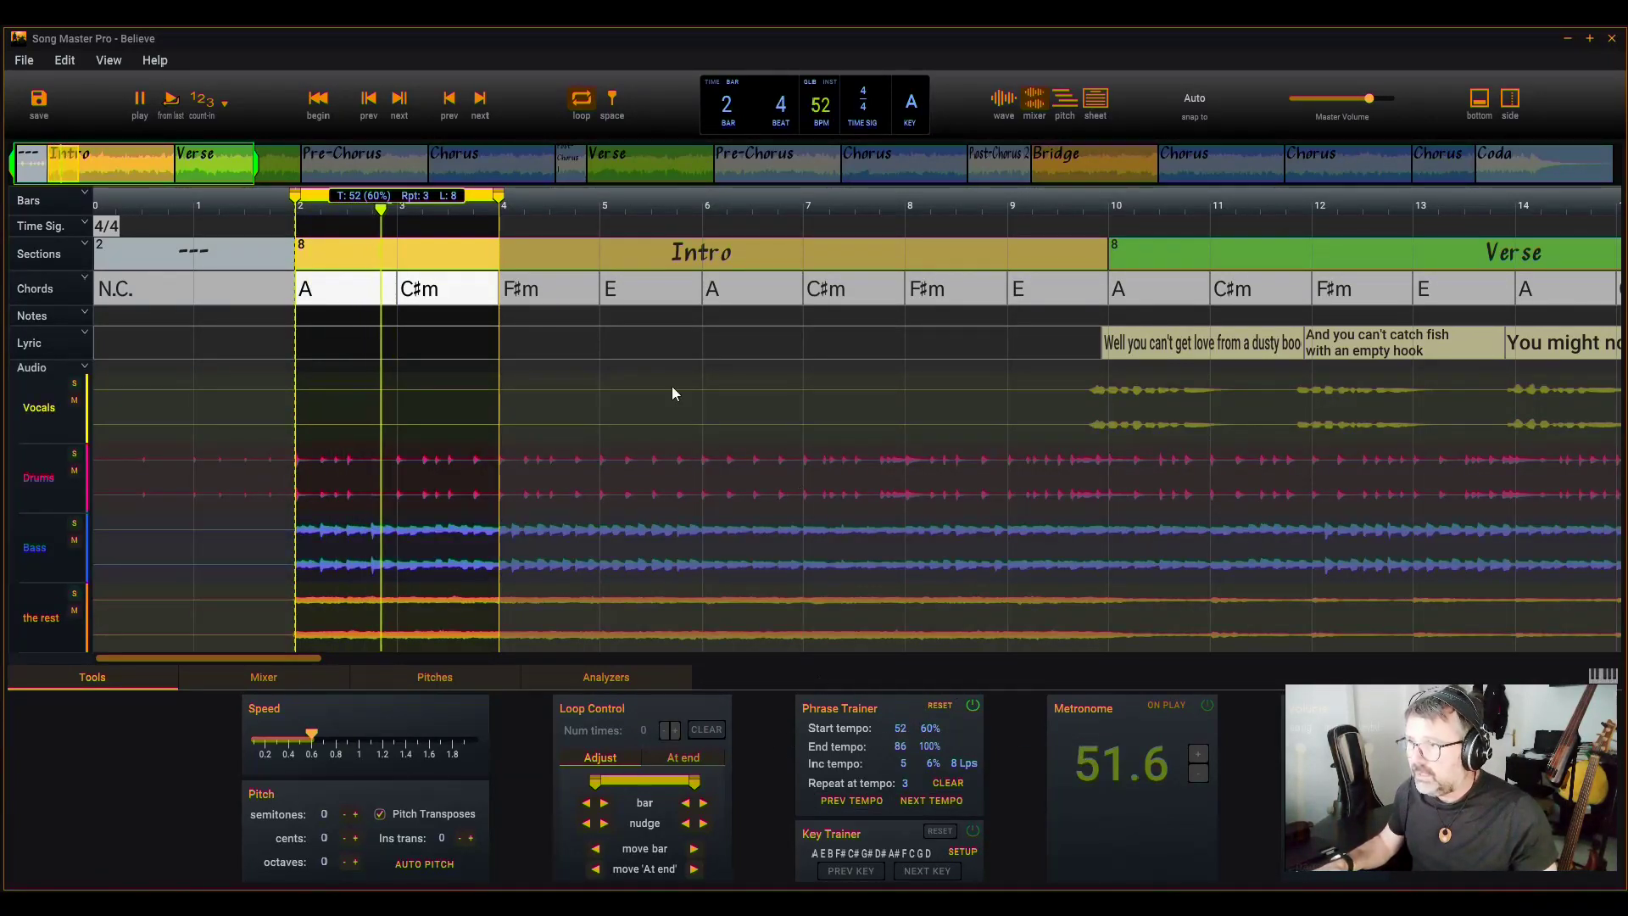
pyautogui.click(1003, 102)
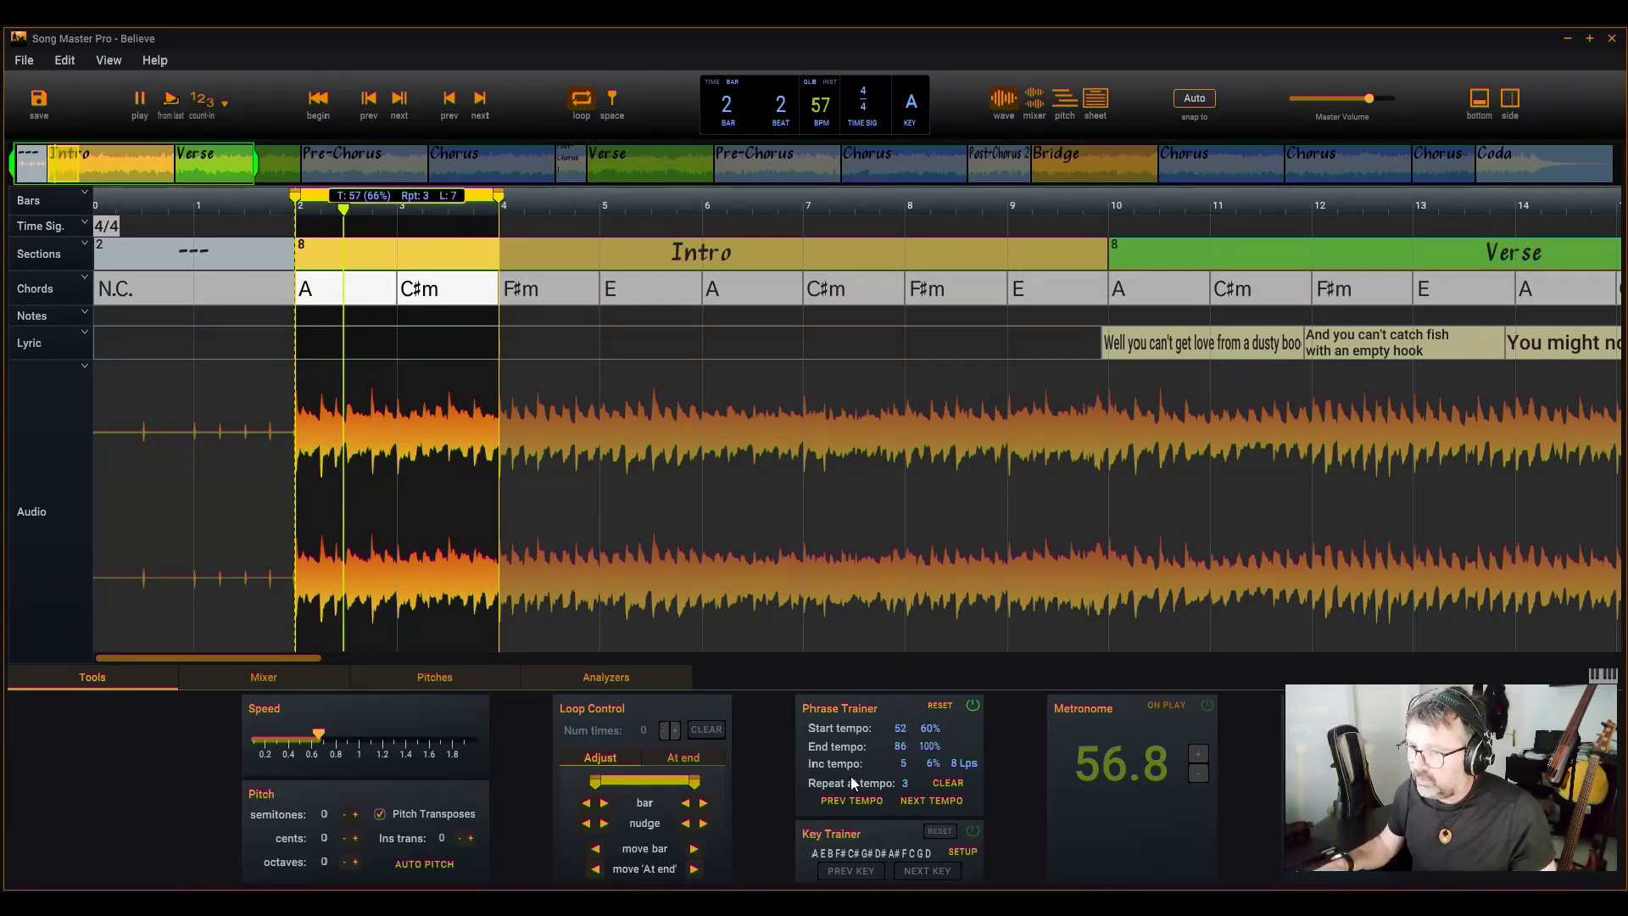
pyautogui.click(974, 707)
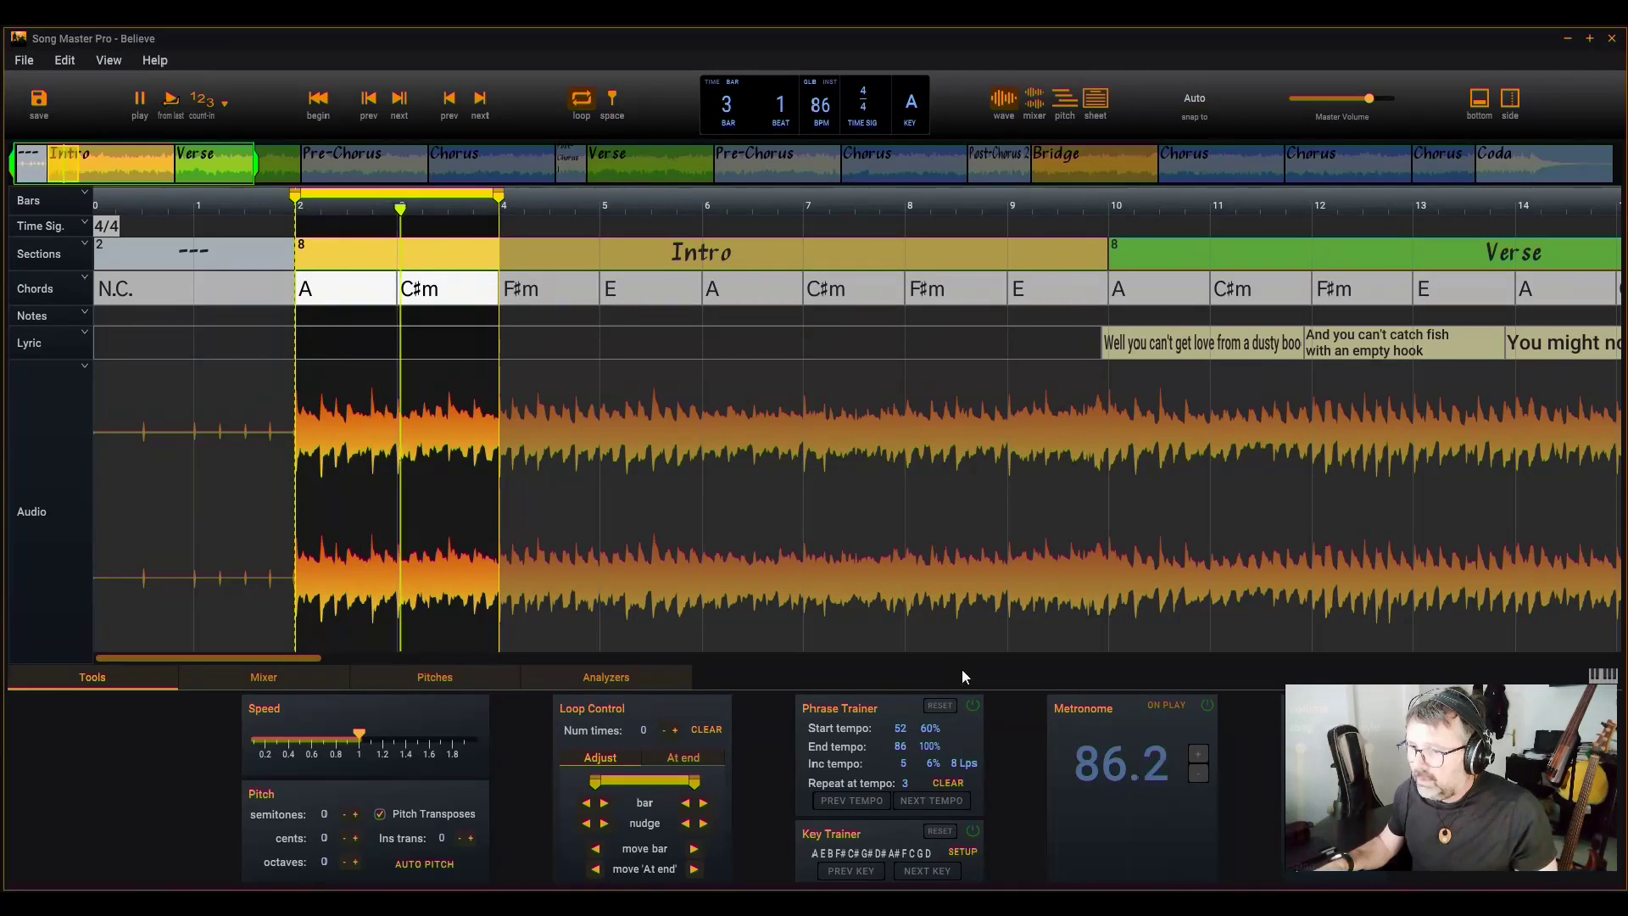
pyautogui.press('space')
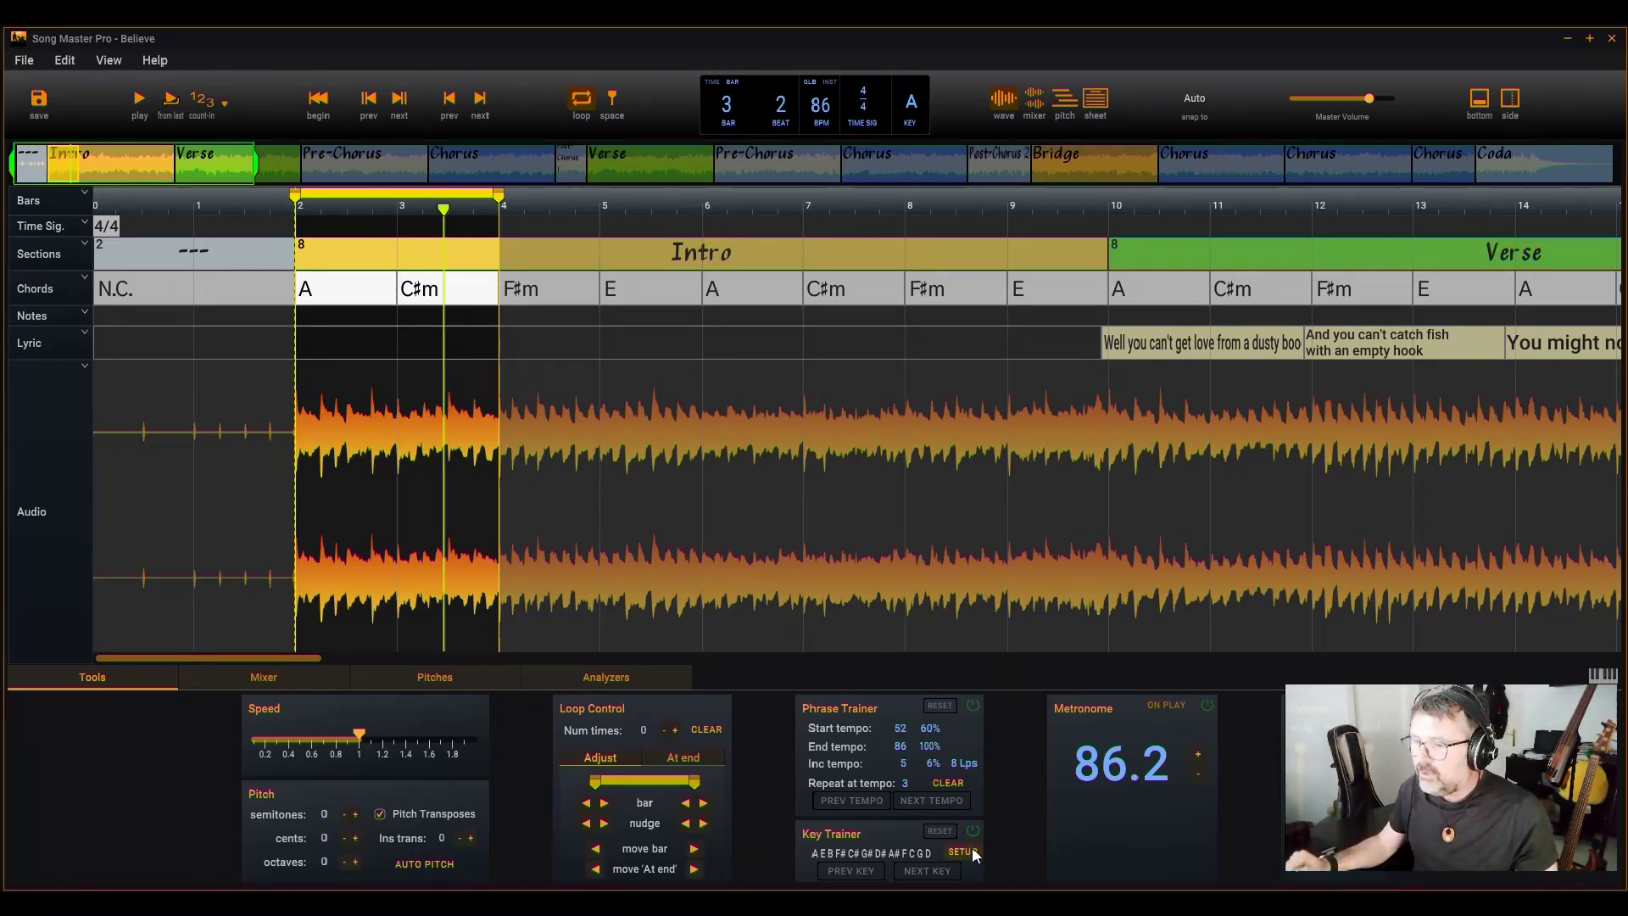
# - Try the Key Trainer on the Intro loop through its first few keys, and turn it off again
pyautogui.click(973, 832)
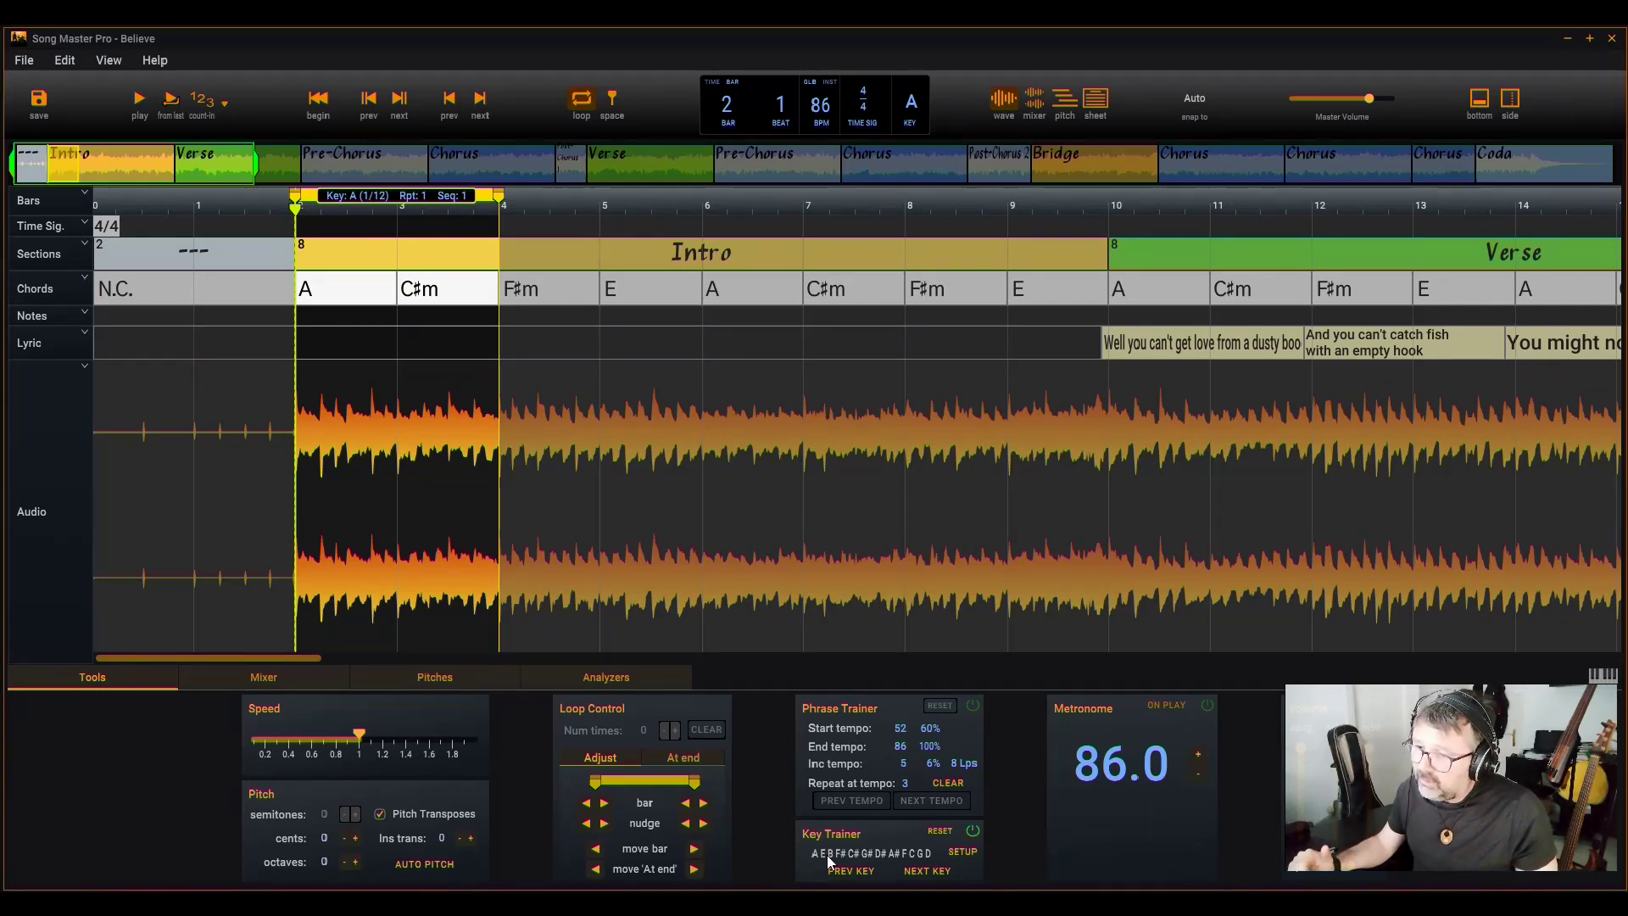
pyautogui.press('space')
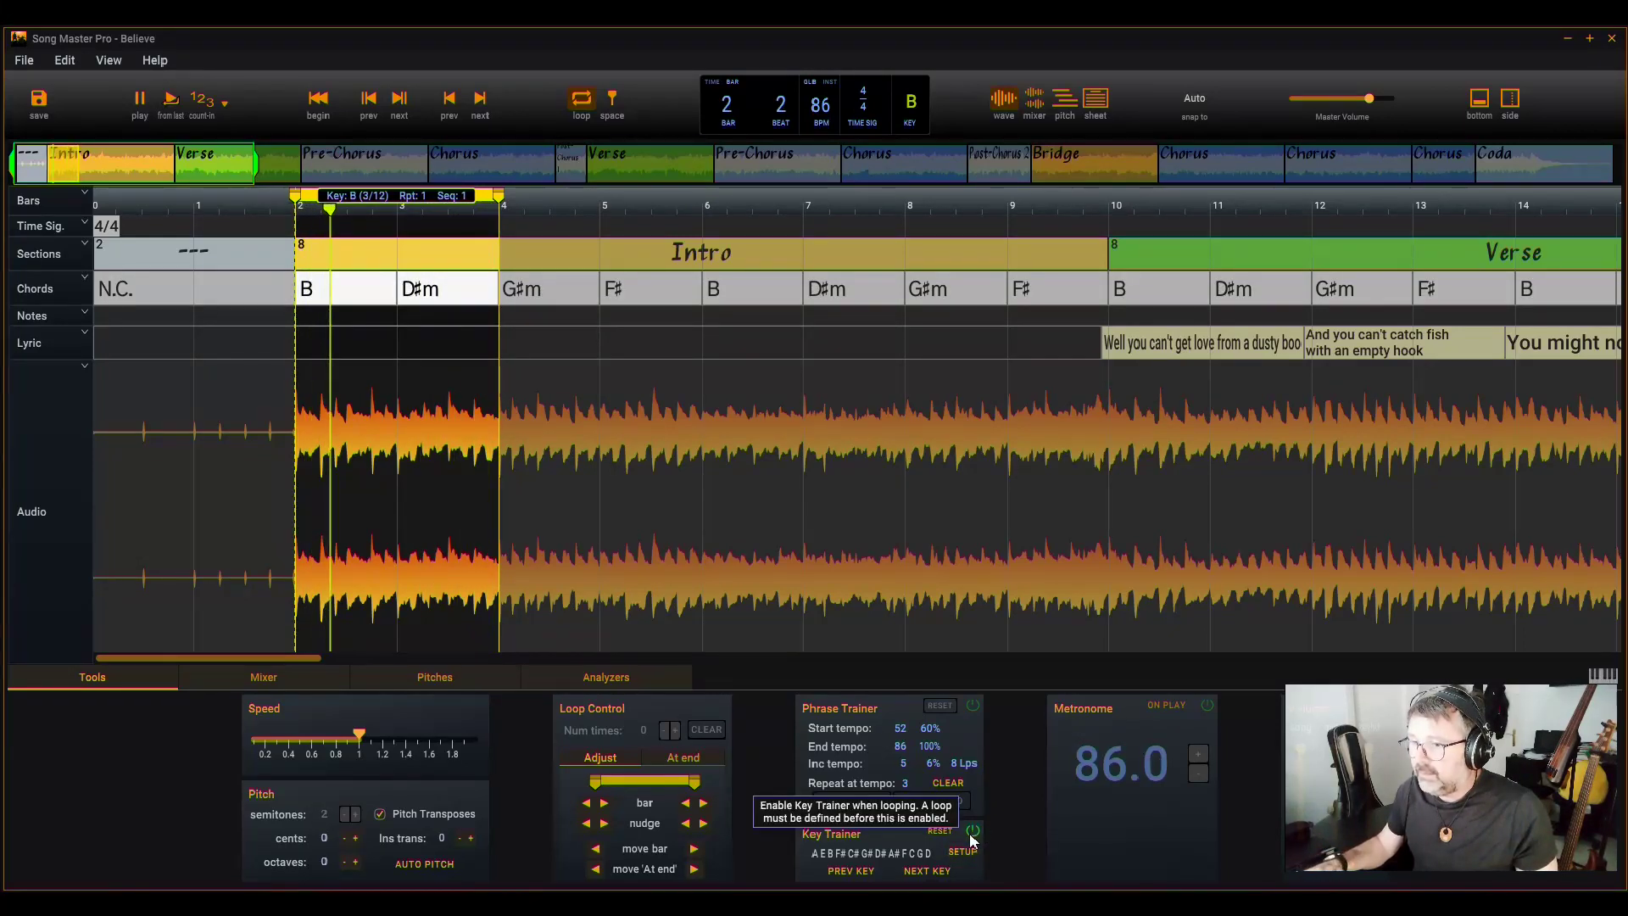
pyautogui.click(975, 830)
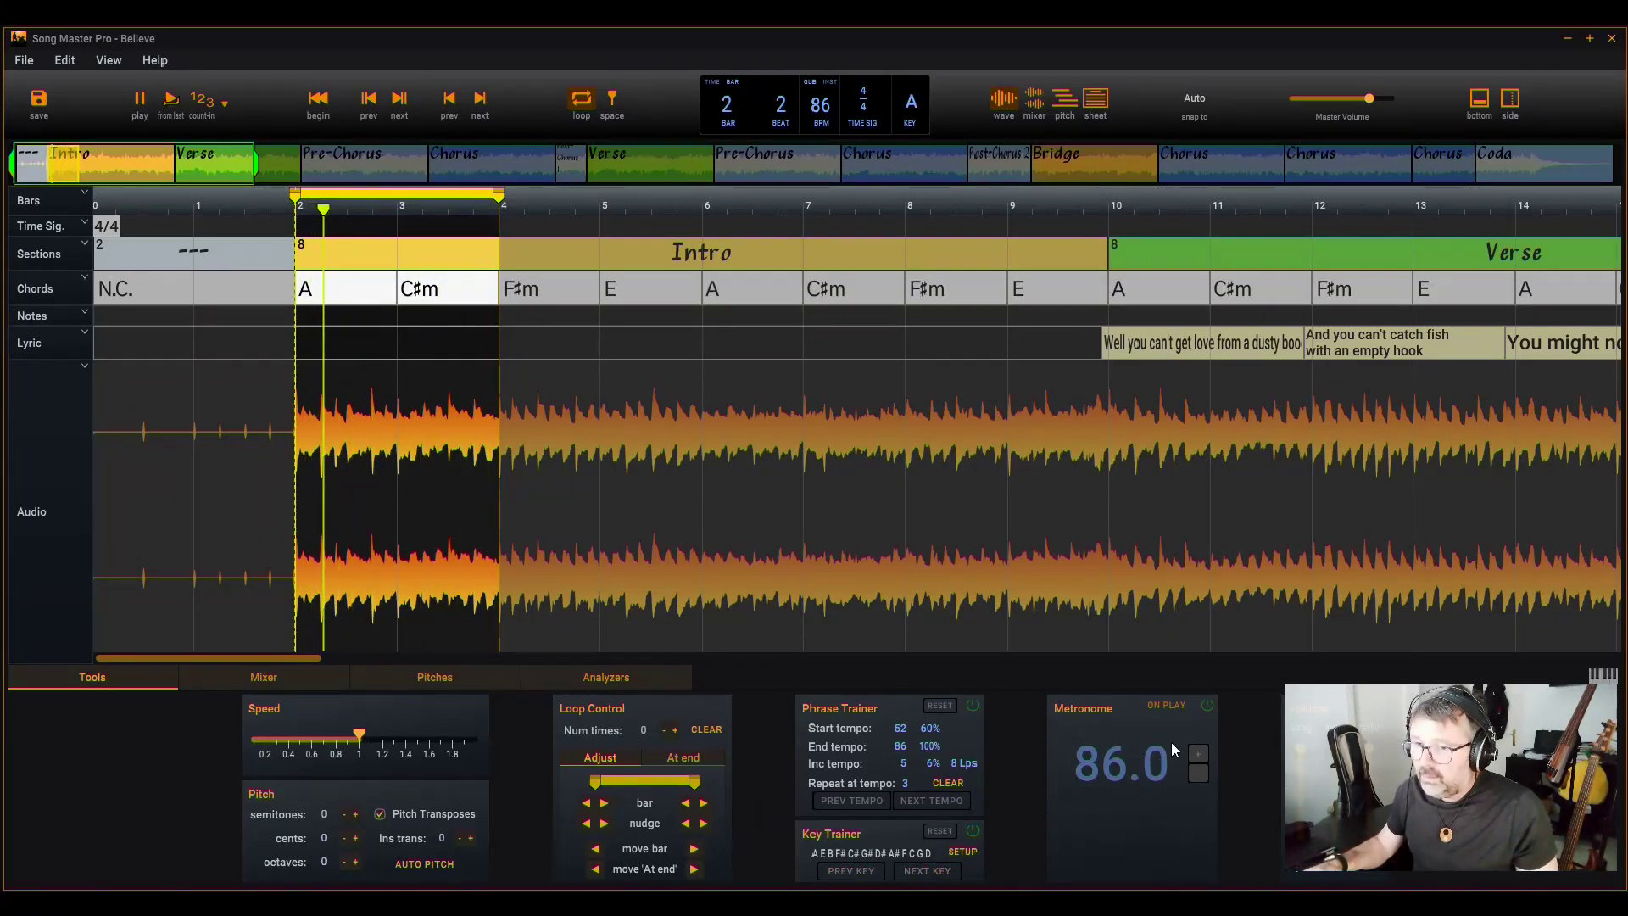
# - Try the metronome on and off while the loop plays, and stop playback
pyautogui.click(1206, 706)
pyautogui.click(1206, 706)
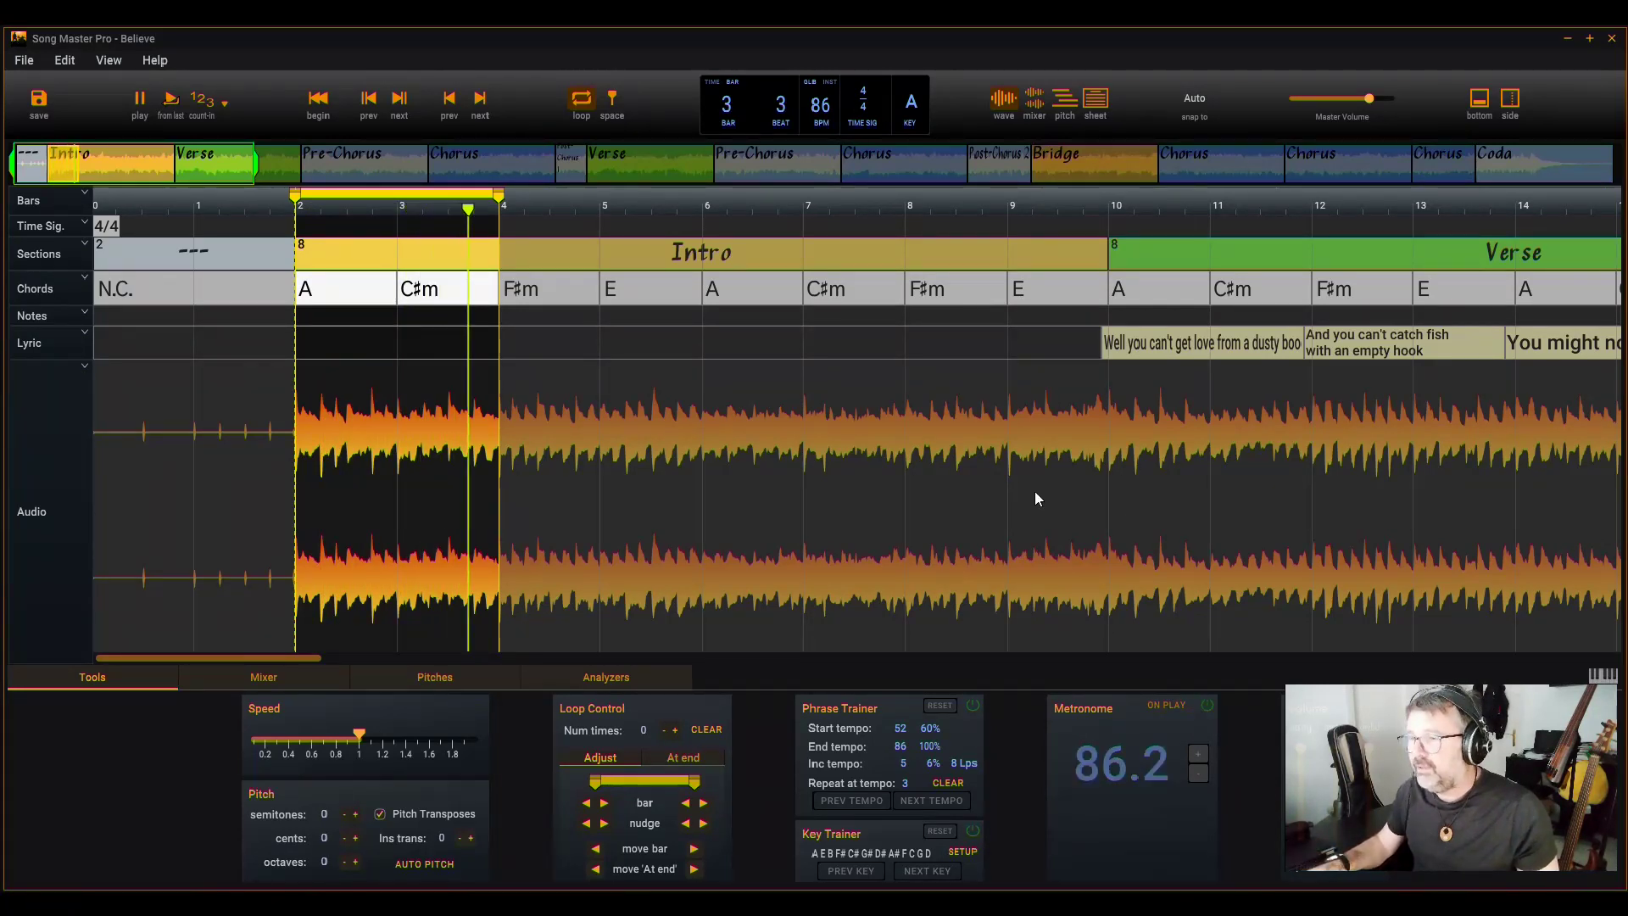
pyautogui.press('space')
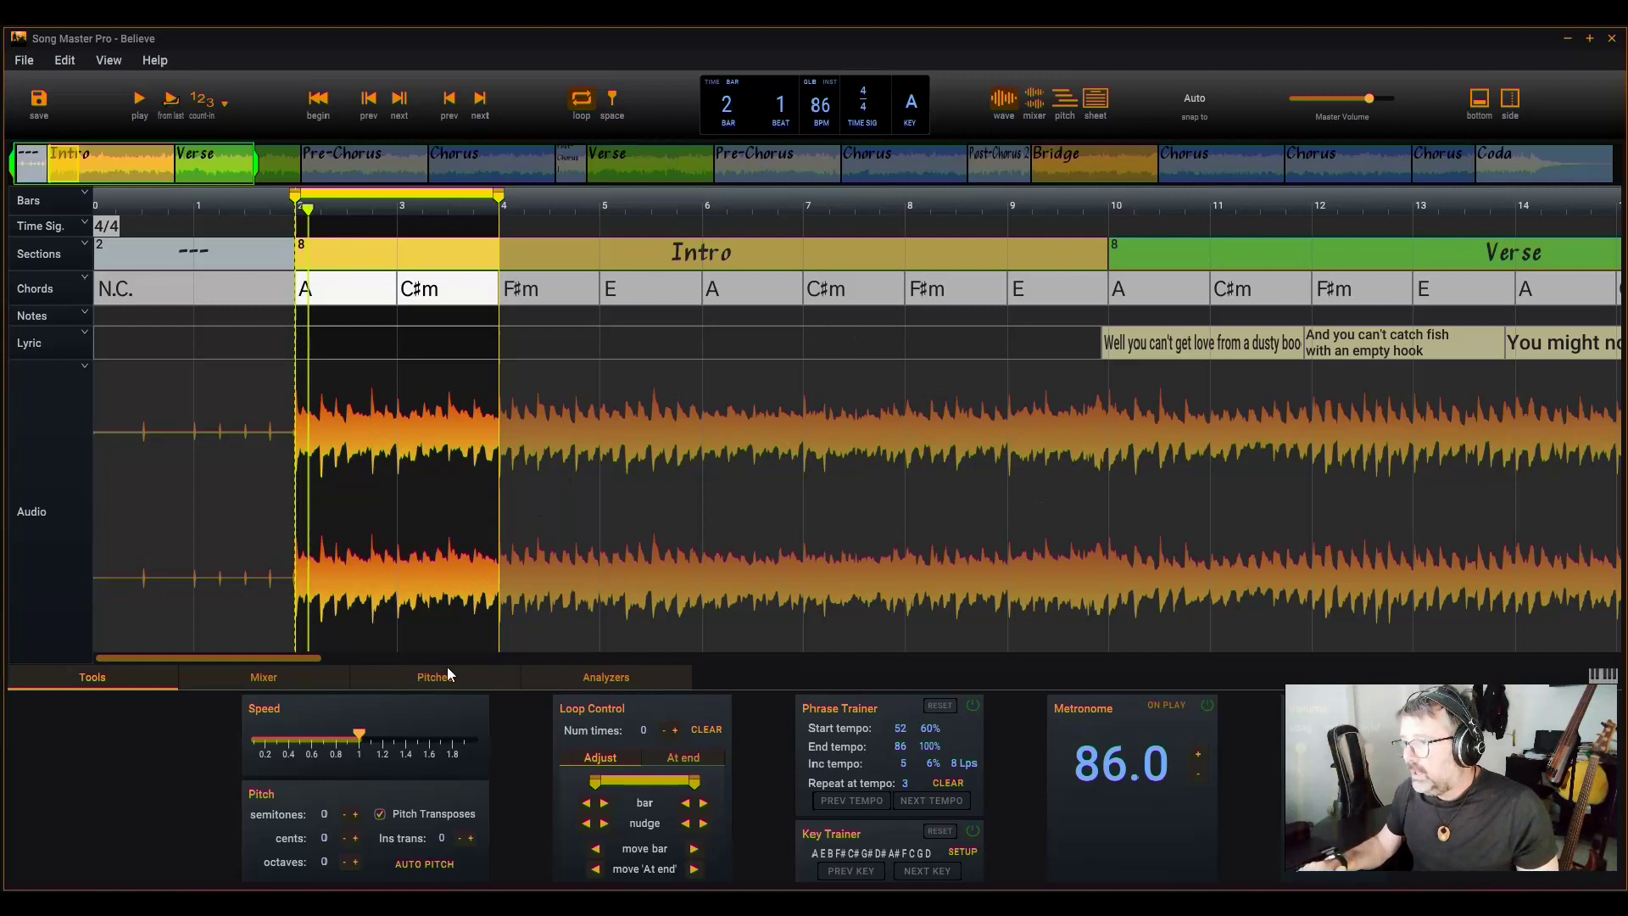
# - Show the generated stem tracks in the mixer, start playback, and release the Intro loop so the song plays on
pyautogui.click(268, 679)
pyautogui.scroll(-2, 576, 518)
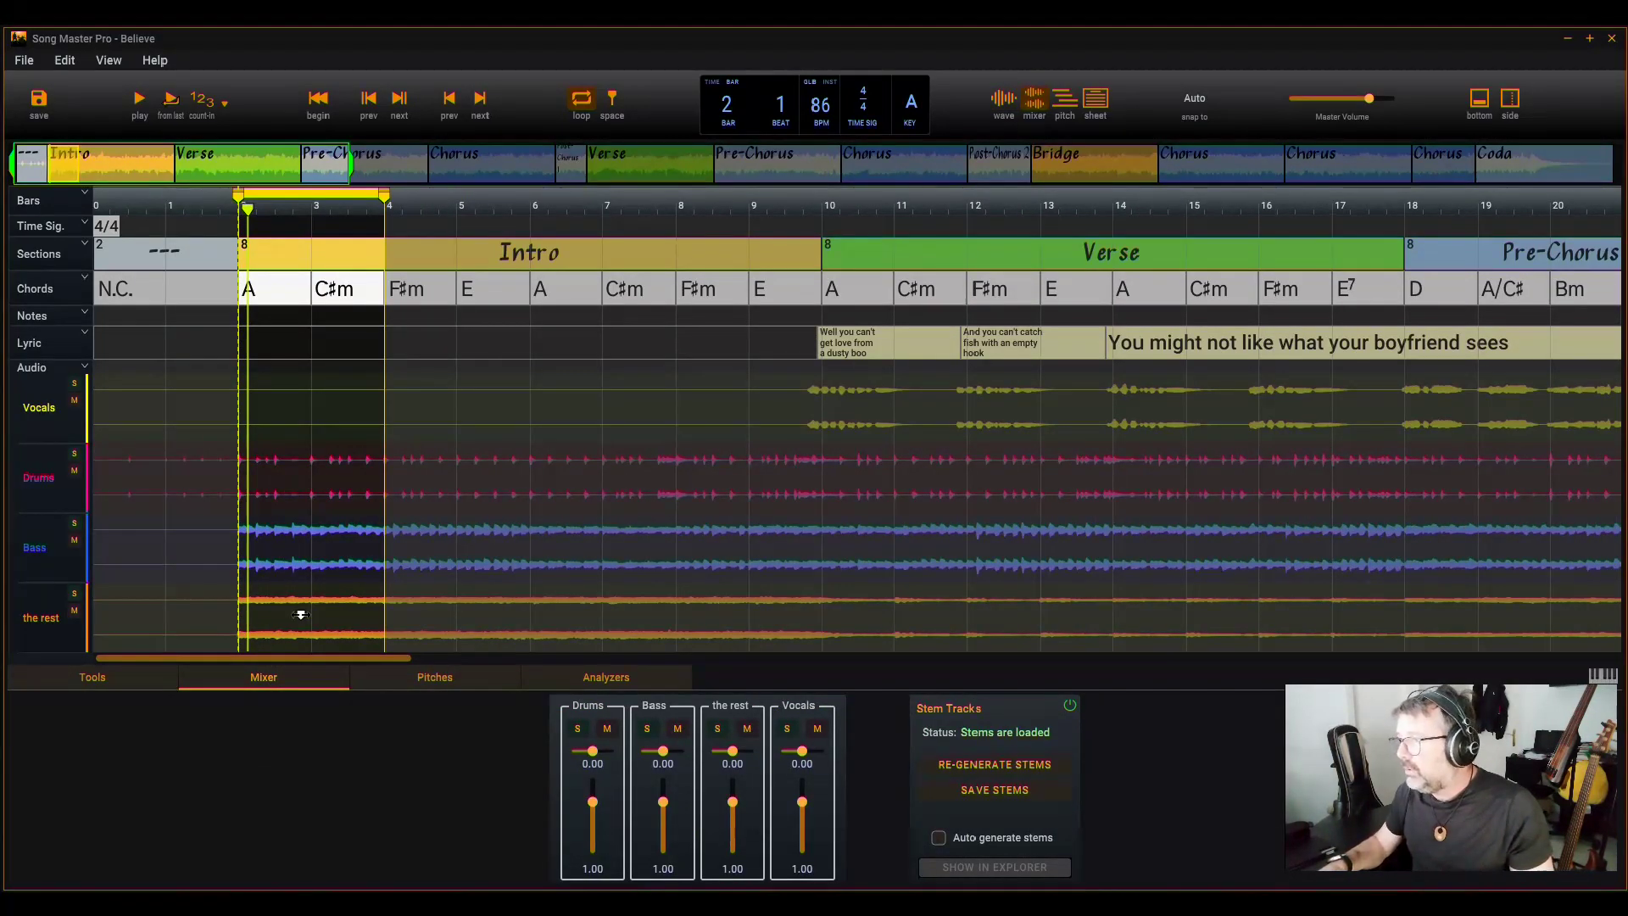
pyautogui.press('space')
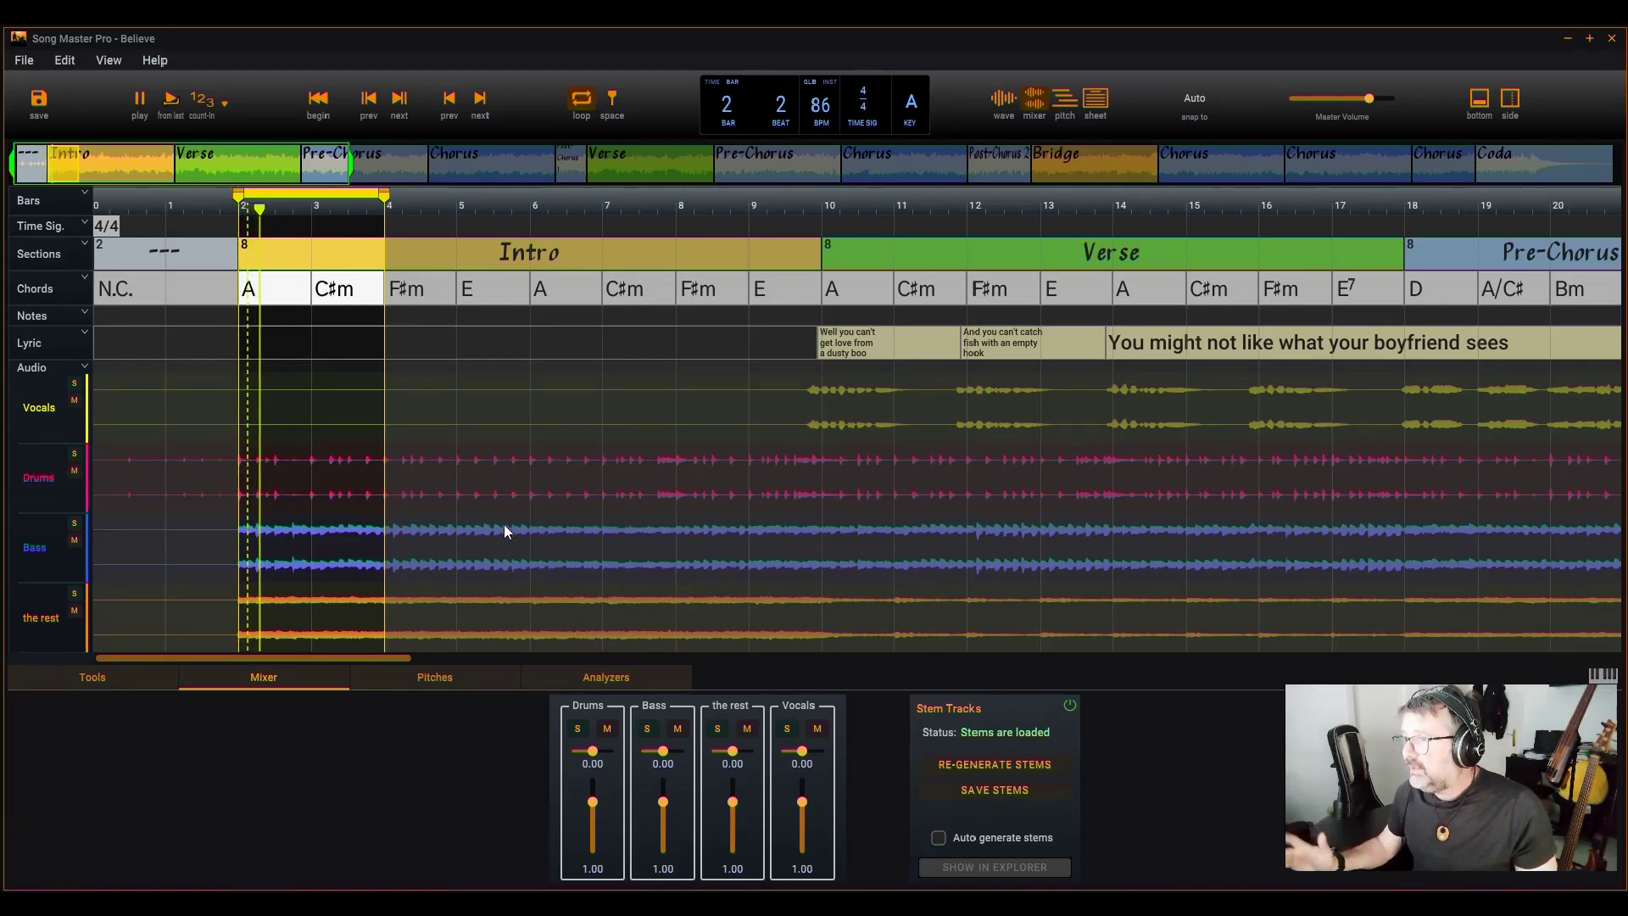
pyautogui.click(456, 534)
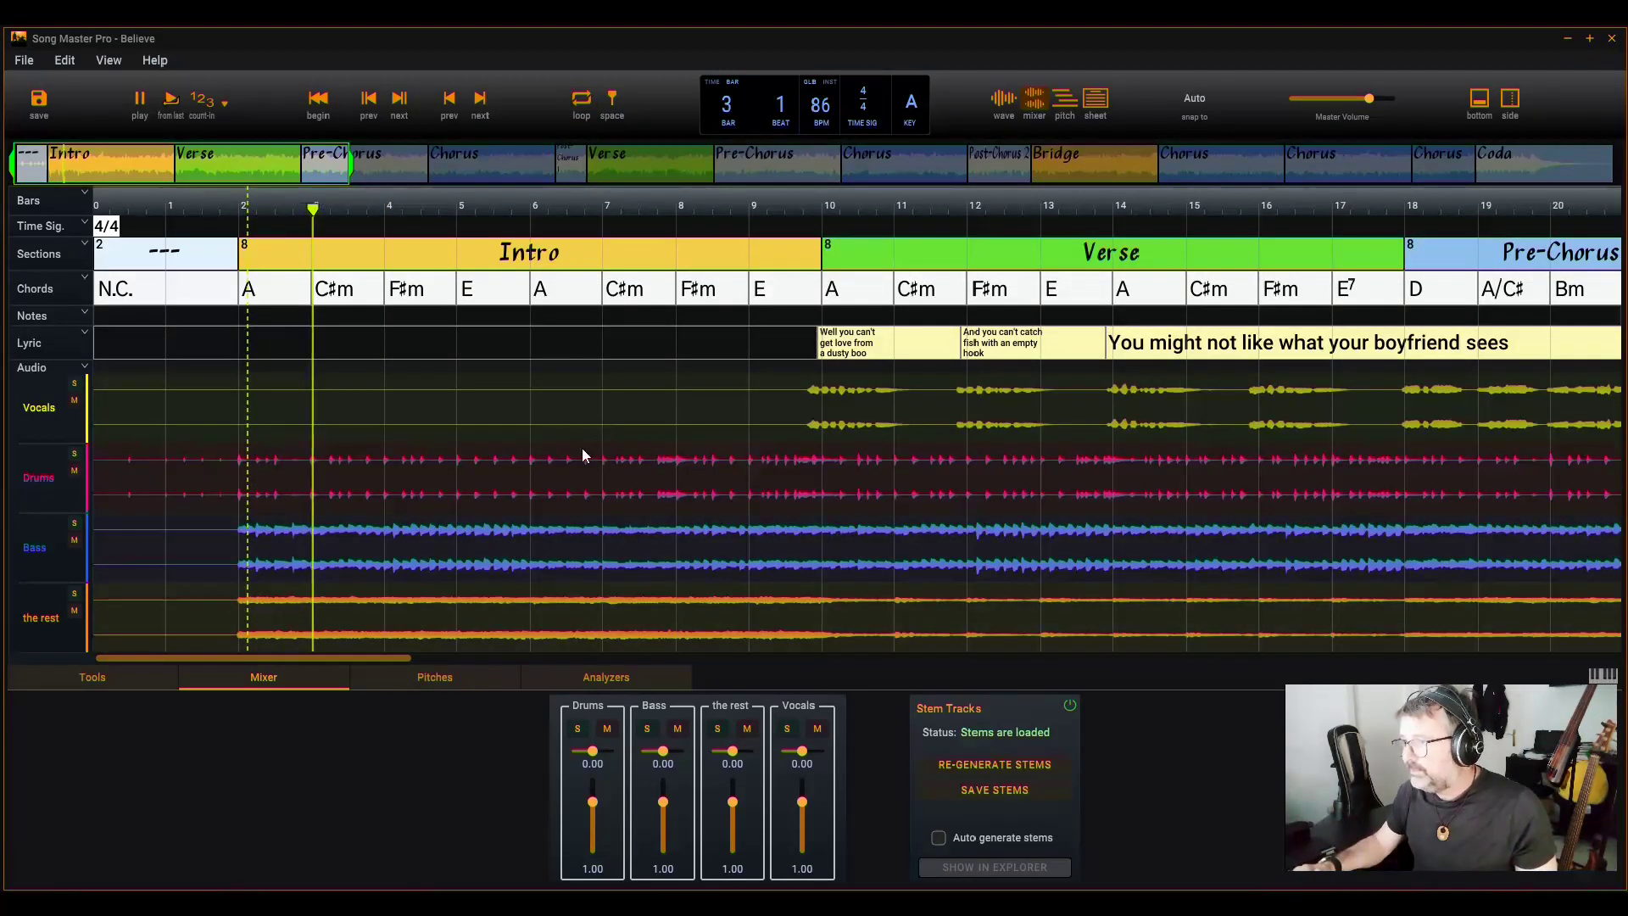
pyautogui.scroll(-1, 582, 448)
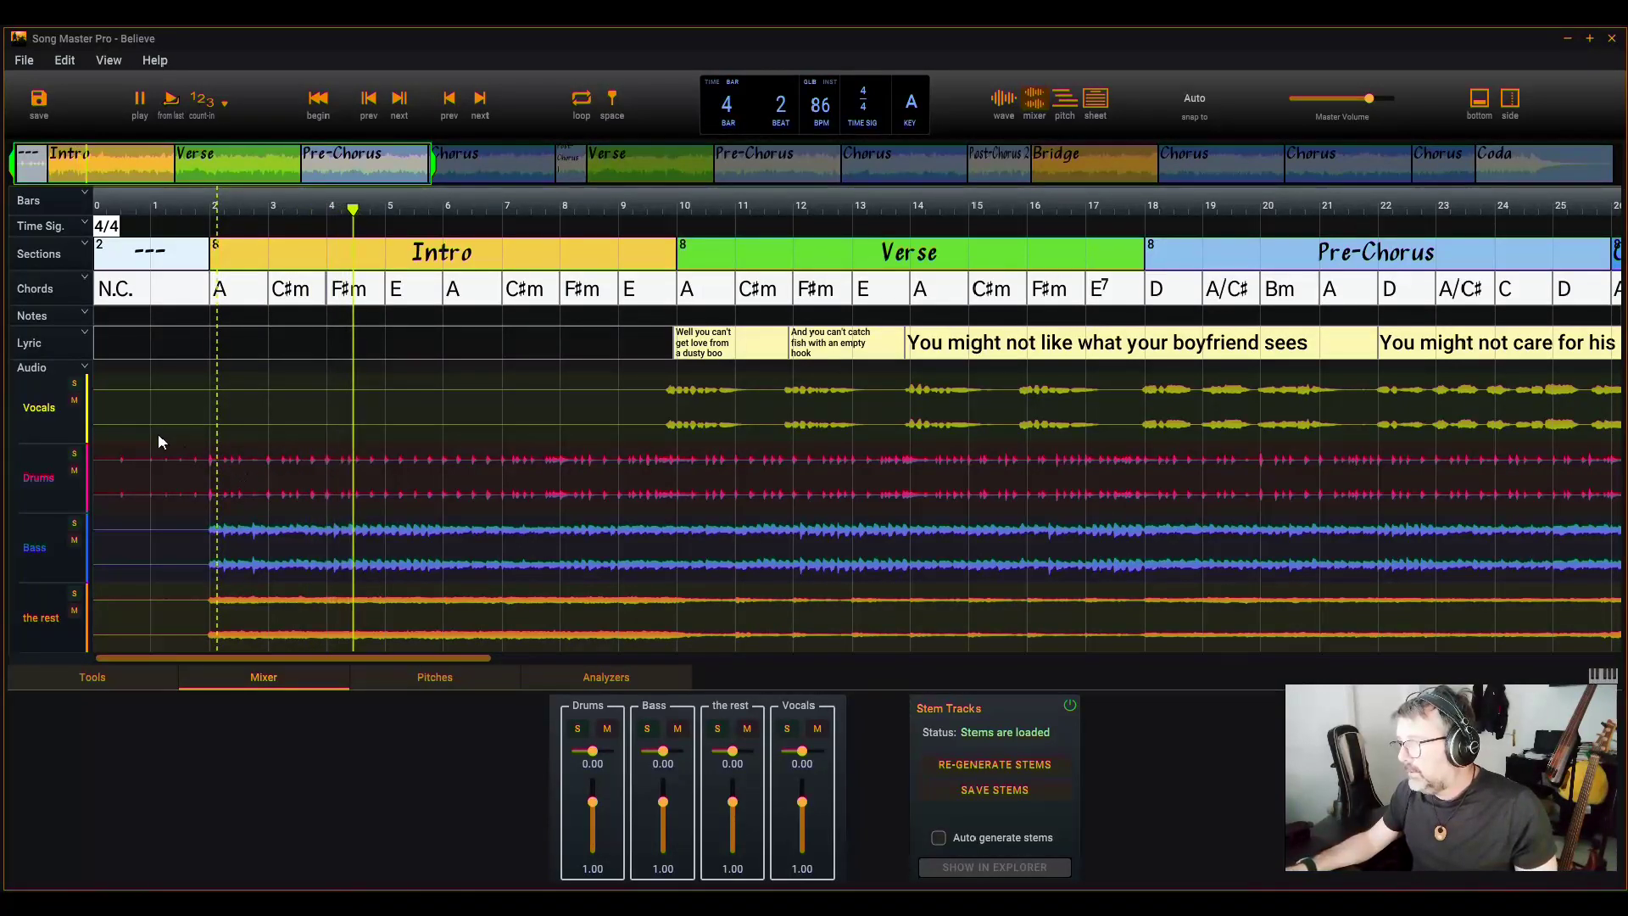
# - Audition the Drums, Bass and Vocals stems solo in turn around the start of the Verse, and restore the full mix
pyautogui.click(75, 454)
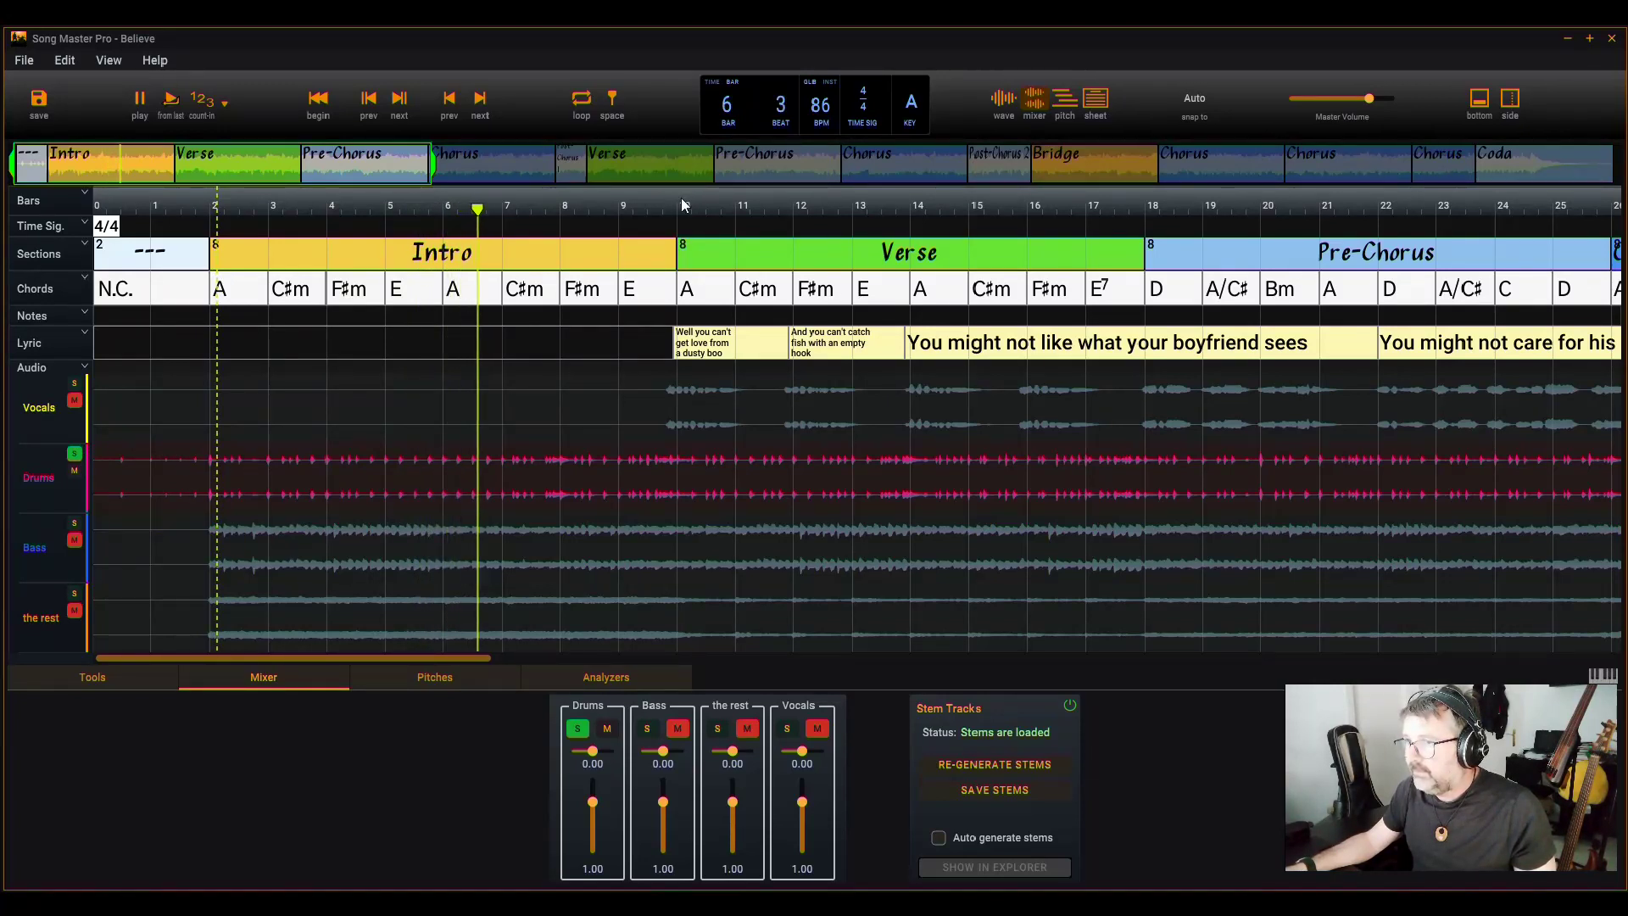
pyautogui.click(693, 483)
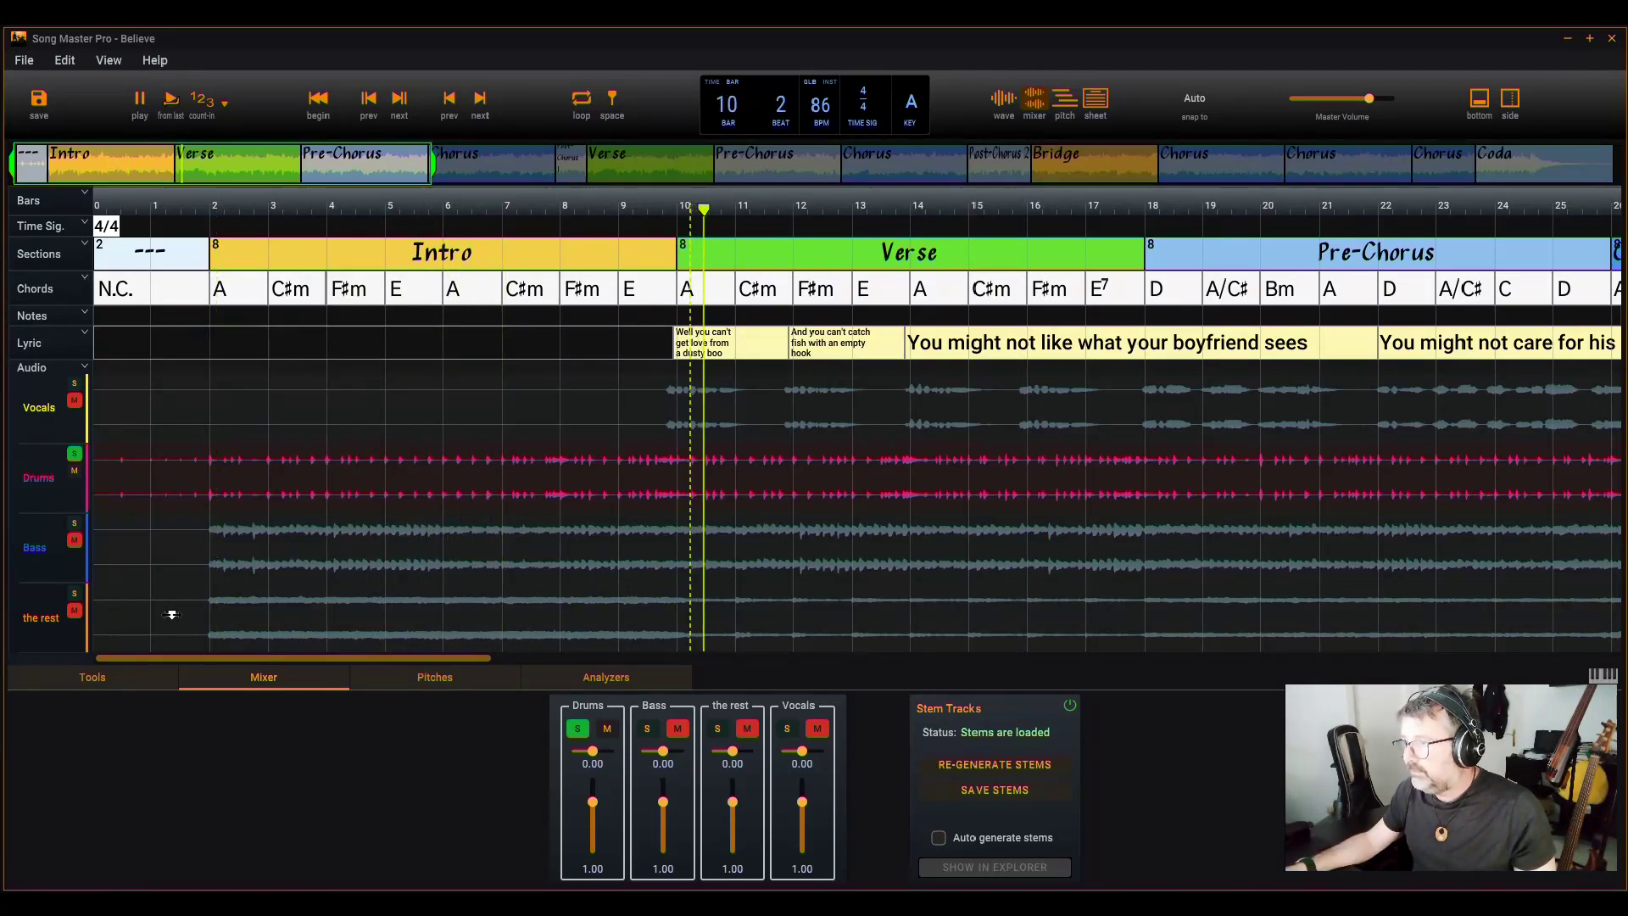
pyautogui.click(75, 523)
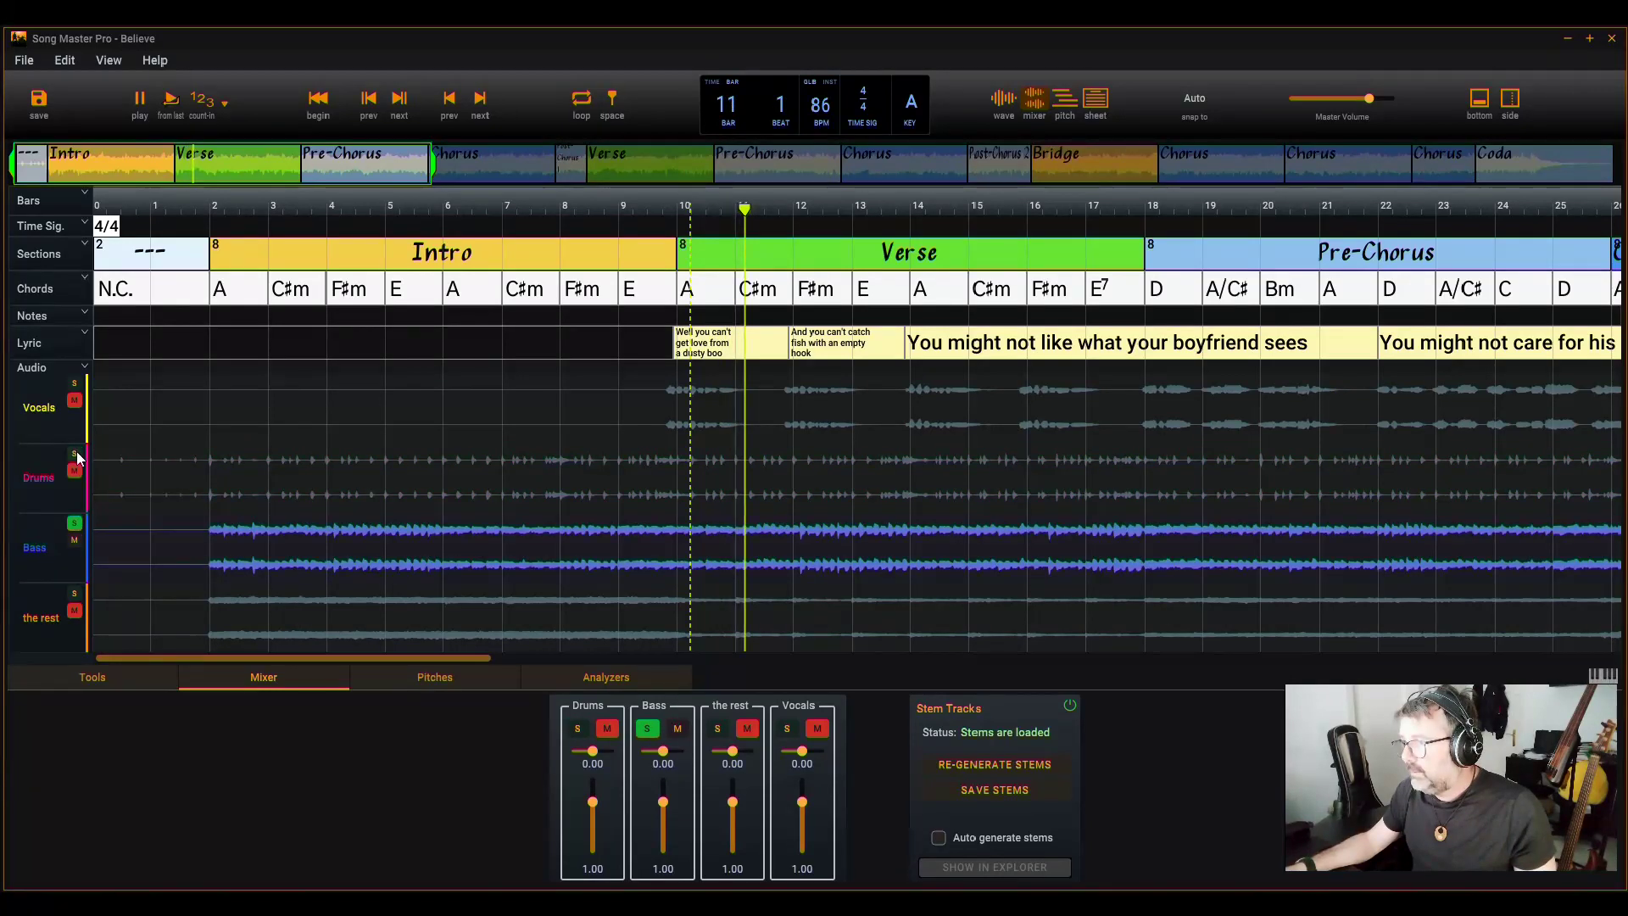
pyautogui.click(75, 523)
pyautogui.click(74, 383)
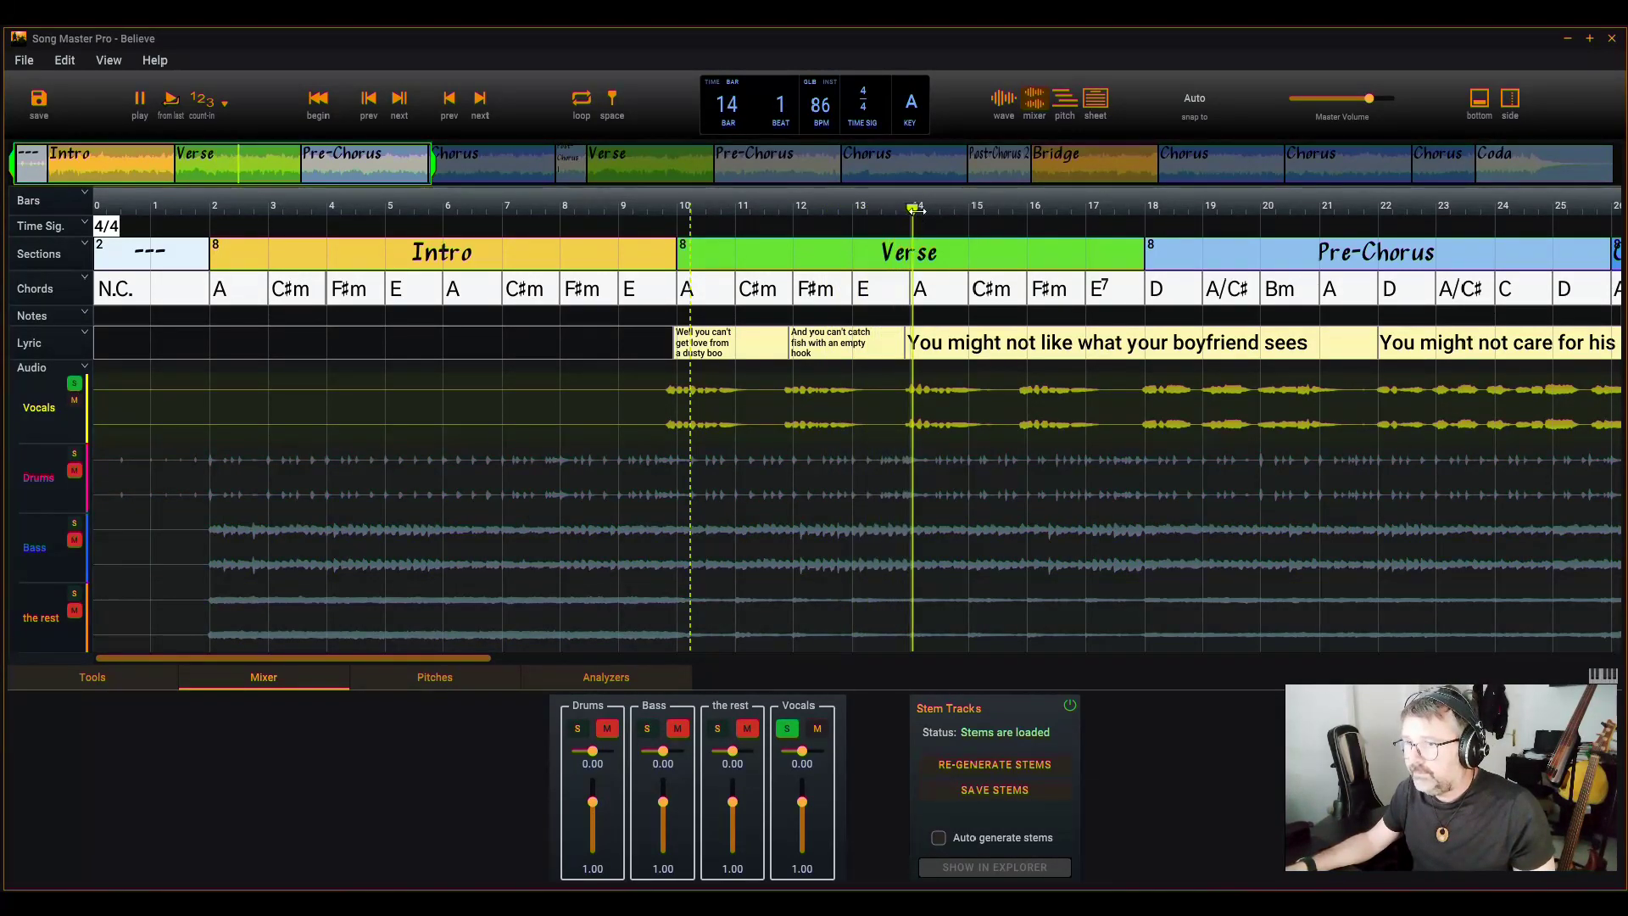
pyautogui.click(75, 386)
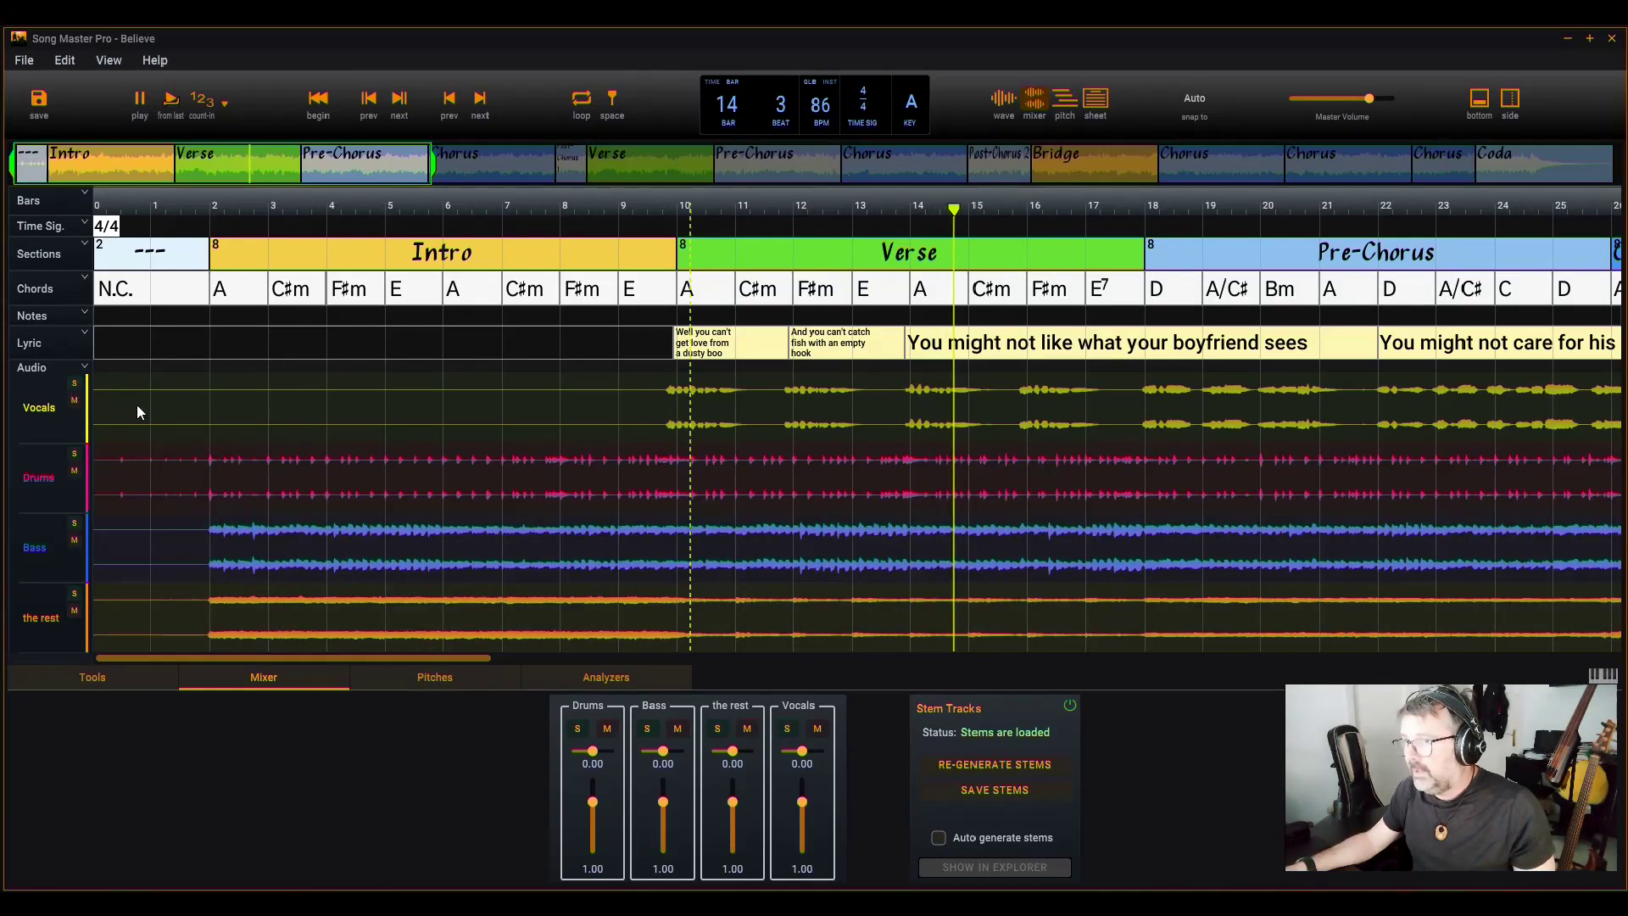
# - Mute the Vocals stem, play from bar 7 of the Intro, and stop playback
pyautogui.click(75, 400)
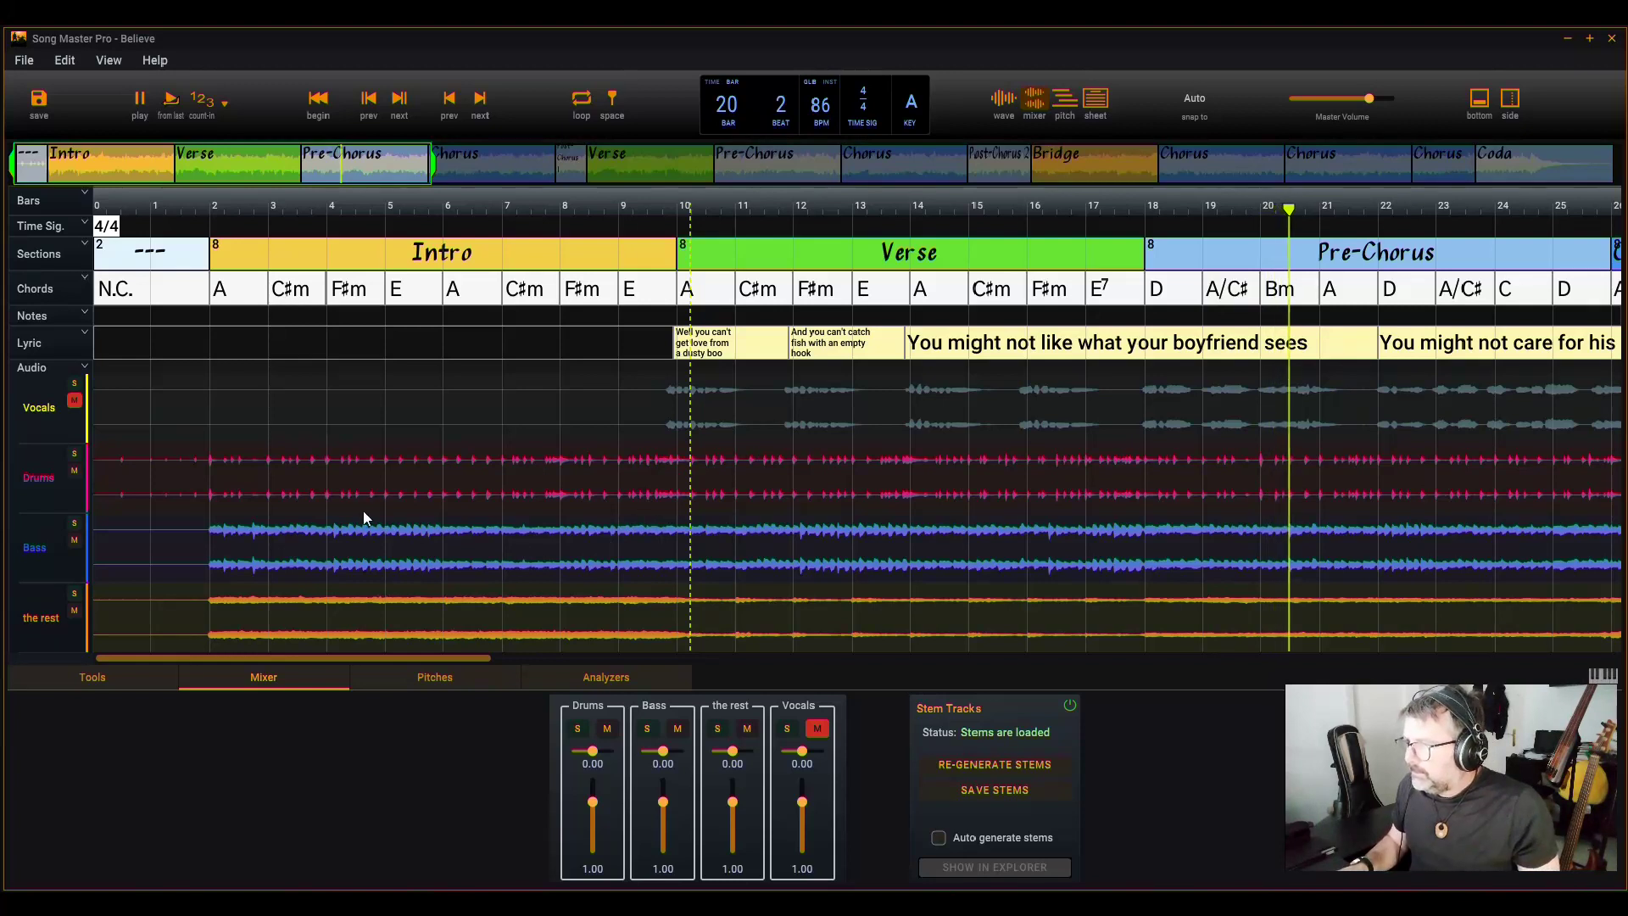
pyautogui.click(545, 468)
pyautogui.press('space')
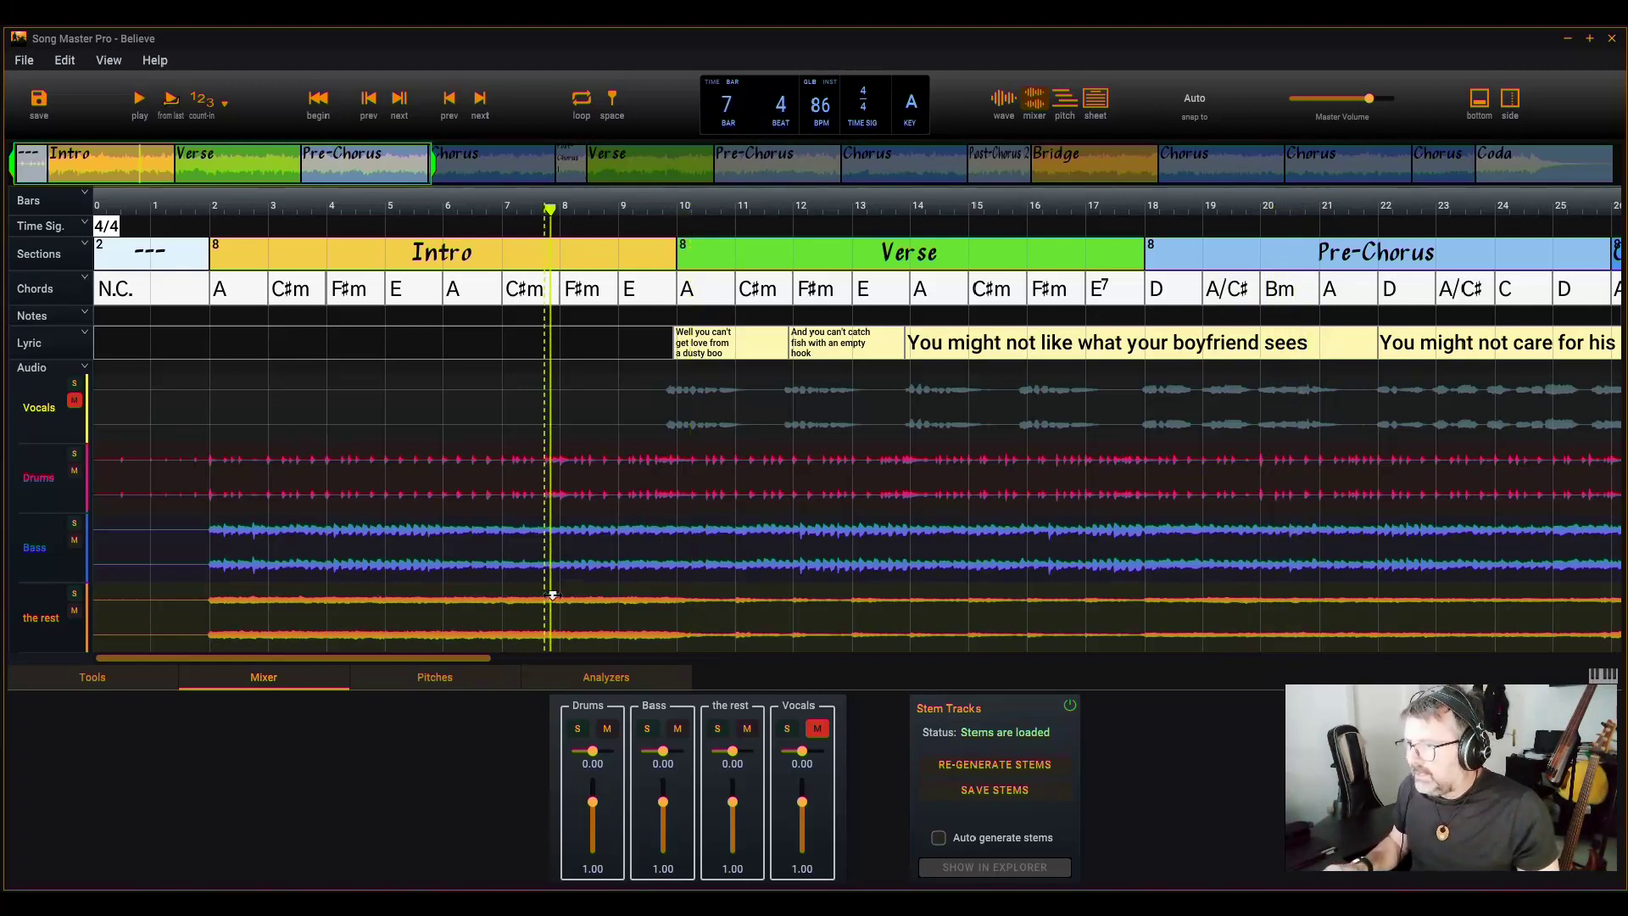
# - Show the track pitch view, check the stem status in the mixer, and return to the pitch view
pyautogui.click(434, 675)
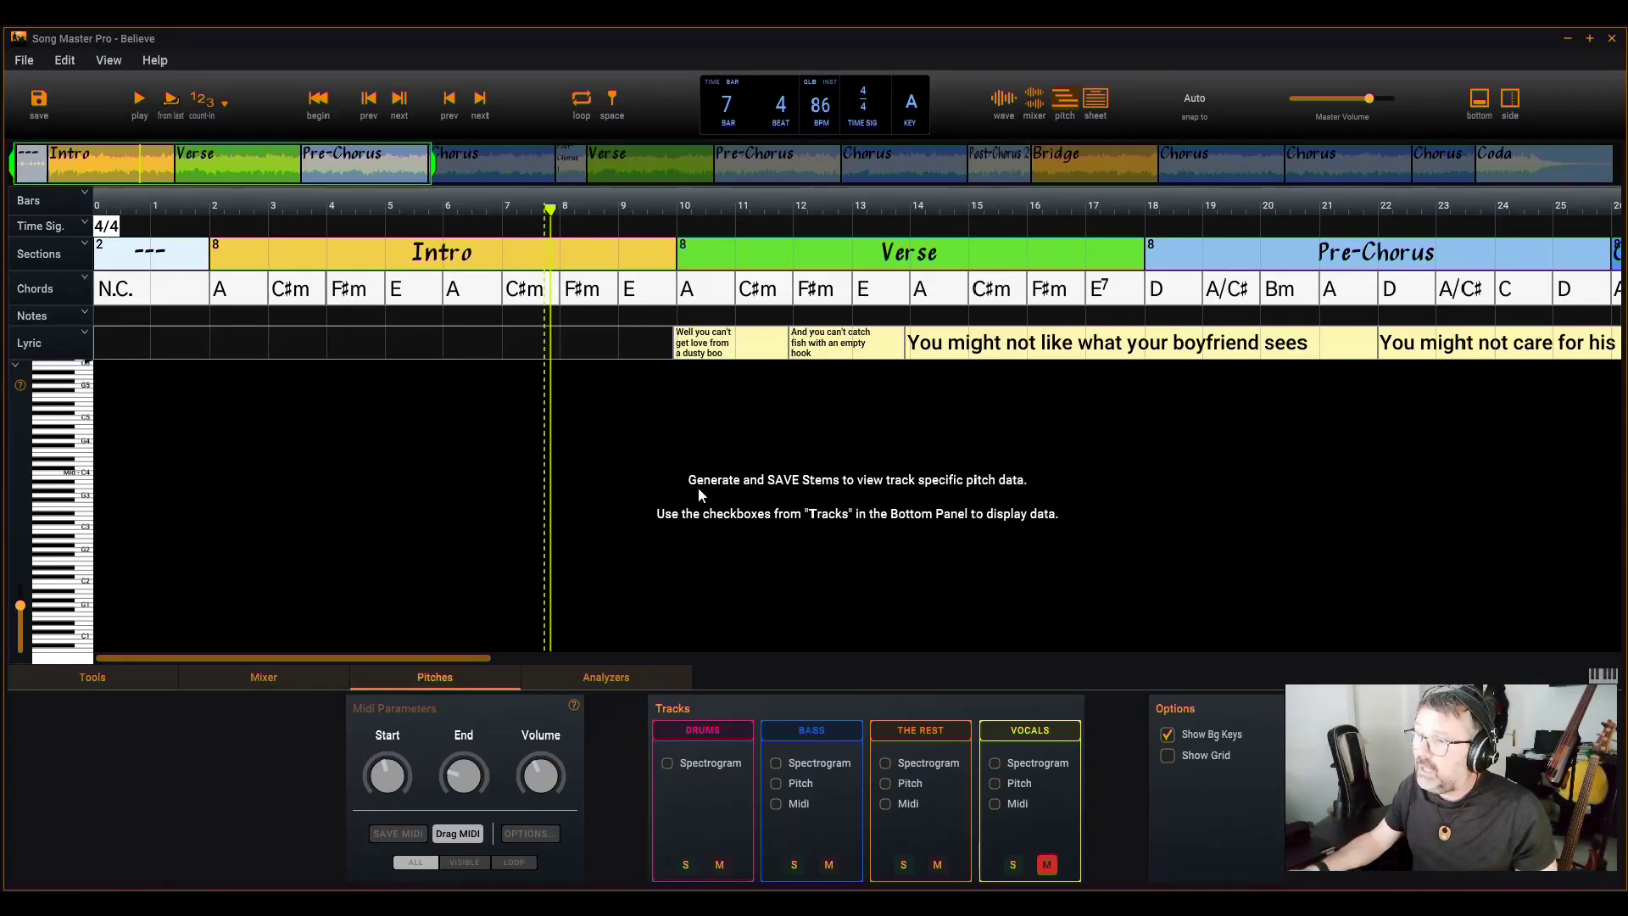
pyautogui.click(292, 676)
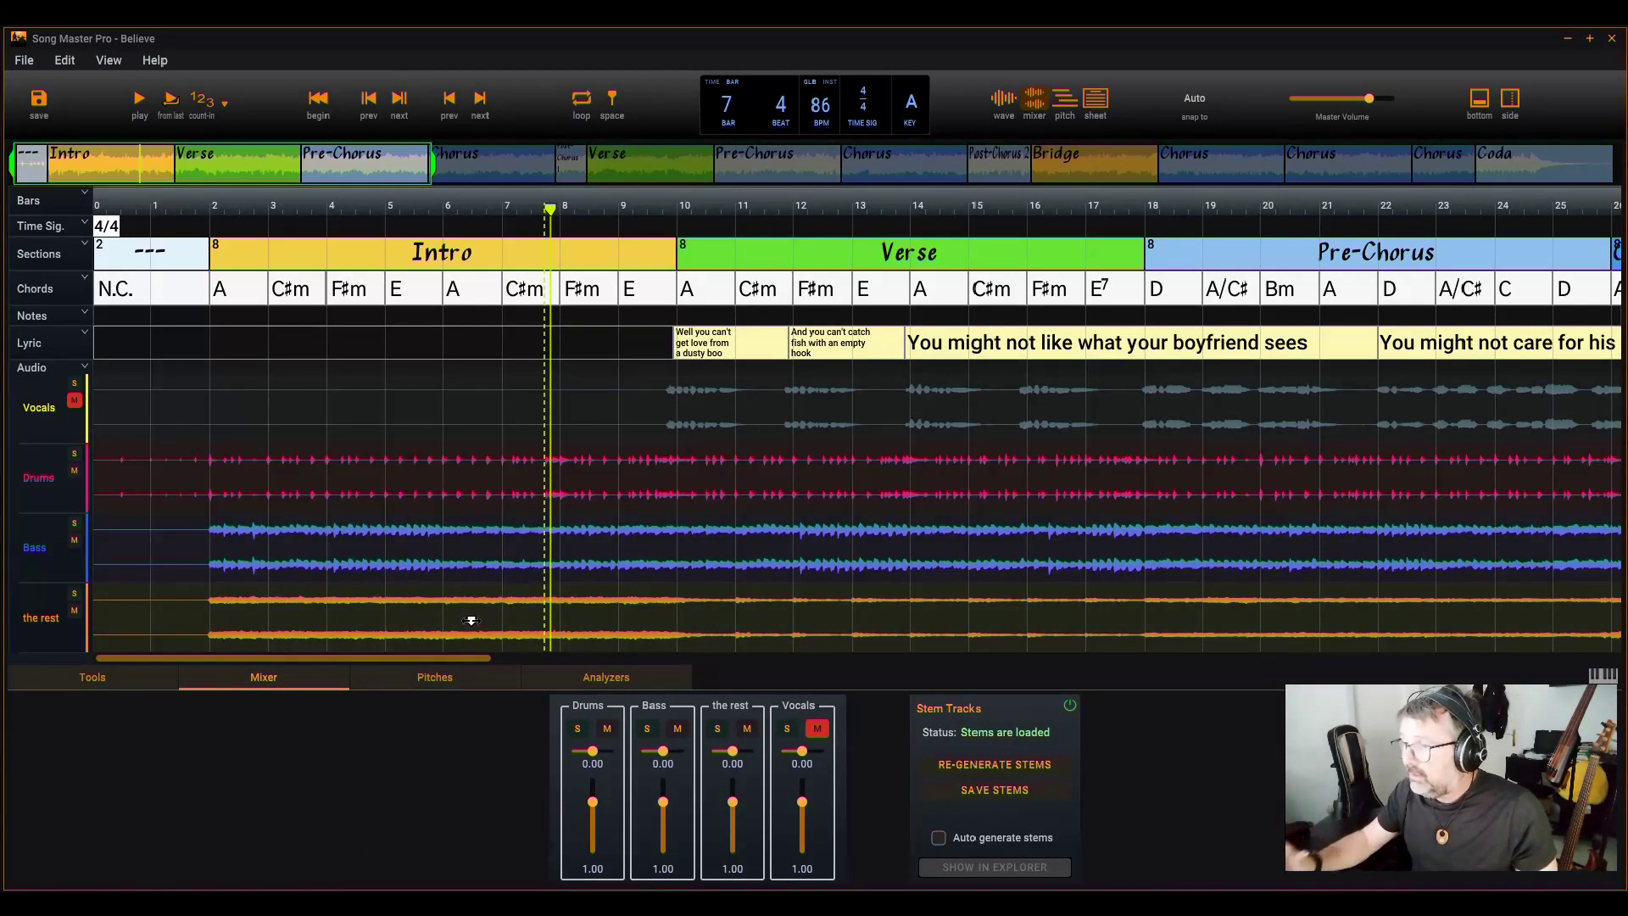
pyautogui.click(422, 687)
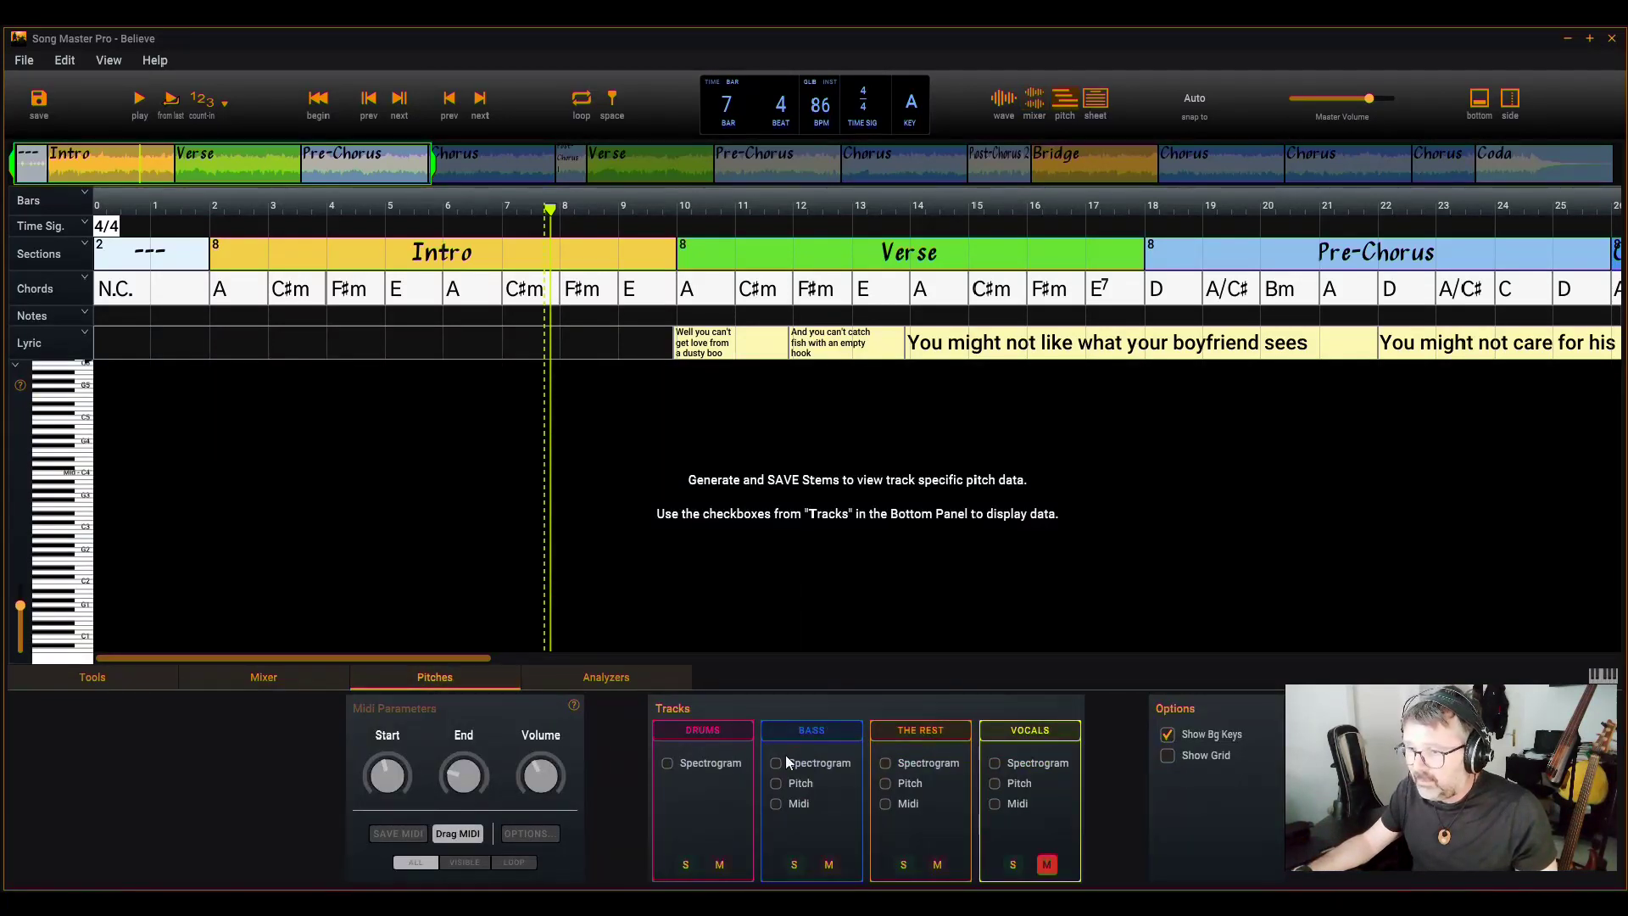
# - Display the Bass stem's MIDI notes and spectrogram, enlarged so the note names are readable around bar 7
pyautogui.click(776, 803)
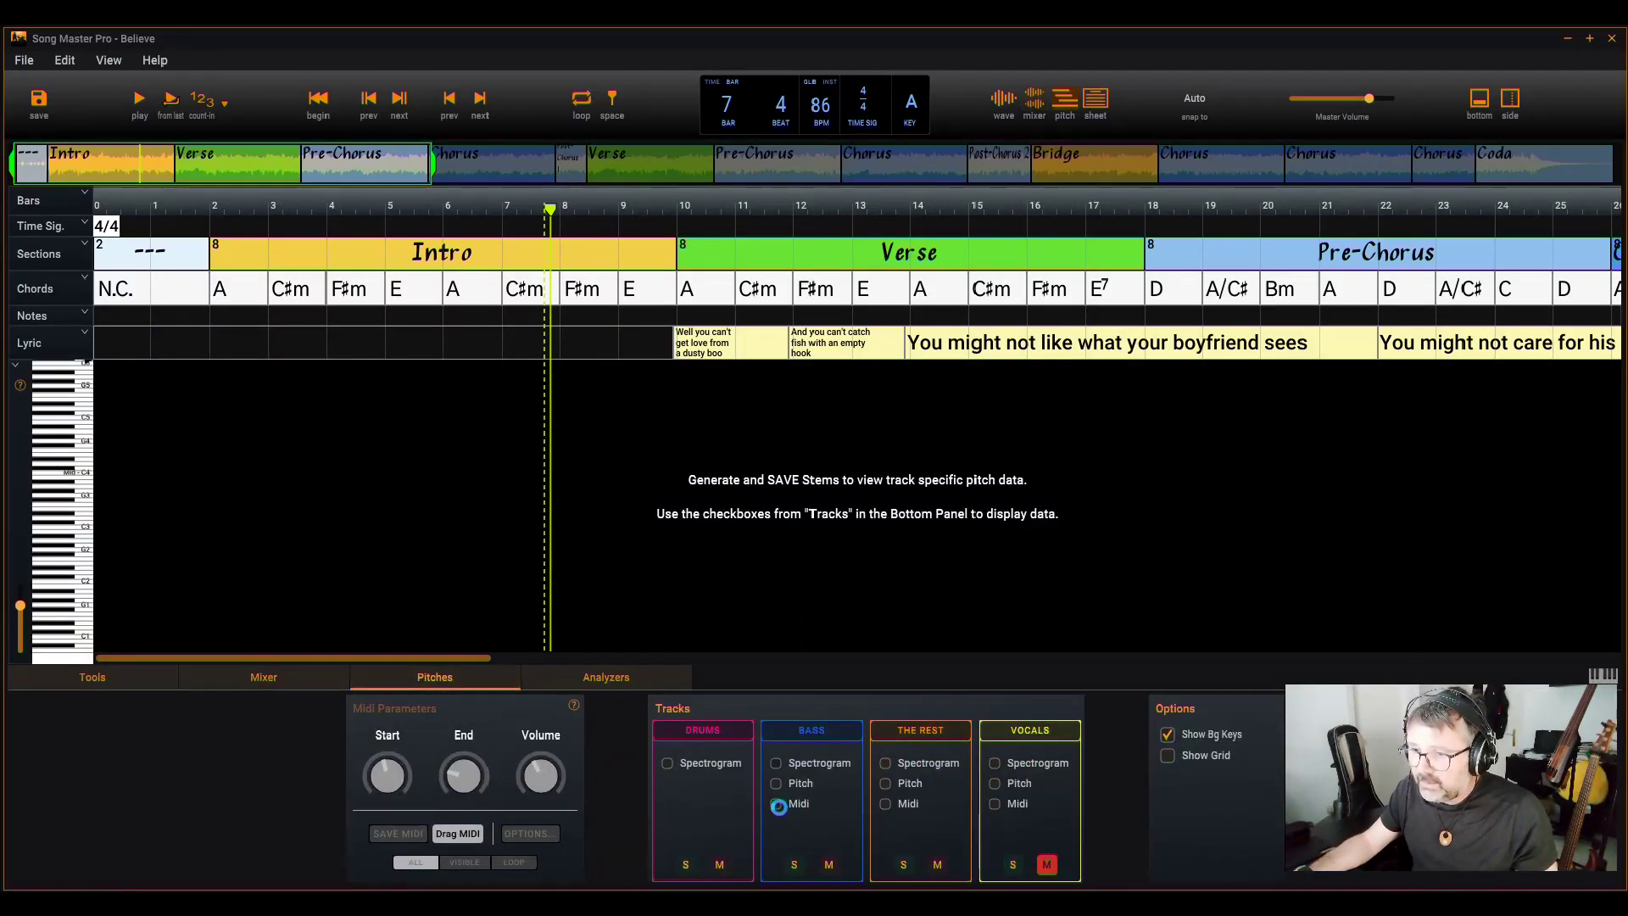
pyautogui.click(794, 767)
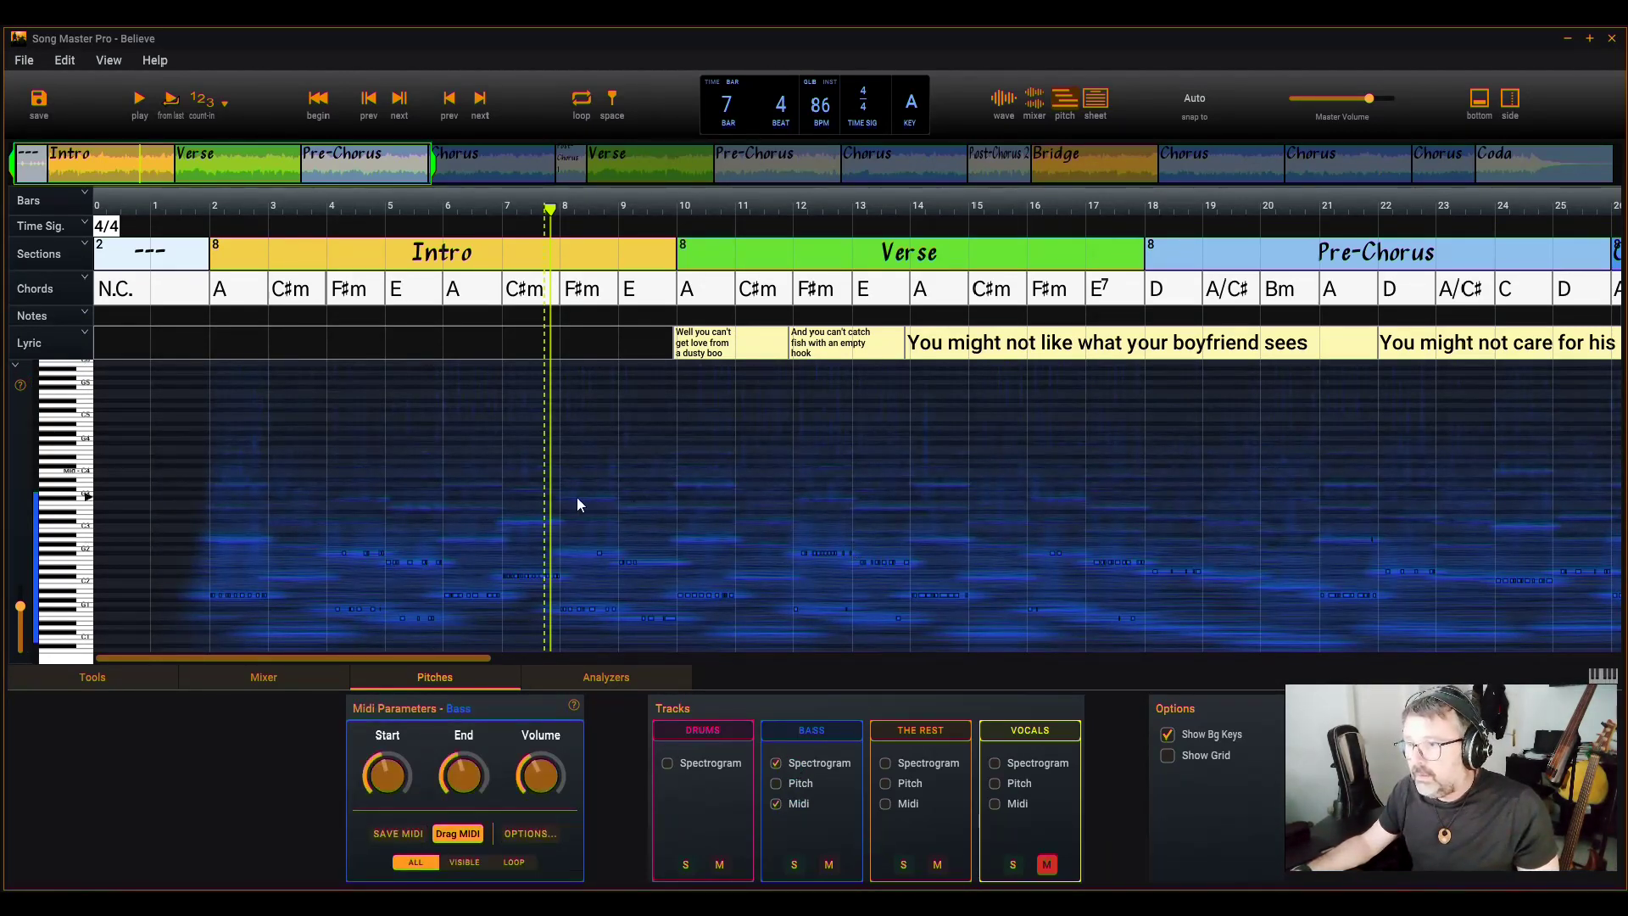
pyautogui.scroll(4, 577, 501)
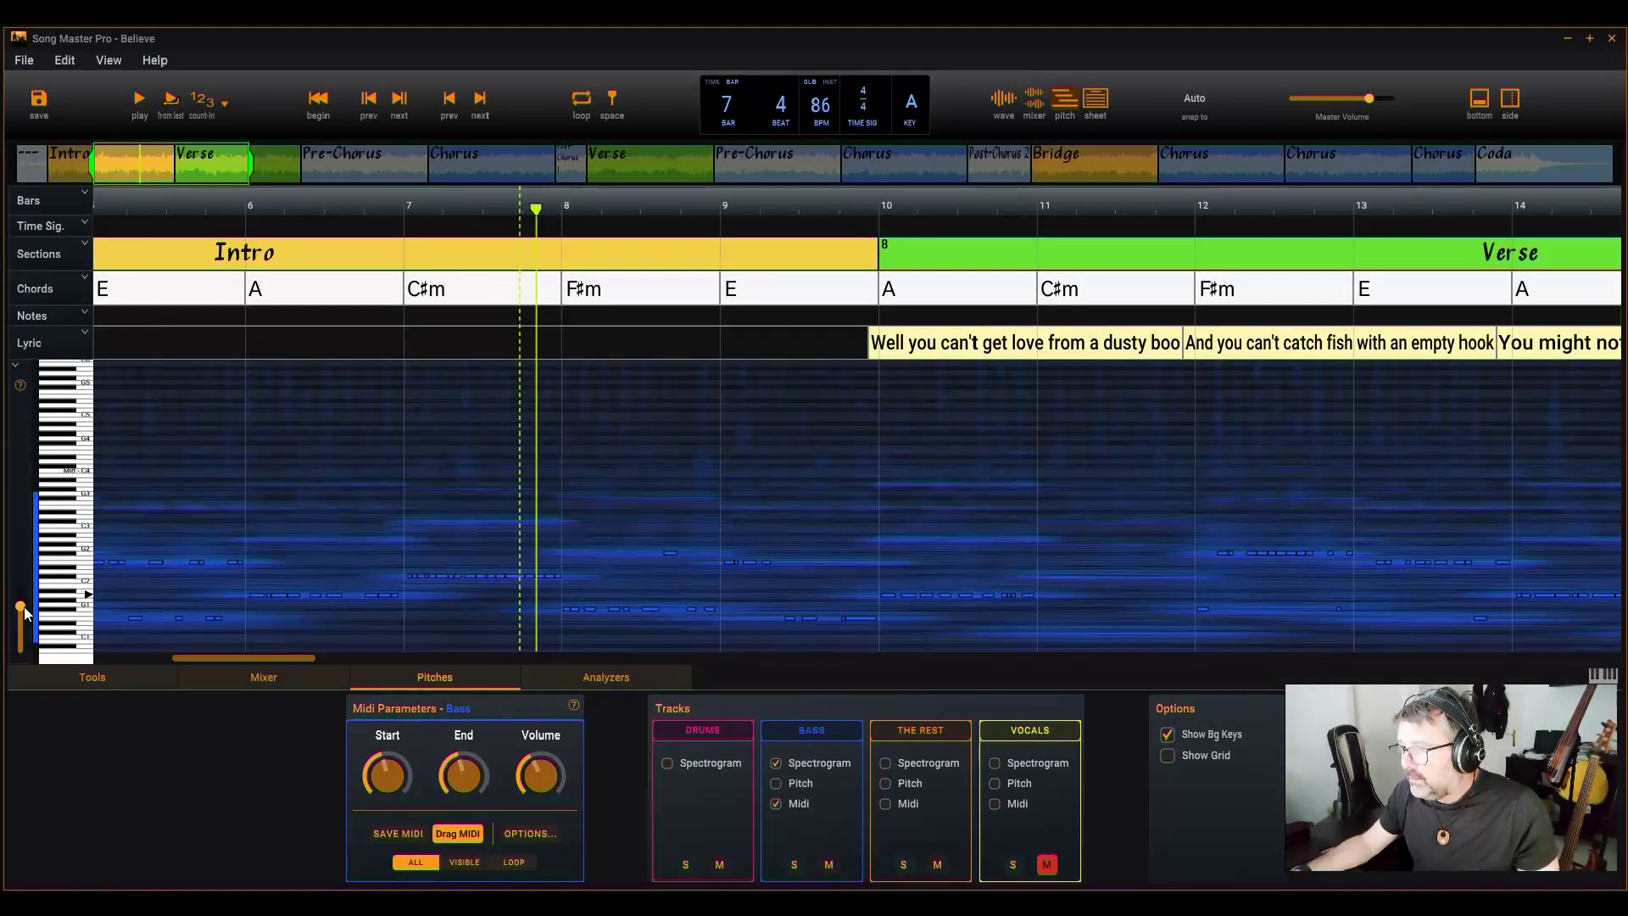
pyautogui.moveTo(21, 607); pyautogui.dragTo(20, 644)
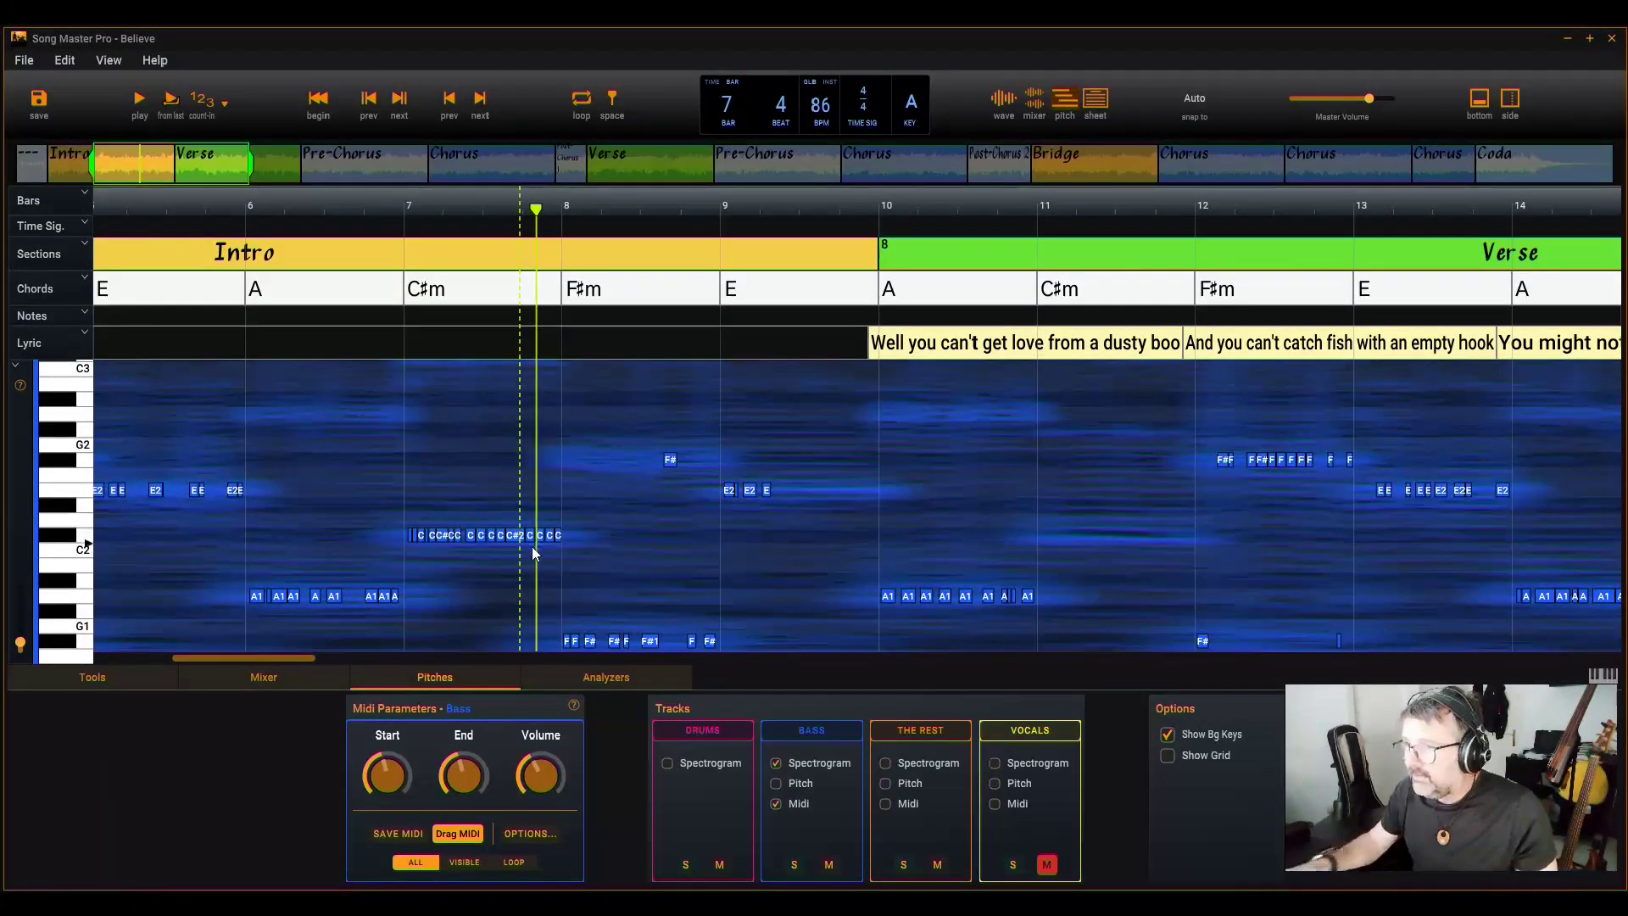
# - Play from bar 7 while setting the Bass MIDI Start parameter to about 0.55 and adjusting End, and stop playback in bar 13
pyautogui.doubleClick(404, 475)
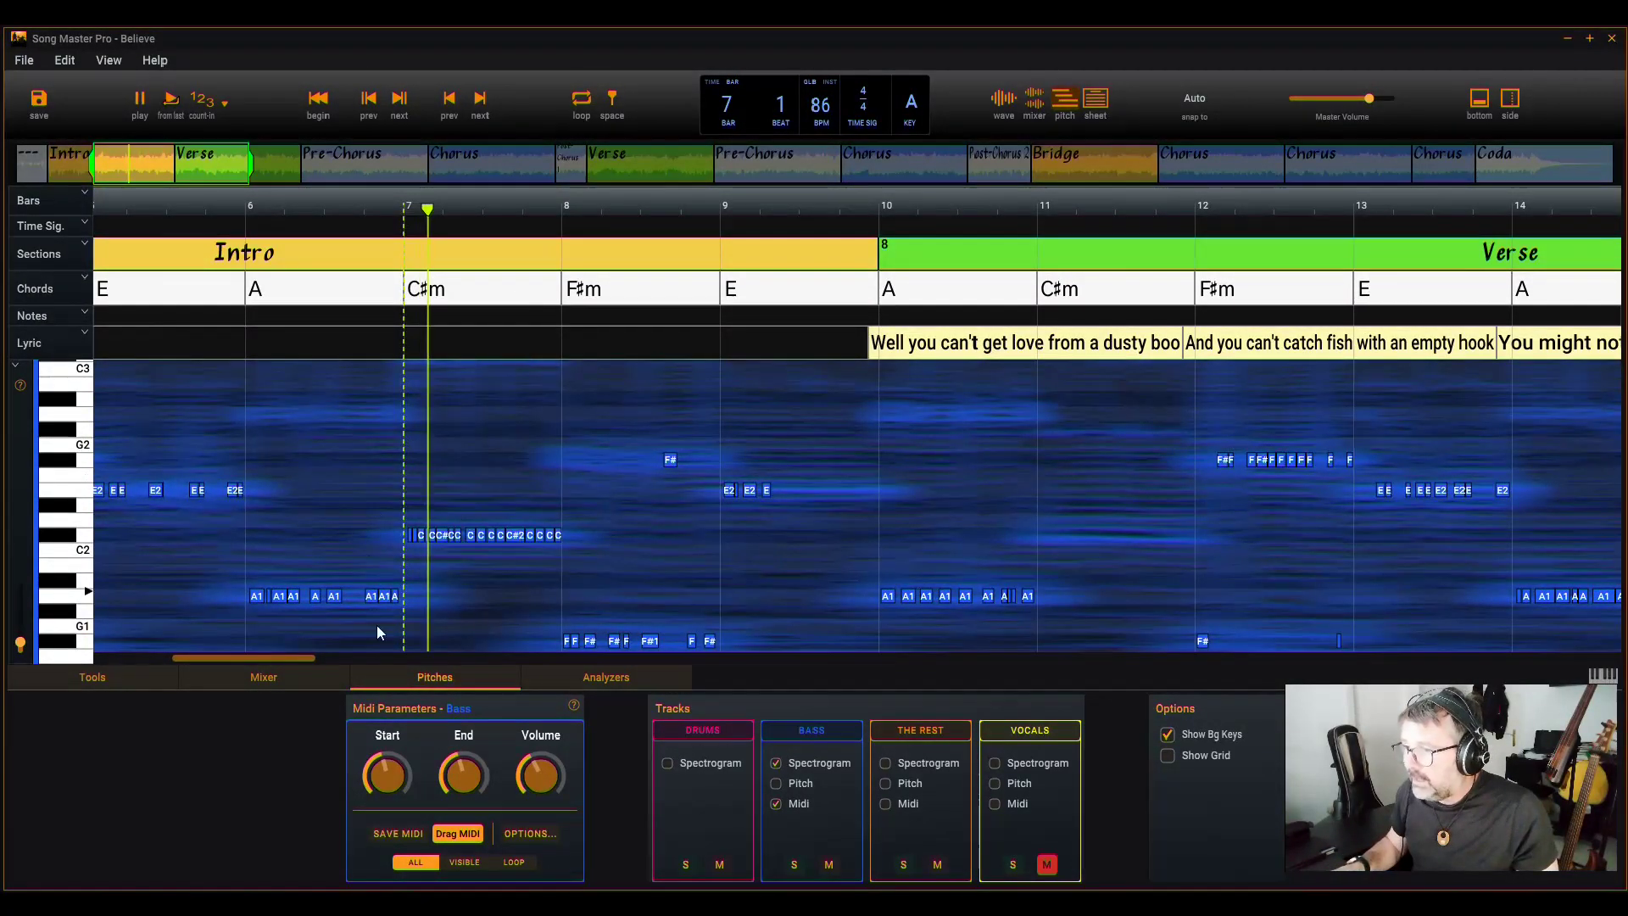
pyautogui.moveTo(379, 765)
pyautogui.mouseDown()
pyautogui.moveTo(370, 806)
pyautogui.moveTo(372, 750)
pyautogui.mouseUp()
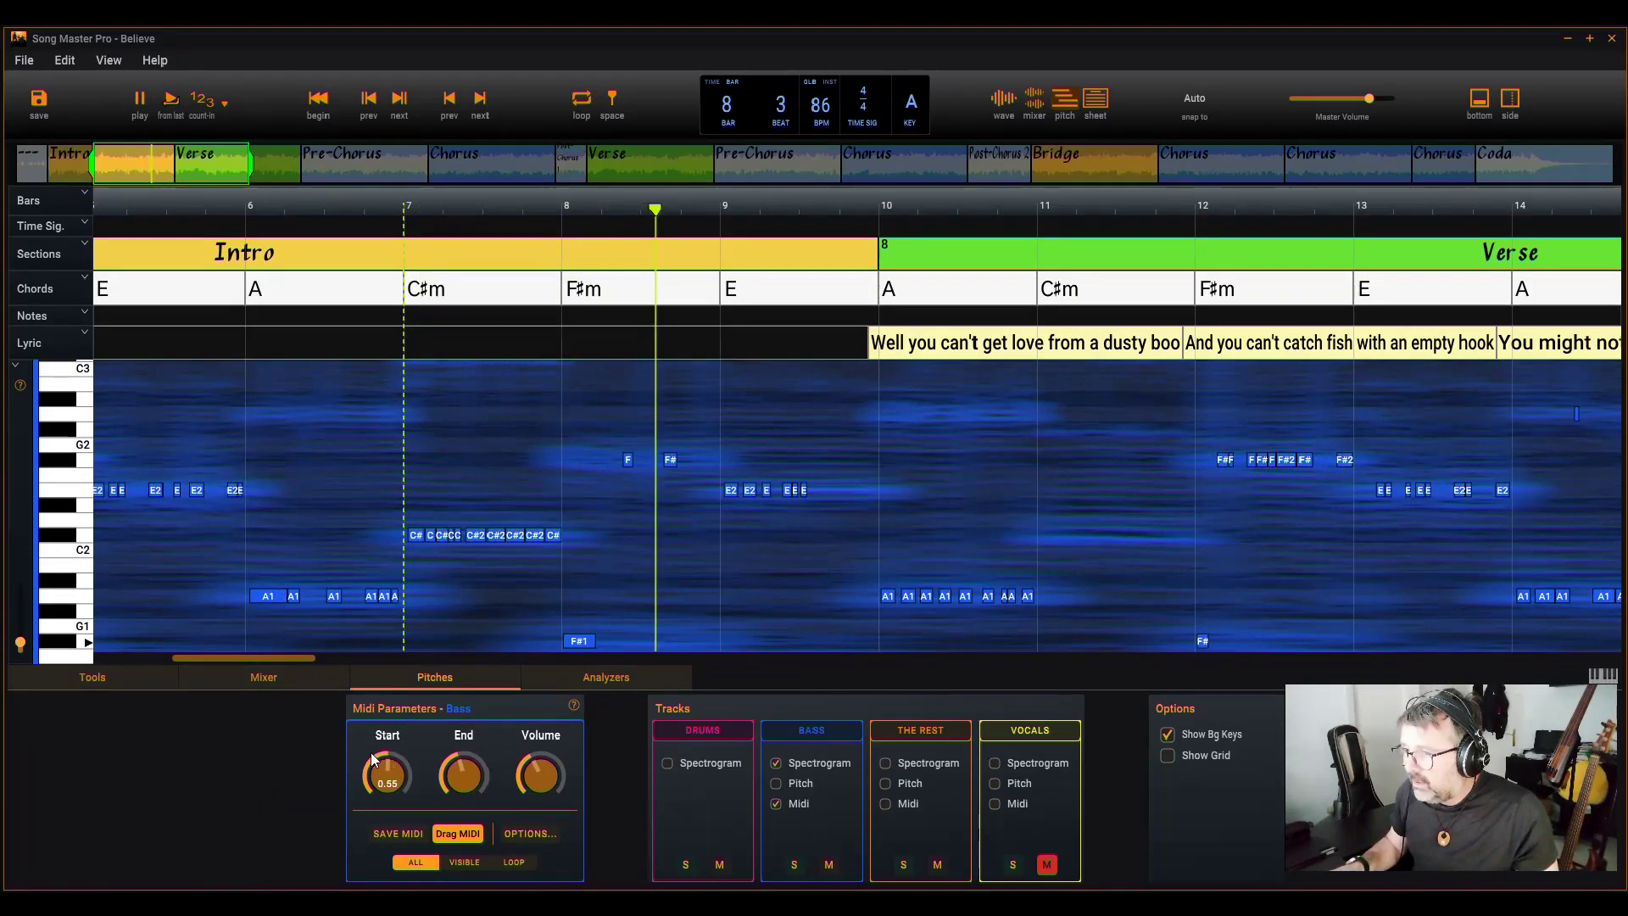
pyautogui.moveTo(461, 775)
pyautogui.mouseDown()
pyautogui.moveTo(453, 802)
pyautogui.moveTo(456, 781)
pyautogui.mouseUp()
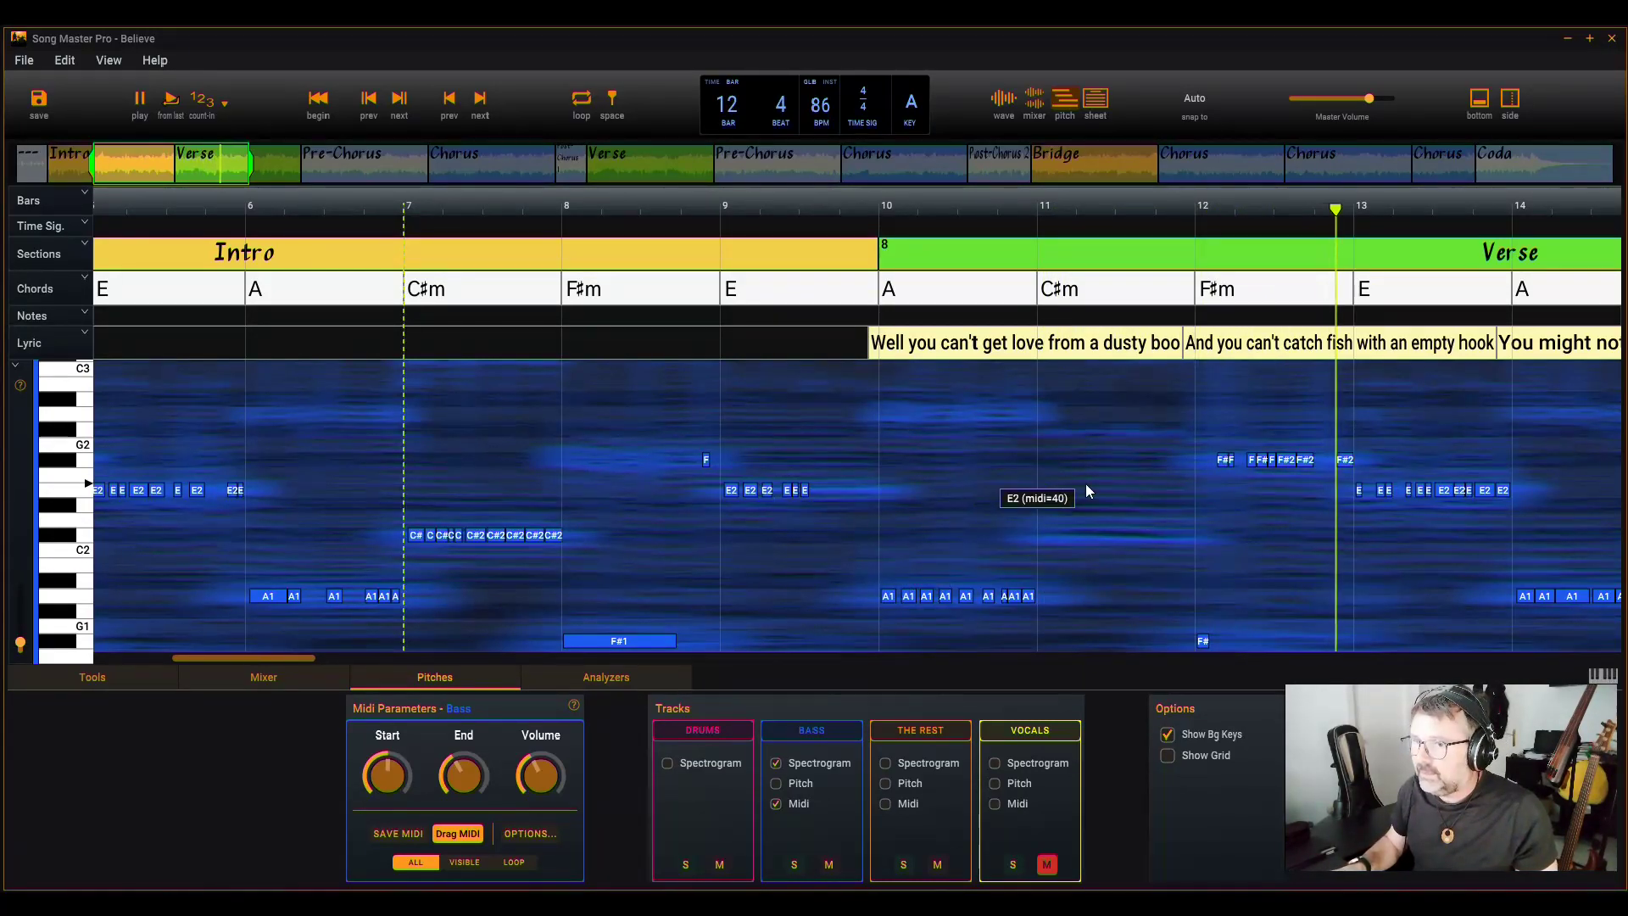
pyautogui.press('space')
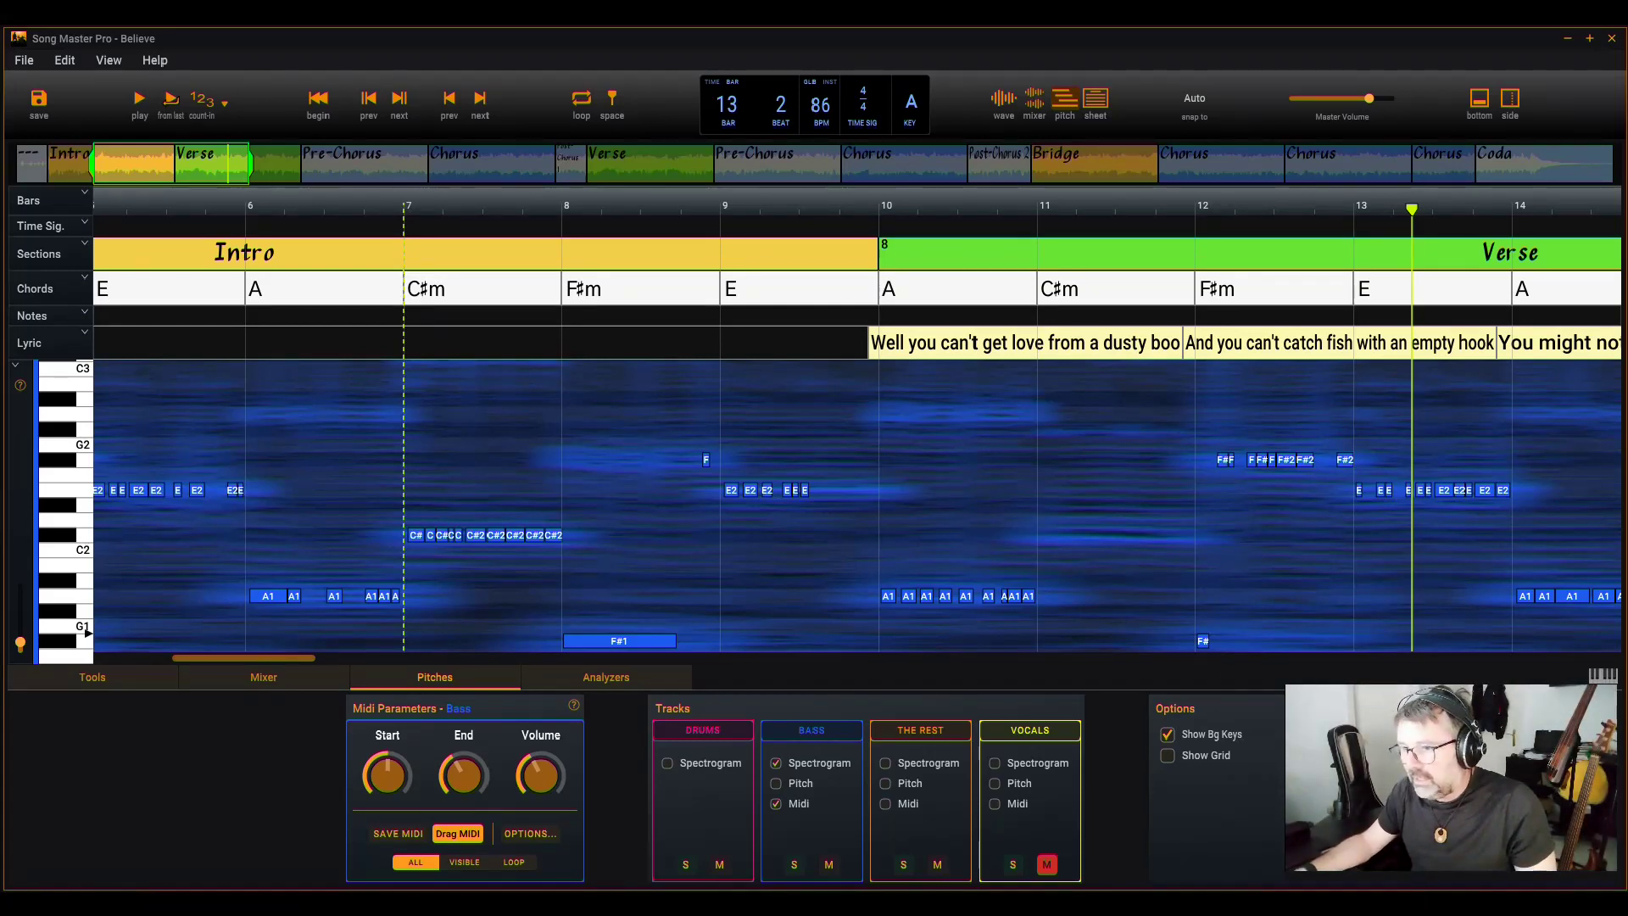
# - Show the analyzer options, return to the stem mixer view, and unmute the Vocals stem
pyautogui.click(610, 682)
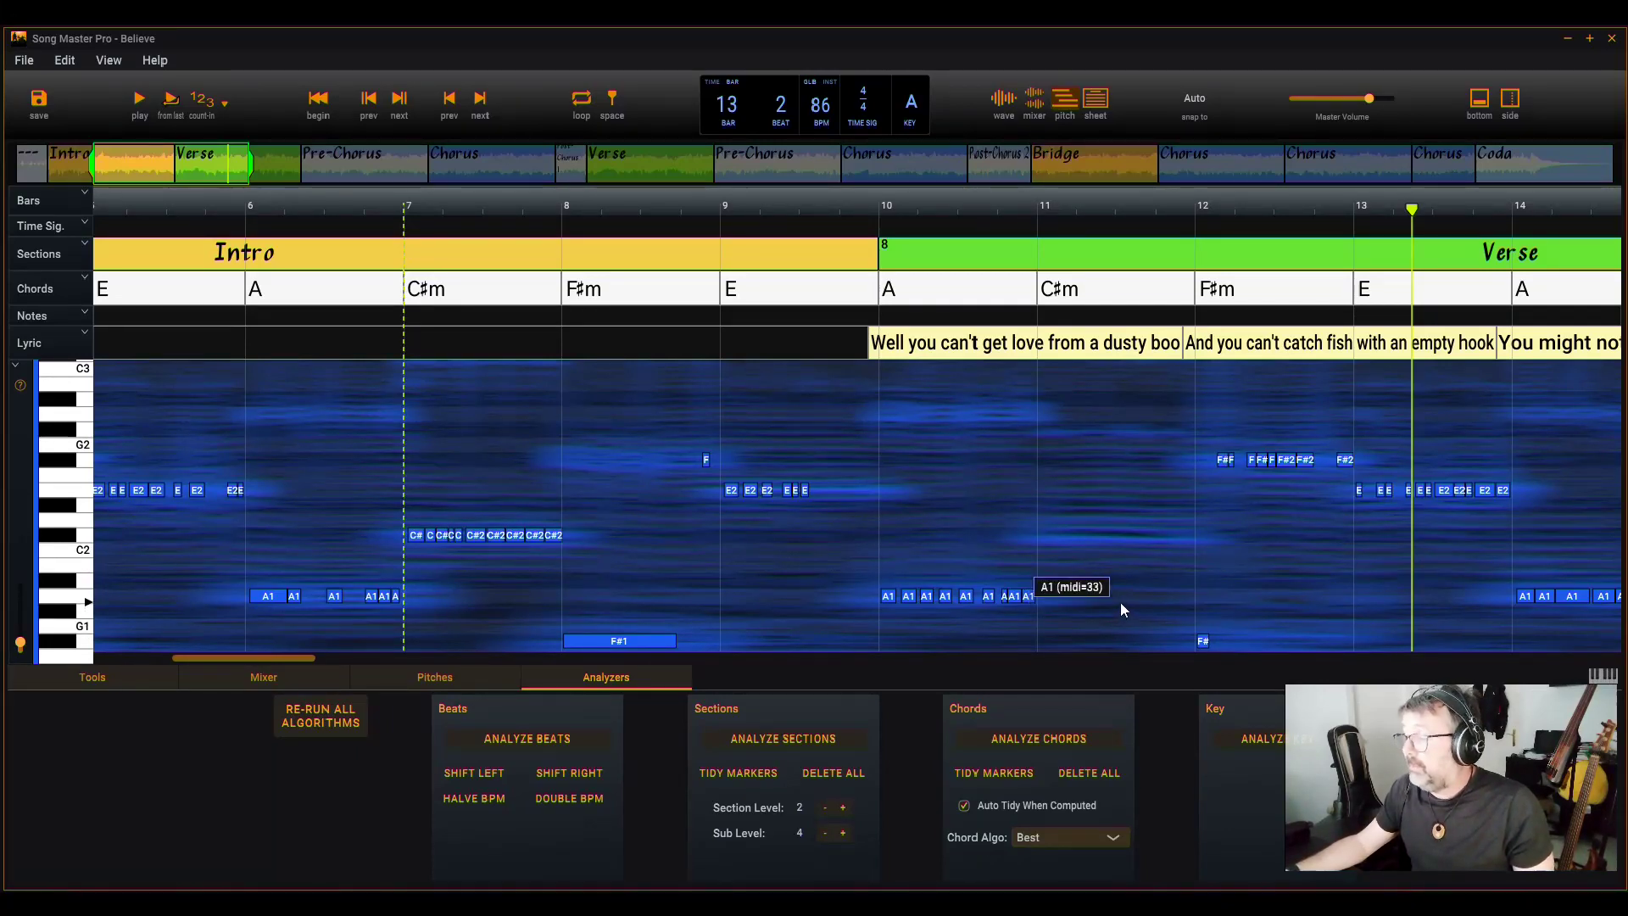
pyautogui.click(1005, 99)
pyautogui.click(1034, 105)
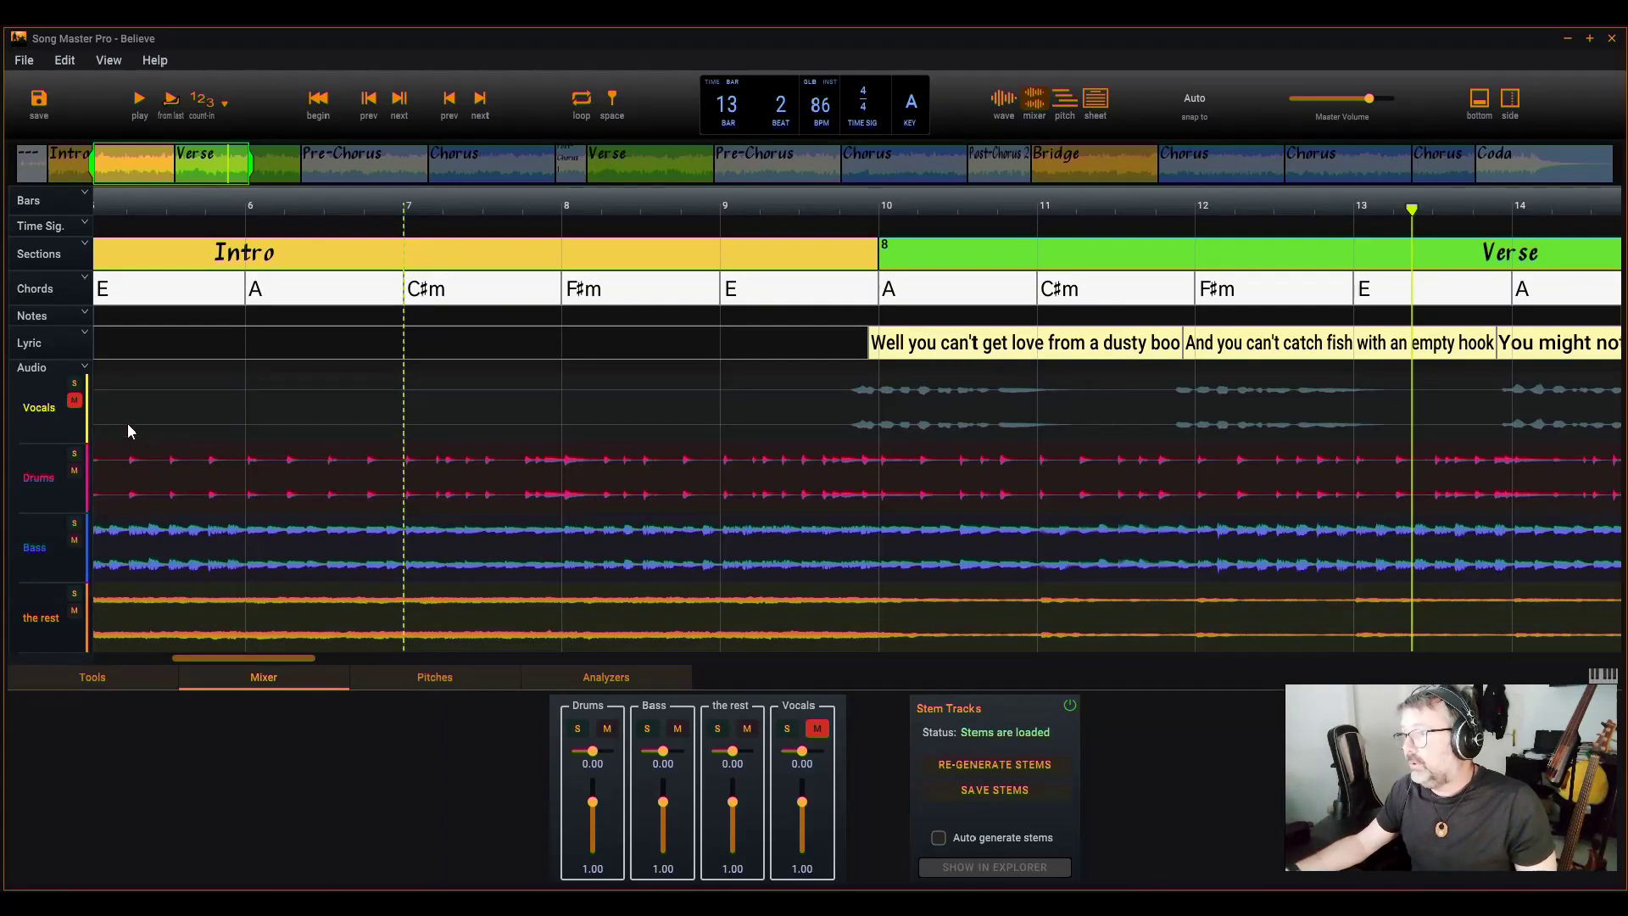
pyautogui.click(75, 403)
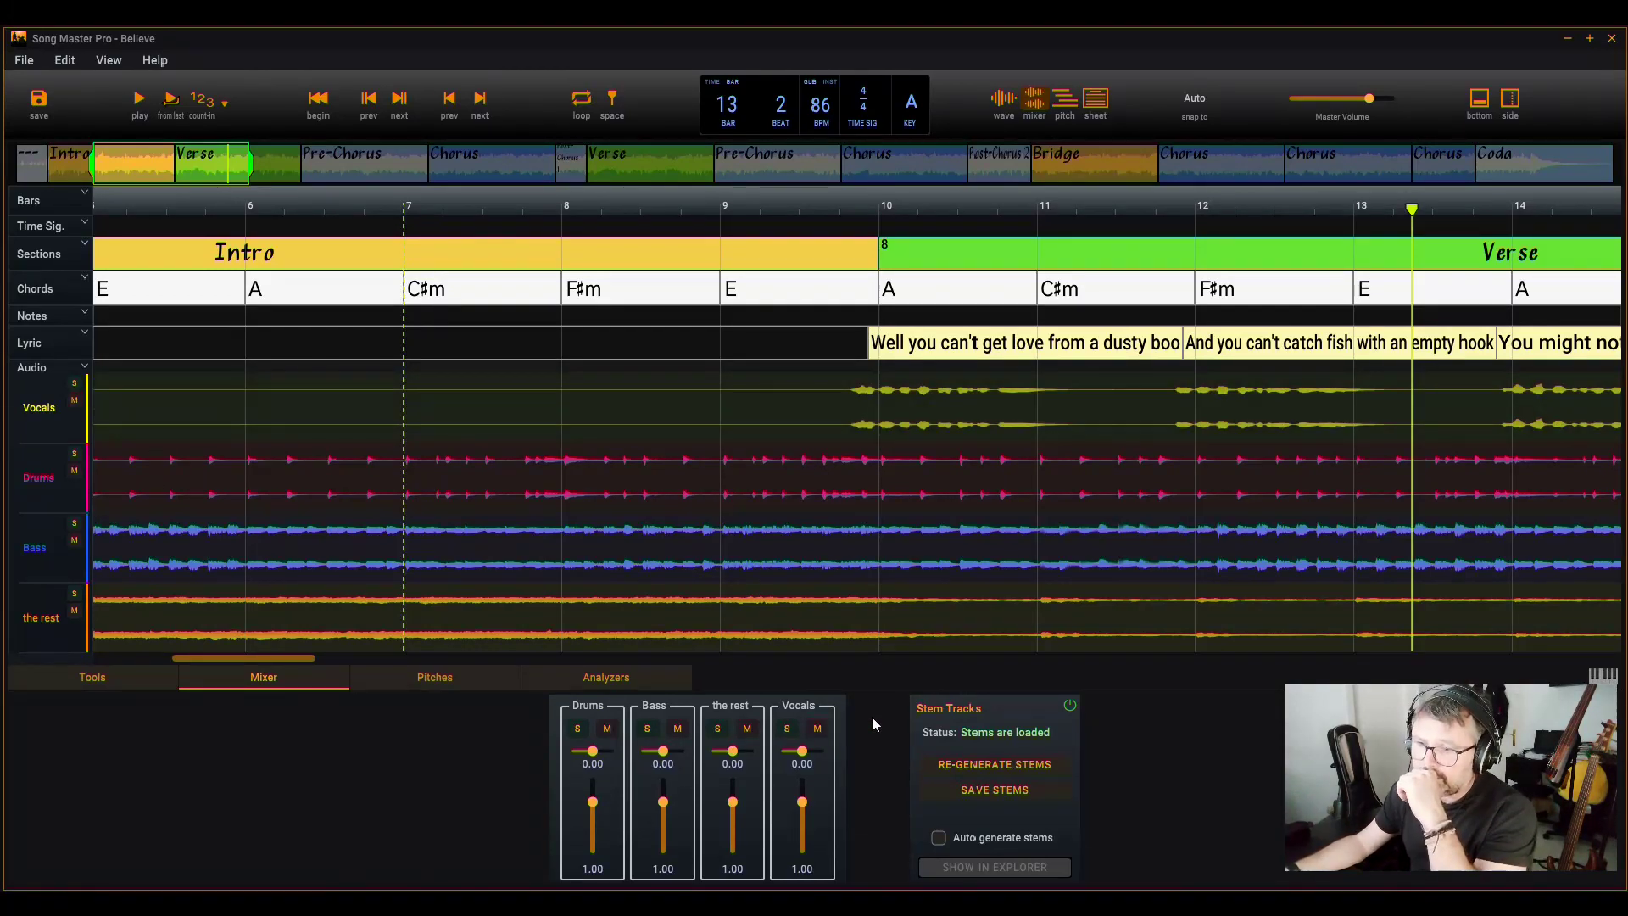